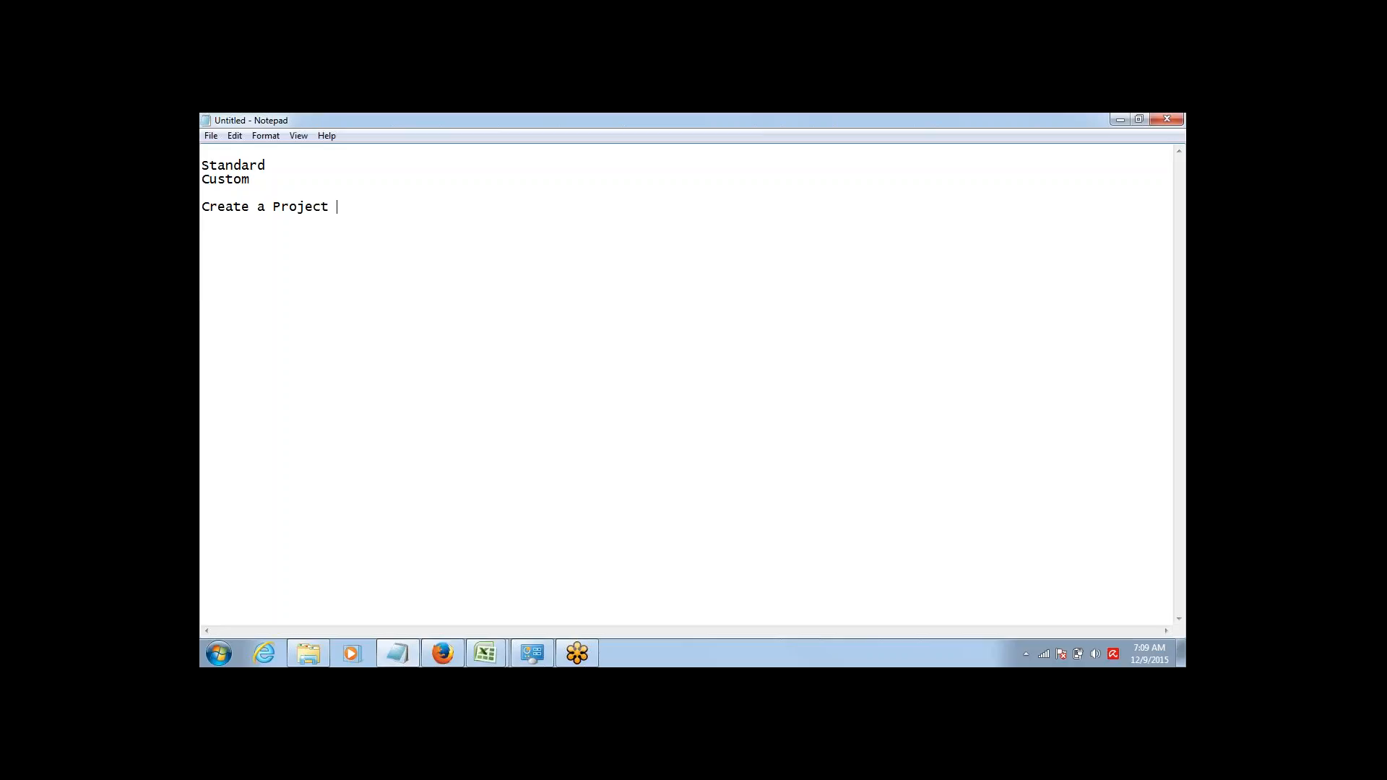
Complete the note's line as "Create a Project Management App" and add the label "Model:" two lines below it.
{"action": "type", "text": "ent App"}
{"action": "key", "text": "Return"}
{"action": "key", "text": "Return"}
{"action": "type", "text": "Model:"}
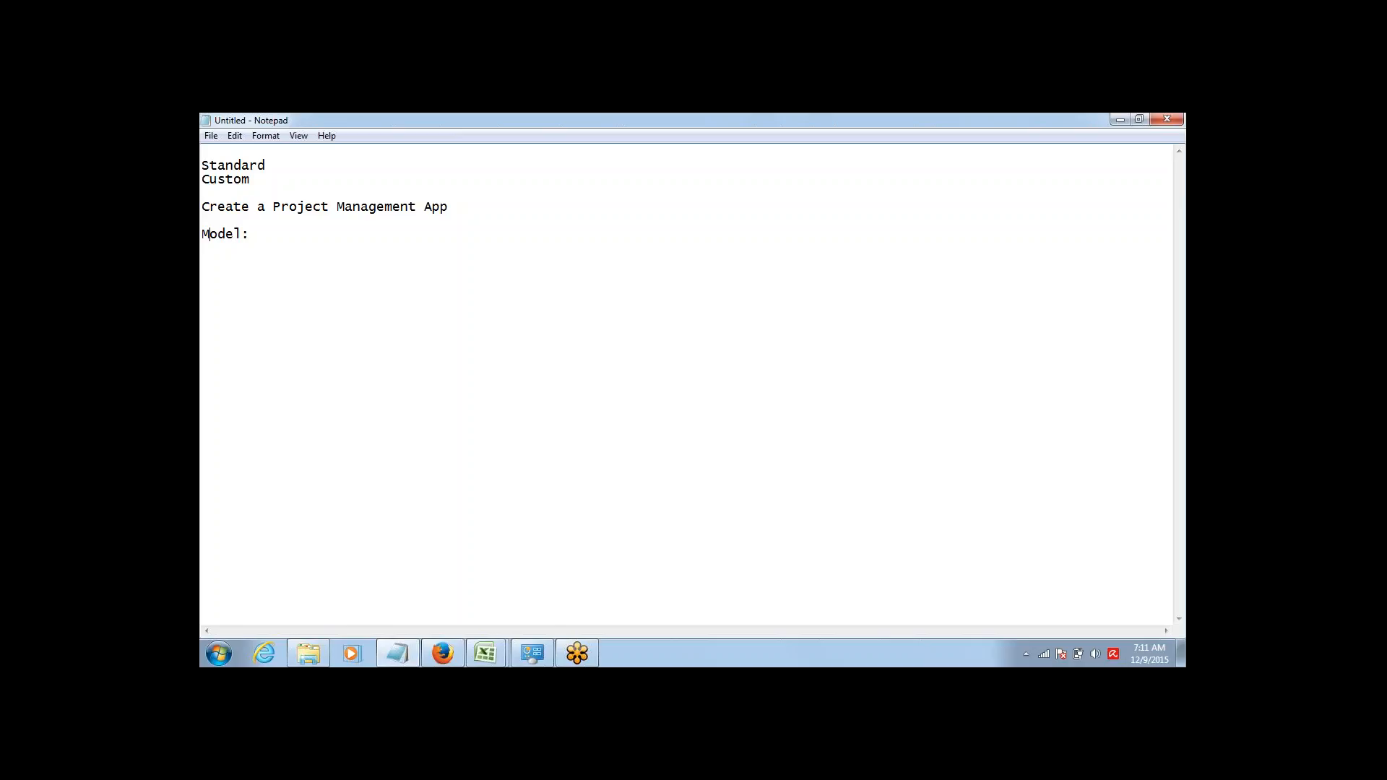
{"action": "key", "text": "shift+Right"}
{"action": "key", "text": "shift+Right"}
{"action": "key", "text": "shift+Right"}
{"action": "key", "text": "shift+Right"}
{"action": "key", "text": "shift+Right"}
Switch to the Book1 workbook in Excel and enter the heading Projects in merged and centred cells B2:C2.
{"action": "left_click", "coordinate": [499, 659]}
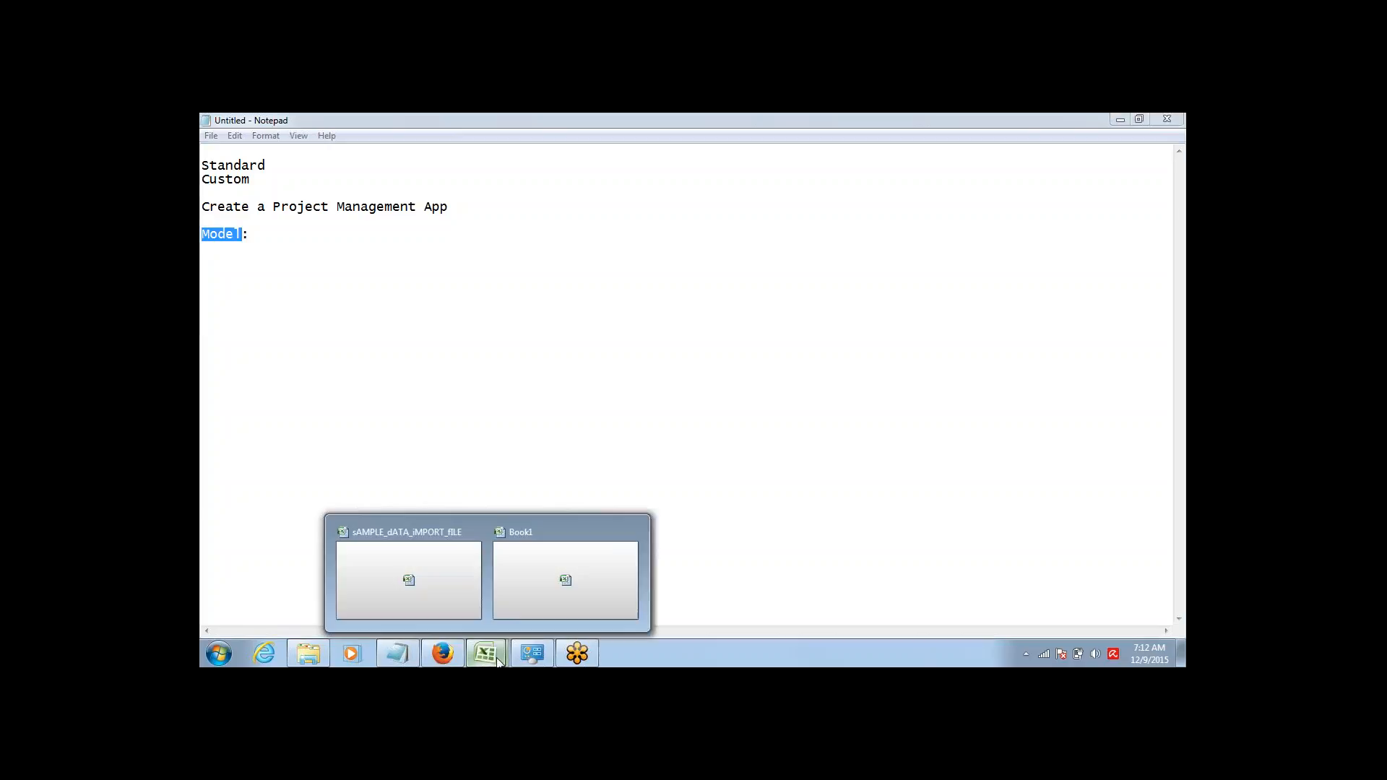
{"action": "left_click", "coordinate": [541, 608]}
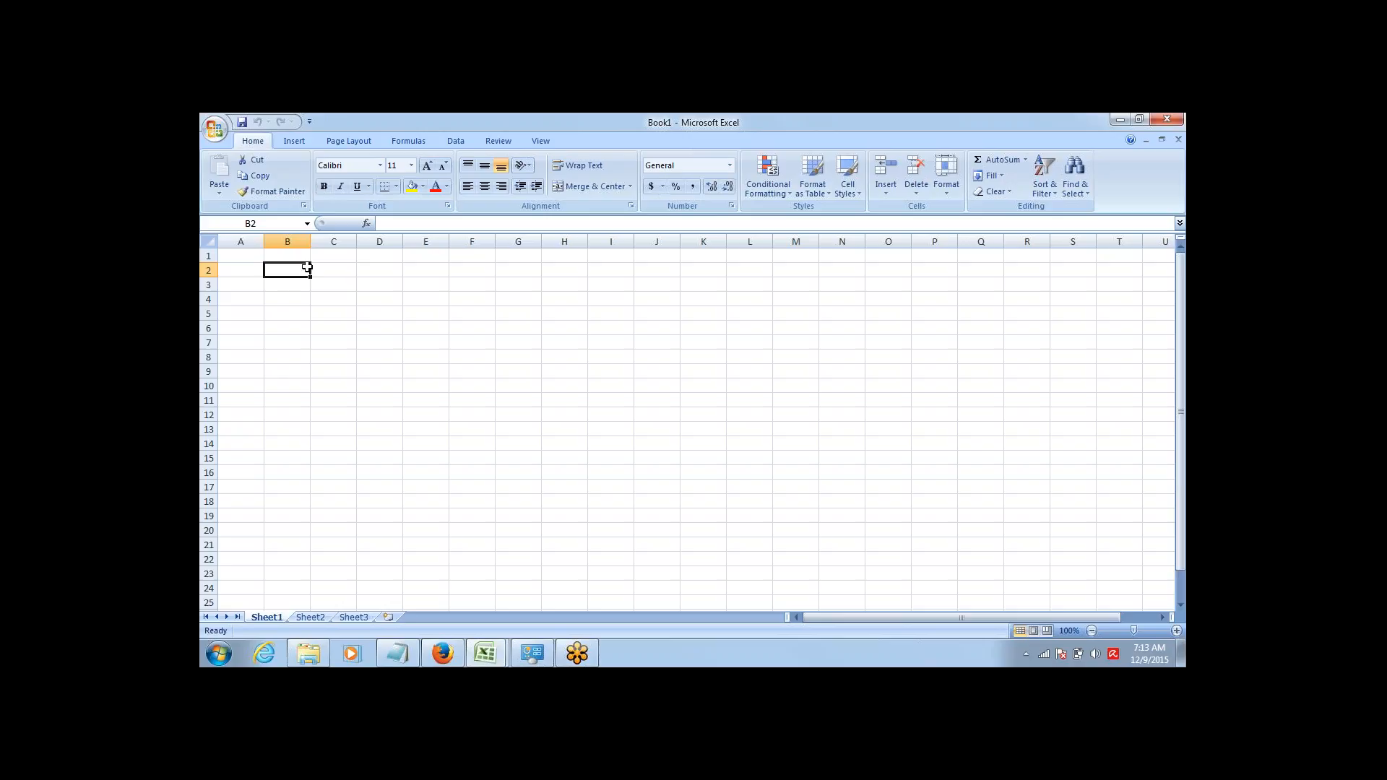
{"action": "left_click_drag", "start_coordinate": [307, 267], "coordinate": [312, 268]}
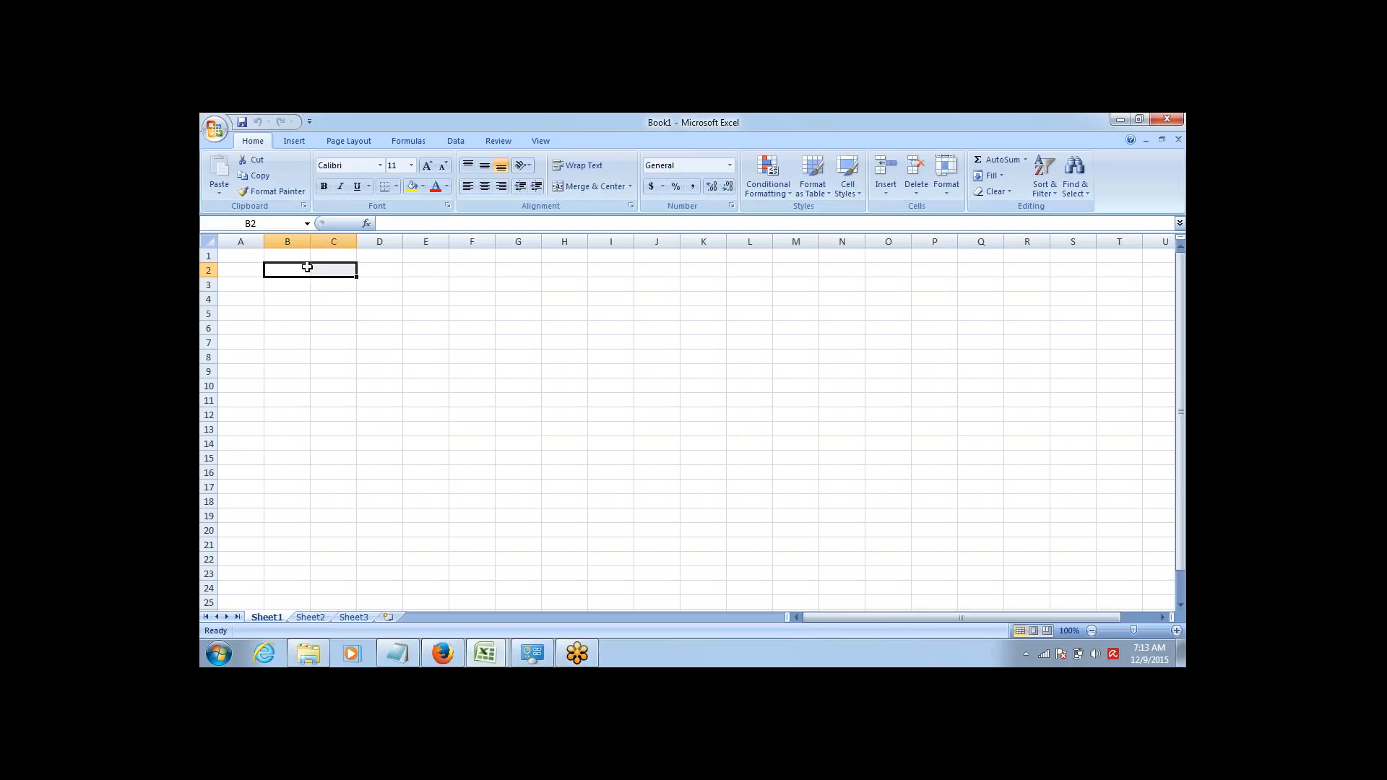
{"action": "left_click", "coordinate": [586, 185]}
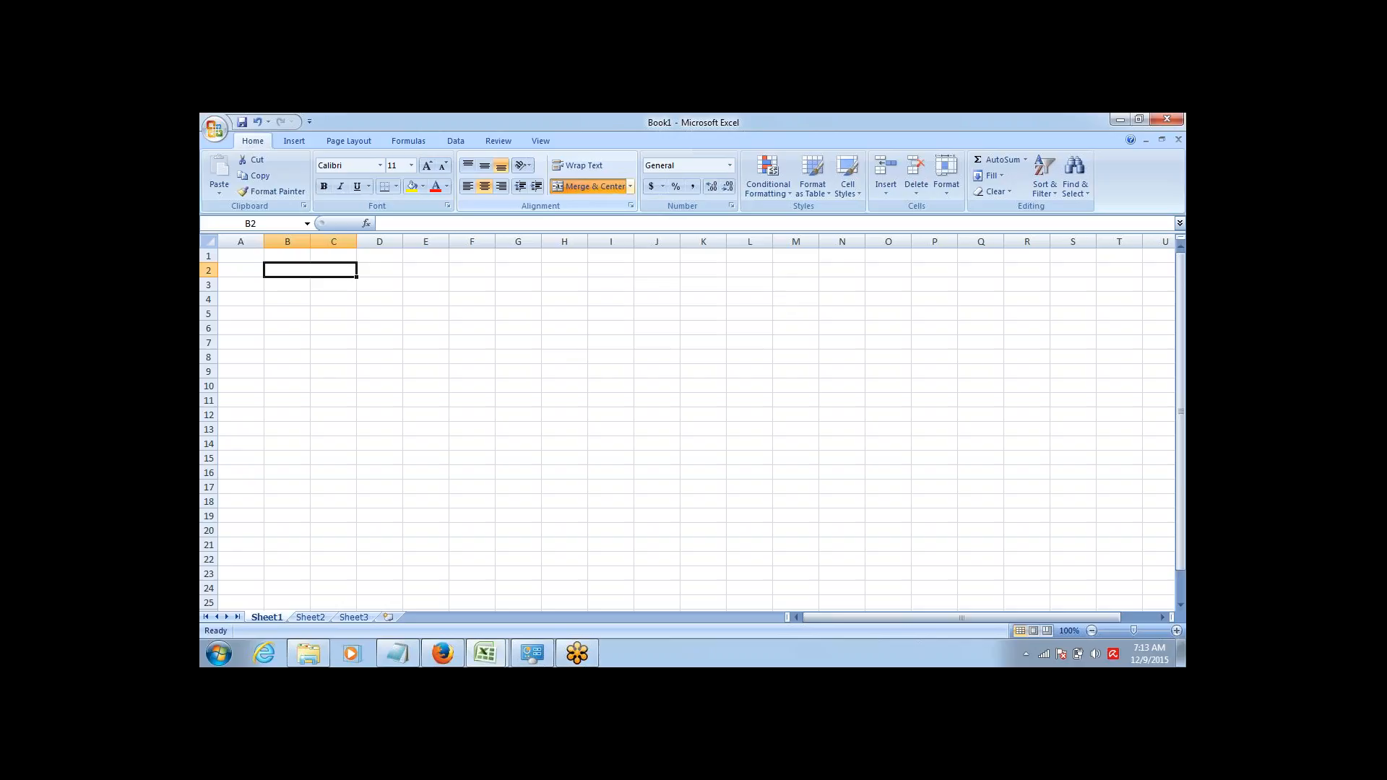
{"action": "type", "text": "Projects"}
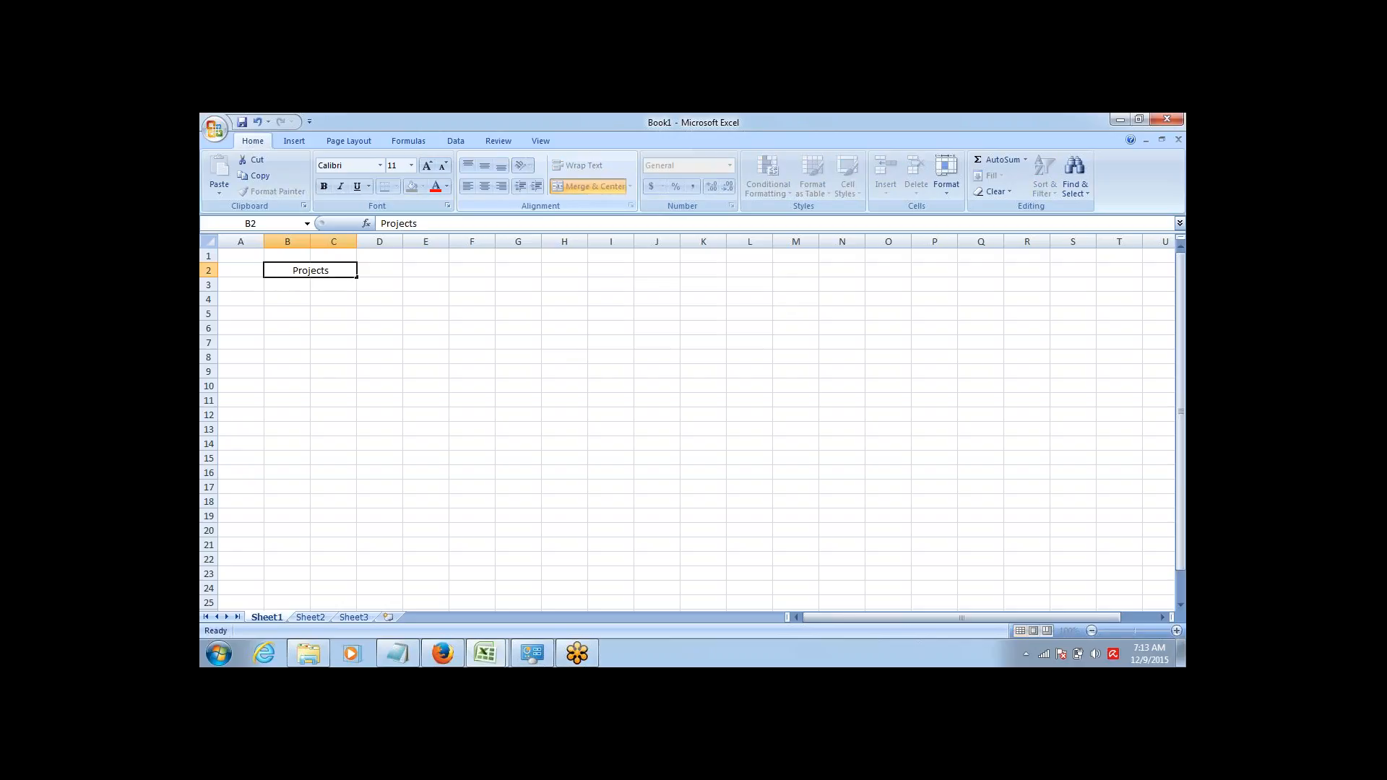
{"action": "key", "text": "Return"}
{"action": "key", "text": "Up"}
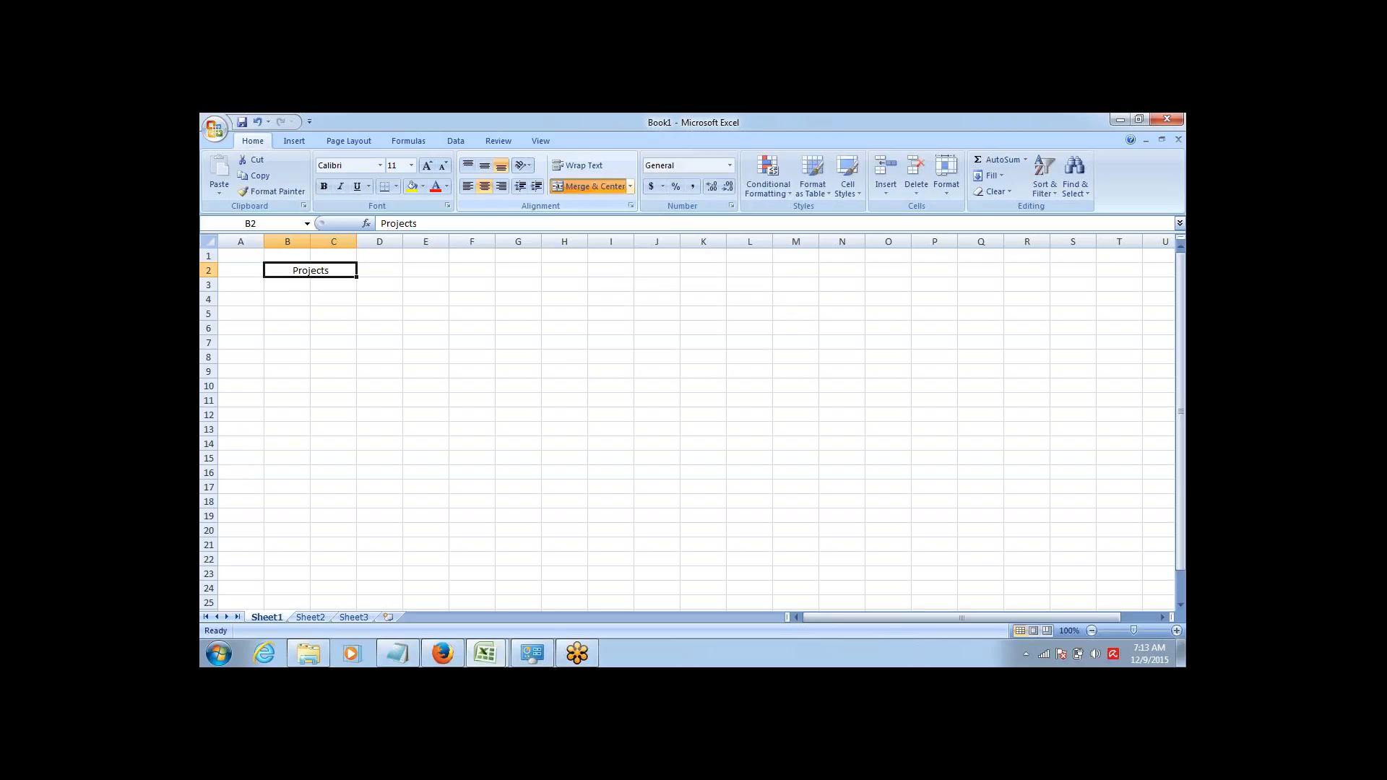
Make the Projects heading bold and give it a tan fill.
{"action": "key", "text": "ctrl+b"}
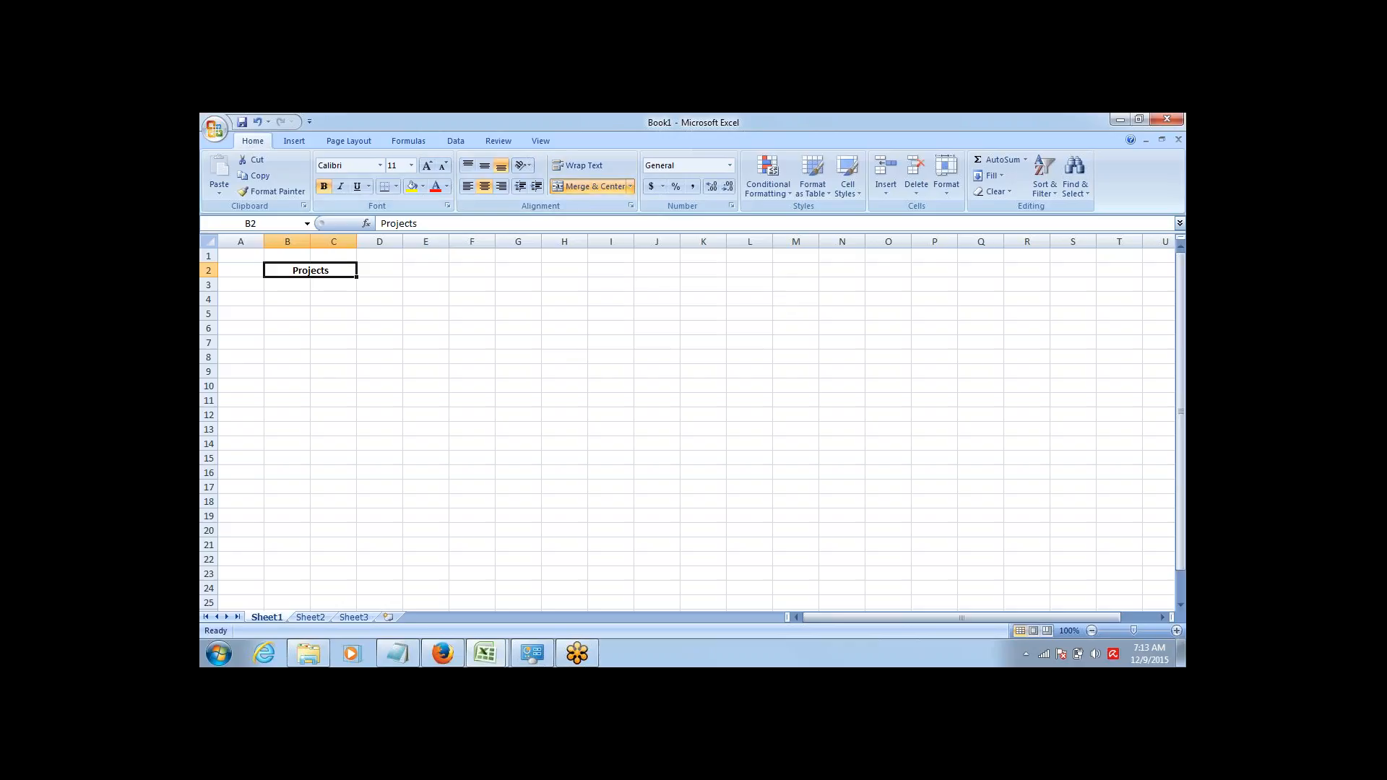
{"action": "left_click", "coordinate": [423, 186]}
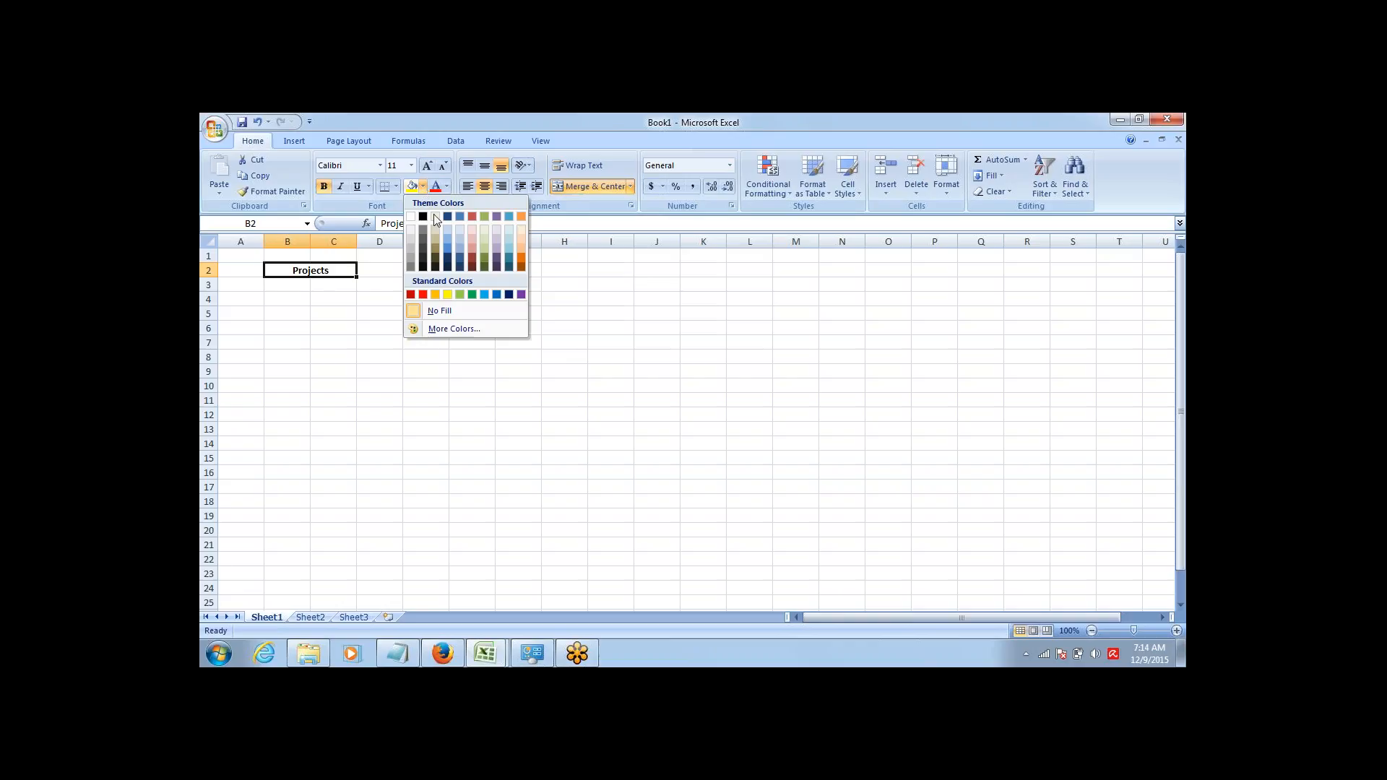
{"action": "left_click", "coordinate": [432, 240]}
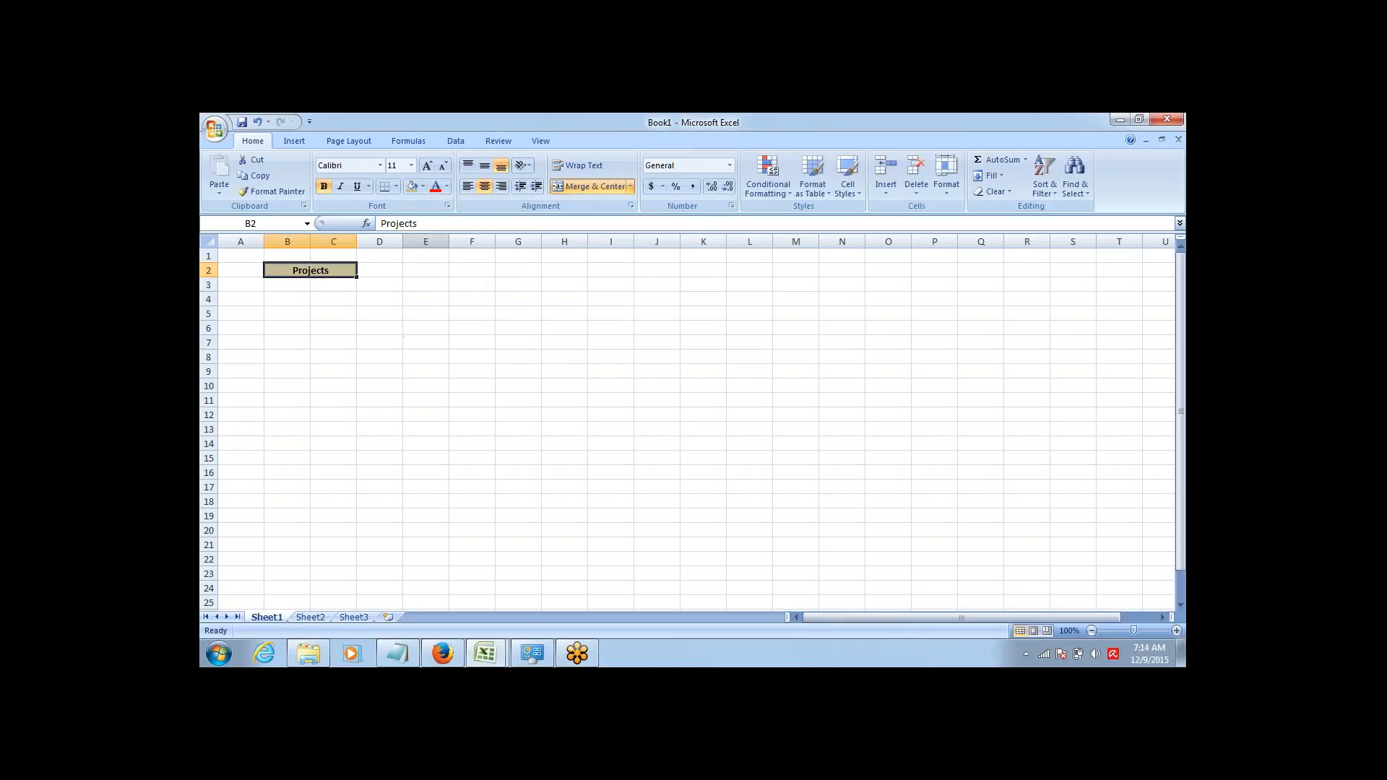
Widen columns B and C to roughly double their width.
{"action": "left_click", "coordinate": [365, 282]}
{"action": "left_click_drag", "start_coordinate": [356, 242], "coordinate": [406, 241]}
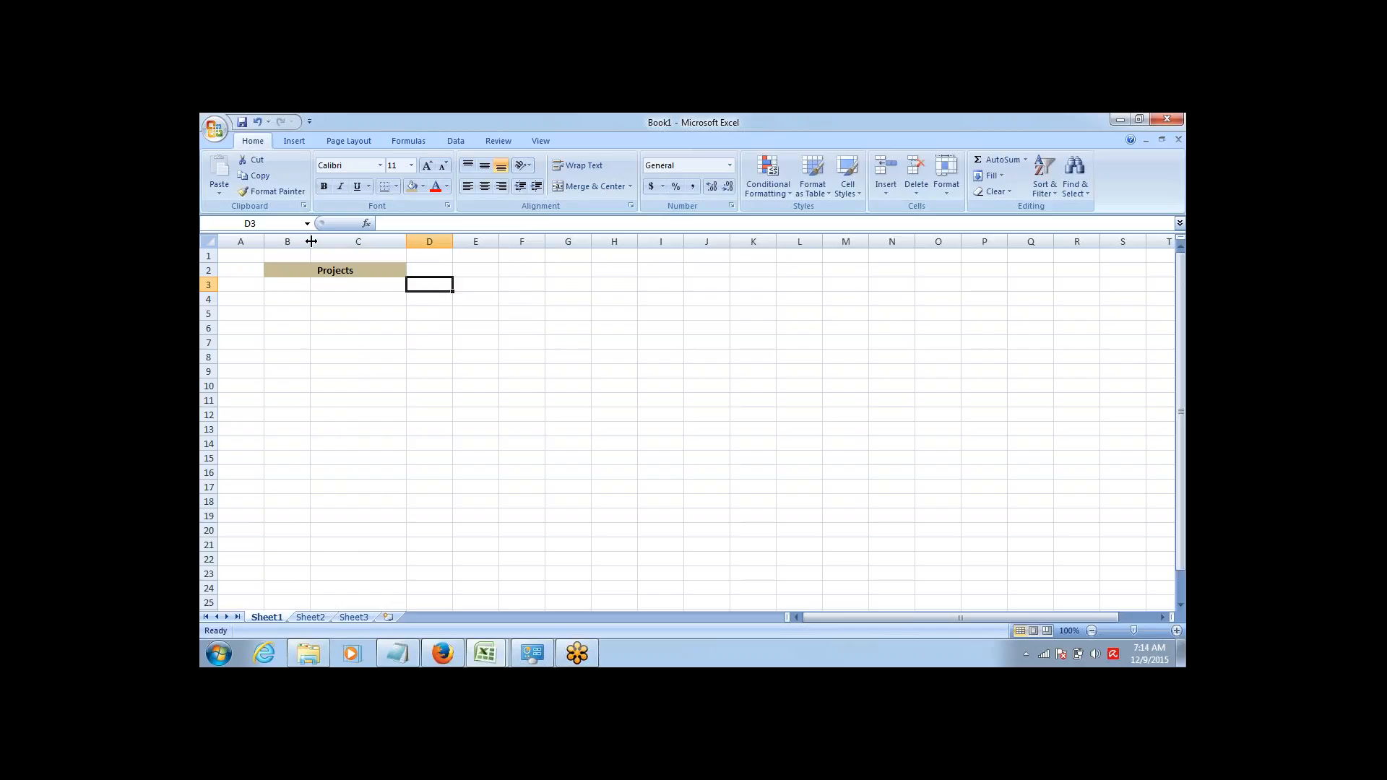
{"action": "left_click_drag", "start_coordinate": [310, 241], "coordinate": [355, 244]}
Create a bold Clients heading with a light blue fill in merged and centred cells E2:F2.
{"action": "left_click", "coordinate": [525, 272]}
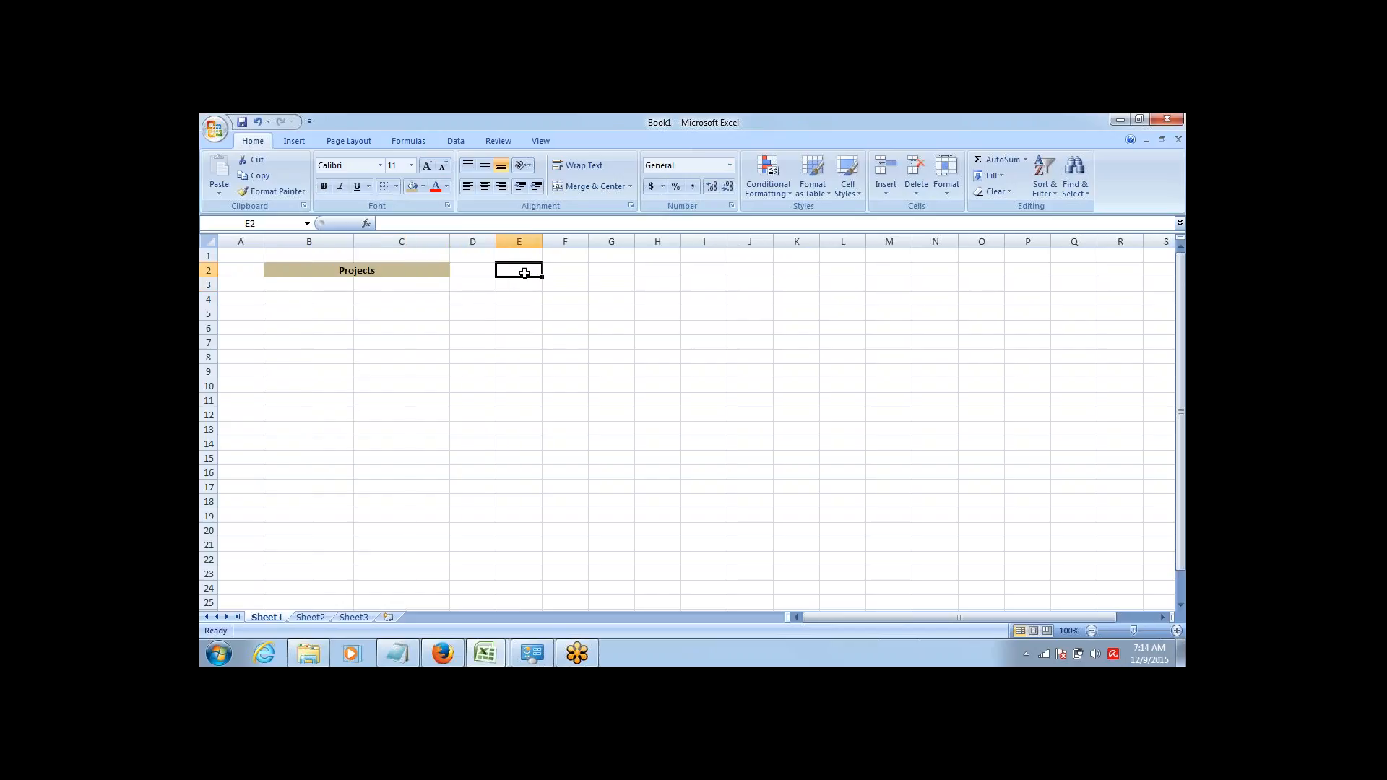
{"action": "left_click_drag", "start_coordinate": [525, 273], "coordinate": [562, 272]}
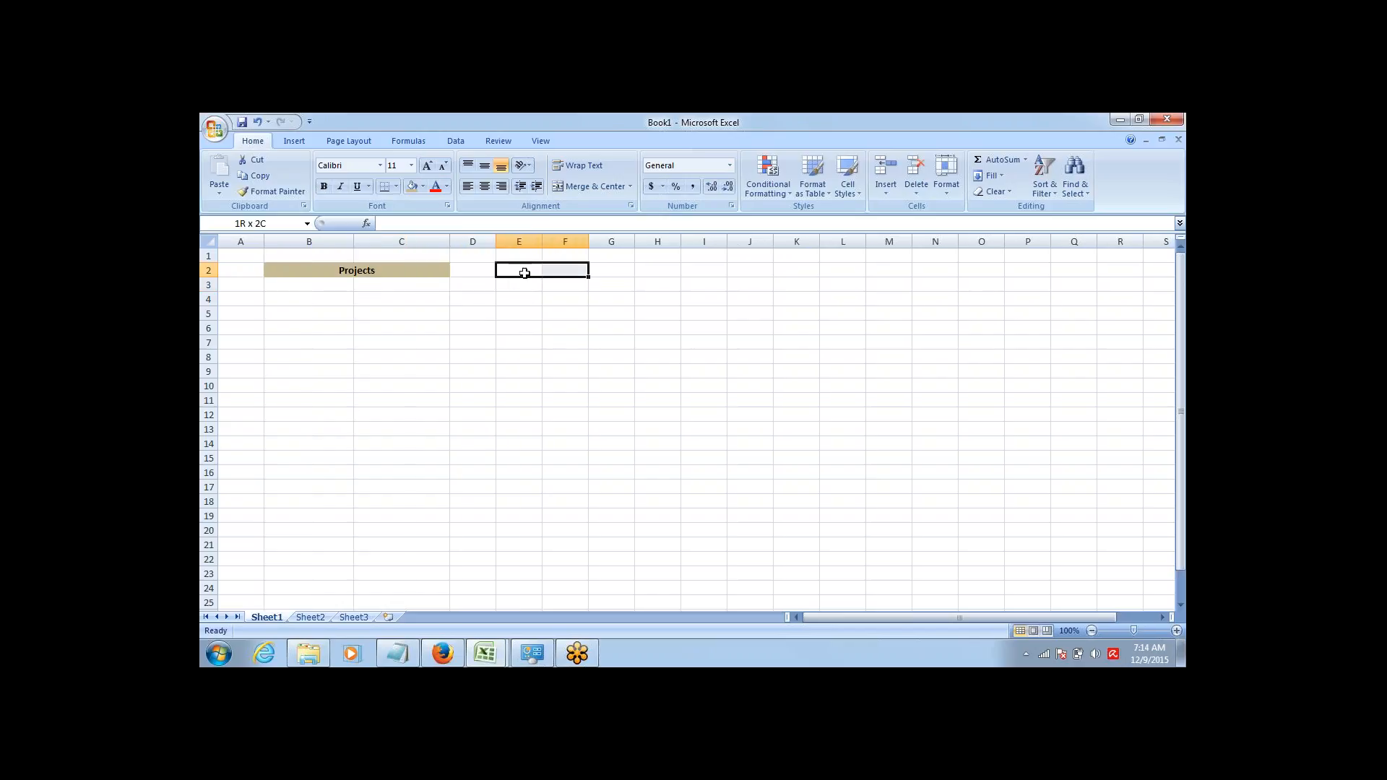
{"action": "left_click", "coordinate": [593, 193]}
{"action": "type", "text": "Clie"}
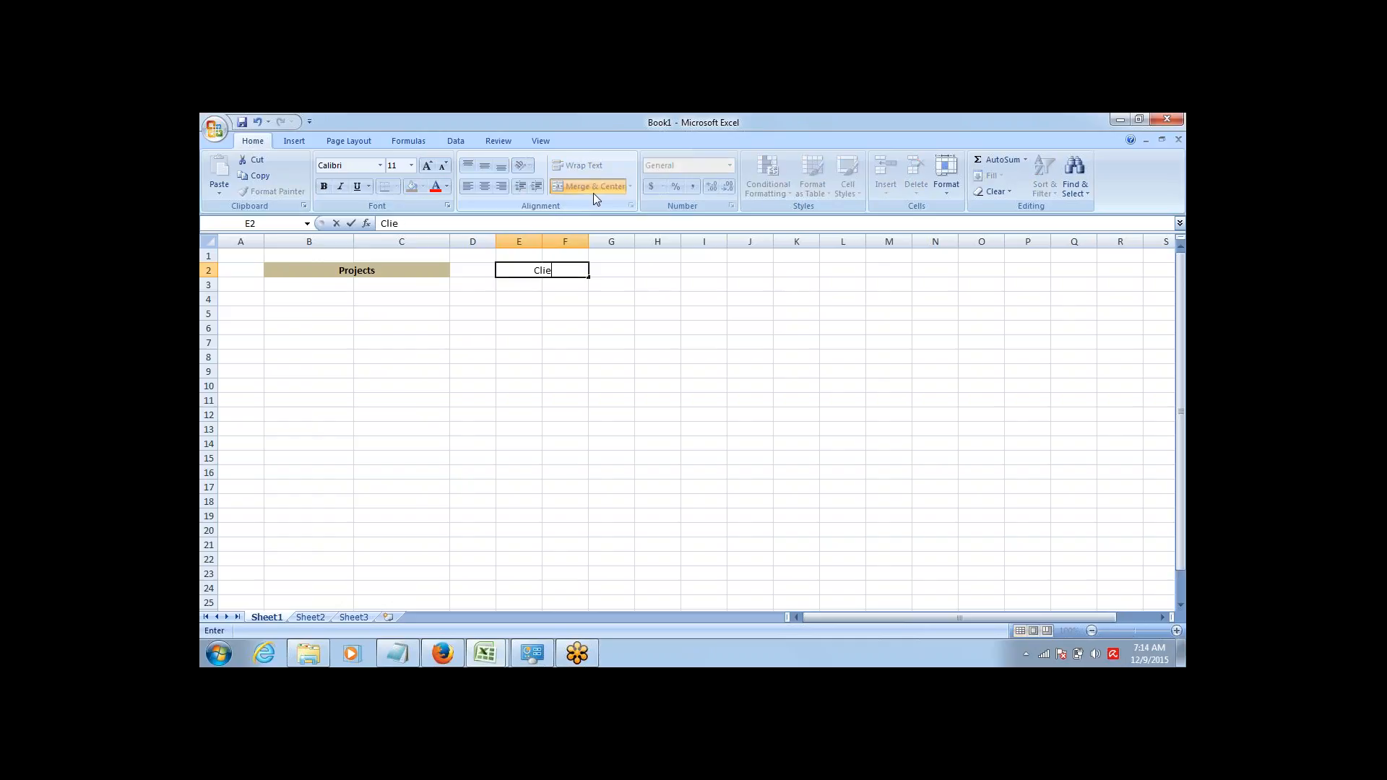
{"action": "type", "text": "nts"}
{"action": "key", "text": "ctrl+Return"}
{"action": "key", "text": "ctrl+b"}
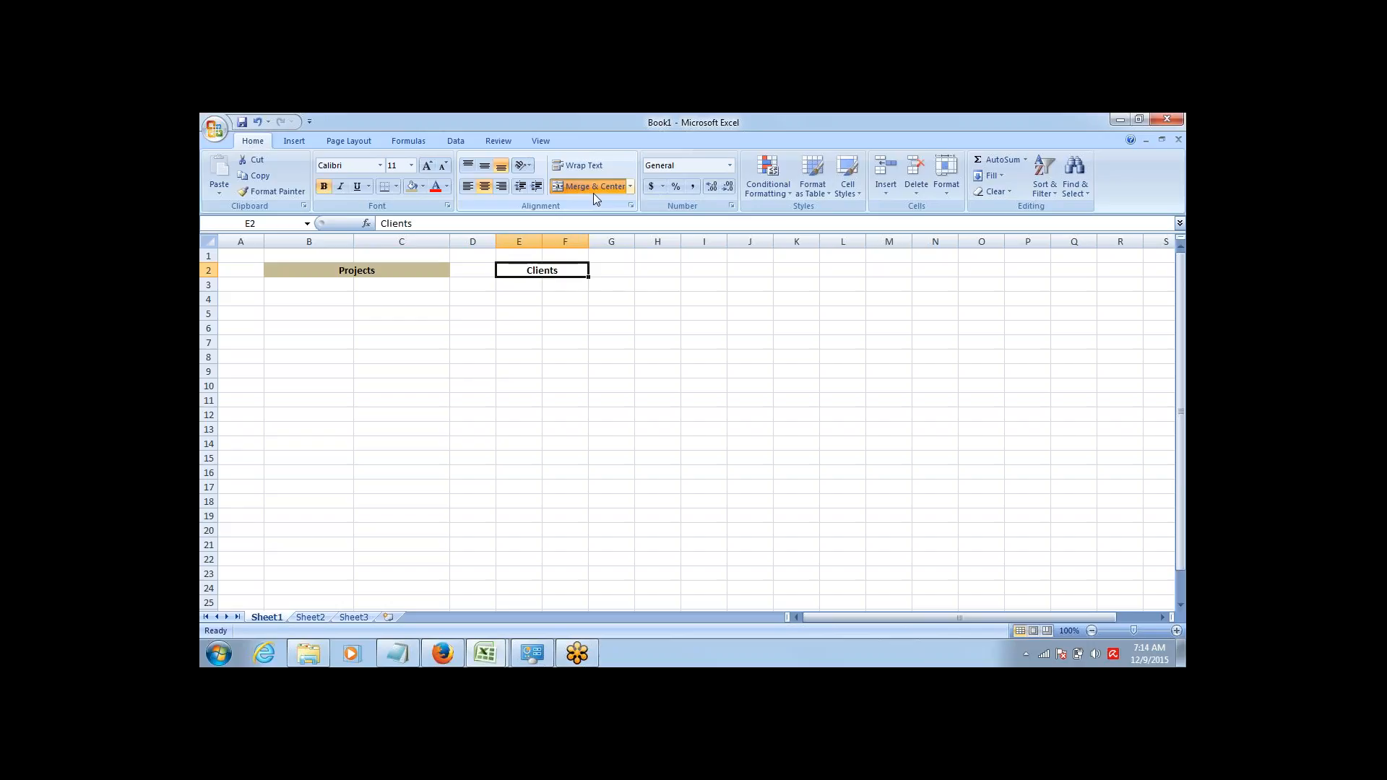
{"action": "left_click", "coordinate": [423, 185]}
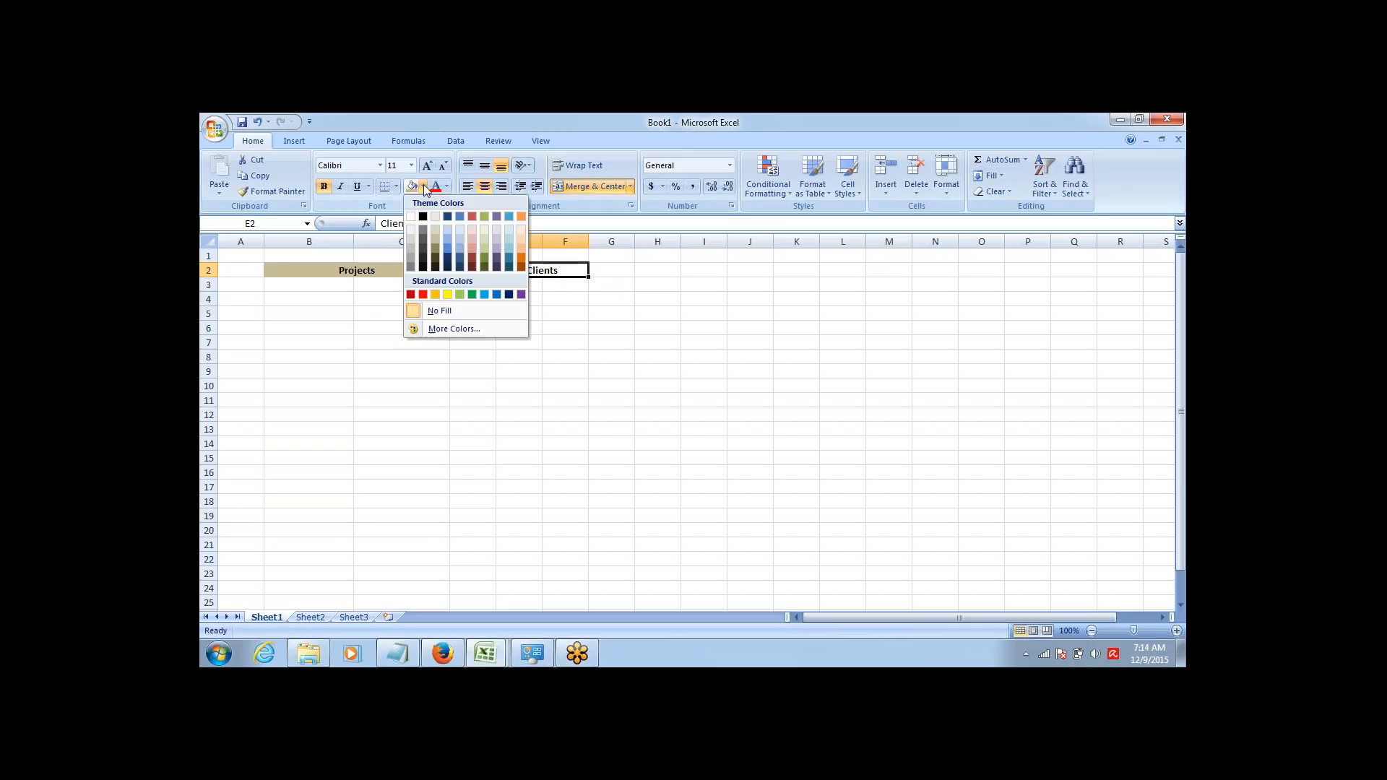
{"action": "left_click", "coordinate": [452, 240]}
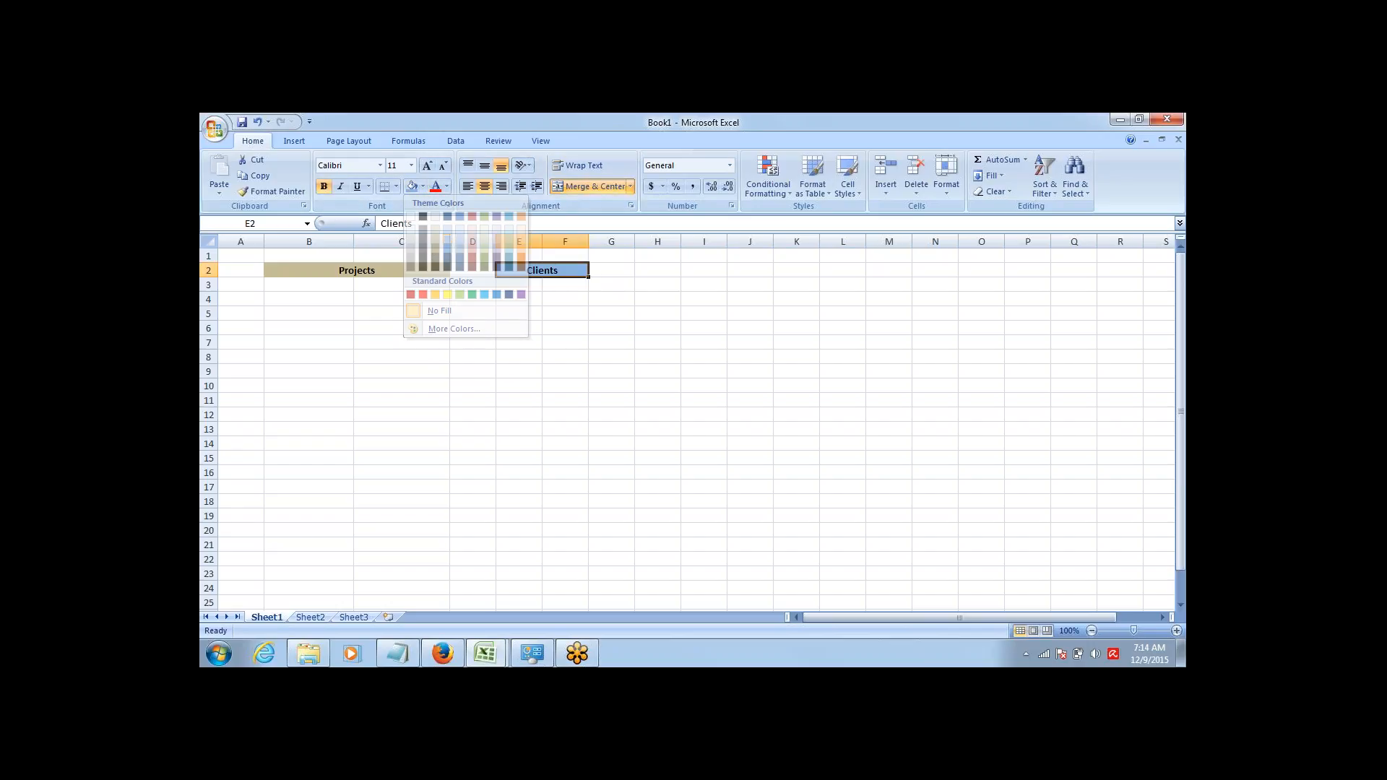
List the fields ID and Name under the Projects heading in cells B3 and B4.
{"action": "left_click", "coordinate": [323, 281]}
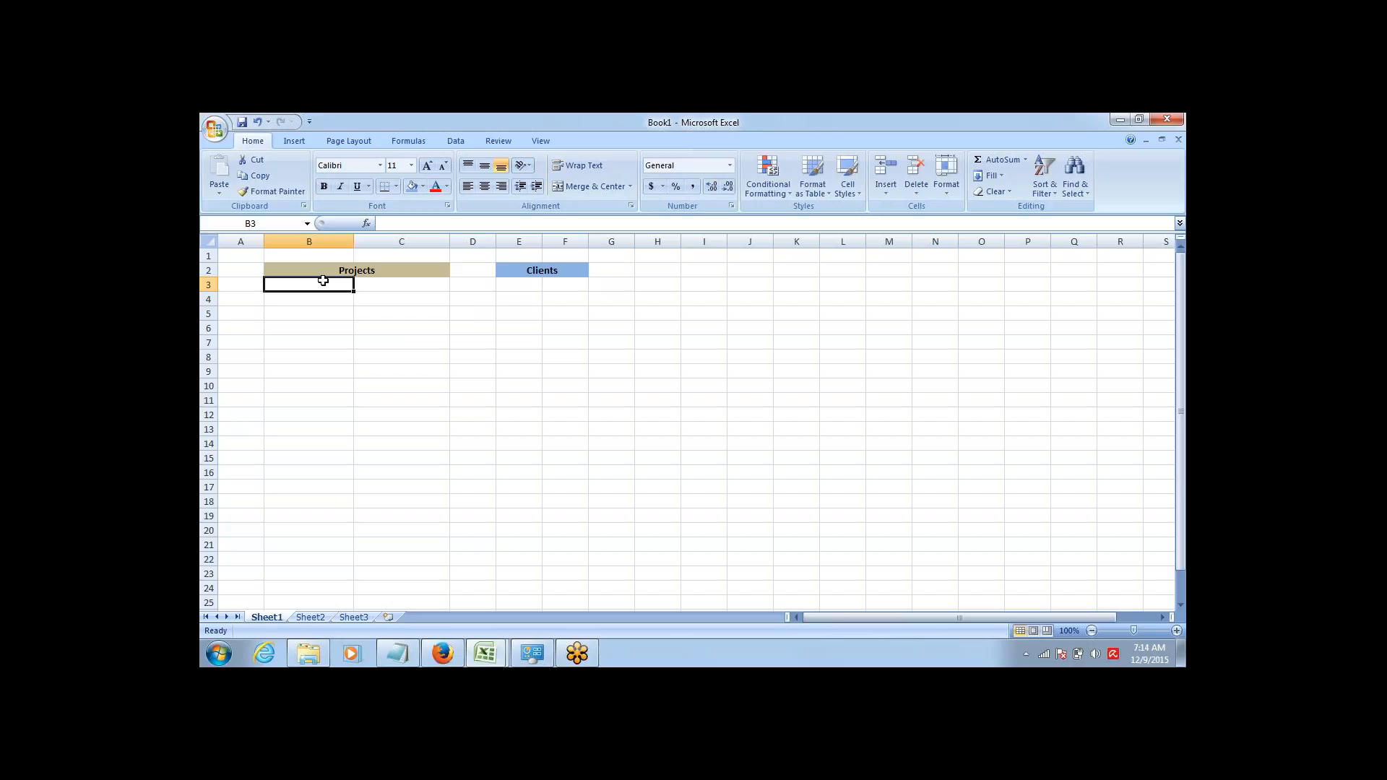
{"action": "left_click", "coordinate": [321, 275]}
{"action": "left_click", "coordinate": [322, 281]}
{"action": "type", "text": "ID"}
{"action": "key", "text": "Return"}
{"action": "type", "text": "Name"}
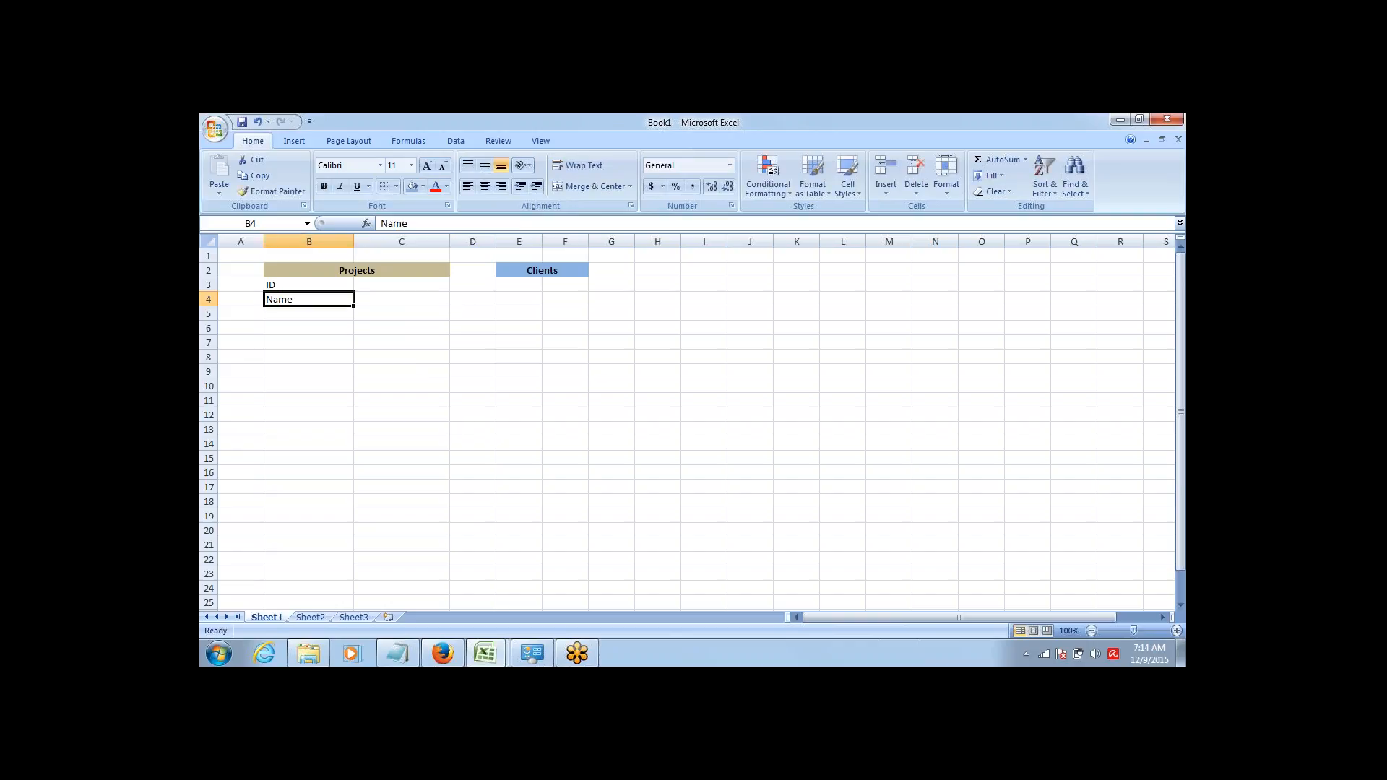
{"action": "key", "text": "Return"}
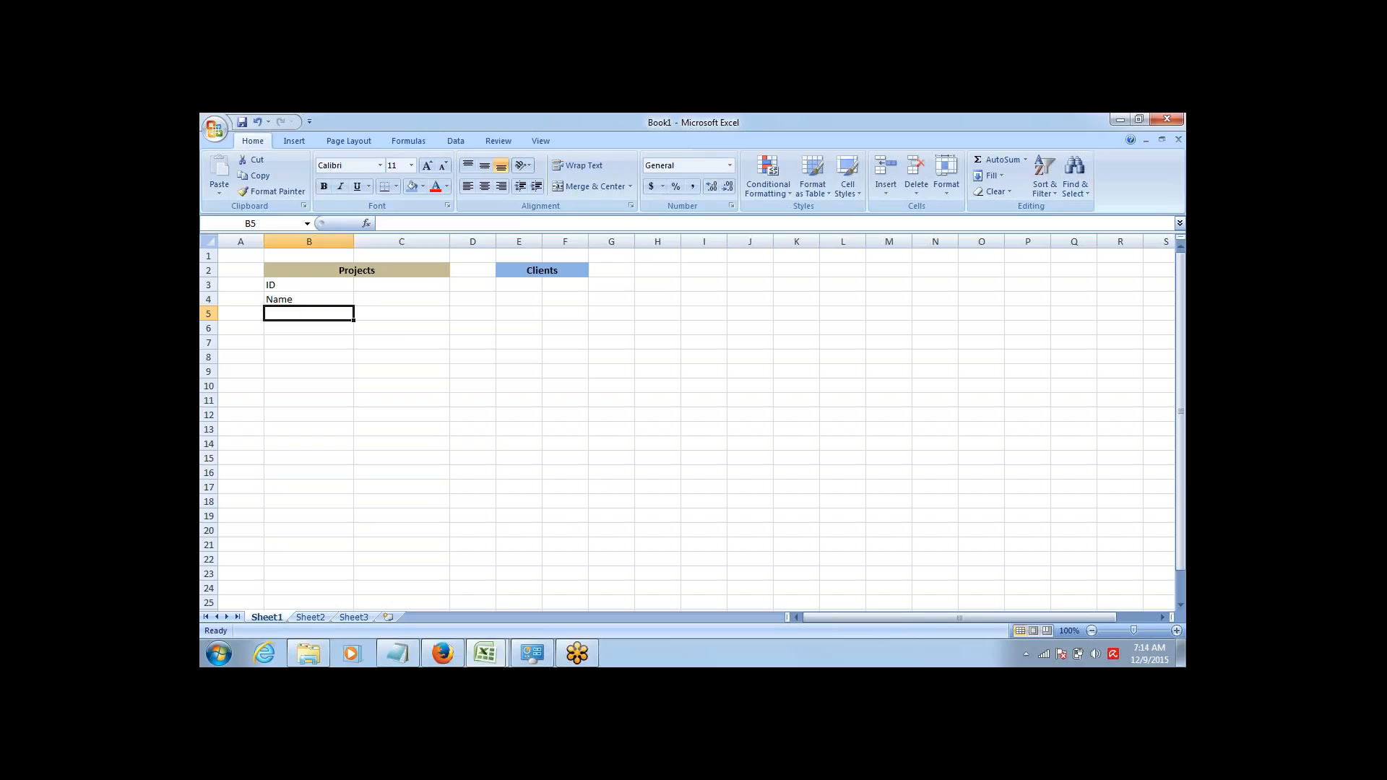
Add the Projects fields Start Date in B5 and End Date(Exp) in B6.
{"action": "type", "text": "Start Date"}
{"action": "key", "text": "Tab"}
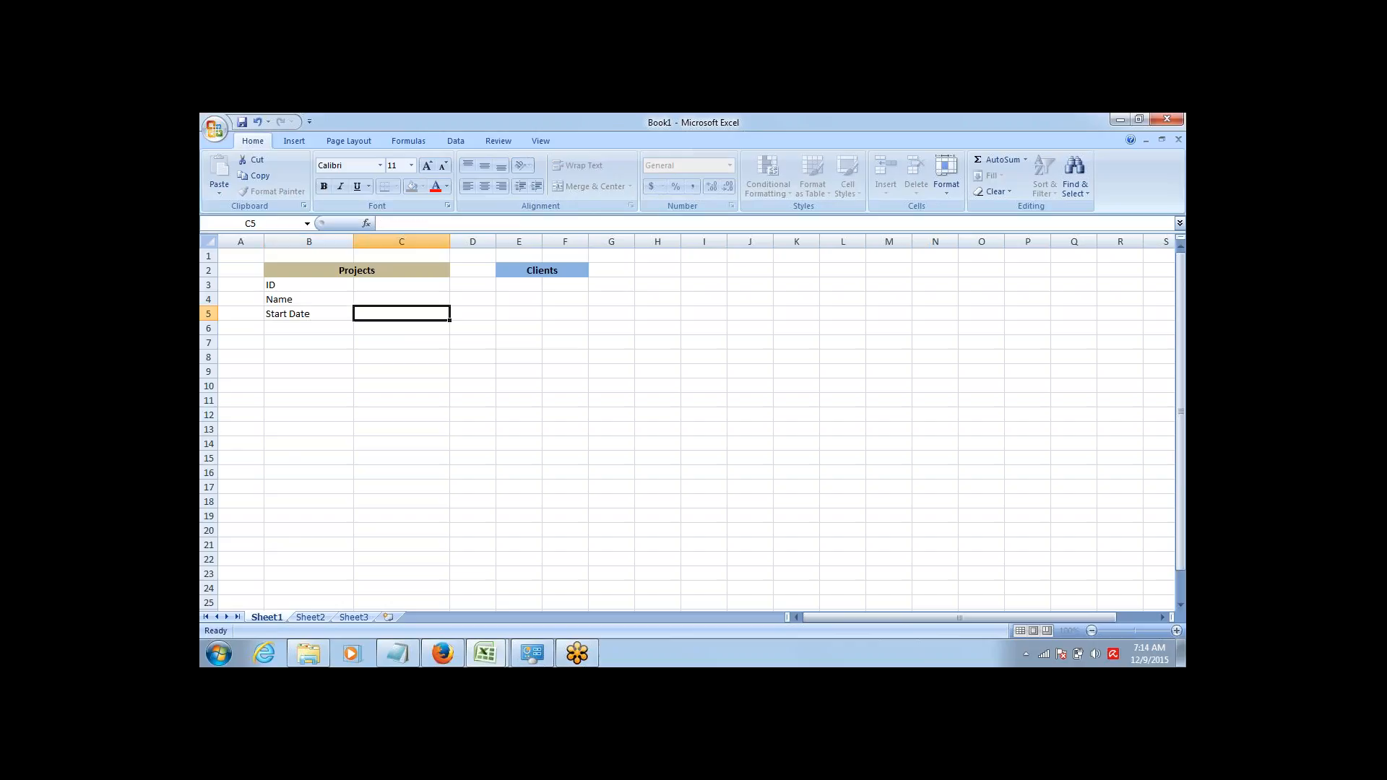
{"action": "key", "text": "Return"}
{"action": "type", "text": "End D"}
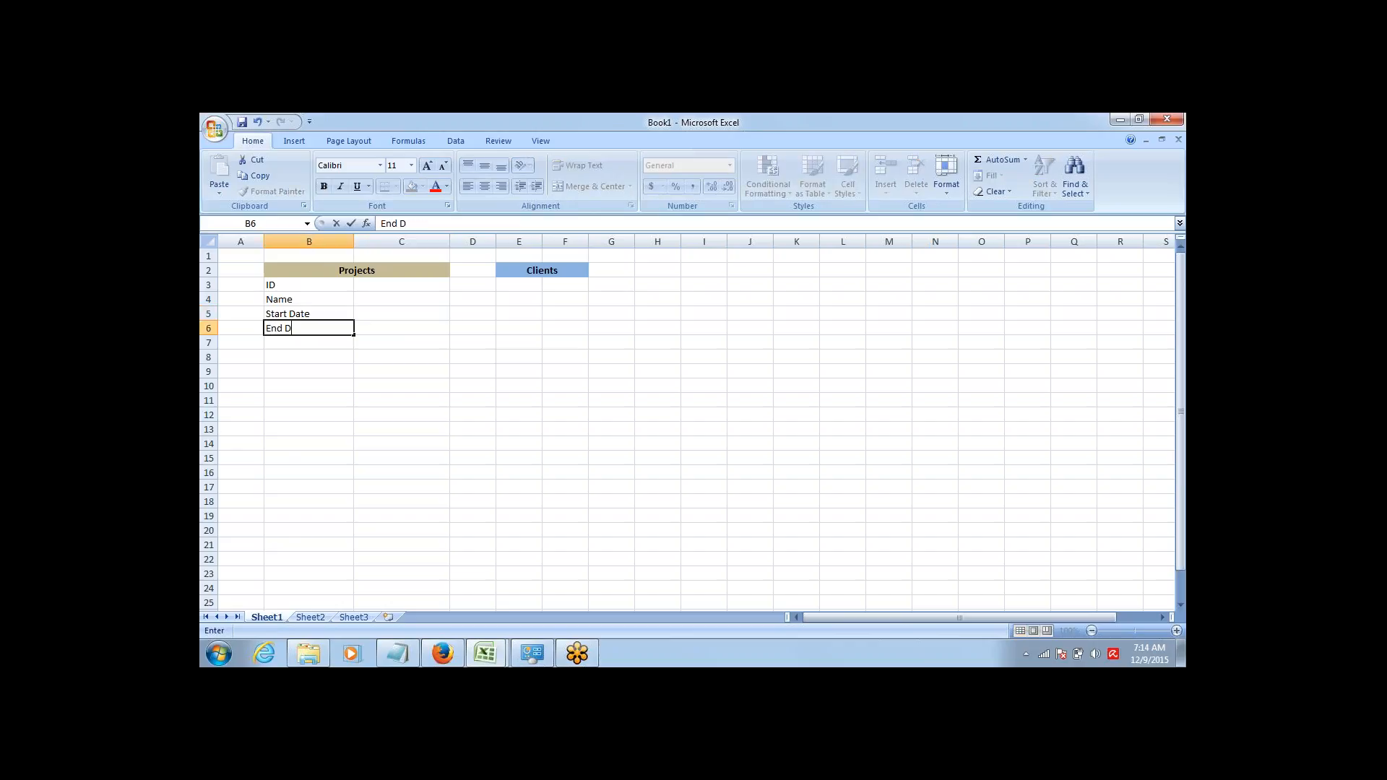
{"action": "type", "text": "ate"}
{"action": "key", "text": "Return"}
{"action": "key", "text": "Up"}
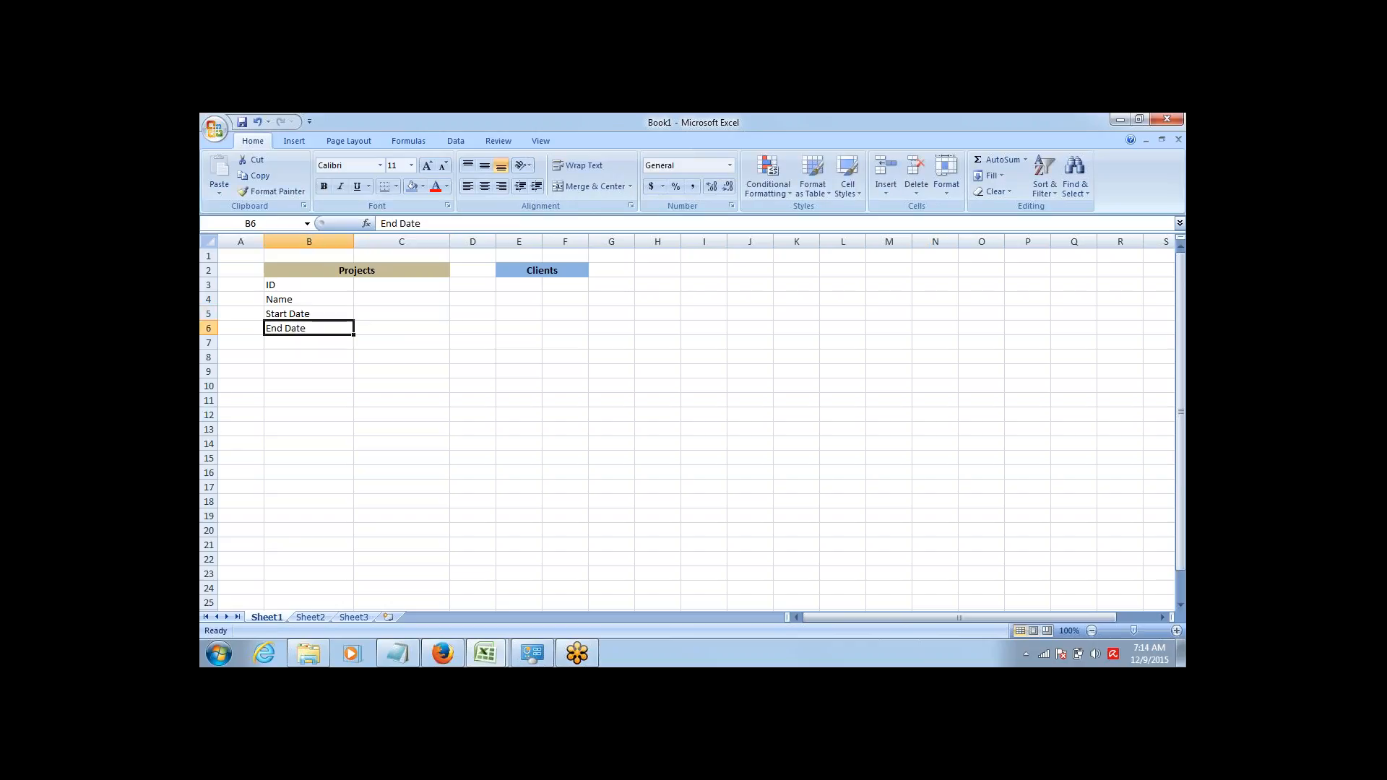
{"action": "key", "text": "F2"}
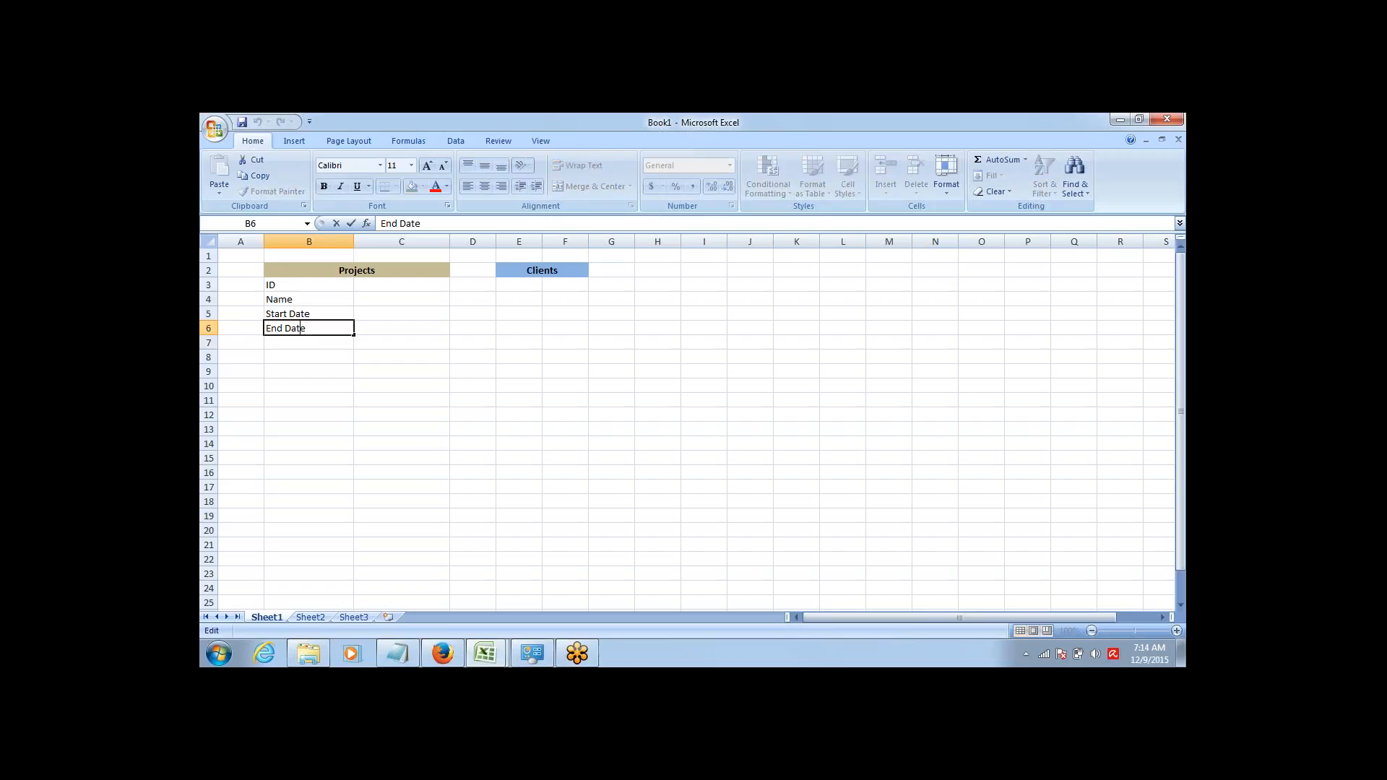
{"action": "type", "text": "(Exp)"}
{"action": "key", "text": "Return"}
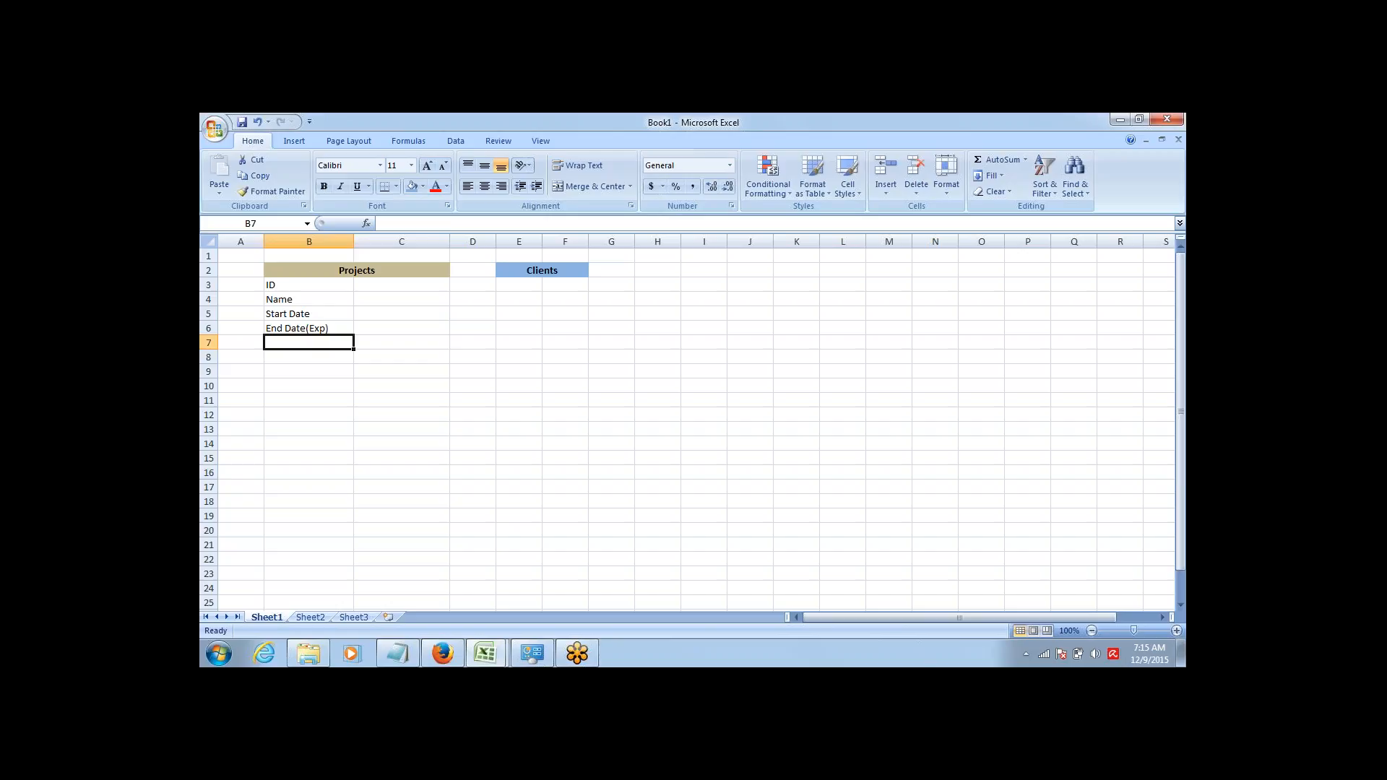
Add the field End Date(Actual) in cell B7 of the Projects list.
{"action": "type", "text": "End D"}
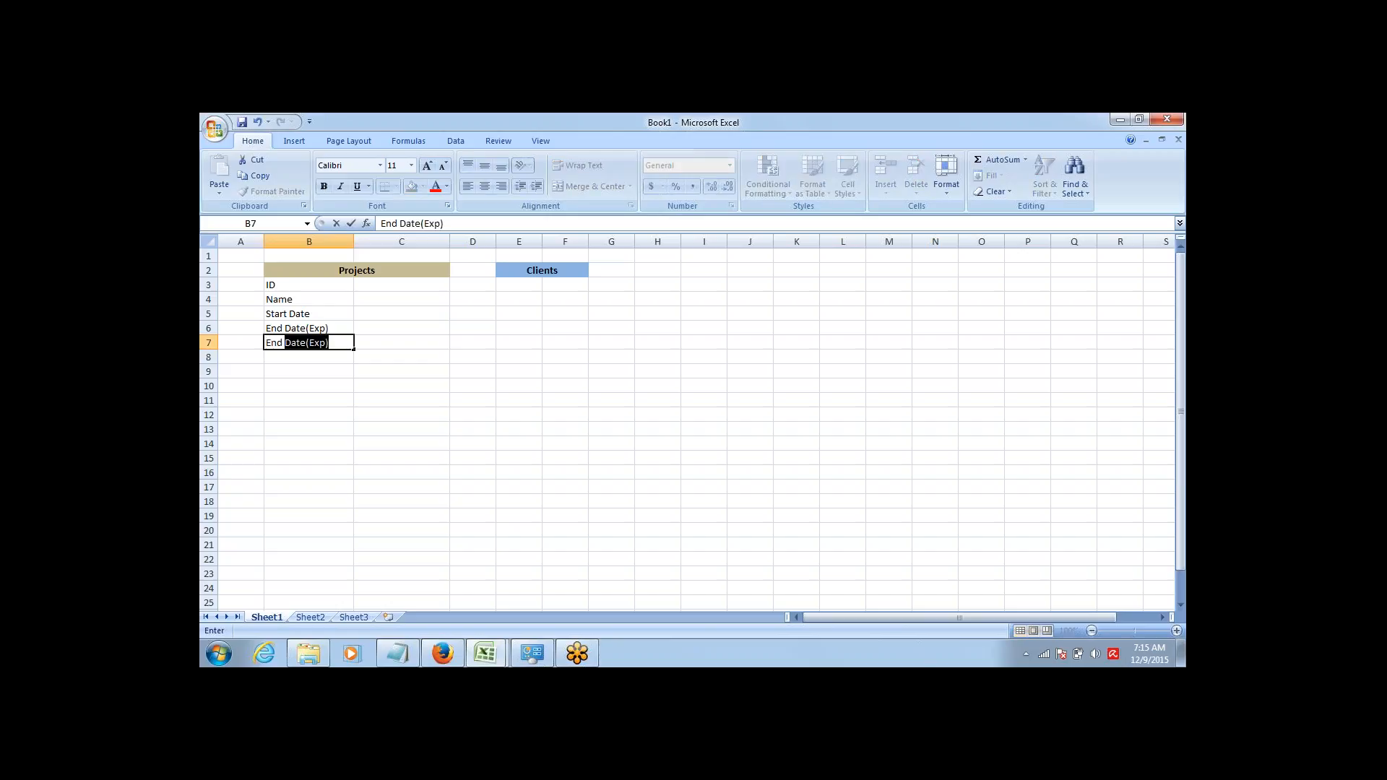
{"action": "type", "text": "ate"}
{"action": "key", "text": "Left"}
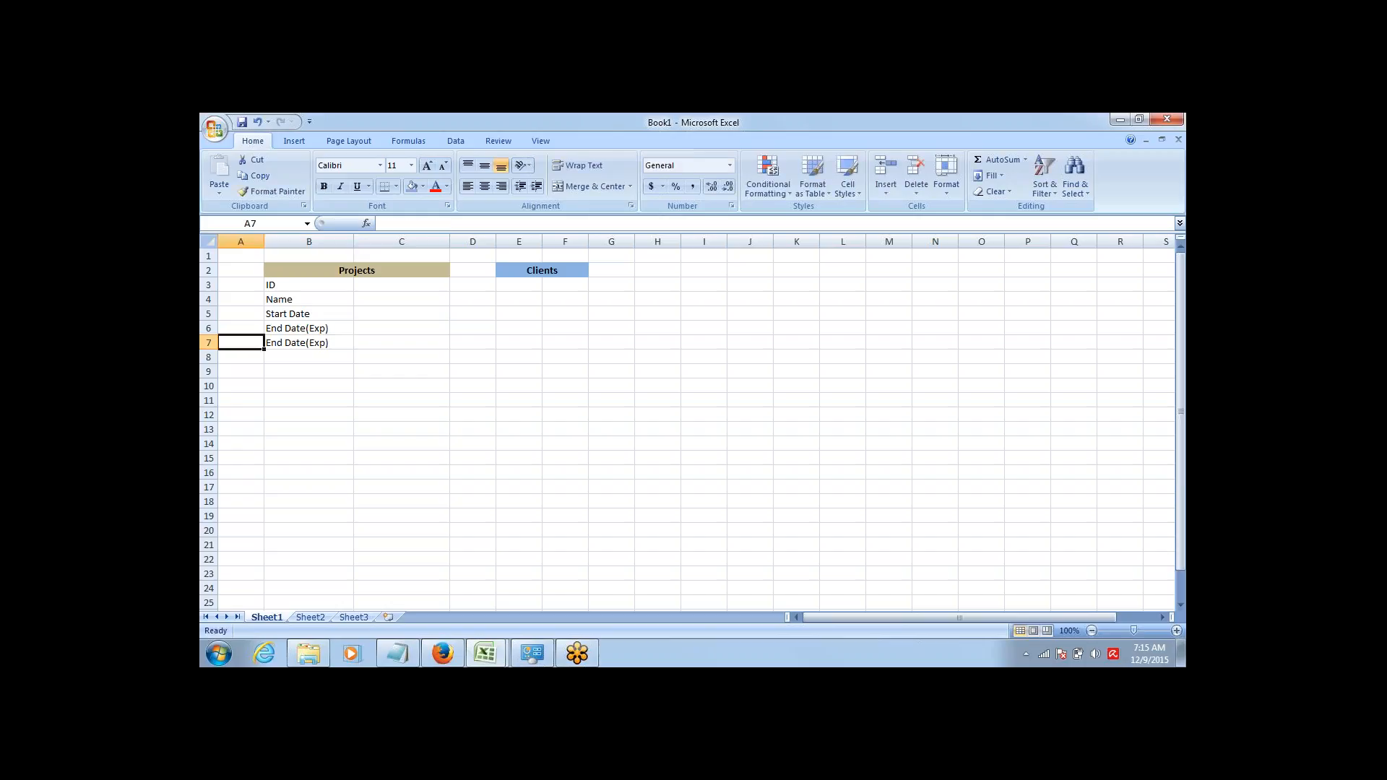
{"action": "key", "text": "Right"}
{"action": "key", "text": "F2"}
{"action": "key", "text": "Left"}
{"action": "key", "text": "shift+Left"}
{"action": "key", "text": "shift+Left"}
{"action": "key", "text": "shift+Left"}
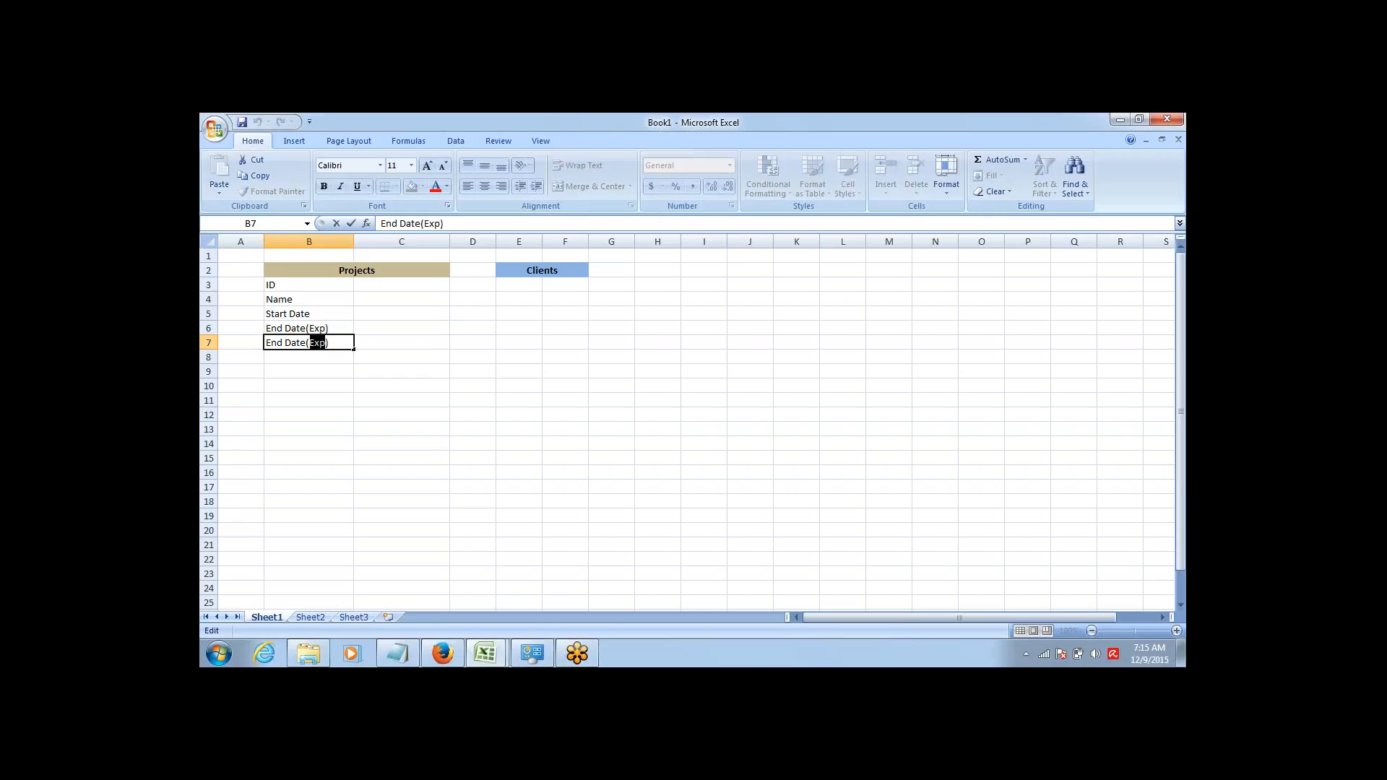
{"action": "type", "text": "Actual"}
{"action": "key", "text": "Return"}
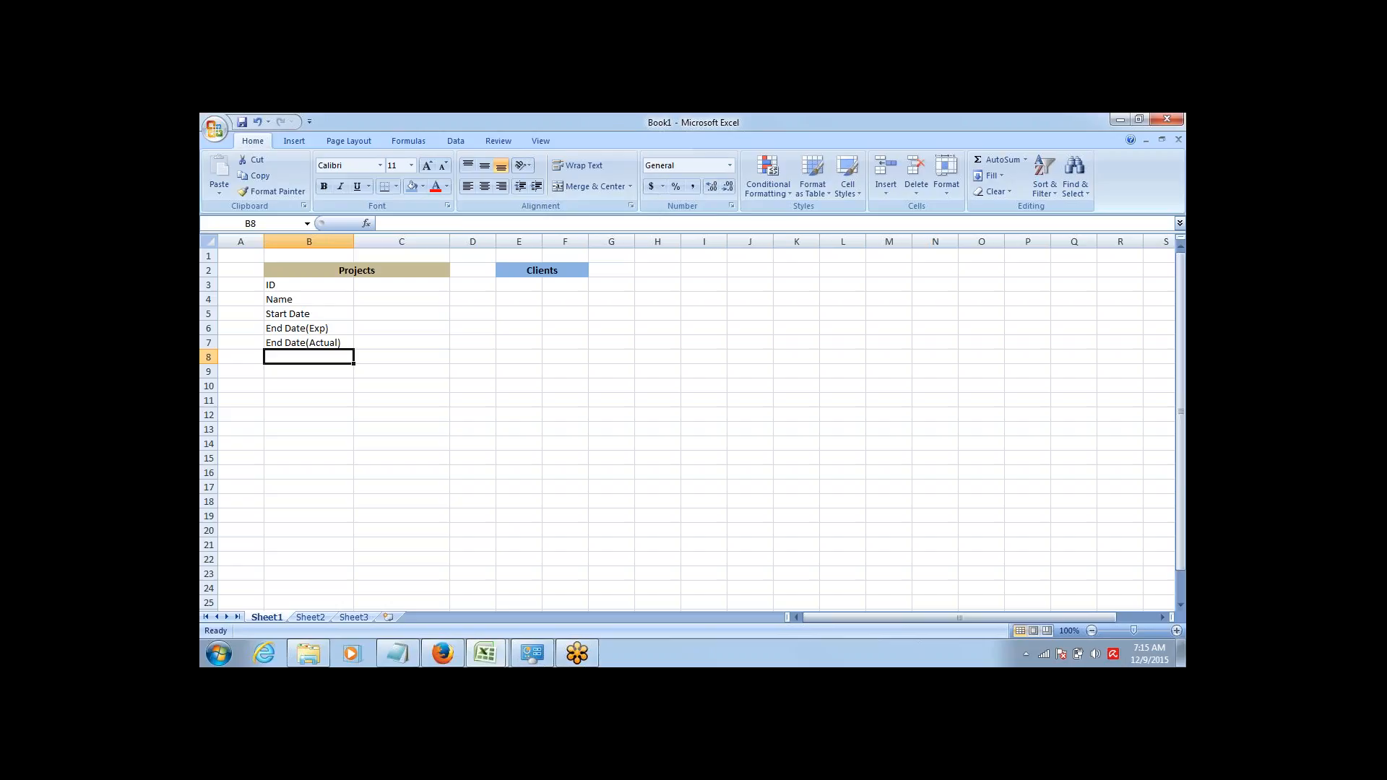
Add the field Manager in cell B8 of the Projects list.
{"action": "type", "text": "Manager"}
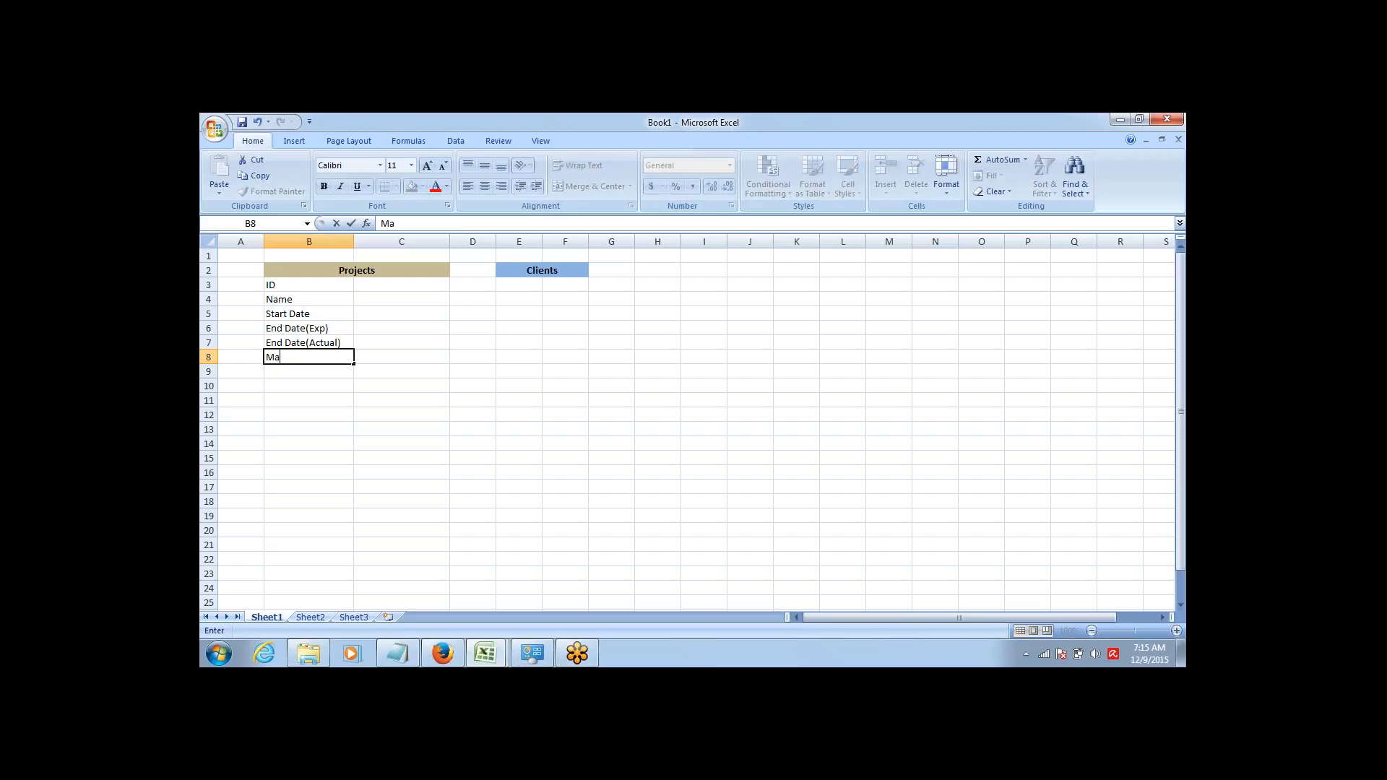
{"action": "key", "text": "Tab"}
{"action": "key", "text": "Return"}
{"action": "key", "text": "Up"}
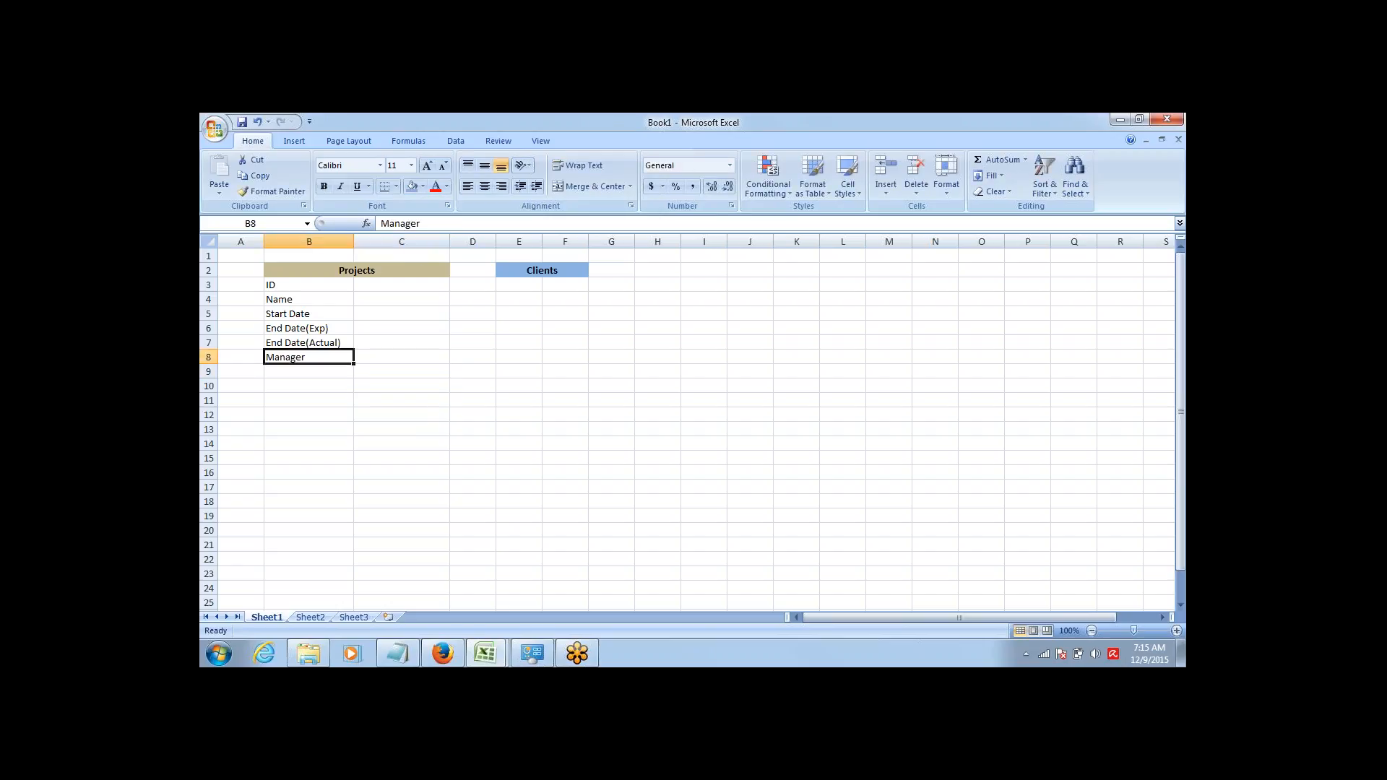
{"action": "key", "text": "Down"}
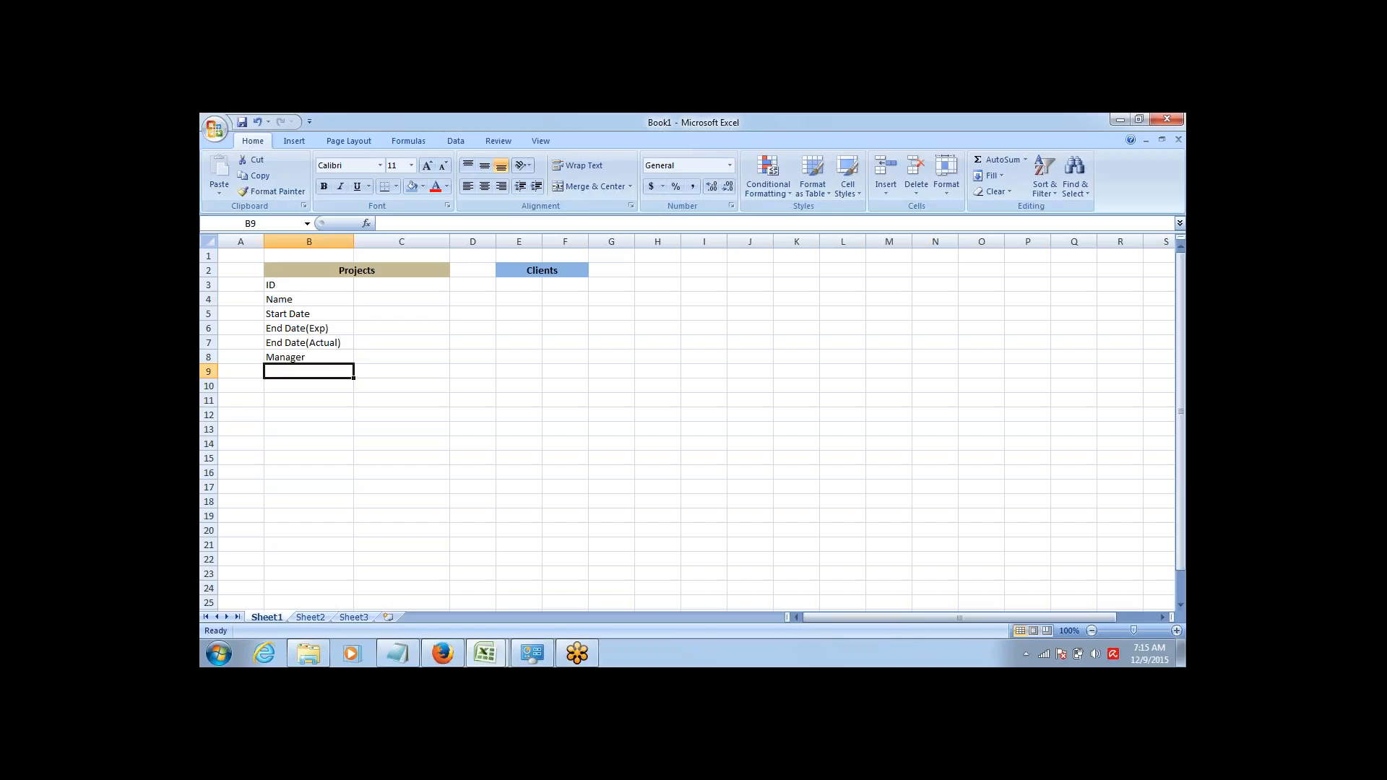
Add the field # Resources in cell B9 of the Projects list.
{"action": "type", "text": "N"}
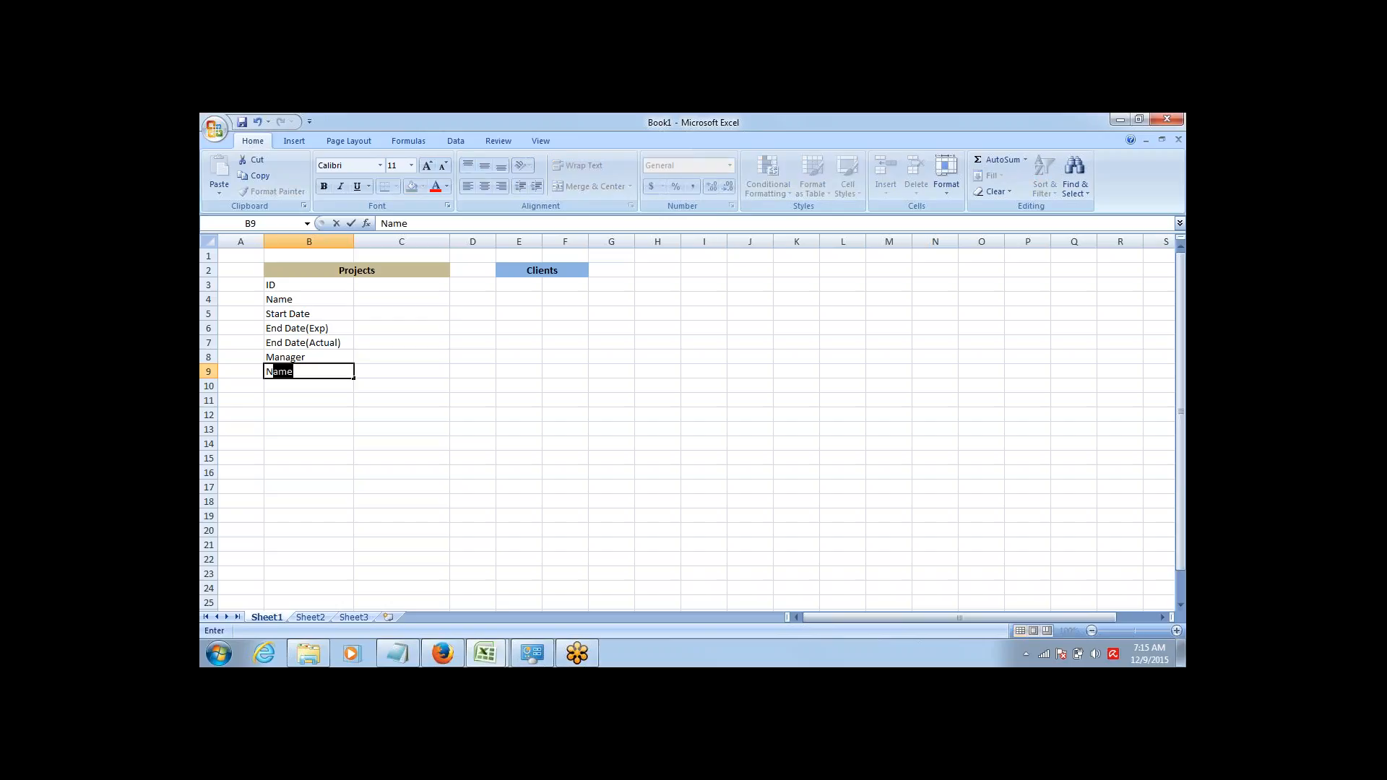
{"action": "type", "text": "o of"}
{"action": "key", "text": "BackSpace"}
{"action": "key", "text": "BackSpace"}
{"action": "key", "text": "BackSpace"}
{"action": "key", "text": "BackSpace"}
{"action": "key", "text": "BackSpace"}
{"action": "type", "text": "# Resources"}
{"action": "key", "text": "Return"}
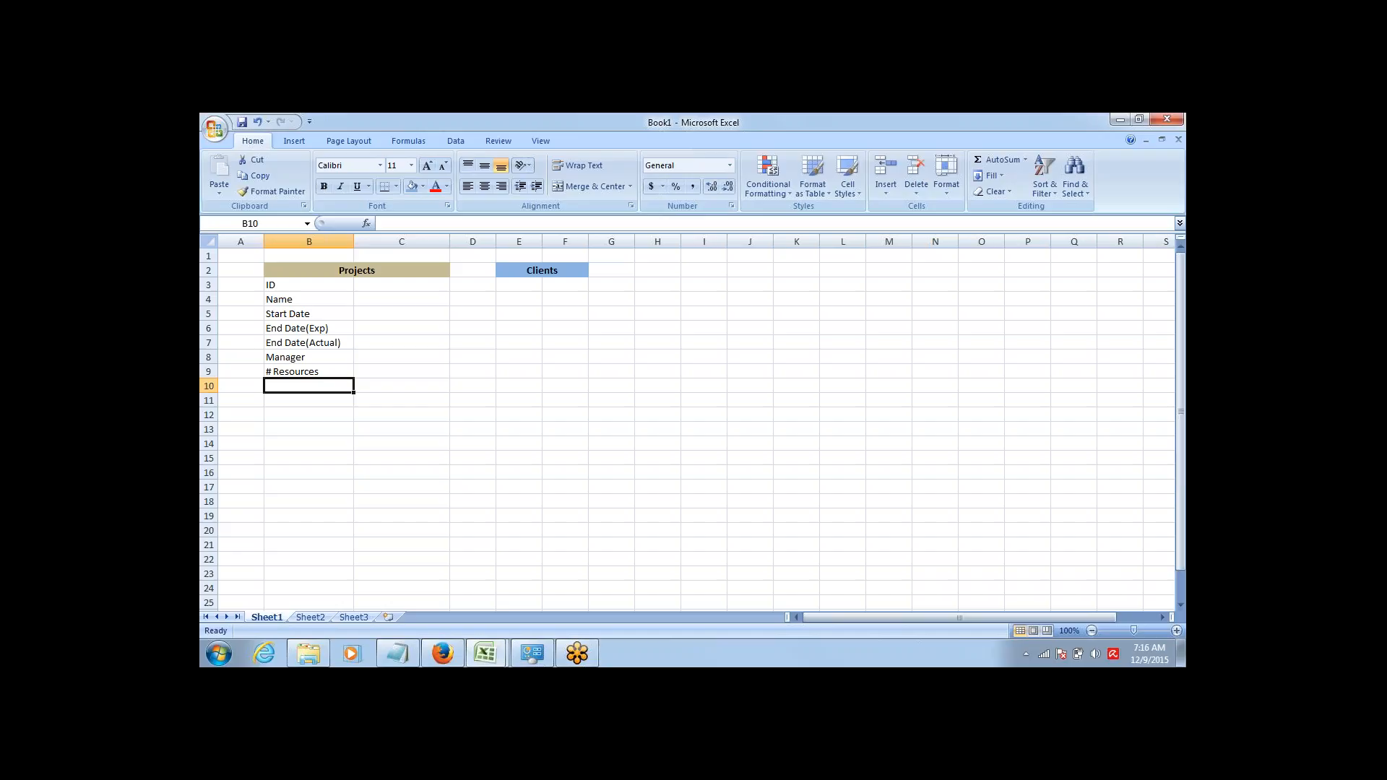
Add the field Budget in cell B10 of the Projects list.
{"action": "type", "text": "Bud"}
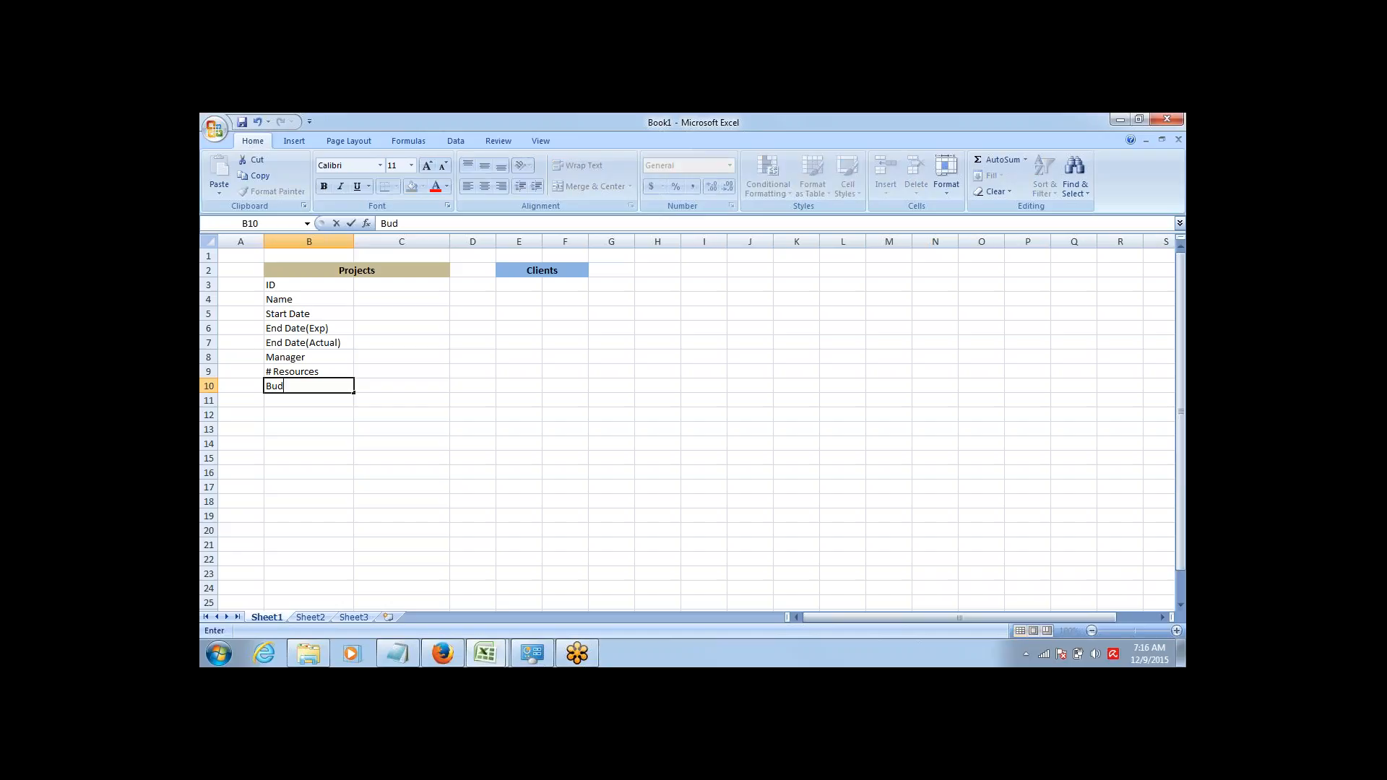
{"action": "type", "text": "get"}
{"action": "key", "text": "Return"}
{"action": "key", "text": "Up"}
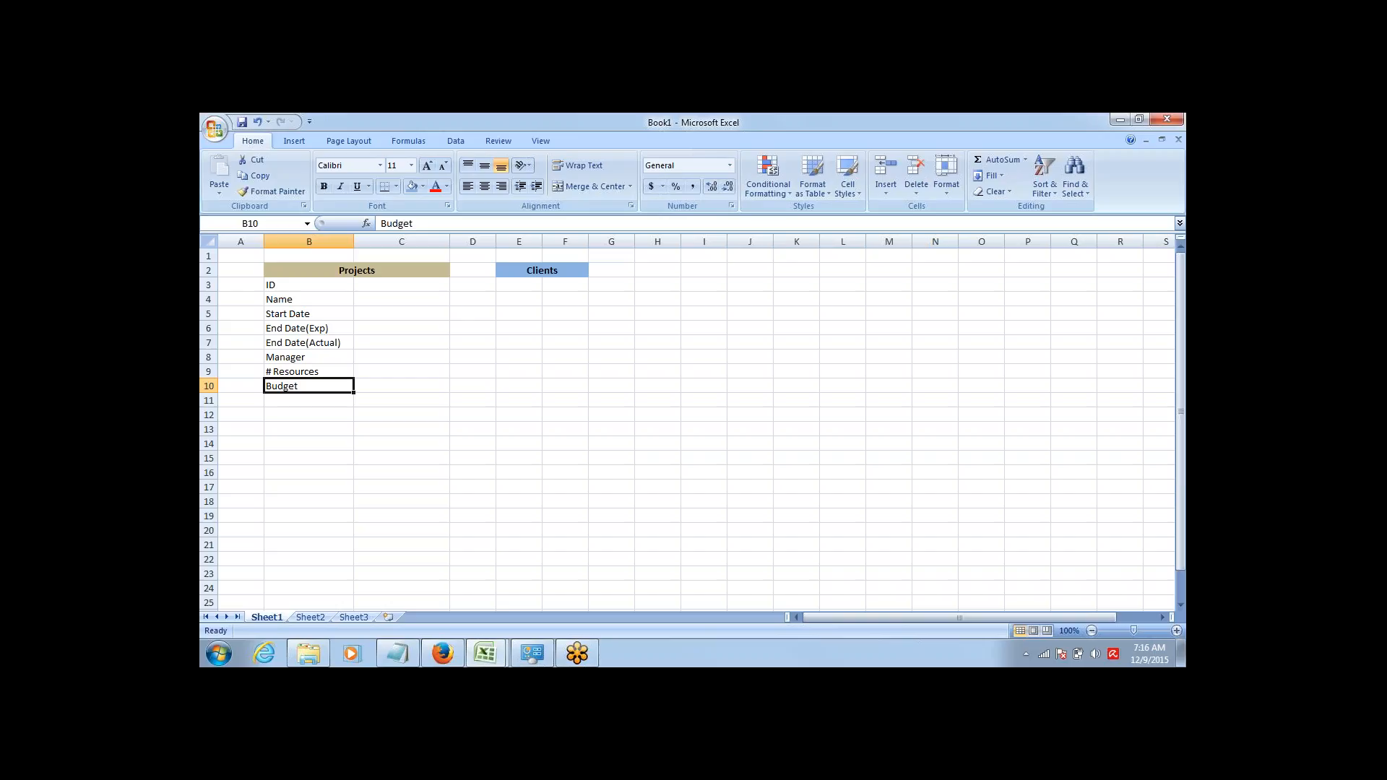
Add the Projects fields Status in B11 and Type in B12.
{"action": "key", "text": "Down"}
{"action": "type", "text": "Status"}
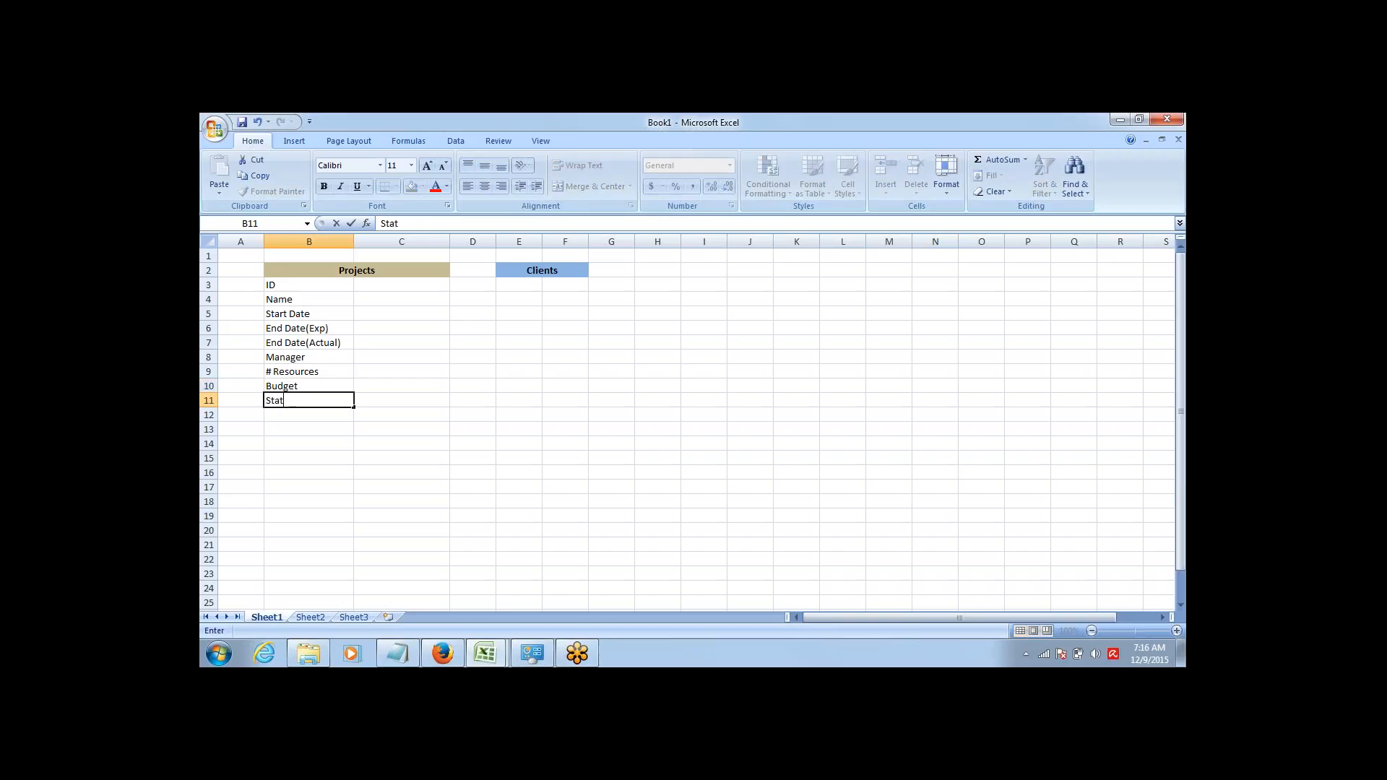
{"action": "key", "text": "Return"}
{"action": "key", "text": "Up"}
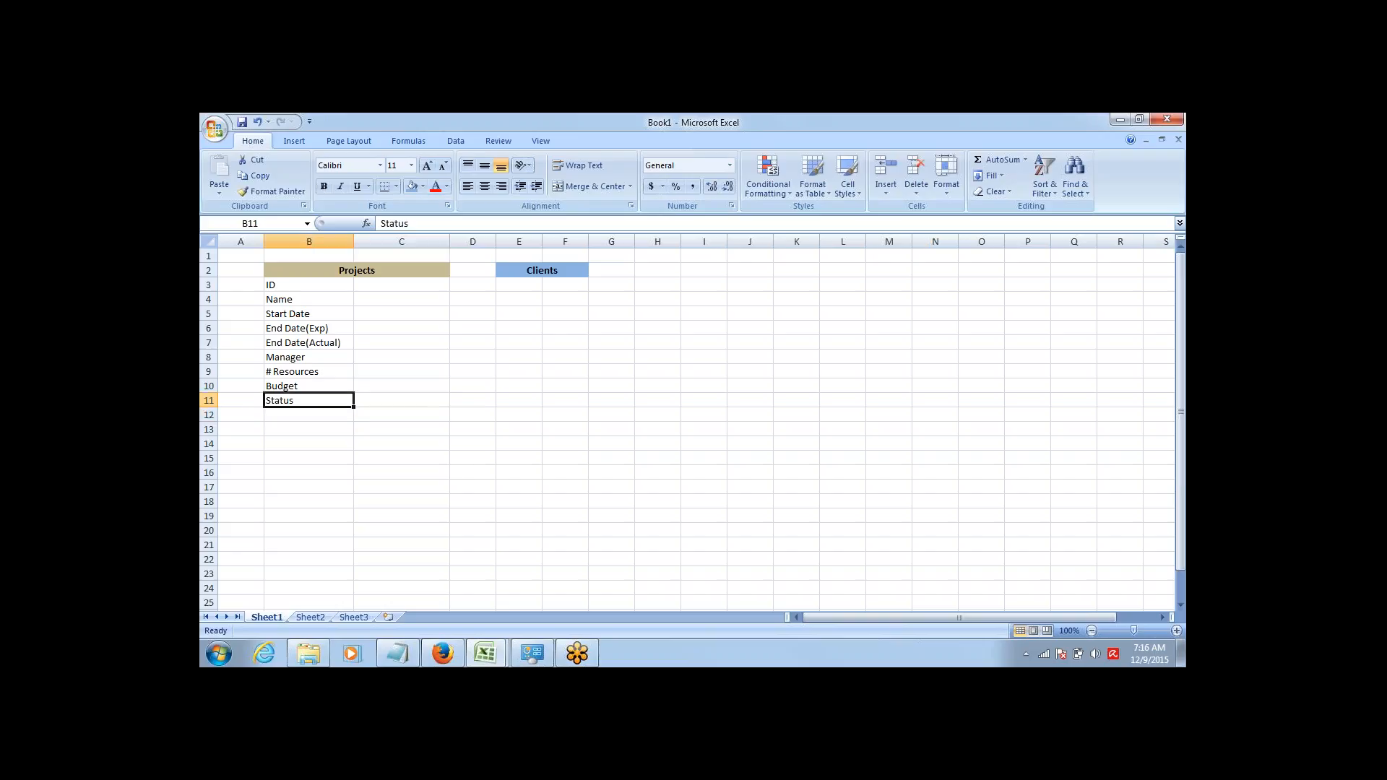
{"action": "key", "text": "Down"}
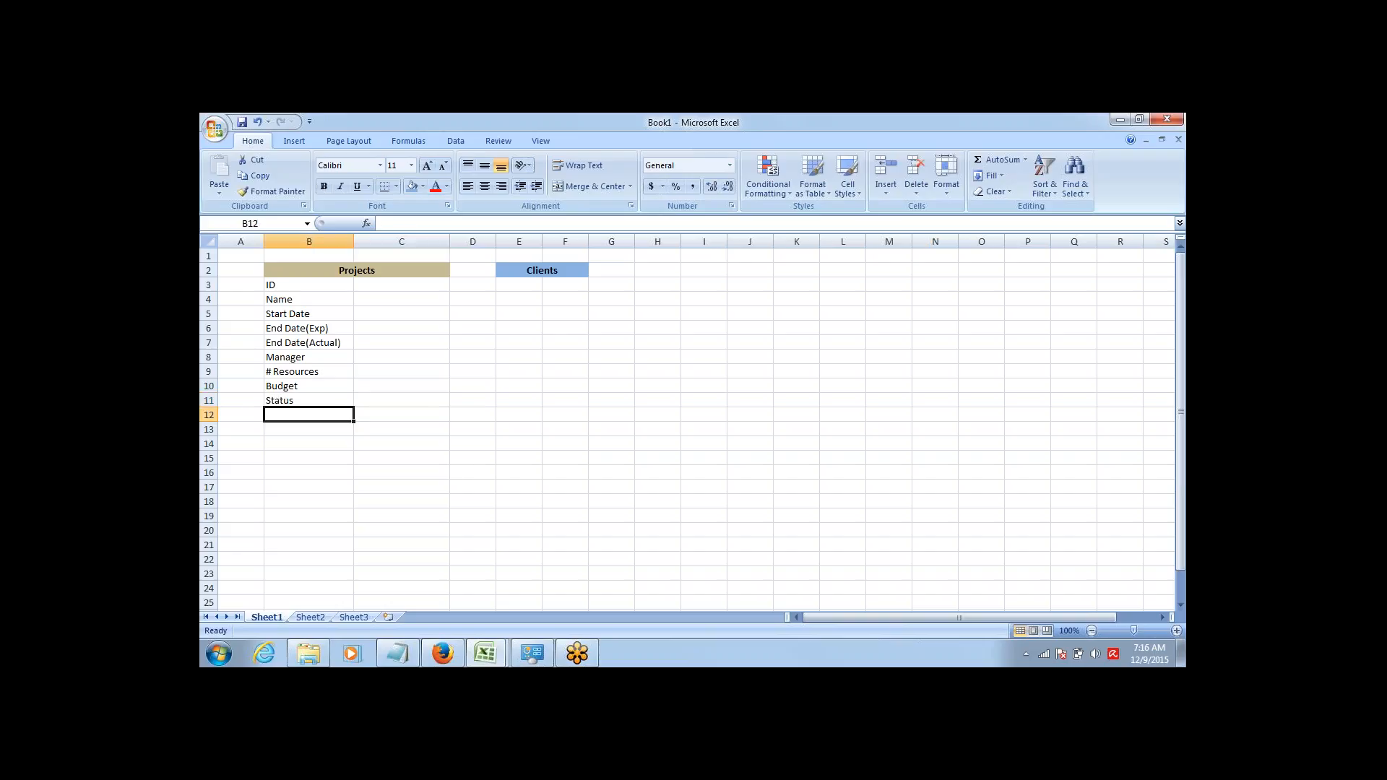
{"action": "type", "text": "Type"}
{"action": "key", "text": "Return"}
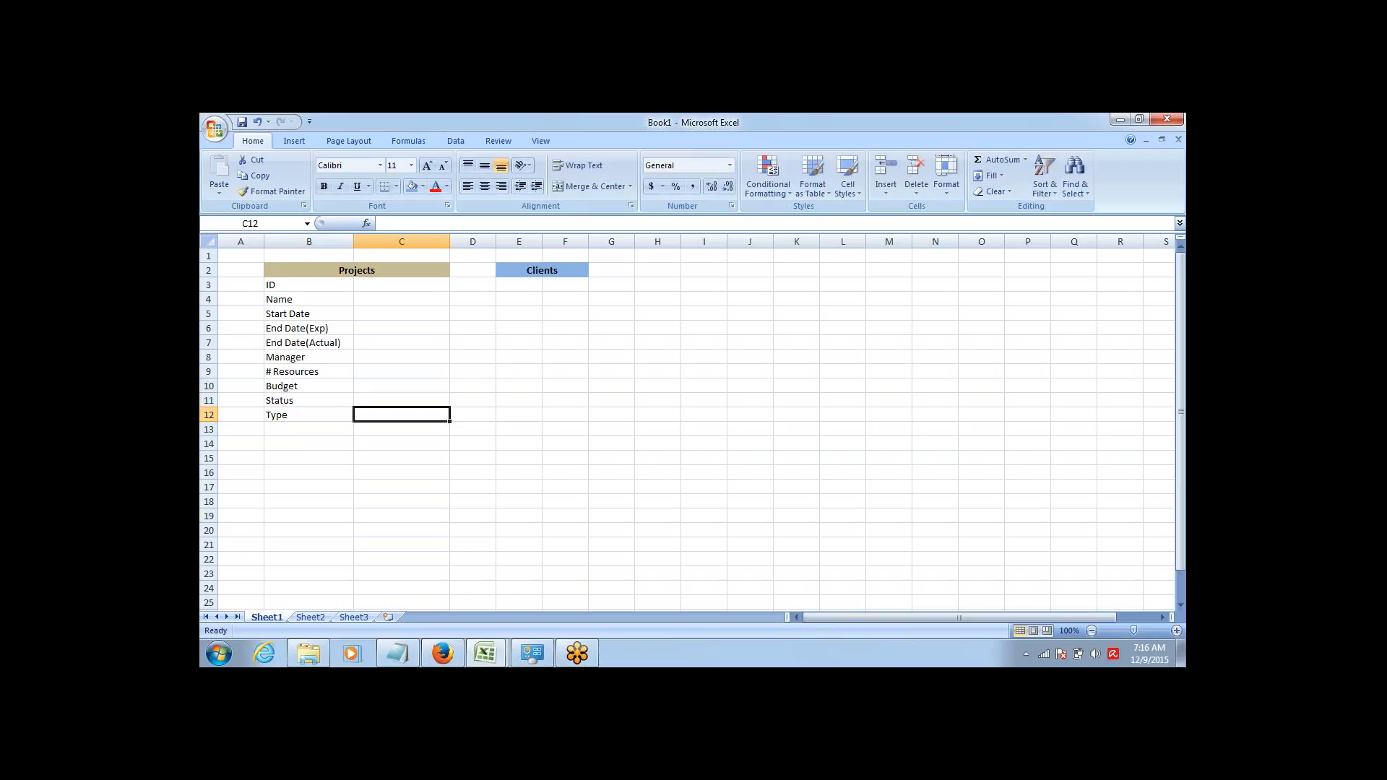
{"action": "key", "text": "Up"}
{"action": "key", "text": "Right"}
Apply all borders to the Projects table B2:C12 and widen column B slightly.
{"action": "left_click", "coordinate": [308, 415]}
{"action": "key", "text": "ctrl+Up"}
{"action": "key", "text": "Down"}
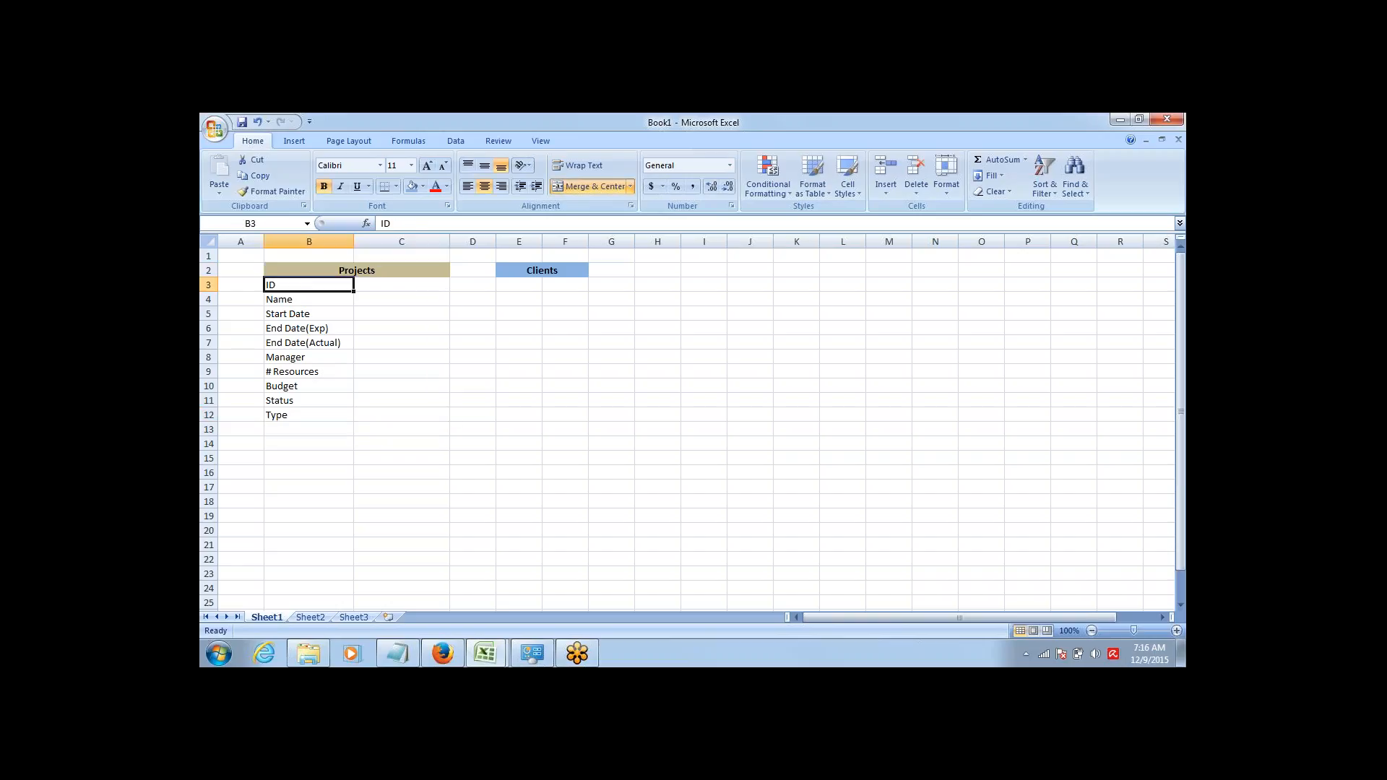
{"action": "key", "text": "Up"}
{"action": "key", "text": "ctrl+shift+Down"}
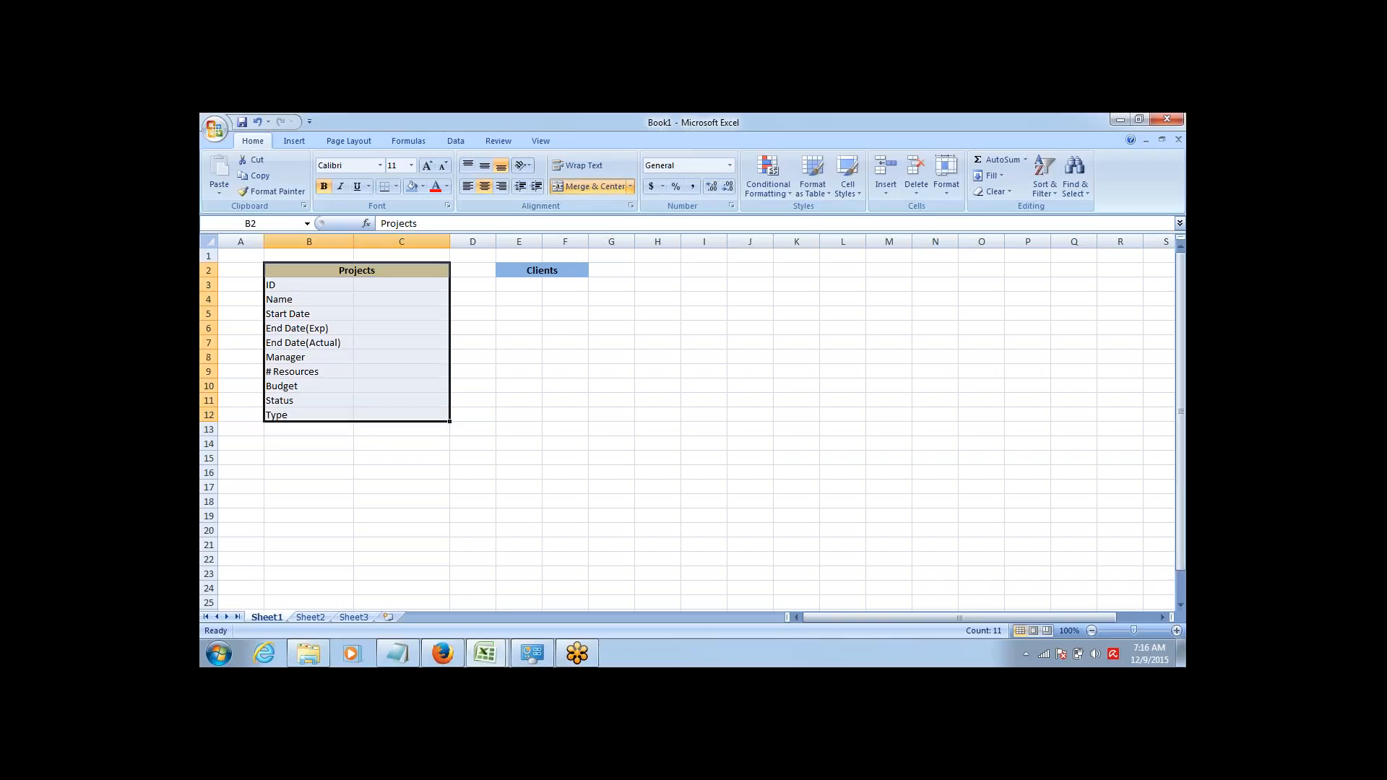
{"action": "left_click", "coordinate": [396, 186]}
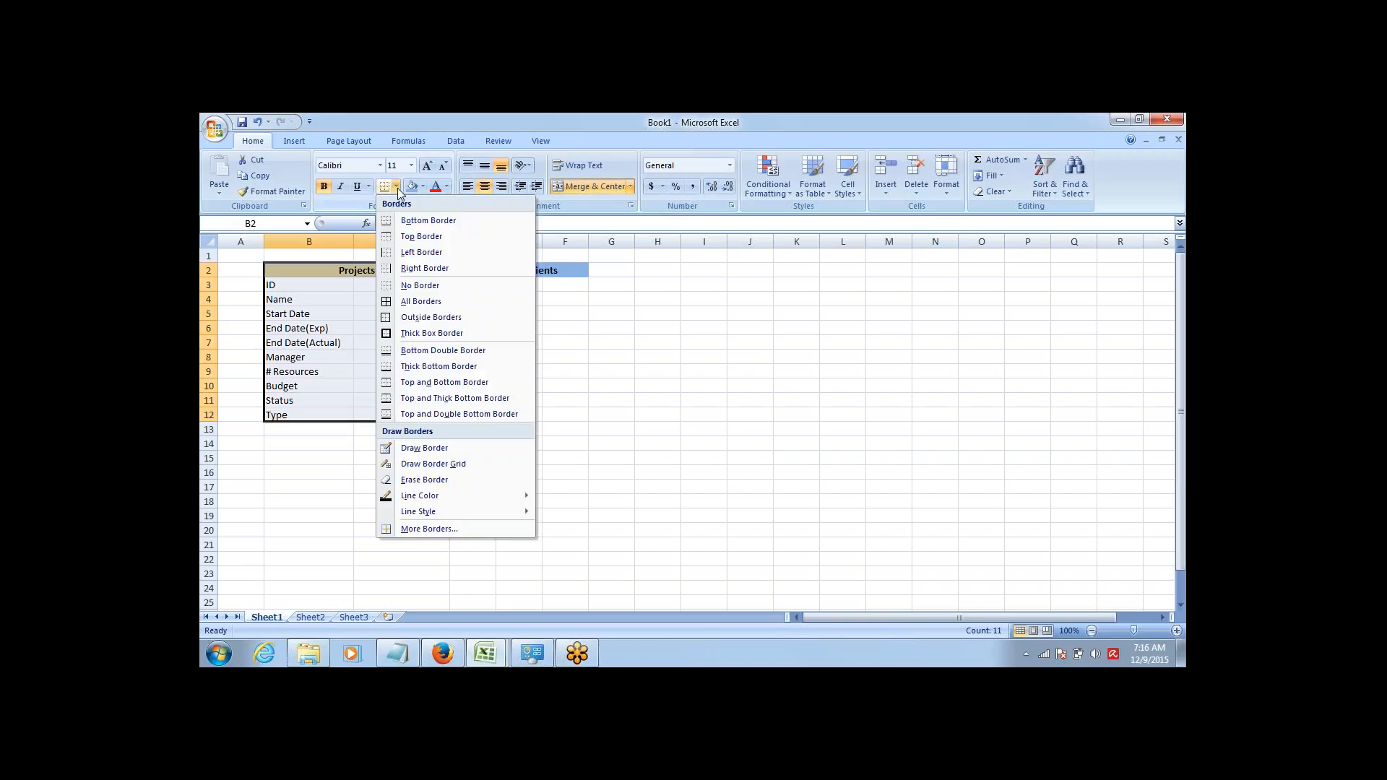
{"action": "left_click", "coordinate": [399, 307]}
{"action": "left_click", "coordinate": [400, 302]}
{"action": "left_click_drag", "start_coordinate": [354, 241], "coordinate": [362, 241]}
{"action": "left_click", "coordinate": [379, 347]}
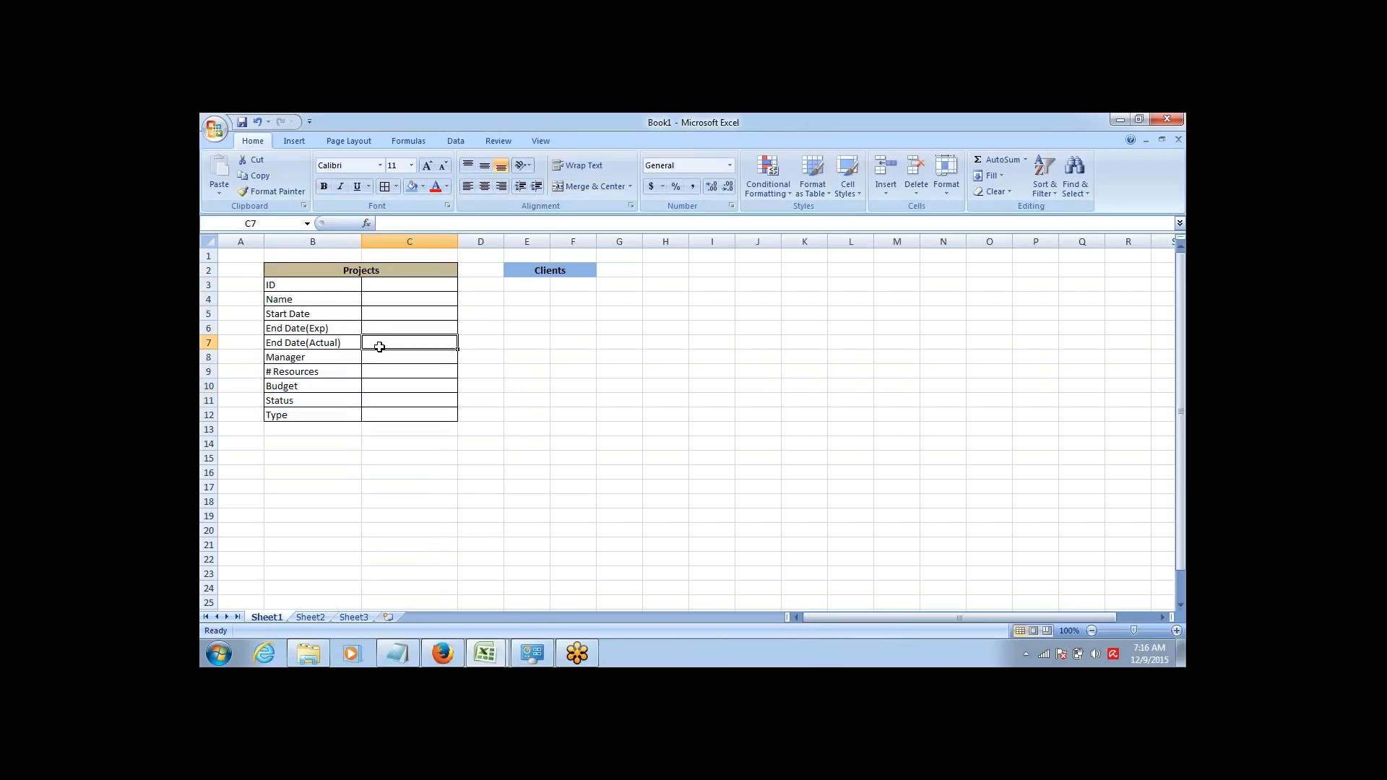
Hide the worksheet gridlines on Sheet1.
{"action": "key", "text": "Left"}
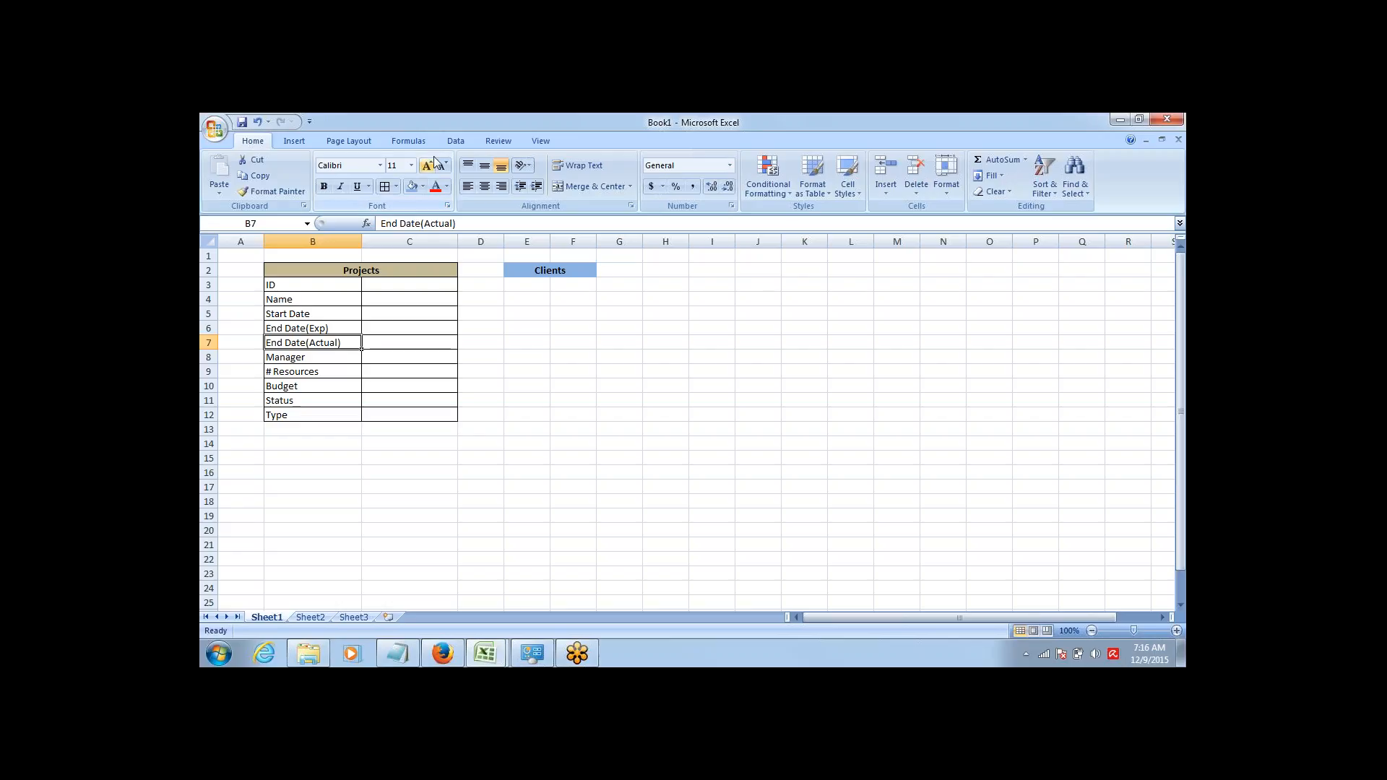
{"action": "left_click", "coordinate": [529, 139]}
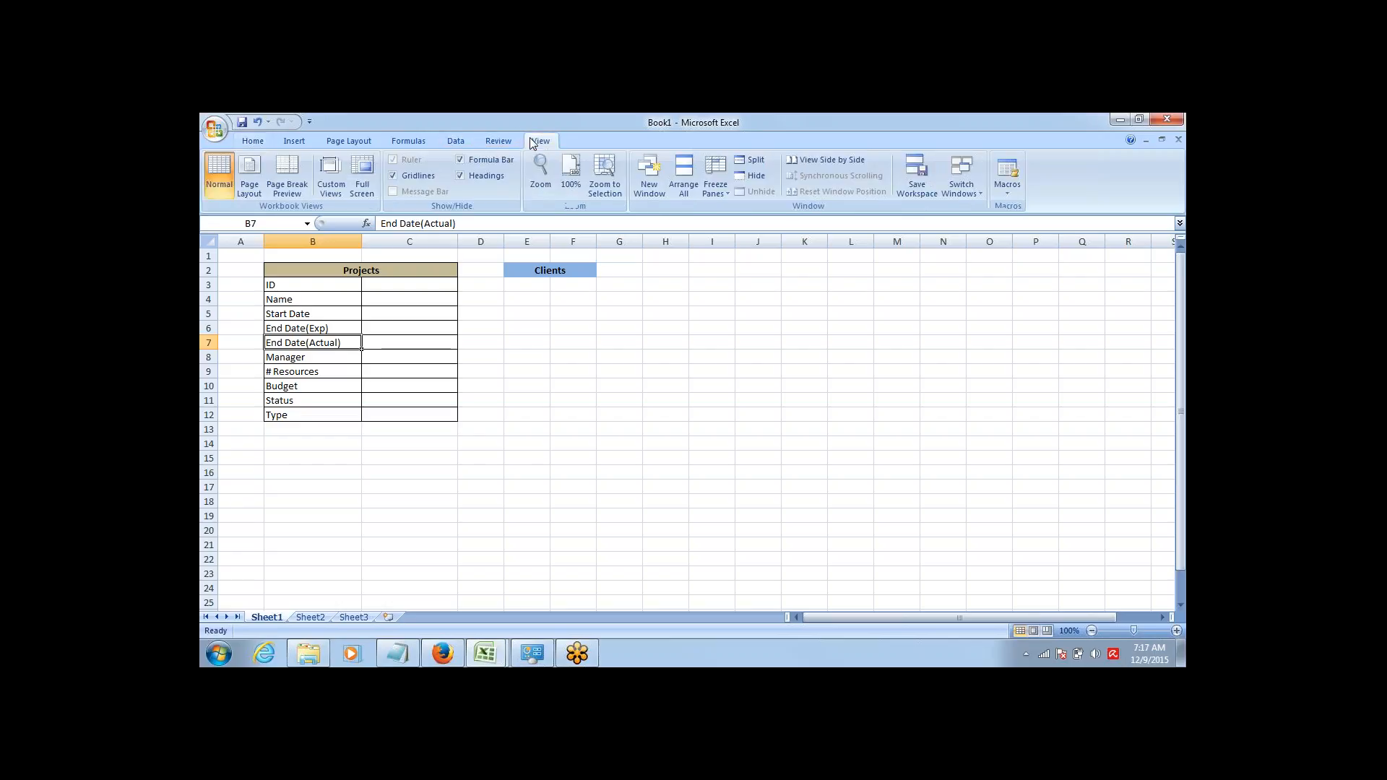
{"action": "left_click", "coordinate": [394, 175]}
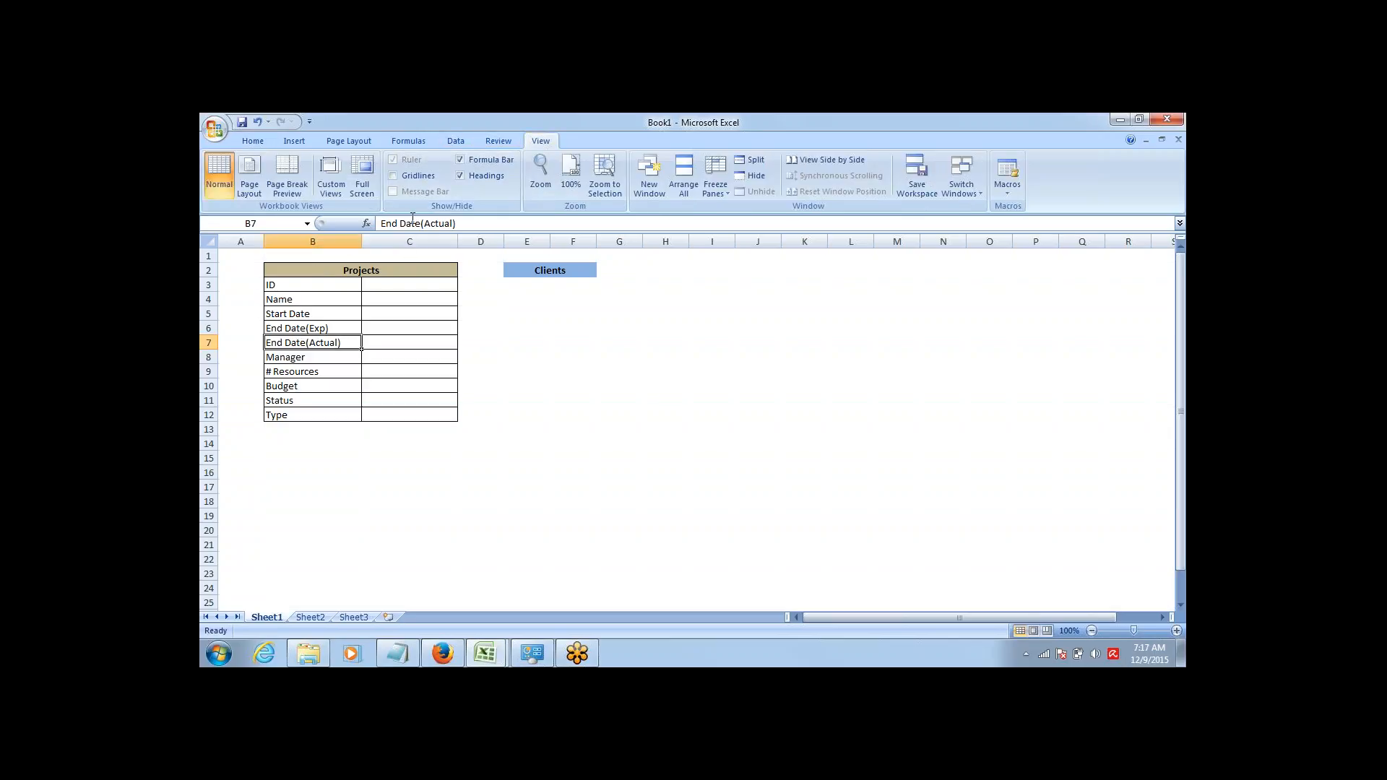
{"action": "left_click", "coordinate": [463, 329]}
{"action": "key", "text": "Left"}
{"action": "key", "text": "Left"}
{"action": "key", "text": "Up"}
{"action": "key", "text": "Up"}
{"action": "key", "text": "Up"}
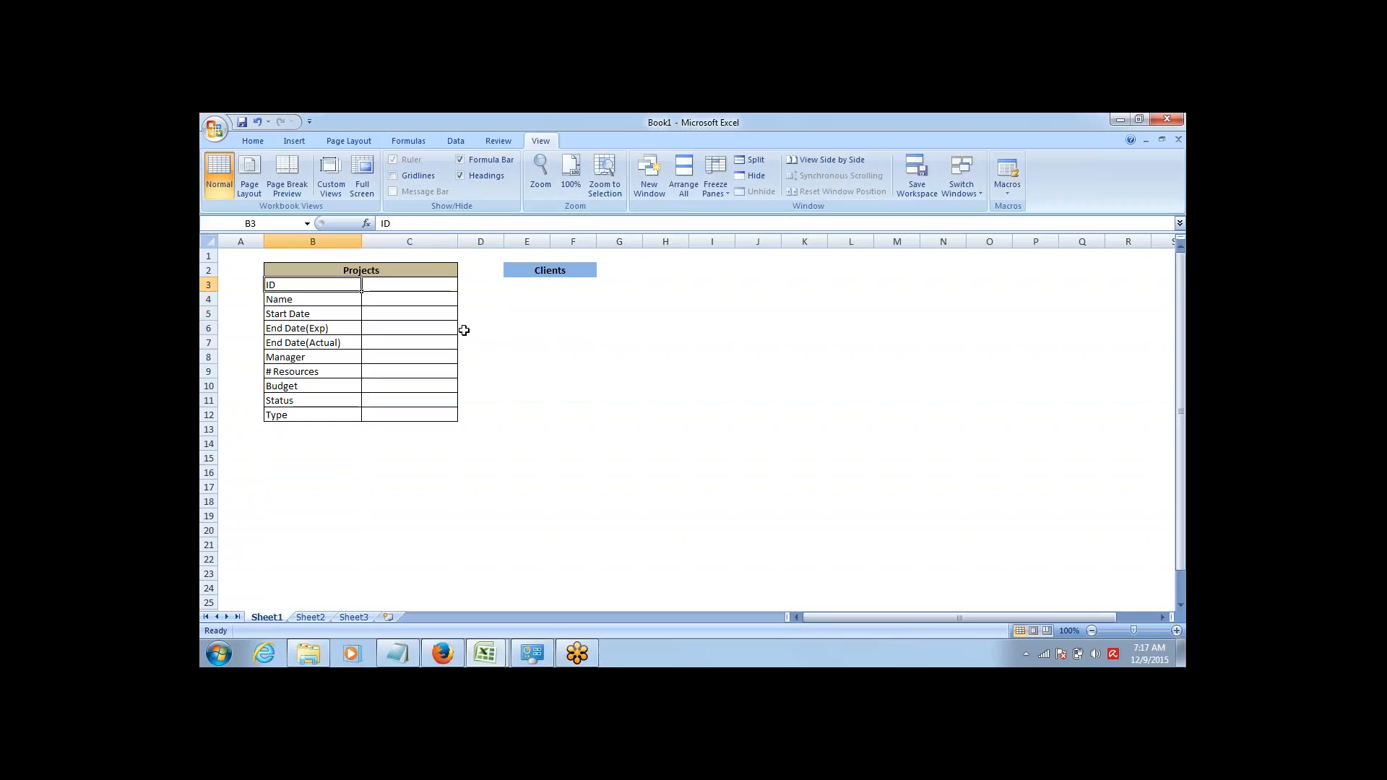
{"action": "key", "text": "Up"}
{"action": "key", "text": "ctrl+shift+Down"}
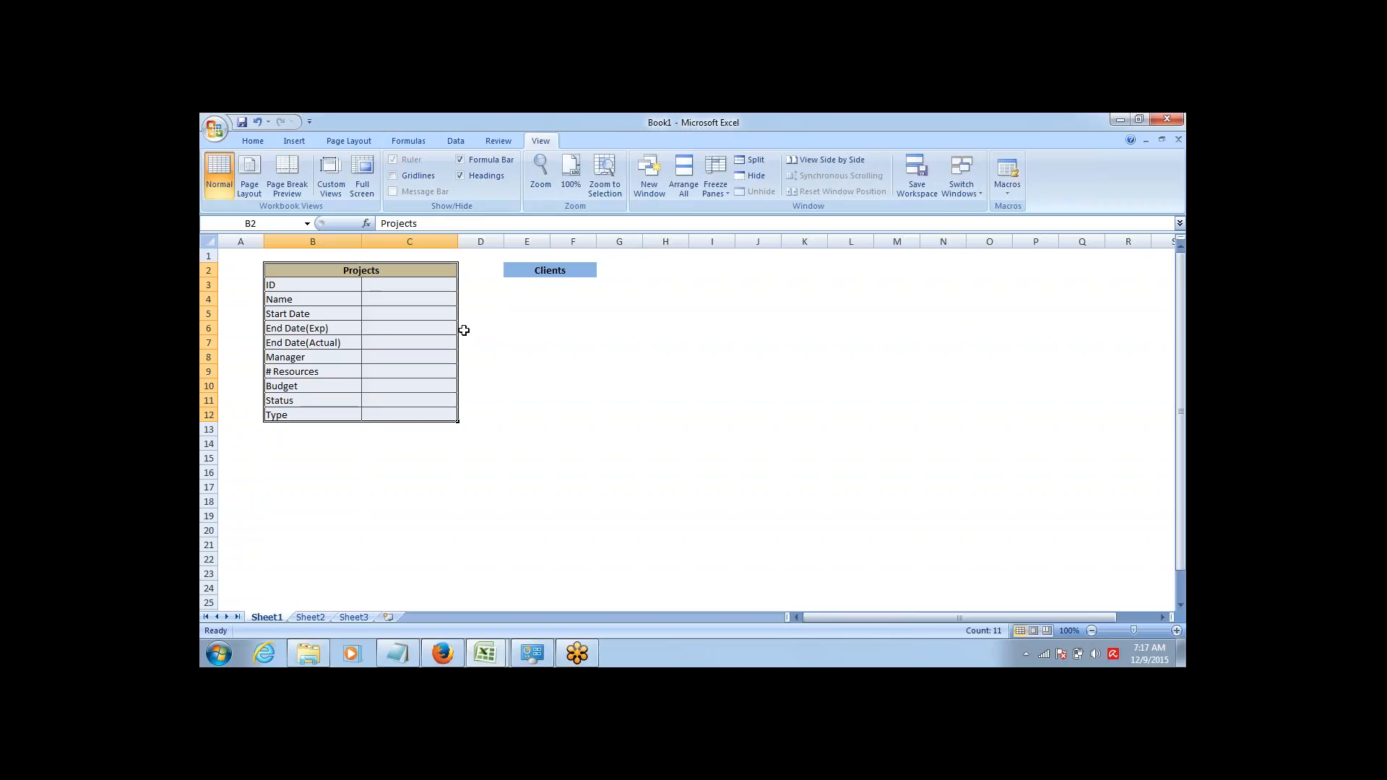
{"action": "key", "text": "Down"}
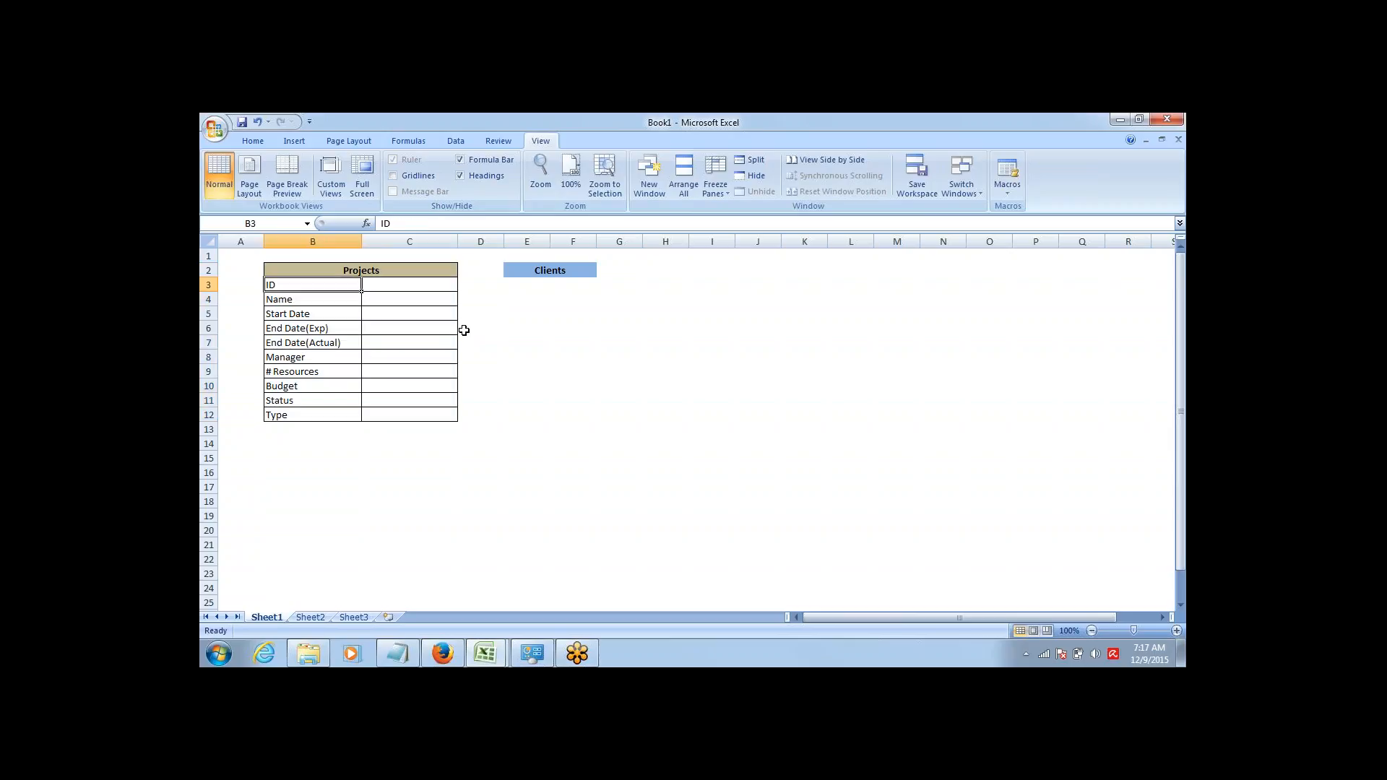
Widen columns E and F together so the Clients table is nearly as wide as the Projects table.
{"action": "left_click_drag", "start_coordinate": [534, 241], "coordinate": [586, 242]}
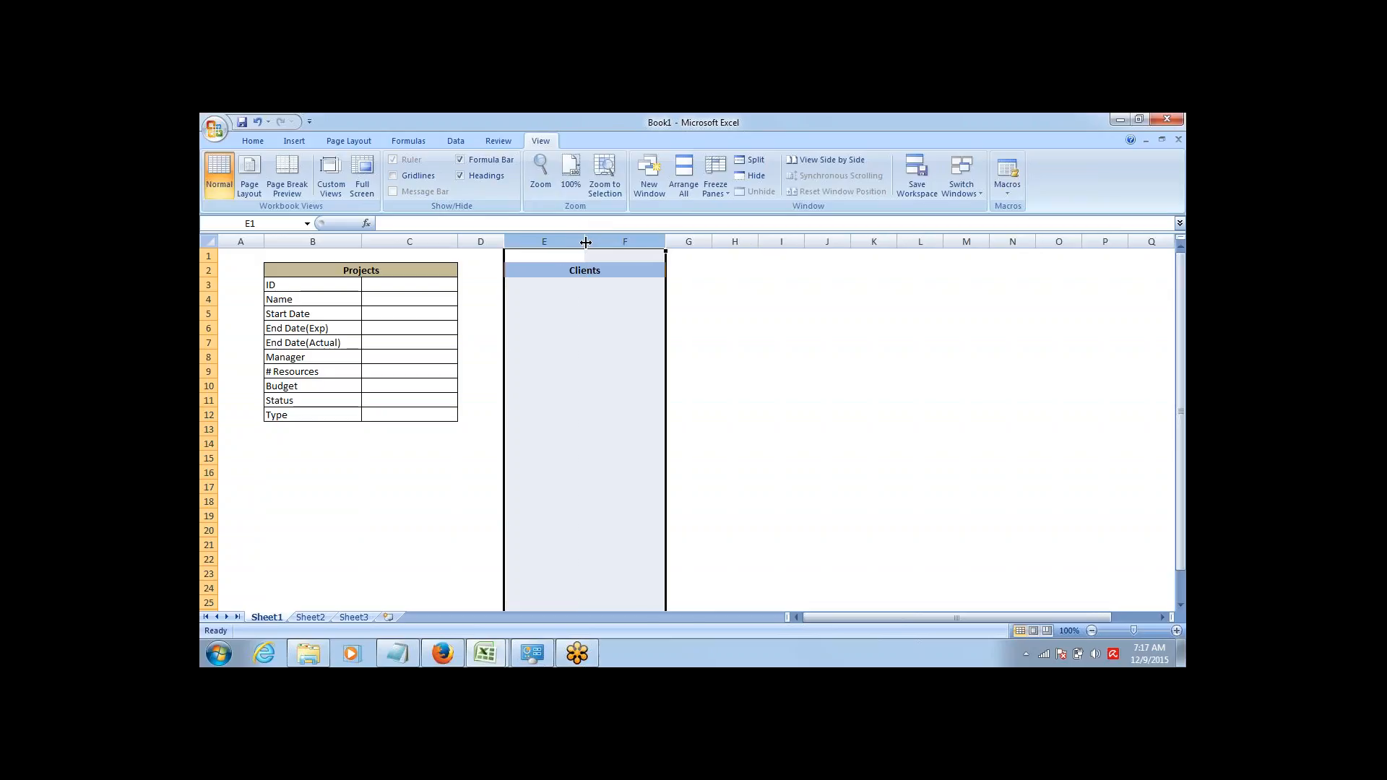
{"action": "left_click", "coordinate": [557, 283]}
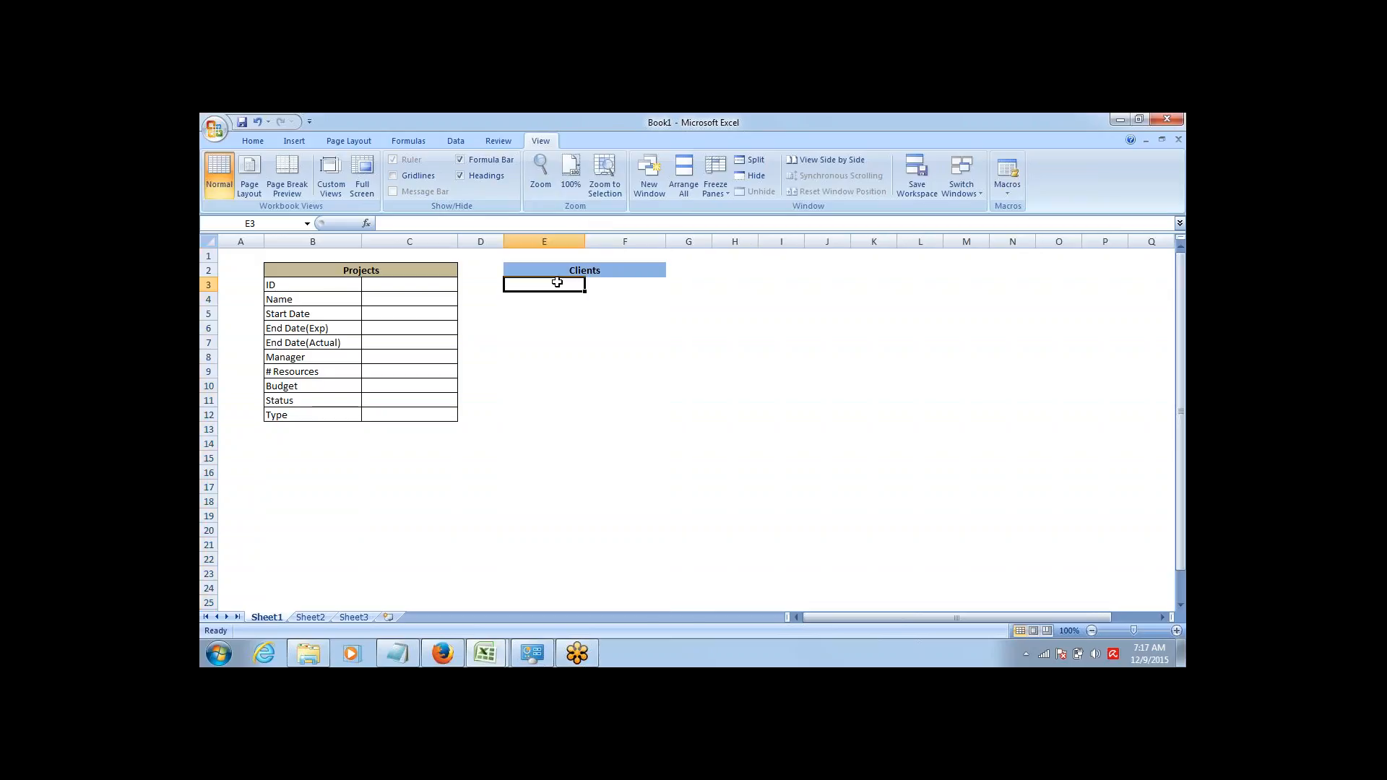
{"action": "key", "text": "Right"}
{"action": "key", "text": "Down"}
{"action": "key", "text": "Left"}
{"action": "key", "text": "Down"}
{"action": "key", "text": "Down"}
{"action": "key", "text": "Down"}
{"action": "key", "text": "Down"}
{"action": "key", "text": "Down"}
{"action": "key", "text": "Down"}
{"action": "key", "text": "Down"}
{"action": "key", "text": "Down"}
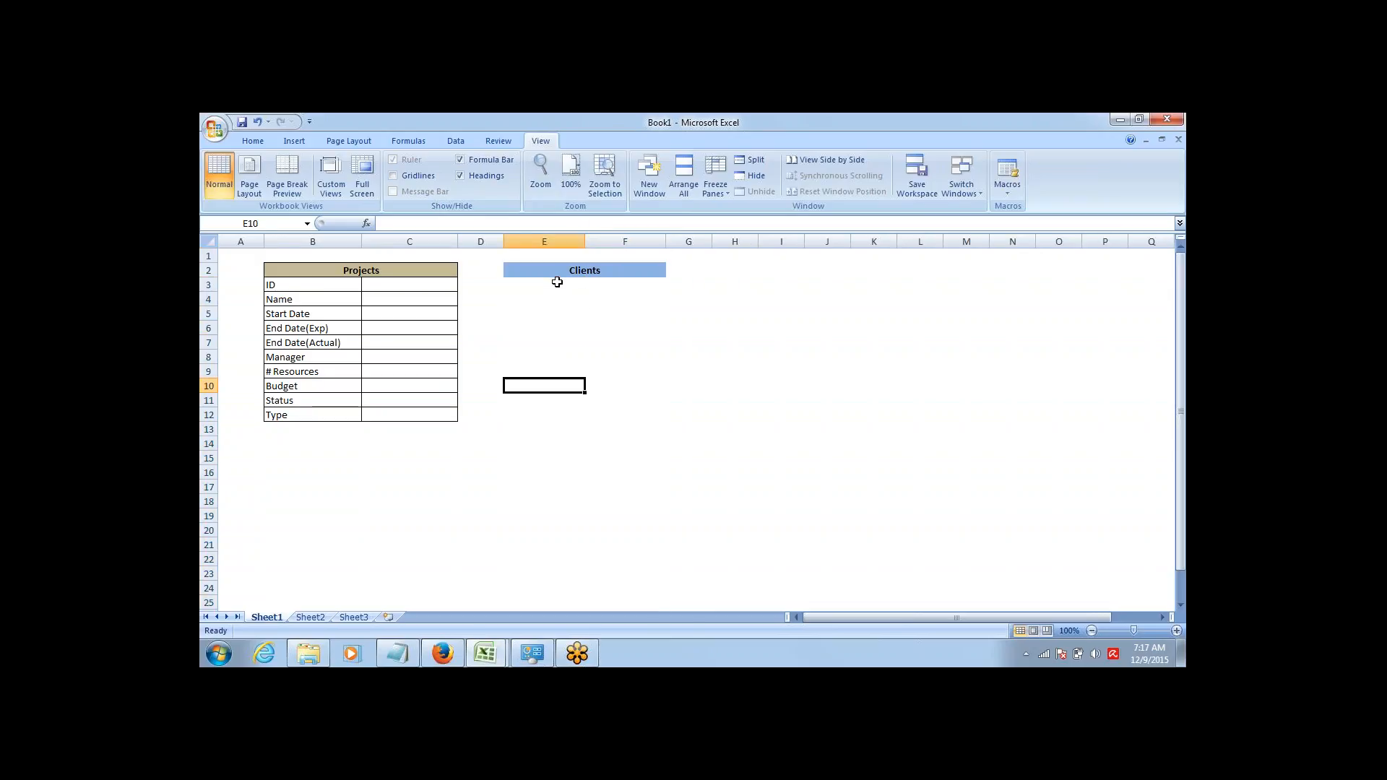
{"action": "key", "text": "Up"}
{"action": "key", "text": "Up"}
{"action": "key", "text": "Up"}
{"action": "key", "text": "Up"}
{"action": "key", "text": "Up"}
{"action": "key", "text": "Up"}
{"action": "key", "text": "Up"}
{"action": "key", "text": "Up"}
{"action": "key", "text": "Up"}
{"action": "key", "text": "Up"}
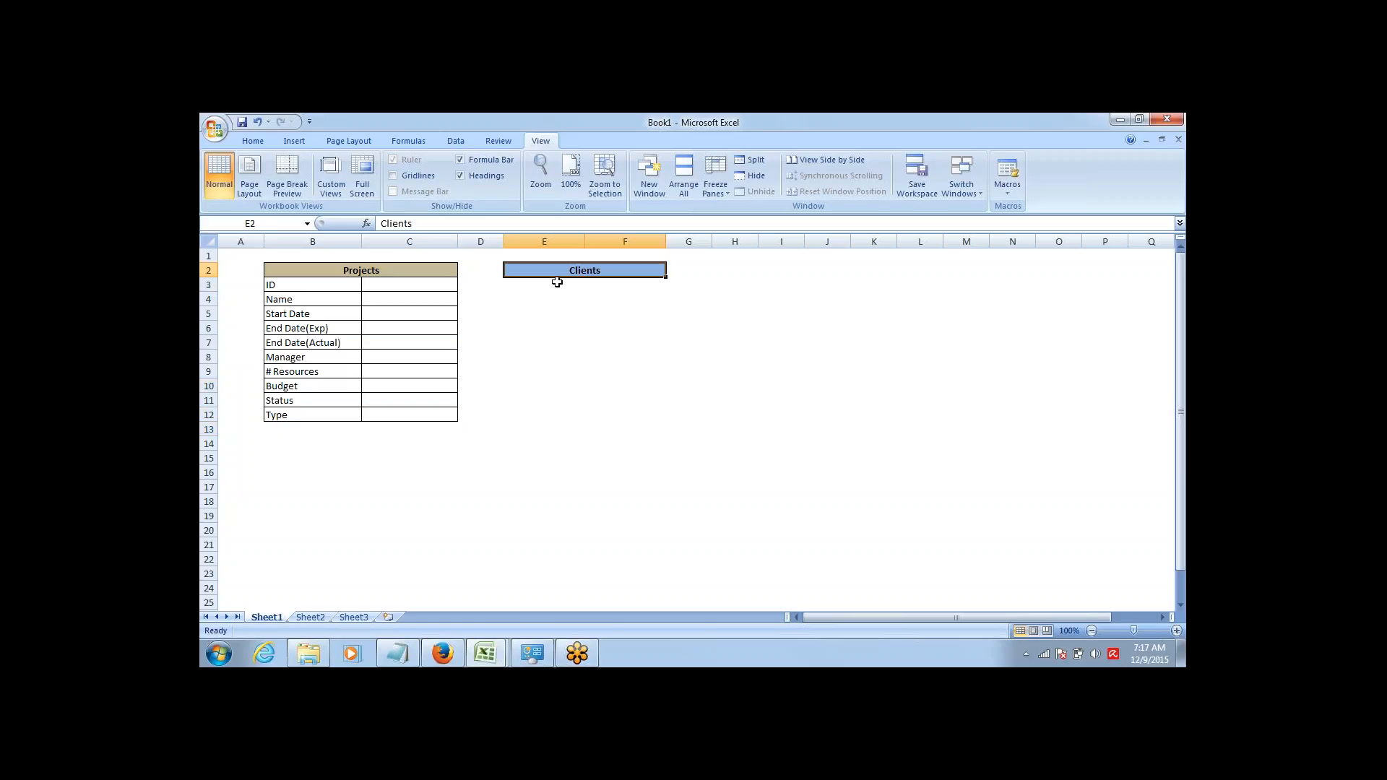
Add the Clients fields ID in E3 and Name in E4.
{"action": "key", "text": "Down"}
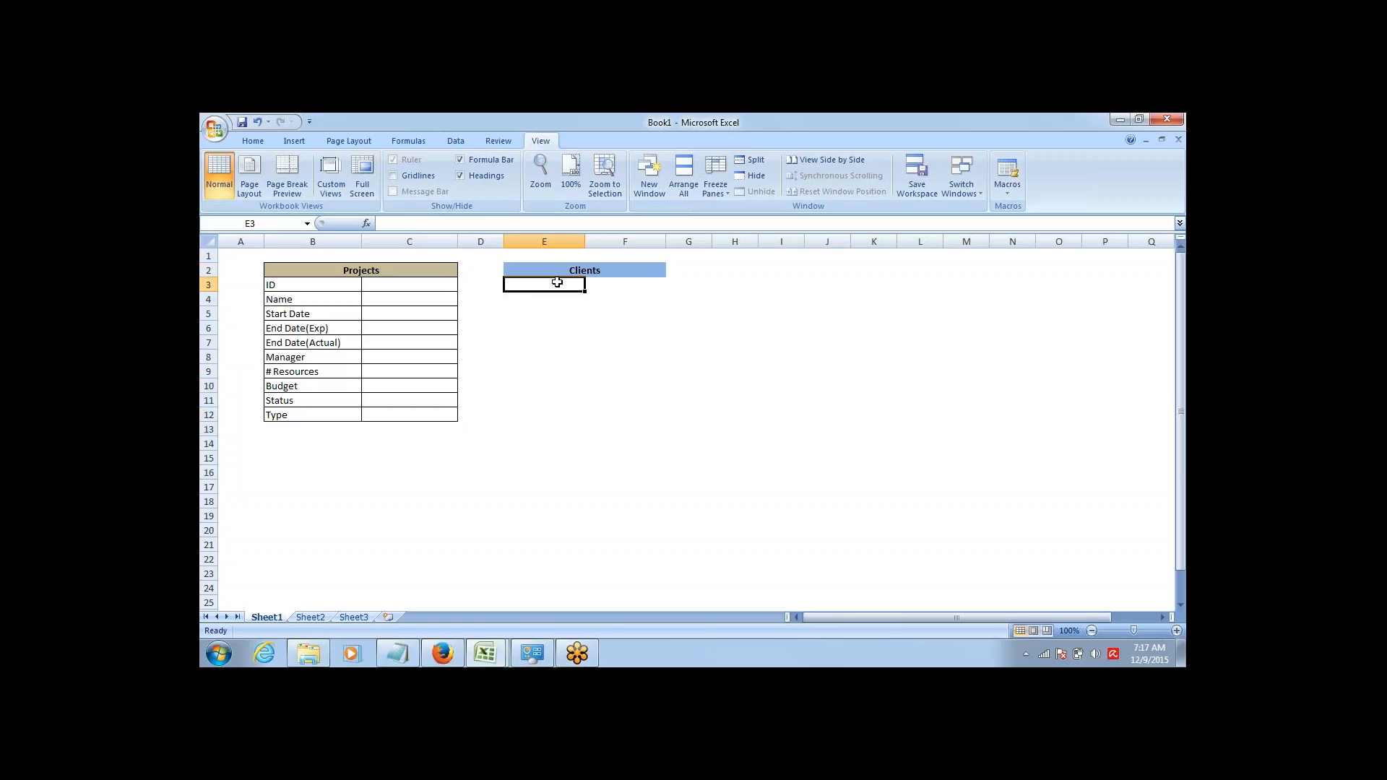
{"action": "type", "text": "ID"}
{"action": "key", "text": "Return"}
{"action": "type", "text": "Name"}
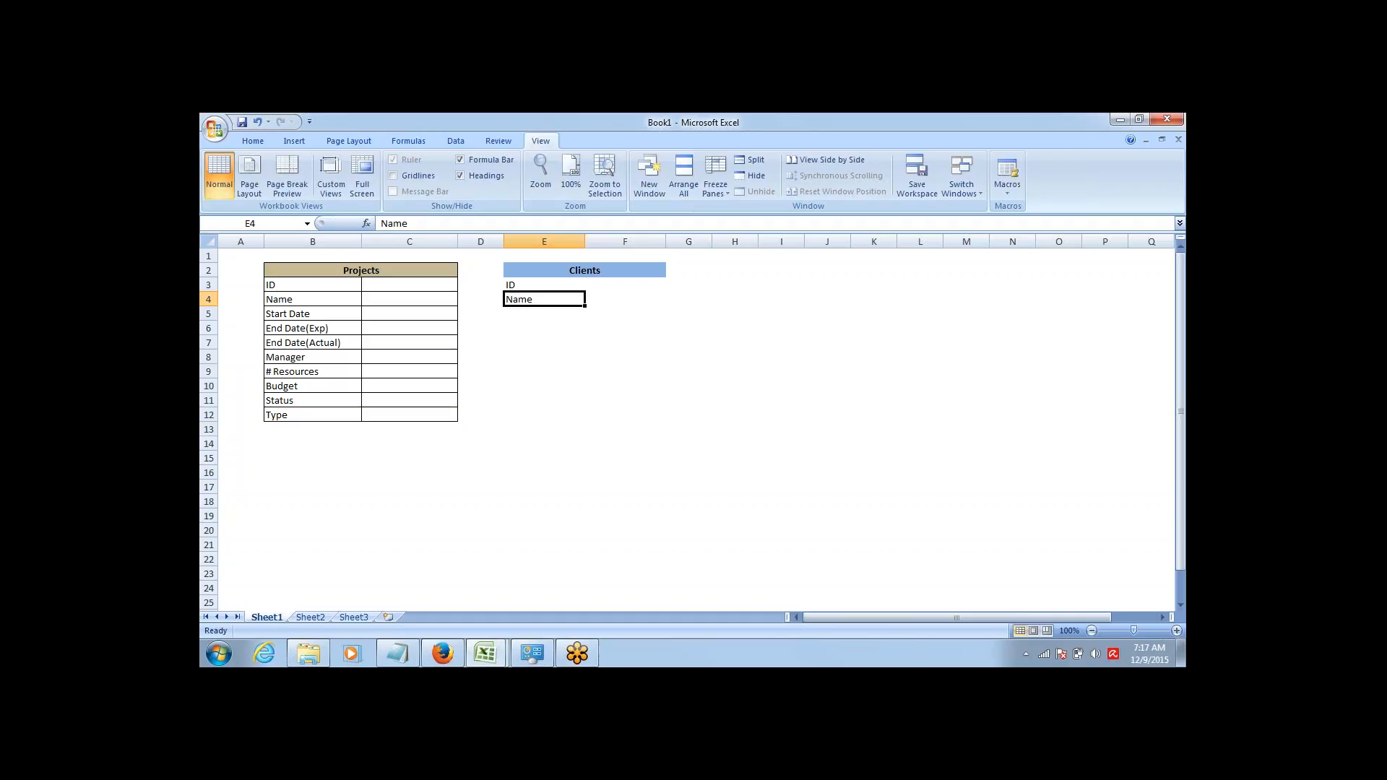
{"action": "key", "text": "Return"}
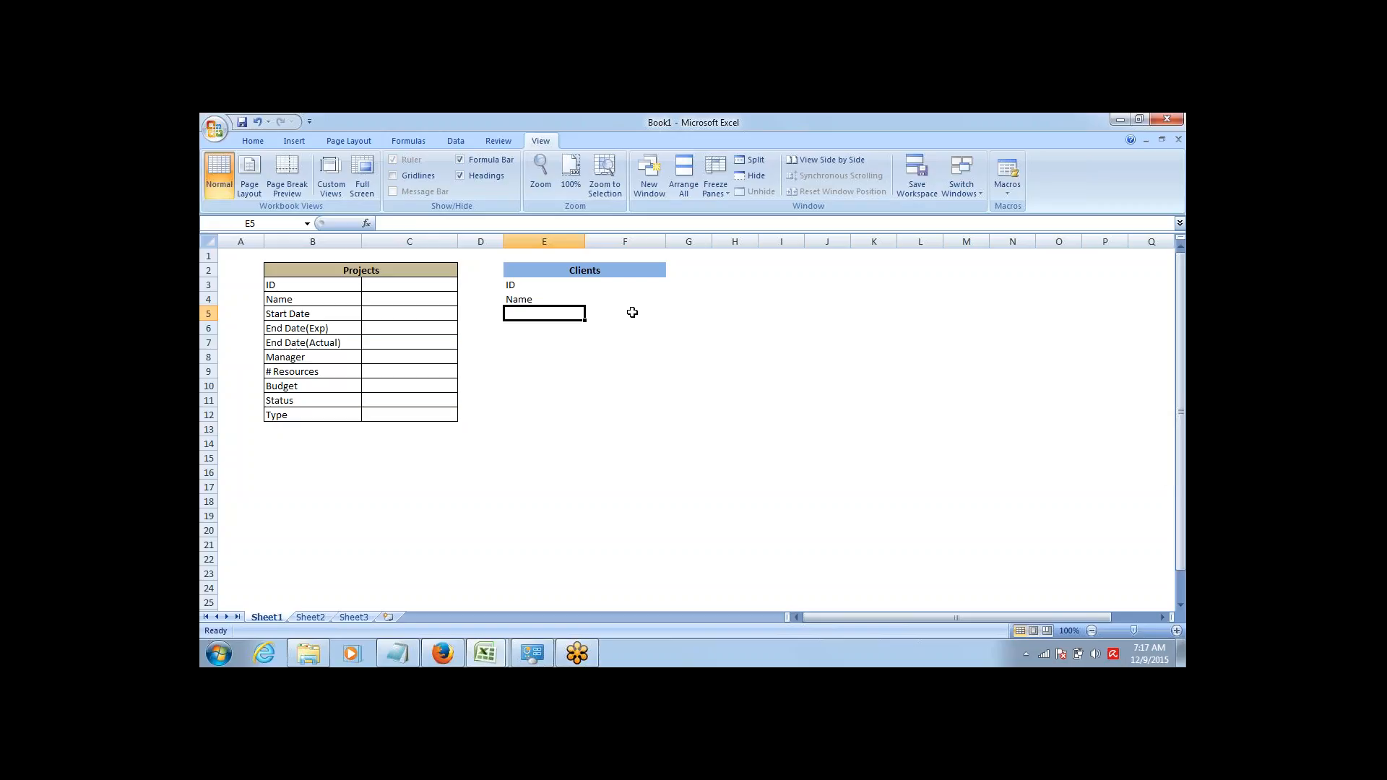
Add the Clients fields Address in E5 and City in E6.
{"action": "type", "text": "Address"}
{"action": "key", "text": "Tab"}
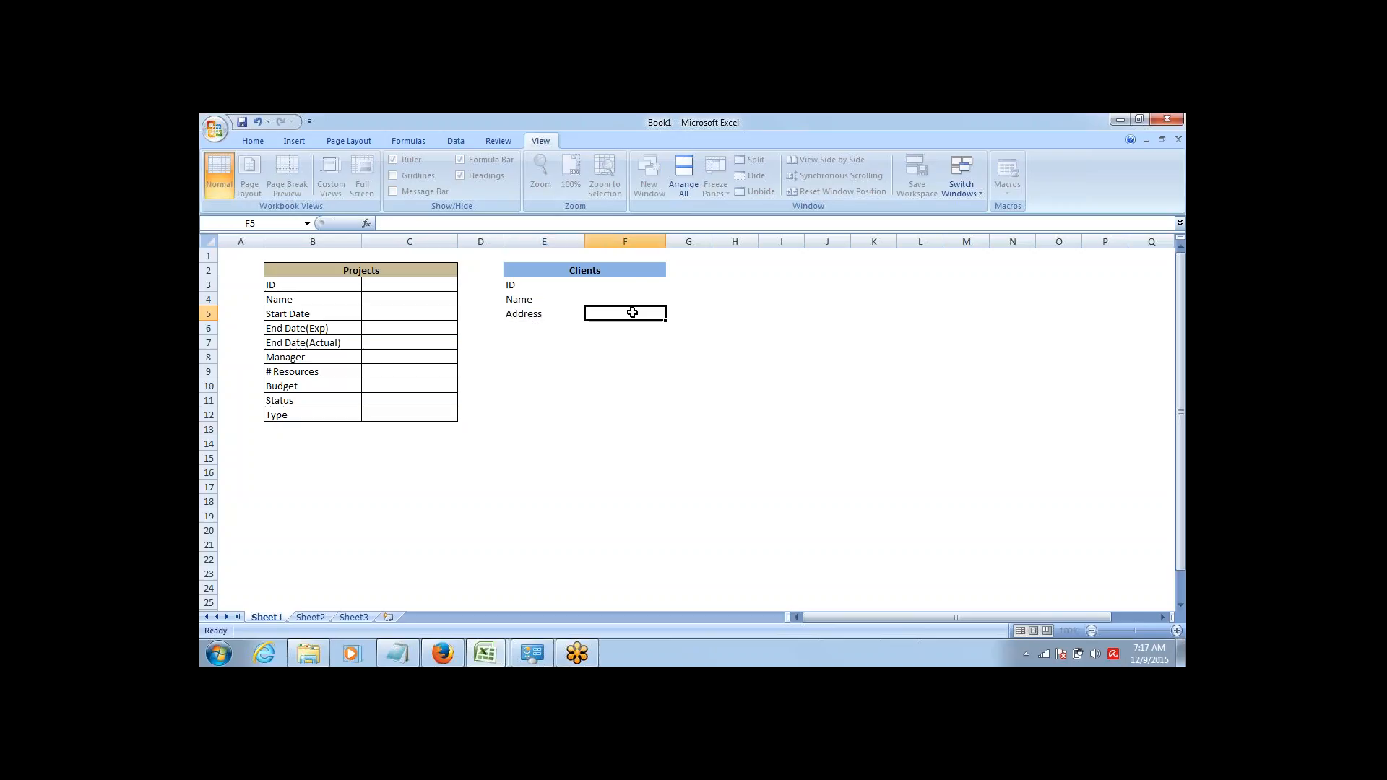
{"action": "key", "text": "Return"}
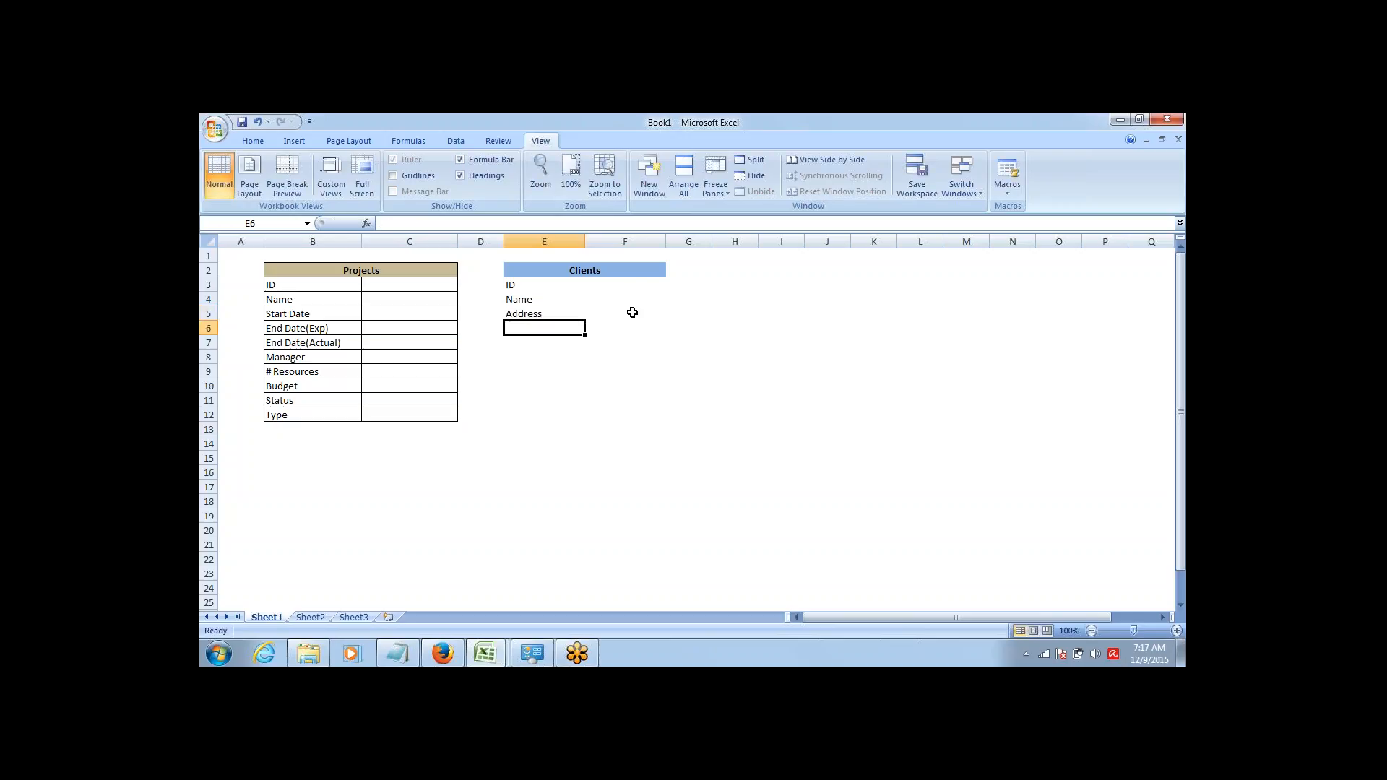
{"action": "type", "text": "City"}
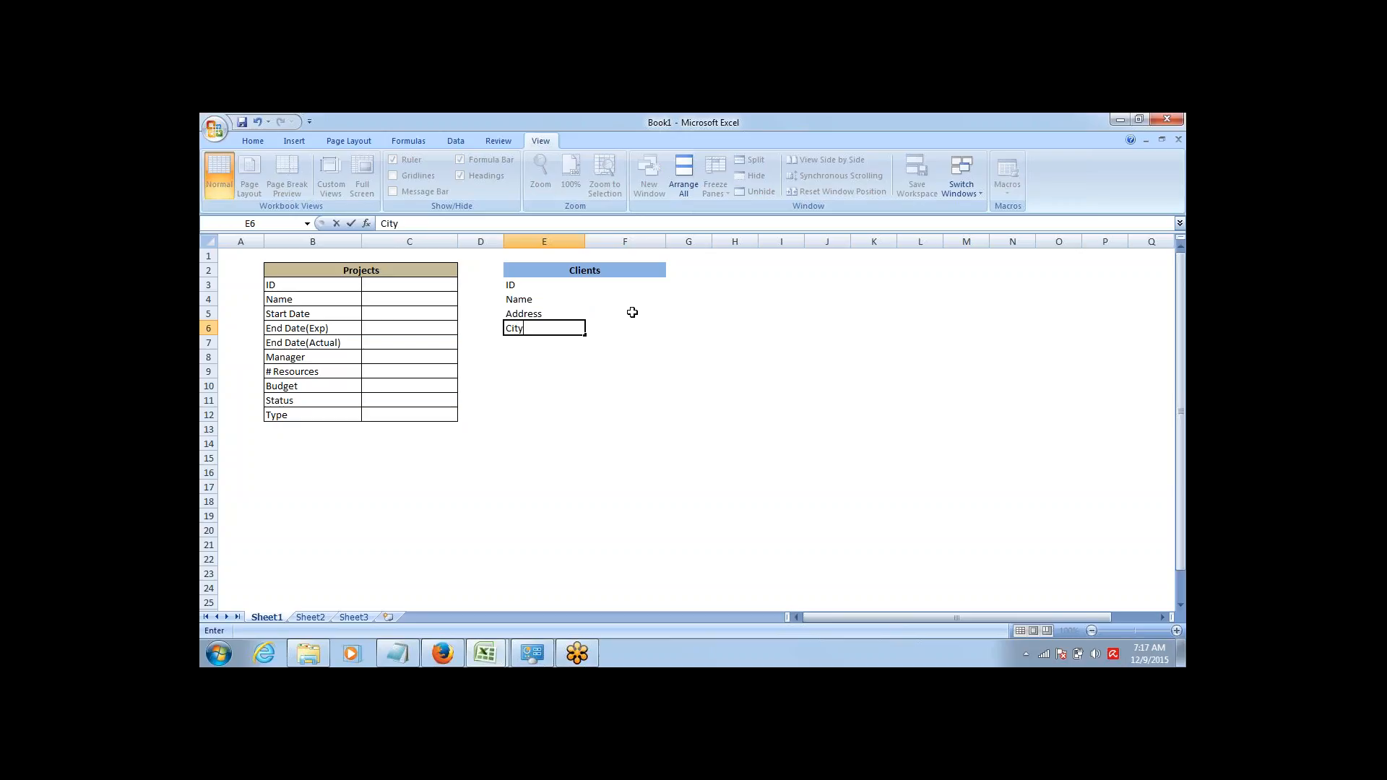
{"action": "key", "text": "Return"}
Add the Clients fields State in E7 and Zip Code in E8.
{"action": "type", "text": "State"}
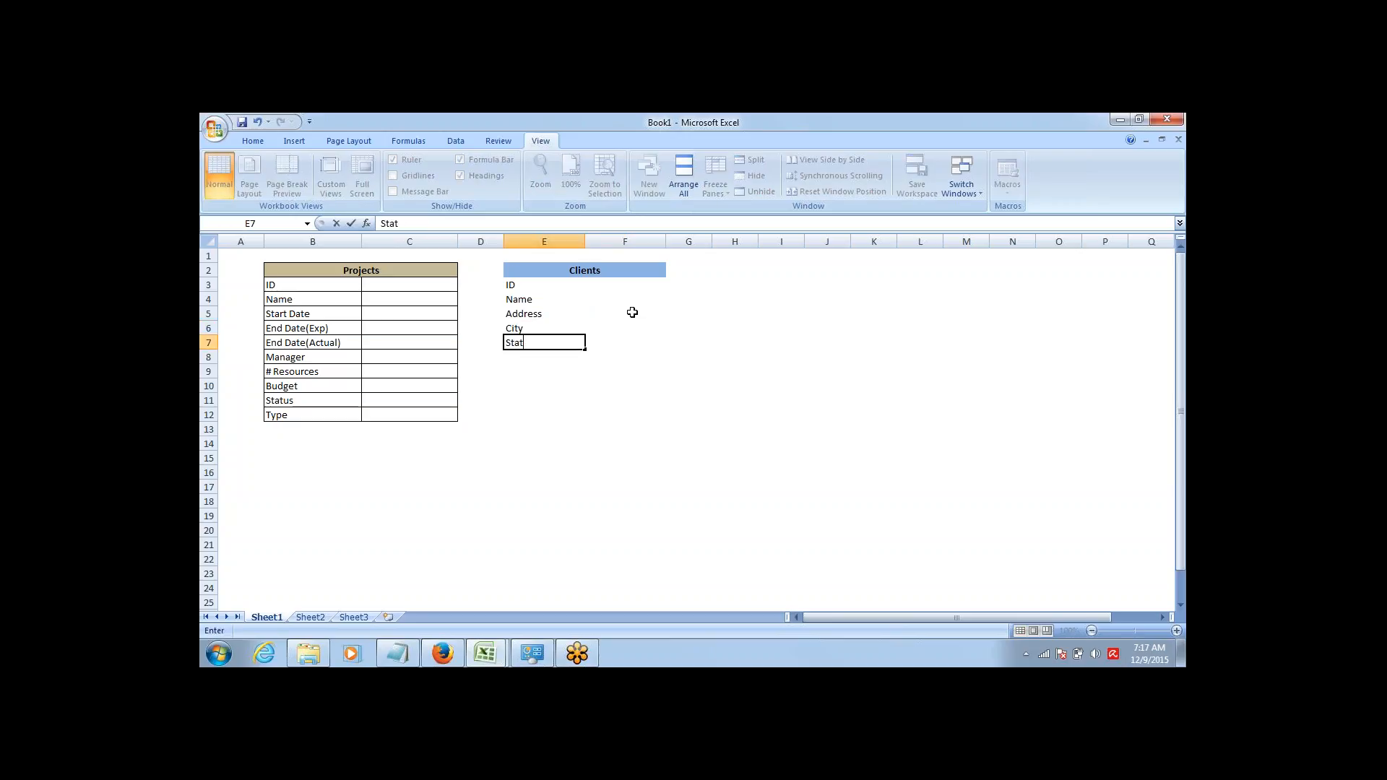
{"action": "key", "text": "Tab"}
{"action": "key", "text": "Return"}
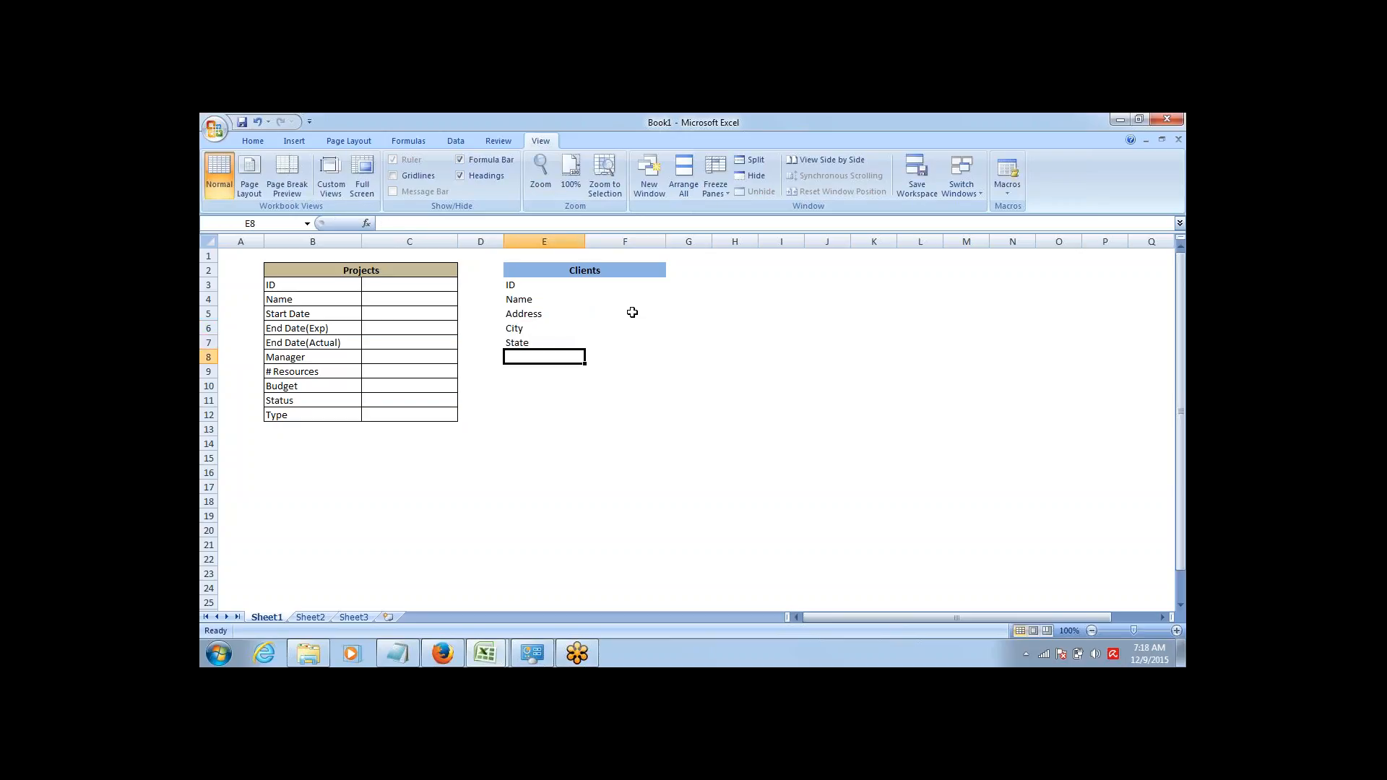
{"action": "type", "text": "Zi"}
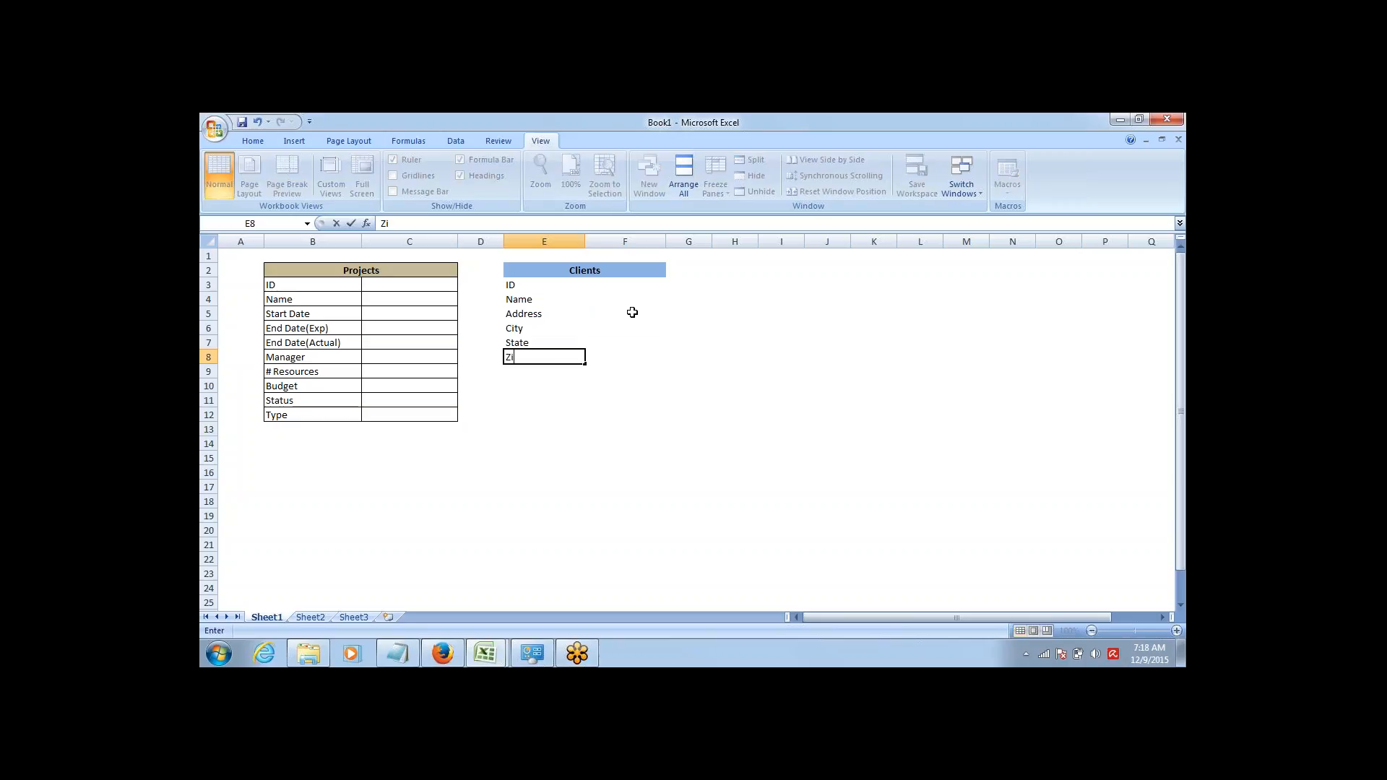
{"action": "type", "text": "p Code"}
{"action": "key", "text": "Return"}
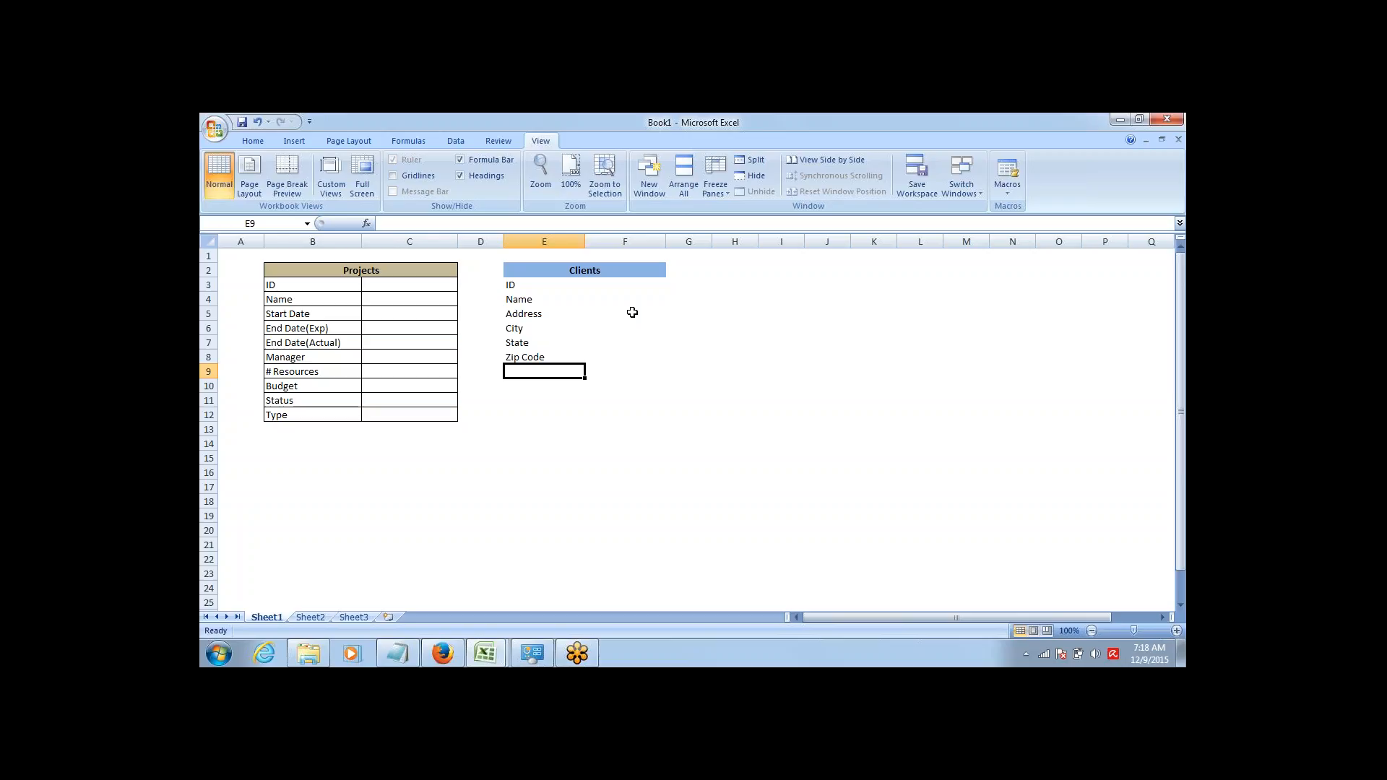
Enter Primary Contact in cell N1, away from the two tables.
{"action": "key", "text": "Right"}
{"action": "key", "text": "Right"}
{"action": "key", "text": "Right"}
{"action": "key", "text": "Right"}
{"action": "key", "text": "Right"}
{"action": "key", "text": "Right"}
{"action": "key", "text": "Right"}
{"action": "key", "text": "Right"}
{"action": "key", "text": "Right"}
{"action": "key", "text": "Right"}
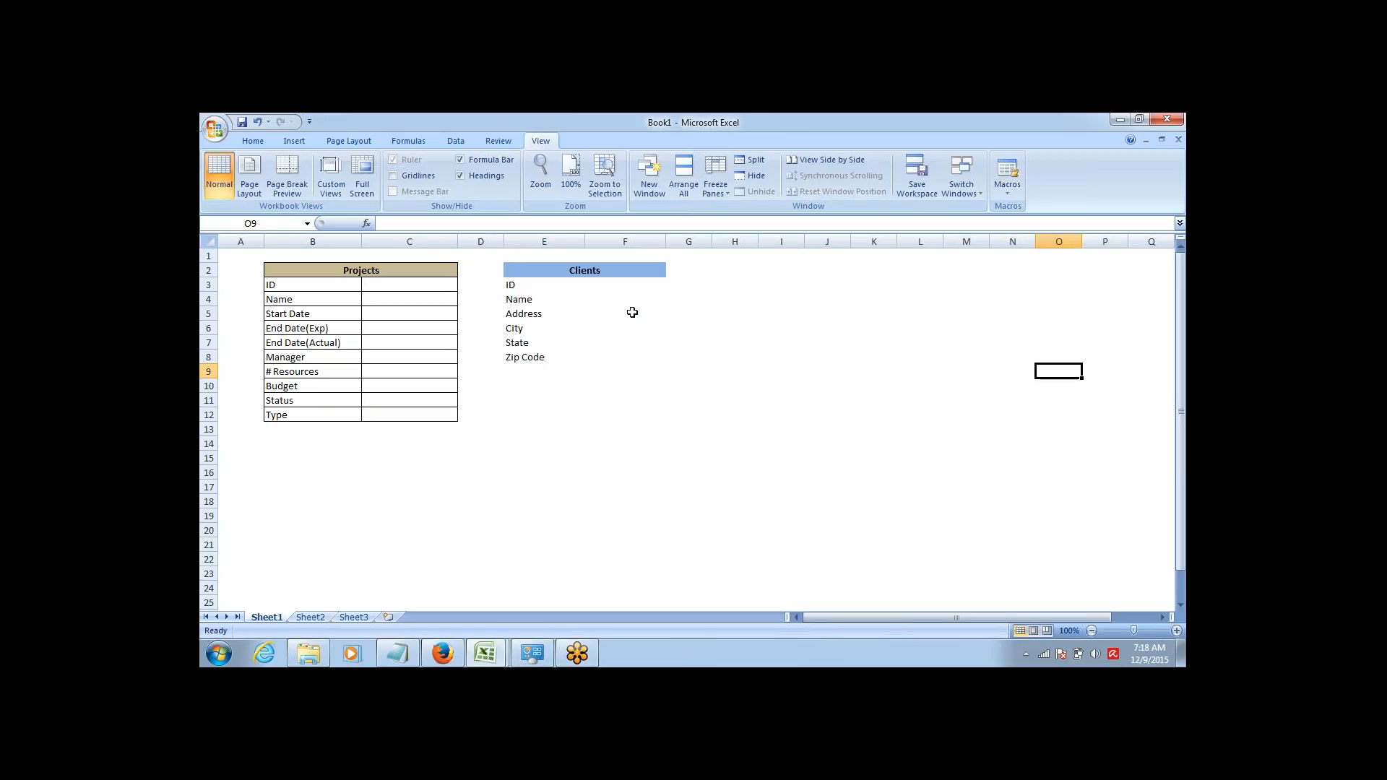
{"action": "key", "text": "Left"}
{"action": "key", "text": "Up"}
{"action": "key", "text": "Up"}
{"action": "key", "text": "Up"}
{"action": "key", "text": "Up"}
{"action": "key", "text": "Up"}
{"action": "key", "text": "Up"}
{"action": "key", "text": "Up"}
{"action": "key", "text": "Up"}
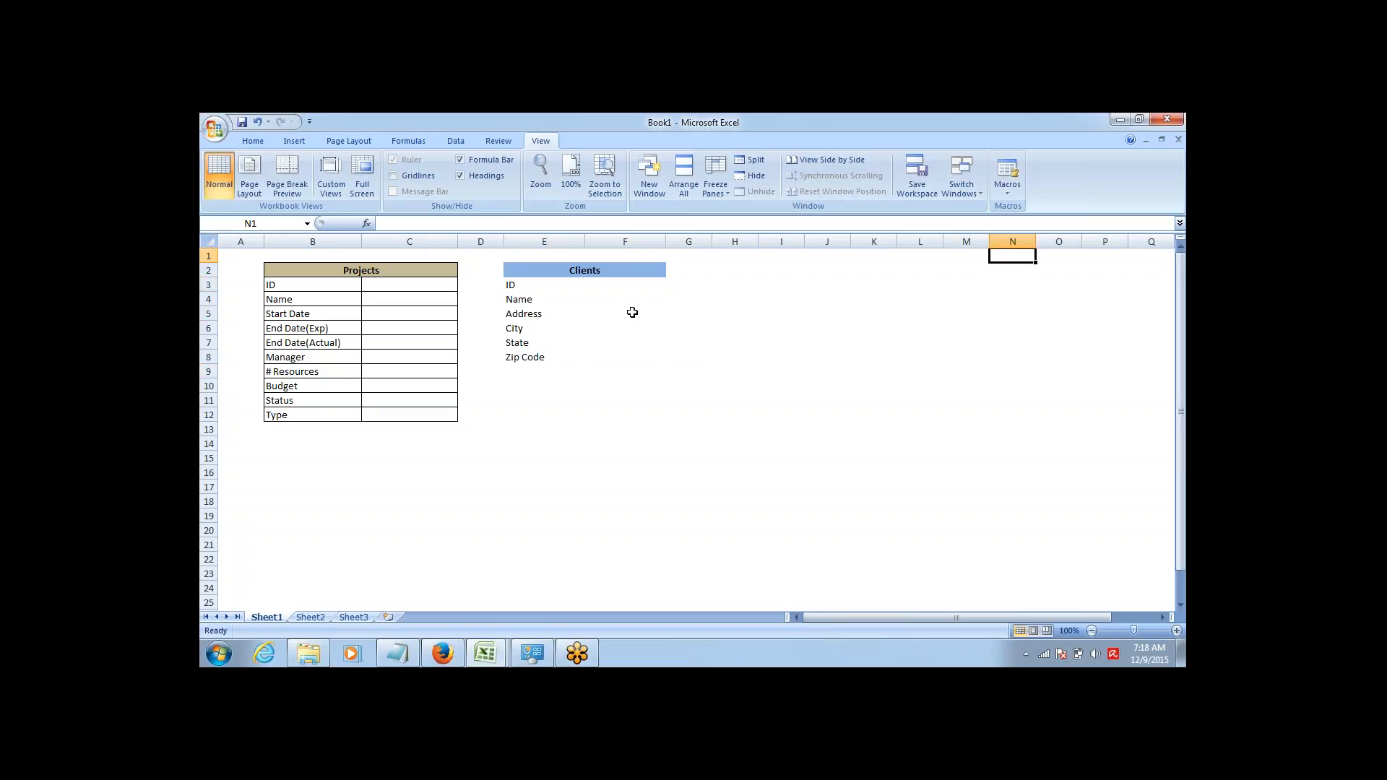
{"action": "type", "text": "Prima"}
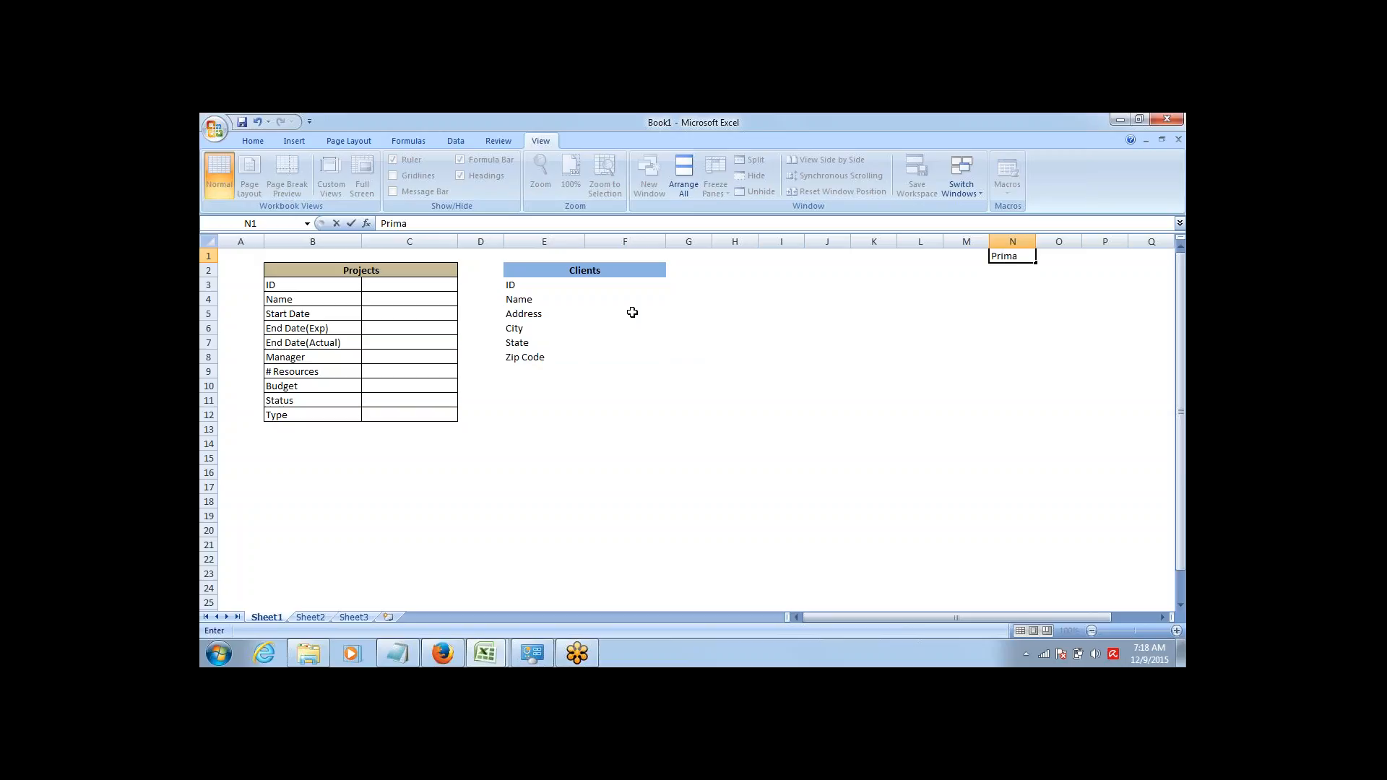
{"action": "type", "text": "ry ID"}
{"action": "key", "text": "BackSpace"}
{"action": "key", "text": "BackSpace"}
{"action": "type", "text": "Contact"}
{"action": "key", "text": "Return"}
Enter Secondary Contact in cell N2 and return to the Clients header.
{"action": "type", "text": "Sec"}
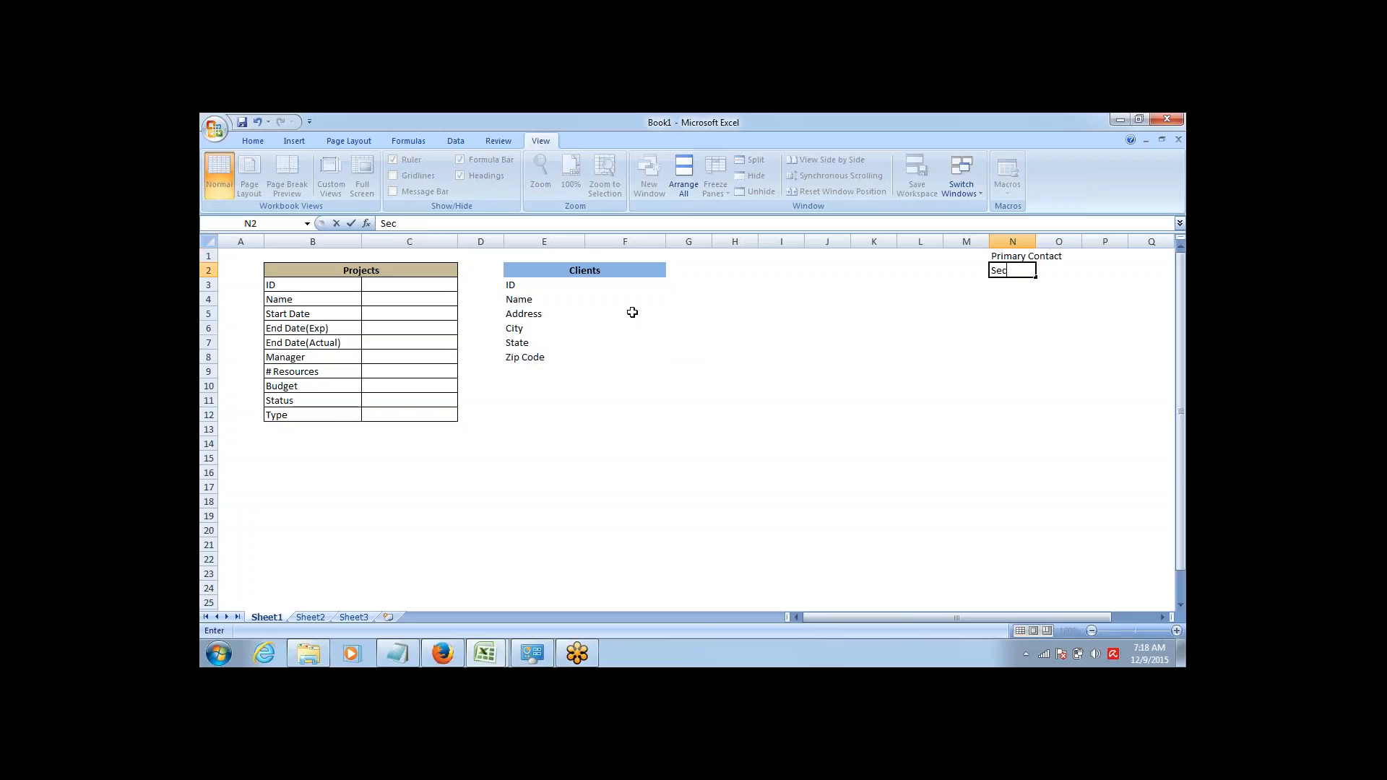
{"action": "type", "text": "ondary Contact"}
{"action": "key", "text": "Return"}
{"action": "key", "text": "Up"}
{"action": "key", "text": "ctrl+Left"}
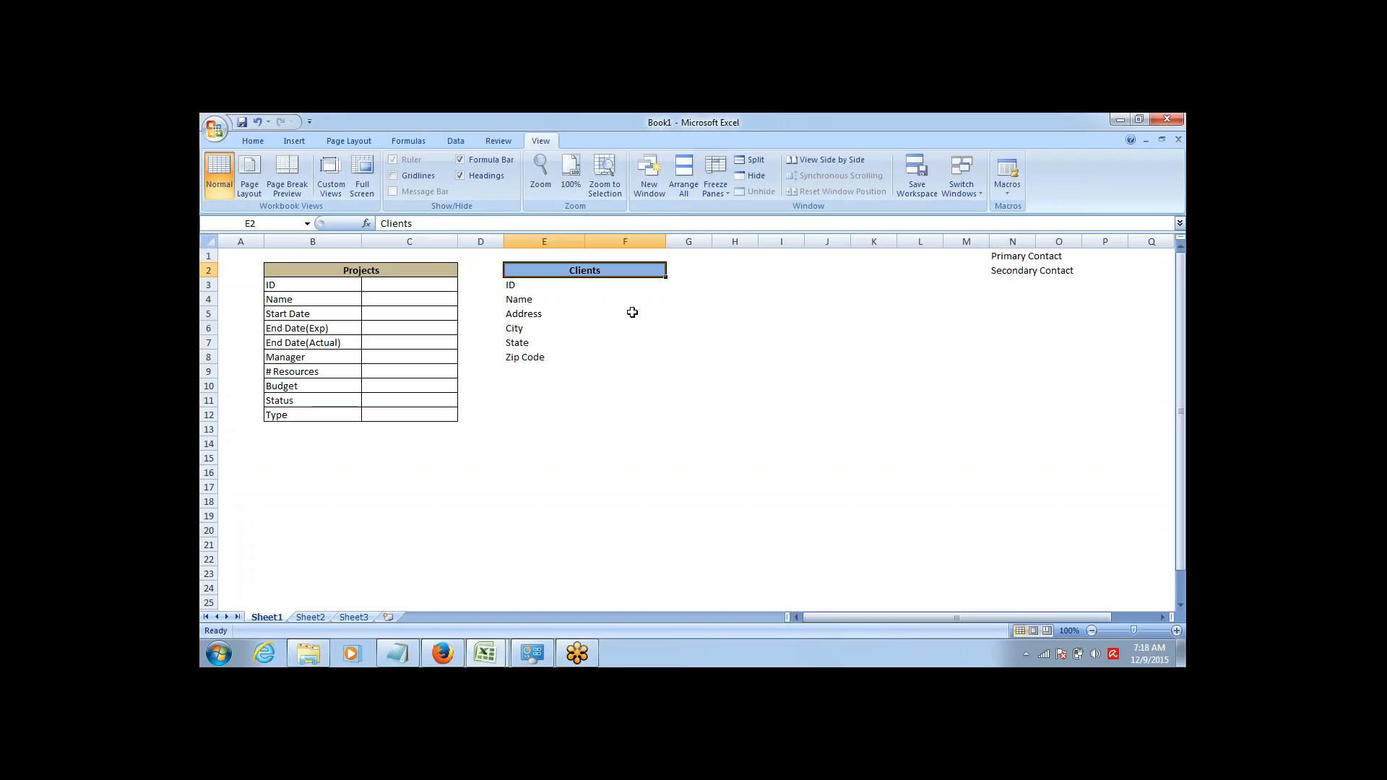
Add the Clients field Phone in E9, directly below Zip Code.
{"action": "key", "text": "Down"}
{"action": "key", "text": "Down"}
{"action": "key", "text": "Down"}
{"action": "key", "text": "Down"}
{"action": "key", "text": "Down"}
{"action": "key", "text": "Down"}
{"action": "key", "text": "Down"}
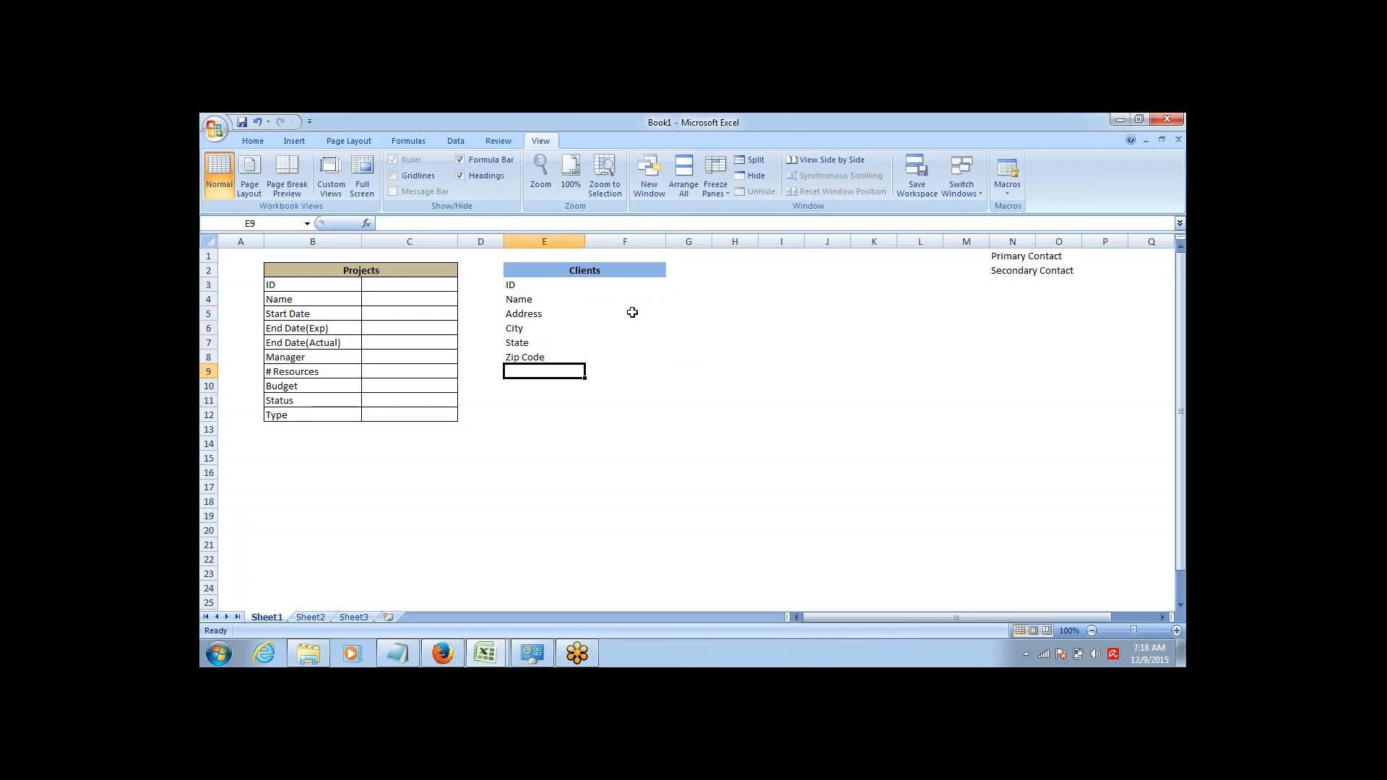
{"action": "type", "text": "Phone"}
{"action": "key", "text": "Return"}
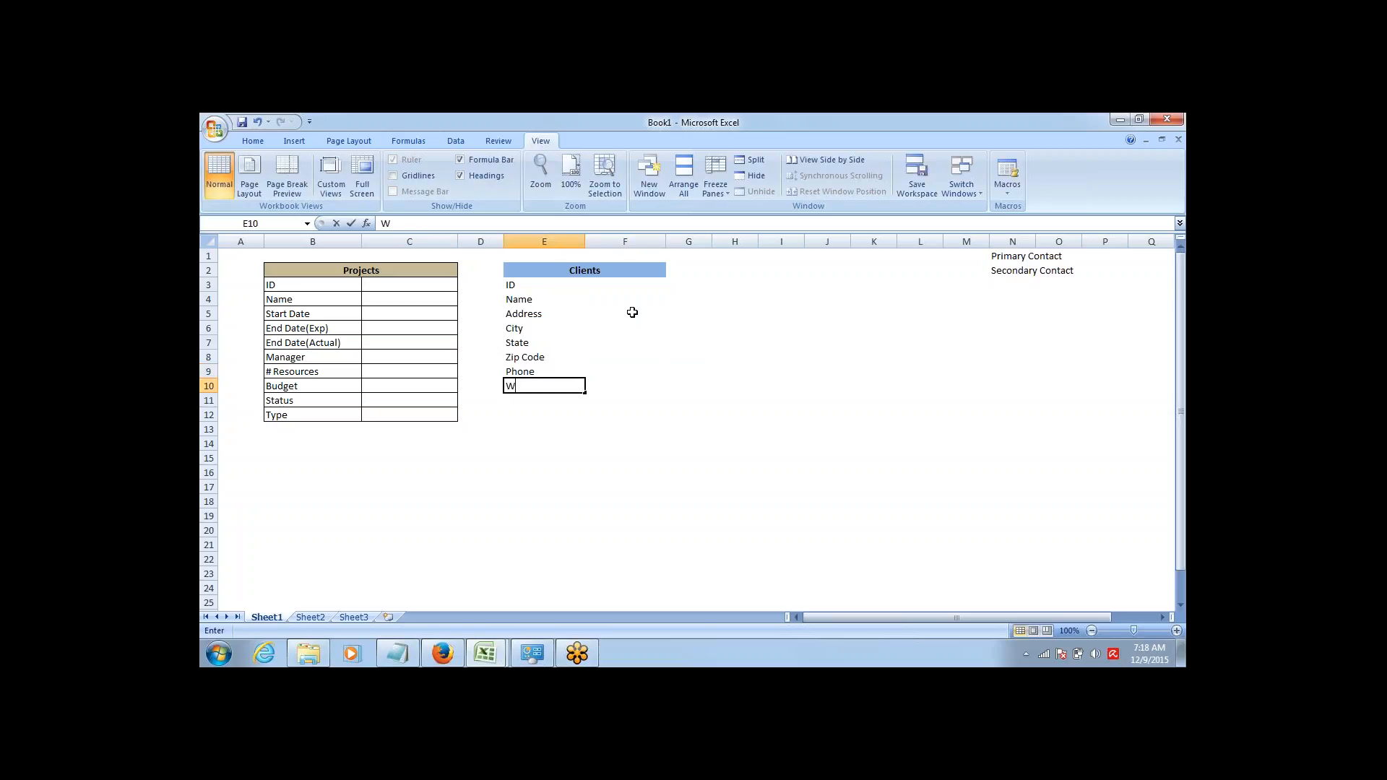
Add the Clients field Website in E10, making sure it is spelled correctly.
{"action": "type", "text": "Webiste"}
{"action": "key", "text": "Return"}
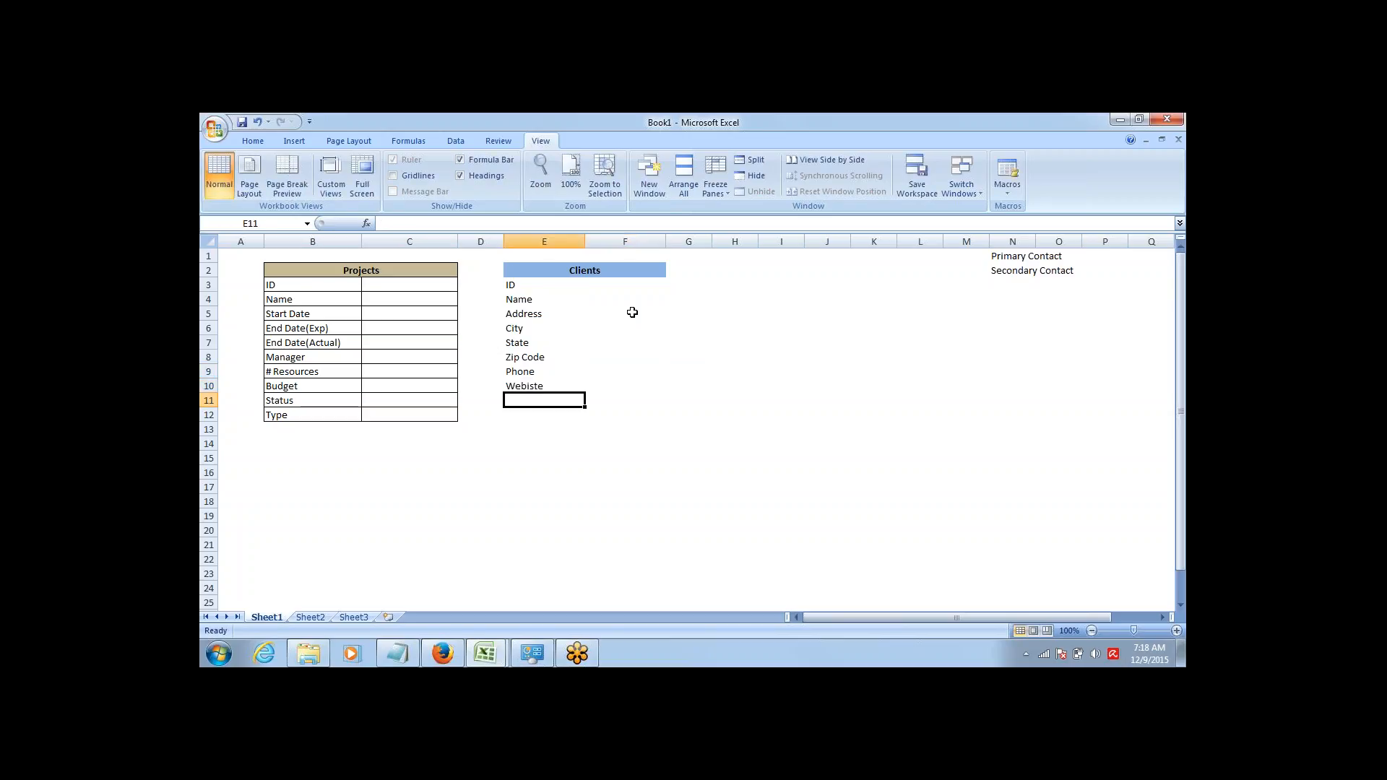
{"action": "key", "text": "Up"}
{"action": "key", "text": "F2"}
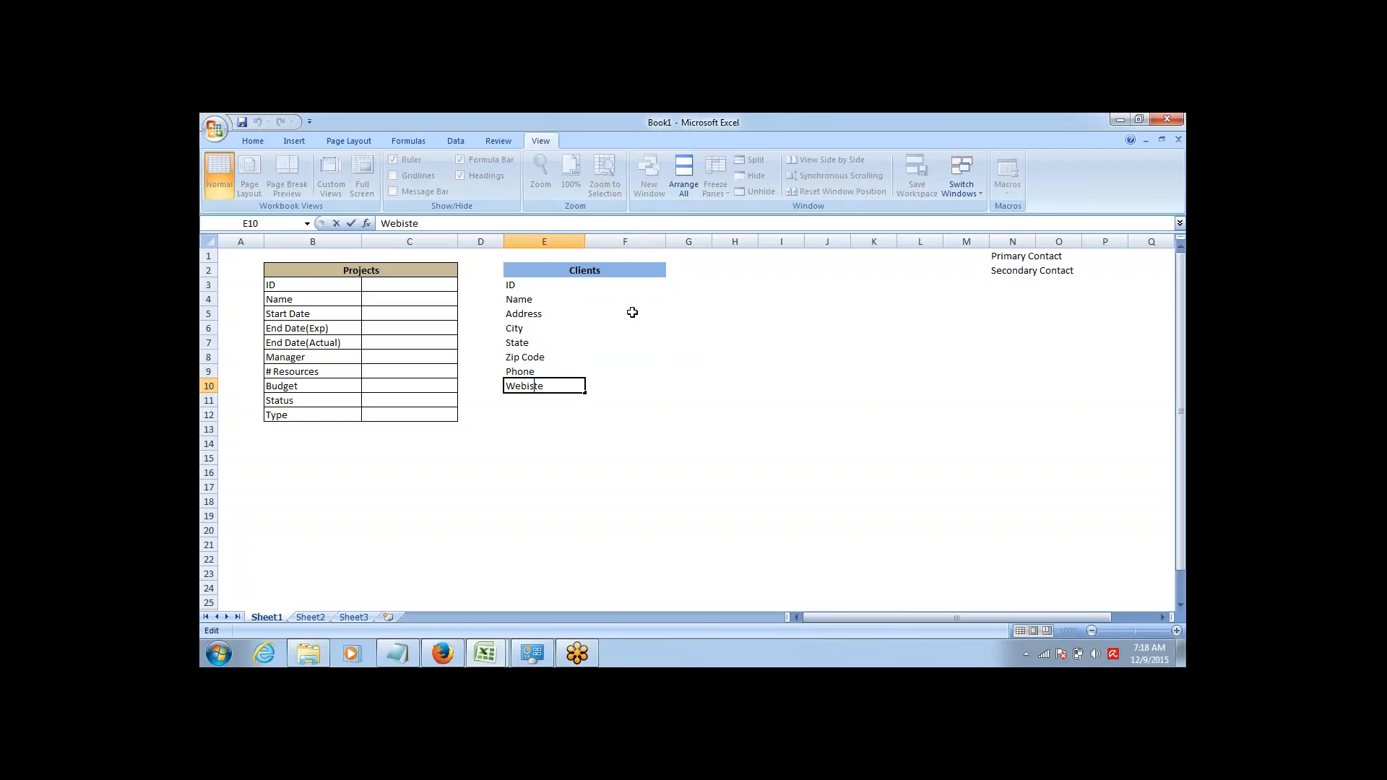
{"action": "key", "text": "BackSpace"}
{"action": "key", "text": "BackSpace"}
{"action": "type", "text": "si"}
{"action": "key", "text": "Tab"}
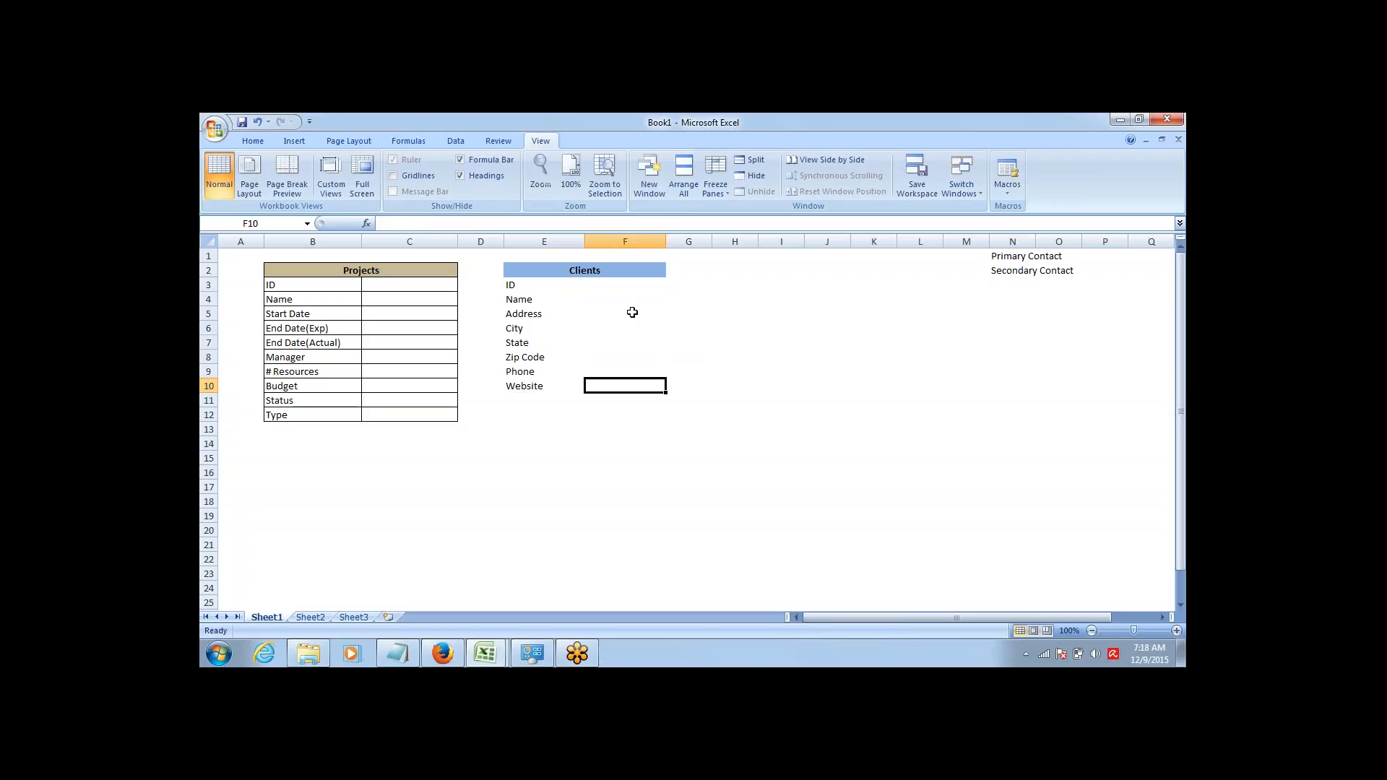
{"action": "key", "text": "Return"}
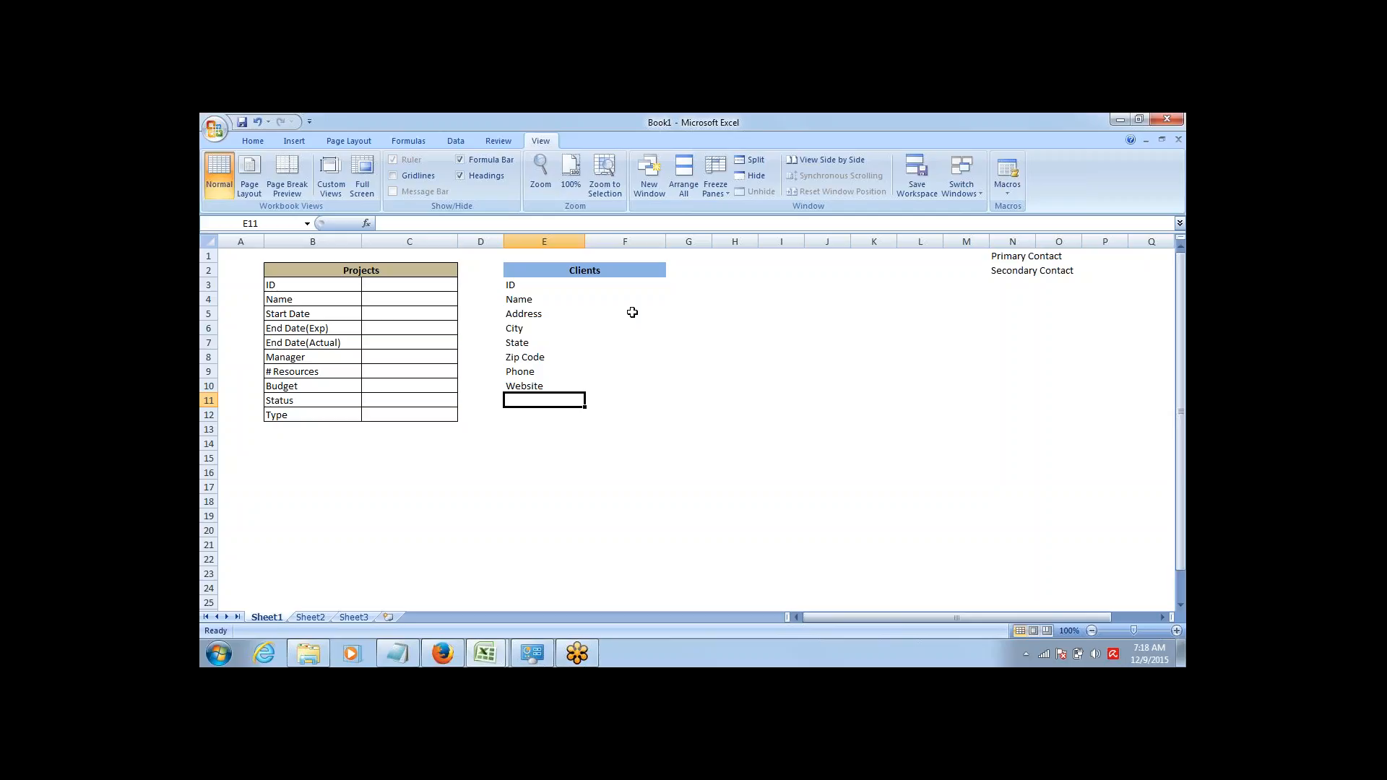
Add the Clients field TimeZone in E11.
{"action": "type", "text": "Time"}
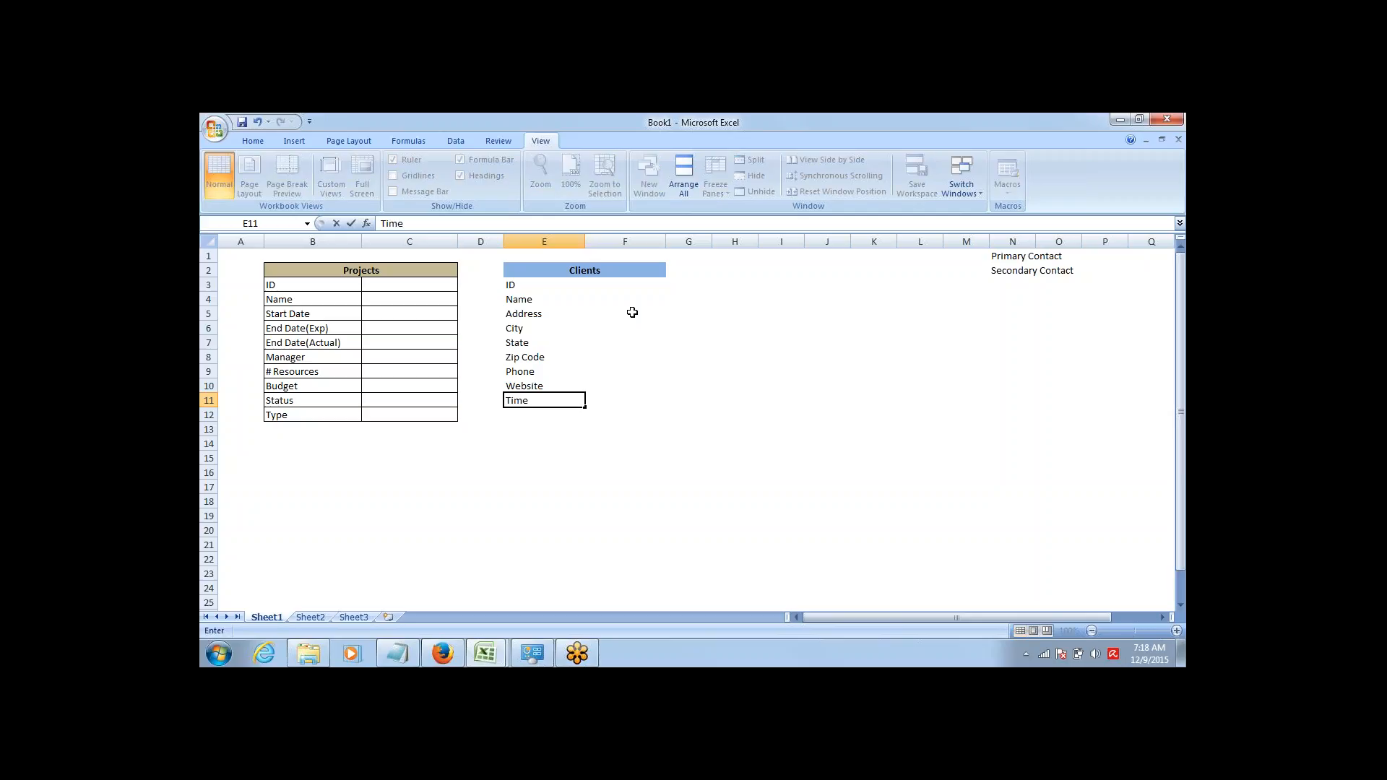
{"action": "type", "text": "Zone"}
{"action": "key", "text": "Return"}
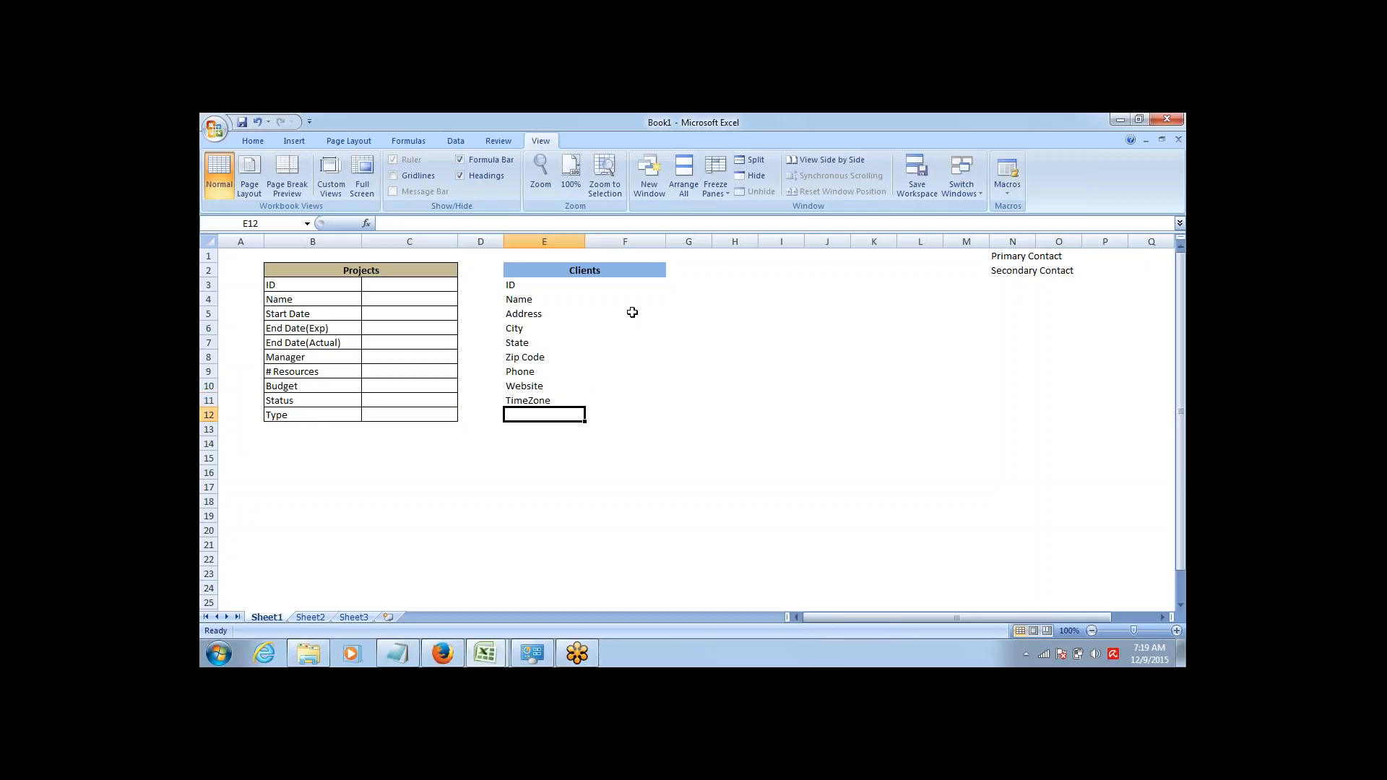
Apply all borders to the Clients table, from its header in row 2 down to TimeZone, across columns E and F.
{"action": "key", "text": "Up"}
{"action": "key", "text": "Up"}
{"action": "key", "text": "Up"}
{"action": "key", "text": "Up"}
{"action": "key", "text": "Up"}
{"action": "key", "text": "Up"}
{"action": "key", "text": "Up"}
{"action": "key", "text": "Up"}
{"action": "key", "text": "Up"}
{"action": "key", "text": "Up"}
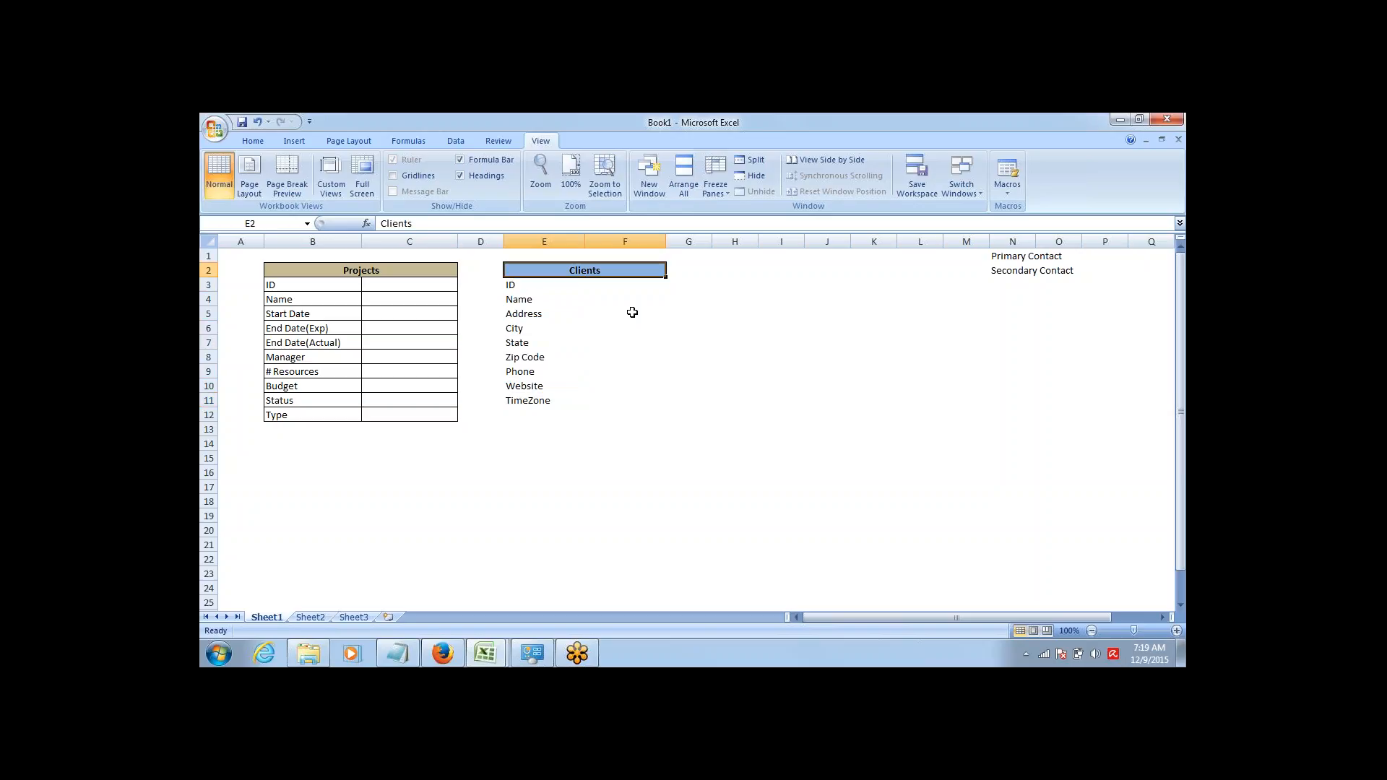
{"action": "key", "text": "ctrl+shift+Down"}
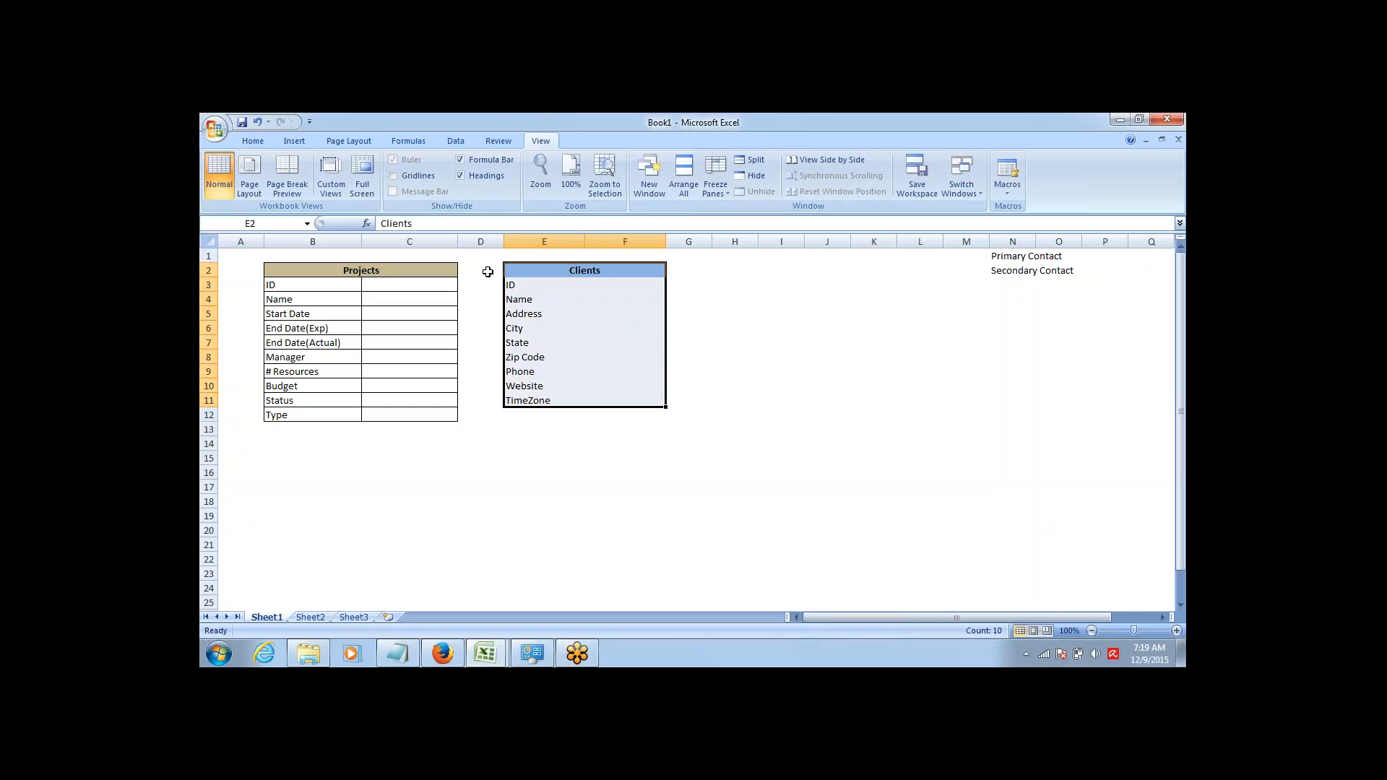
{"action": "left_click", "coordinate": [253, 141]}
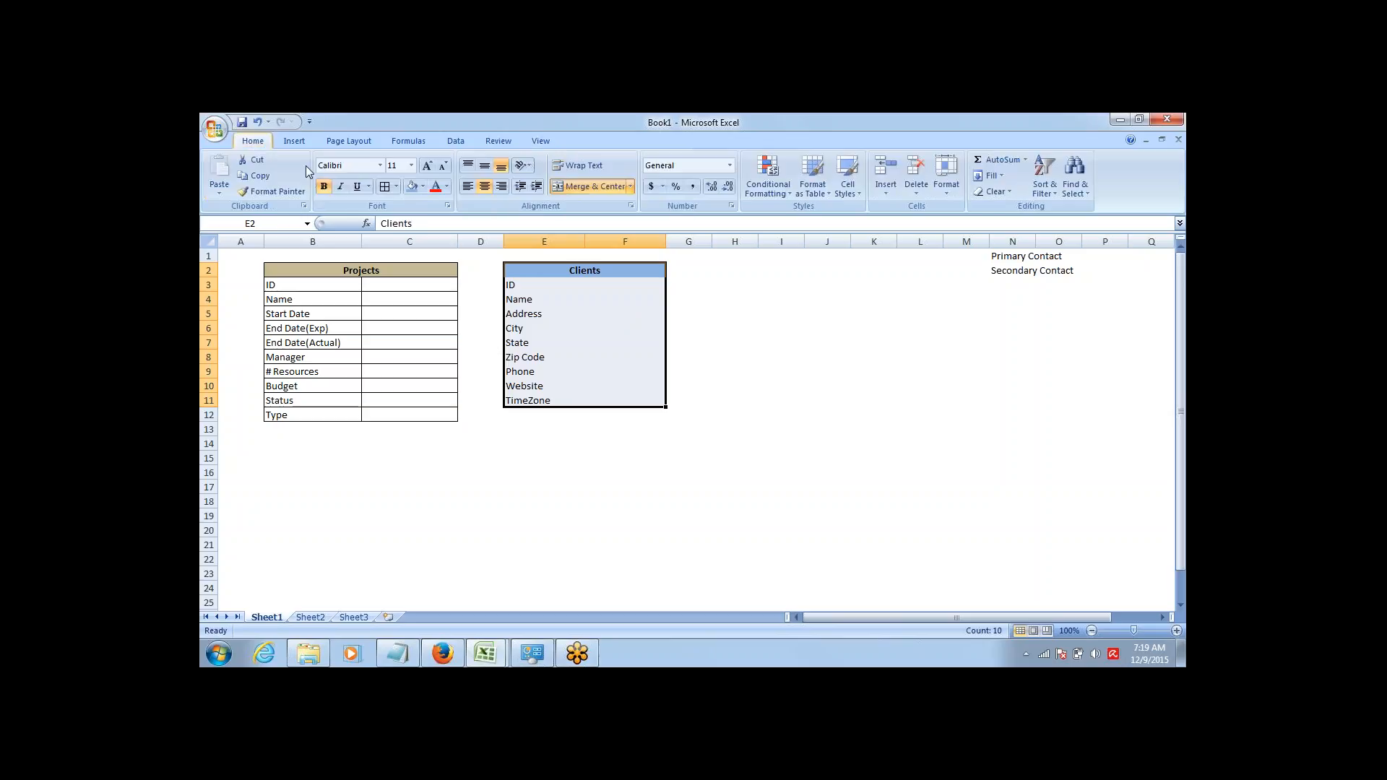
{"action": "left_click", "coordinate": [386, 187]}
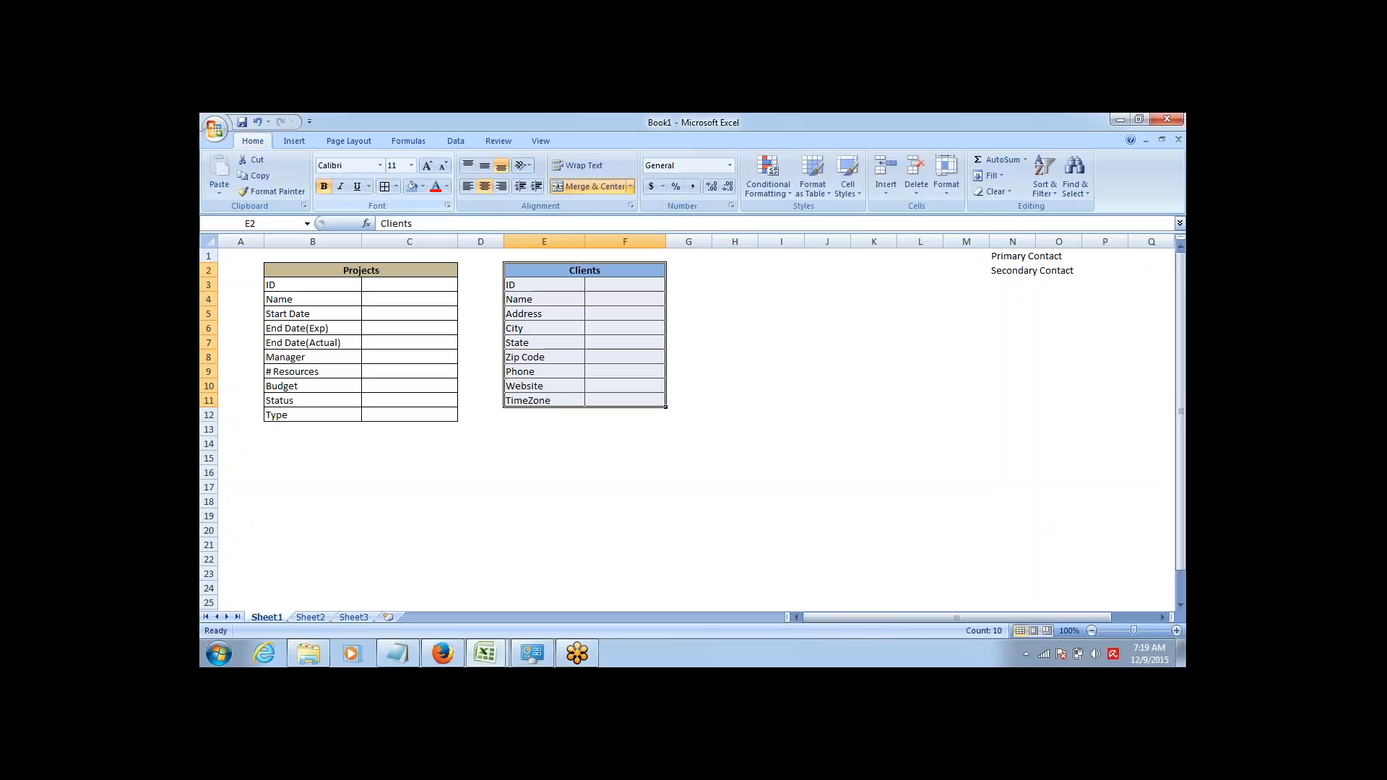
Widen column E of the Clients table slightly.
{"action": "left_click", "coordinate": [567, 371]}
{"action": "left_click_drag", "start_coordinate": [585, 242], "coordinate": [600, 242]}
{"action": "left_click", "coordinate": [644, 312]}
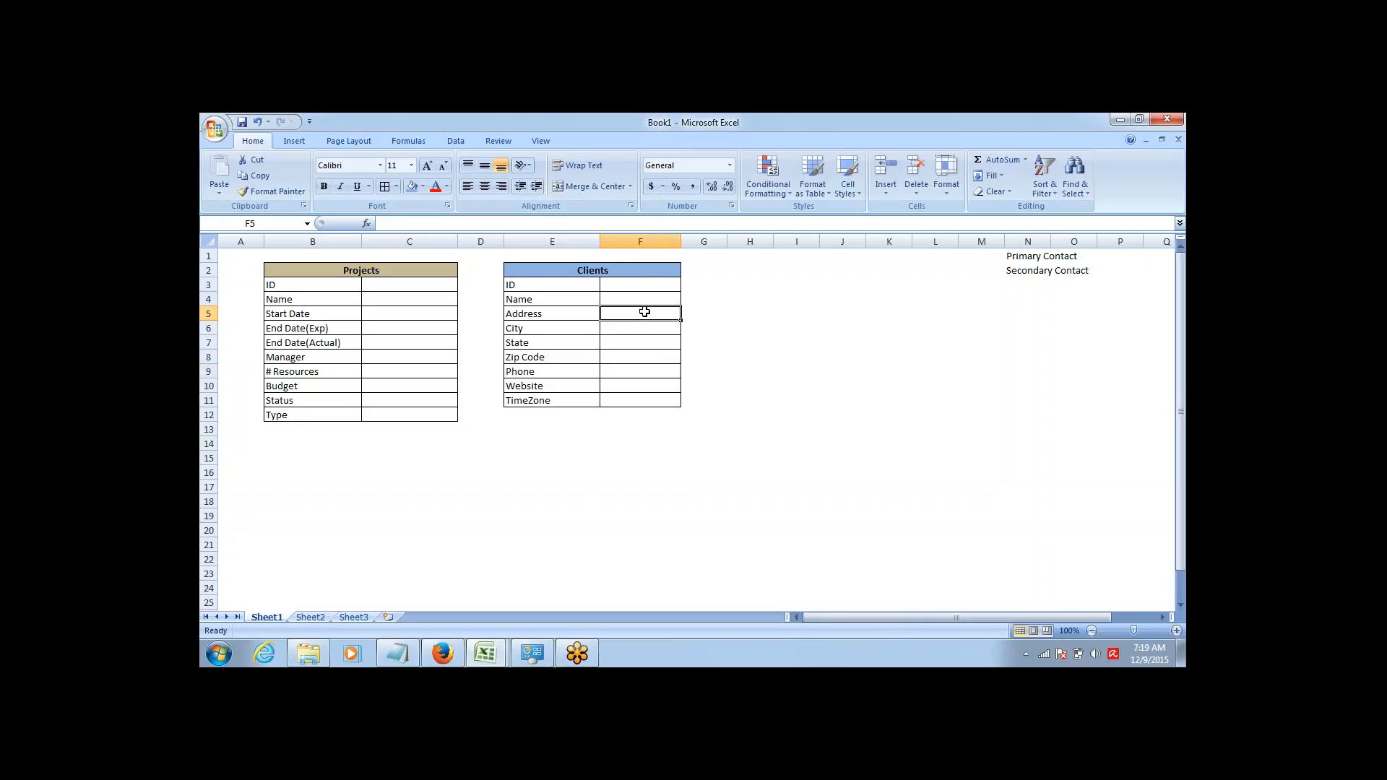
{"action": "key", "text": "Left"}
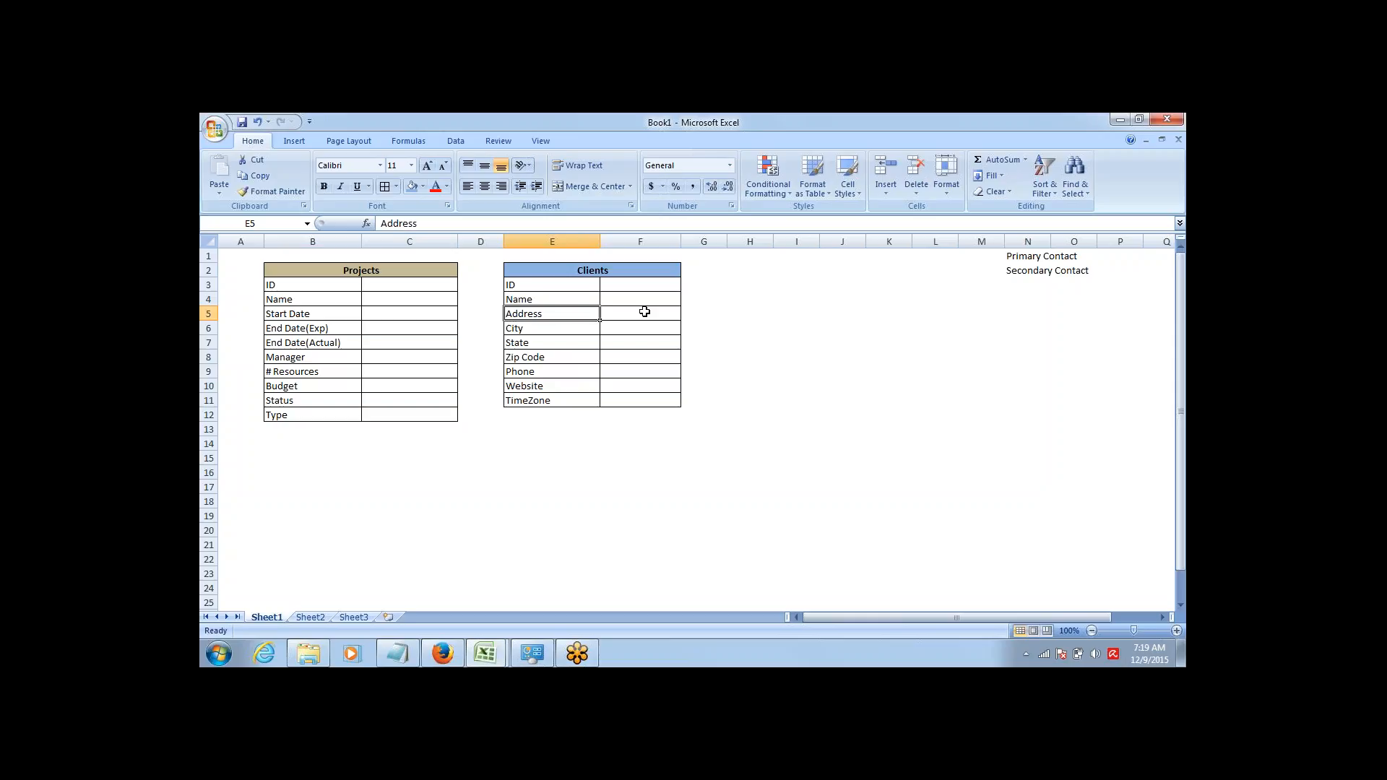
{"action": "left_click", "coordinate": [1033, 257]}
{"action": "left_click", "coordinate": [1034, 268]}
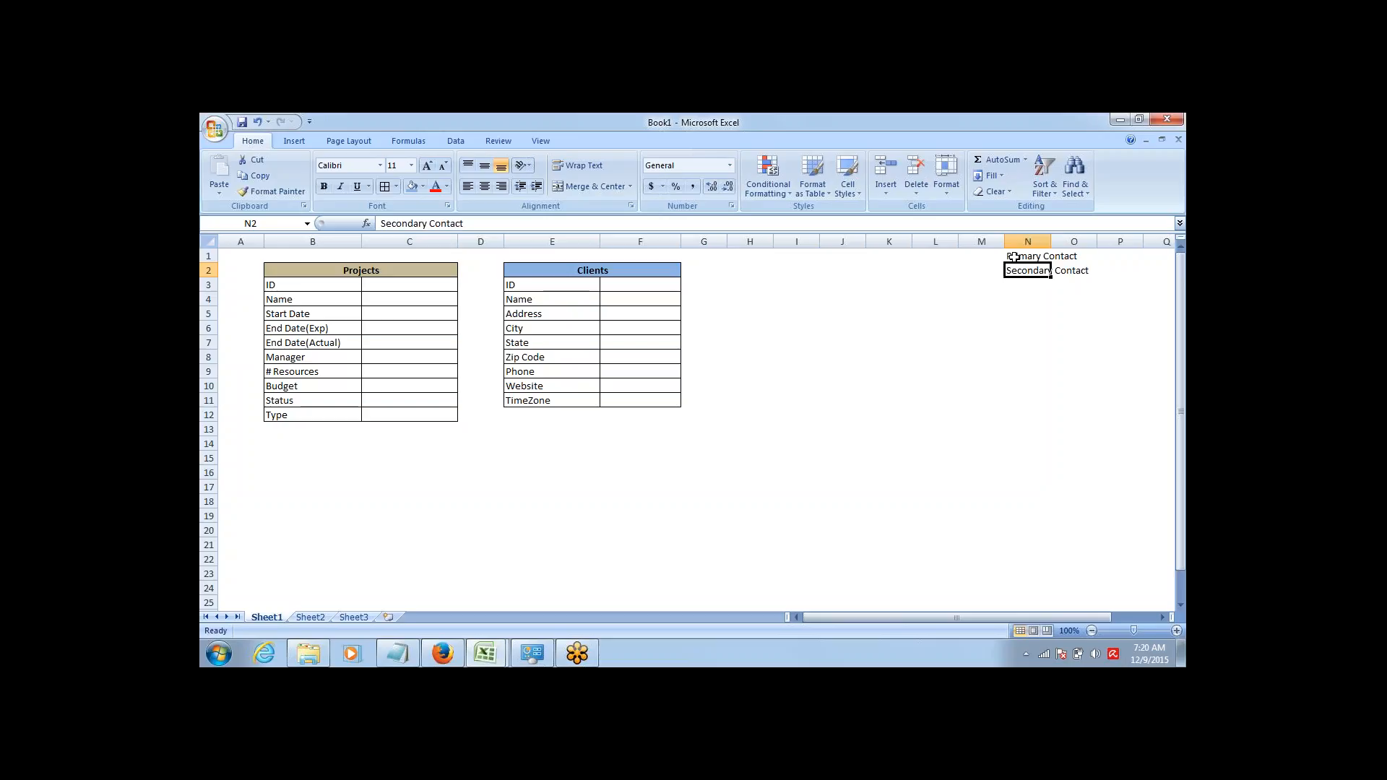
{"action": "left_click", "coordinate": [564, 414]}
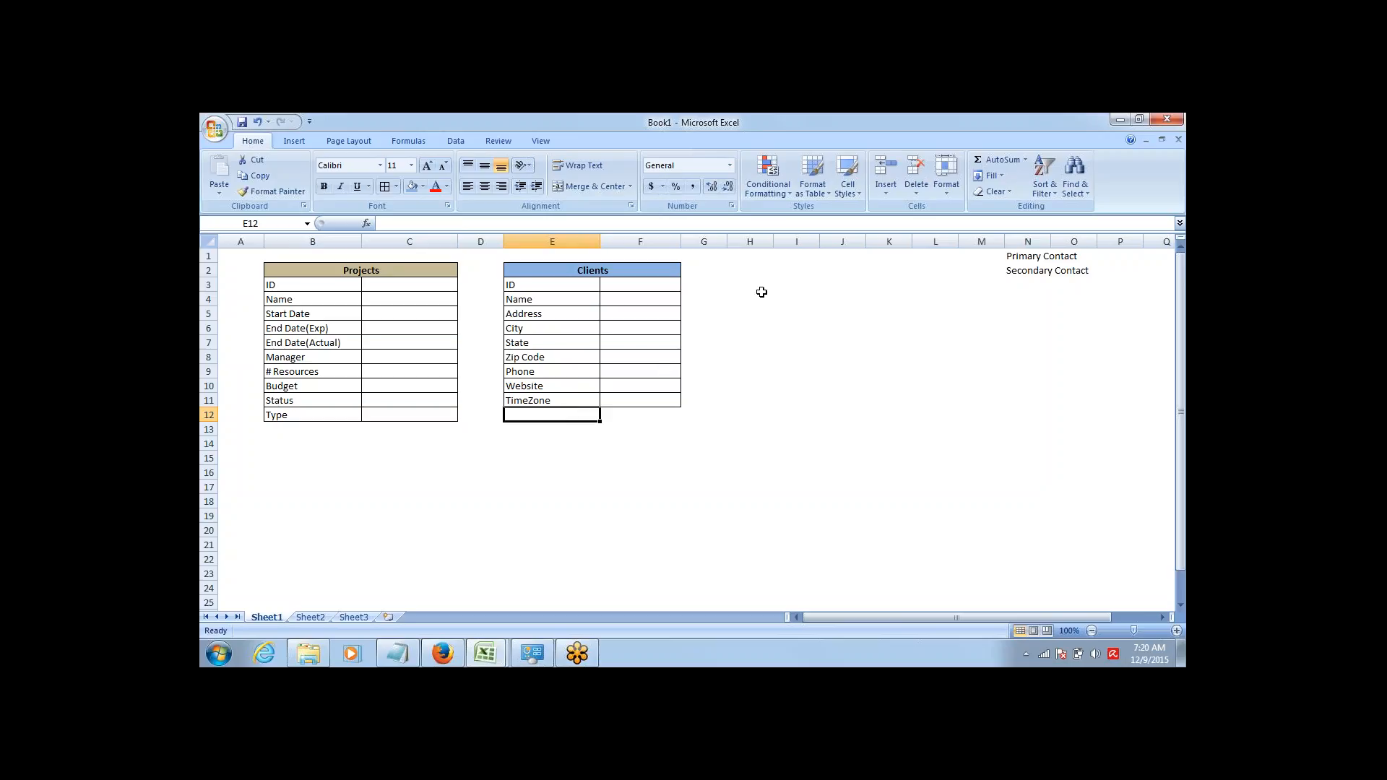
{"action": "left_click", "coordinate": [754, 267]}
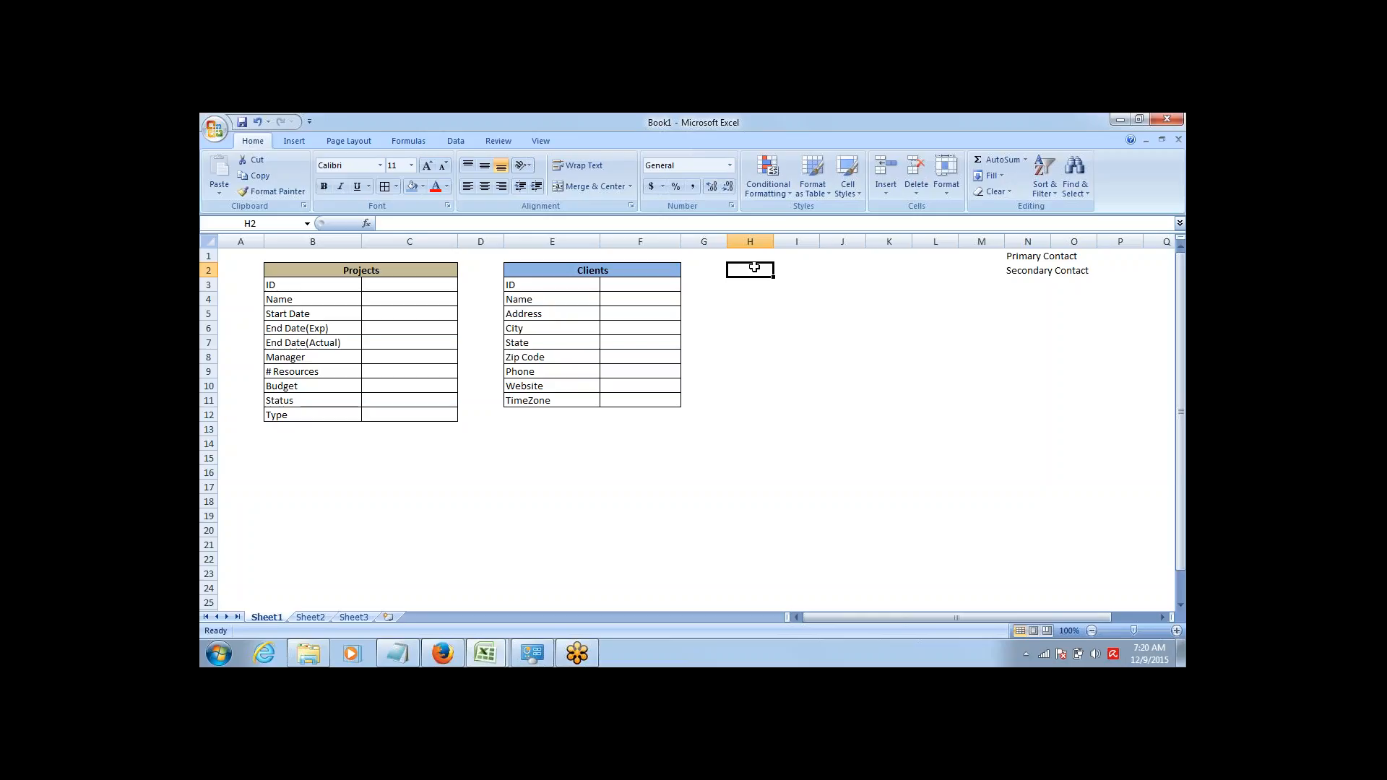
{"action": "left_click", "coordinate": [545, 415]}
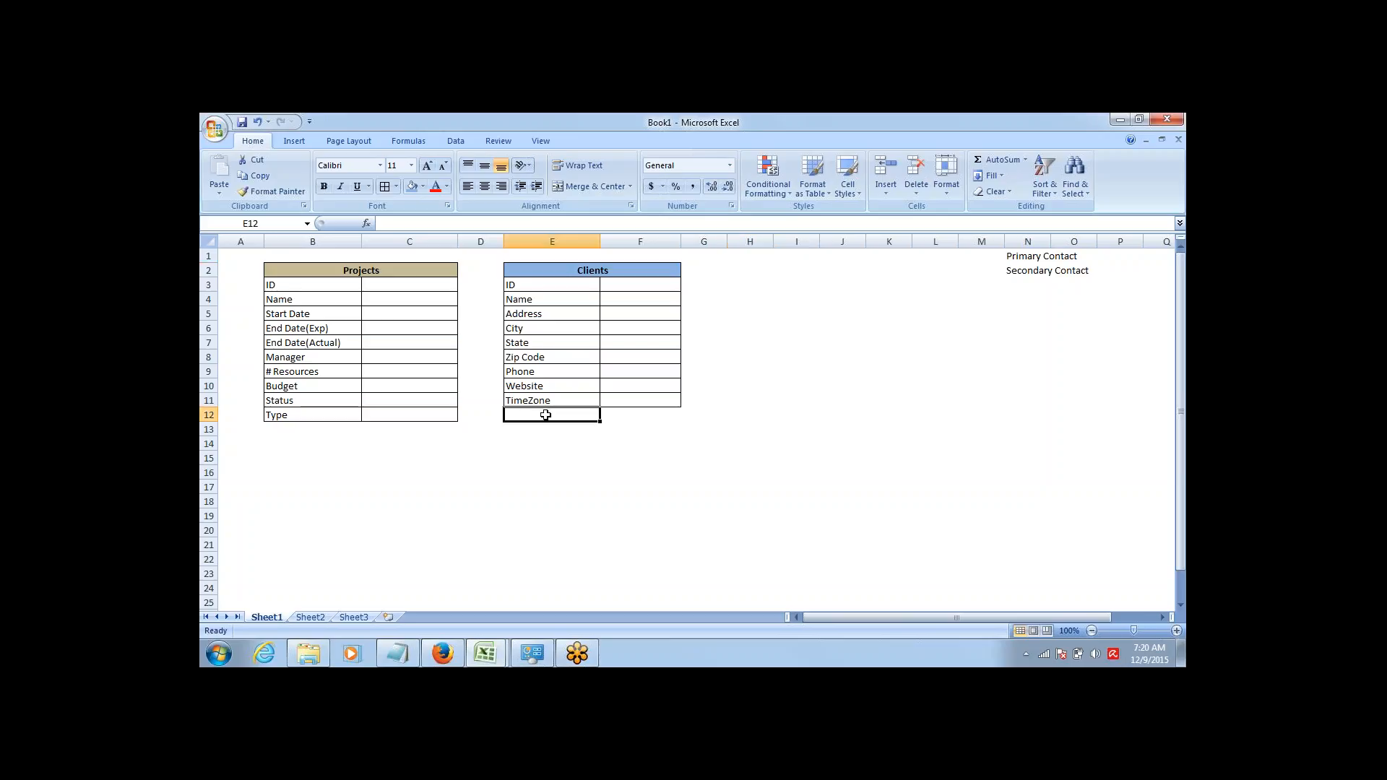
{"action": "key", "text": "Right"}
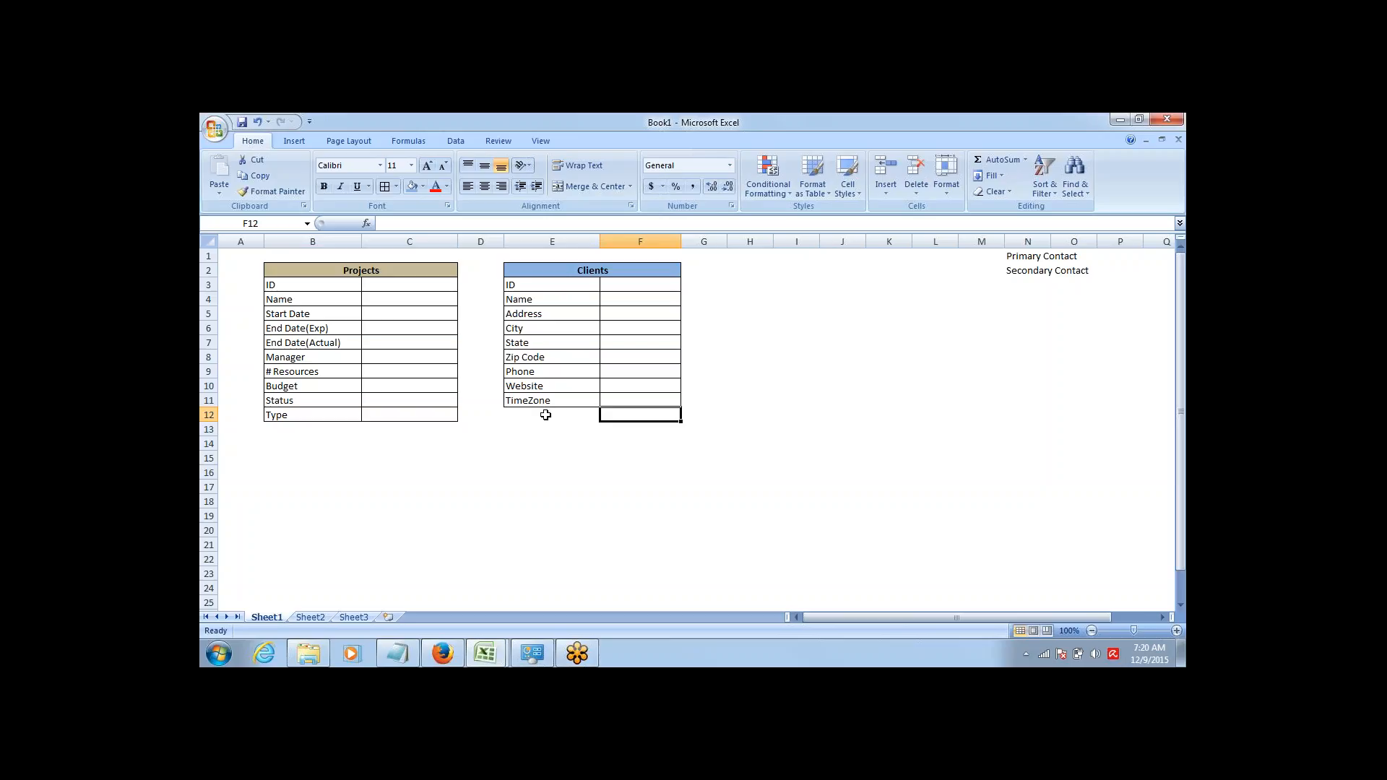
Merge and center cells H2:I2 as a third table header, and widen columns H and I.
{"action": "key", "text": "Up"}
{"action": "key", "text": "Up"}
{"action": "key", "text": "Up"}
{"action": "key", "text": "Up"}
{"action": "key", "text": "Up"}
{"action": "key", "text": "Up"}
{"action": "key", "text": "Up"}
{"action": "key", "text": "Up"}
{"action": "key", "text": "Up"}
{"action": "key", "text": "Up"}
{"action": "key", "text": "Up"}
{"action": "key", "text": "Down"}
{"action": "key", "text": "Right"}
{"action": "key", "text": "Right"}
{"action": "key", "text": "Right"}
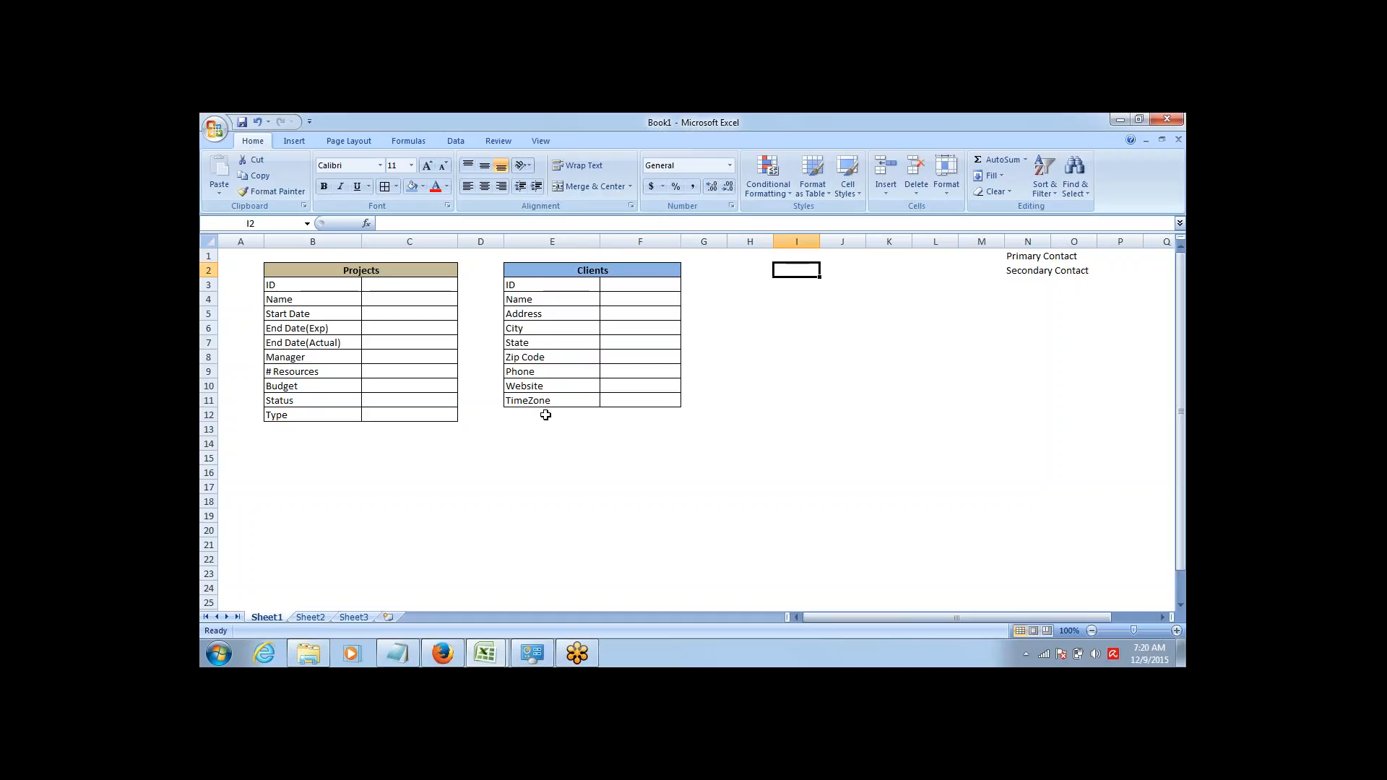
{"action": "key", "text": "Left"}
{"action": "key", "text": "shift+Right"}
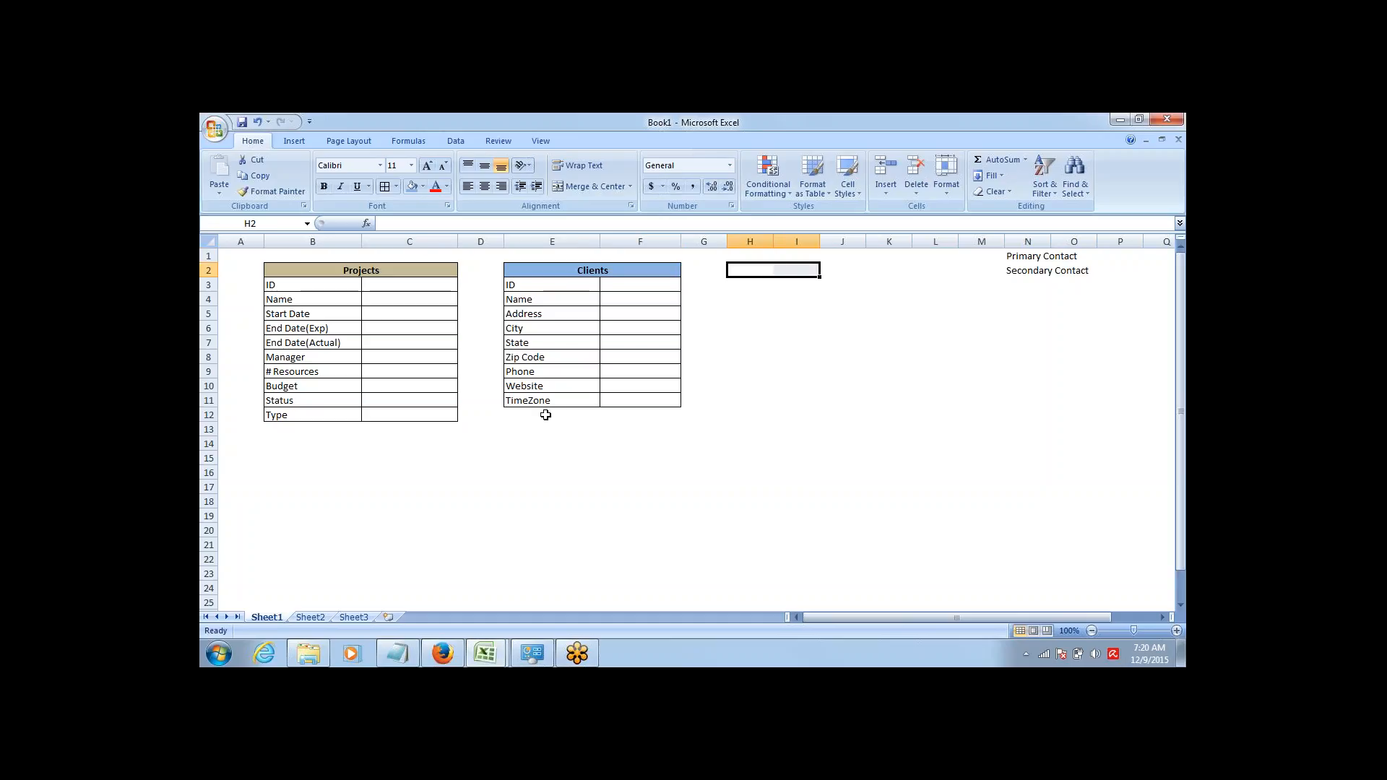
{"action": "left_click", "coordinate": [595, 186]}
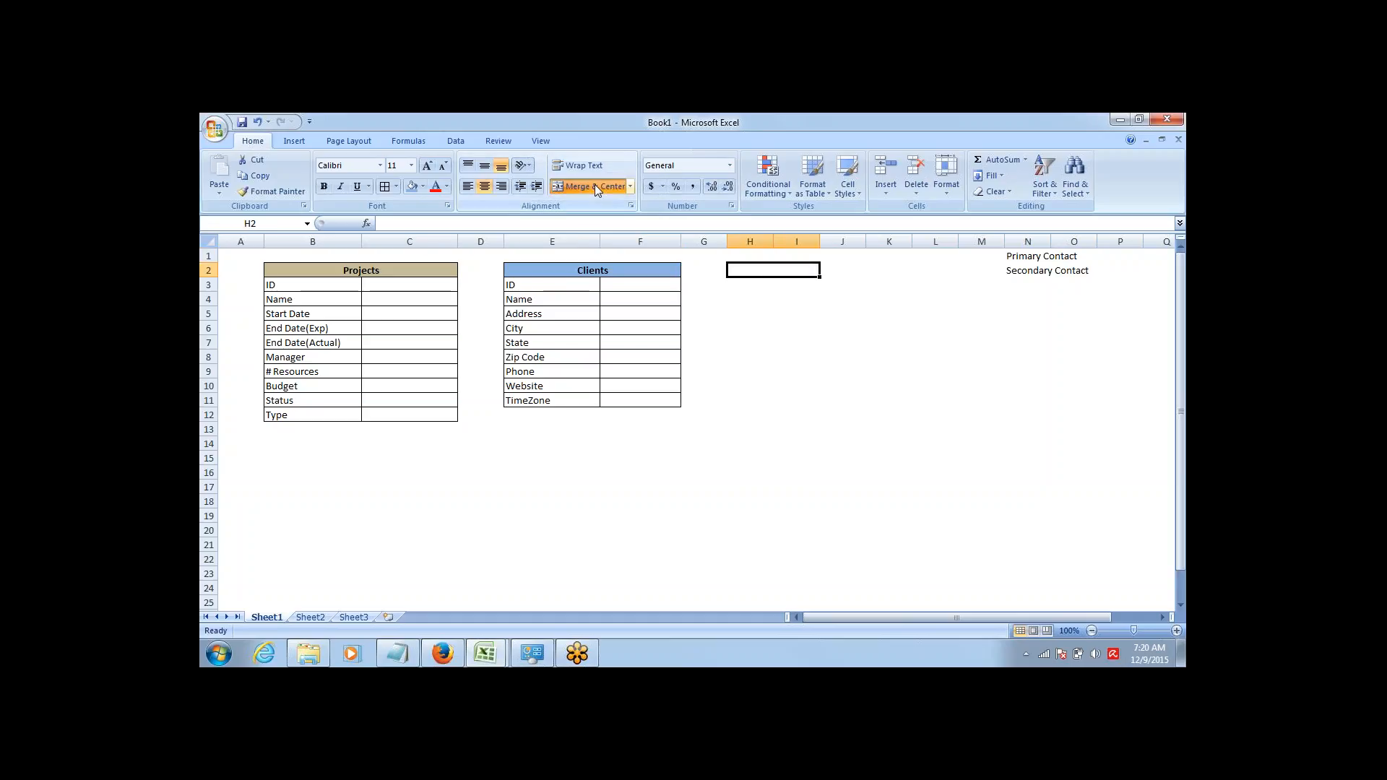
{"action": "left_click_drag", "start_coordinate": [773, 240], "coordinate": [862, 239]}
{"action": "left_click", "coordinate": [827, 284]}
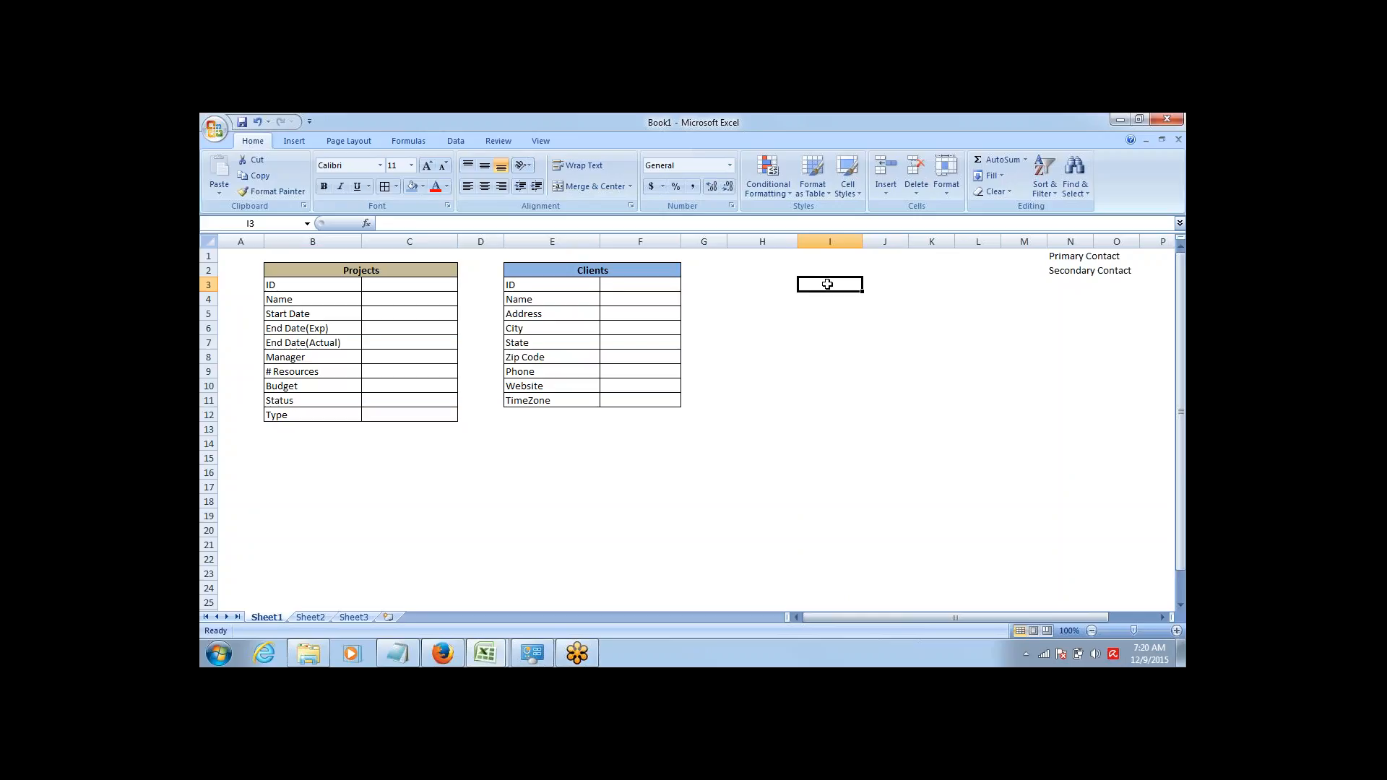
{"action": "key", "text": "Up"}
{"action": "key", "text": "Up"}
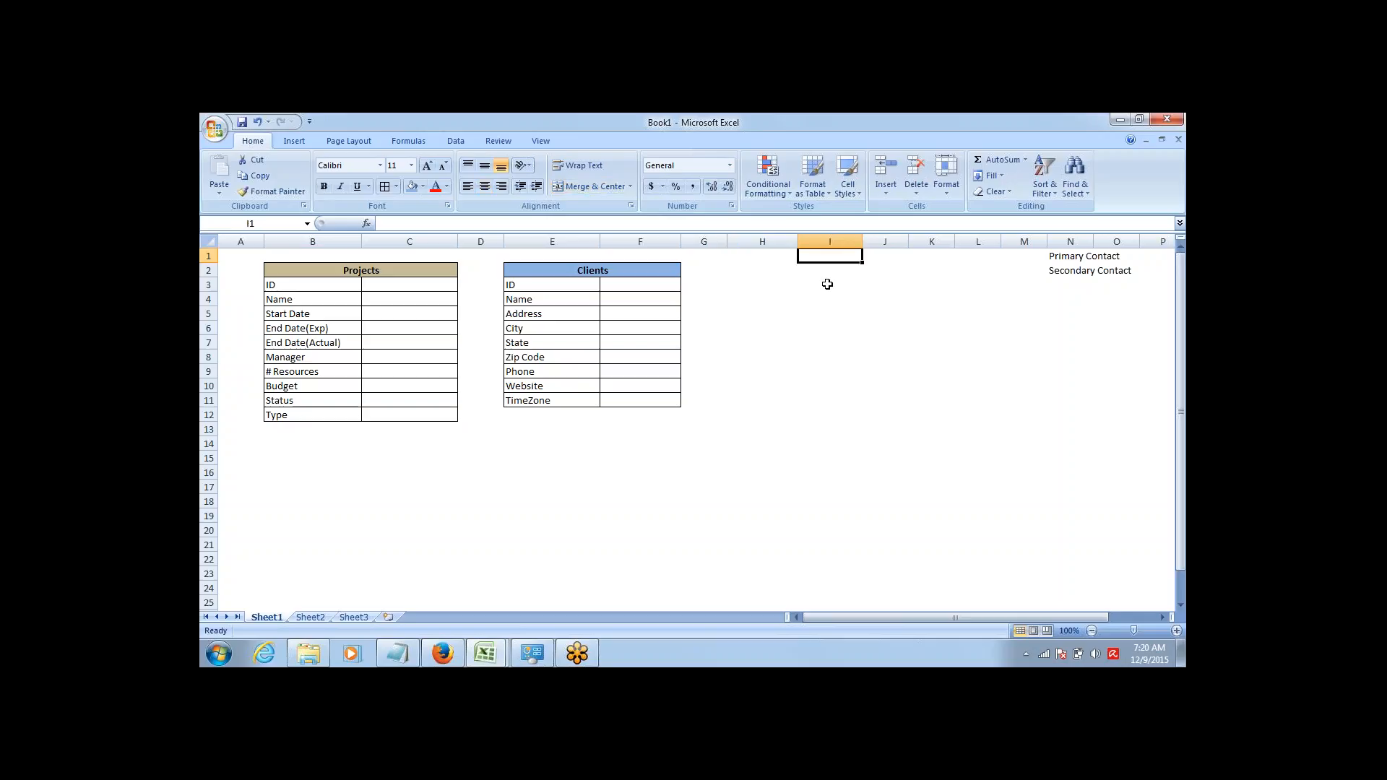
{"action": "key", "text": "Down"}
{"action": "key", "text": "Up"}
{"action": "key", "text": "Right"}
{"action": "key", "text": "Left"}
{"action": "key", "text": "Down"}
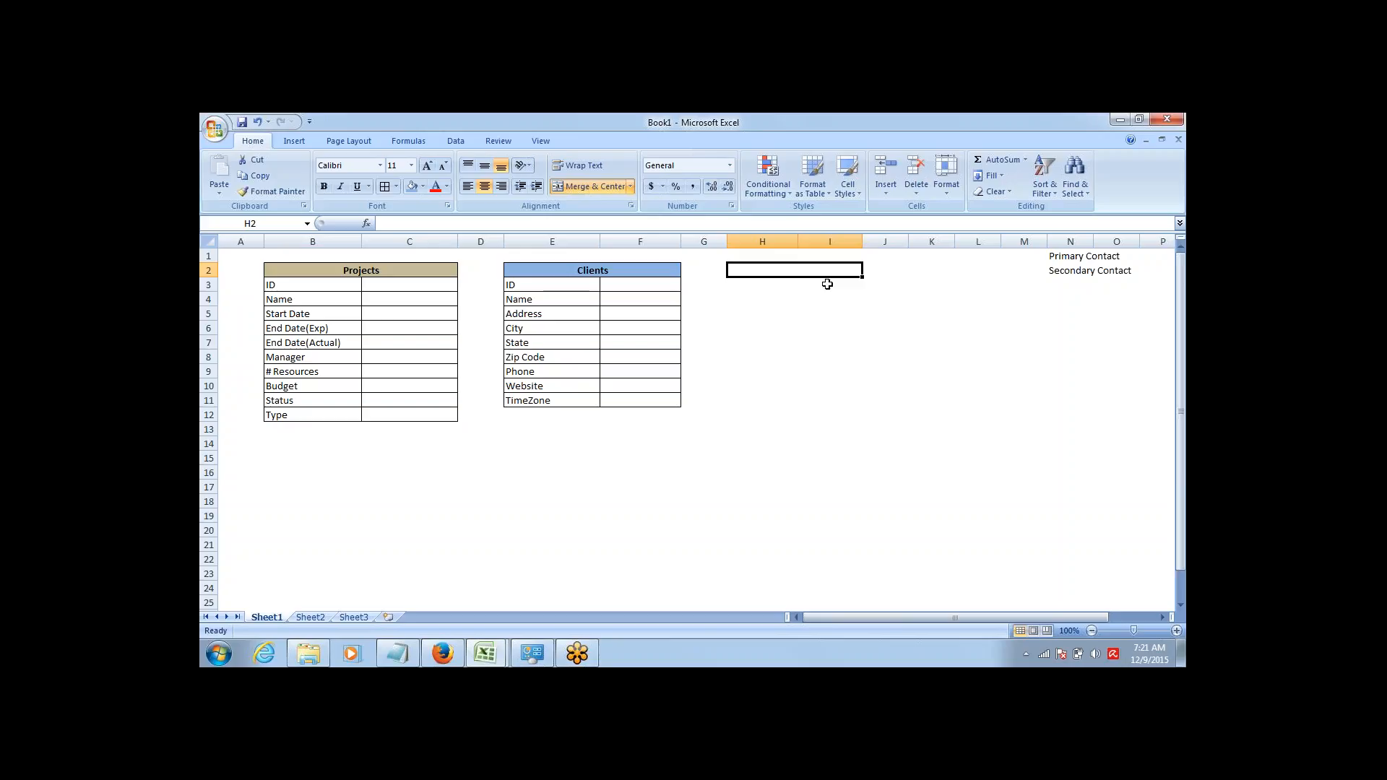
{"action": "key", "text": "Left"}
{"action": "key", "text": "Left"}
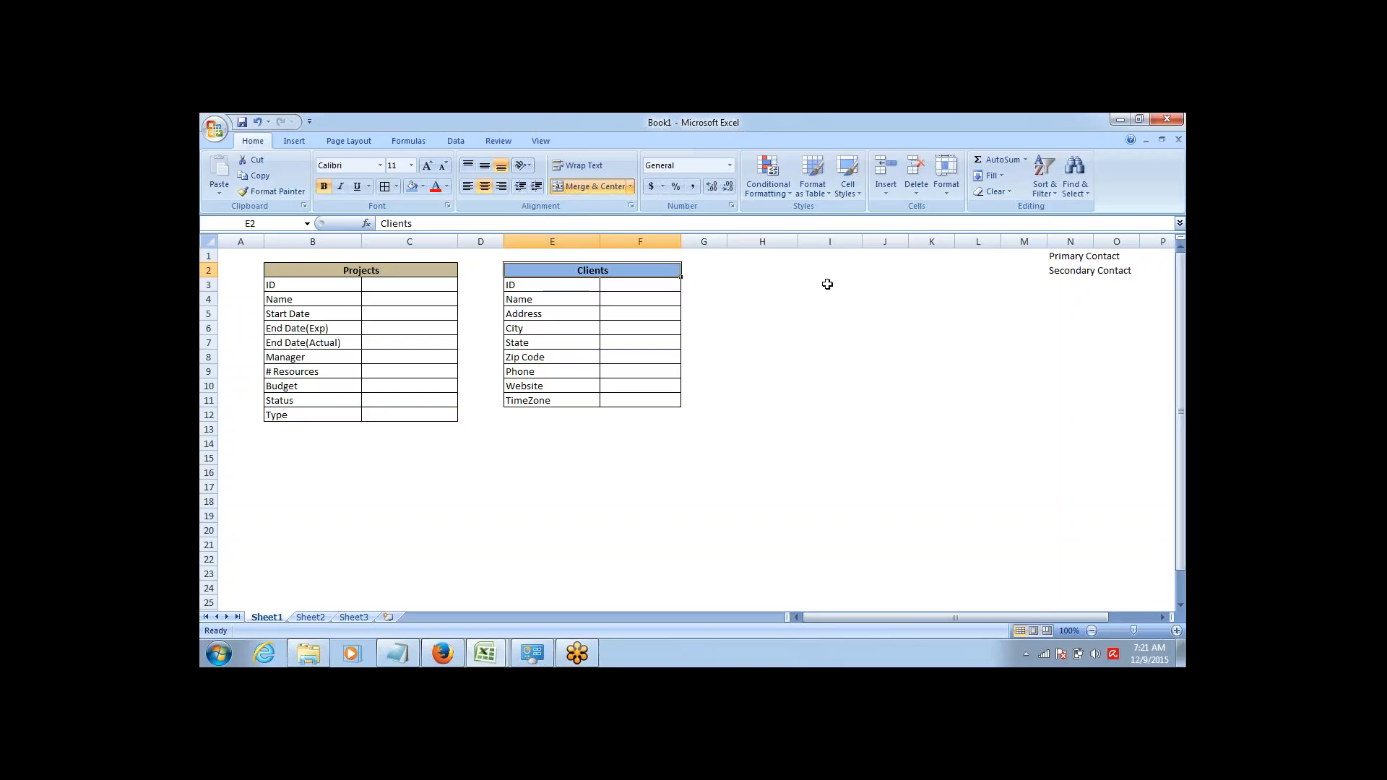
Enter the title Contacts in the merged header cell H2.
{"action": "key", "text": "Right"}
{"action": "key", "text": "Right"}
{"action": "type", "text": "C"}
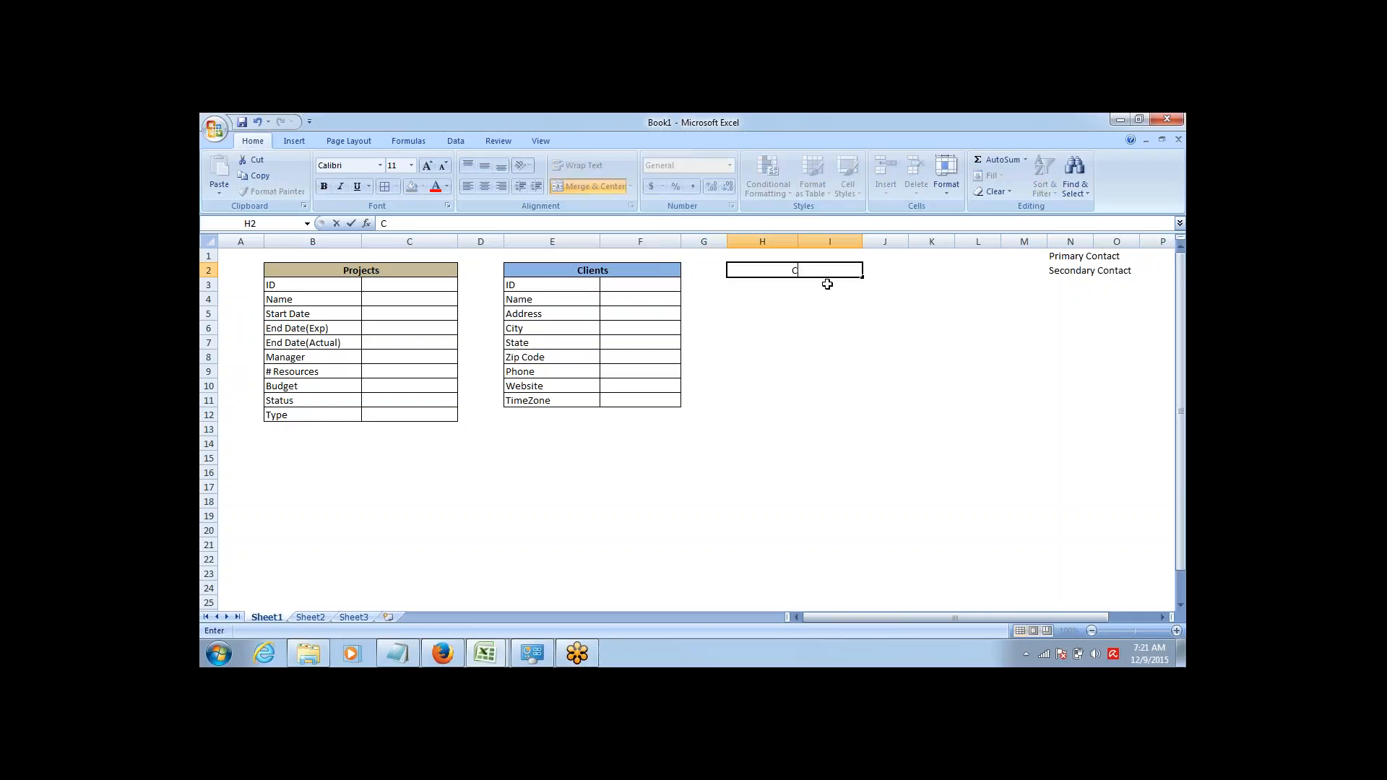
{"action": "type", "text": "ontacts"}
{"action": "key", "text": "Right"}
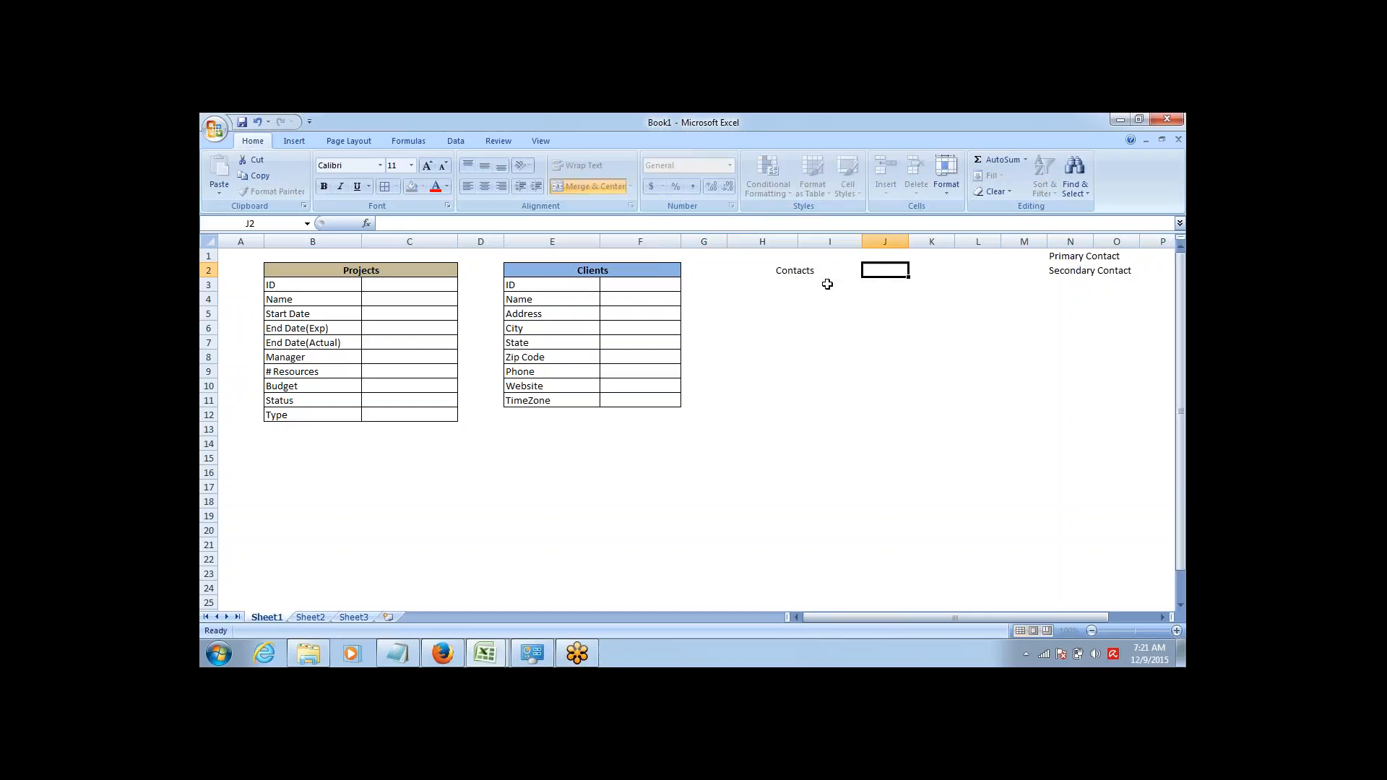
{"action": "key", "text": "Left"}
{"action": "key", "text": "Left"}
{"action": "key", "text": "Left"}
{"action": "key", "text": "Down"}
{"action": "key", "text": "Down"}
{"action": "key", "text": "Down"}
{"action": "key", "text": "Down"}
{"action": "key", "text": "Down"}
{"action": "key", "text": "Down"}
{"action": "key", "text": "Down"}
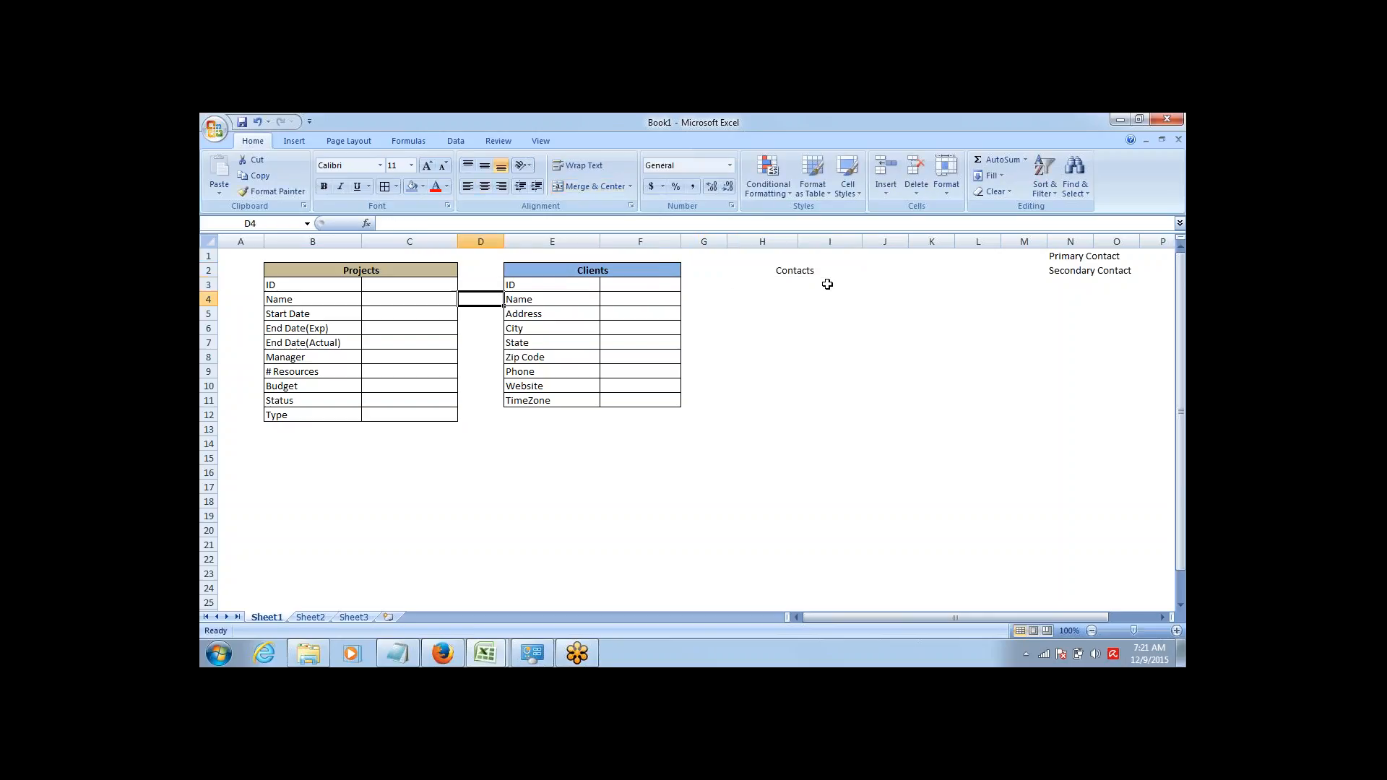
{"action": "key", "text": "Down"}
{"action": "key", "text": "Down"}
{"action": "key", "text": "Down"}
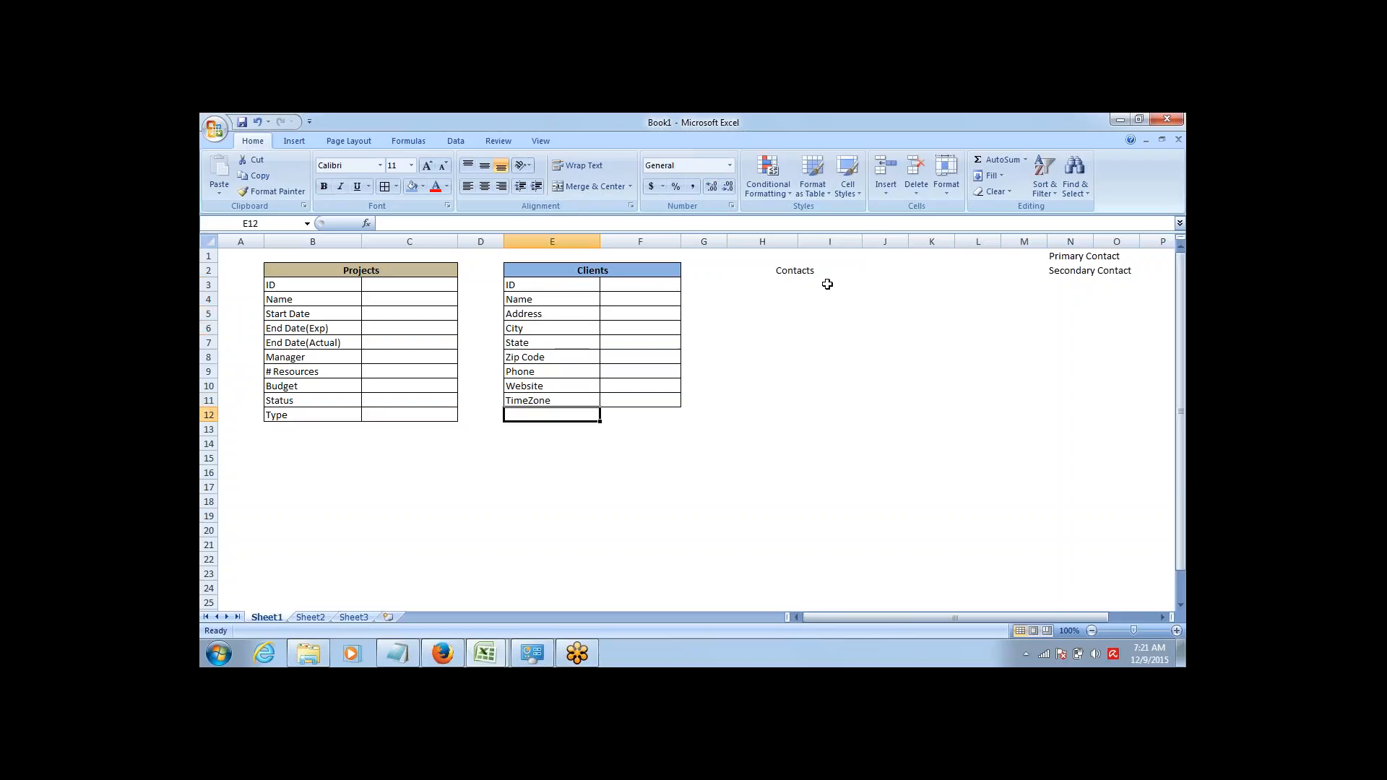
{"action": "key", "text": "Up"}
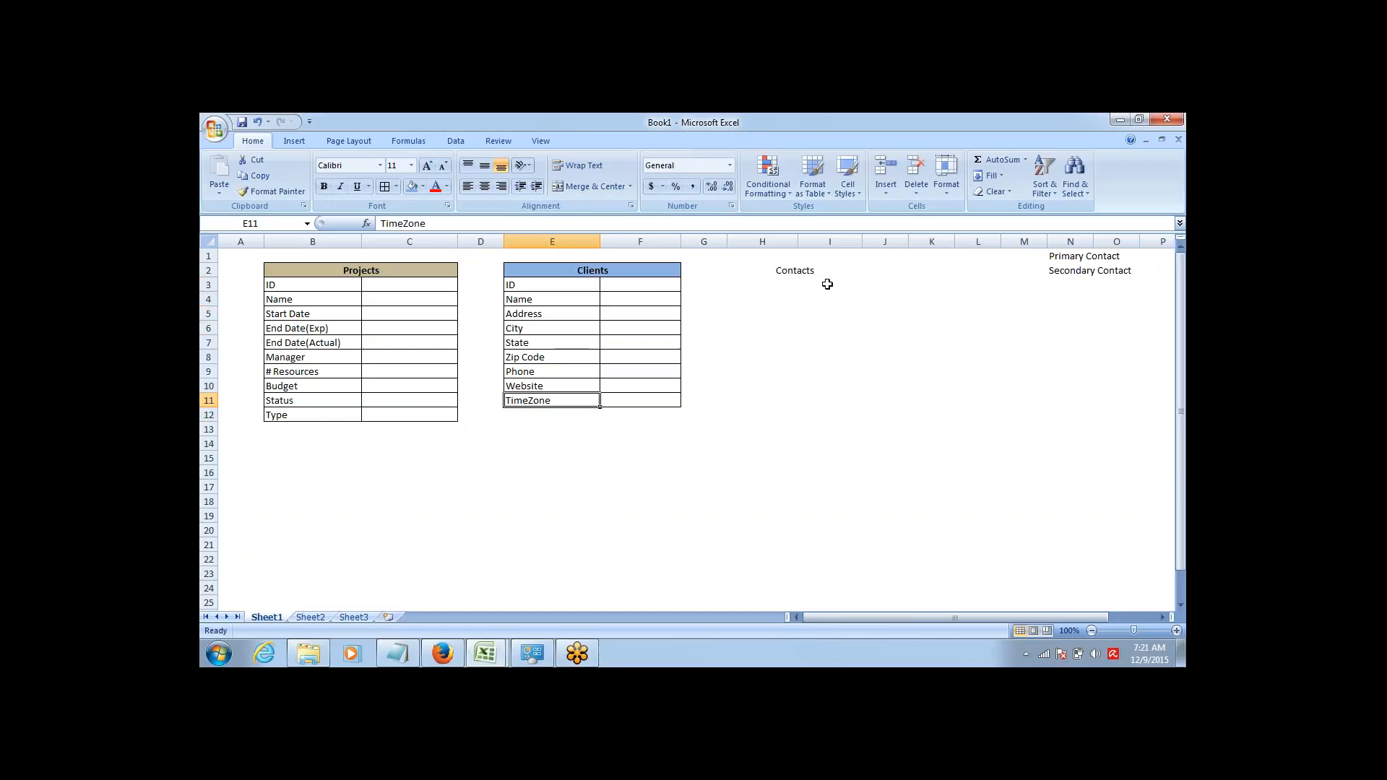
Make the Contacts header bold and fill it with a light blue theme color.
{"action": "key", "text": "Right"}
{"action": "key", "text": "Right"}
{"action": "key", "text": "Right"}
{"action": "key", "text": "Up"}
{"action": "key", "text": "Up"}
{"action": "key", "text": "Up"}
{"action": "key", "text": "Up"}
{"action": "key", "text": "Up"}
{"action": "key", "text": "Up"}
{"action": "key", "text": "Up"}
{"action": "key", "text": "Up"}
{"action": "key", "text": "Up"}
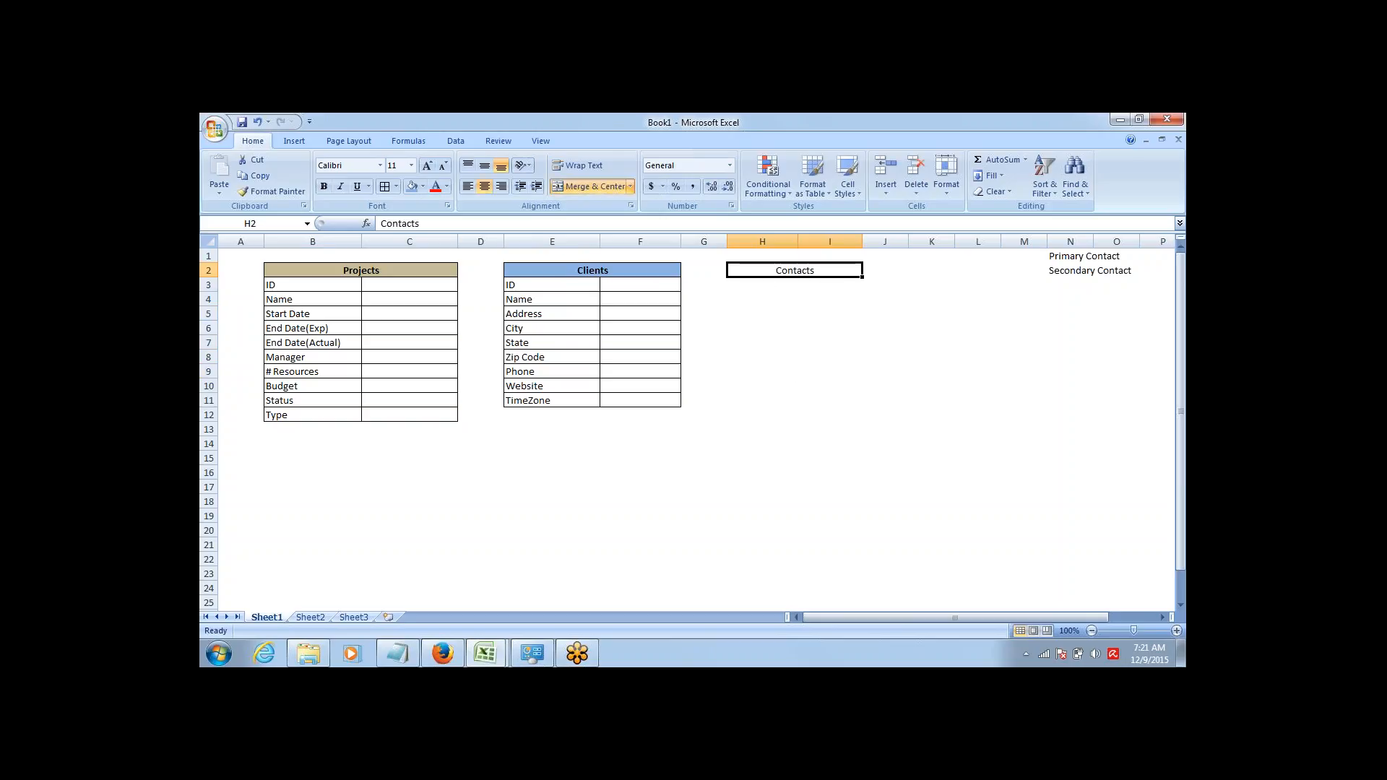
{"action": "key", "text": "ctrl+b"}
{"action": "left_click", "coordinate": [423, 187]}
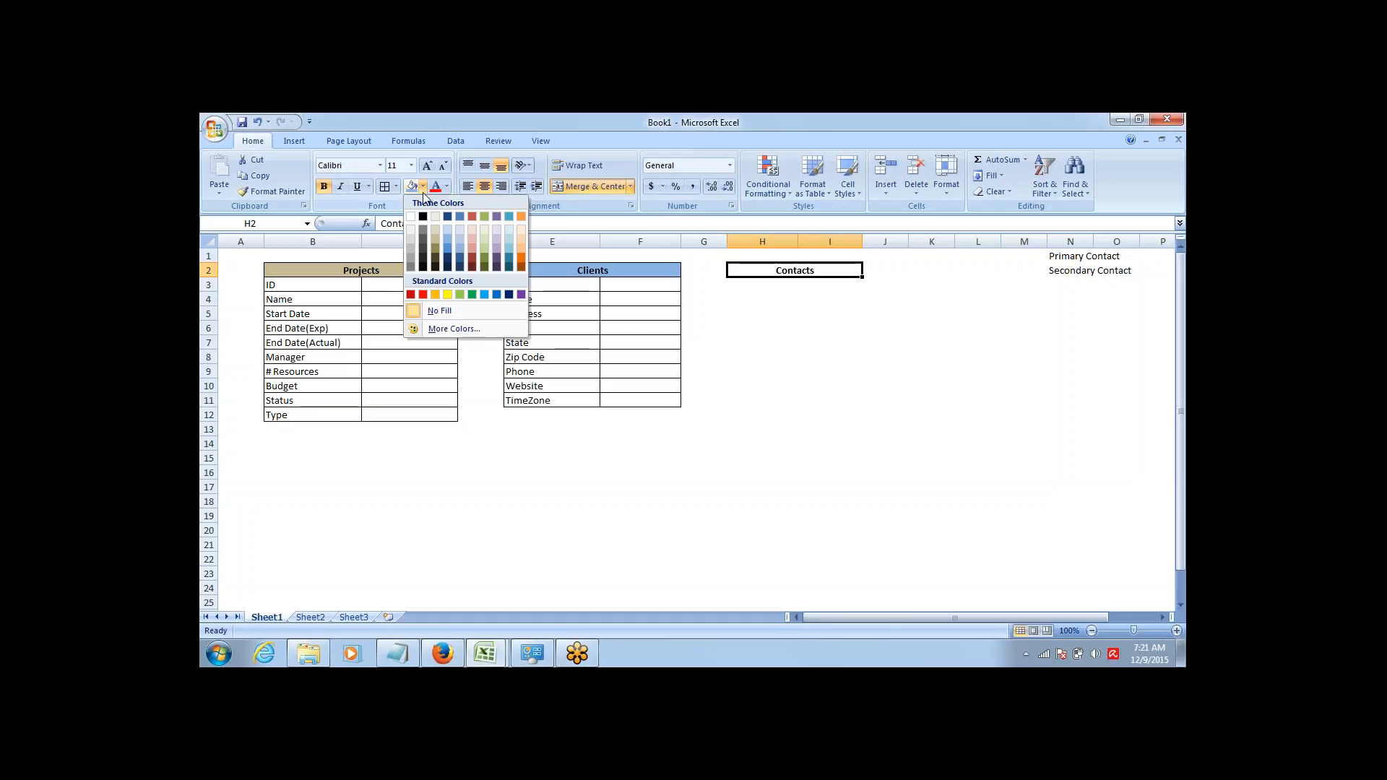
{"action": "left_click", "coordinate": [461, 238]}
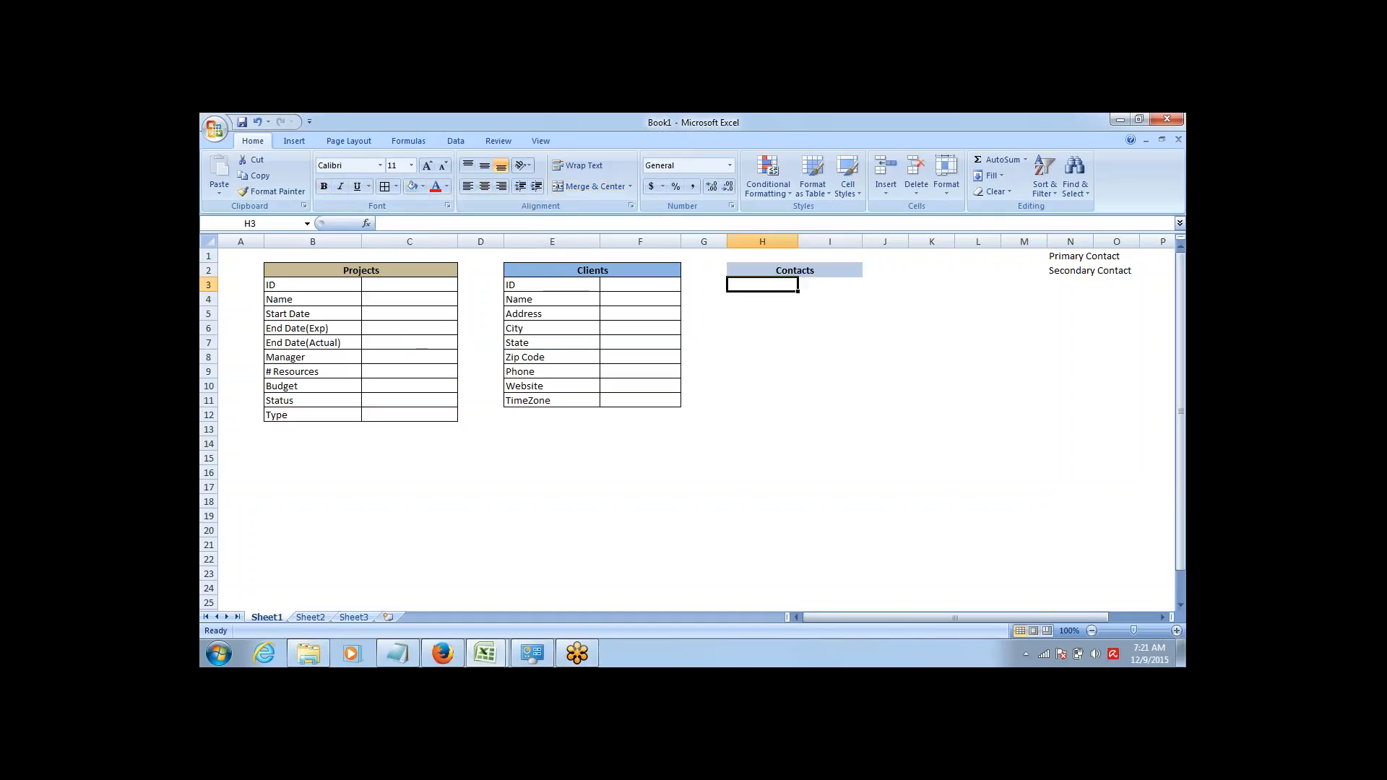
List the fields ID, First Name and Last Name under the Contacts header, starting in cell H3.
{"action": "left_click_drag", "start_coordinate": [762, 271], "coordinate": [762, 284]}
{"action": "left_click", "coordinate": [762, 285]}
{"action": "type", "text": "ID"}
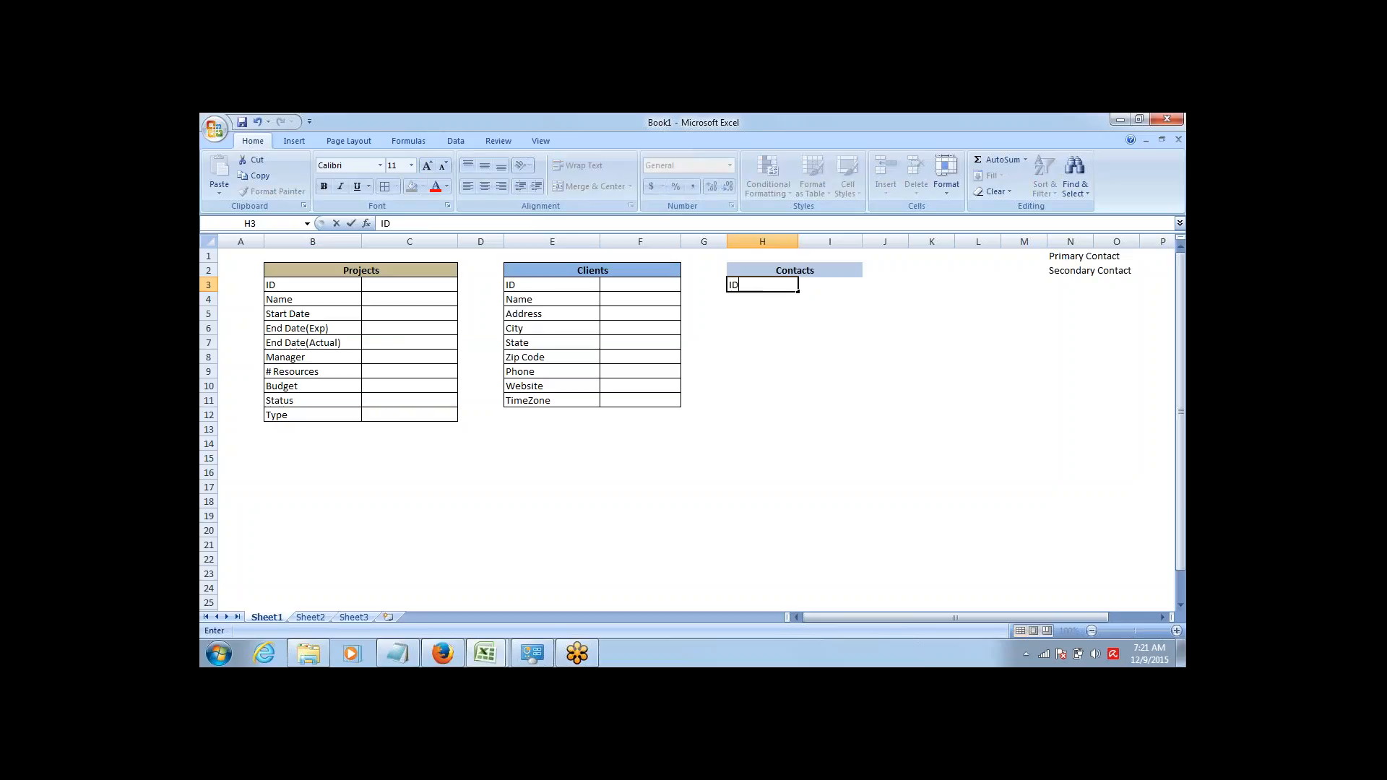
{"action": "key", "text": "Tab"}
{"action": "key", "text": "Return"}
{"action": "type", "text": "First Name"}
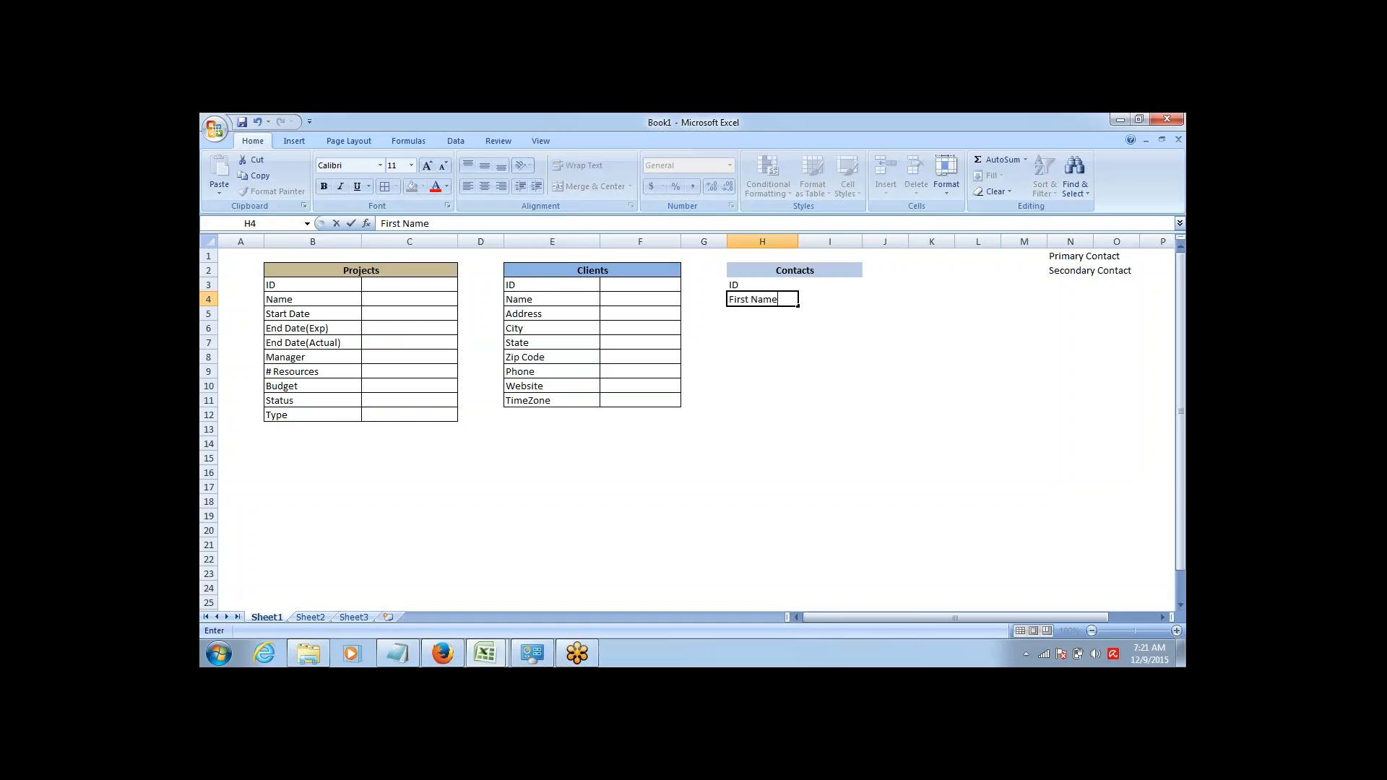
{"action": "key", "text": "Return"}
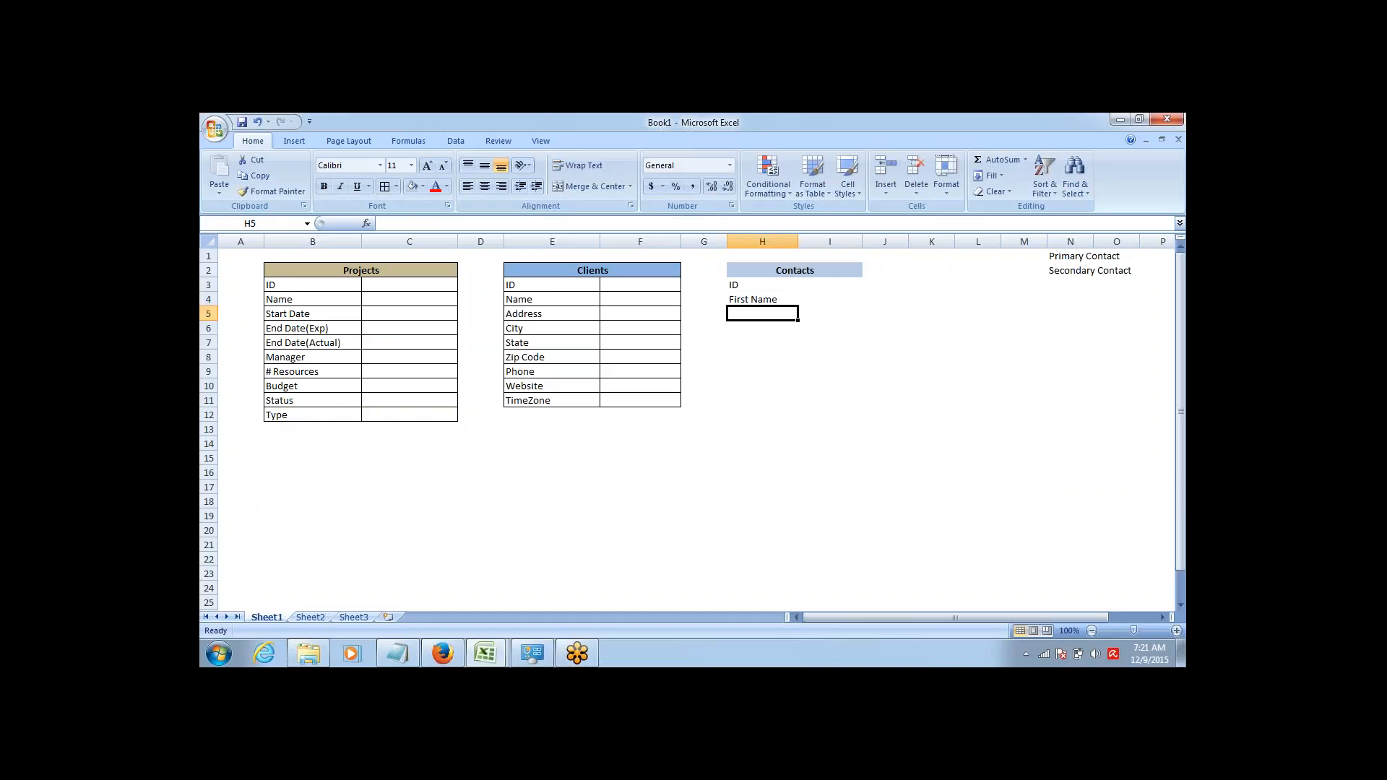
{"action": "type", "text": "Last Name"}
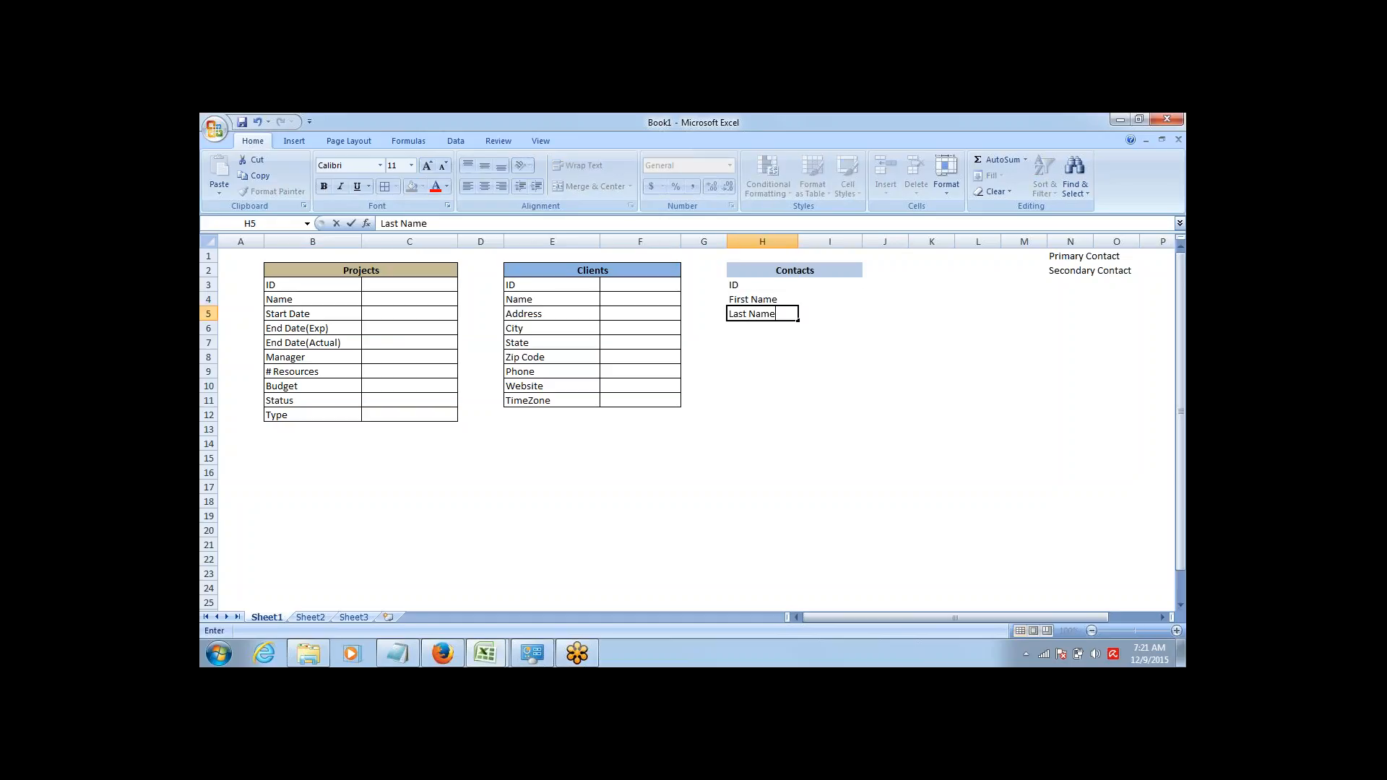
{"action": "key", "text": "Return"}
Add the fields Client, Email and Phone to the Contacts list in cells H6 to H8.
{"action": "type", "text": "Client"}
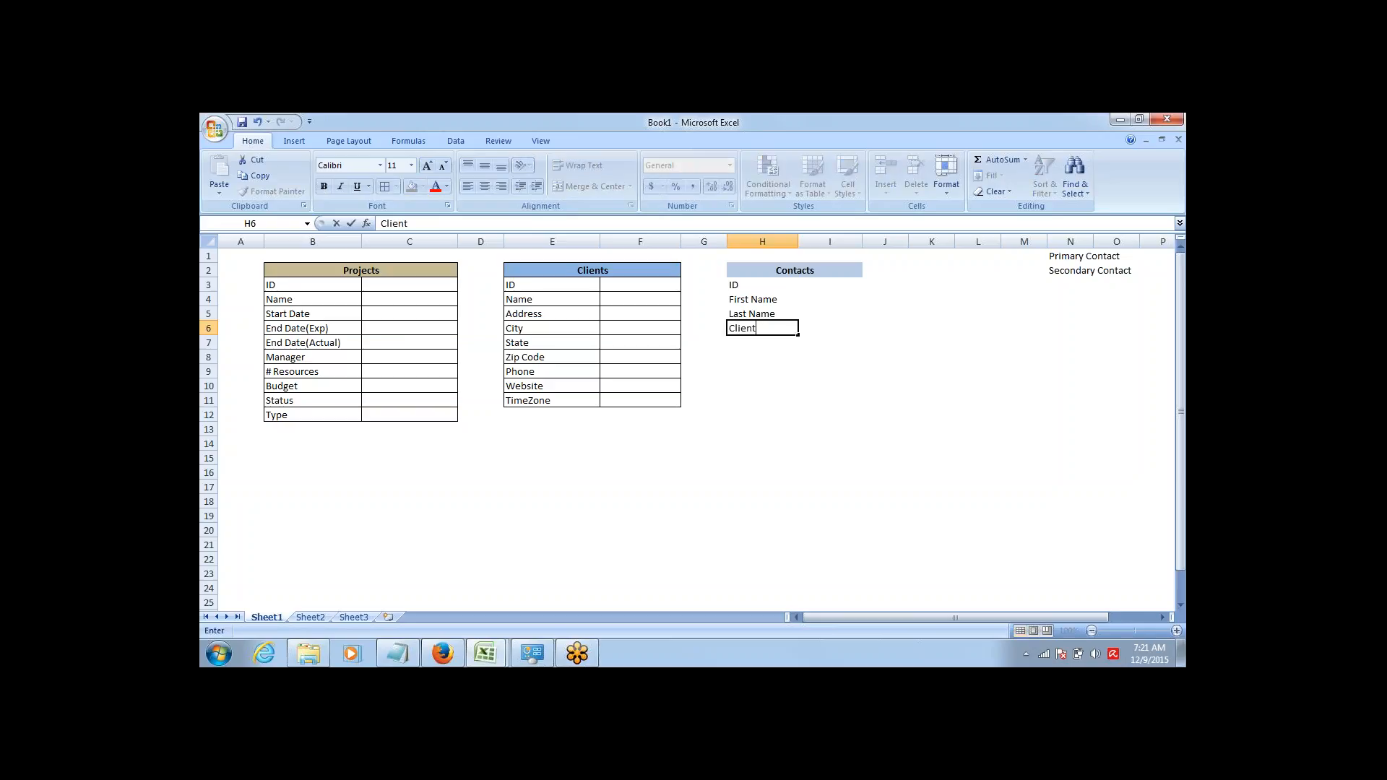
{"action": "key", "text": "Right"}
{"action": "key", "text": "Left"}
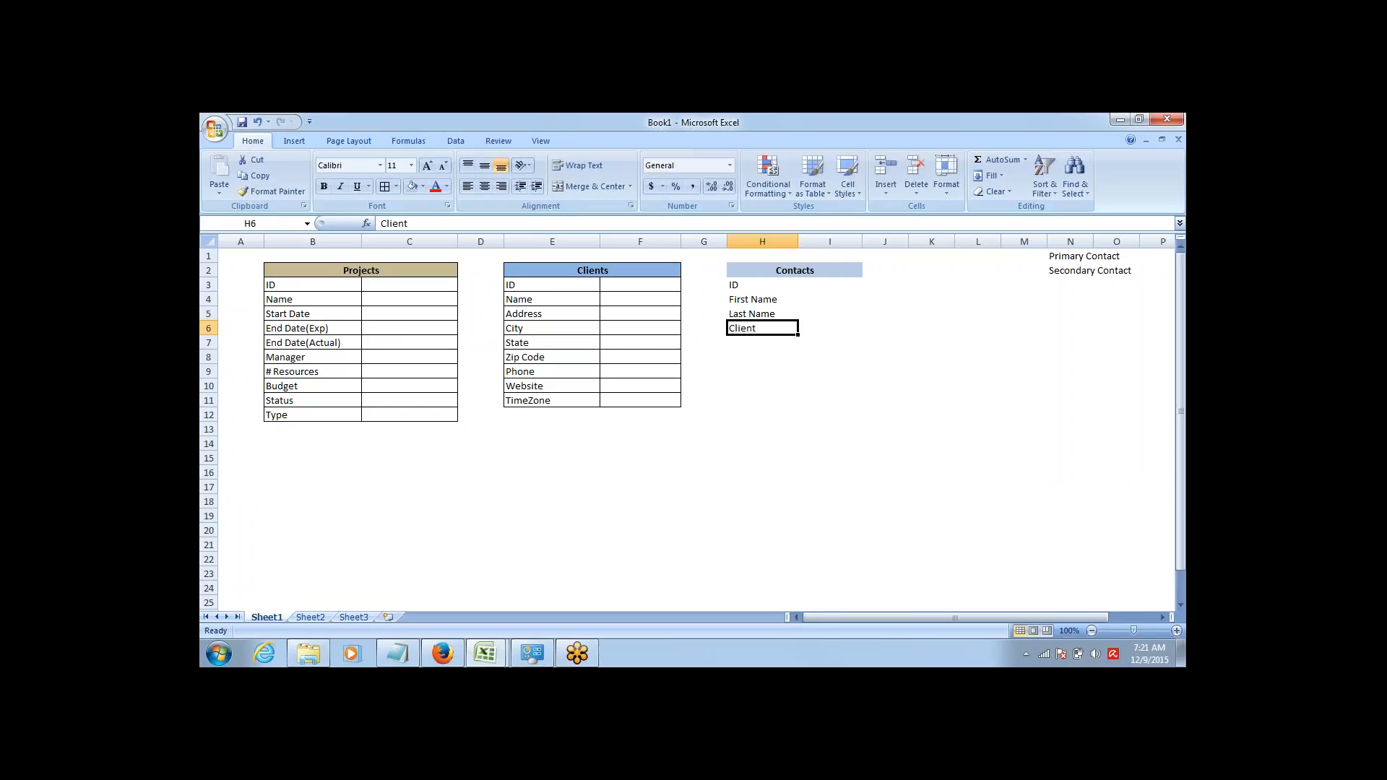
{"action": "key", "text": "Down"}
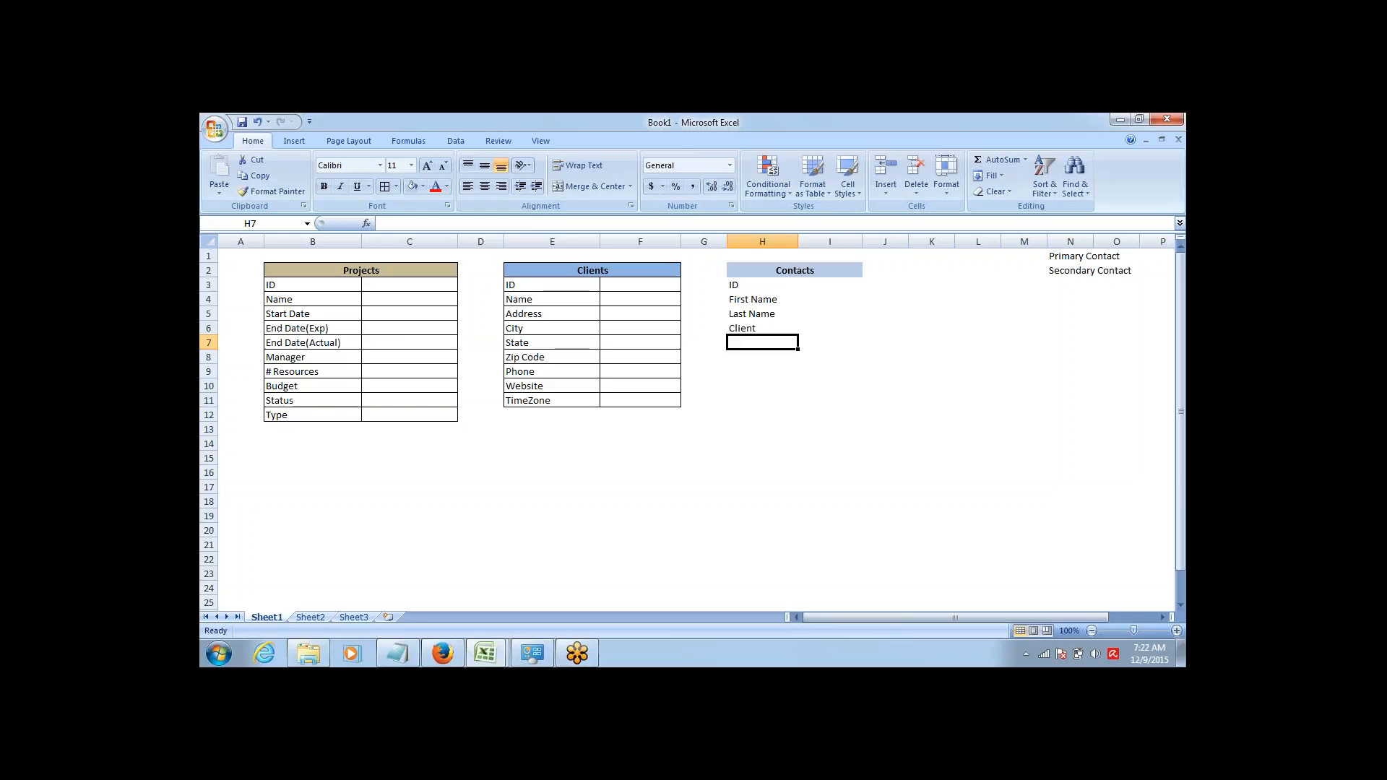
{"action": "type", "text": "Email"}
{"action": "key", "text": "Return"}
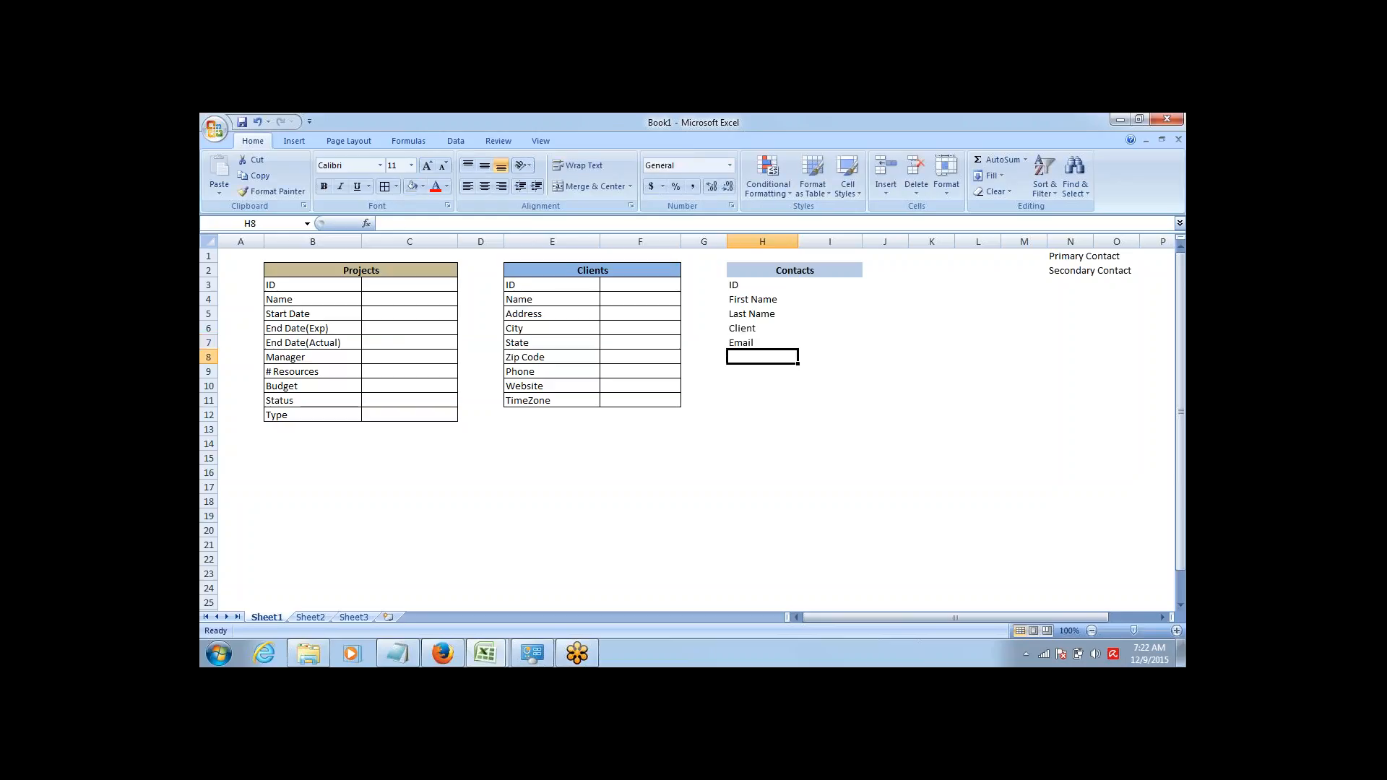
{"action": "type", "text": "Phone"}
{"action": "key", "text": "Return"}
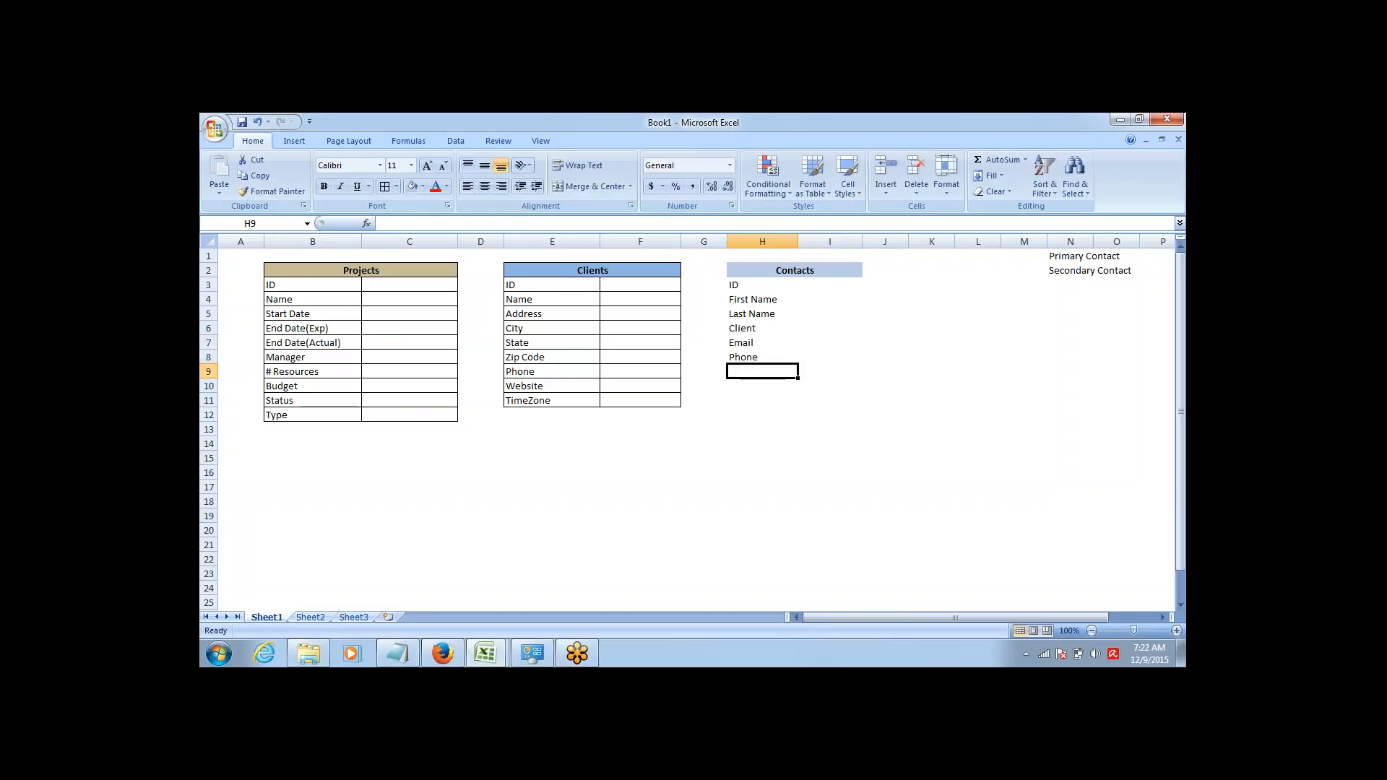
Complete the Contacts list with the fields Fax in H9 and Title in H10.
{"action": "type", "text": "Faxe"}
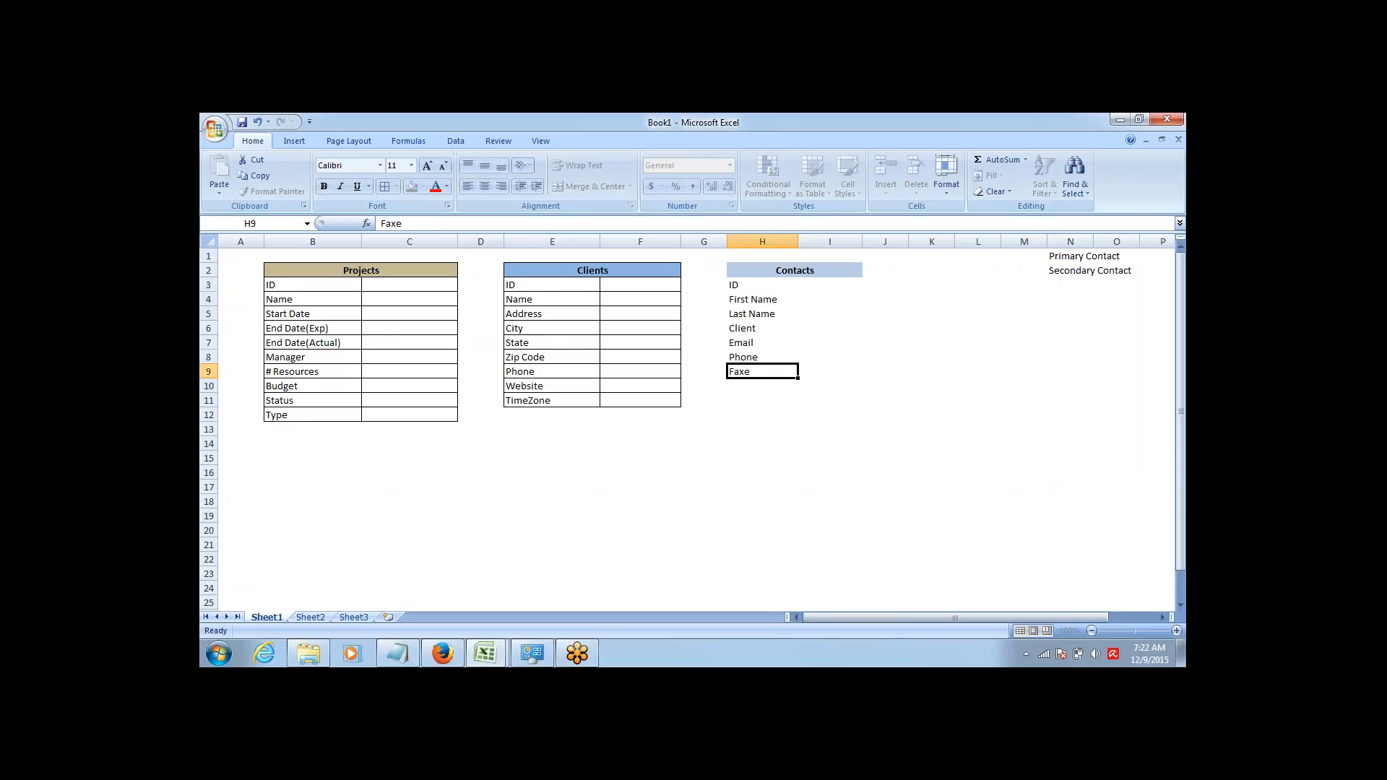
{"action": "key", "text": "Return"}
{"action": "key", "text": "BackSpace"}
{"action": "key", "text": "Up"}
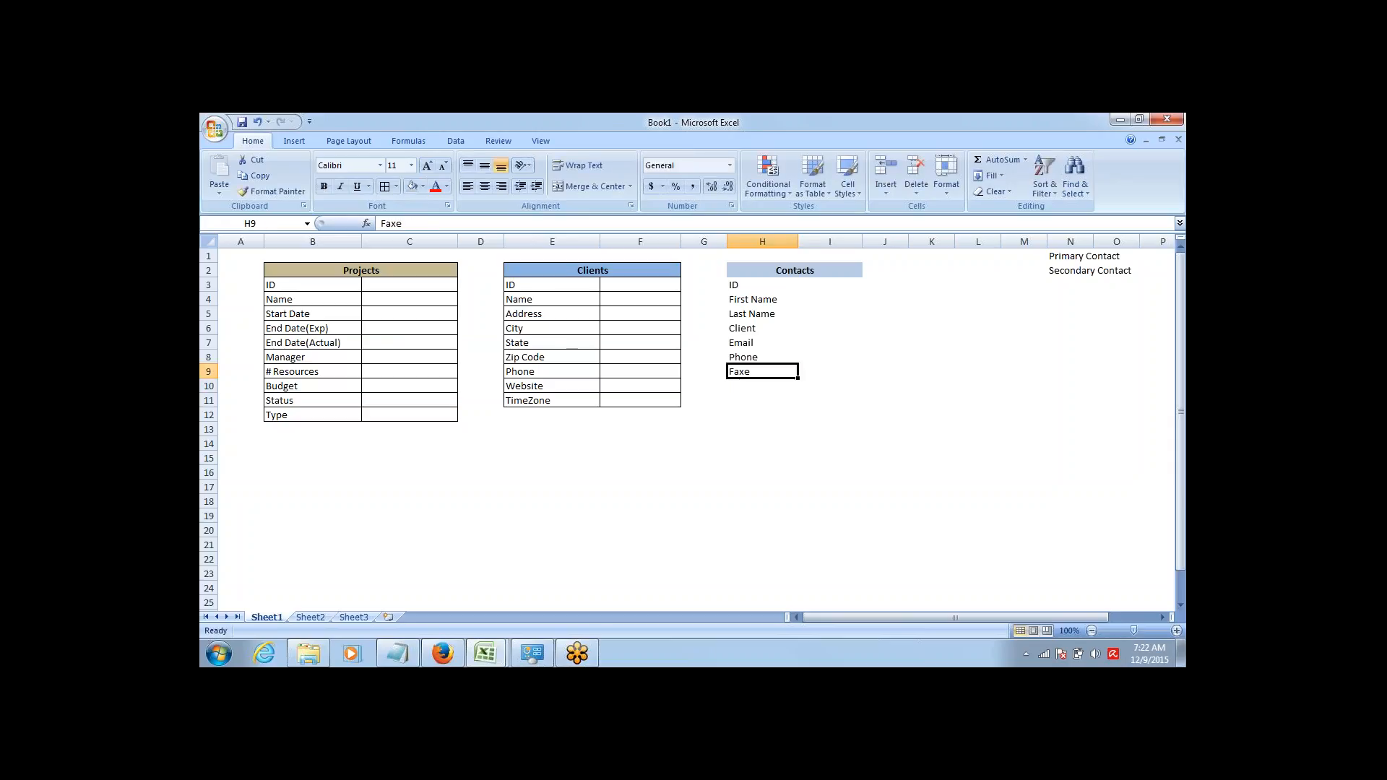
{"action": "key", "text": "F2"}
{"action": "key", "text": "BackSpace"}
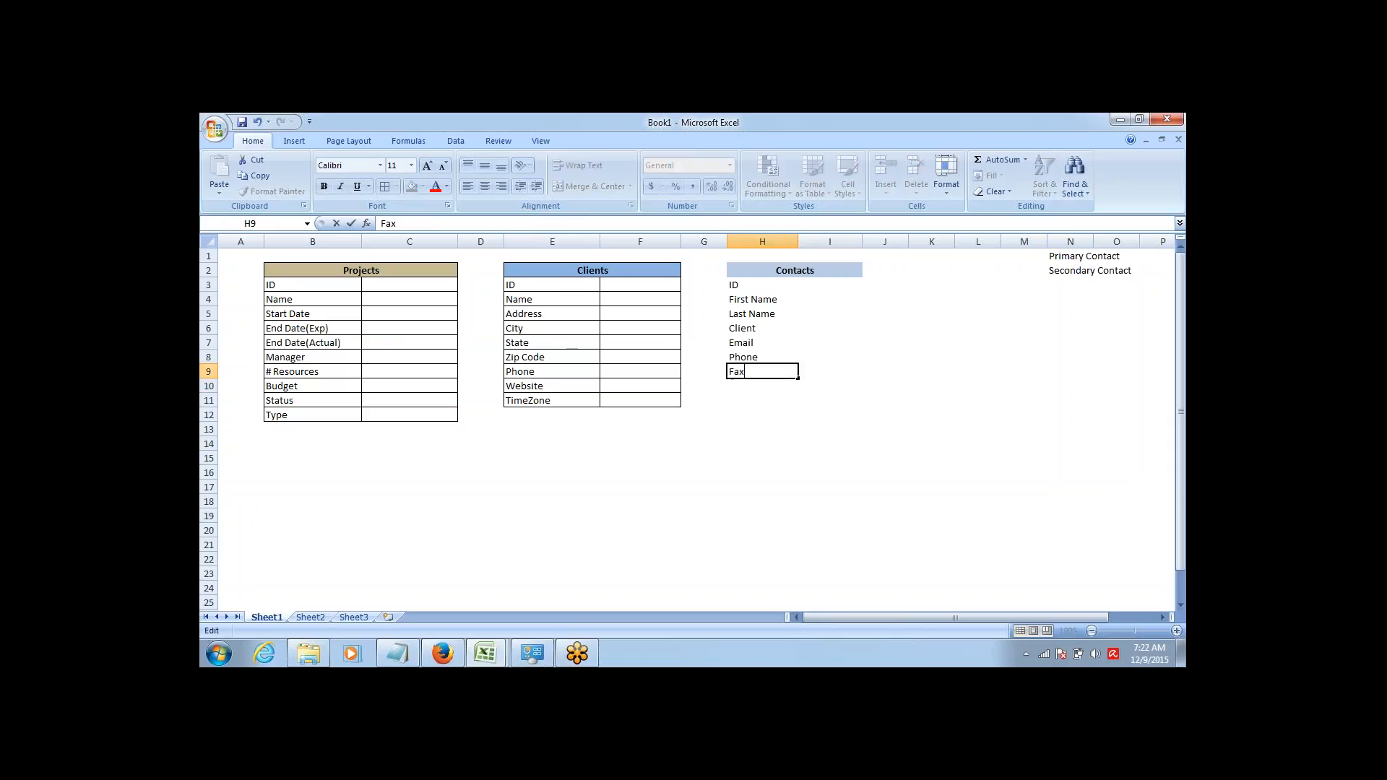
{"action": "key", "text": "Tab"}
{"action": "key", "text": "Return"}
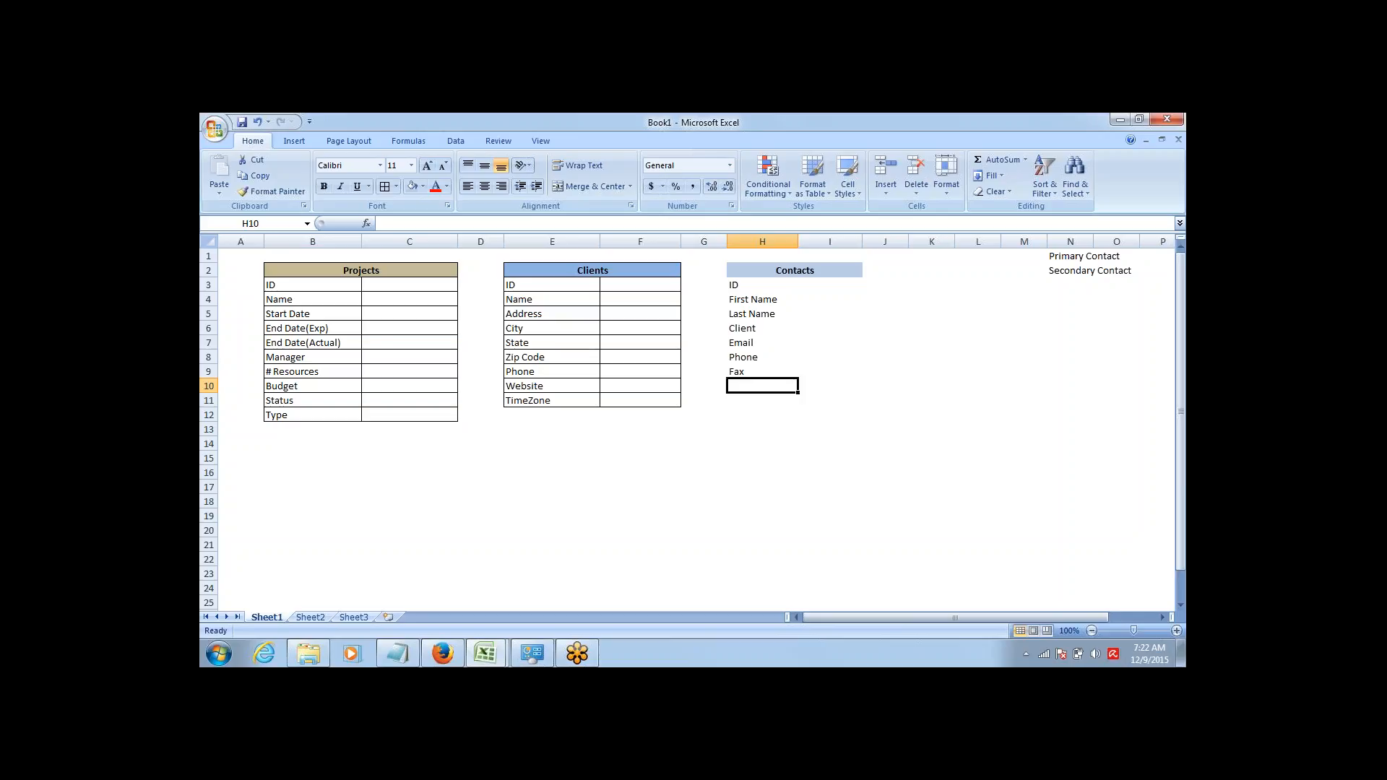
{"action": "type", "text": "T"}
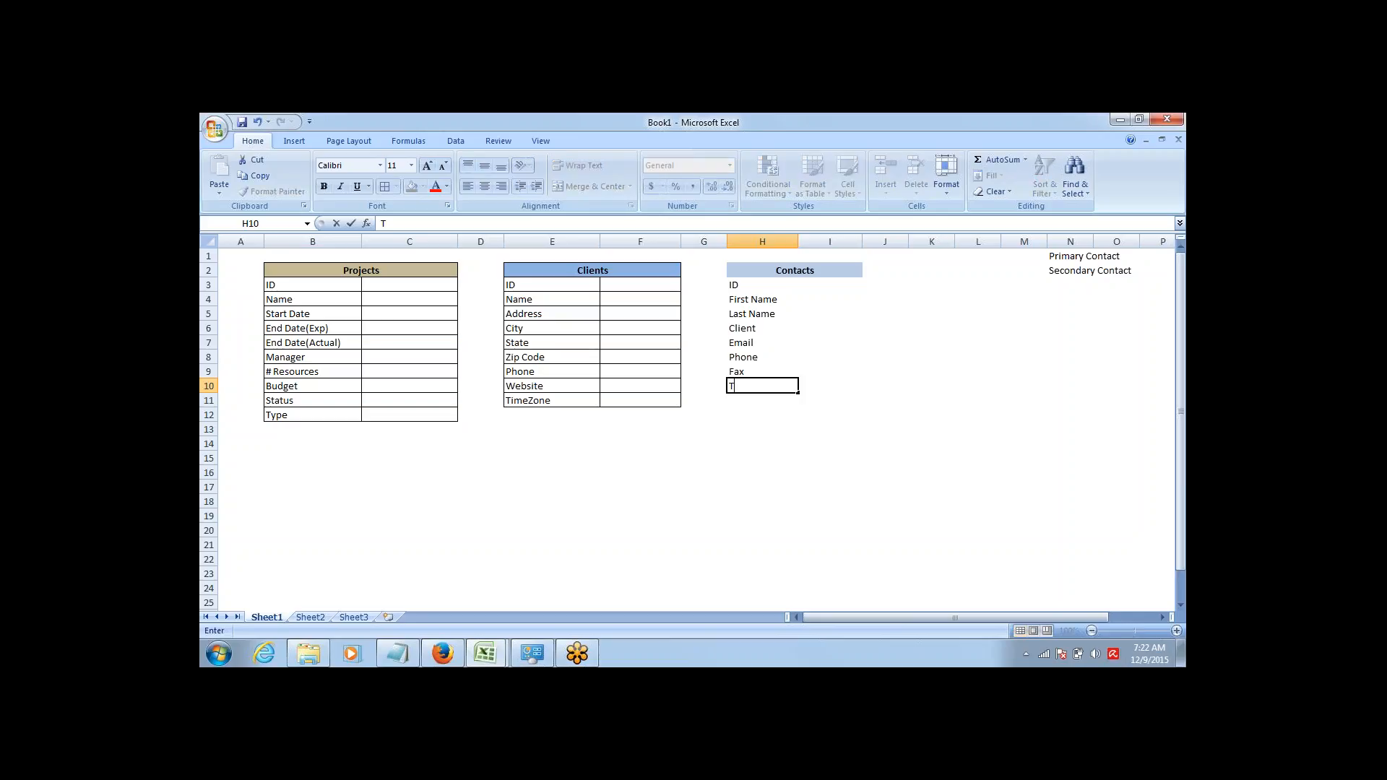
{"action": "type", "text": "itle"}
Apply all borders to the Contacts table H2:I10 and widen columns H and I.
{"action": "key", "text": "shift+Right"}
{"action": "key", "text": "Down"}
{"action": "key", "text": "Up"}
{"action": "key", "text": "ctrl+Up"}
{"action": "key", "text": "ctrl+shift+Down"}
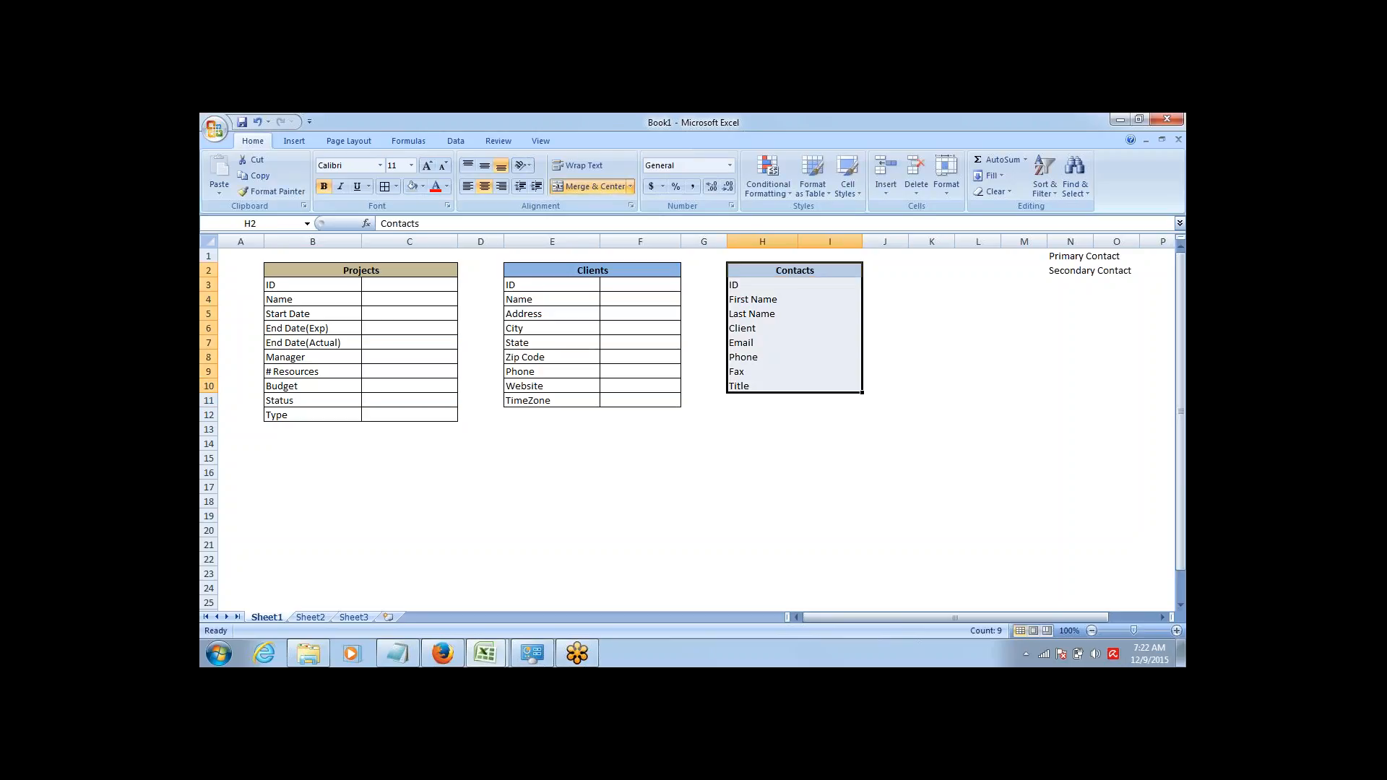
{"action": "left_click", "coordinate": [383, 191]}
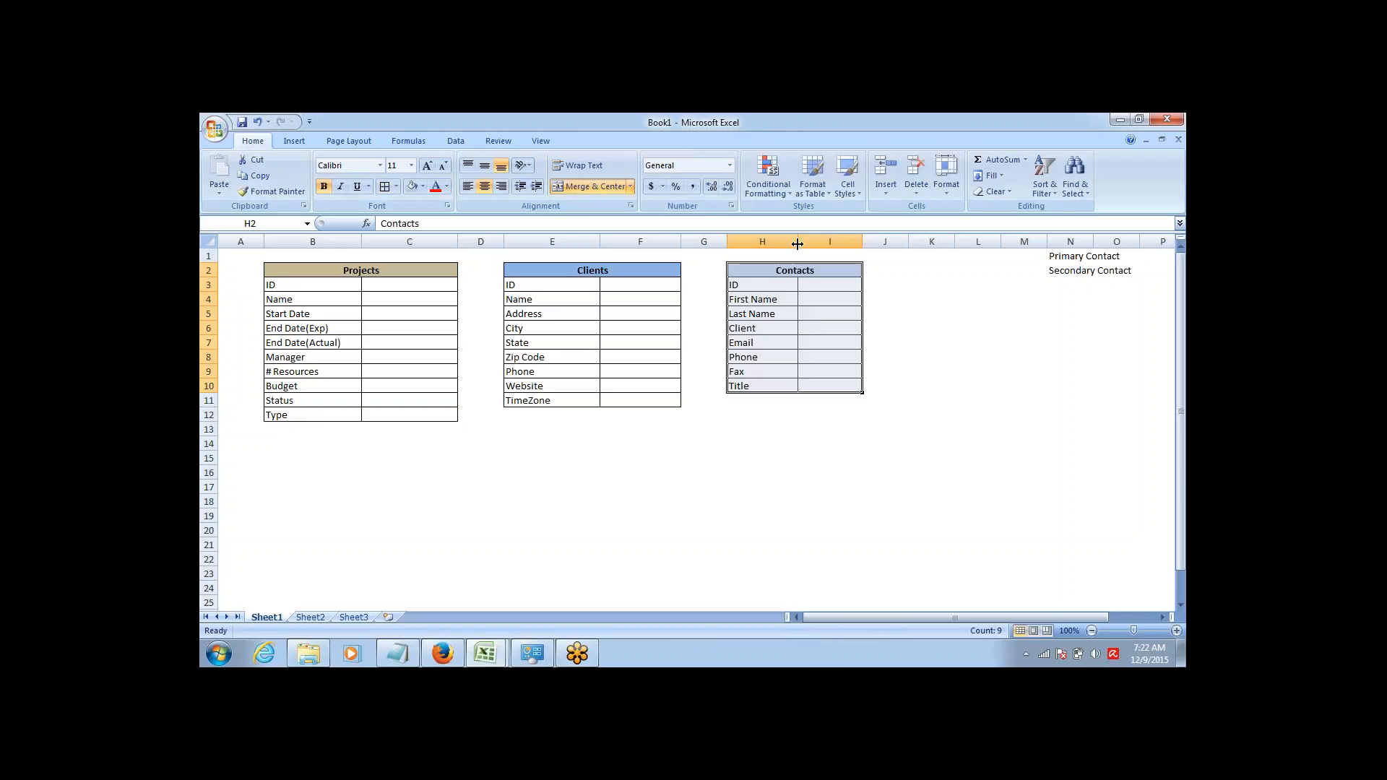
{"action": "left_click_drag", "start_coordinate": [798, 245], "coordinate": [934, 242]}
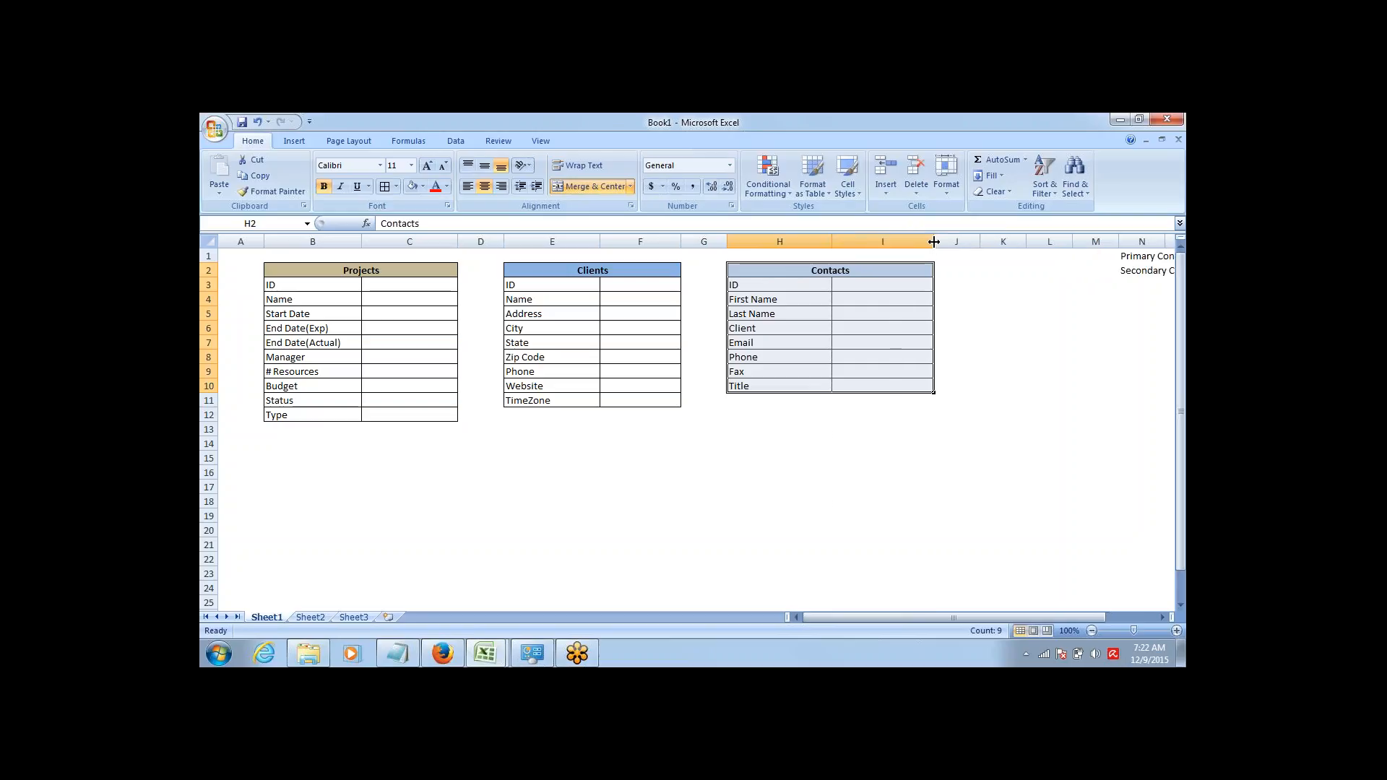
{"action": "left_click", "coordinate": [888, 359]}
{"action": "key", "text": "Left"}
{"action": "key", "text": "Left"}
{"action": "key", "text": "Left"}
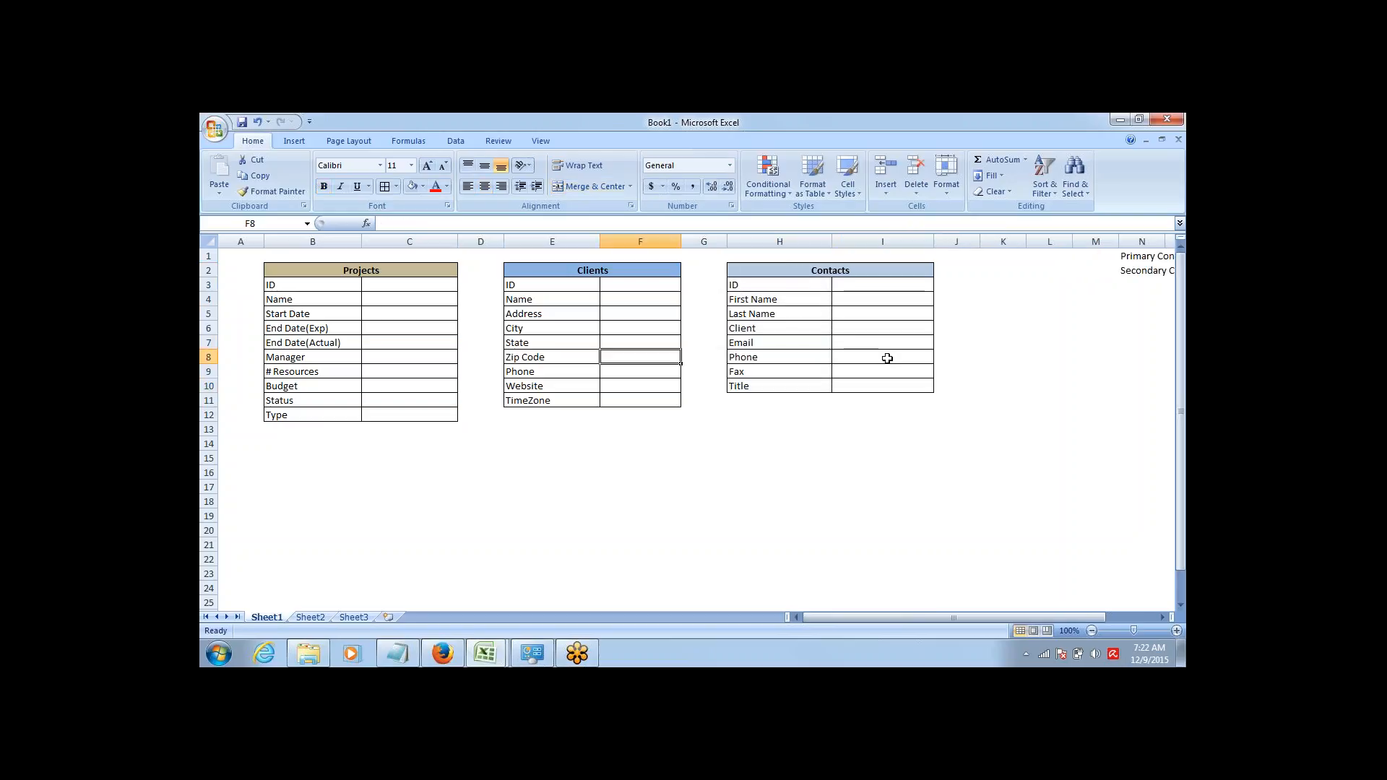
{"action": "key", "text": "Home"}
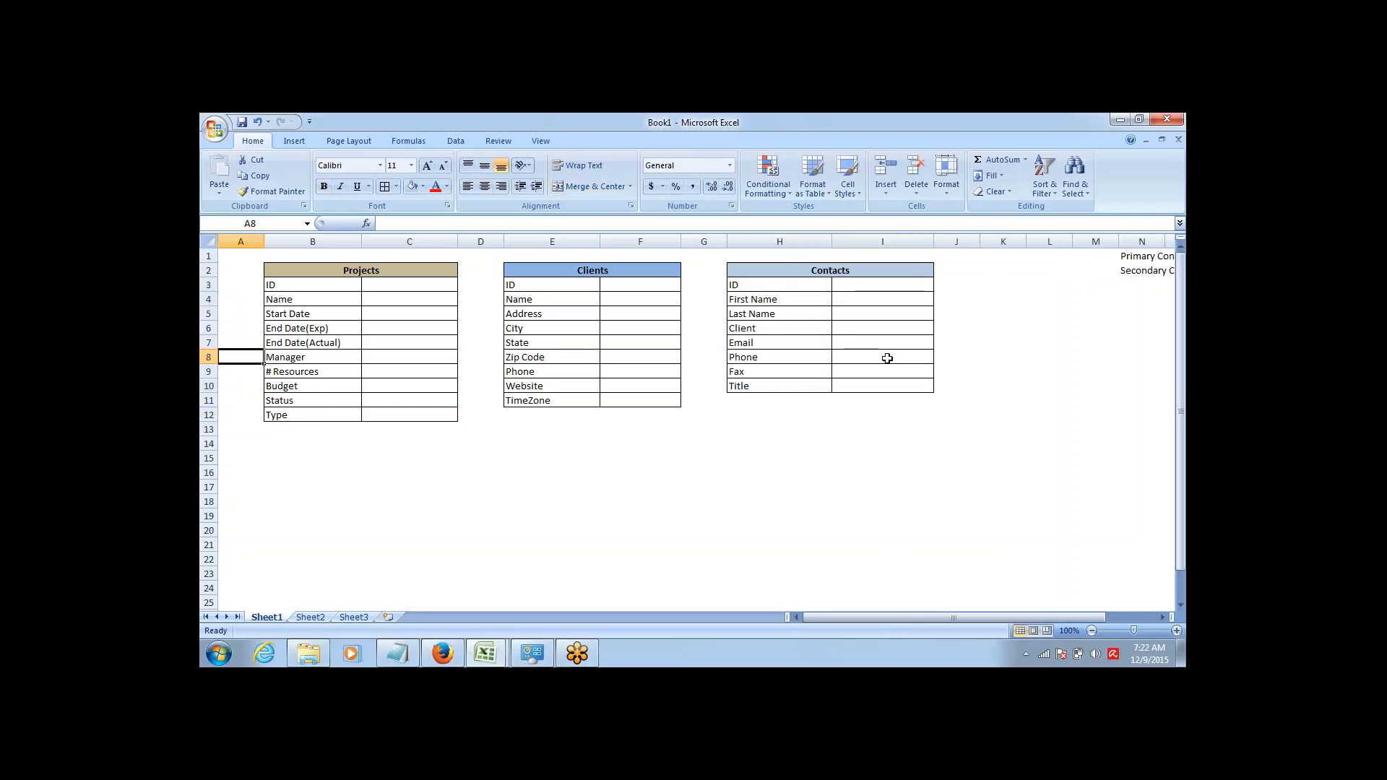
{"action": "key", "text": "Right"}
{"action": "key", "text": "Down"}
{"action": "key", "text": "Right"}
{"action": "key", "text": "Right"}
{"action": "key", "text": "Right"}
{"action": "key", "text": "Right"}
{"action": "key", "text": "Right"}
{"action": "key", "text": "Right"}
{"action": "key", "text": "Right"}
{"action": "key", "text": "Right"}
{"action": "key", "text": "Right"}
{"action": "key", "text": "Right"}
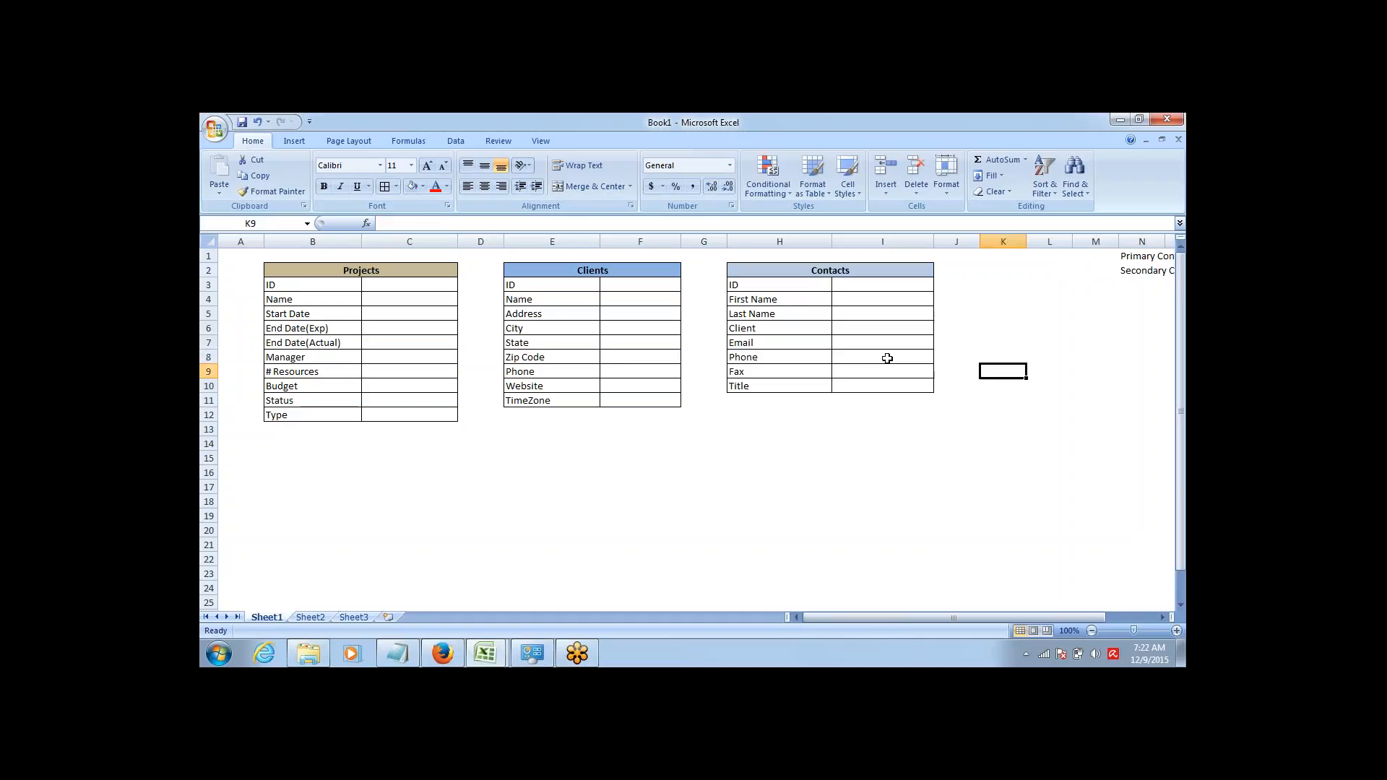
Add a Client field below Type in the Projects table, in cell B13.
{"action": "key", "text": "Left"}
{"action": "key", "text": "Left"}
{"action": "key", "text": "Left"}
{"action": "key", "text": "Left"}
{"action": "key", "text": "Left"}
{"action": "key", "text": "Left"}
{"action": "key", "text": "Left"}
{"action": "key", "text": "Left"}
{"action": "key", "text": "Left"}
{"action": "key", "text": "Left"}
{"action": "key", "text": "Left"}
{"action": "key", "text": "Right"}
{"action": "key", "text": "Down"}
{"action": "key", "text": "Down"}
{"action": "key", "text": "Down"}
{"action": "key", "text": "Down"}
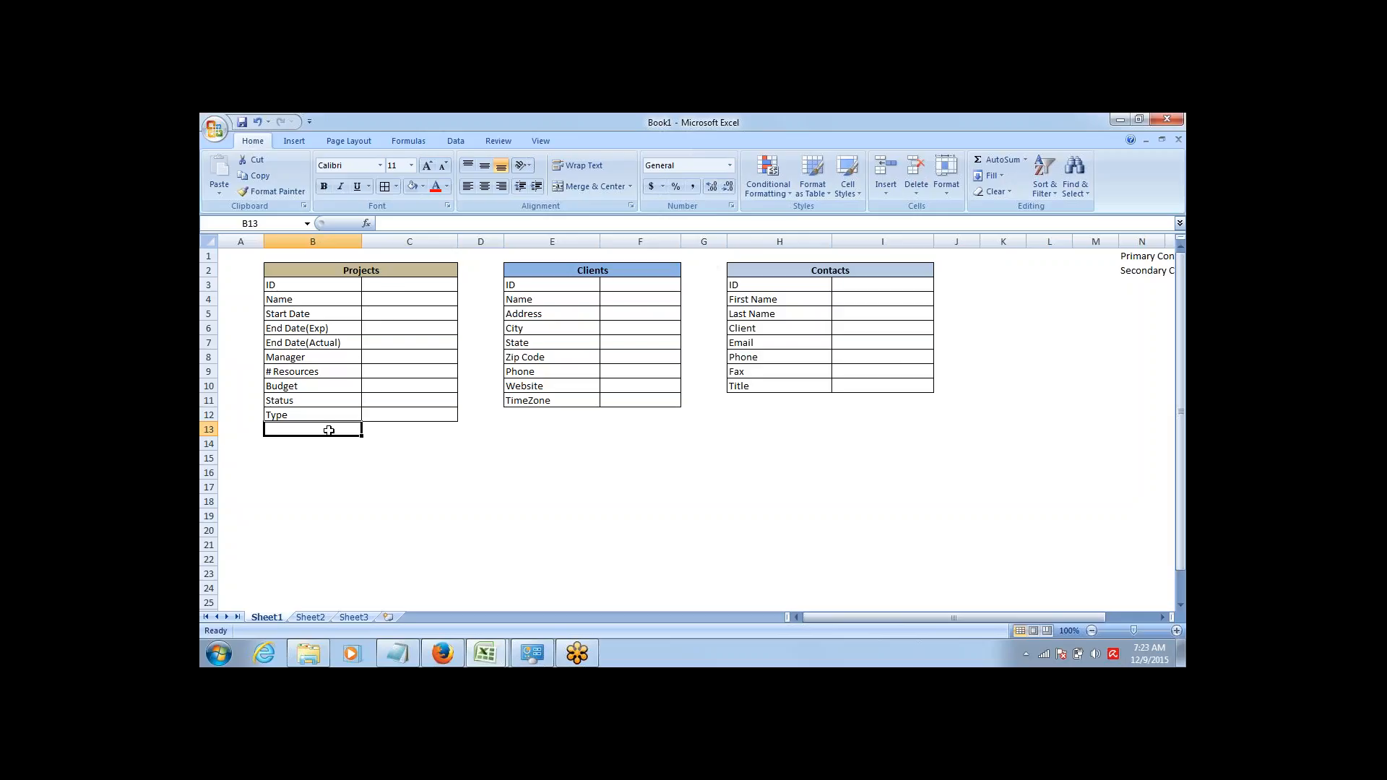
{"action": "type", "text": "Cl"}
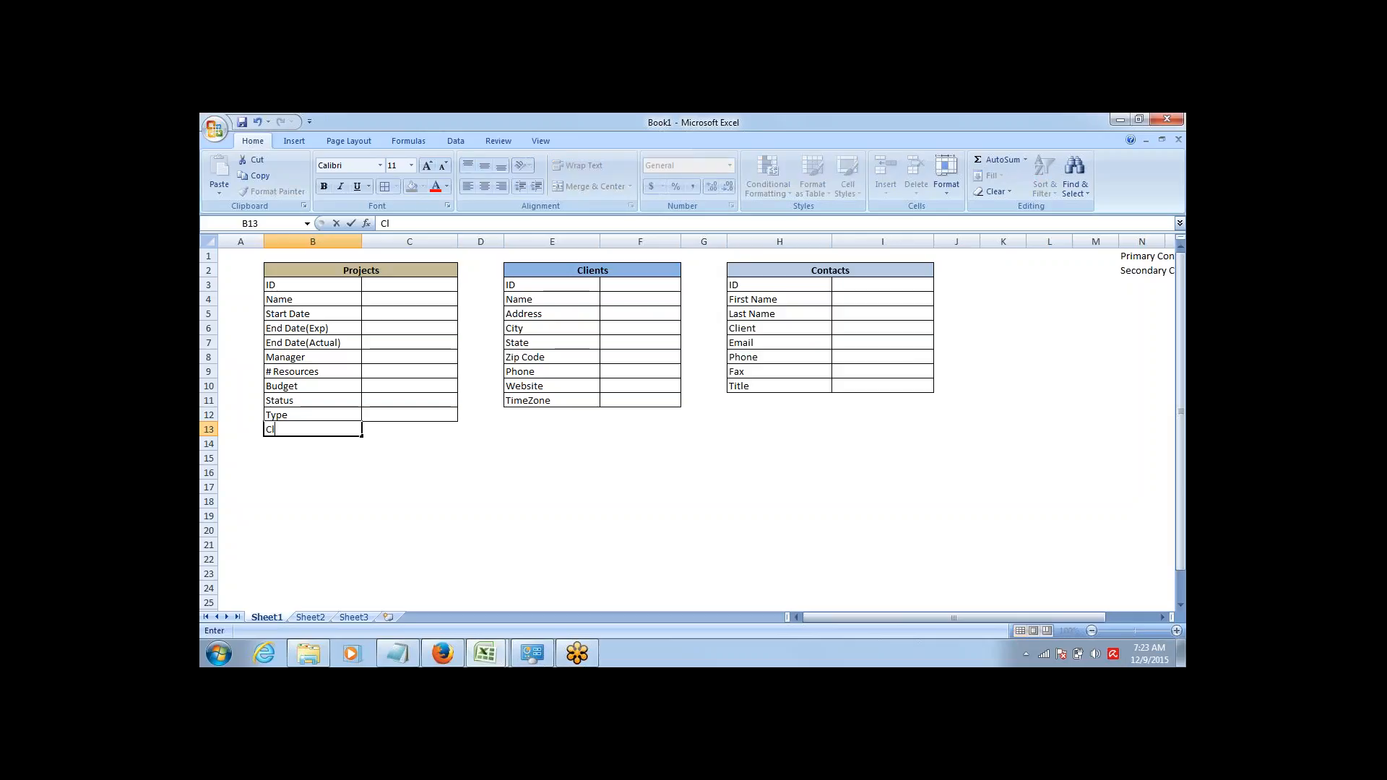
{"action": "type", "text": "ient"}
{"action": "key", "text": "Right"}
Copy the bordered format of the Type cell B12 to the new Client row B13:C13 with Format Painter.
{"action": "key", "text": "Left"}
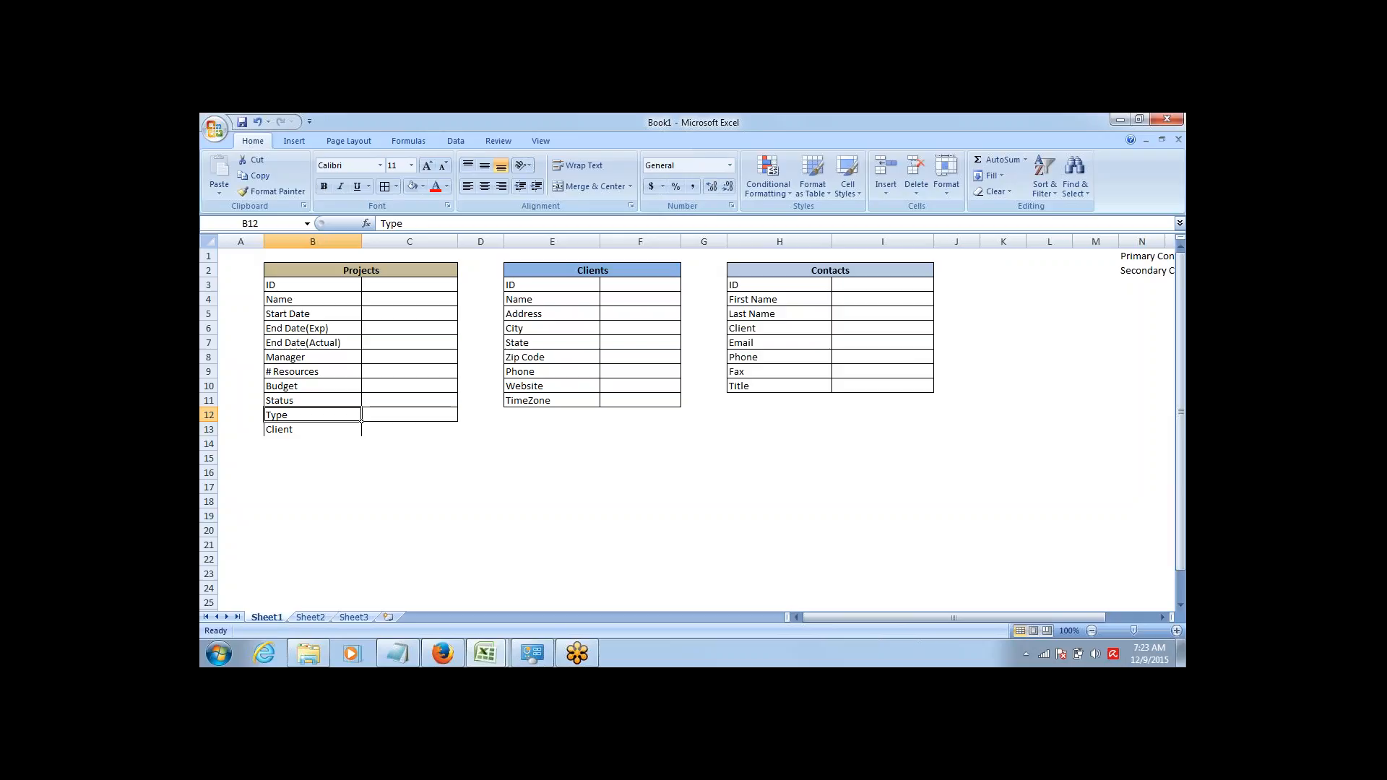
{"action": "left_click", "coordinate": [284, 194]}
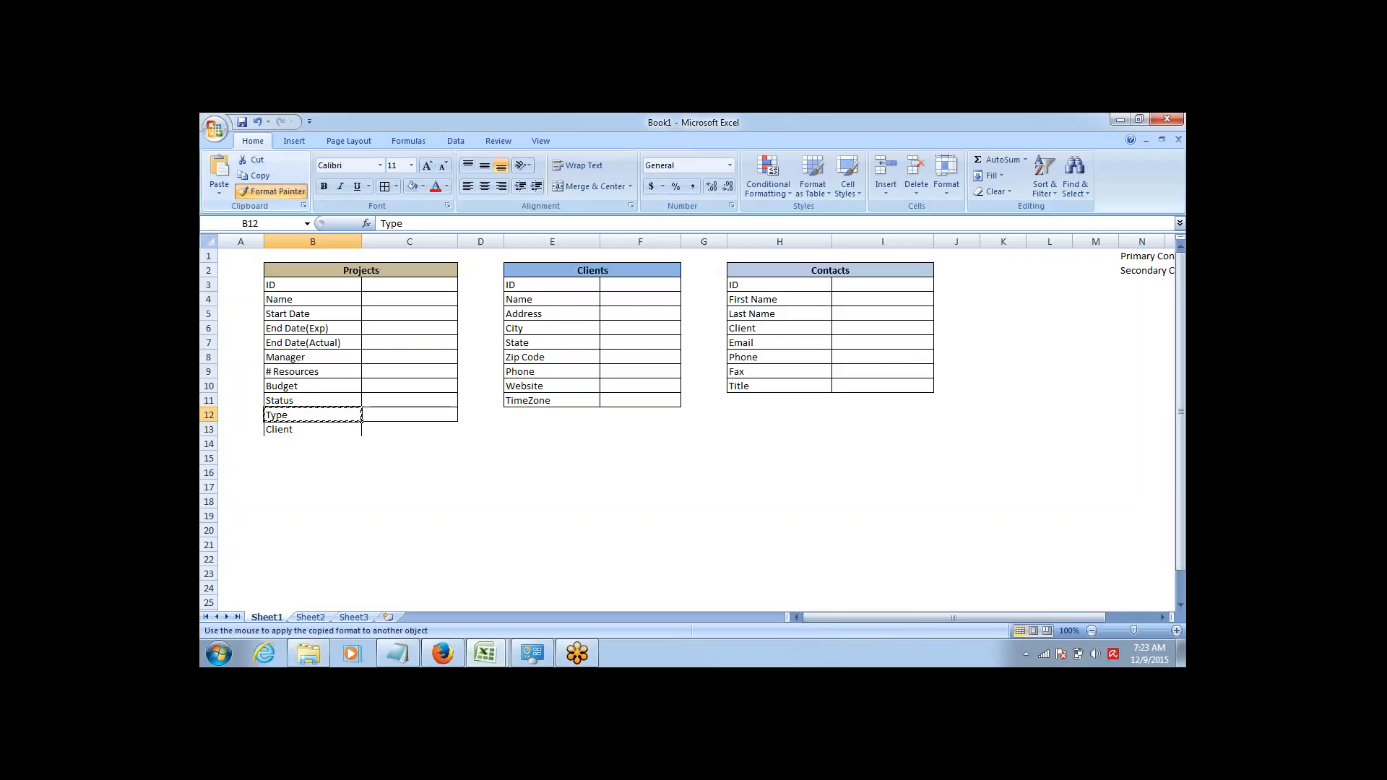
{"action": "left_click", "coordinate": [359, 430]}
{"action": "left_click_drag", "start_coordinate": [359, 430], "coordinate": [402, 428]}
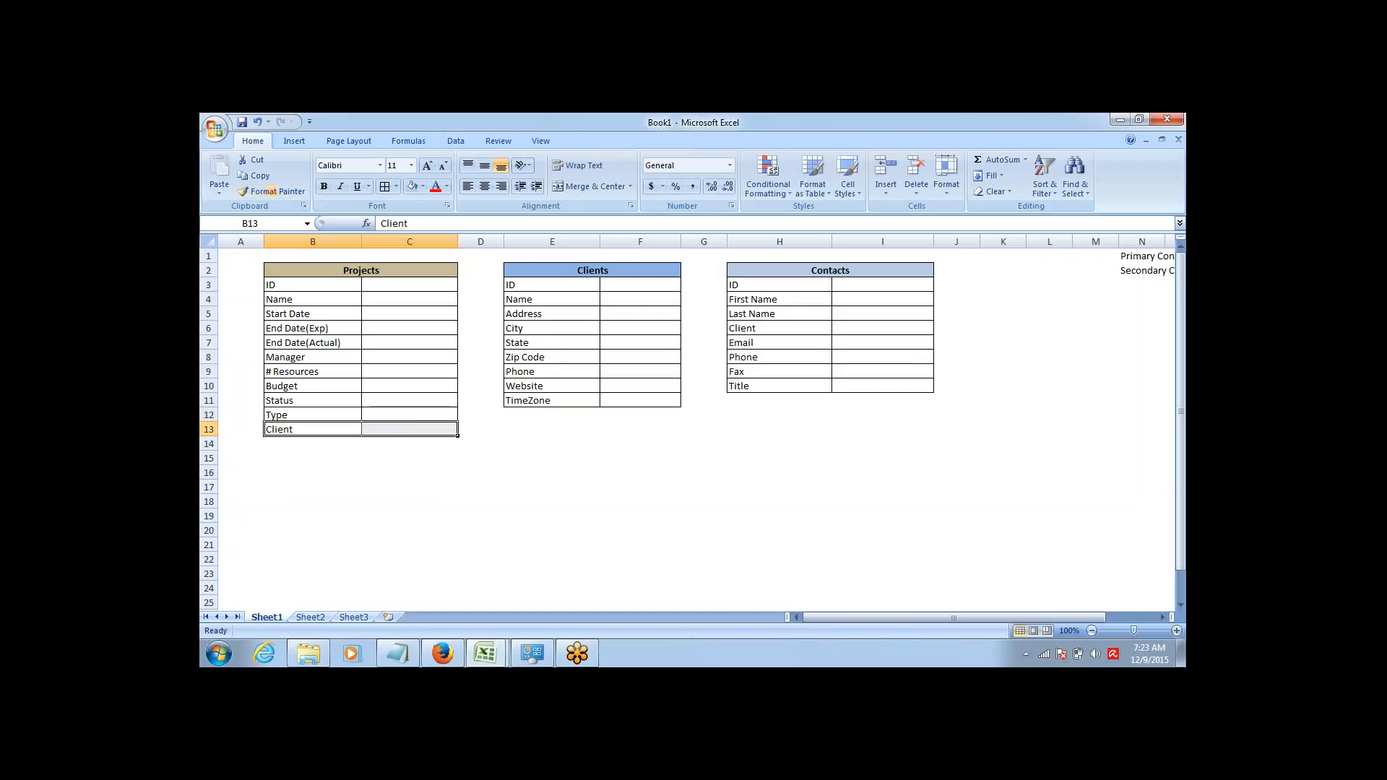
{"action": "left_click", "coordinate": [483, 428]}
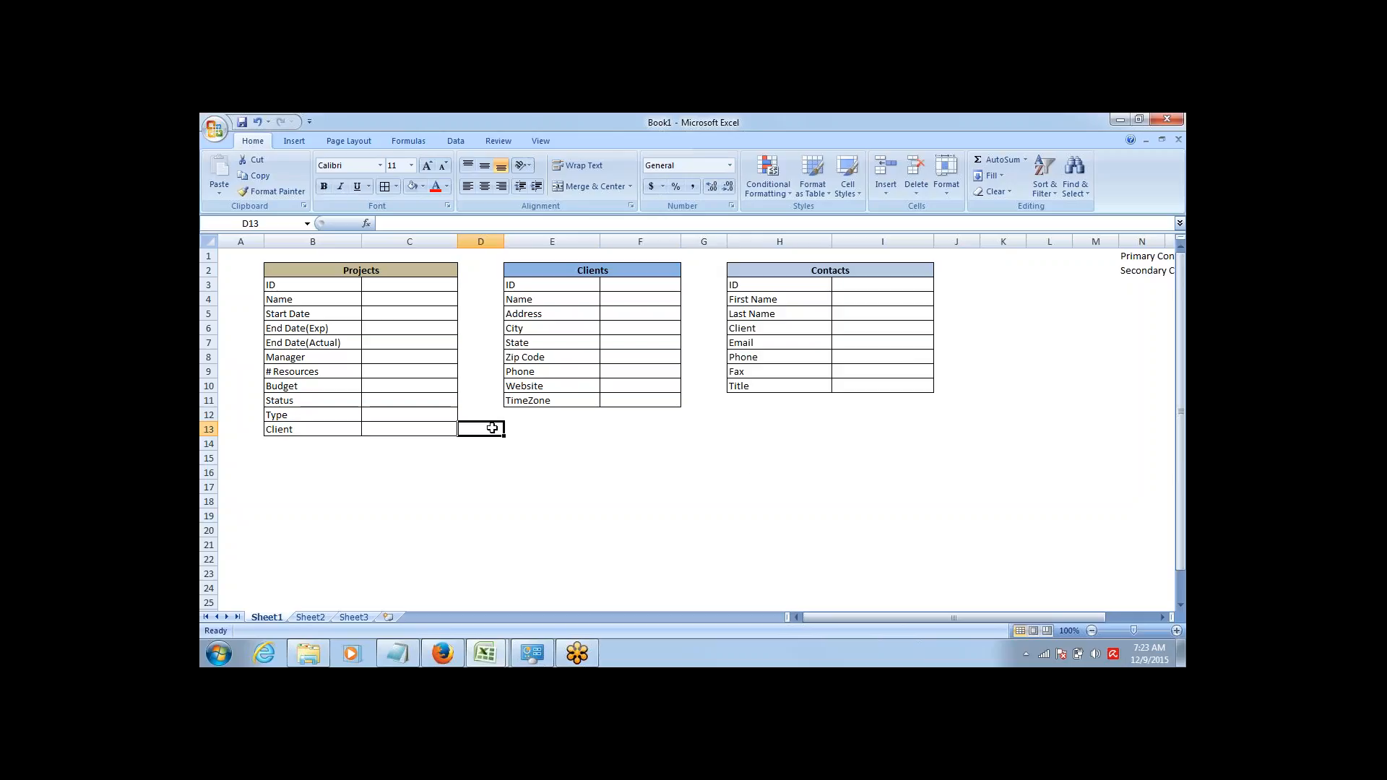
{"action": "left_click", "coordinate": [797, 419]}
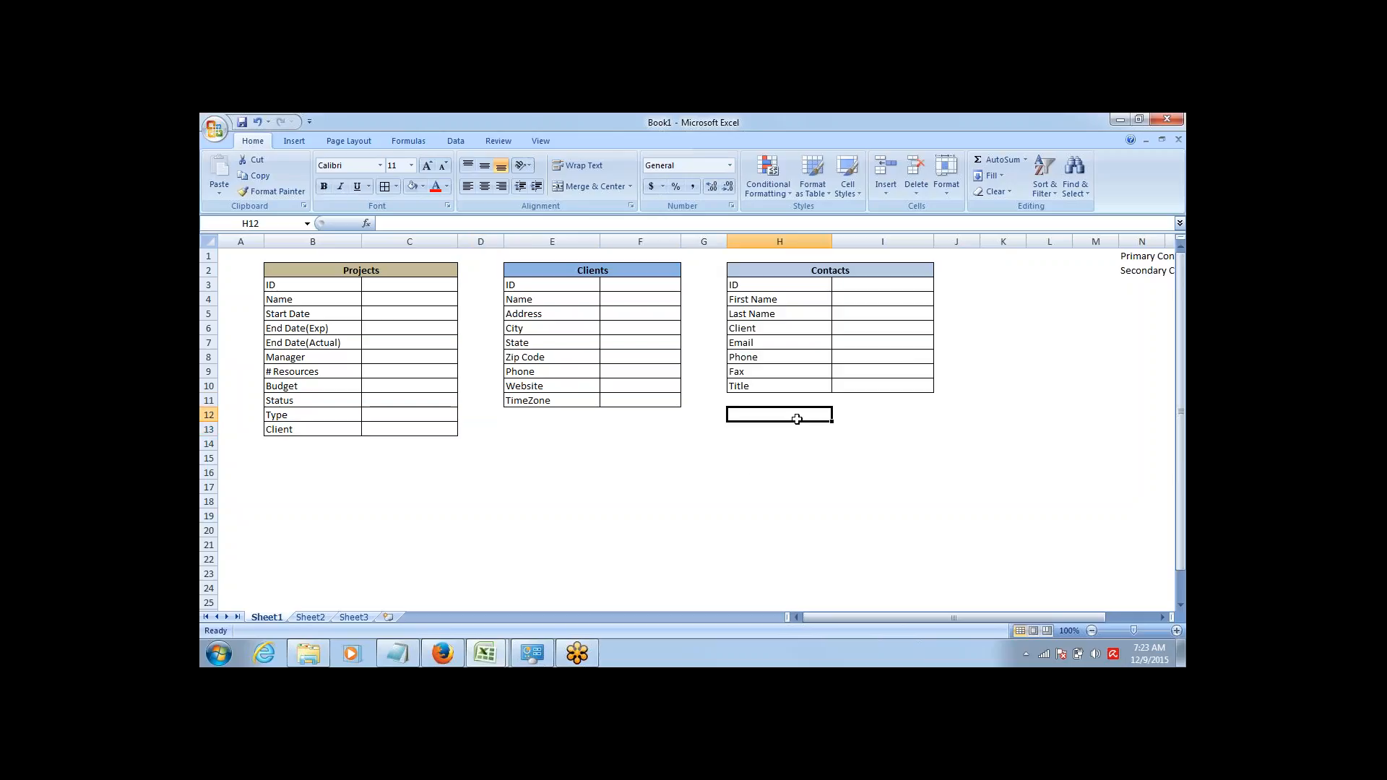
{"action": "key", "text": "Up"}
{"action": "key", "text": "Up"}
{"action": "key", "text": "Up"}
{"action": "key", "text": "Up"}
{"action": "key", "text": "Up"}
{"action": "key", "text": "Up"}
{"action": "key", "text": "Up"}
{"action": "key", "text": "Up"}
{"action": "key", "text": "Up"}
{"action": "key", "text": "Up"}
{"action": "key", "text": "Up"}
{"action": "key", "text": "Down"}
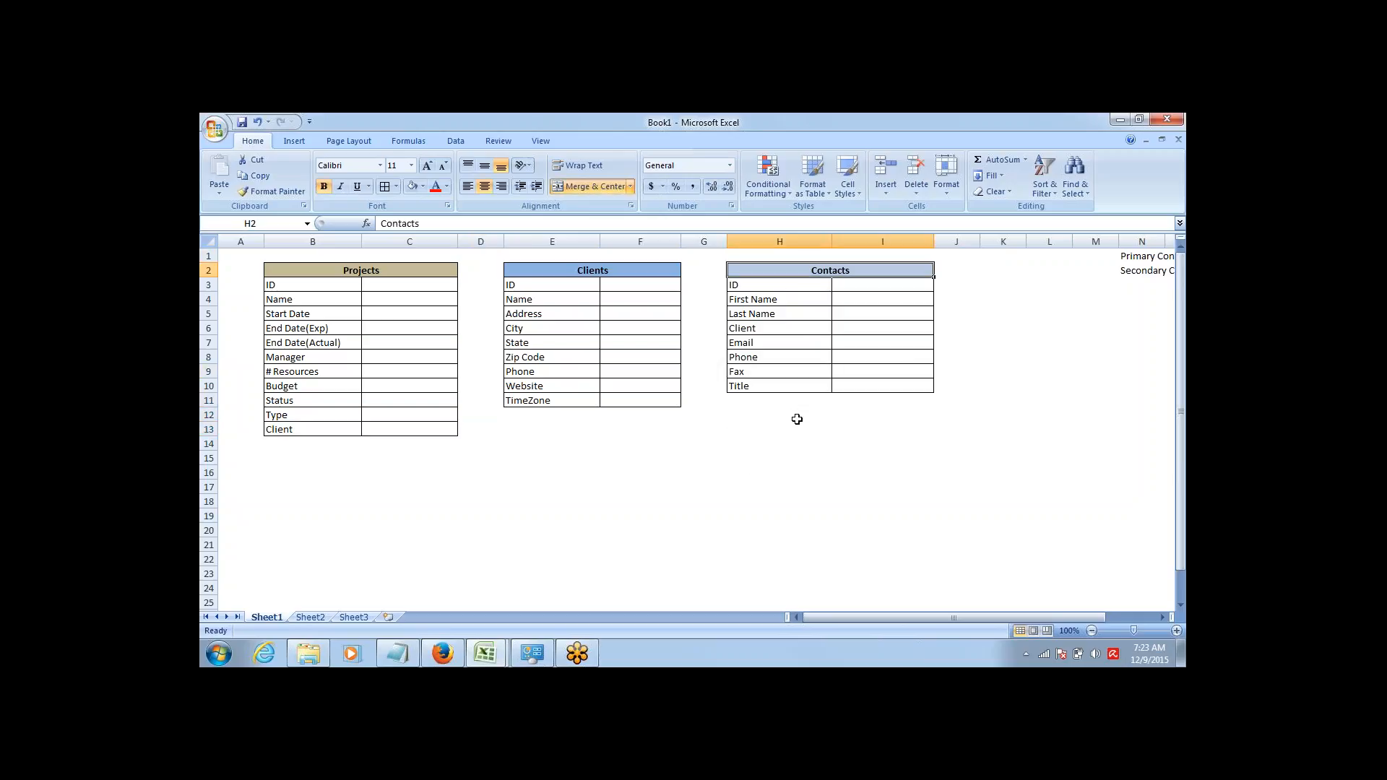
Widen column E of the Clients table a little more.
{"action": "key", "text": "Left"}
{"action": "key", "text": "Left"}
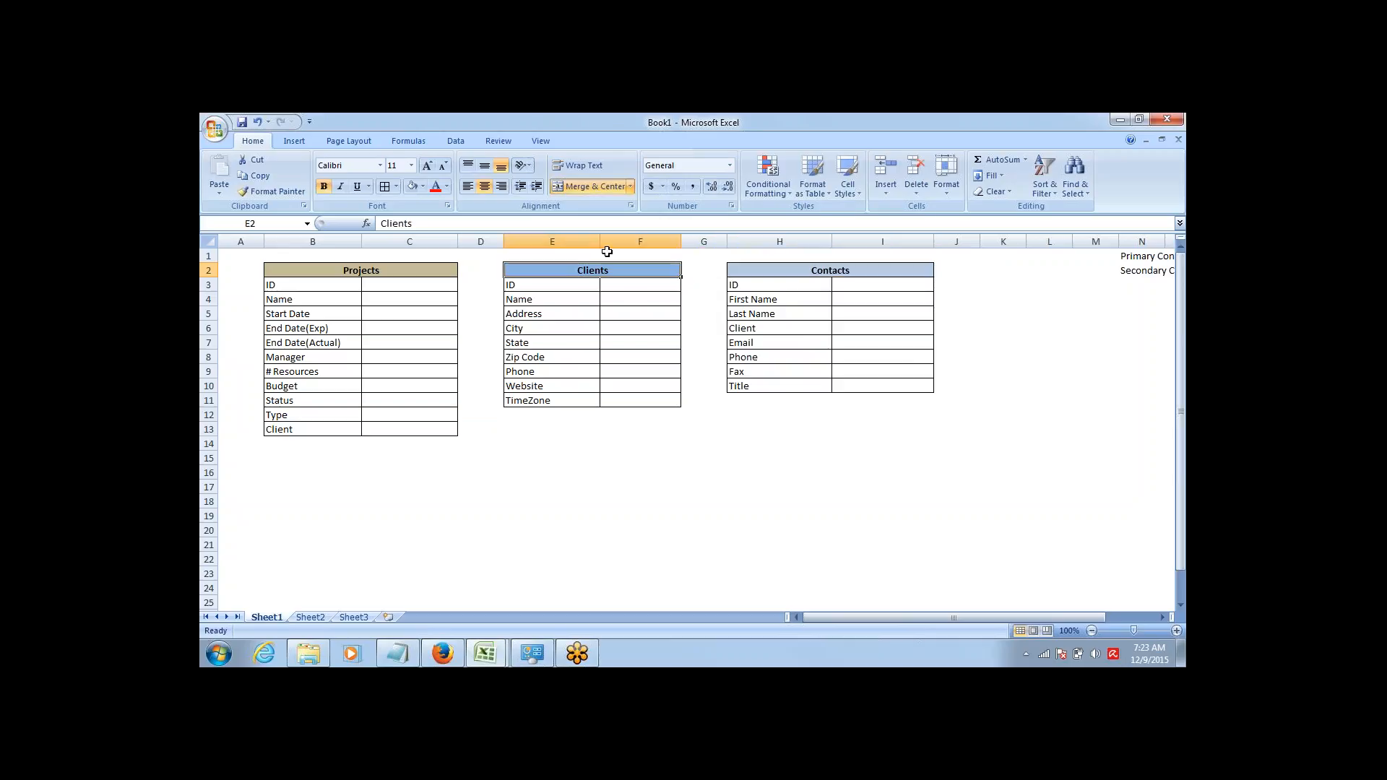
{"action": "left_click_drag", "start_coordinate": [601, 241], "coordinate": [615, 242]}
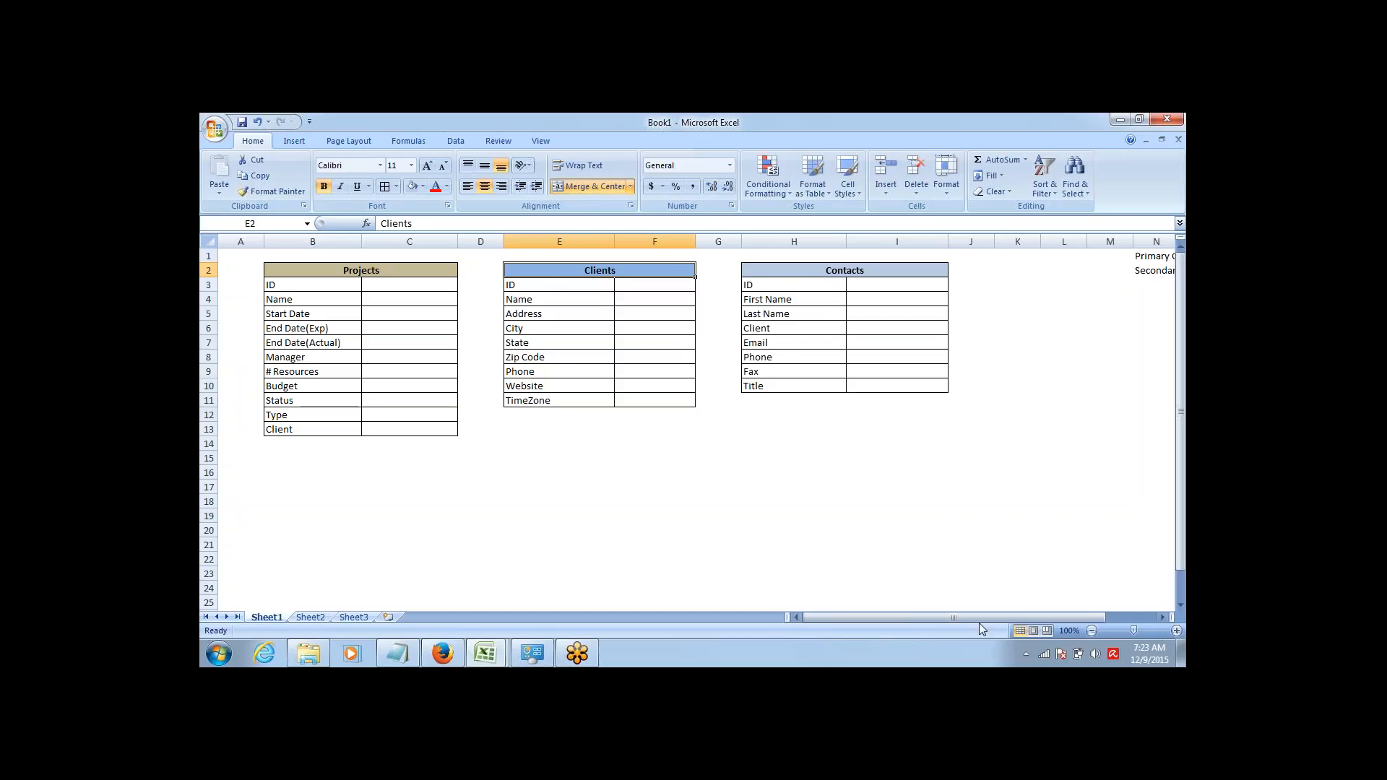
{"action": "left_click", "coordinate": [1092, 631]}
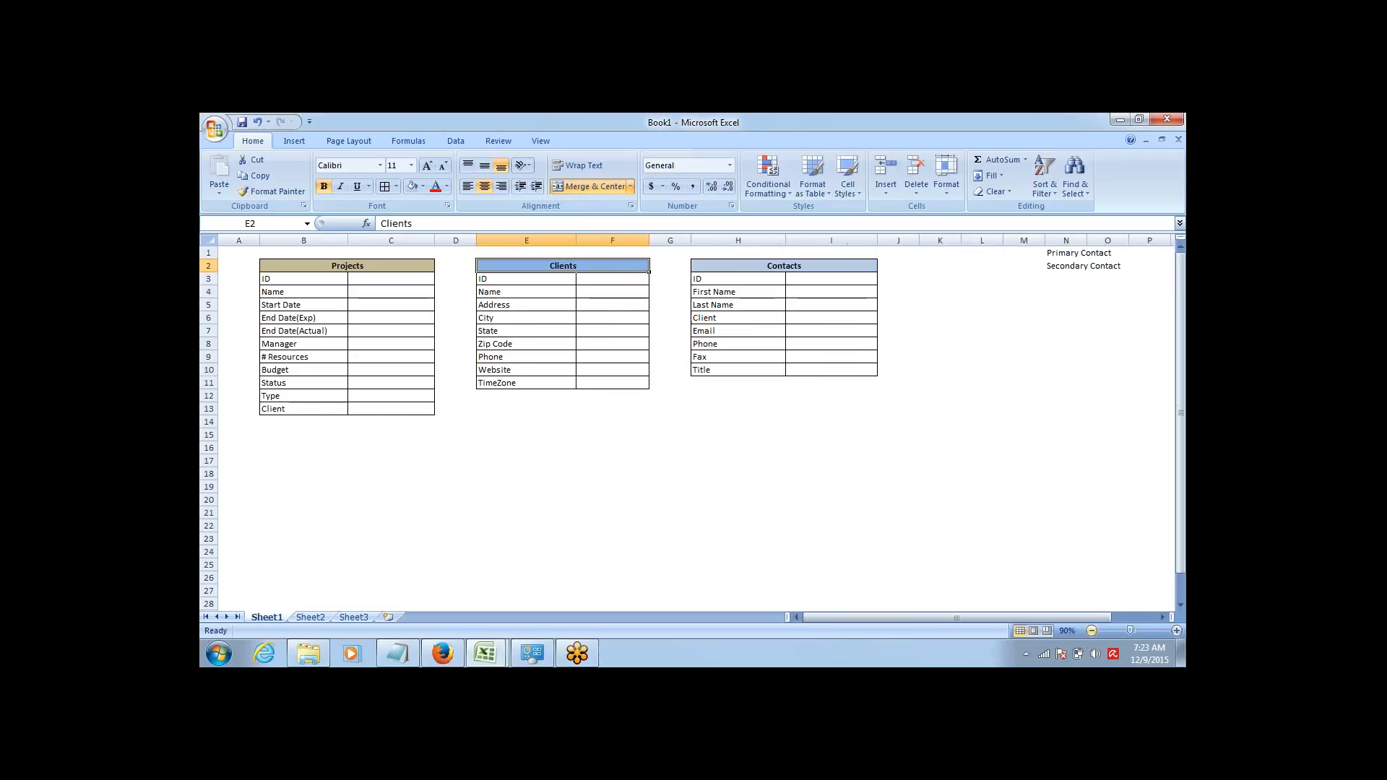
{"action": "left_click", "coordinate": [1177, 631]}
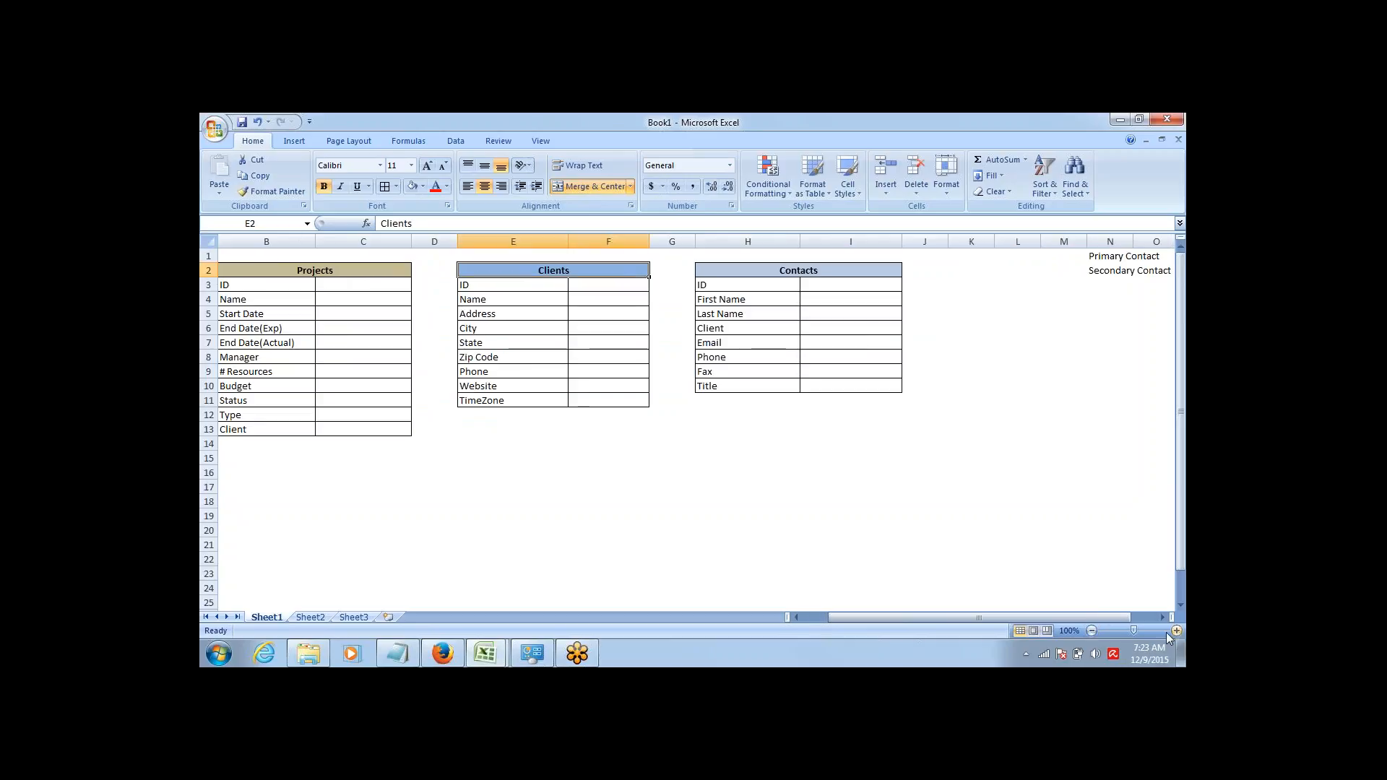
{"action": "left_click_drag", "start_coordinate": [1039, 618], "coordinate": [1010, 618]}
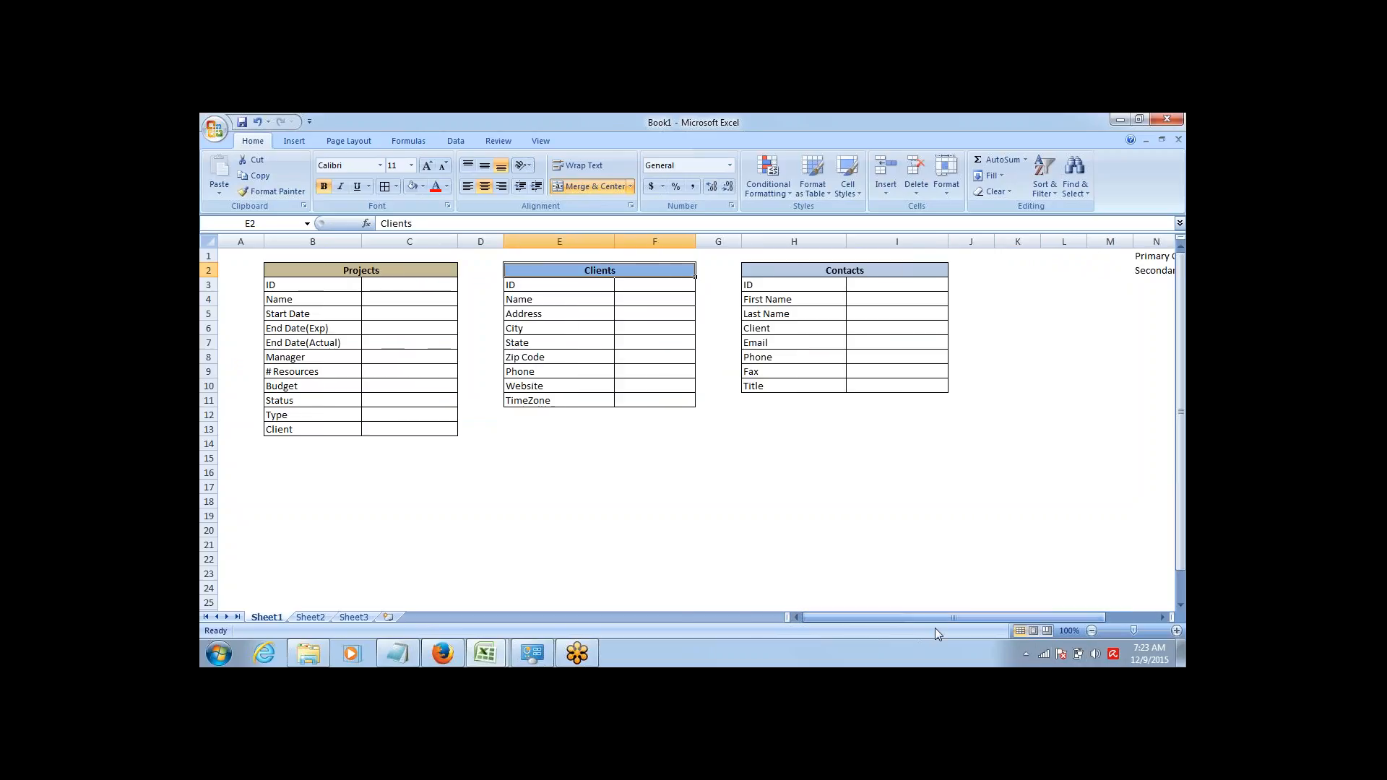
{"action": "left_click", "coordinate": [384, 432]}
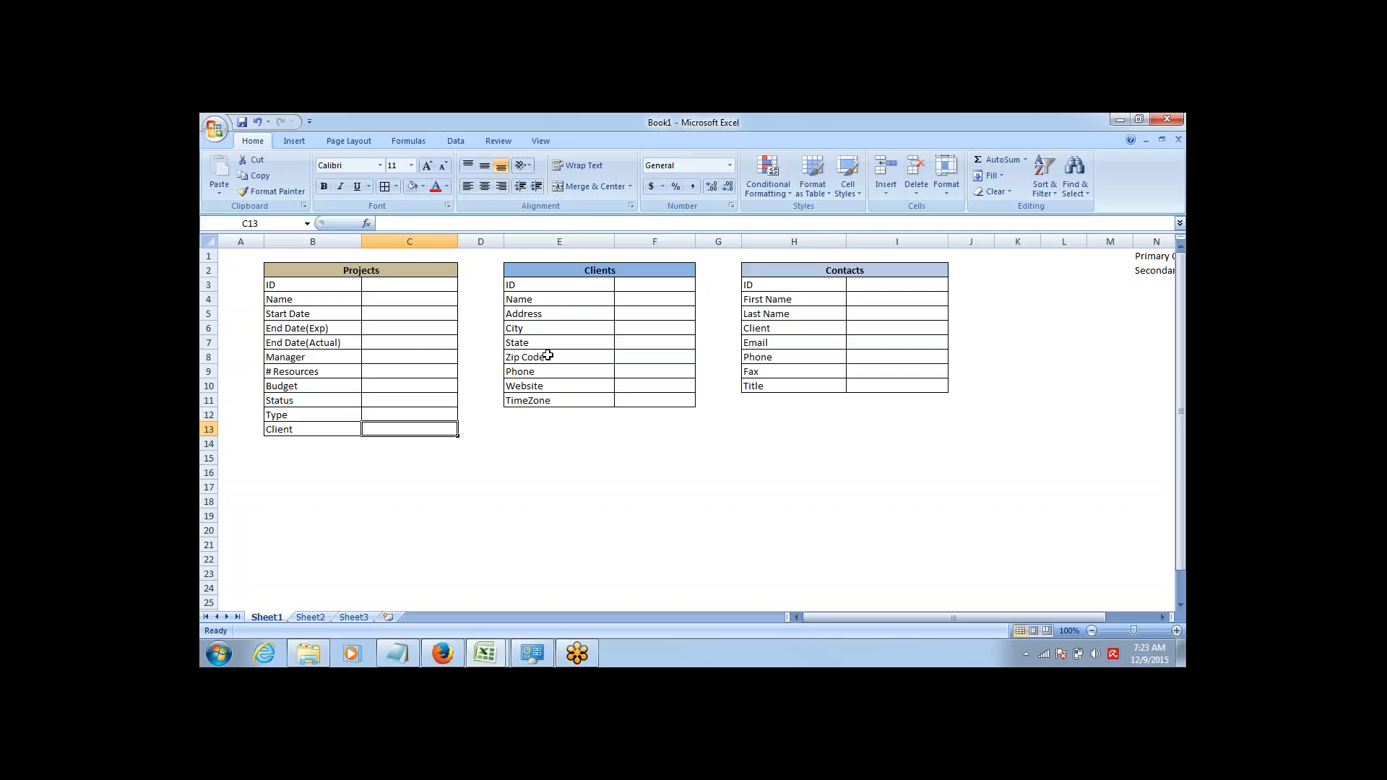
{"action": "left_click", "coordinate": [639, 355]}
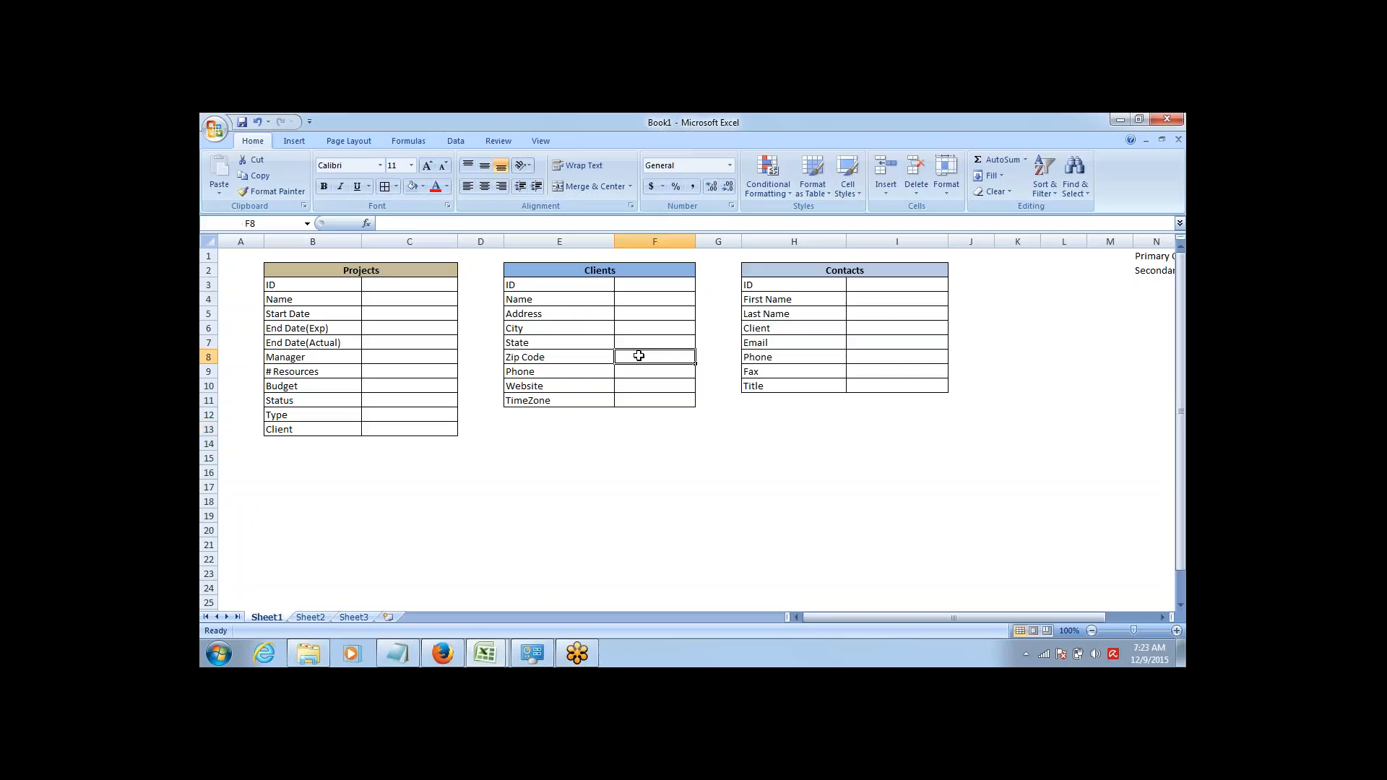
{"action": "key", "text": "Down"}
{"action": "key", "text": "Down"}
{"action": "key", "text": "Down"}
{"action": "key", "text": "Down"}
{"action": "key", "text": "Left"}
{"action": "key", "text": "Left"}
{"action": "key", "text": "Left"}
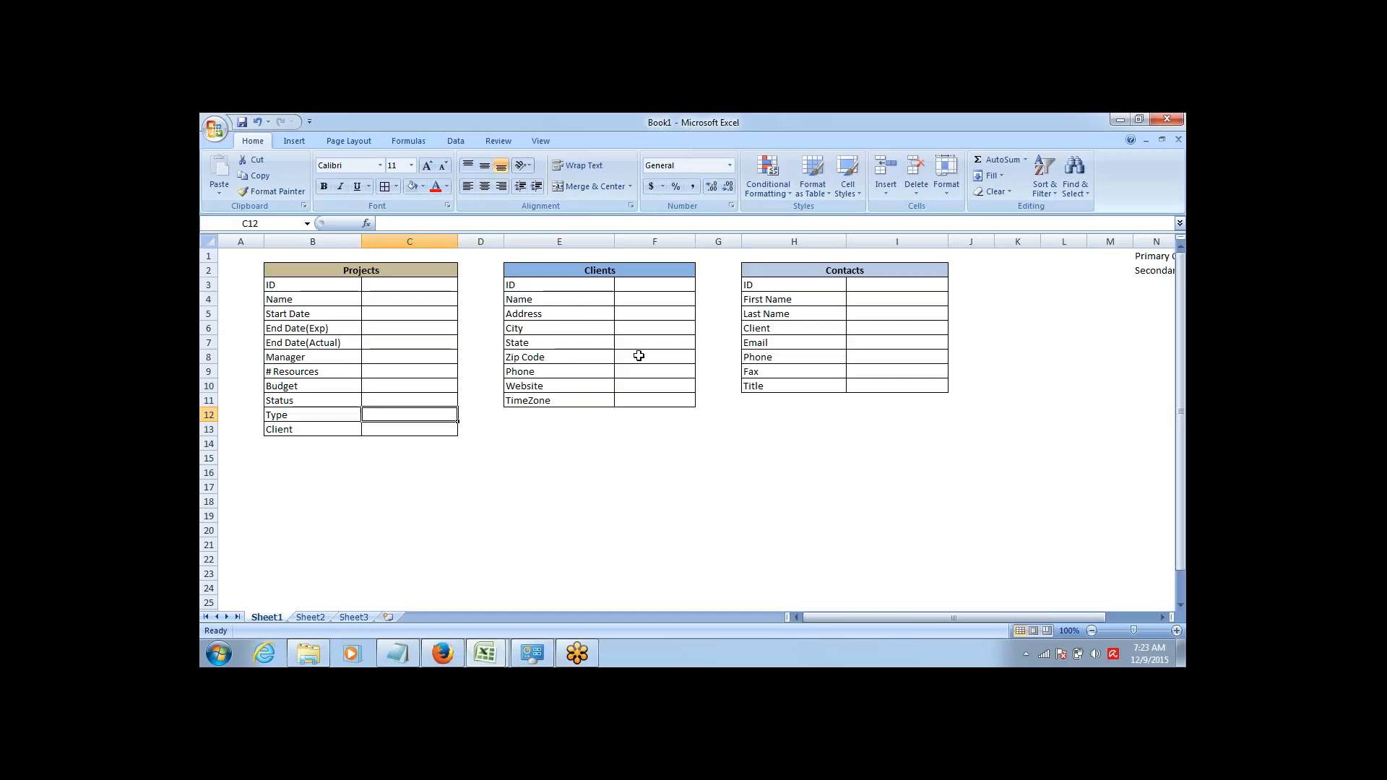
{"action": "key", "text": "Right"}
{"action": "key", "text": "Right"}
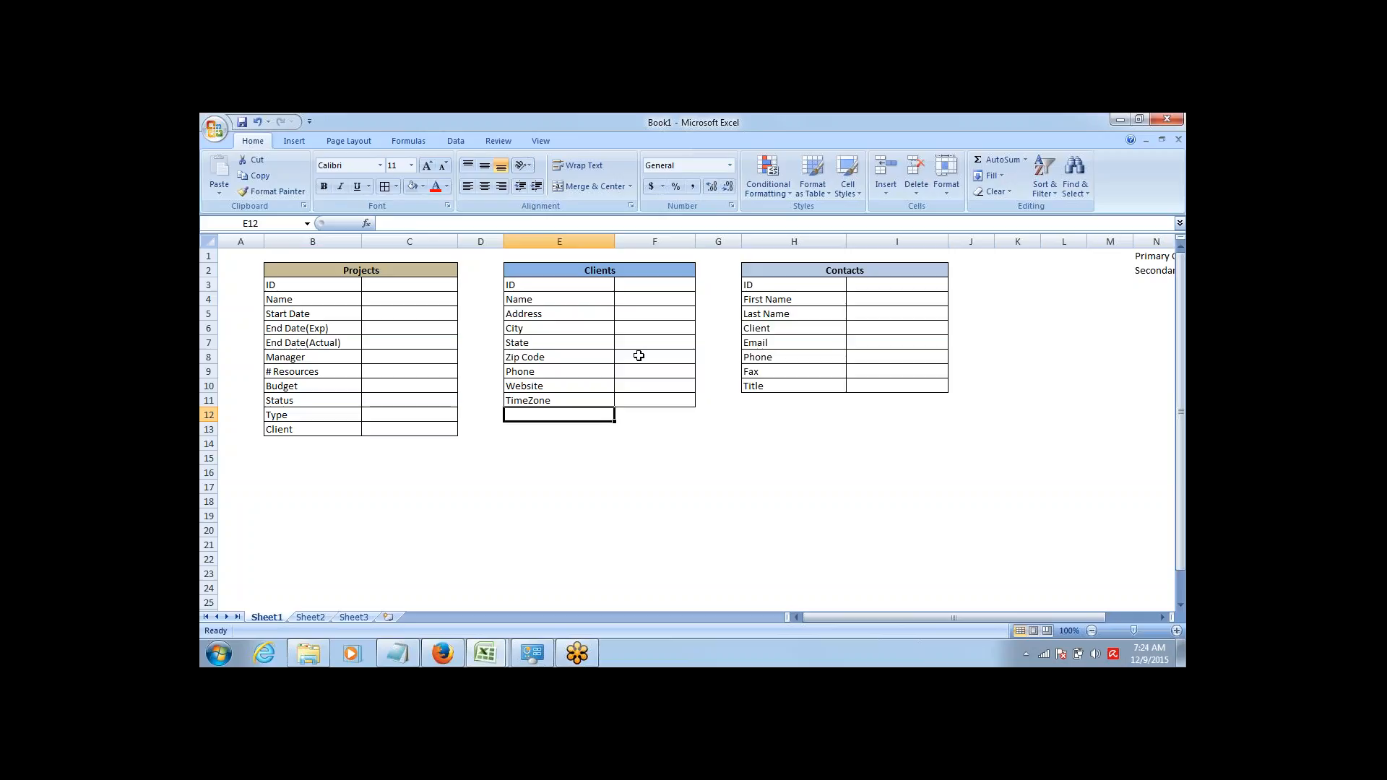
{"action": "left_click", "coordinate": [560, 343]}
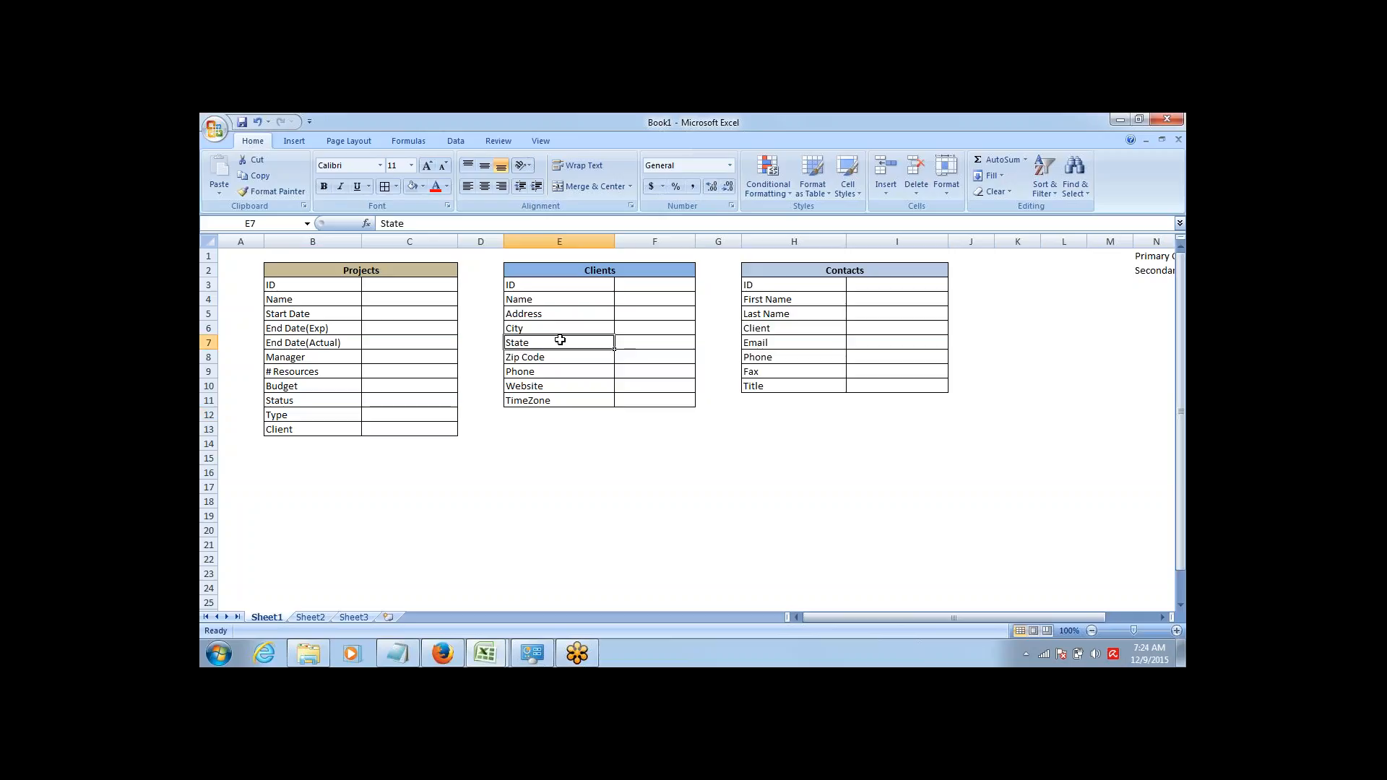
{"action": "left_click", "coordinate": [335, 429]}
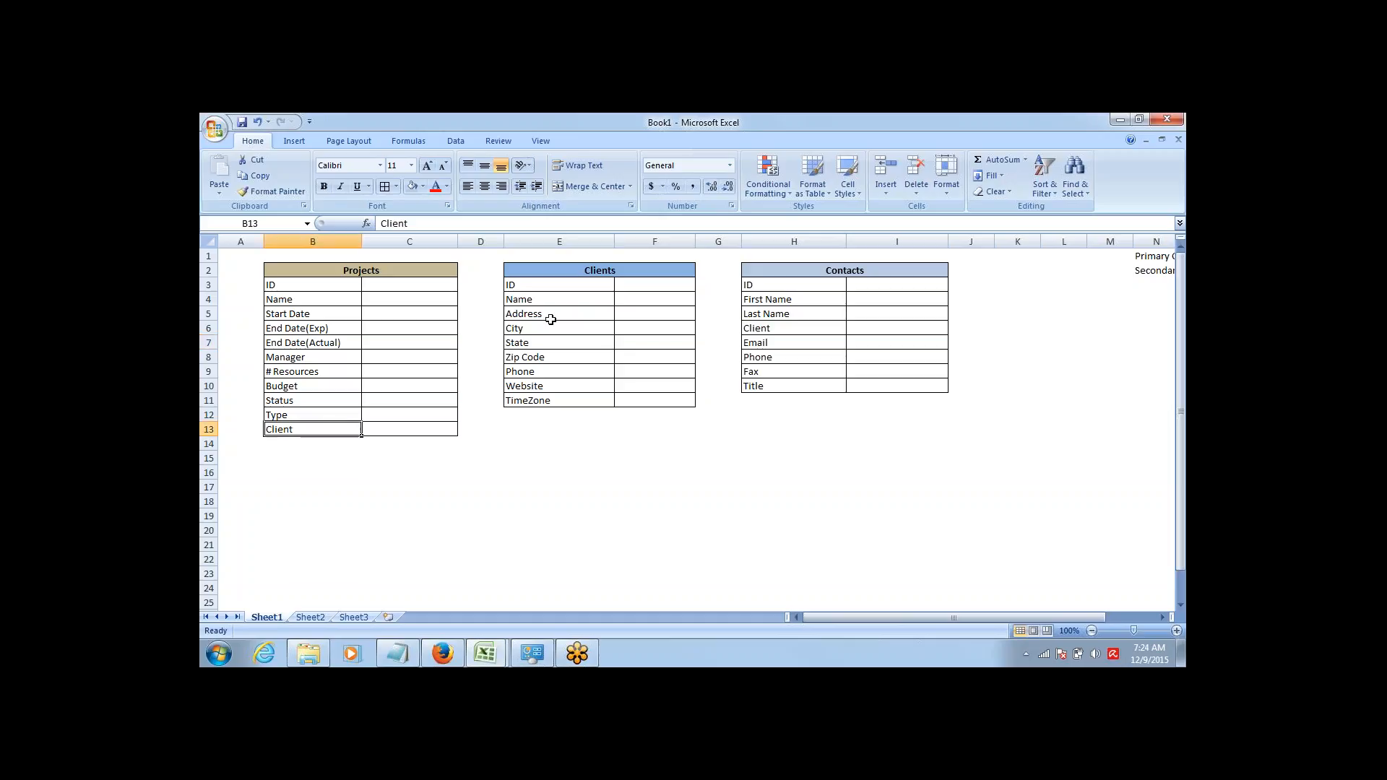
{"action": "left_click", "coordinate": [607, 442]}
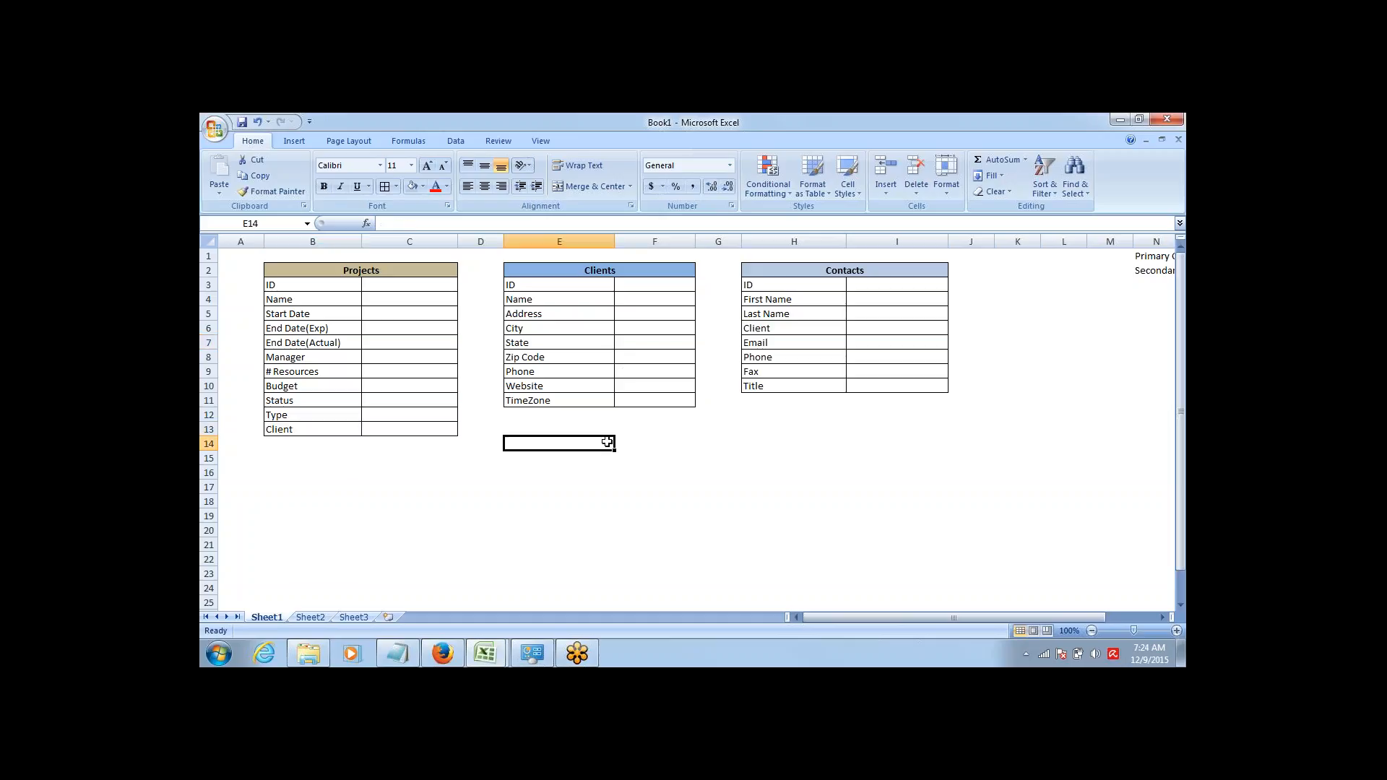
{"action": "key", "text": "Down"}
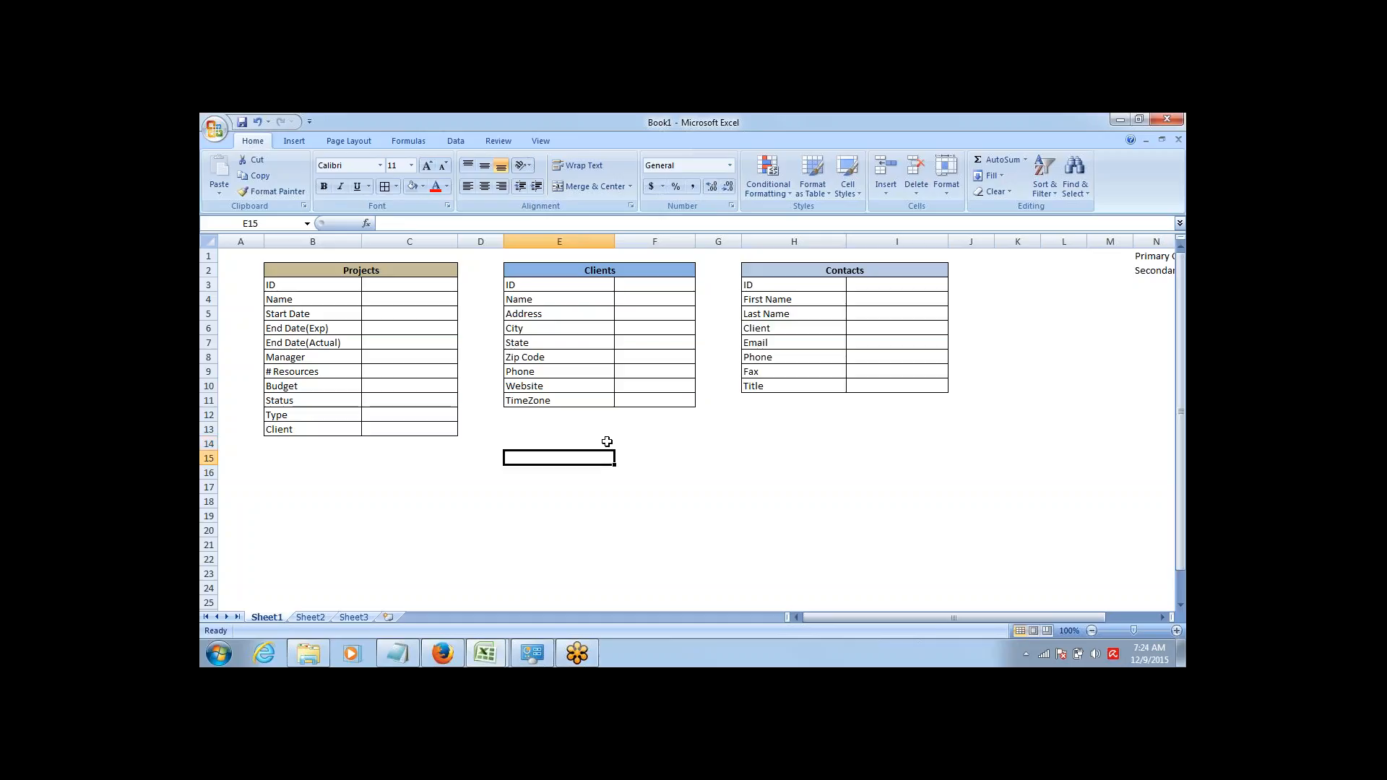
{"action": "key", "text": "Up"}
{"action": "key", "text": "Up"}
{"action": "key", "text": "Up"}
{"action": "key", "text": "Down"}
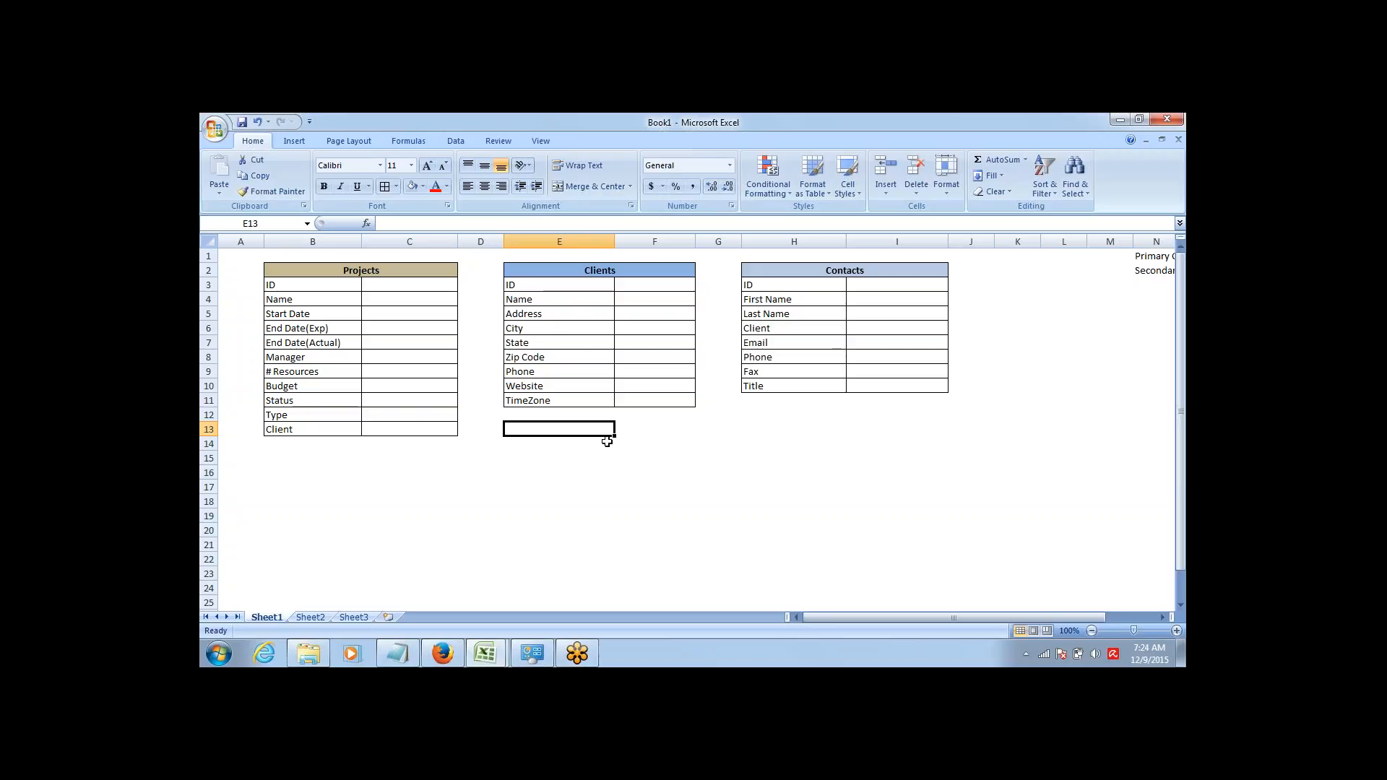
Review the Manager field of the Projects table against the fields listed in the Clients and Contacts tables.
{"action": "left_click", "coordinate": [385, 357]}
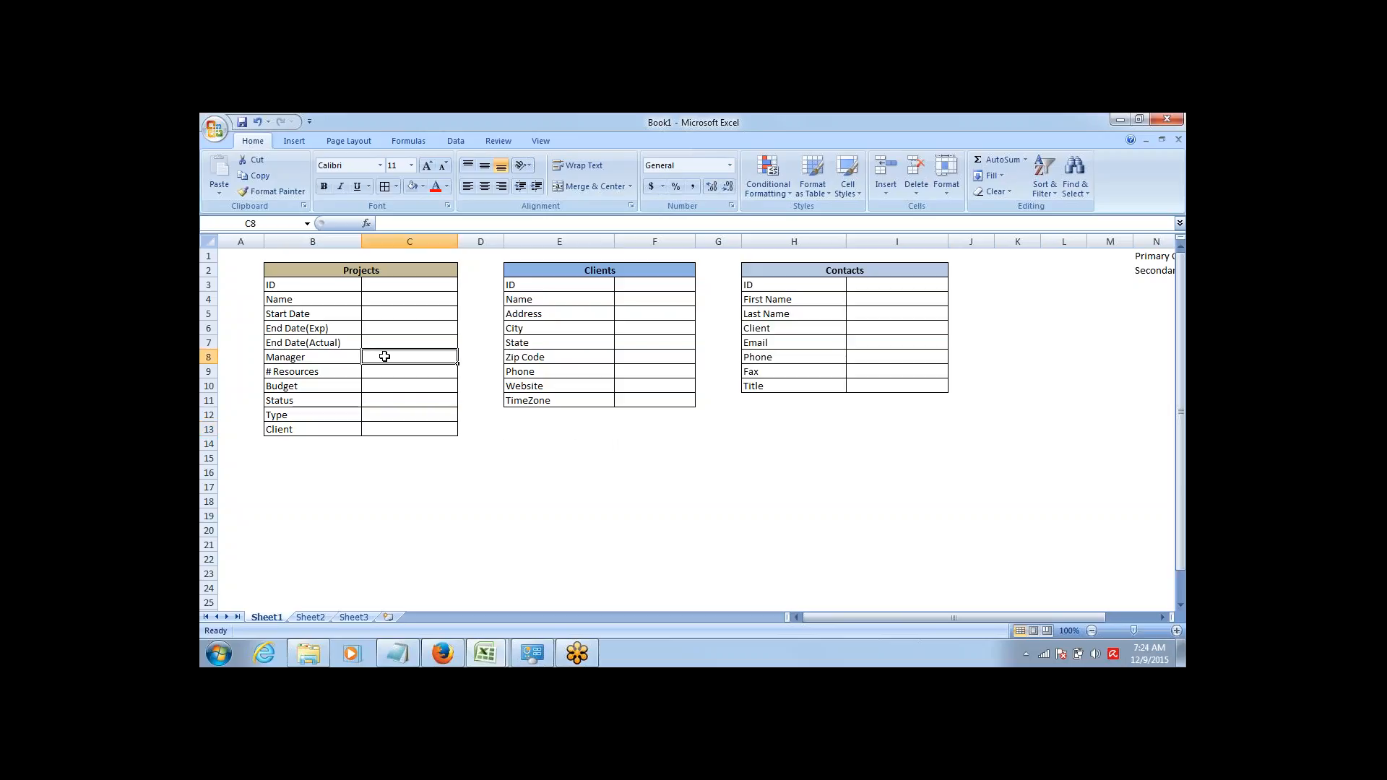
{"action": "left_click", "coordinate": [300, 356]}
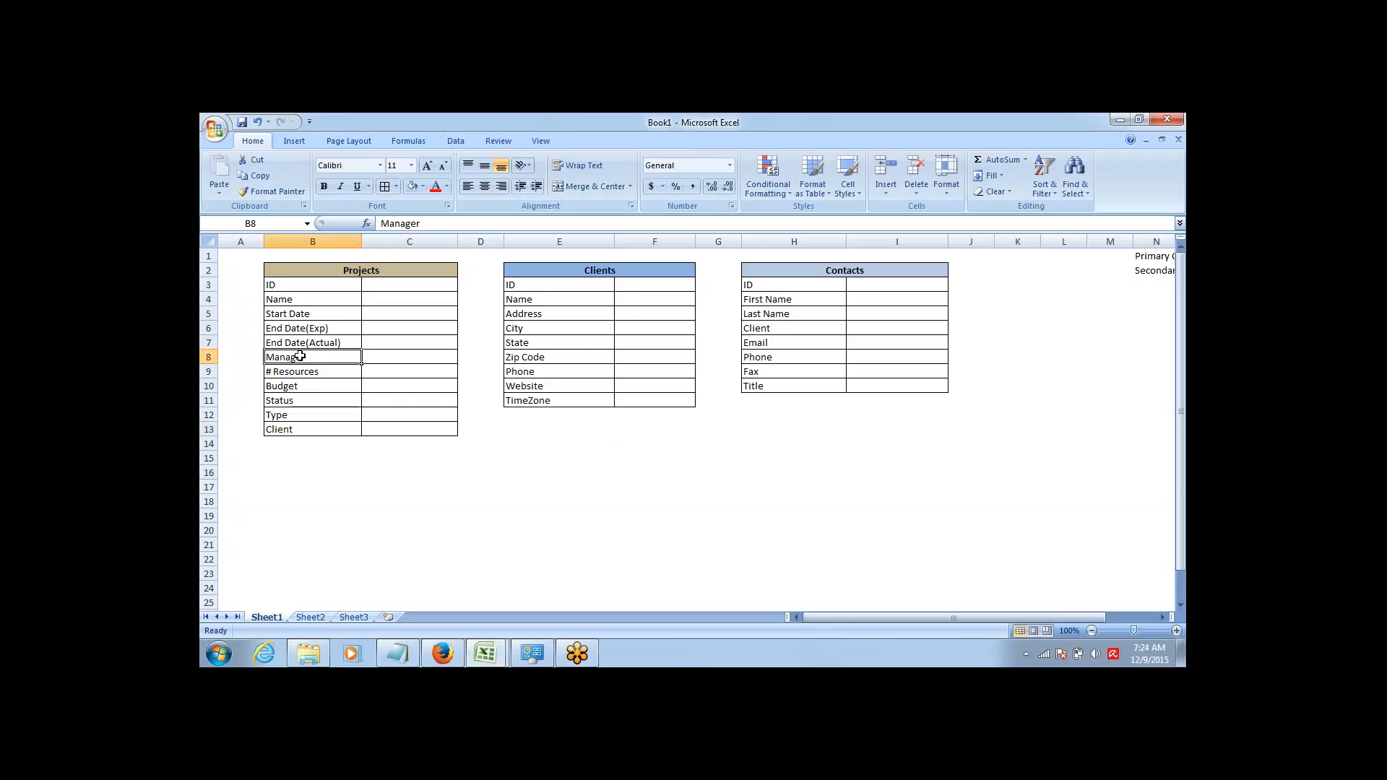
{"action": "key", "text": "Right"}
{"action": "key", "text": "Left"}
{"action": "key", "text": "Right"}
{"action": "key", "text": "Left"}
{"action": "key", "text": "Right"}
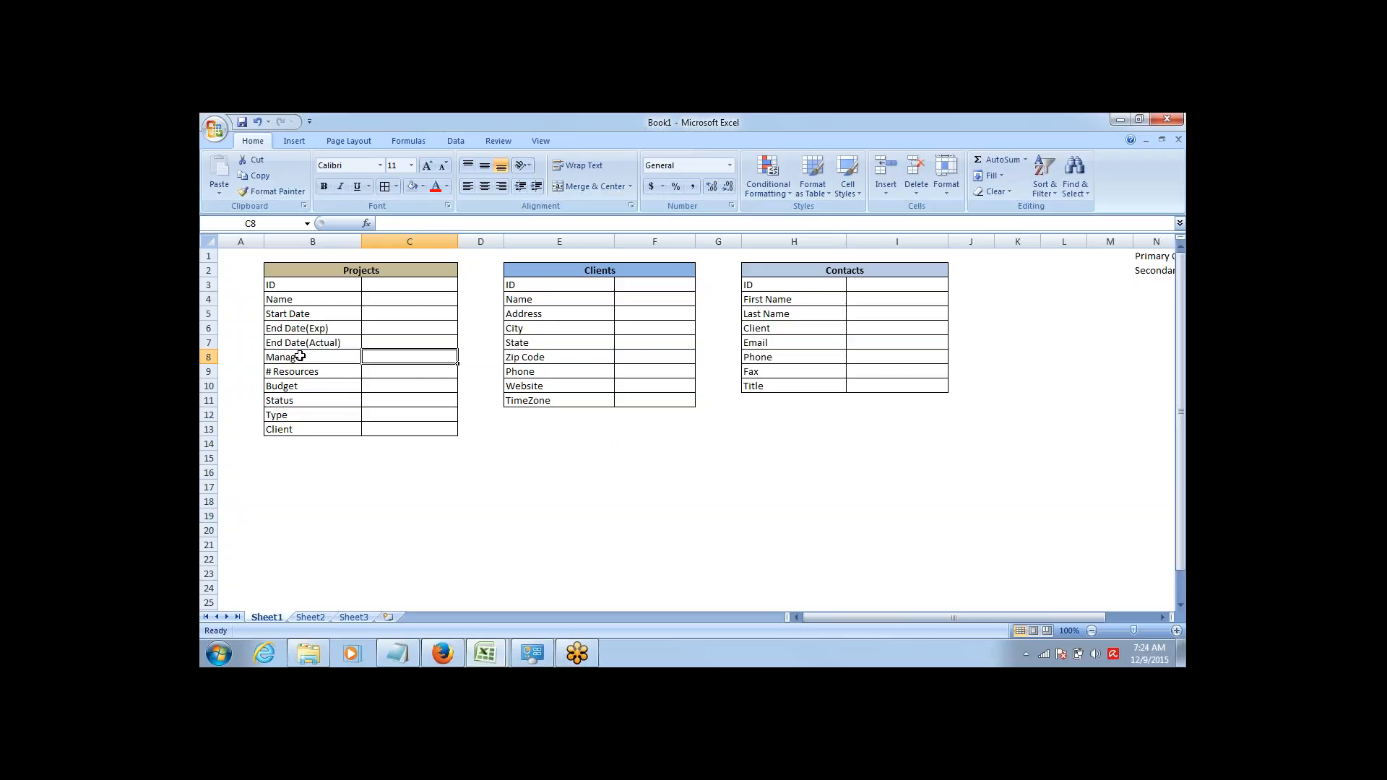
{"action": "key", "text": "Right"}
{"action": "key", "text": "Right"}
{"action": "key", "text": "Right"}
{"action": "key", "text": "Left"}
{"action": "key", "text": "Down"}
{"action": "key", "text": "Down"}
{"action": "key", "text": "Down"}
{"action": "key", "text": "Down"}
{"action": "key", "text": "Down"}
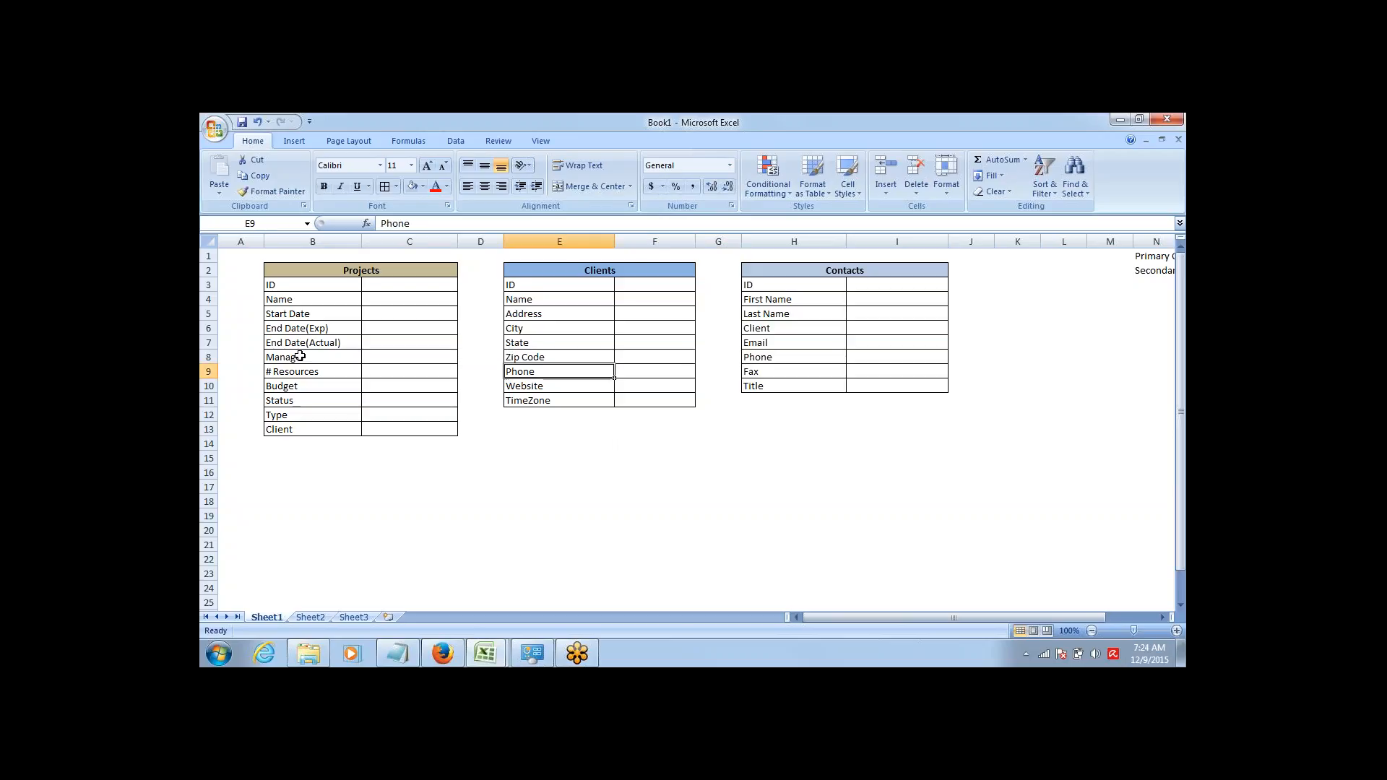
{"action": "key", "text": "Right"}
{"action": "key", "text": "Right"}
{"action": "key", "text": "Right"}
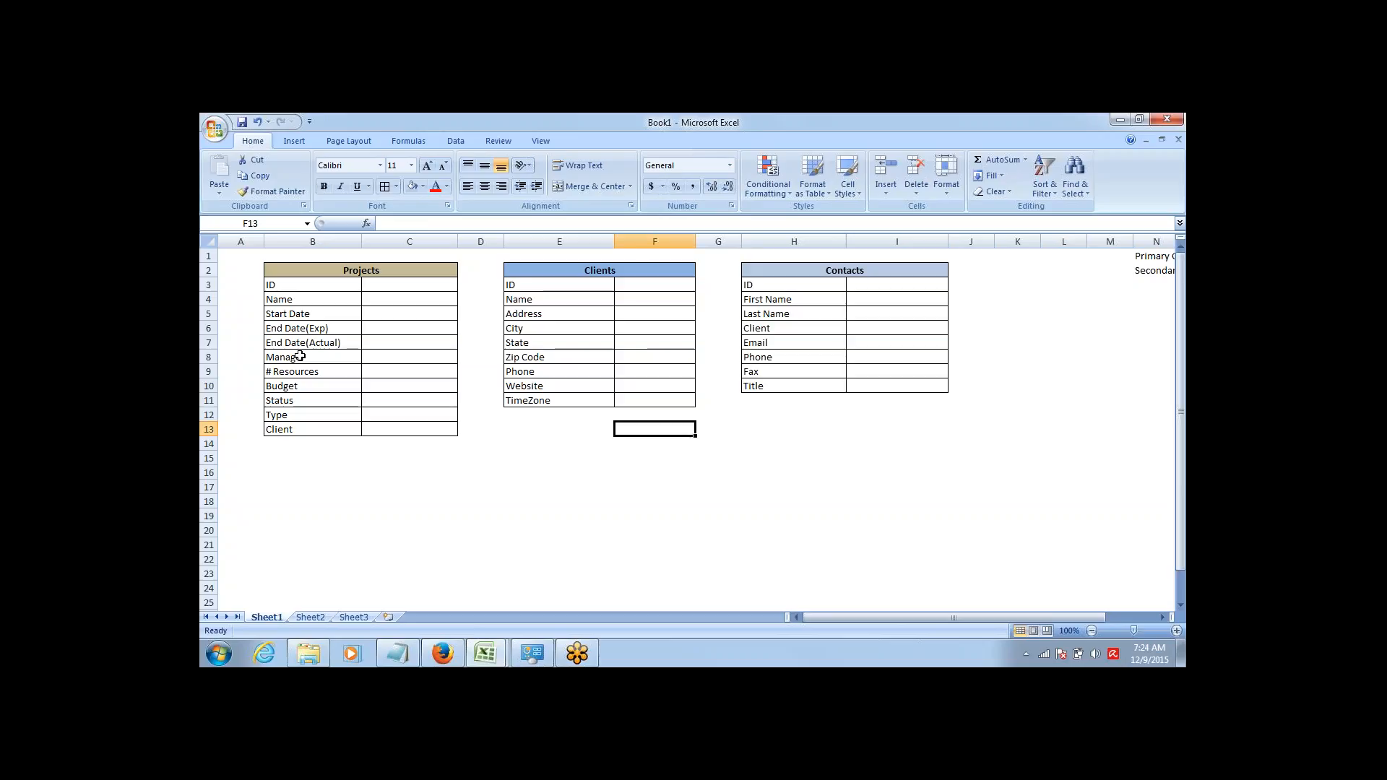
{"action": "key", "text": "Up"}
{"action": "key", "text": "Up"}
{"action": "key", "text": "Up"}
{"action": "key", "text": "Up"}
{"action": "key", "text": "Up"}
{"action": "key", "text": "Up"}
{"action": "key", "text": "Up"}
{"action": "key", "text": "Up"}
{"action": "key", "text": "Up"}
{"action": "key", "text": "Up"}
{"action": "key", "text": "Up"}
{"action": "key", "text": "Up"}
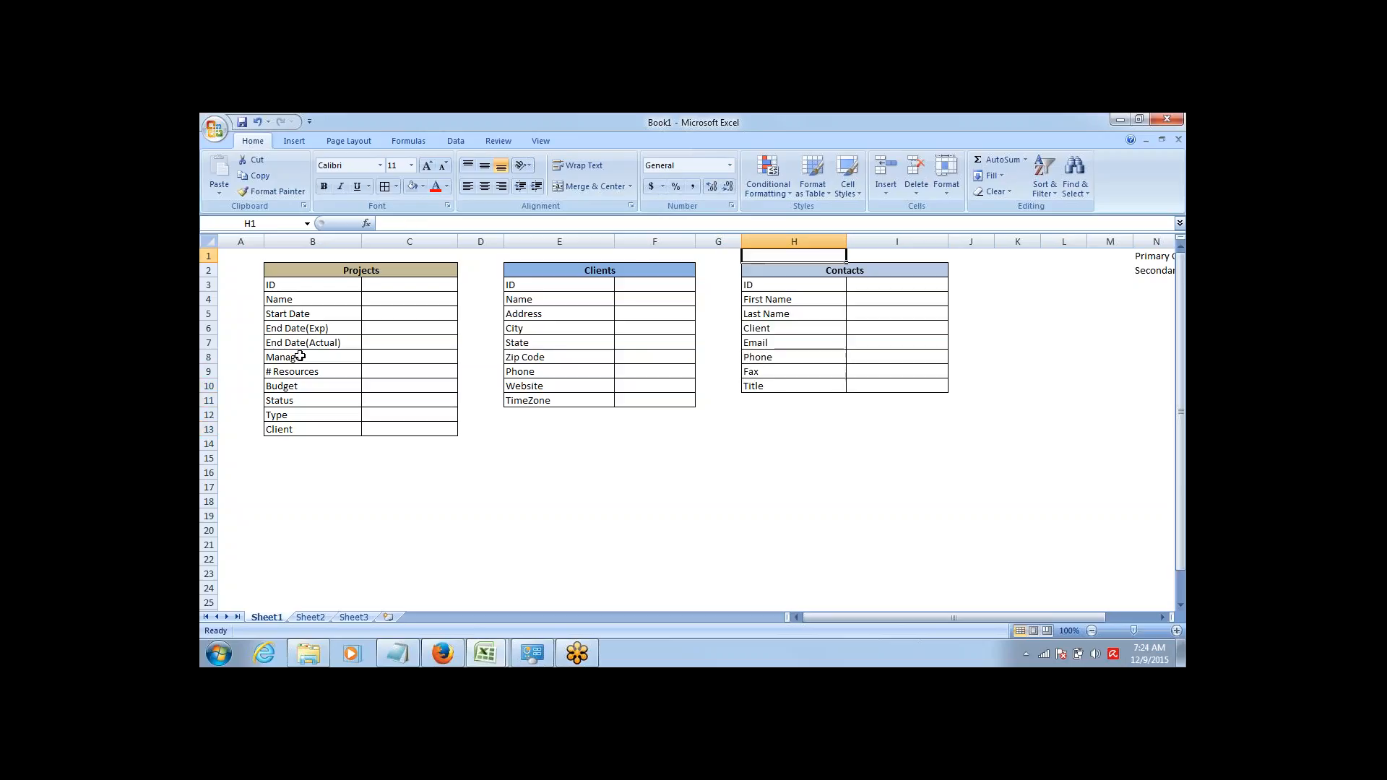
{"action": "key", "text": "Down"}
{"action": "key", "text": "Down"}
{"action": "key", "text": "Down"}
{"action": "key", "text": "Down"}
{"action": "key", "text": "Down"}
{"action": "key", "text": "Down"}
{"action": "key", "text": "Down"}
{"action": "key", "text": "Down"}
{"action": "key", "text": "Down"}
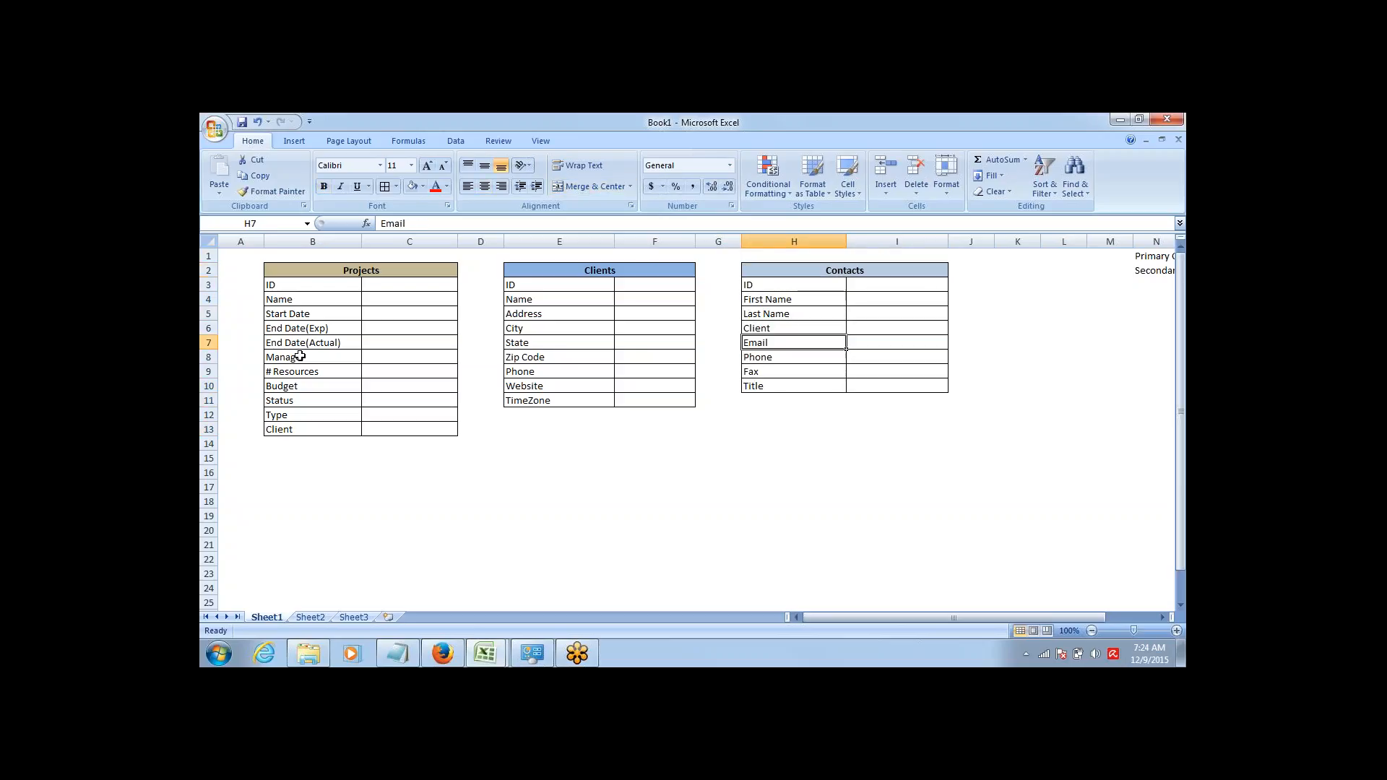
{"action": "key", "text": "Right"}
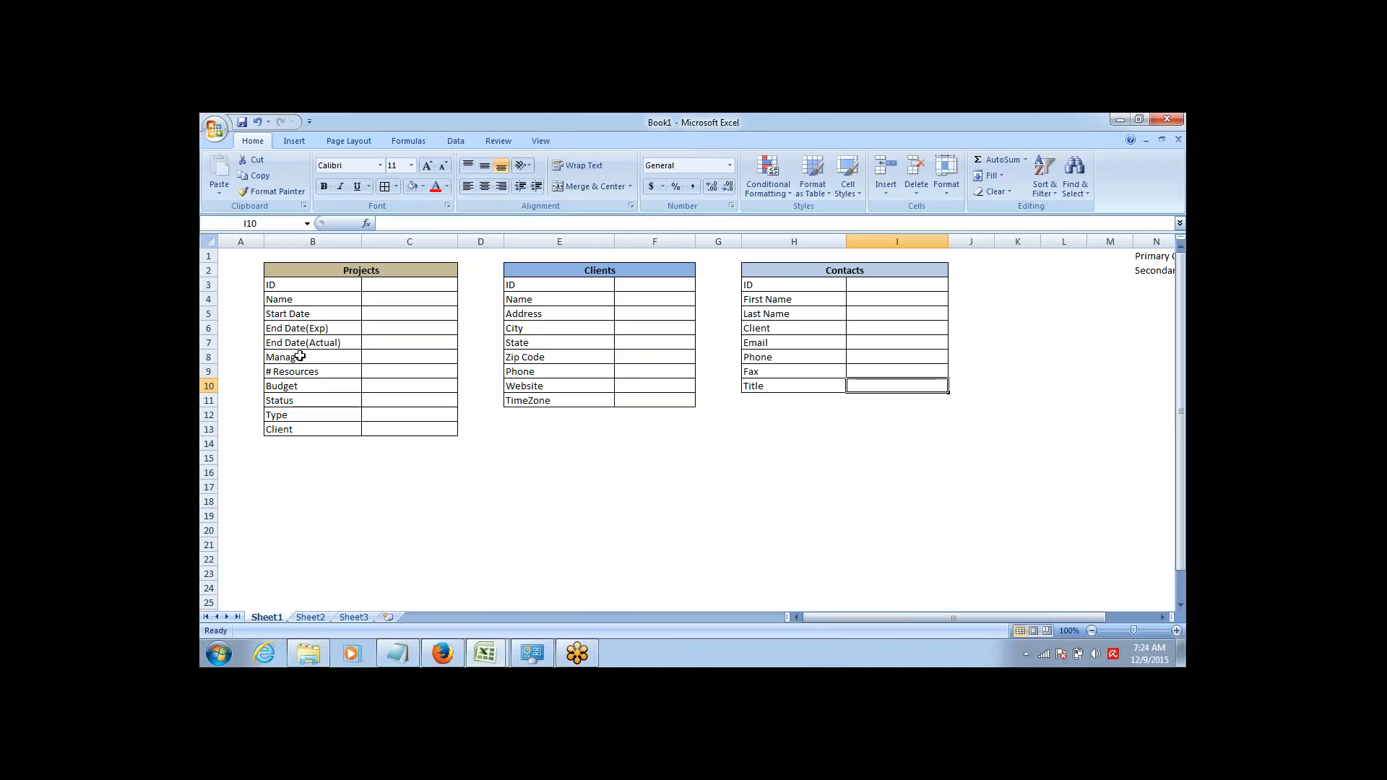
{"action": "key", "text": "Left"}
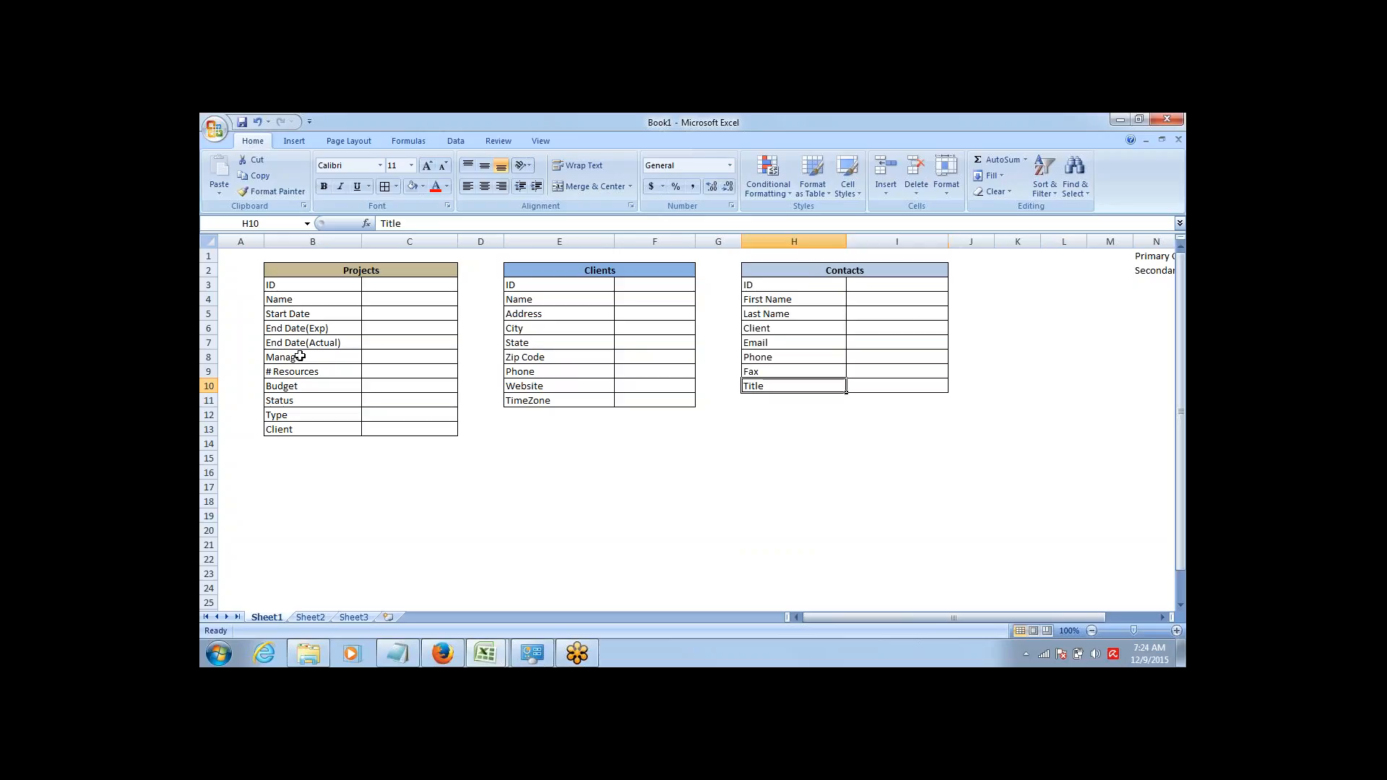
{"action": "key", "text": "Up"}
{"action": "key", "text": "Up"}
{"action": "key", "text": "Up"}
{"action": "key", "text": "Up"}
{"action": "key", "text": "Up"}
{"action": "key", "text": "Up"}
{"action": "key", "text": "Up"}
{"action": "key", "text": "Up"}
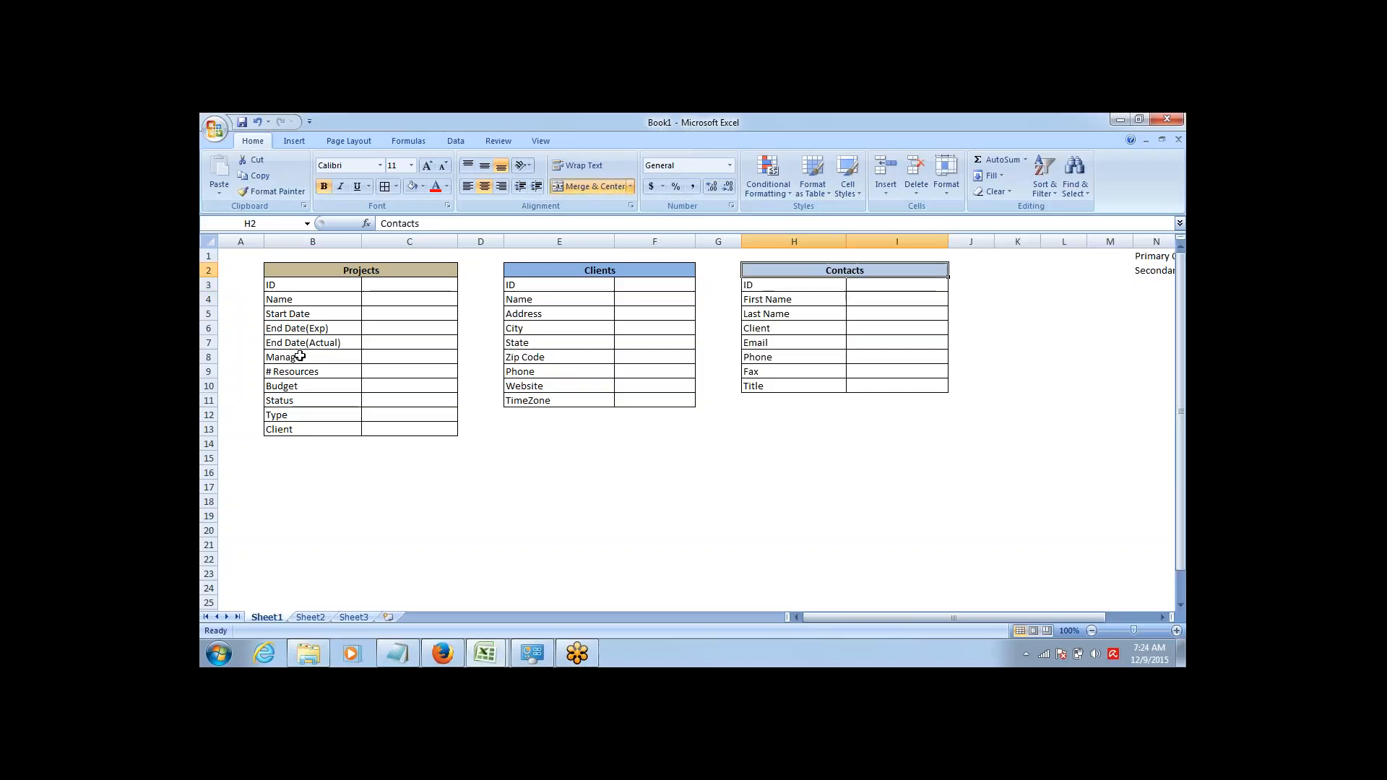
{"action": "key", "text": "Down"}
{"action": "key", "text": "Down"}
{"action": "key", "text": "Down"}
{"action": "key", "text": "Down"}
{"action": "key", "text": "Down"}
{"action": "key", "text": "Down"}
{"action": "key", "text": "Down"}
{"action": "key", "text": "Down"}
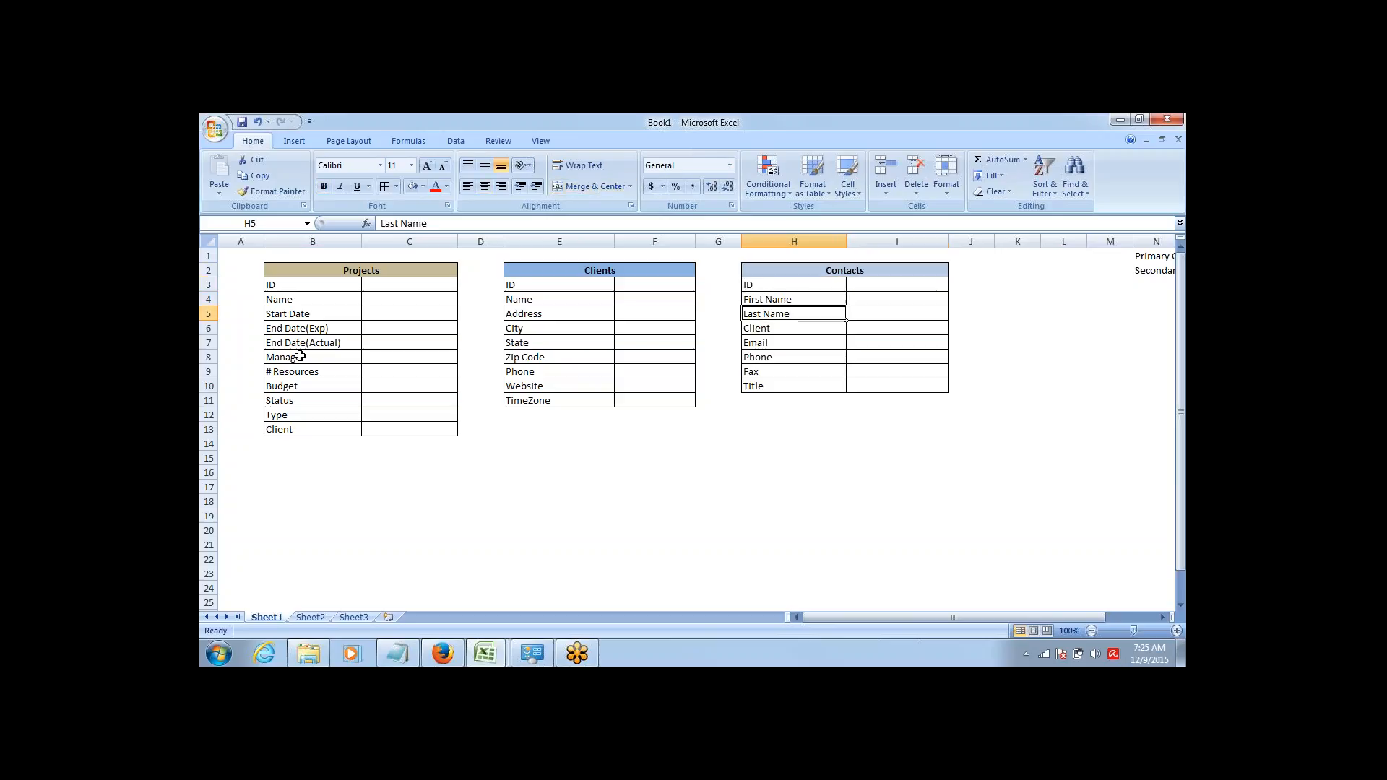
{"action": "key", "text": "Down"}
{"action": "key", "text": "Down"}
{"action": "key", "text": "Down"}
{"action": "key", "text": "Down"}
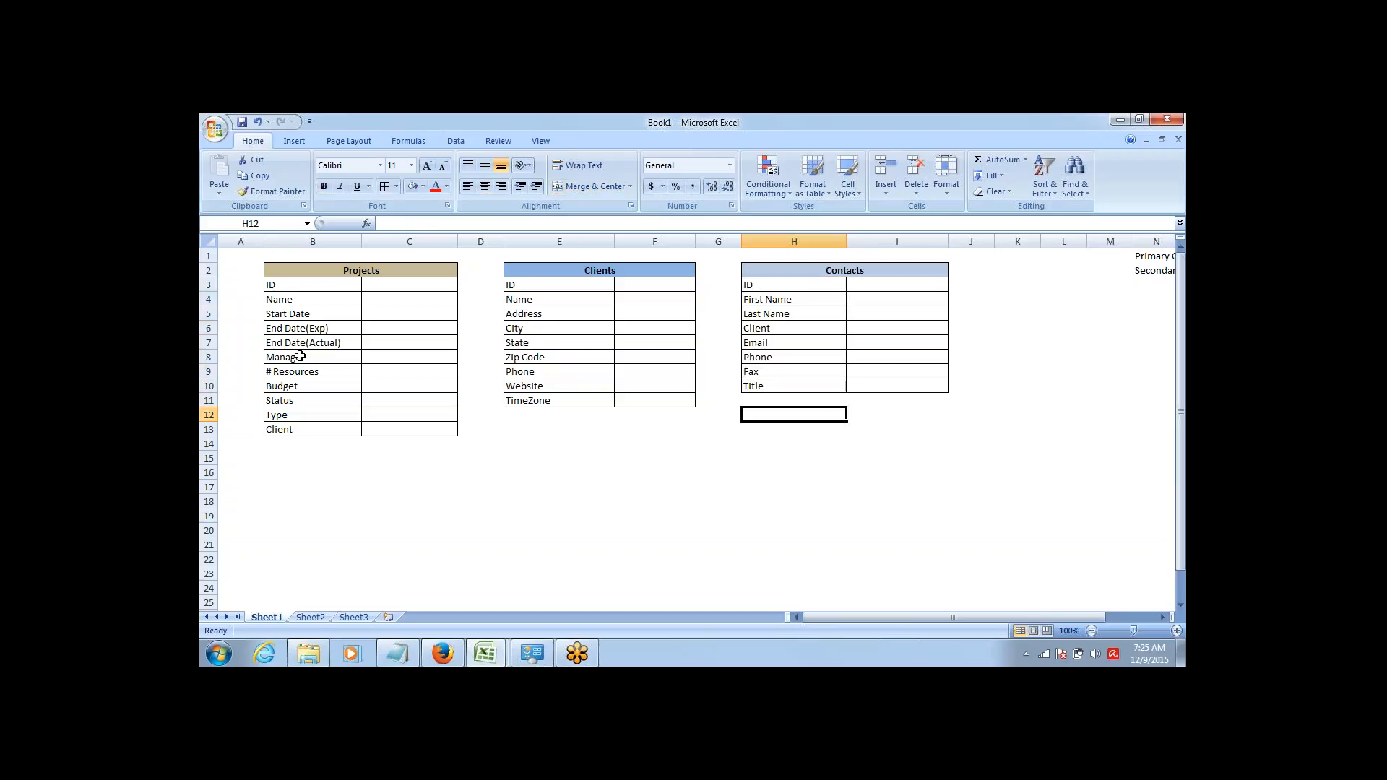
Merge and center E13:F13 below the Clients table and enter the heading Consultants.
{"action": "key", "text": "Up"}
{"action": "key", "text": "Left"}
{"action": "key", "text": "Left"}
{"action": "key", "text": "Left"}
{"action": "key", "text": "Left"}
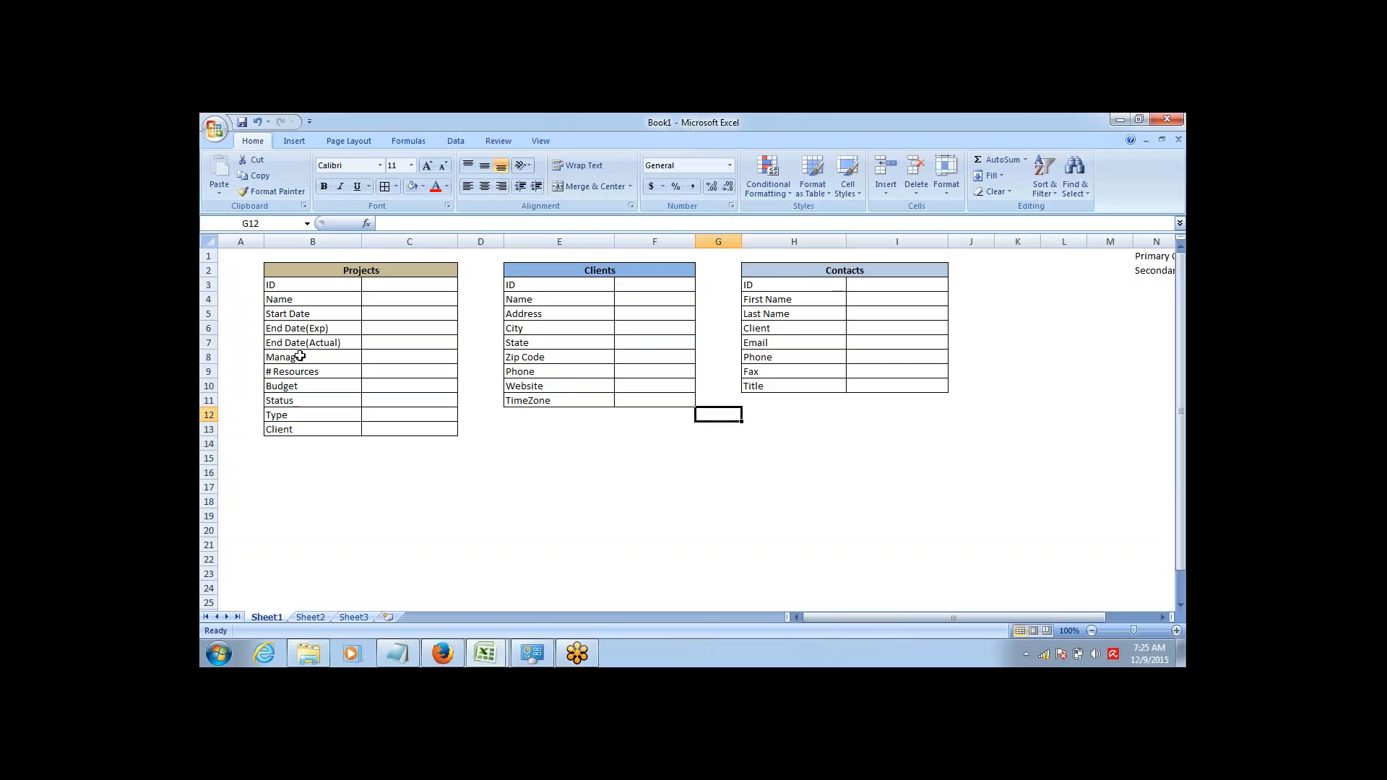
{"action": "key", "text": "Right"}
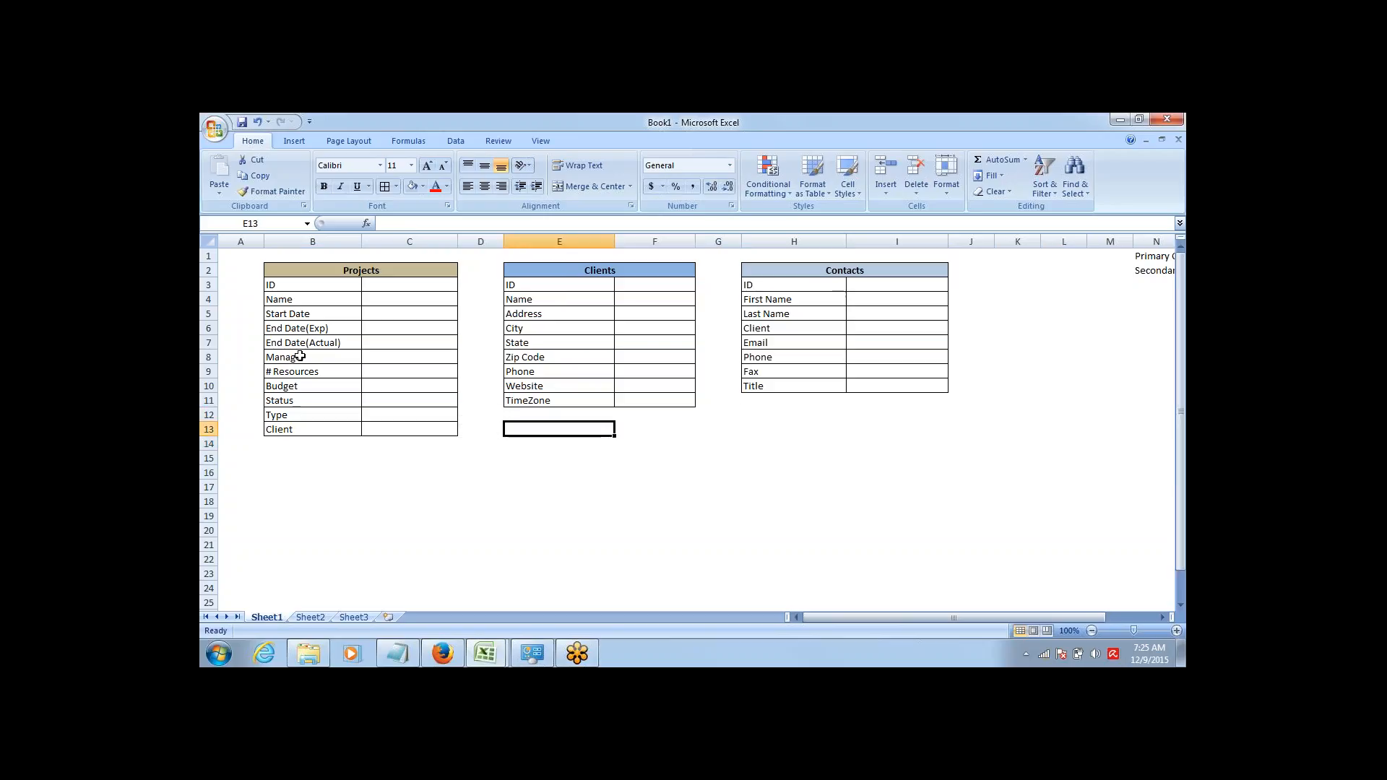
{"action": "key", "text": "shift+Right"}
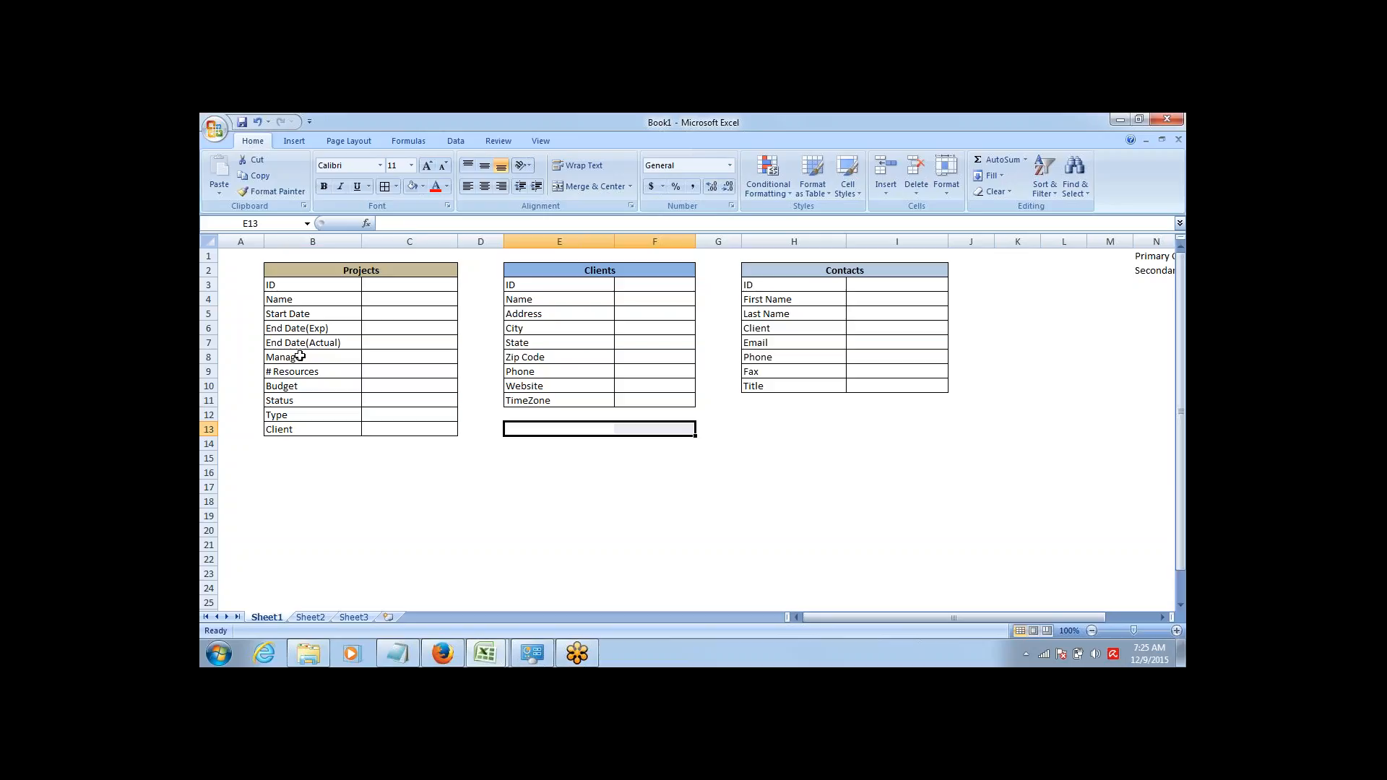
{"action": "key", "text": "shift+Left"}
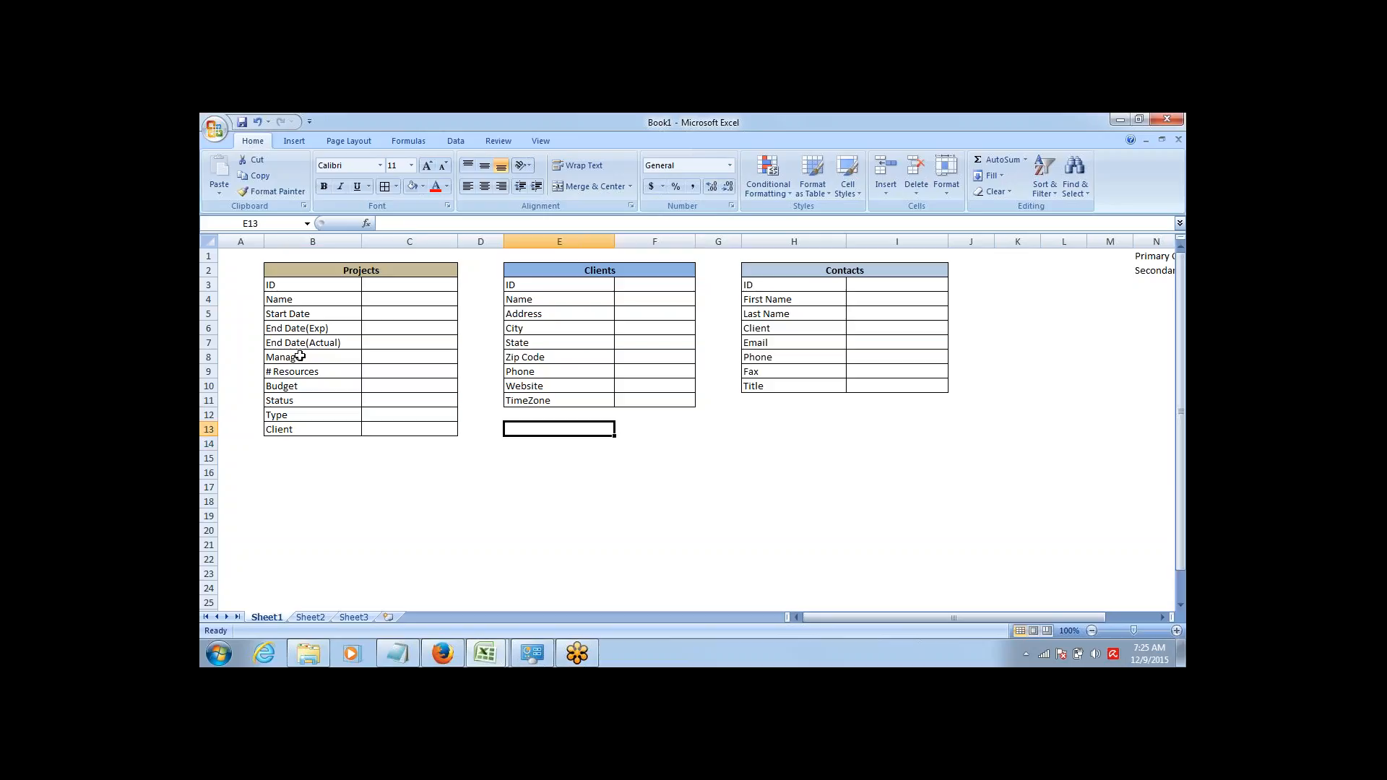
{"action": "key", "text": "shift+Right"}
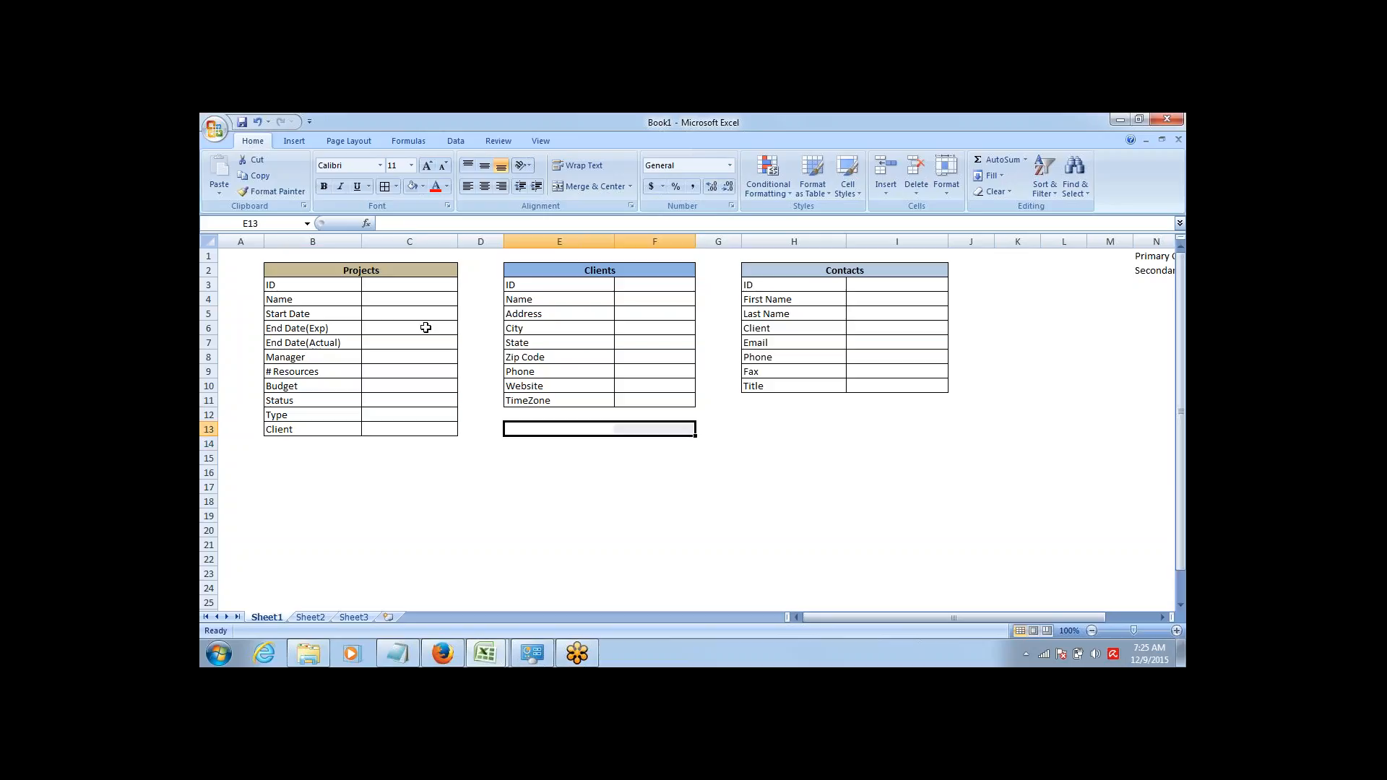
{"action": "left_click", "coordinate": [592, 188]}
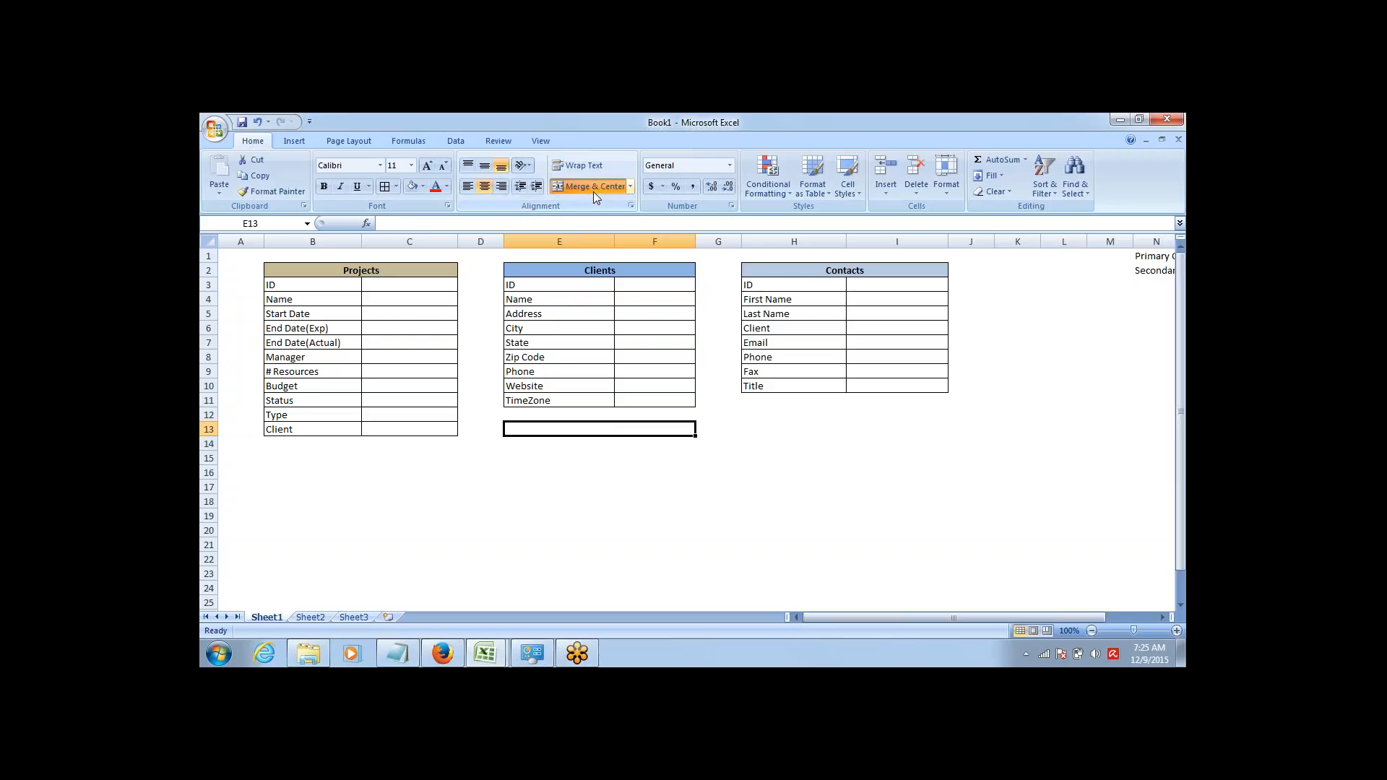
{"action": "type", "text": "Consult"}
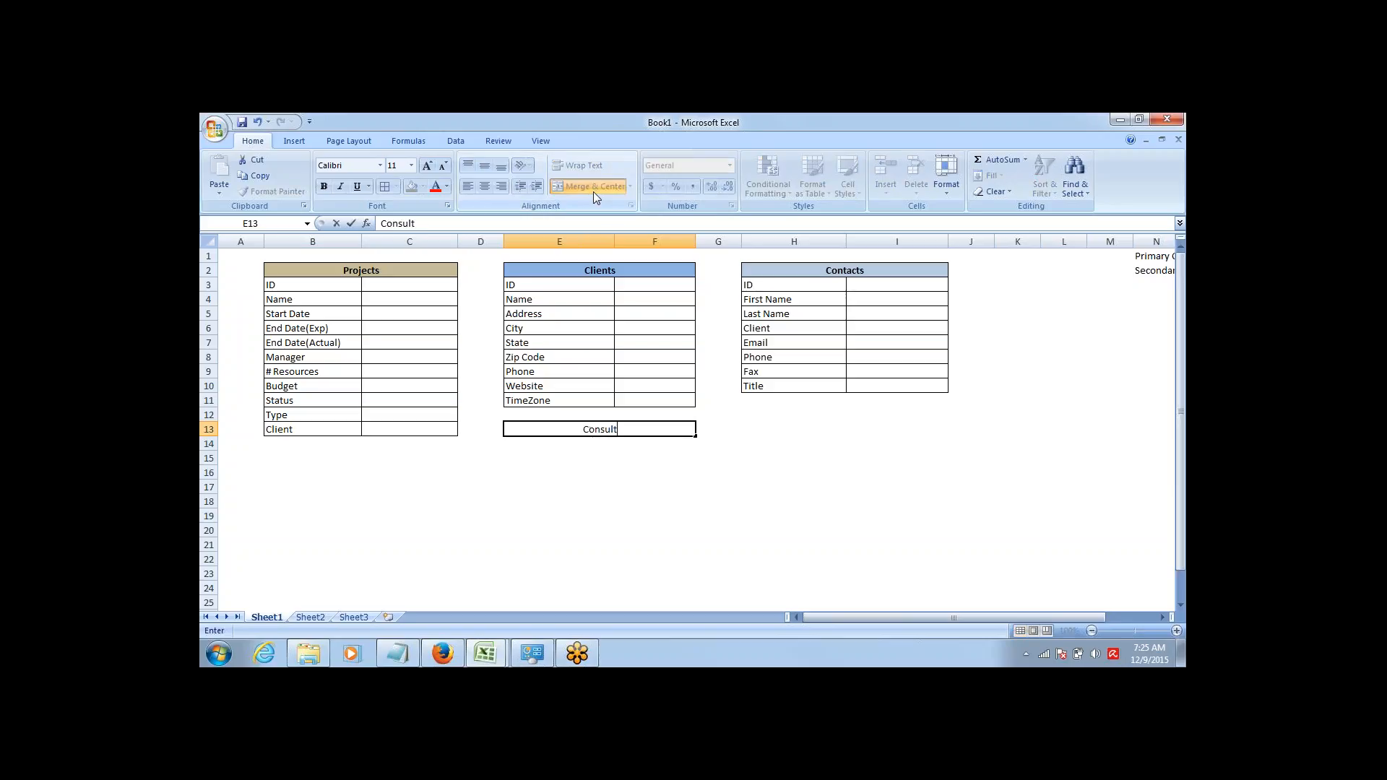
{"action": "type", "text": "ants"}
{"action": "key", "text": "ctrl+Return"}
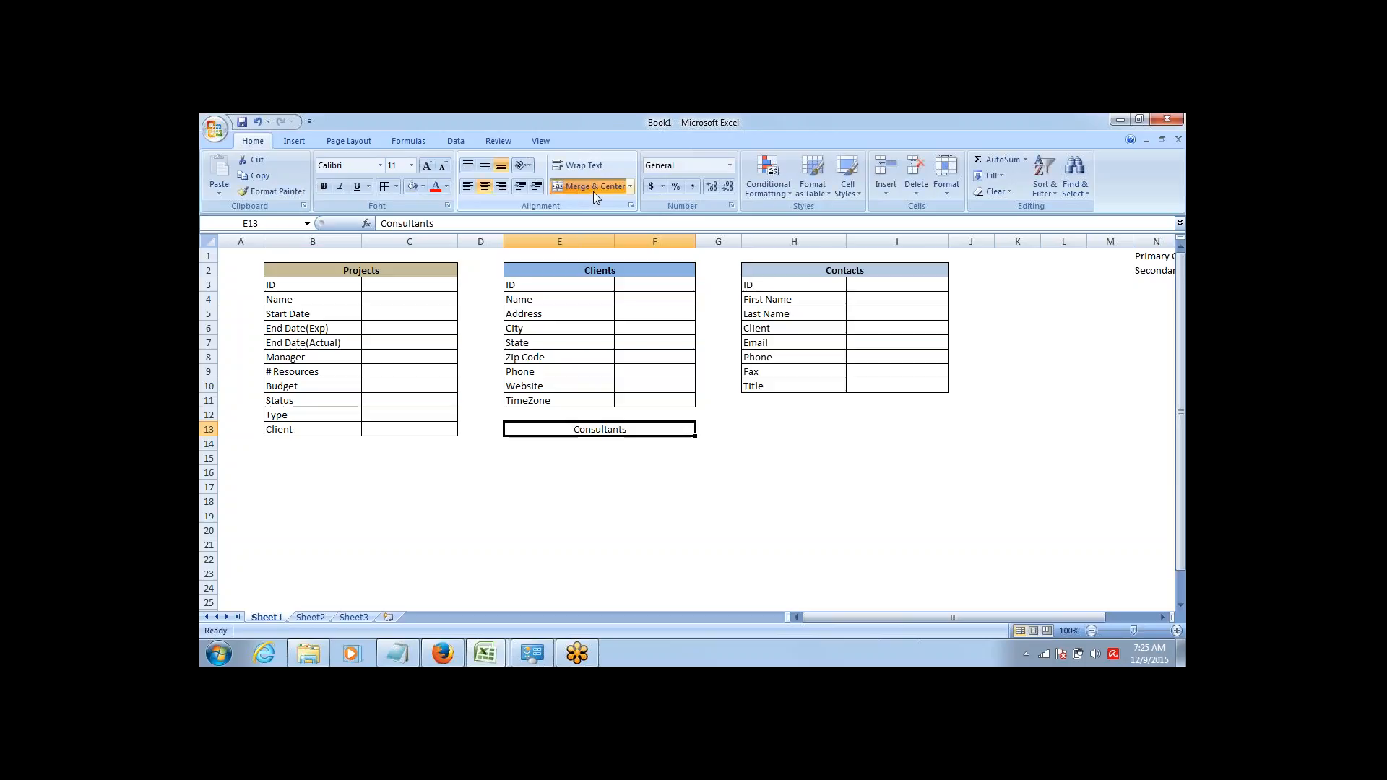
Make the Consultants heading bold and give it a light red fill.
{"action": "key", "text": "ctrl+b"}
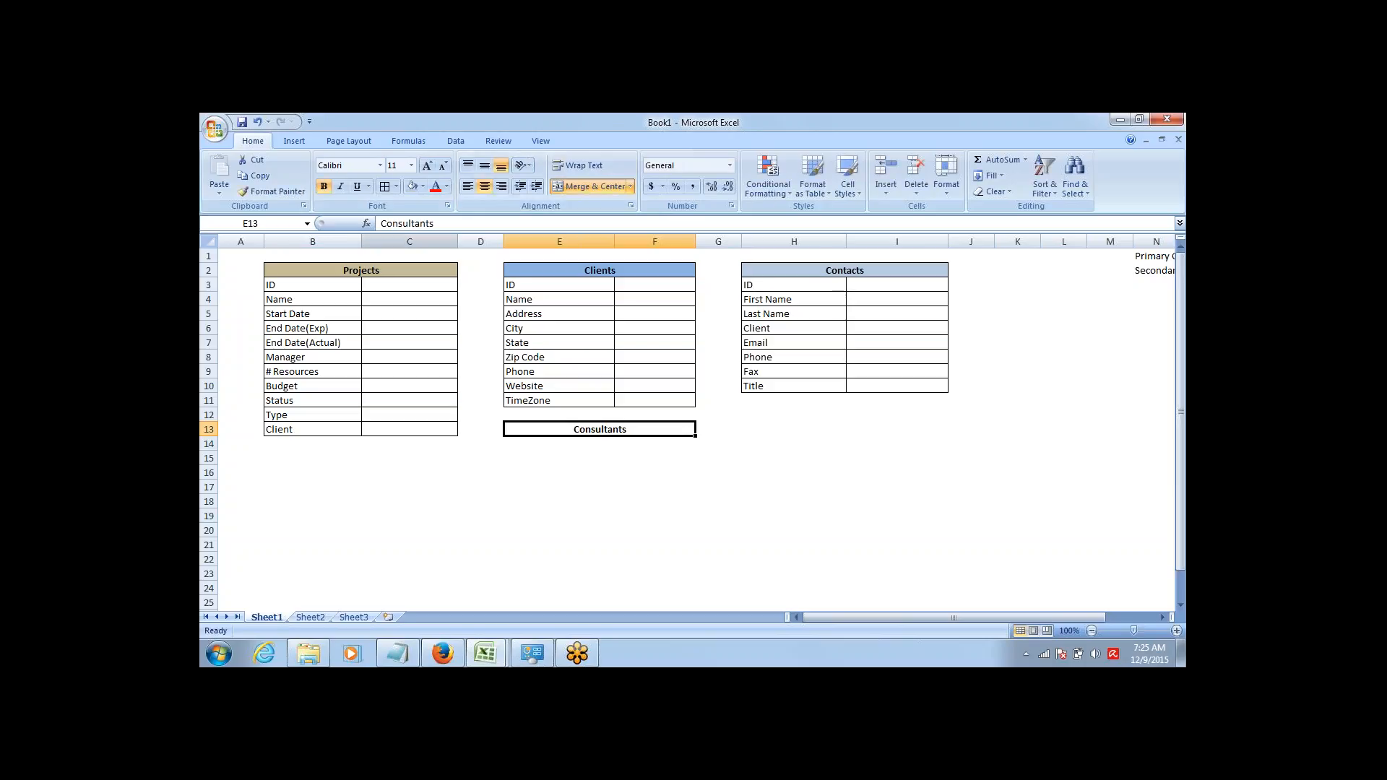
{"action": "left_click", "coordinate": [423, 187]}
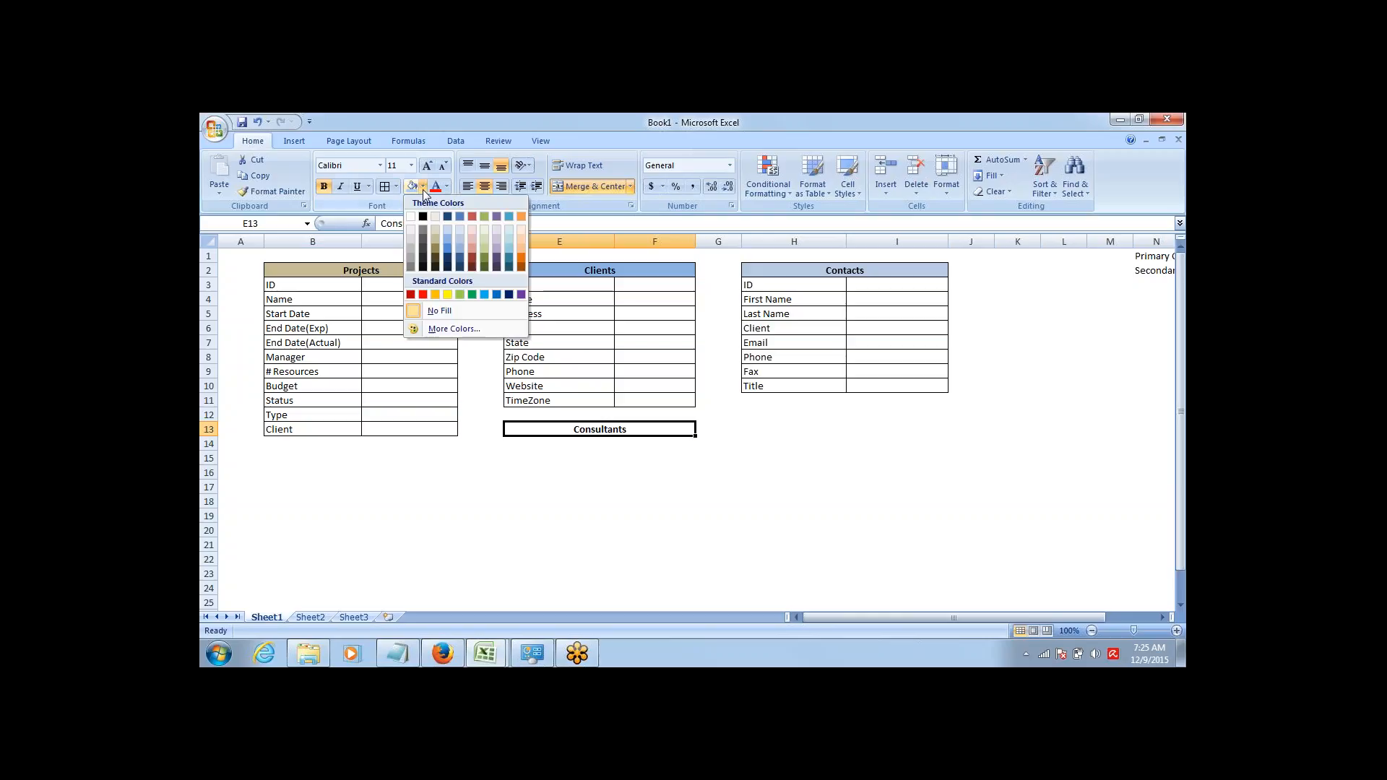
{"action": "left_click", "coordinate": [474, 240]}
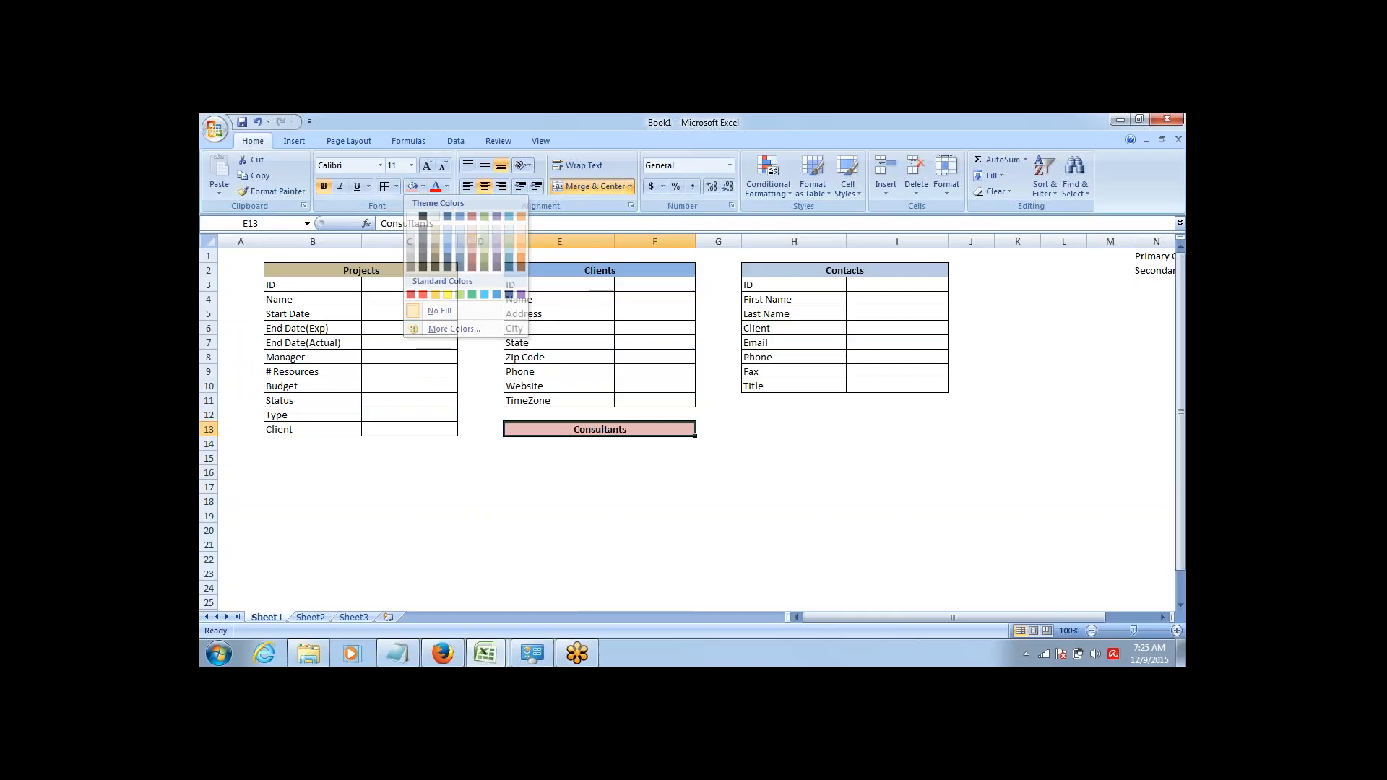
List the fields ID, Name, Email and Phone under the Consultants heading in E14:E17.
{"action": "left_click", "coordinate": [537, 442]}
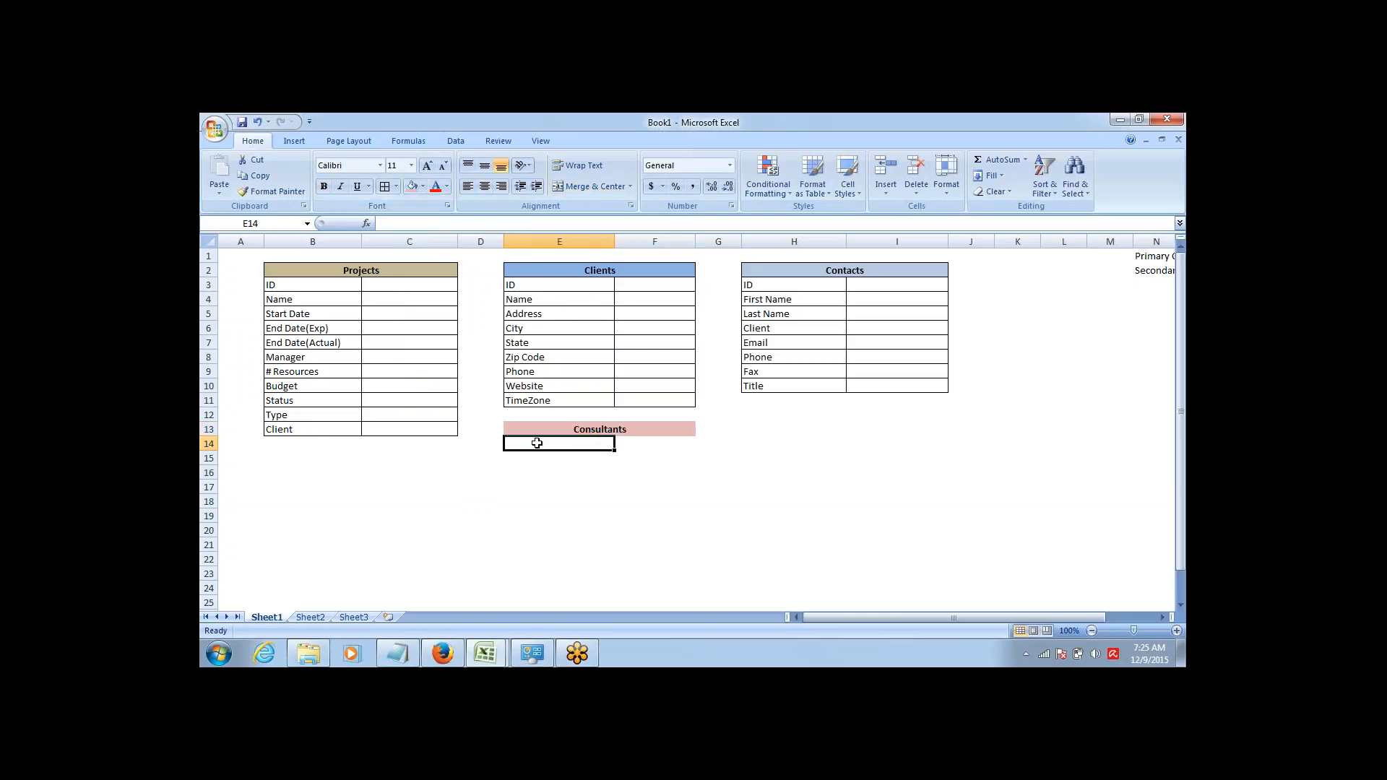
{"action": "key", "text": "Up"}
{"action": "key", "text": "Down"}
{"action": "type", "text": "ID"}
{"action": "key", "text": "Return"}
{"action": "type", "text": "Name"}
{"action": "key", "text": "Return"}
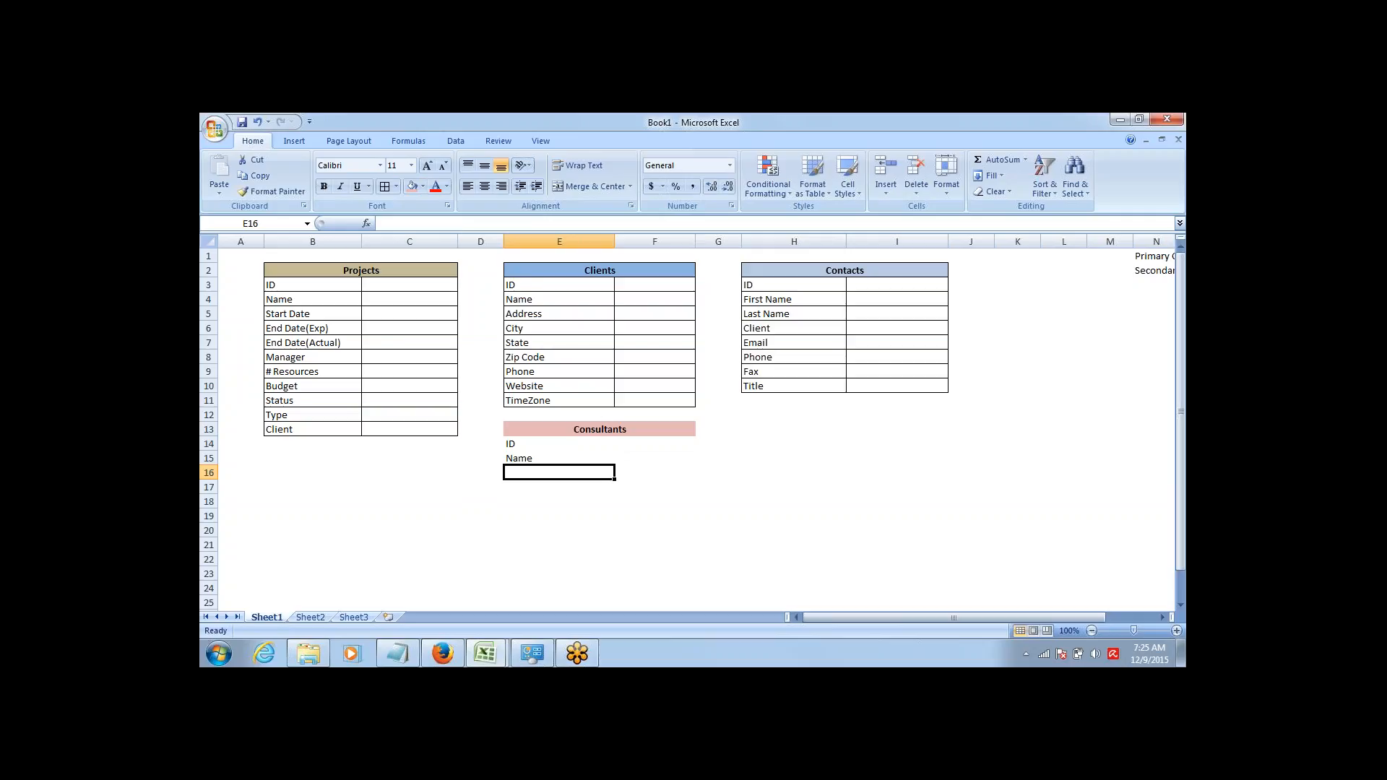
{"action": "type", "text": "Email"}
{"action": "key", "text": "Return"}
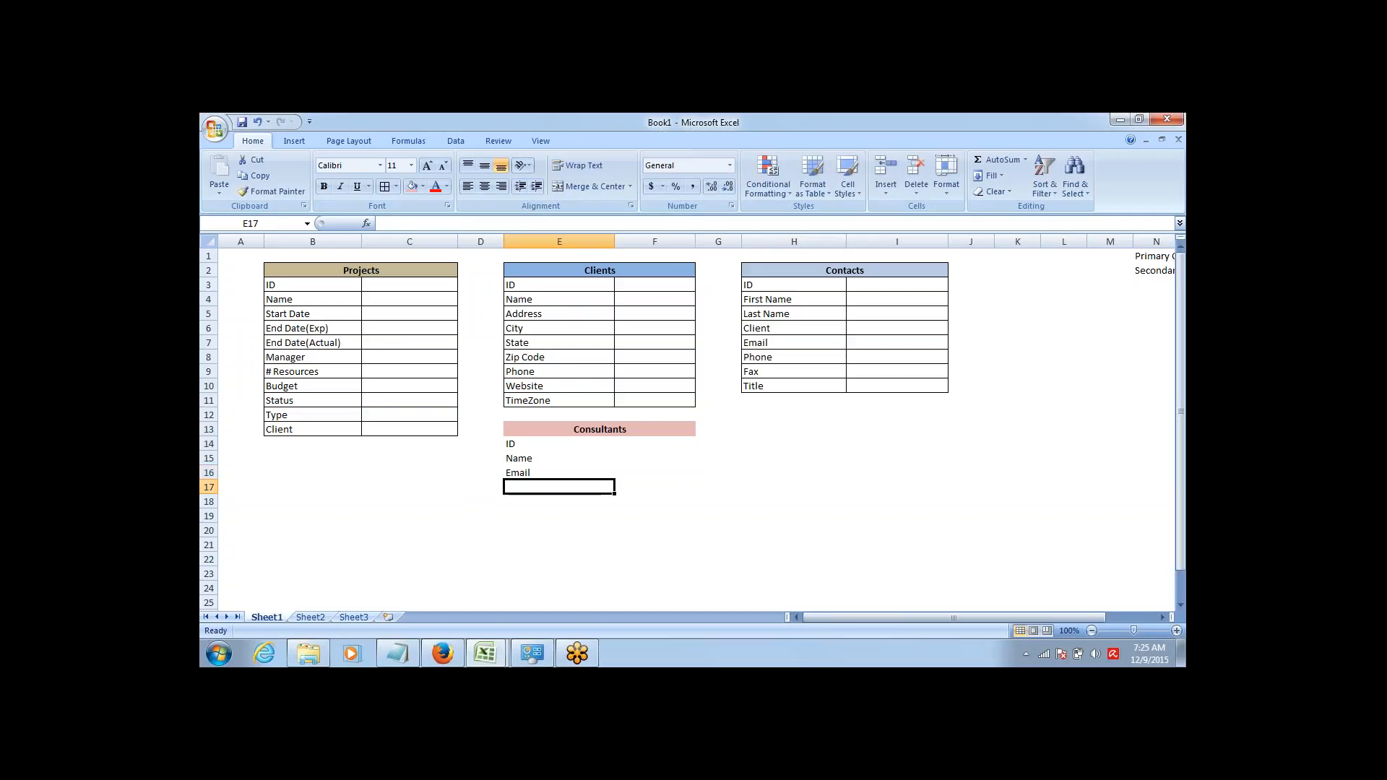
{"action": "type", "text": "Phone"}
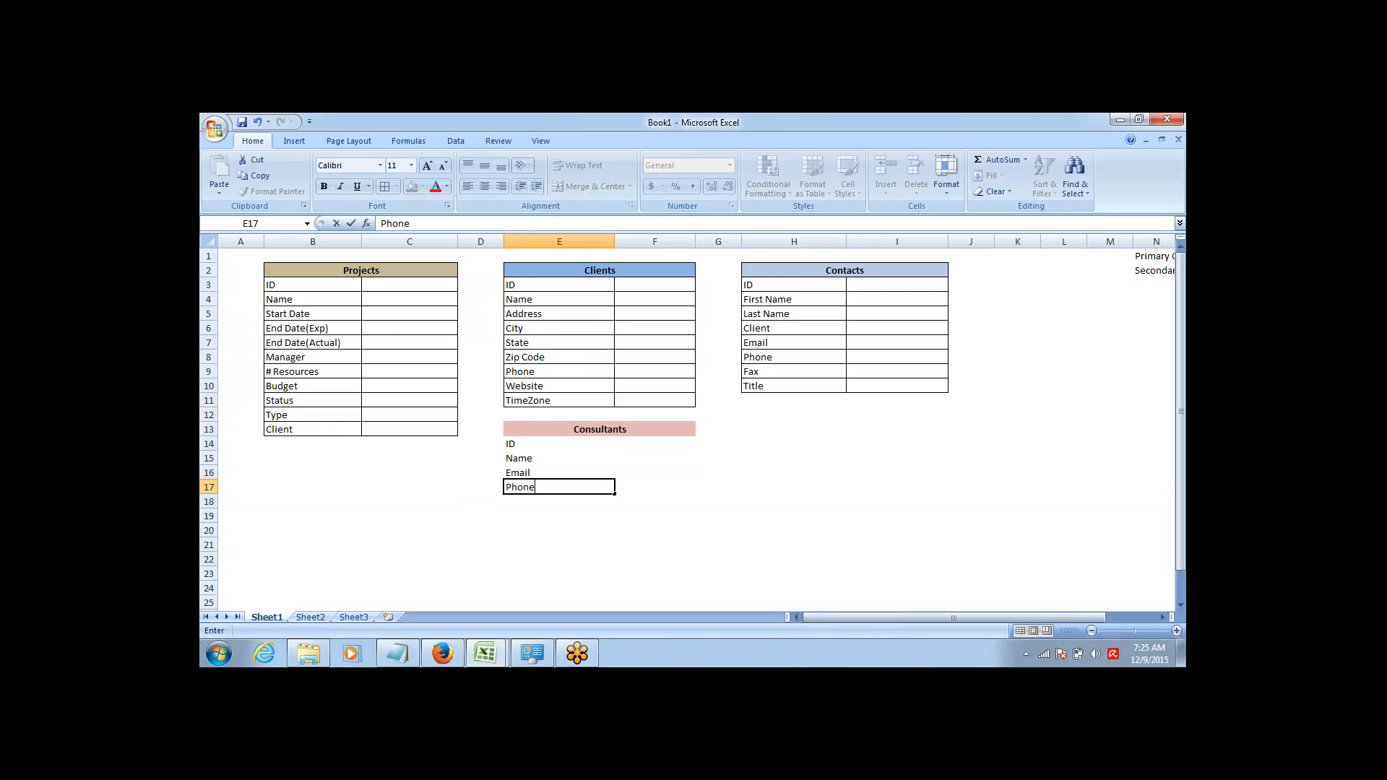
{"action": "key", "text": "Tab"}
{"action": "key", "text": "Return"}
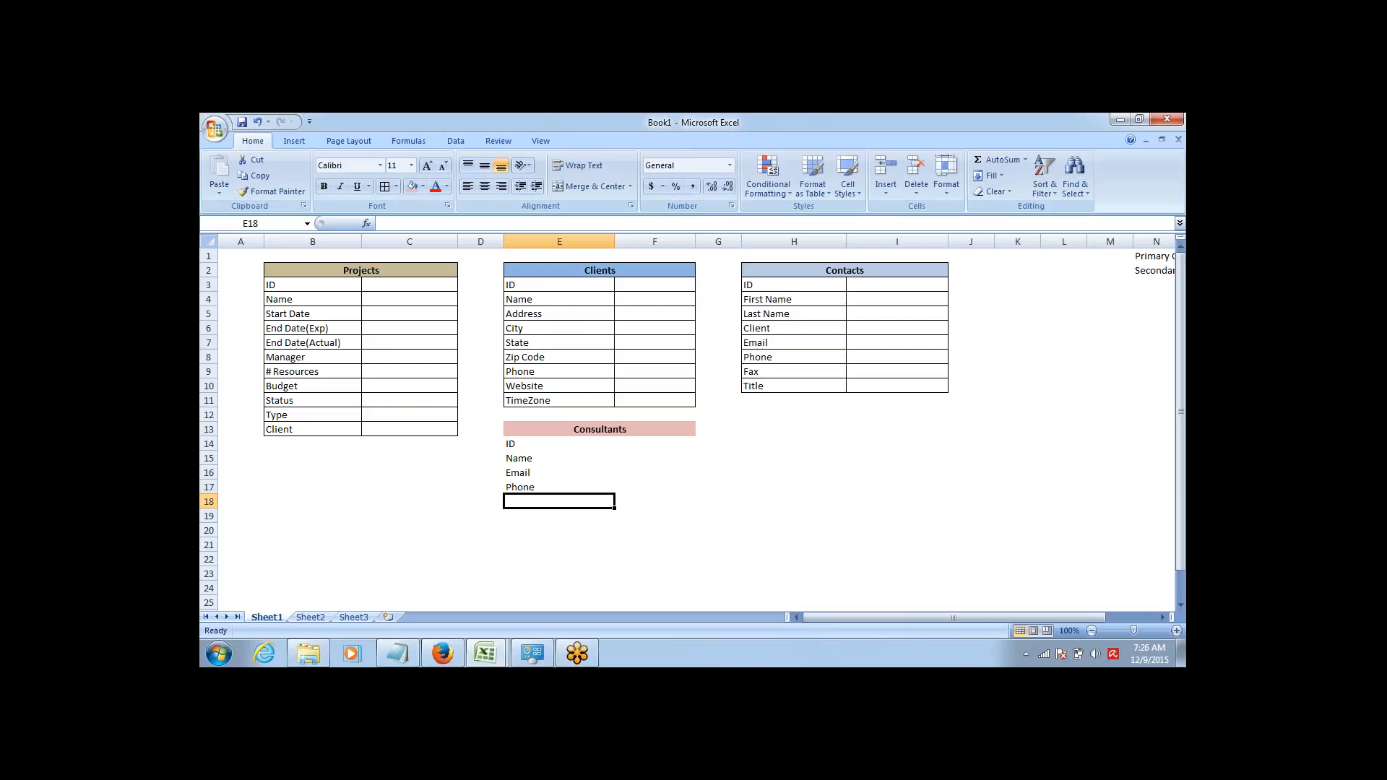
Add the fields SkillSets and Title to the Consultants list in E18:E19.
{"action": "type", "text": "SkillSe"}
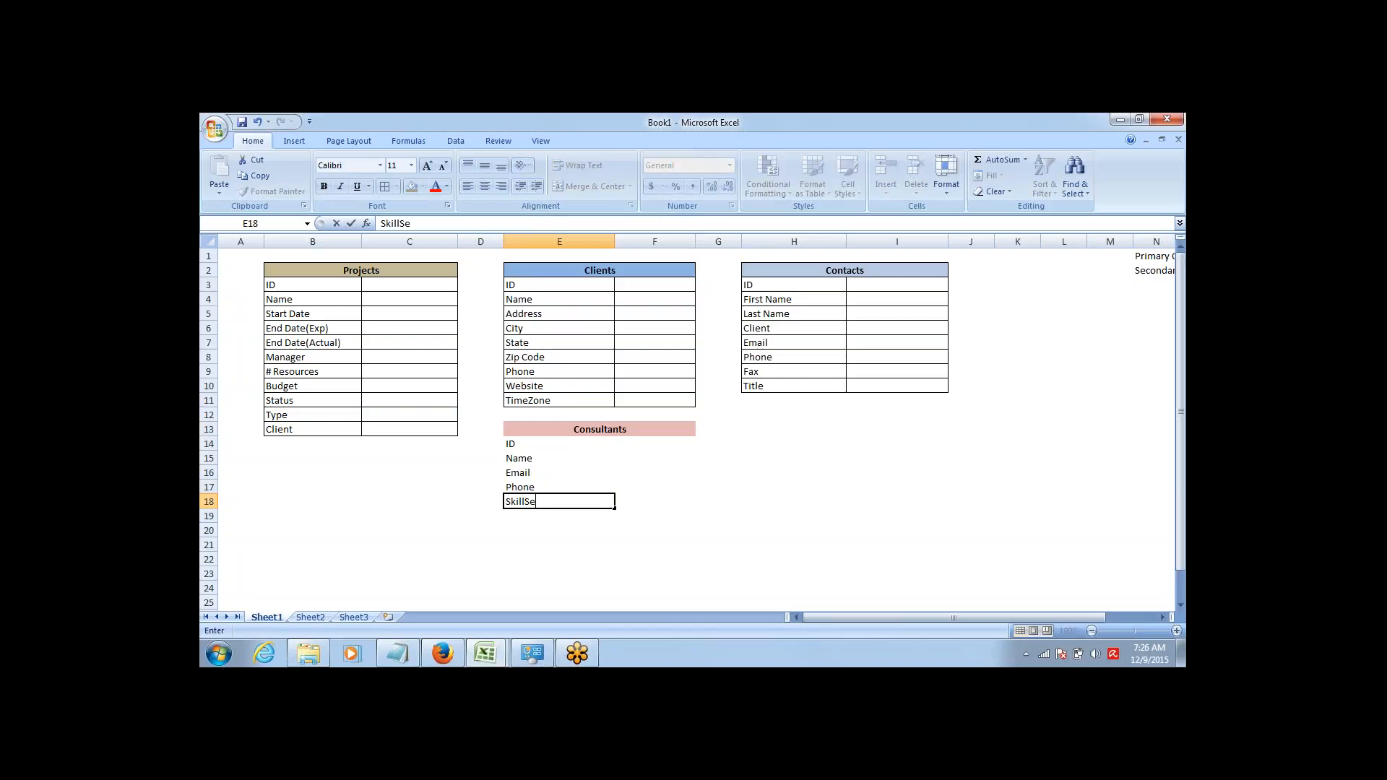
{"action": "type", "text": "ts"}
{"action": "key", "text": "Return"}
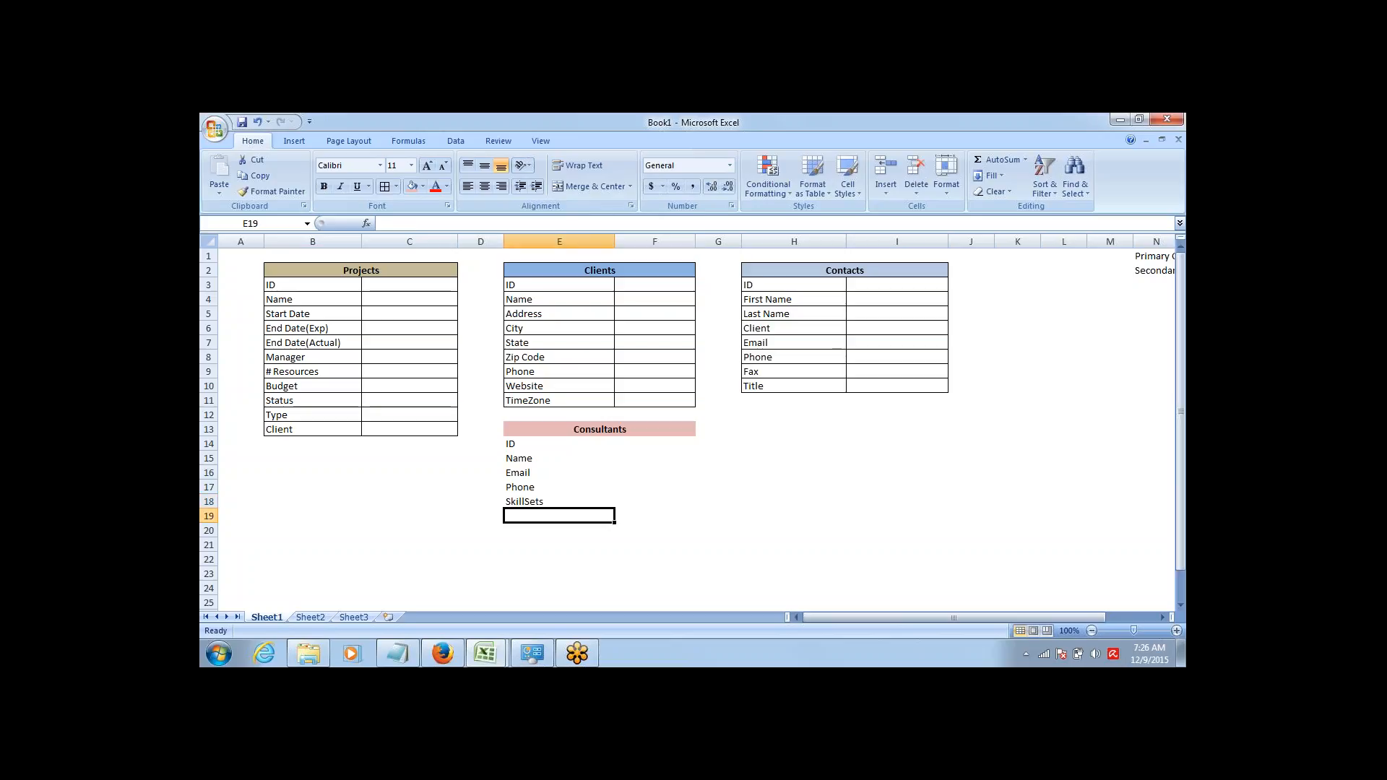
{"action": "type", "text": "Title"}
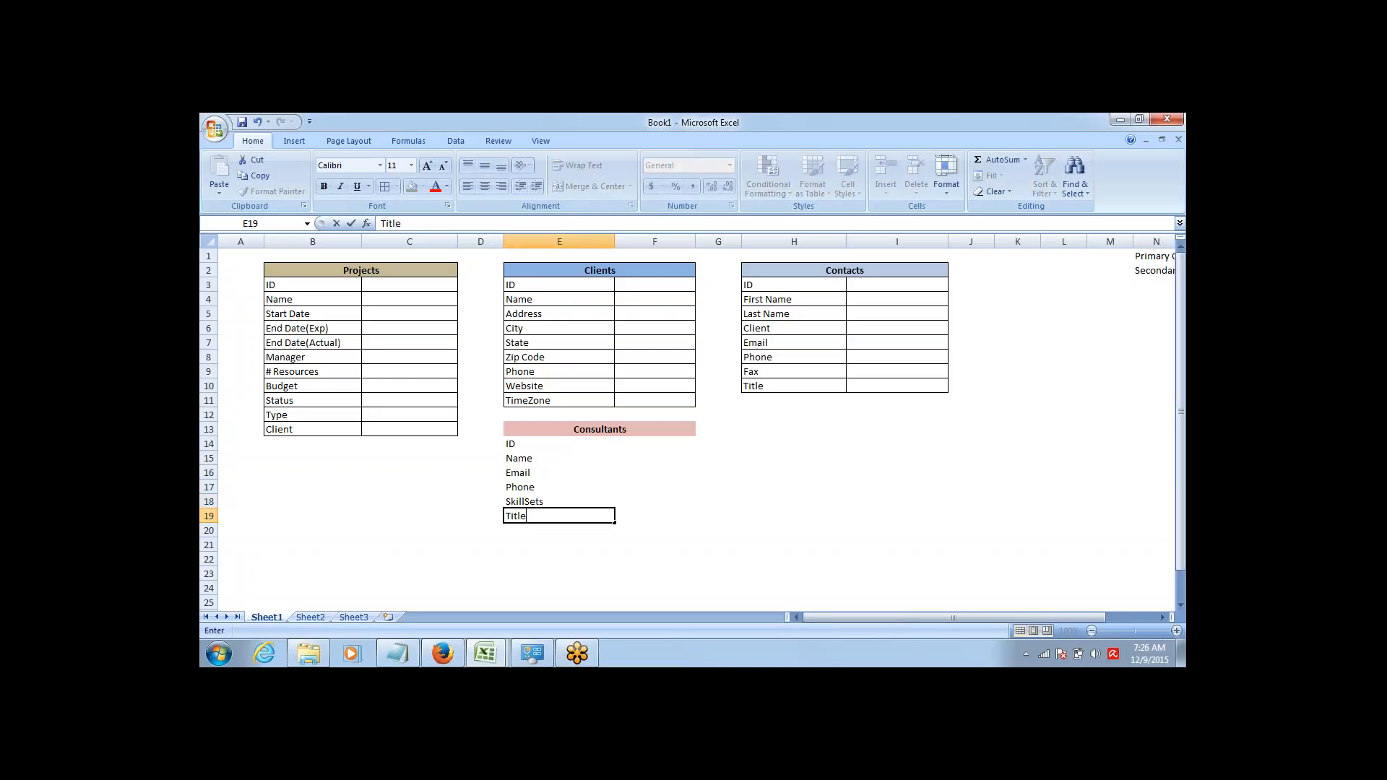
{"action": "key", "text": "Tab"}
{"action": "key", "text": "Left"}
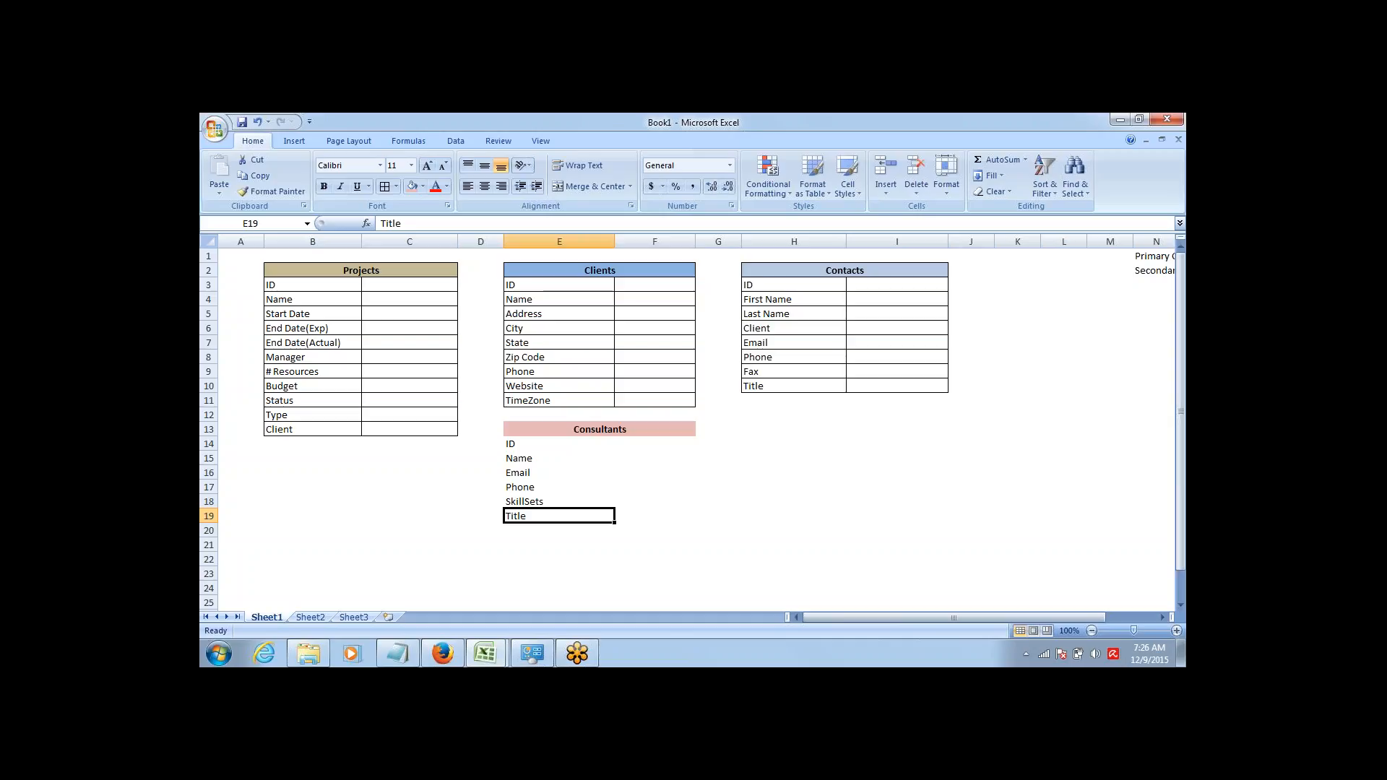
Apply all borders to the Consultants table in E13:F19.
{"action": "left_click_drag", "start_coordinate": [560, 429], "coordinate": [654, 515]}
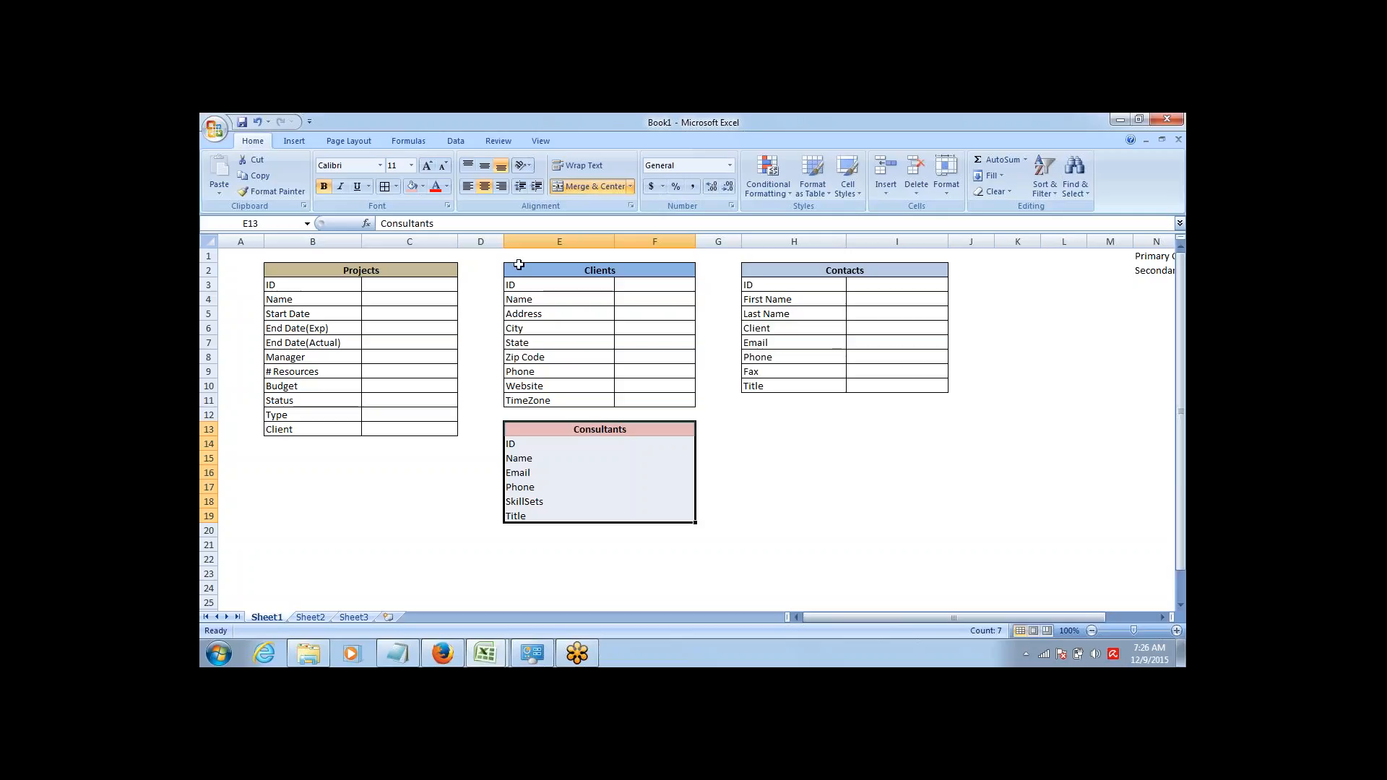
{"action": "left_click", "coordinate": [539, 531]}
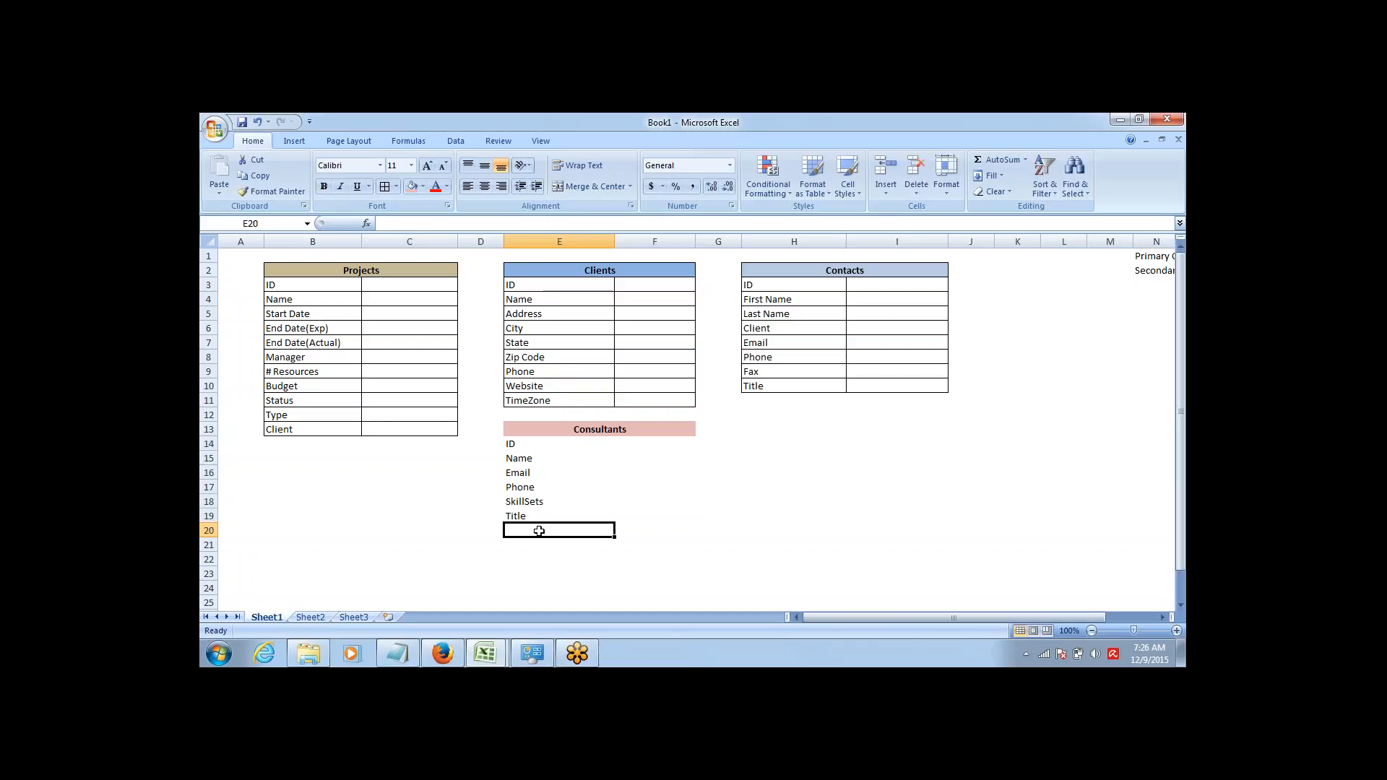
{"action": "key", "text": "Up"}
{"action": "key", "text": "Up"}
{"action": "key", "text": "Up"}
{"action": "key", "text": "Up"}
{"action": "key", "text": "Up"}
{"action": "key", "text": "Up"}
{"action": "key", "text": "Up"}
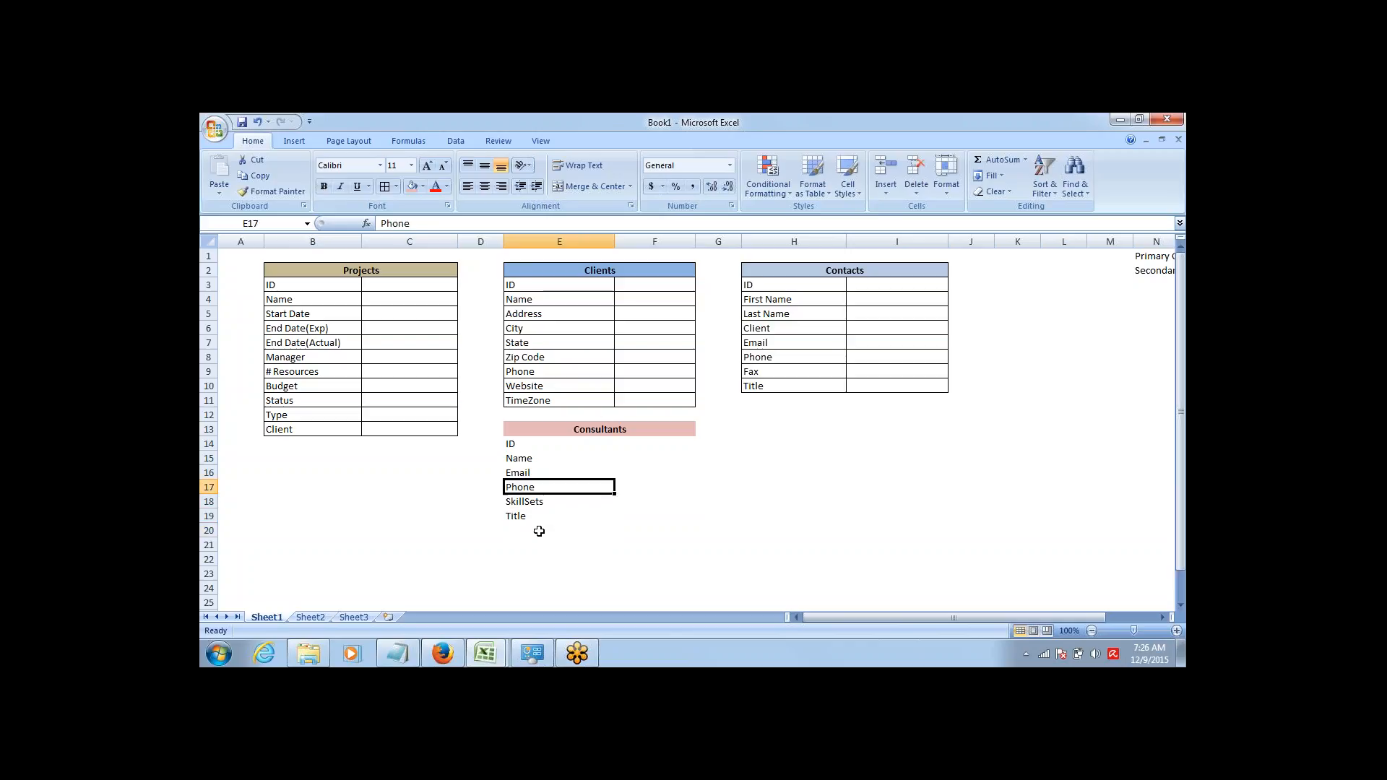
{"action": "key", "text": "ctrl+shift+Down"}
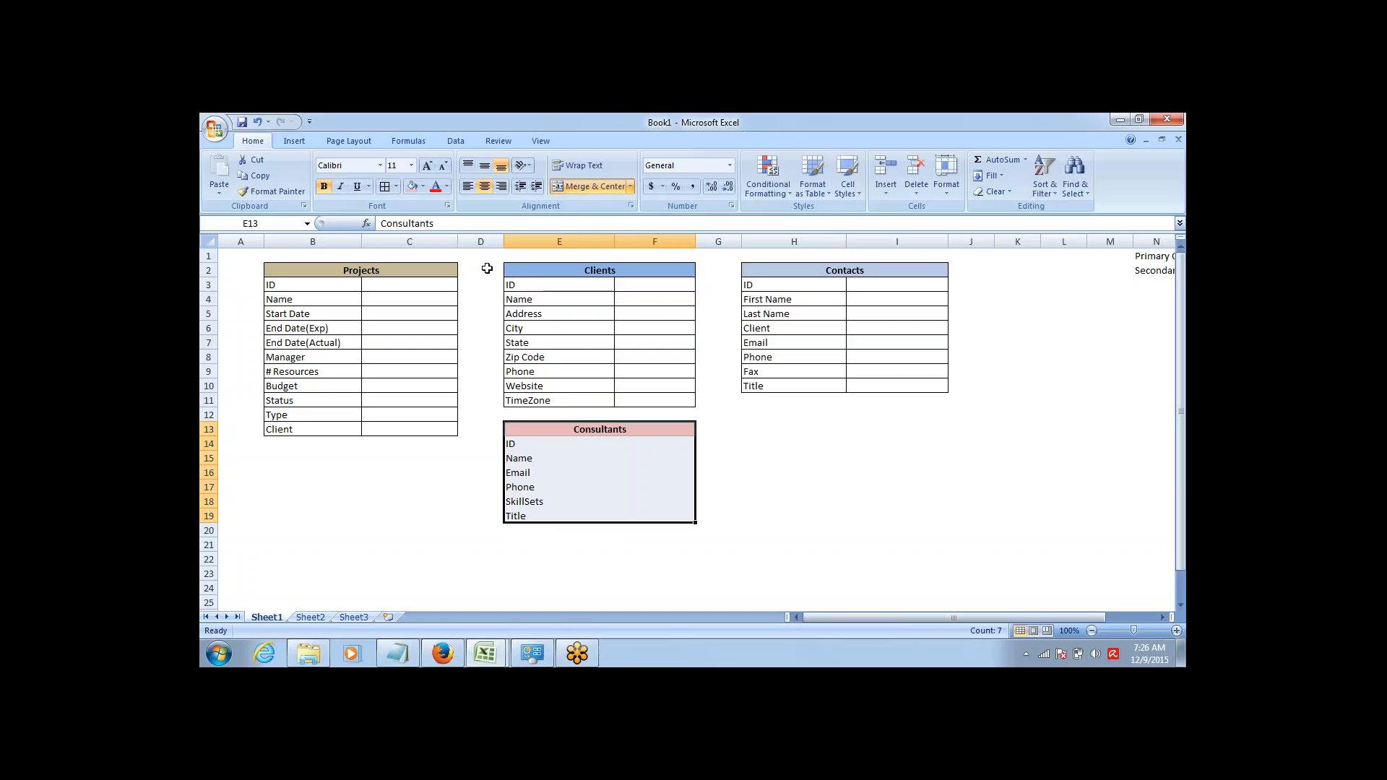
{"action": "left_click", "coordinate": [385, 186]}
{"action": "left_click", "coordinate": [548, 464]}
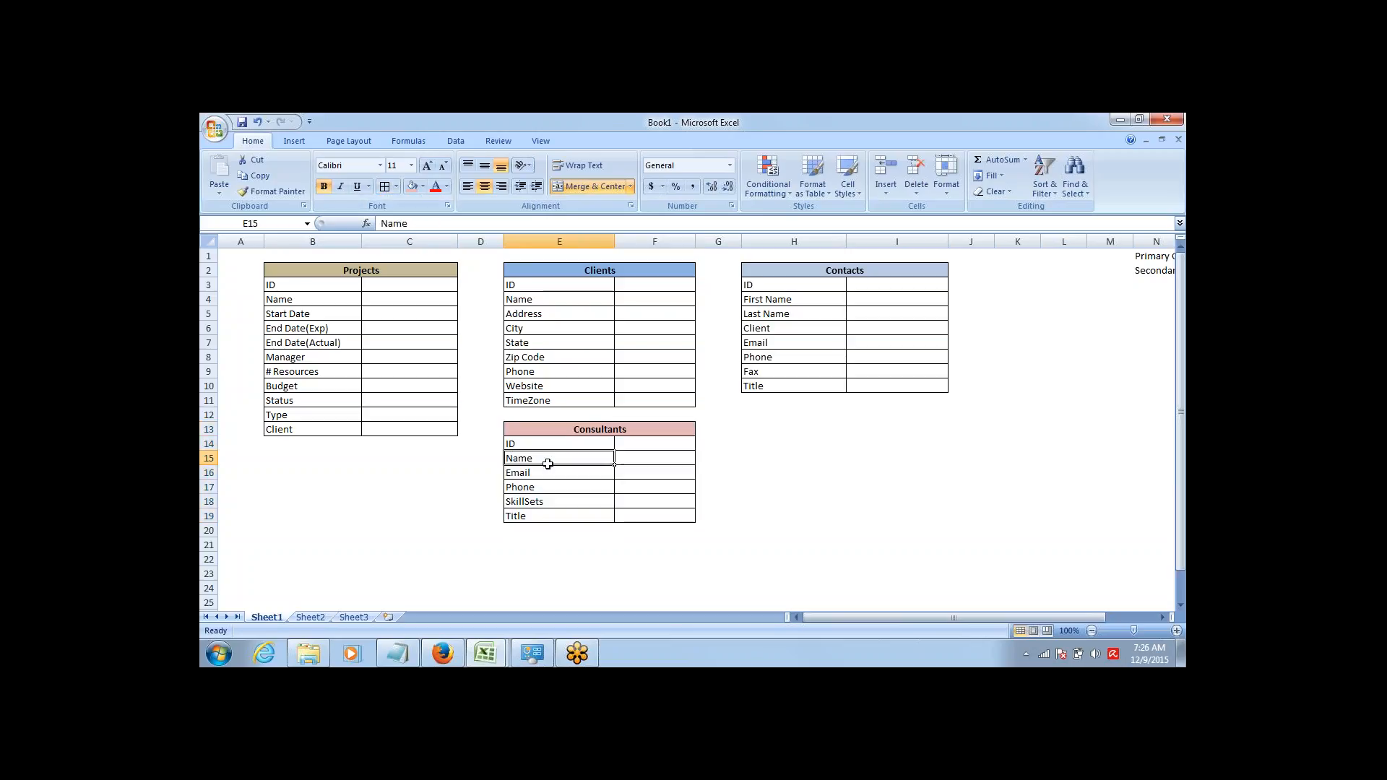
{"action": "left_click", "coordinate": [676, 512]}
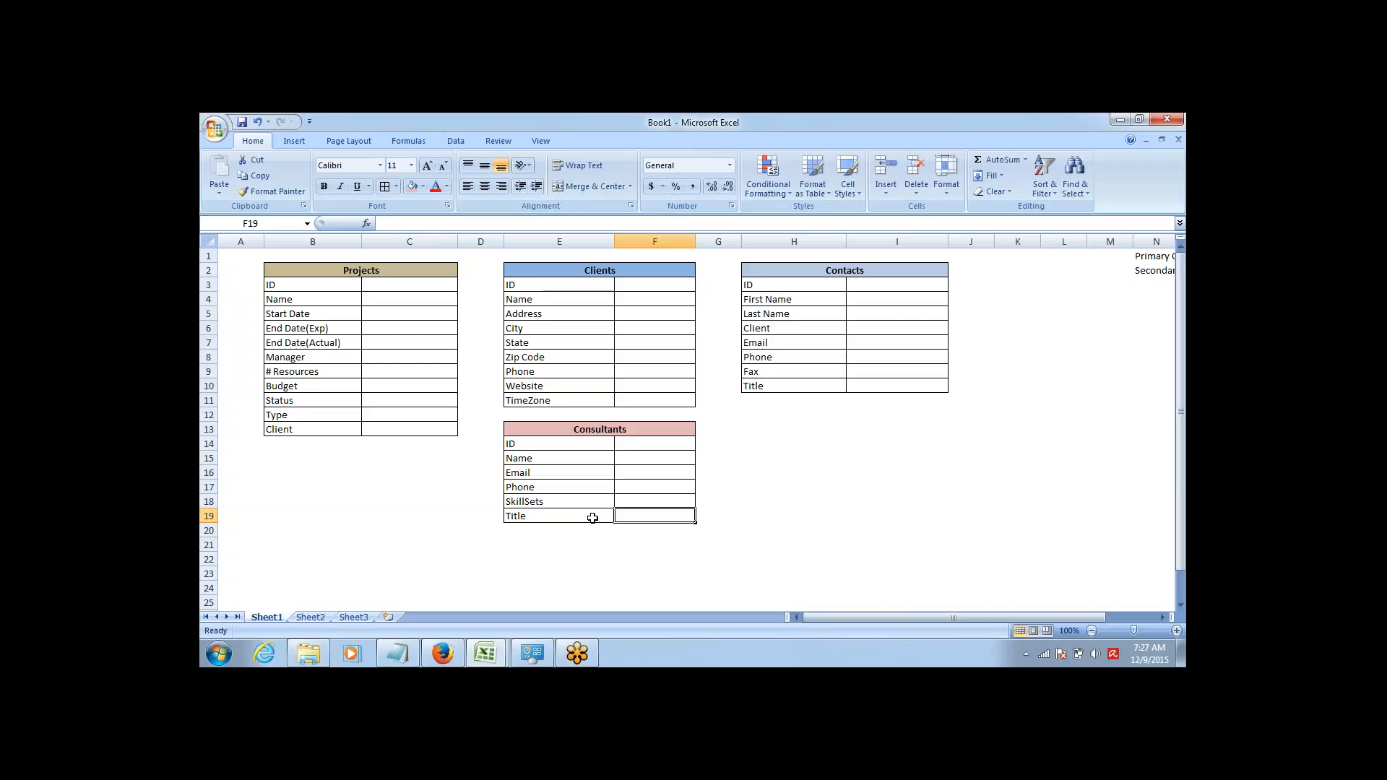
Merge and center H13:I13 below the Contacts table and enter the heading Assignment.
{"action": "left_click", "coordinate": [783, 431]}
{"action": "left_click_drag", "start_coordinate": [782, 431], "coordinate": [889, 429]}
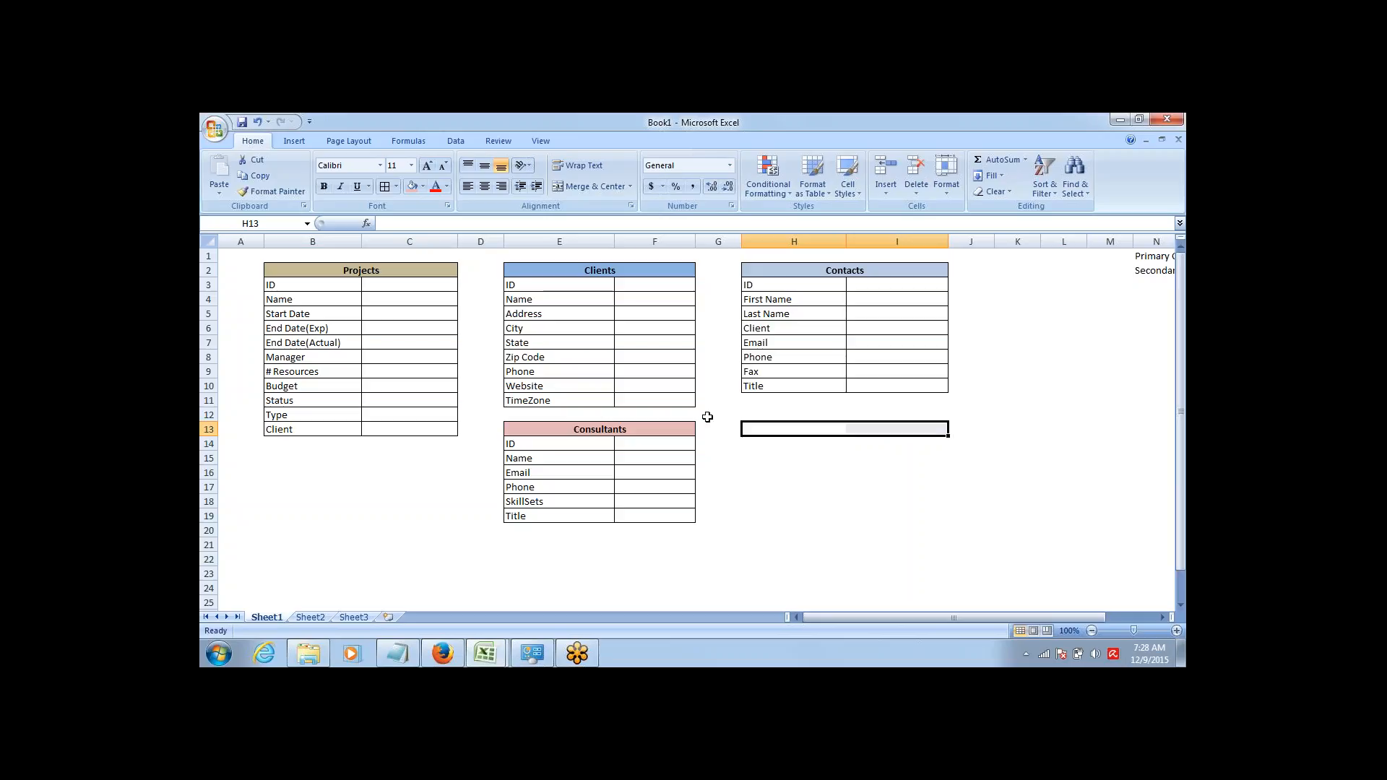
{"action": "left_click", "coordinate": [590, 185]}
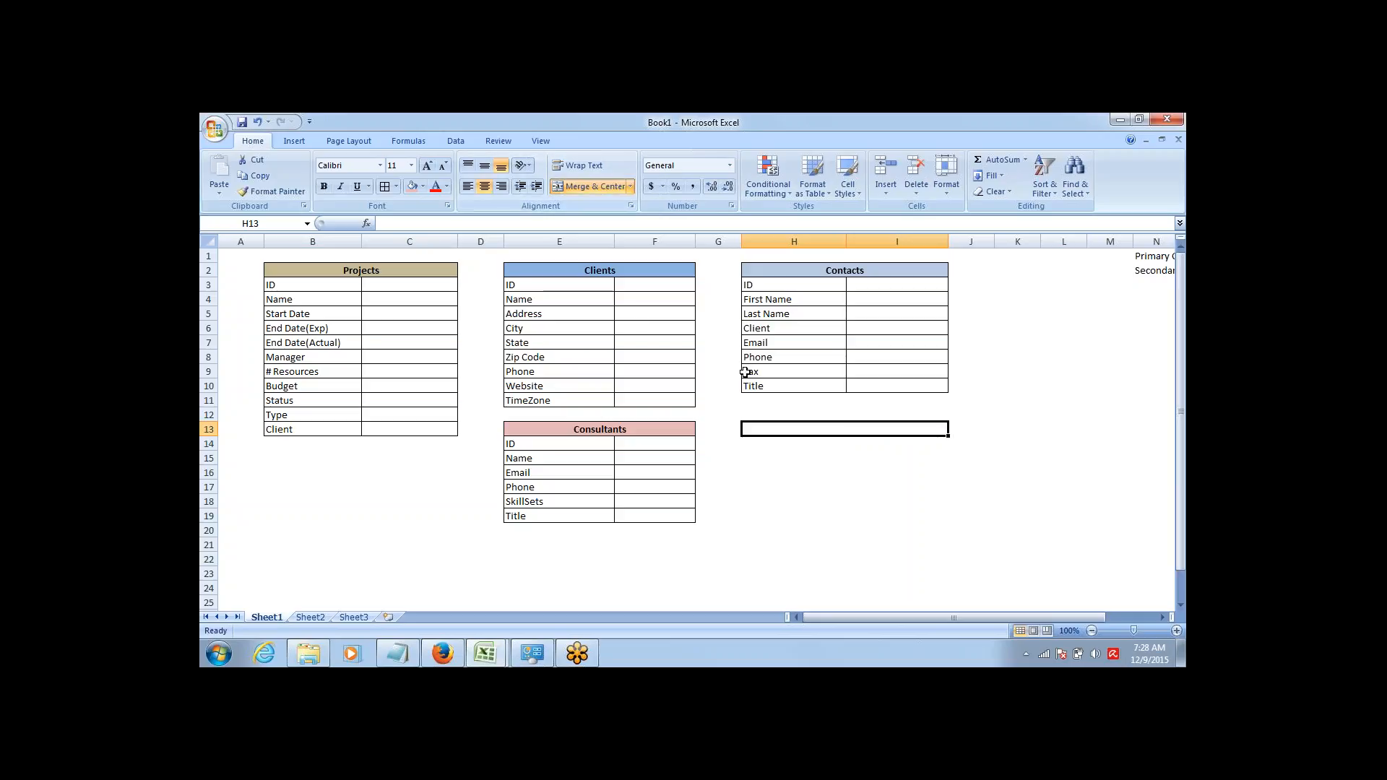
{"action": "type", "text": "Assignment"}
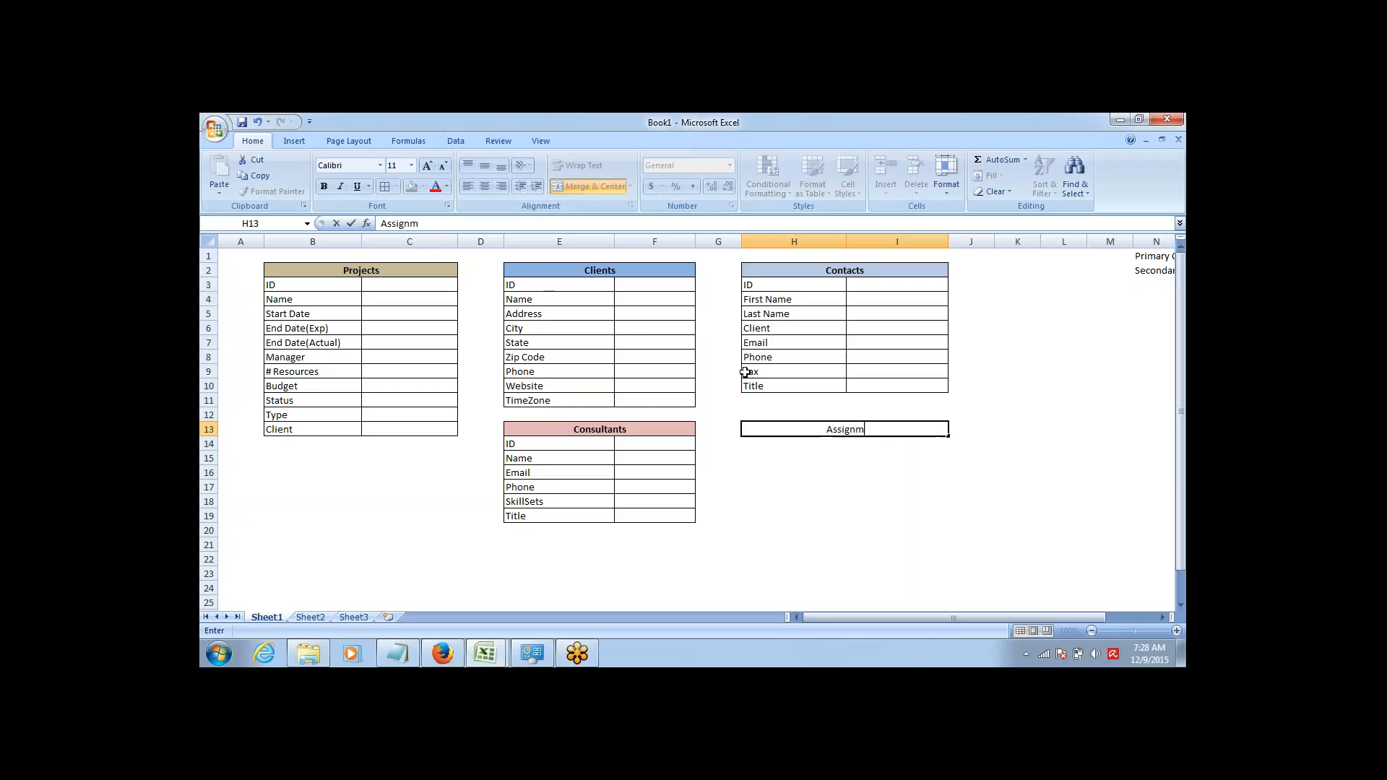
{"action": "key", "text": "Tab"}
{"action": "key", "text": "Left"}
{"action": "key", "text": "Down"}
{"action": "key", "text": "Up"}
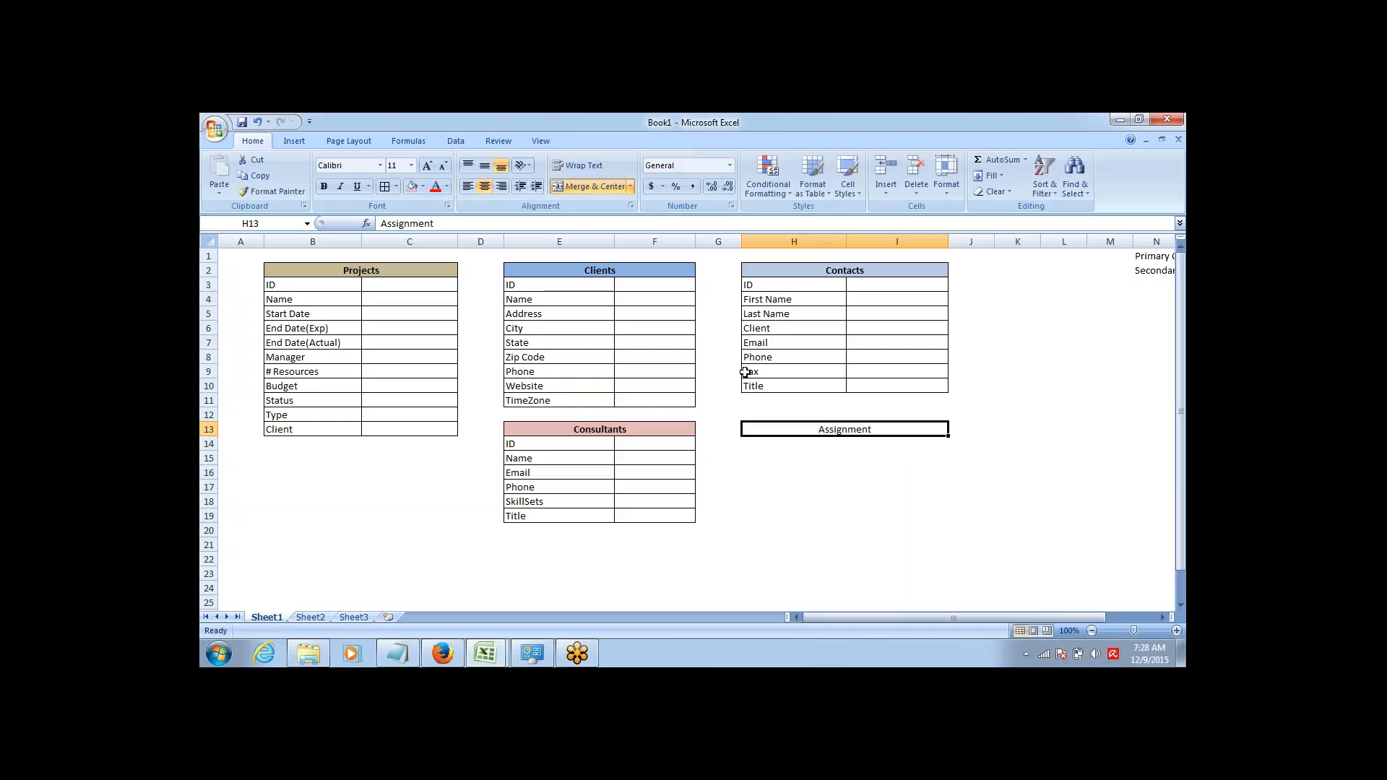
Make the Assignment heading bold.
{"action": "key", "text": "ctrl+b"}
{"action": "key", "text": "Down"}
{"action": "key", "text": "Up"}
{"action": "key", "text": "Down"}
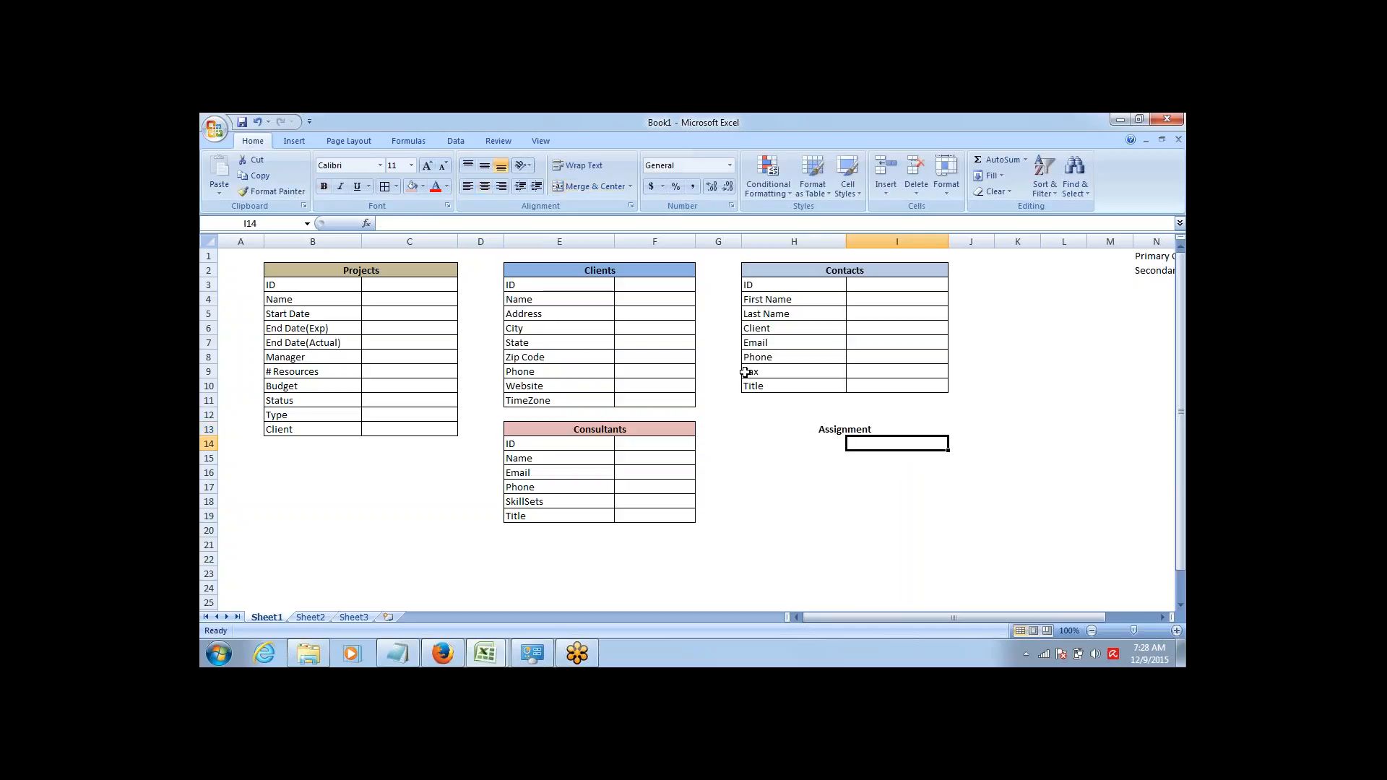
List the fields ID, Project and Consultant under the Assignment heading in H14:H16.
{"action": "key", "text": "Up"}
{"action": "key", "text": "Down"}
{"action": "key", "text": "Left"}
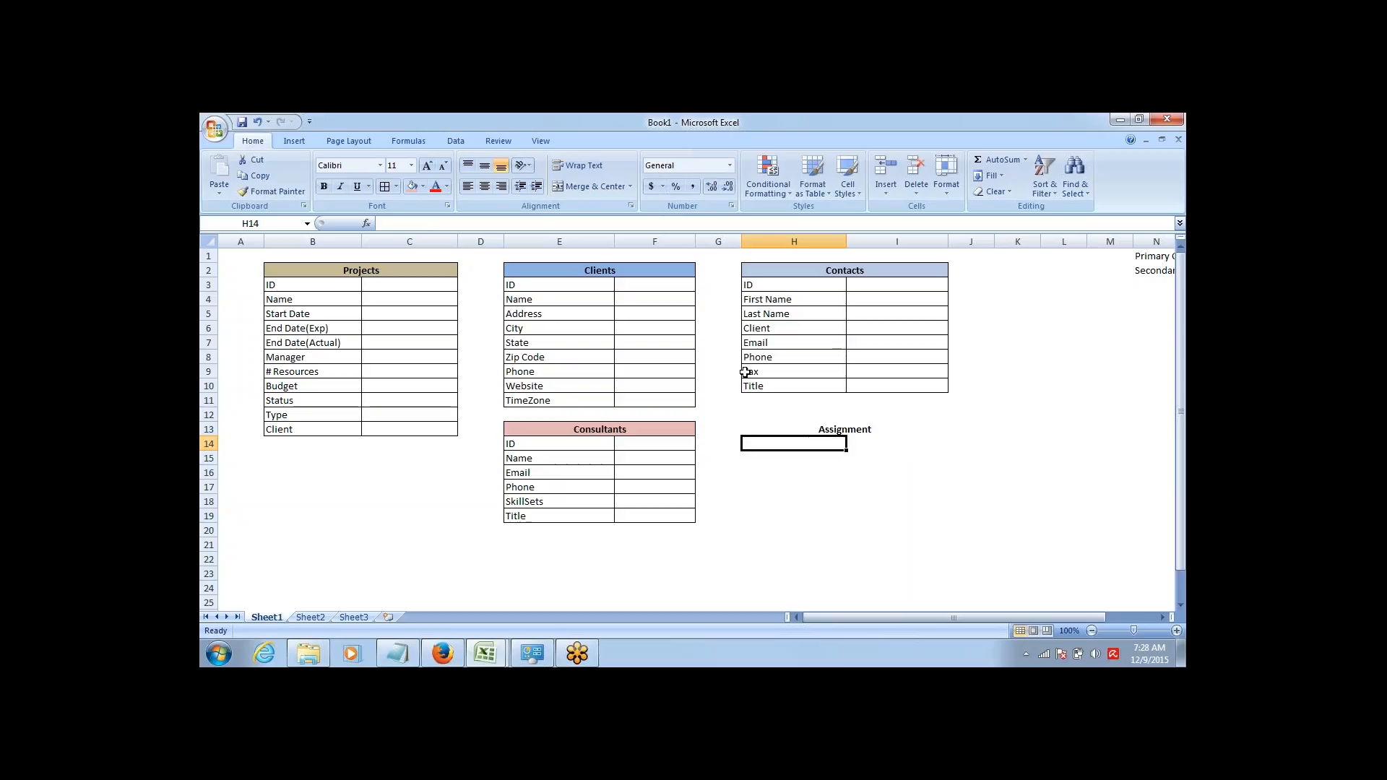
{"action": "type", "text": "ID"}
{"action": "key", "text": "Tab"}
{"action": "key", "text": "Return"}
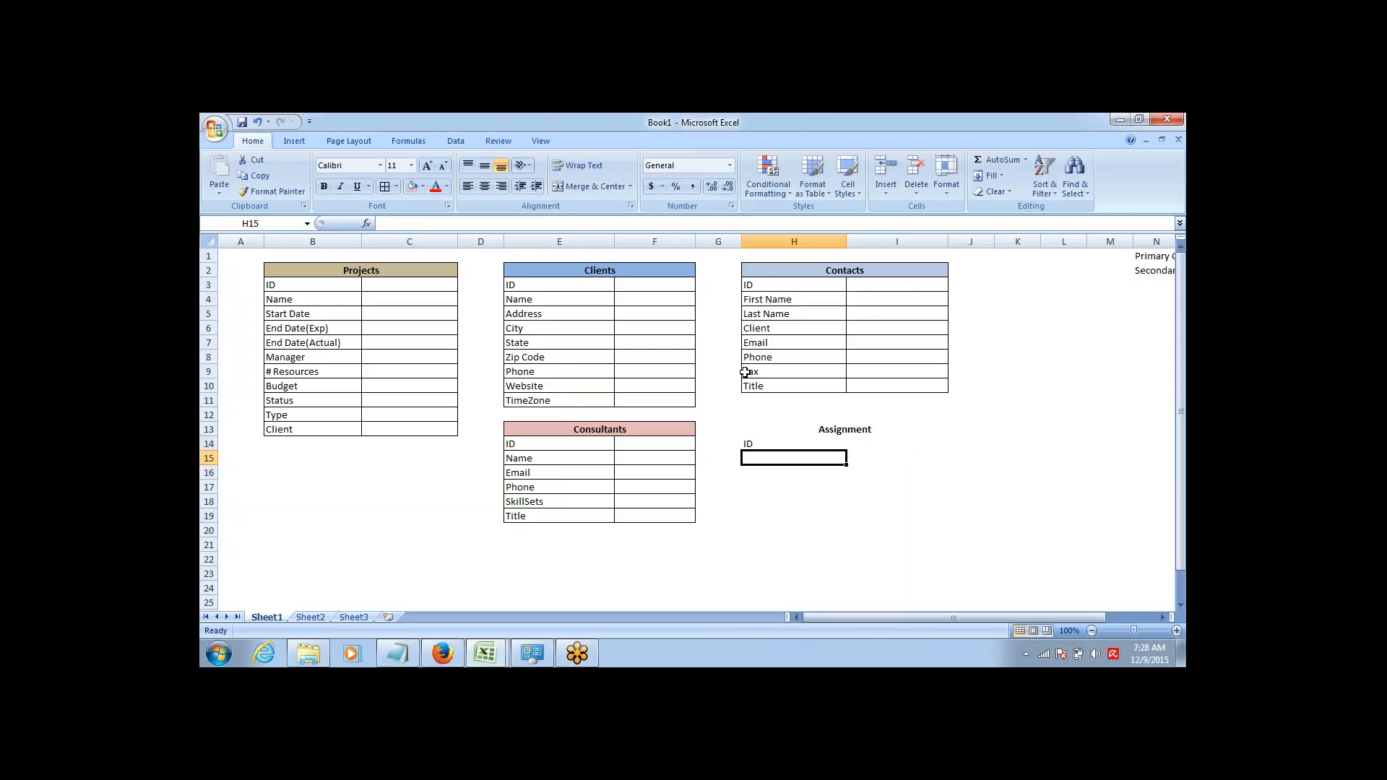
{"action": "type", "text": "Project"}
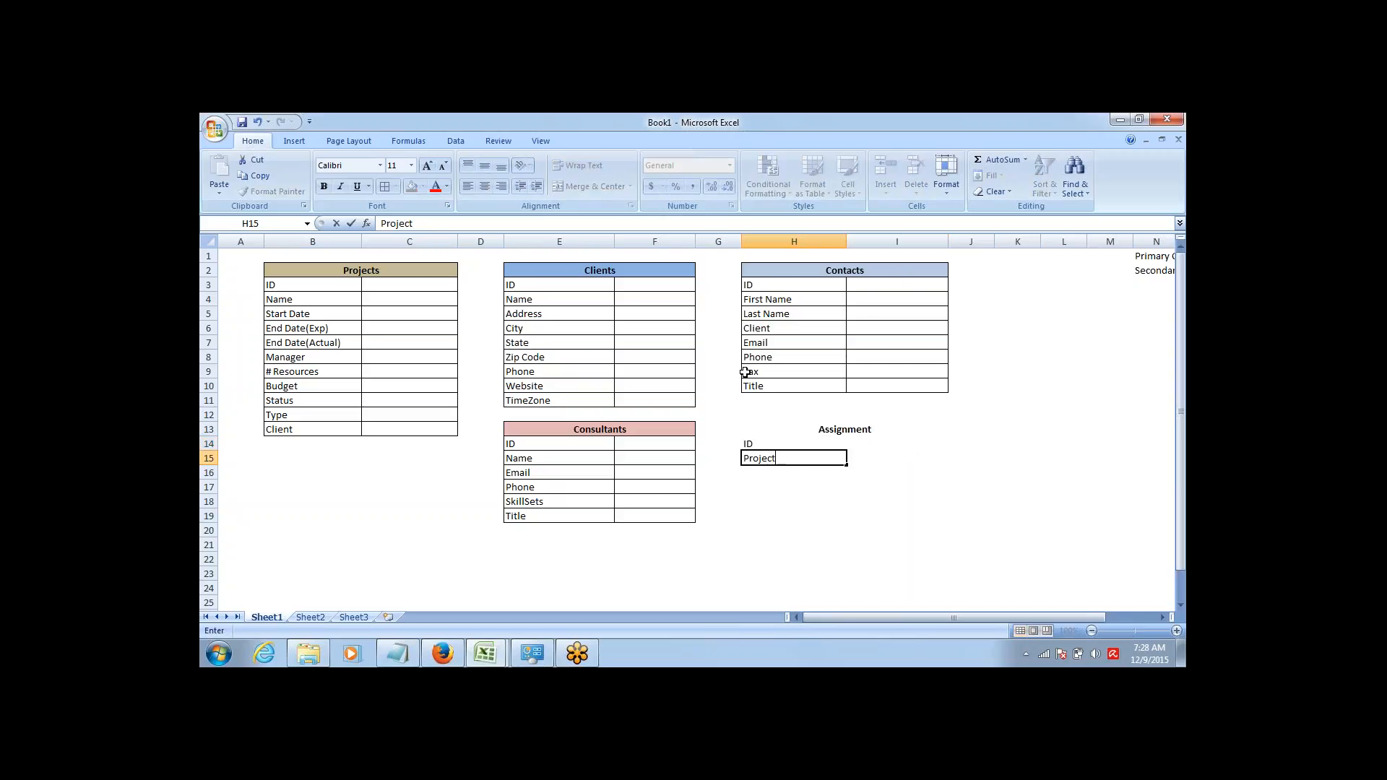
{"action": "key", "text": "Return"}
{"action": "type", "text": "Con"}
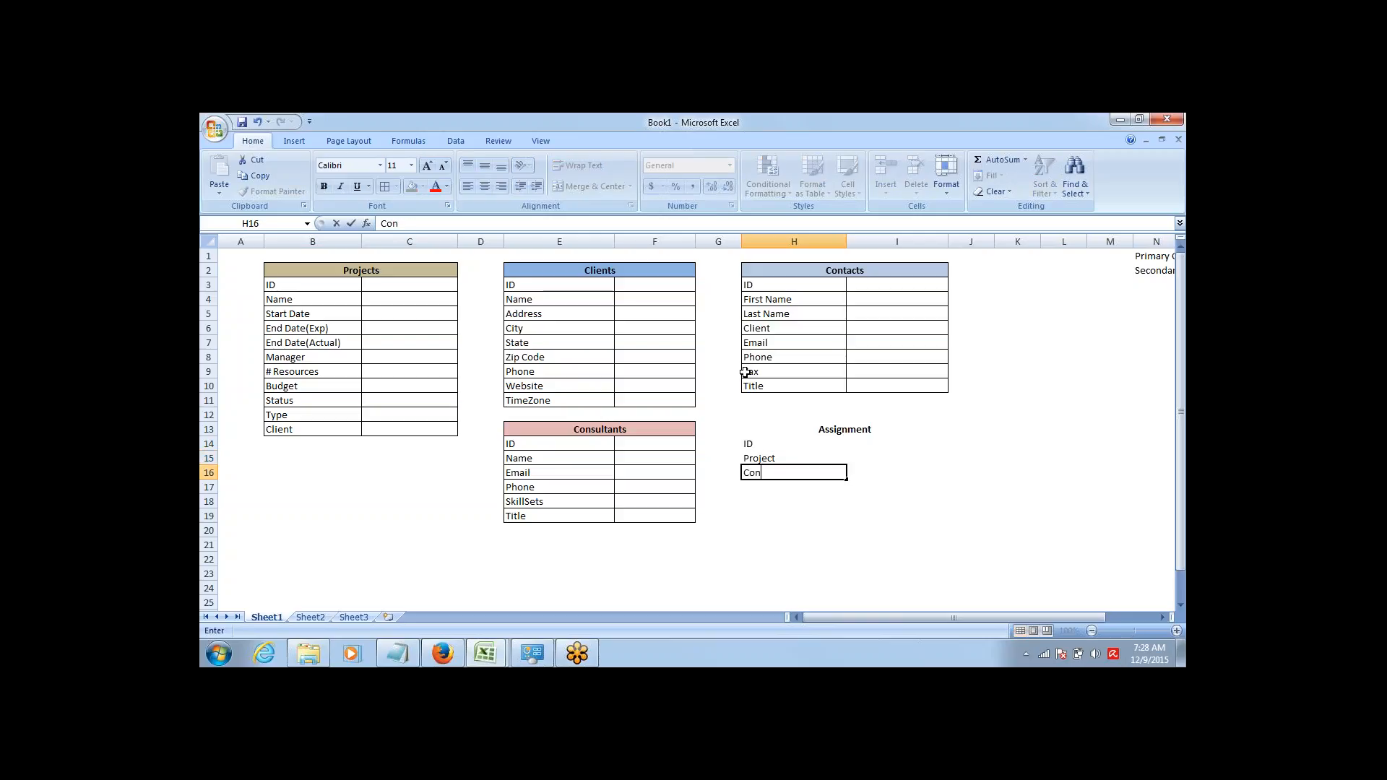
{"action": "type", "text": "sultant"}
{"action": "key", "text": "Return"}
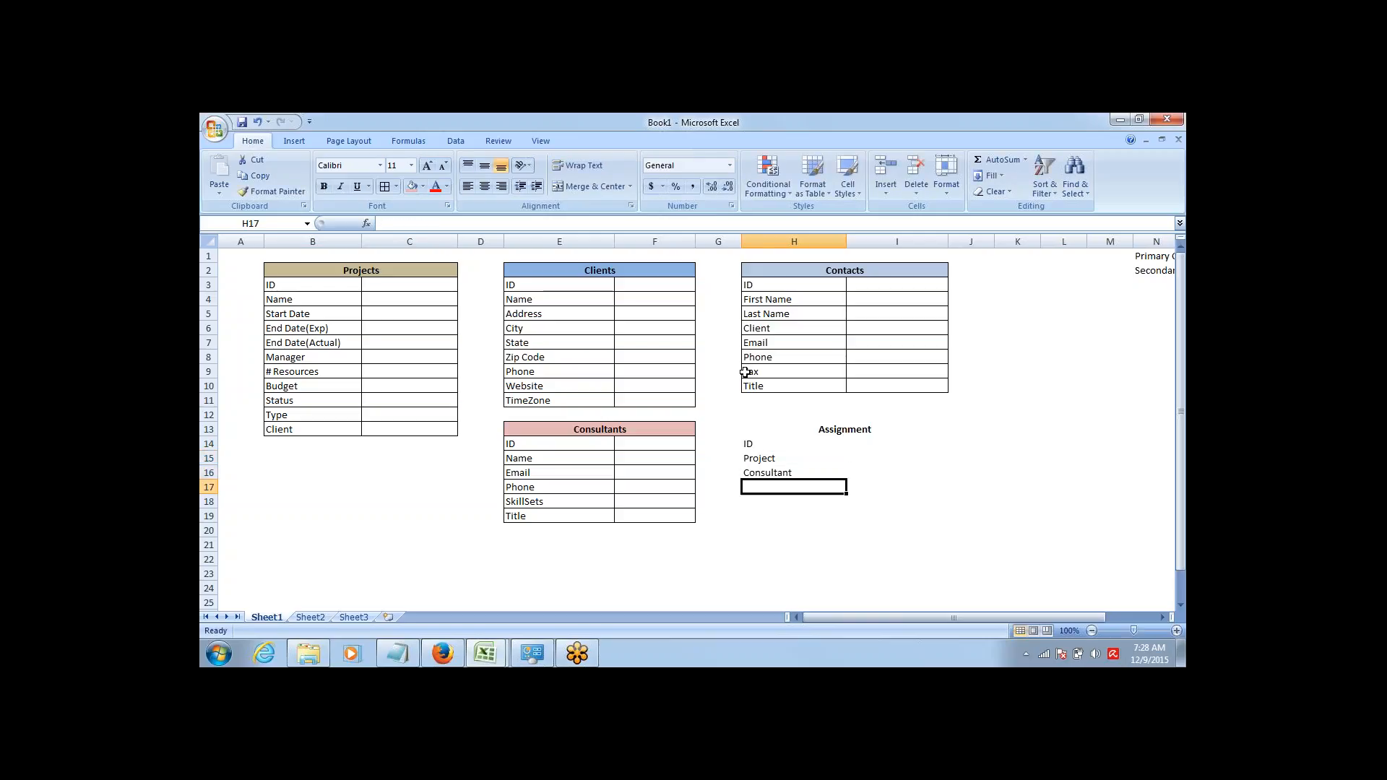
Review the Assignment table's Project and Consultant fields and how they link projects with consultants.
{"action": "key", "text": "Up"}
{"action": "key", "text": "Up"}
{"action": "key", "text": "Up"}
{"action": "key", "text": "Up"}
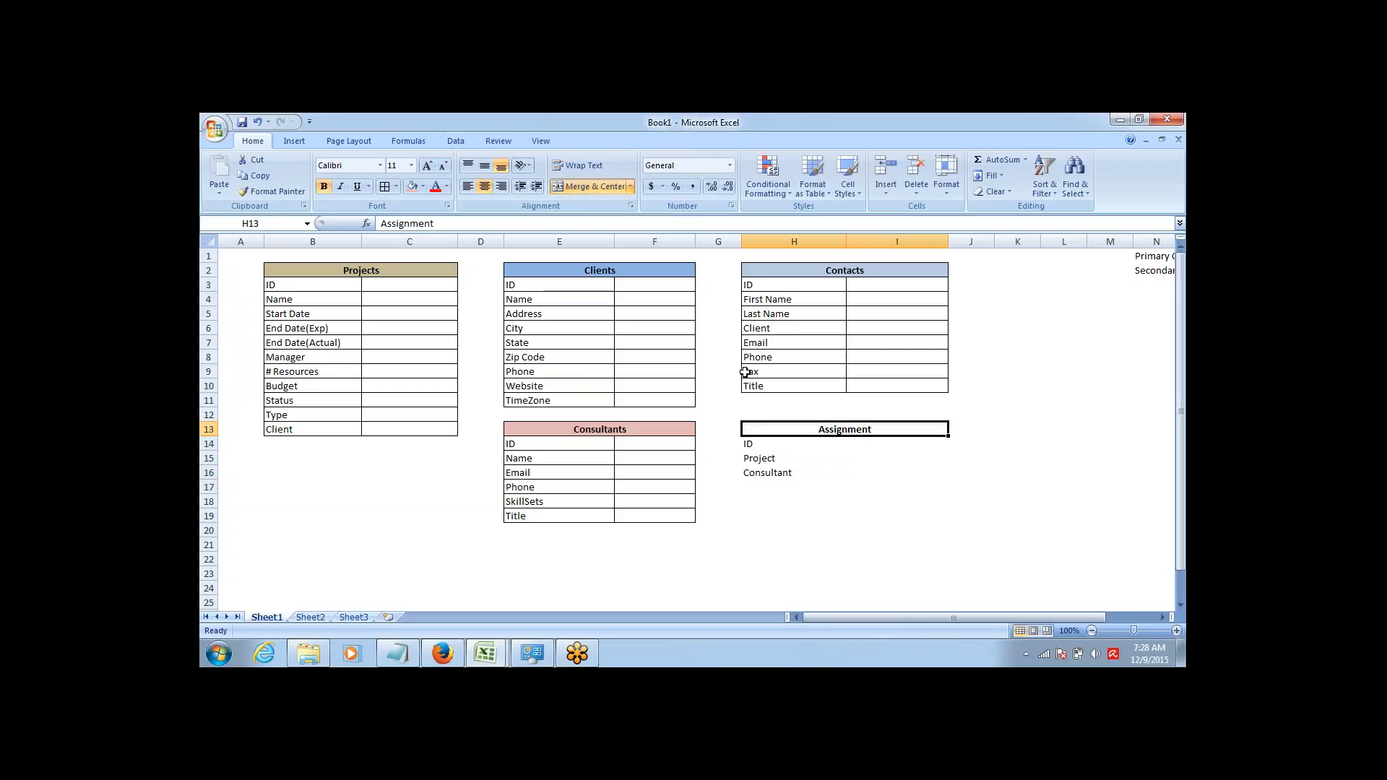
{"action": "key", "text": "Down"}
{"action": "key", "text": "Down"}
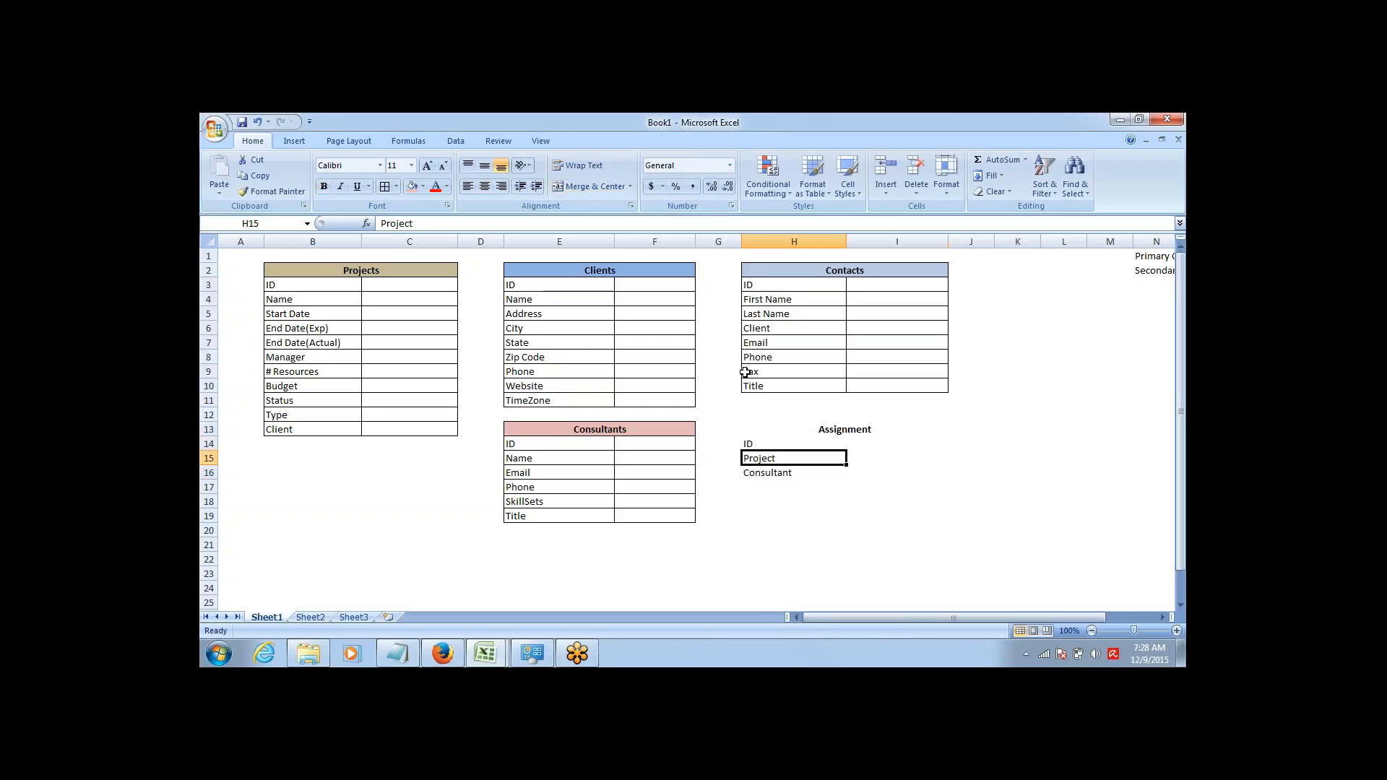
{"action": "key", "text": "shift+Right"}
{"action": "key", "text": "Down"}
{"action": "key", "text": "shift+Right"}
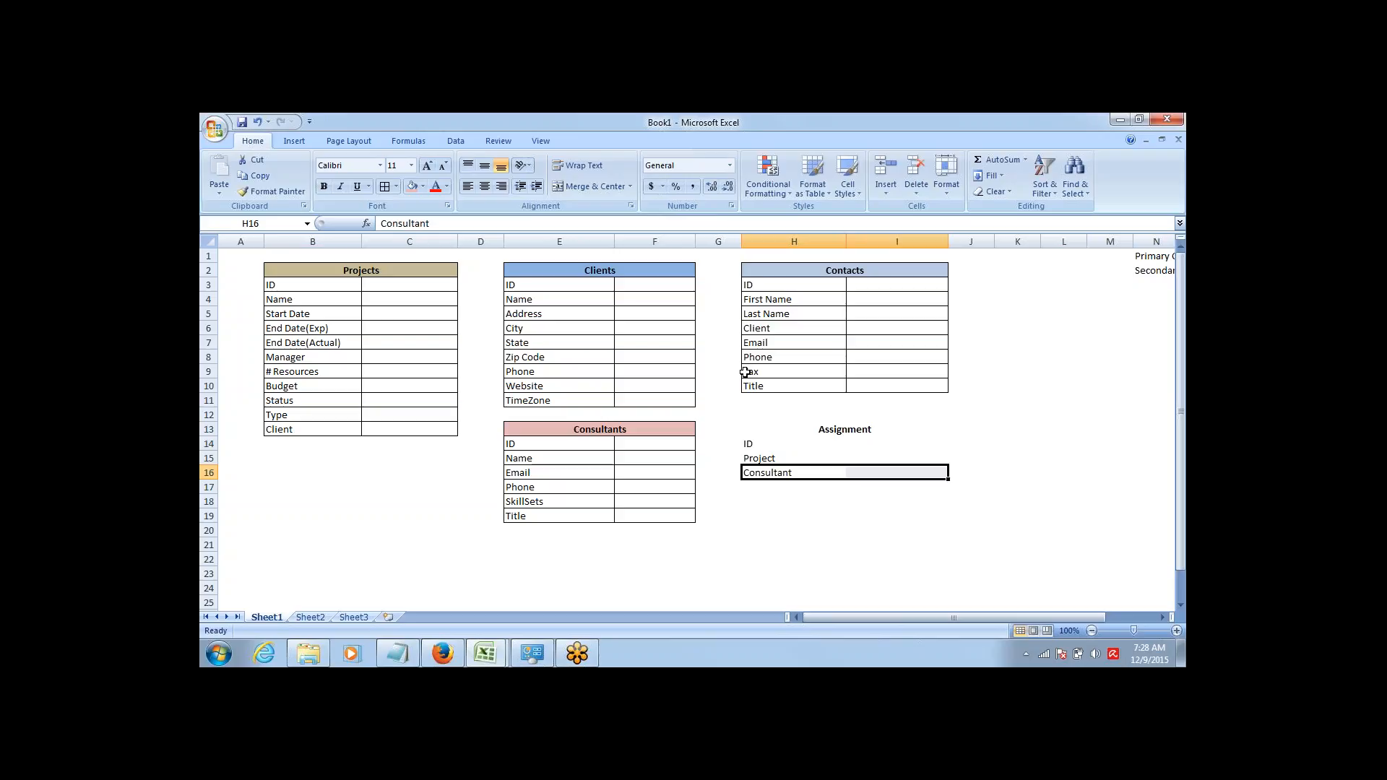
{"action": "key", "text": "Up"}
{"action": "key", "text": "Up"}
{"action": "key", "text": "Up"}
{"action": "key", "text": "shift+Down"}
{"action": "key", "text": "shift+Down"}
{"action": "key", "text": "shift+Down"}
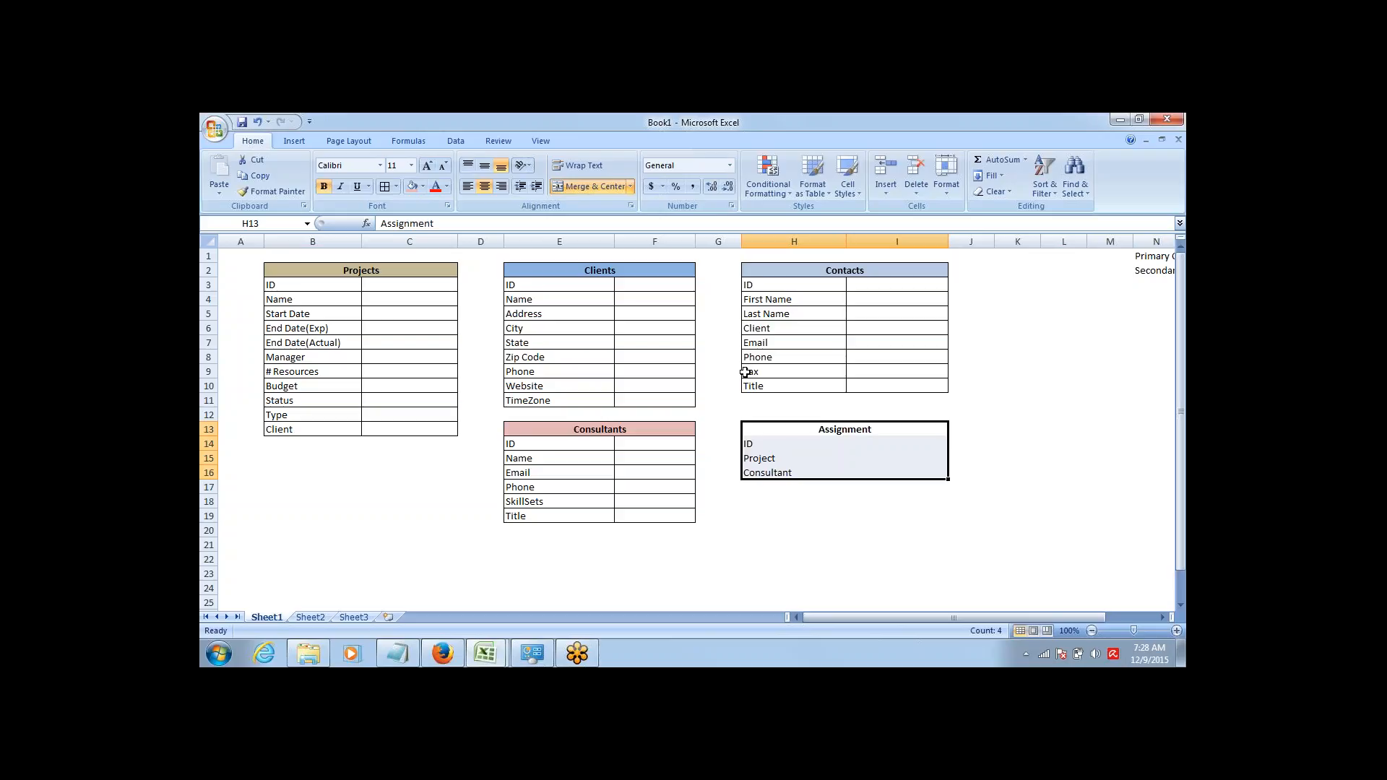
Add a Project field below Title in the Consultants table, in E20.
{"action": "key", "text": "Left"}
{"action": "key", "text": "Left"}
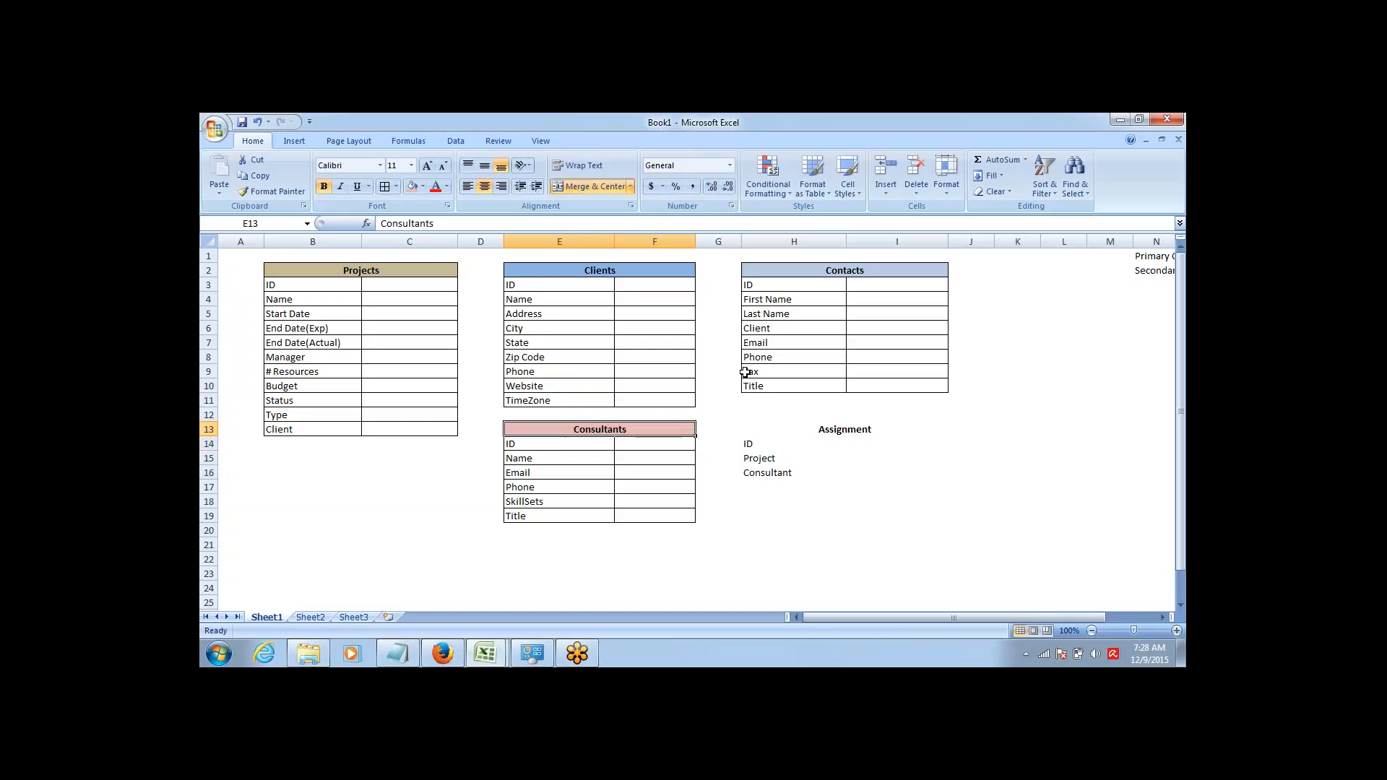
{"action": "key", "text": "Down"}
{"action": "key", "text": "Down"}
{"action": "key", "text": "Down"}
{"action": "key", "text": "Down"}
{"action": "key", "text": "Down"}
{"action": "key", "text": "Down"}
{"action": "key", "text": "Down"}
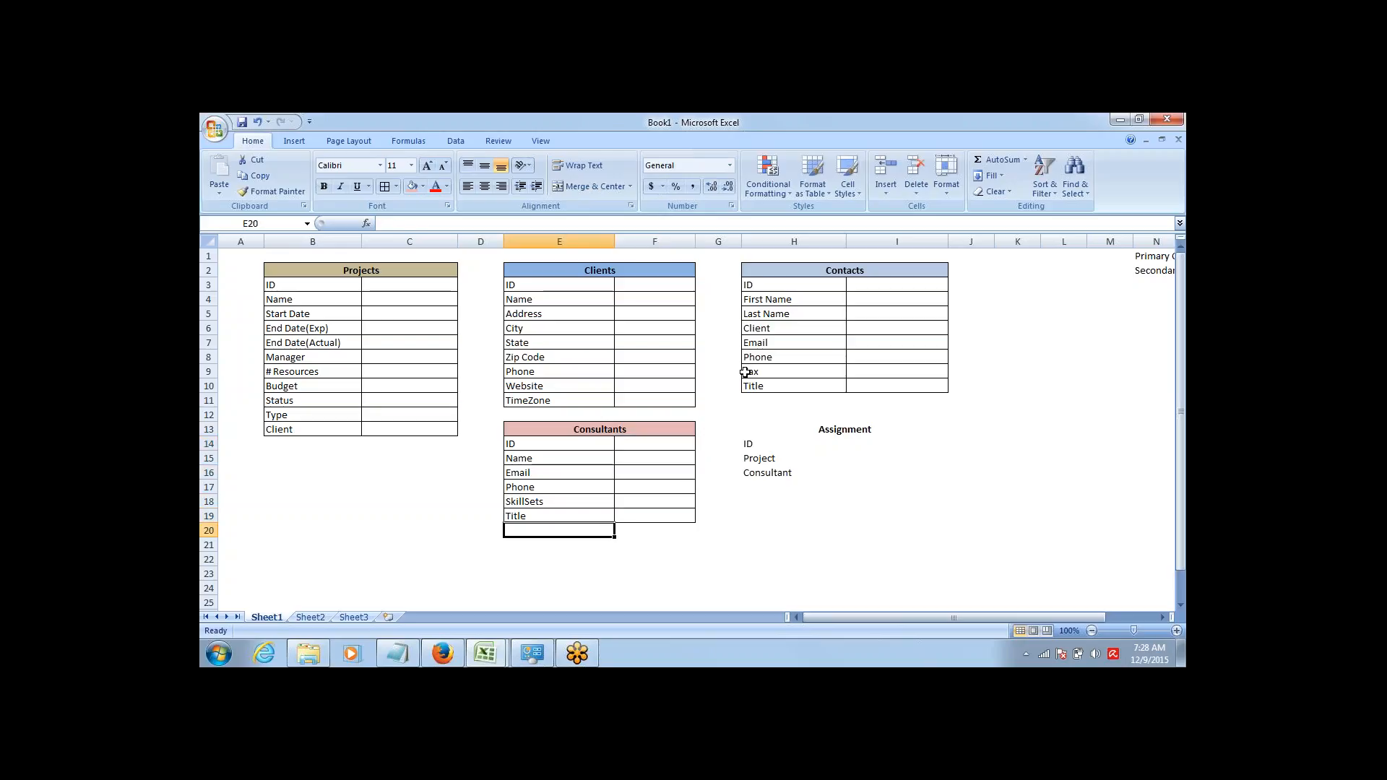
{"action": "type", "text": "Project"}
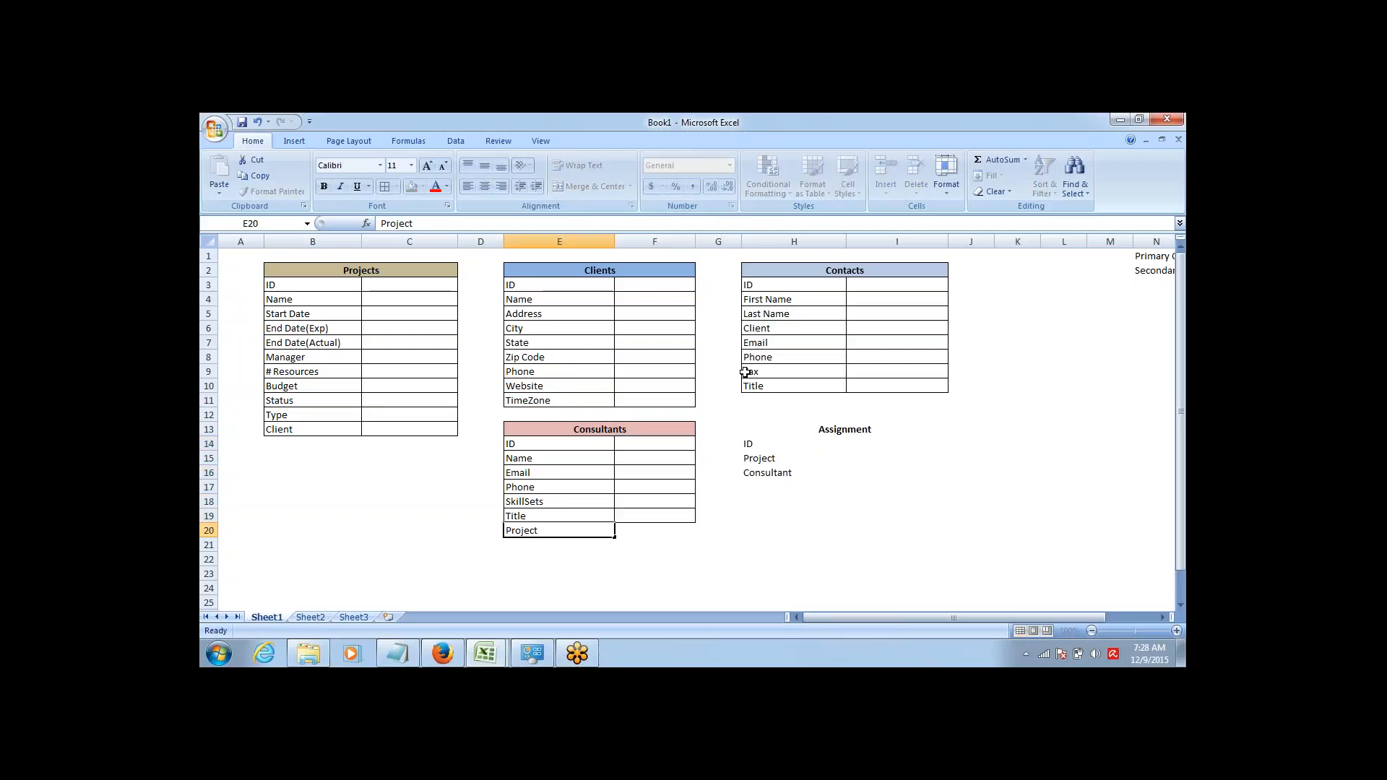
{"action": "key", "text": "Tab"}
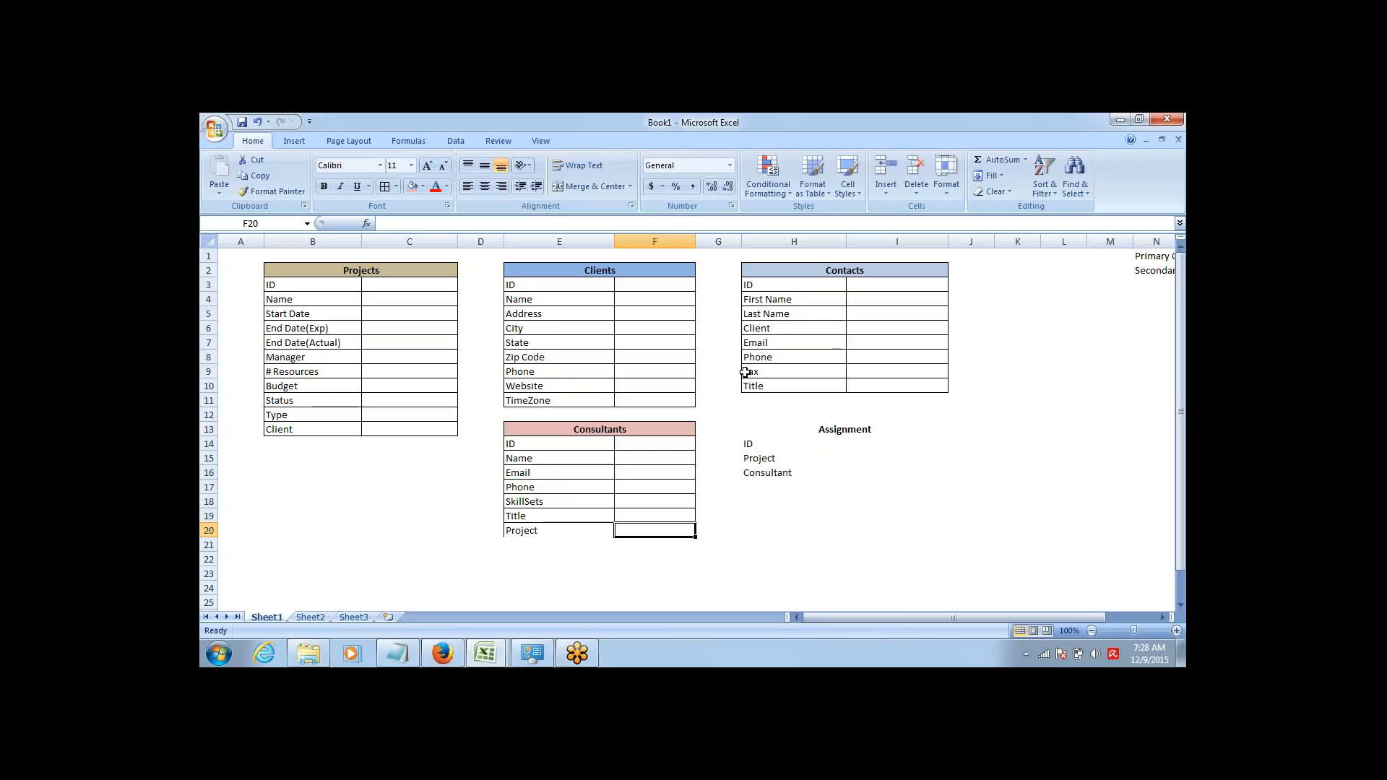
{"action": "key", "text": "Left"}
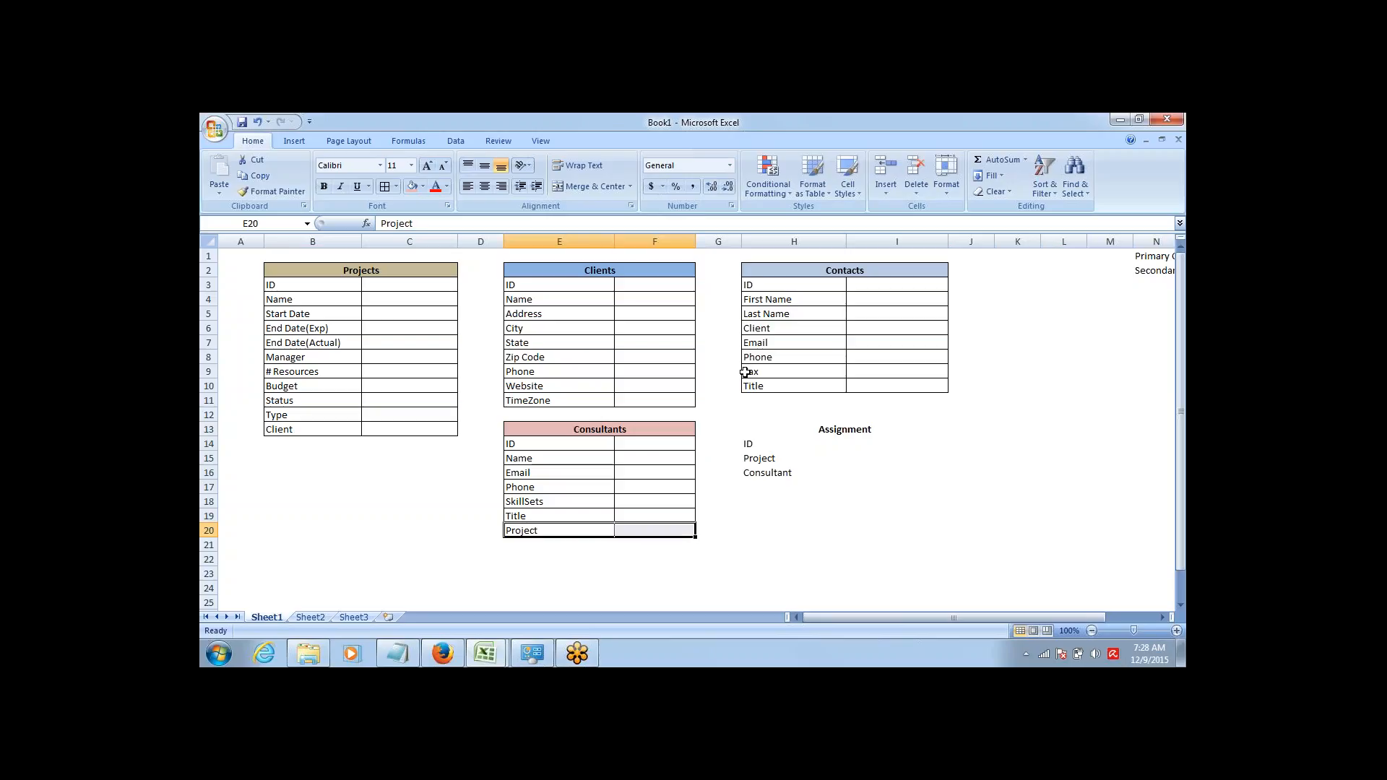
Add a Consultant field below Client in the Projects table, in B14.
{"action": "key", "text": "Left"}
{"action": "key", "text": "Up"}
{"action": "key", "text": "Up"}
{"action": "key", "text": "Up"}
{"action": "key", "text": "Up"}
{"action": "key", "text": "Up"}
{"action": "key", "text": "Up"}
{"action": "key", "text": "Left"}
{"action": "key", "text": "Left"}
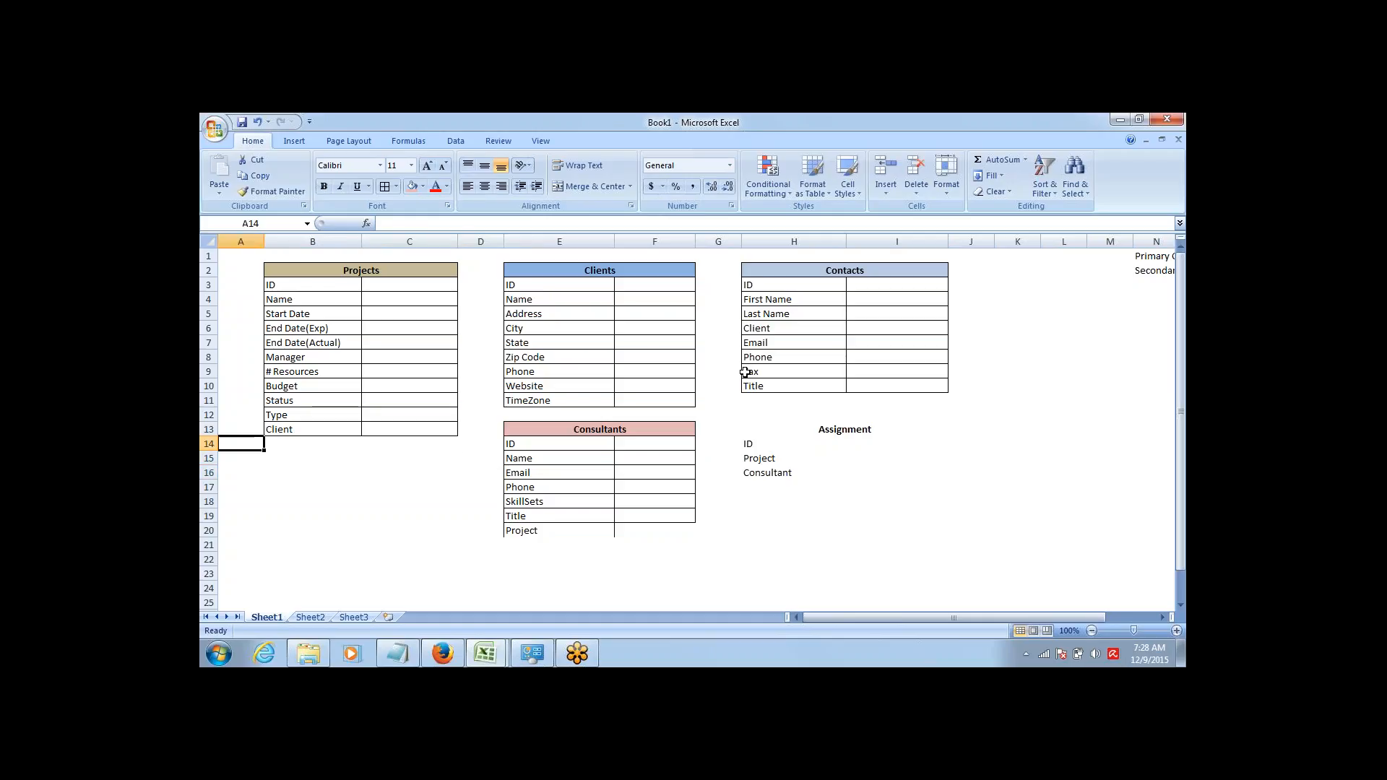
{"action": "type", "text": "Consu"}
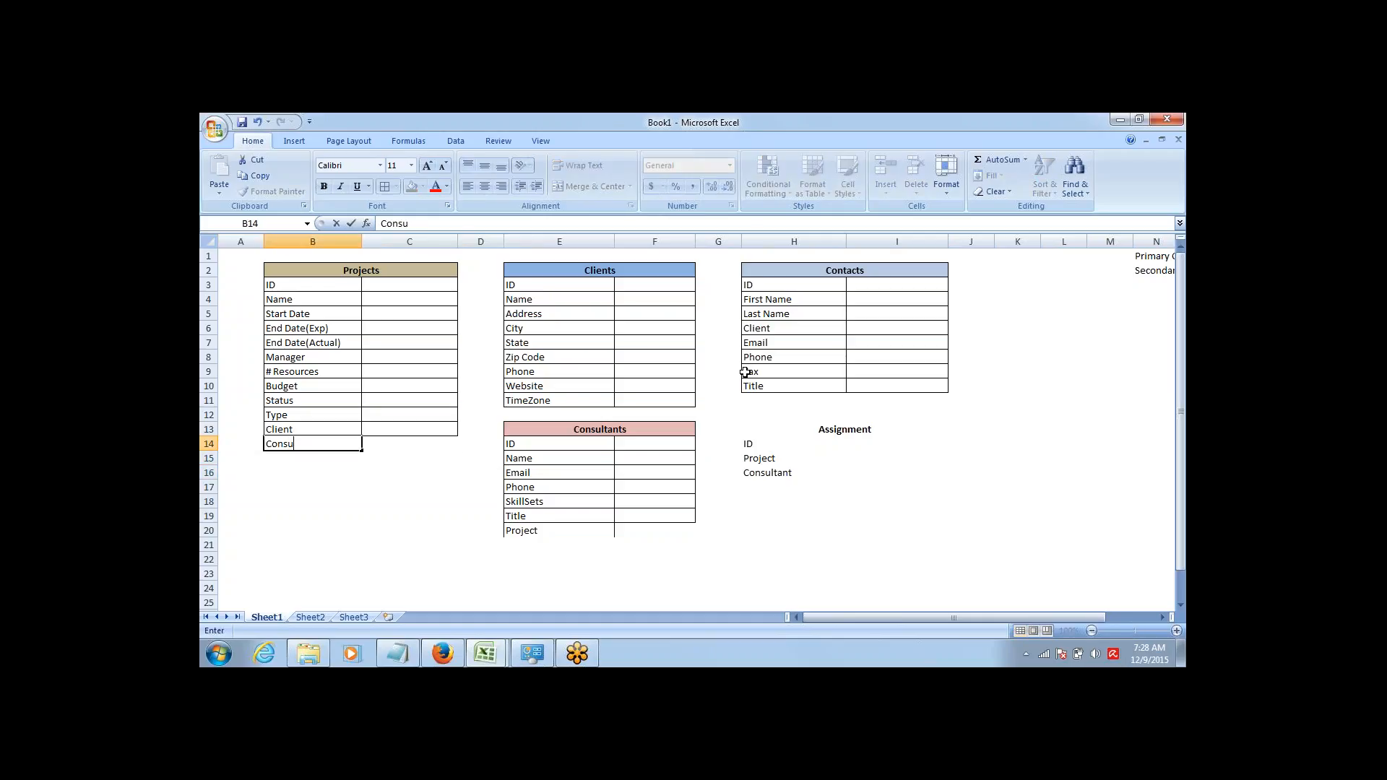
{"action": "type", "text": "ltant"}
{"action": "key", "text": "Right"}
{"action": "key", "text": "Left"}
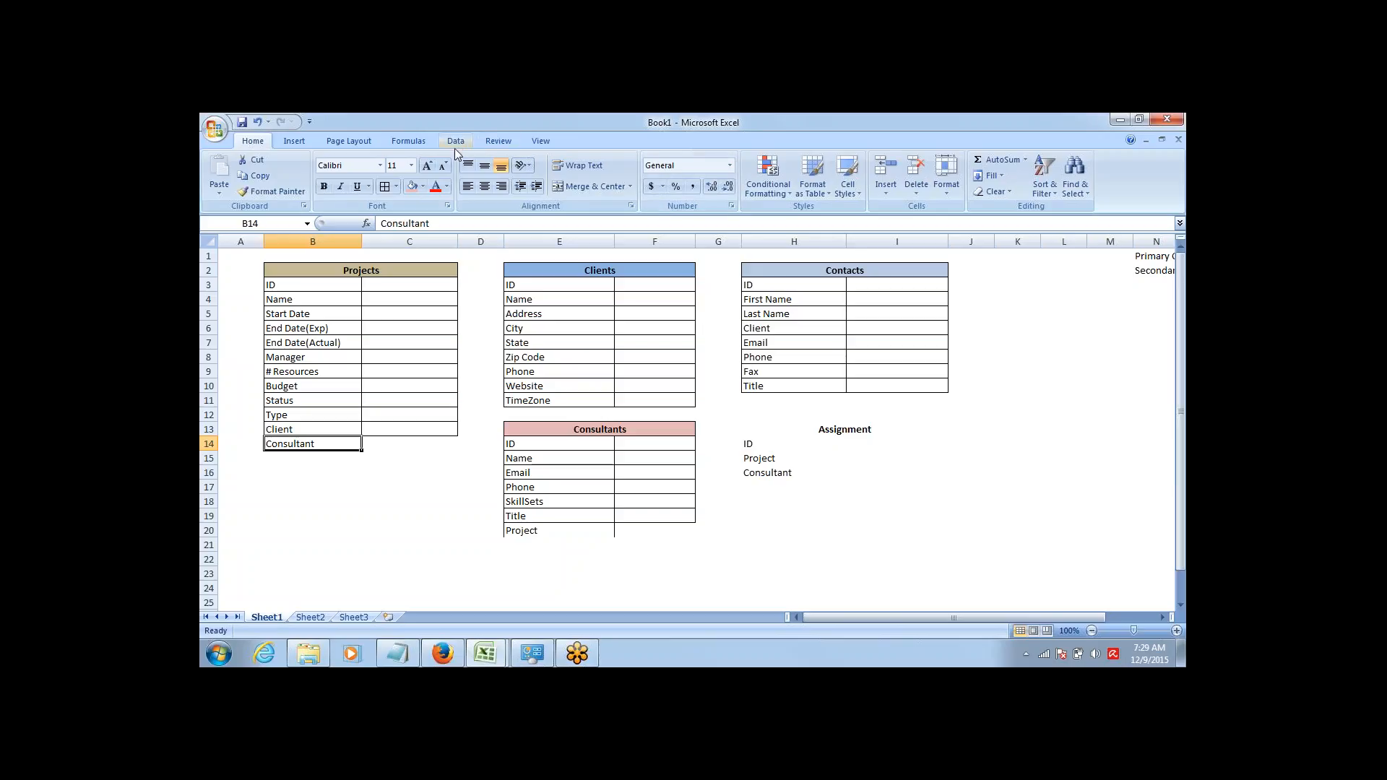
Apply a double underline to the Consultant field in B14 of the Projects table.
{"action": "left_click", "coordinate": [369, 187]}
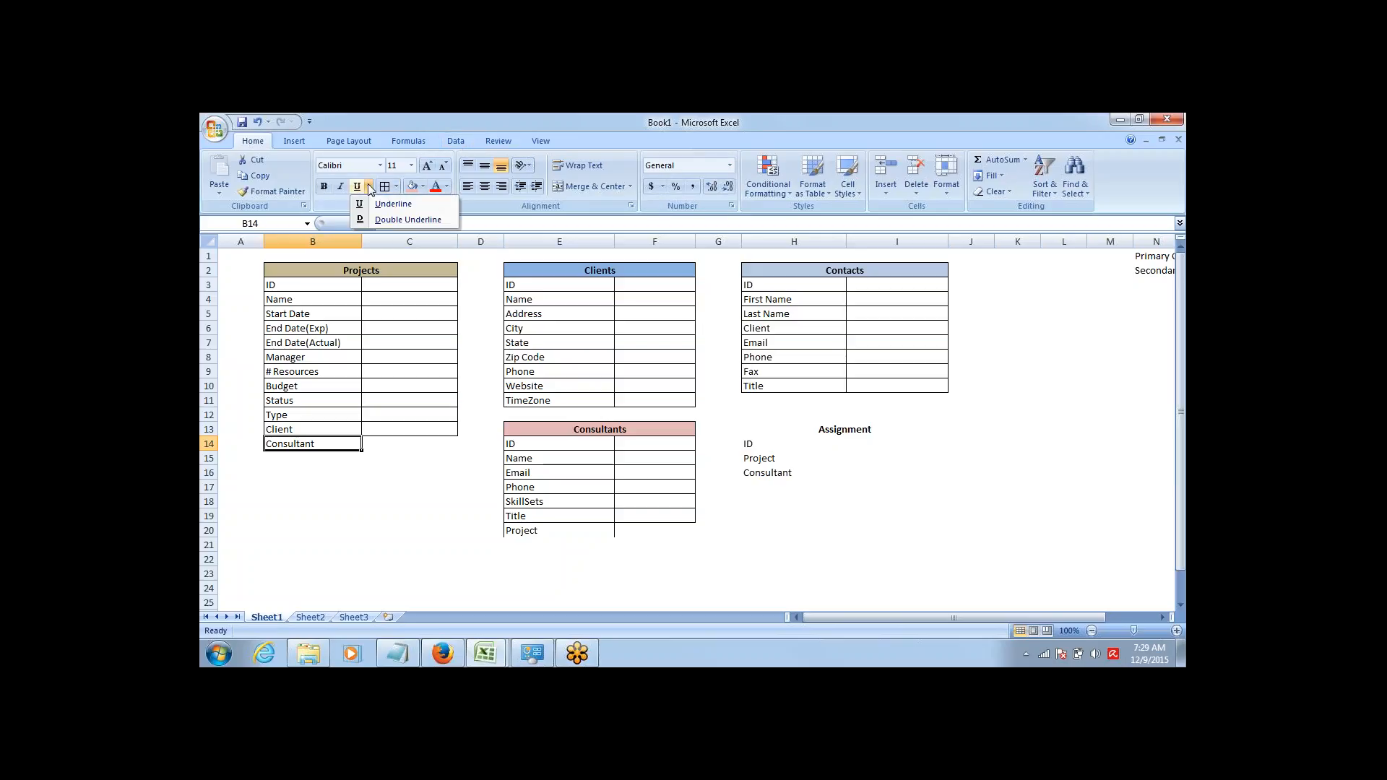
{"action": "left_click", "coordinate": [369, 187]}
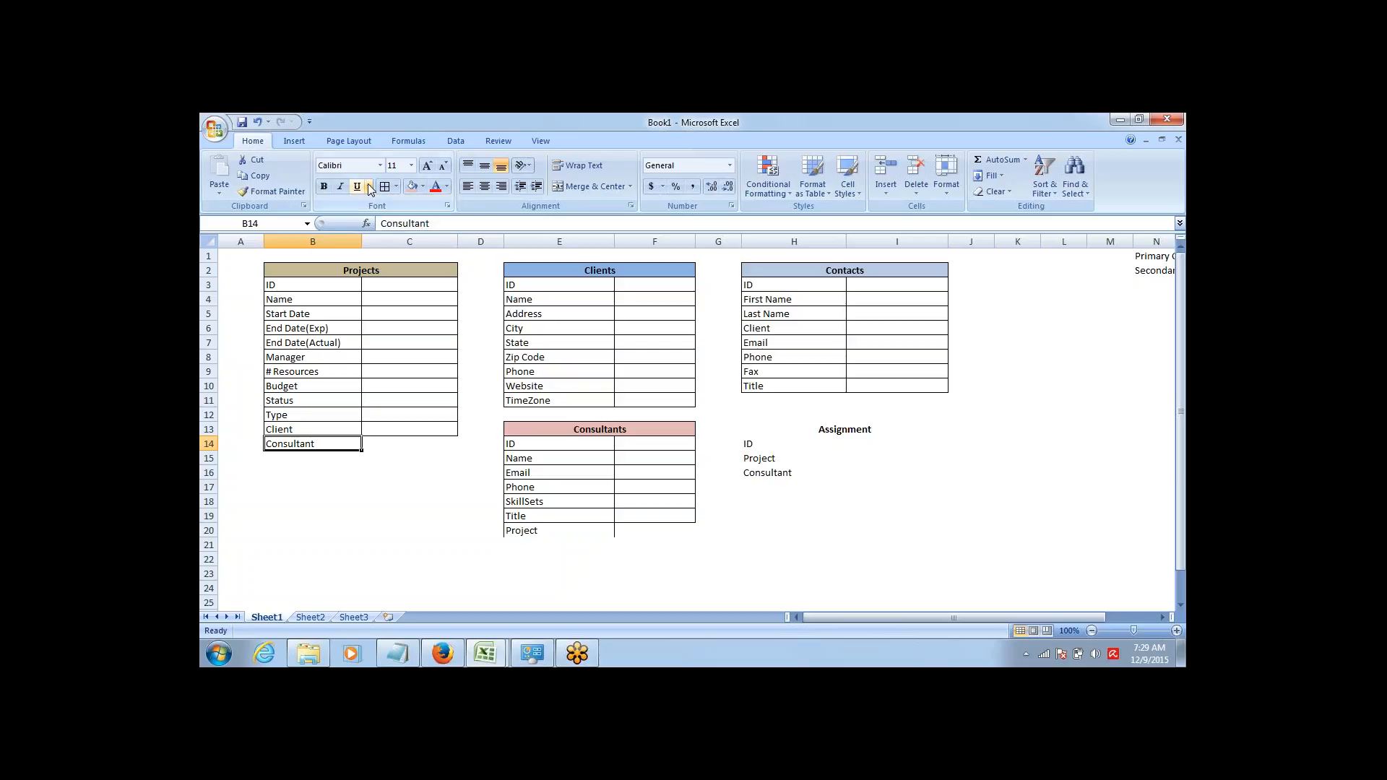
{"action": "left_click", "coordinate": [369, 187]}
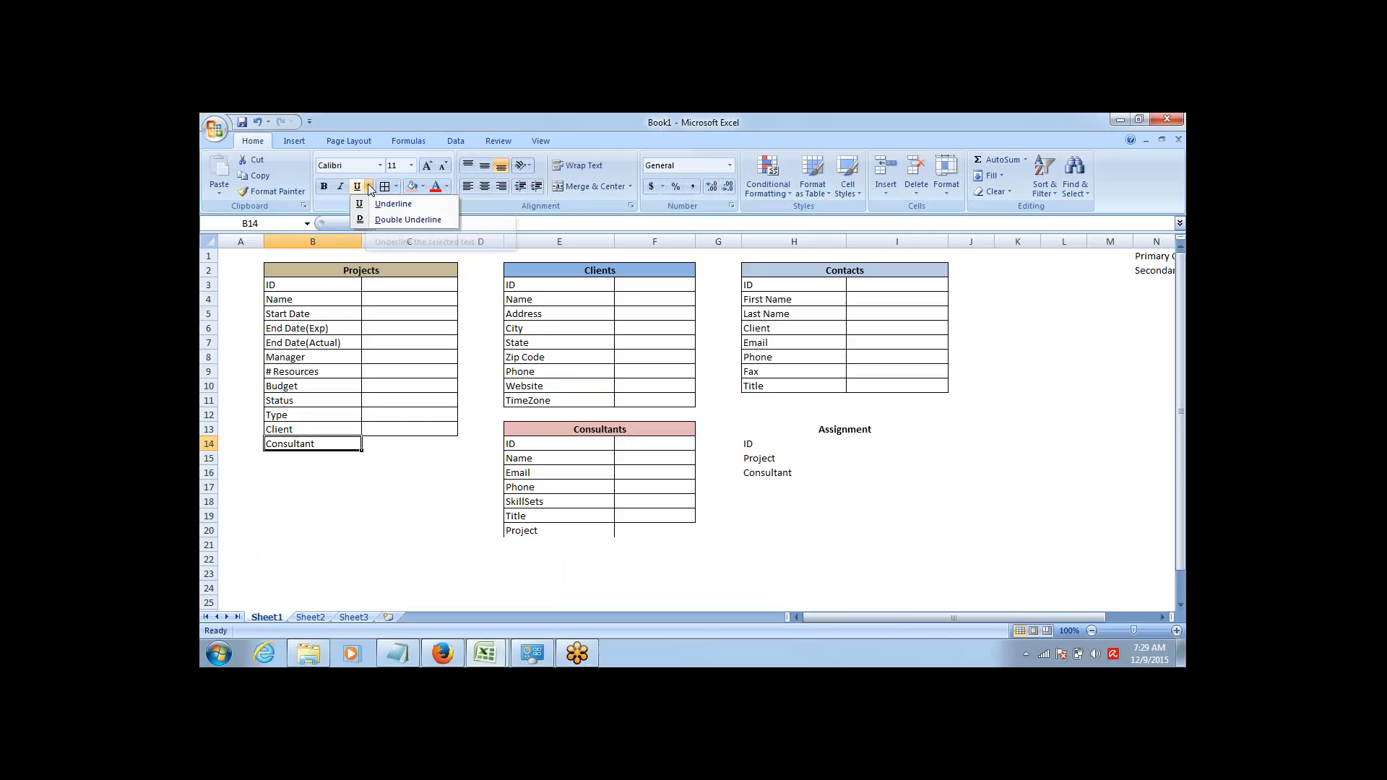
{"action": "left_click", "coordinate": [375, 220]}
{"action": "left_click", "coordinate": [341, 502]}
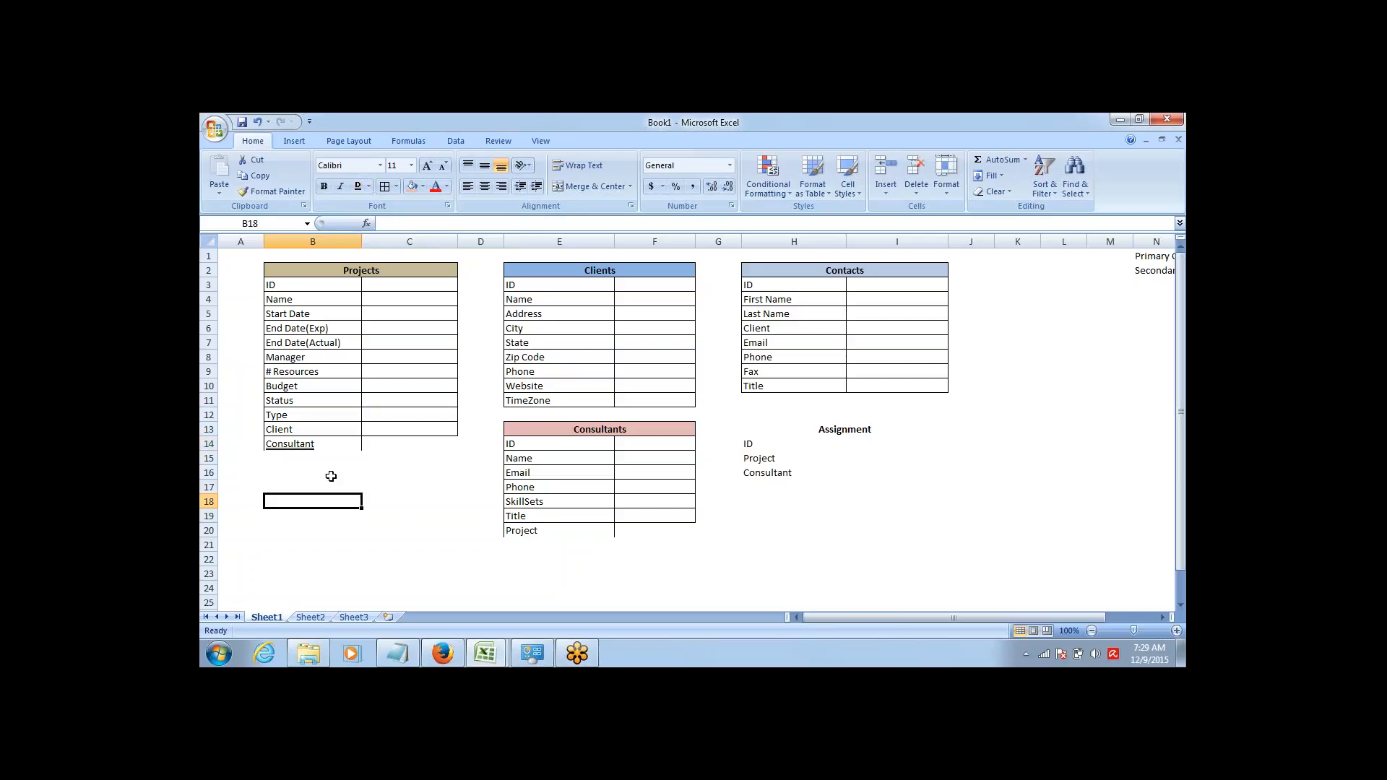
{"action": "left_click", "coordinate": [320, 447]}
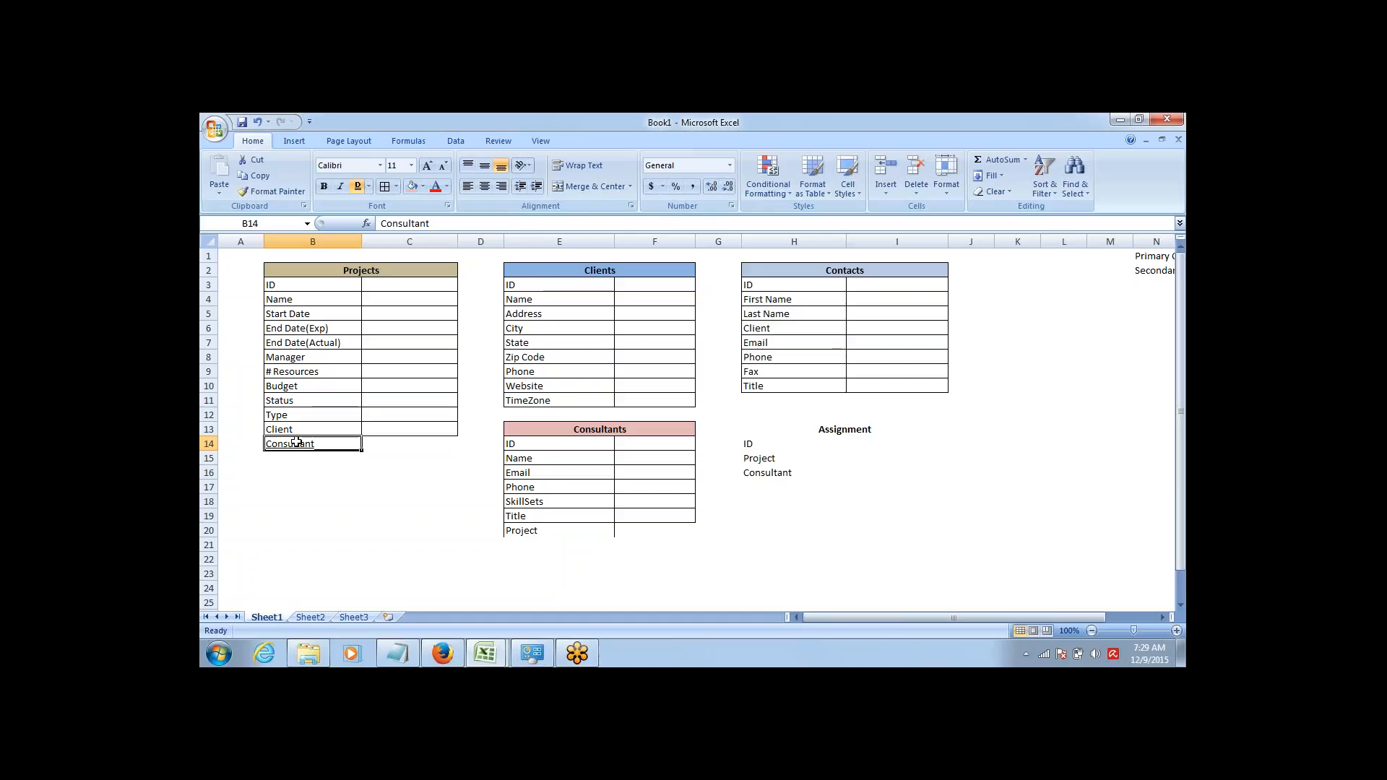
{"action": "key", "text": "Tab"}
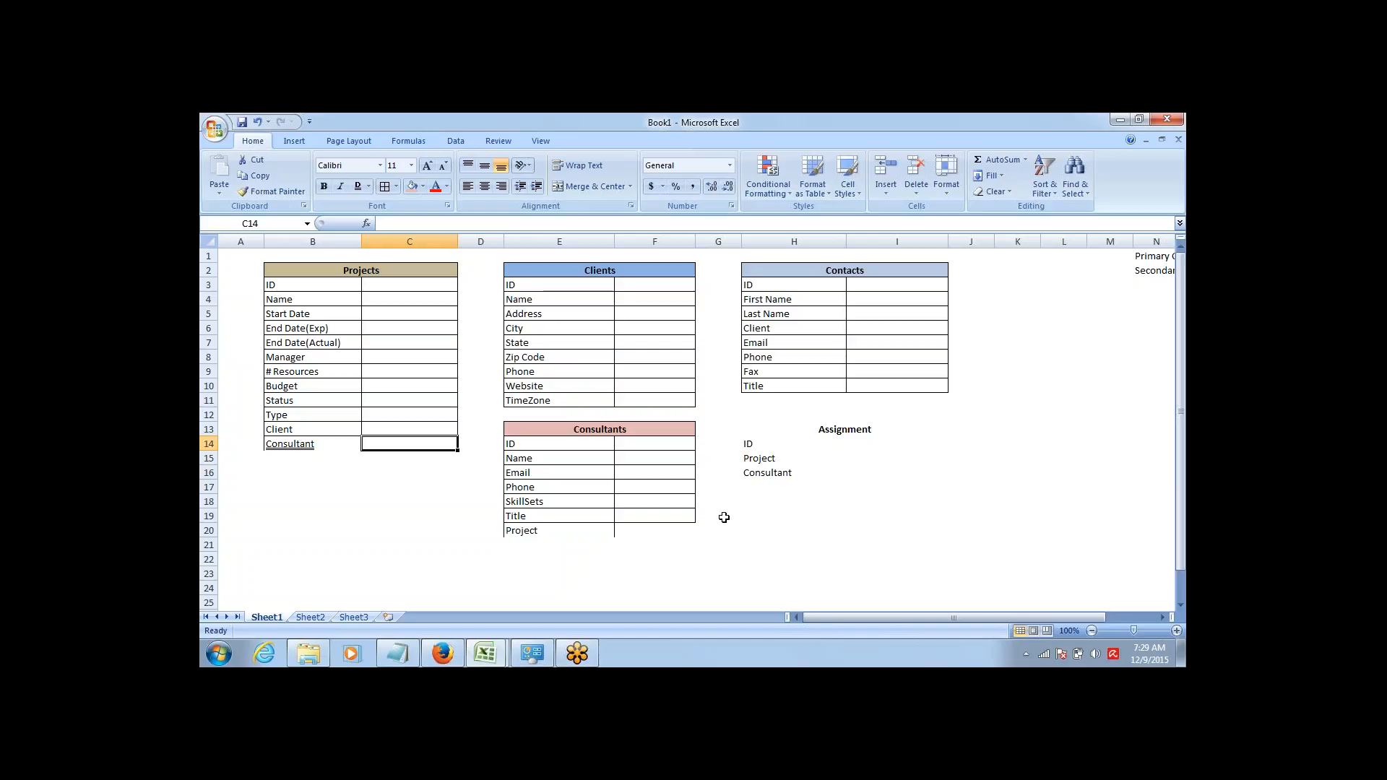
Circle the value cells and strike out the Consultant row in Projects and the Project row in Consultants with the annotation pen, and clear the marks.
{"action": "left_click", "coordinate": [1177, 454]}
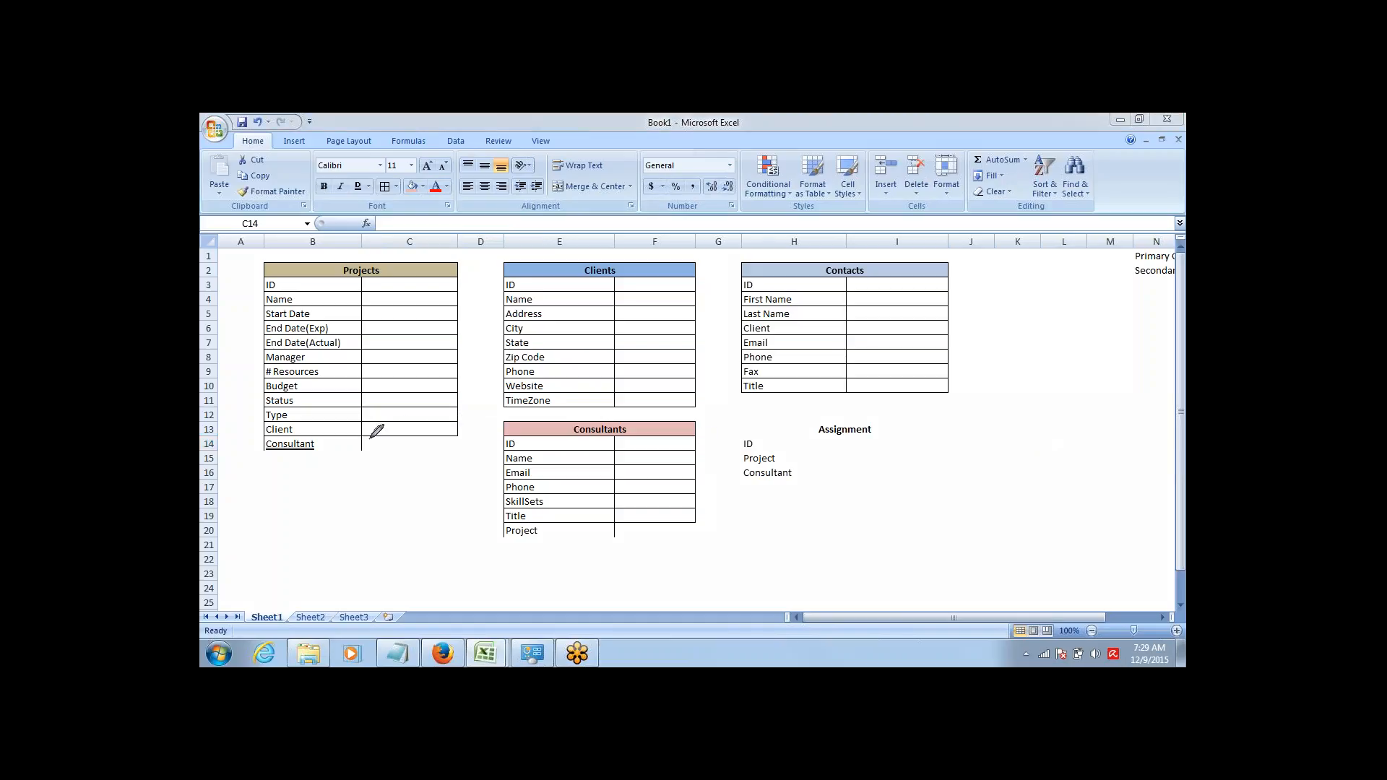
{"action": "mouse_move", "coordinate": [364, 436]}
{"action": "left_mouse_down"}
{"action": "mouse_move", "coordinate": [375, 454]}
{"action": "mouse_move", "coordinate": [445, 442]}
{"action": "mouse_move", "coordinate": [361, 436]}
{"action": "left_mouse_up"}
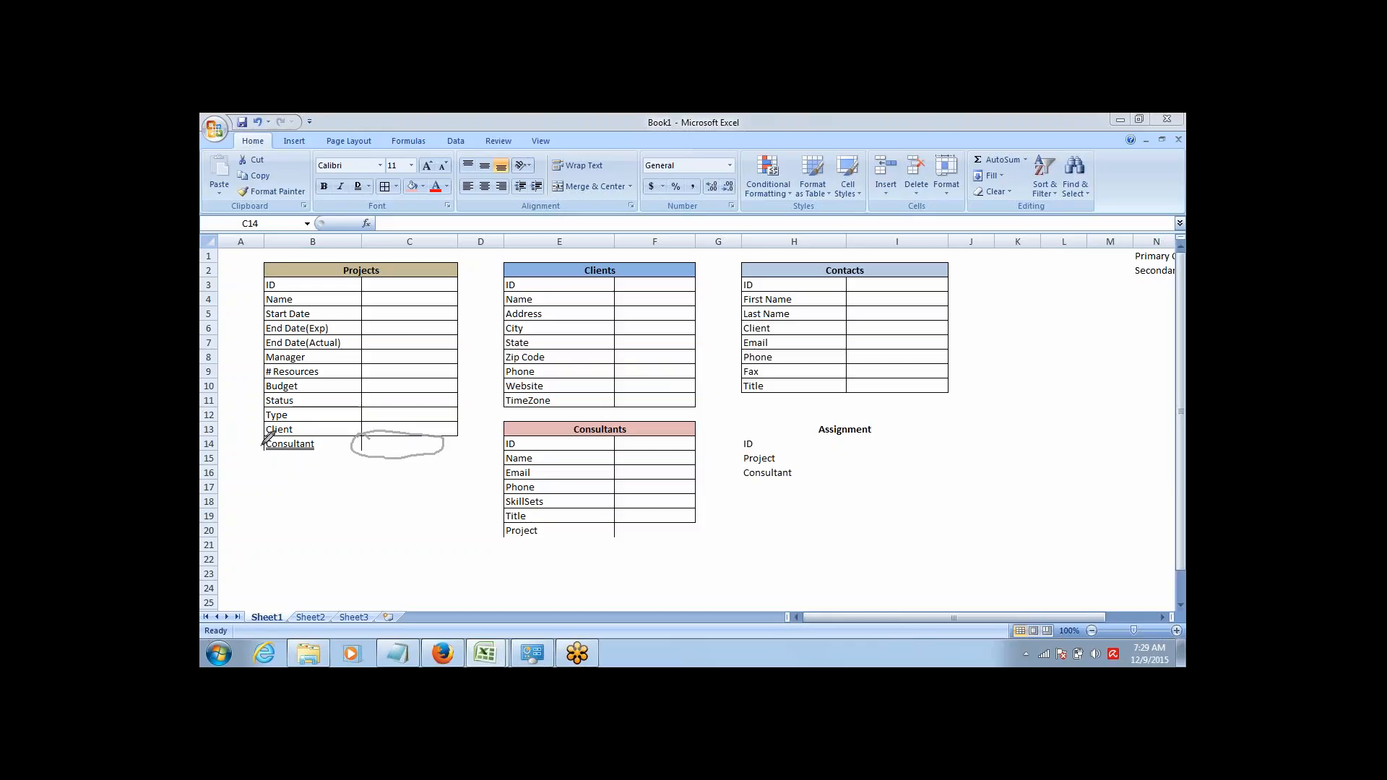
{"action": "left_click_drag", "start_coordinate": [262, 445], "coordinate": [451, 447]}
{"action": "mouse_move", "coordinate": [623, 519]}
{"action": "left_mouse_down"}
{"action": "mouse_move", "coordinate": [617, 530]}
{"action": "mouse_move", "coordinate": [653, 541]}
{"action": "mouse_move", "coordinate": [690, 530]}
{"action": "mouse_move", "coordinate": [684, 517]}
{"action": "left_mouse_up"}
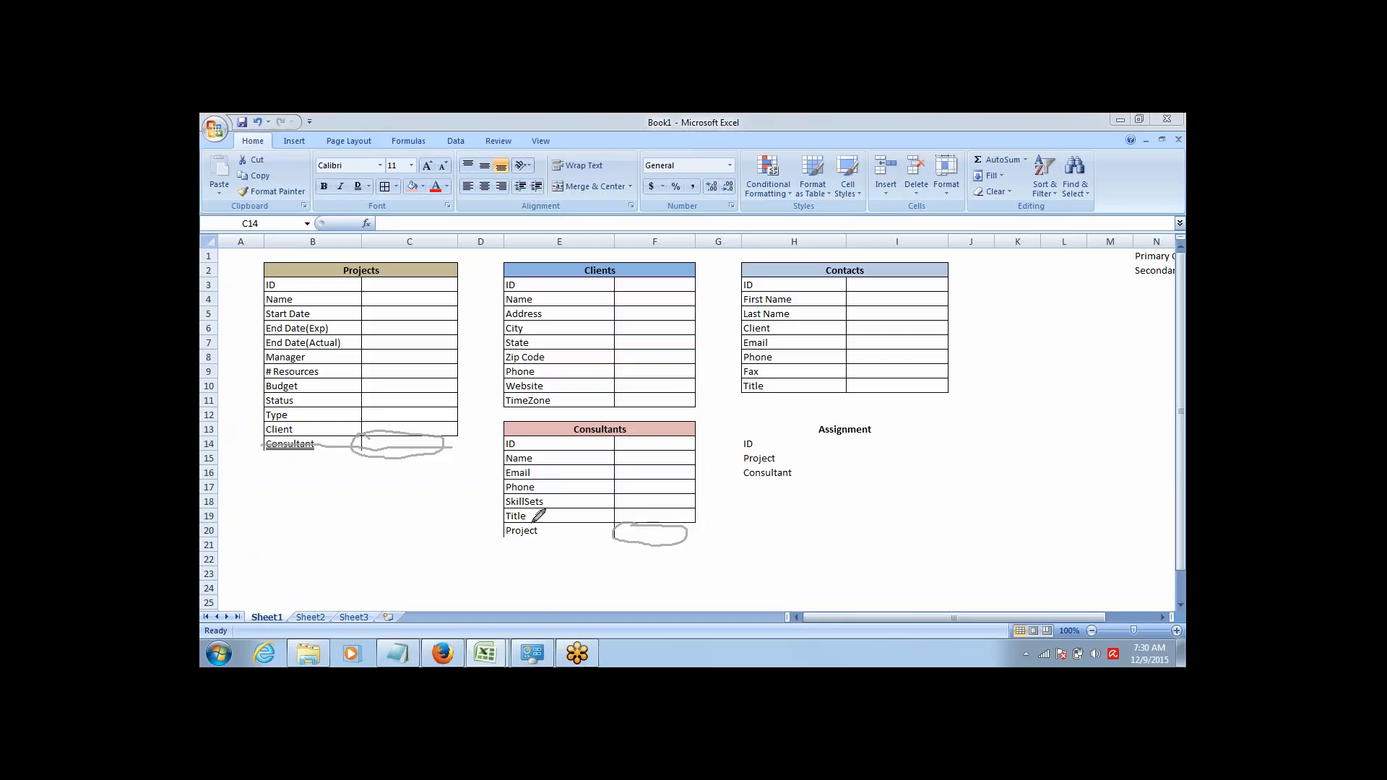
{"action": "left_click_drag", "start_coordinate": [504, 533], "coordinate": [615, 528]}
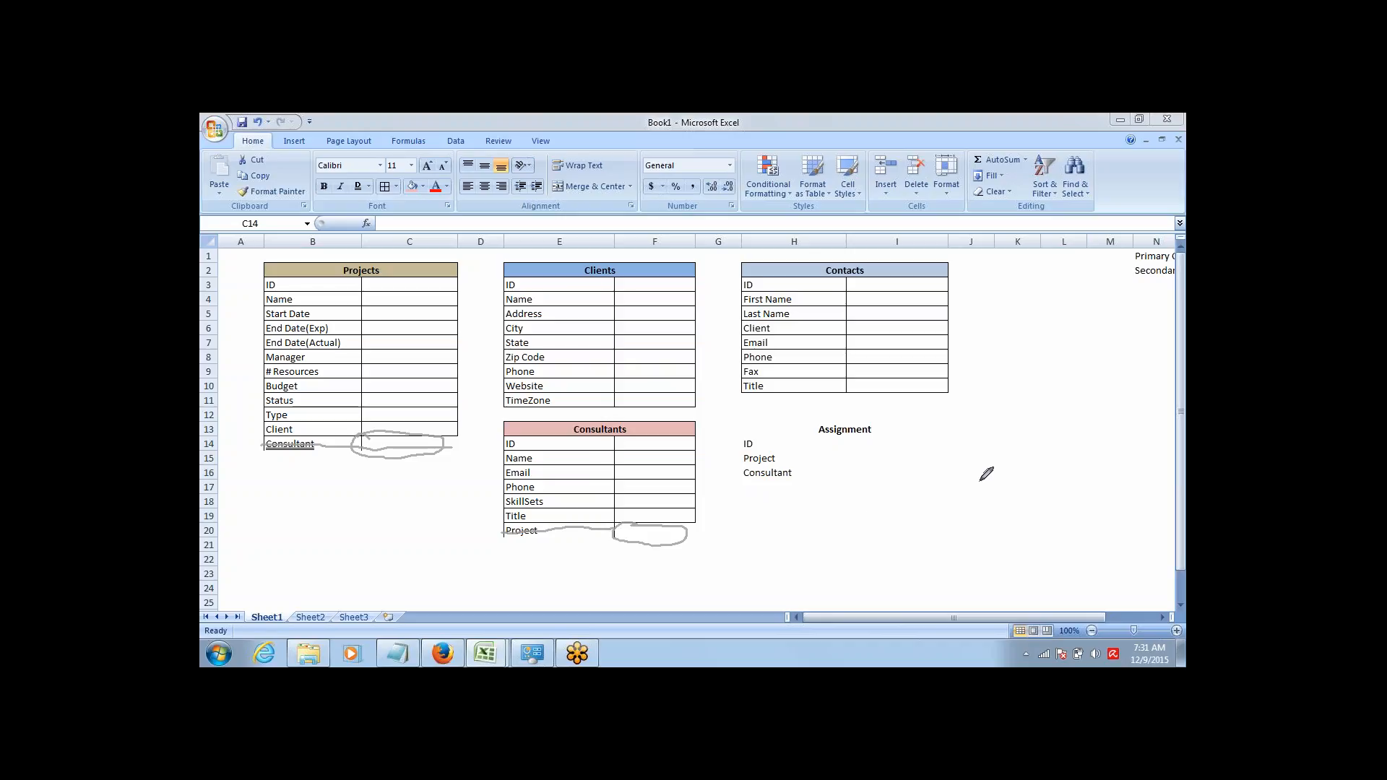
{"action": "left_click", "coordinate": [1110, 457]}
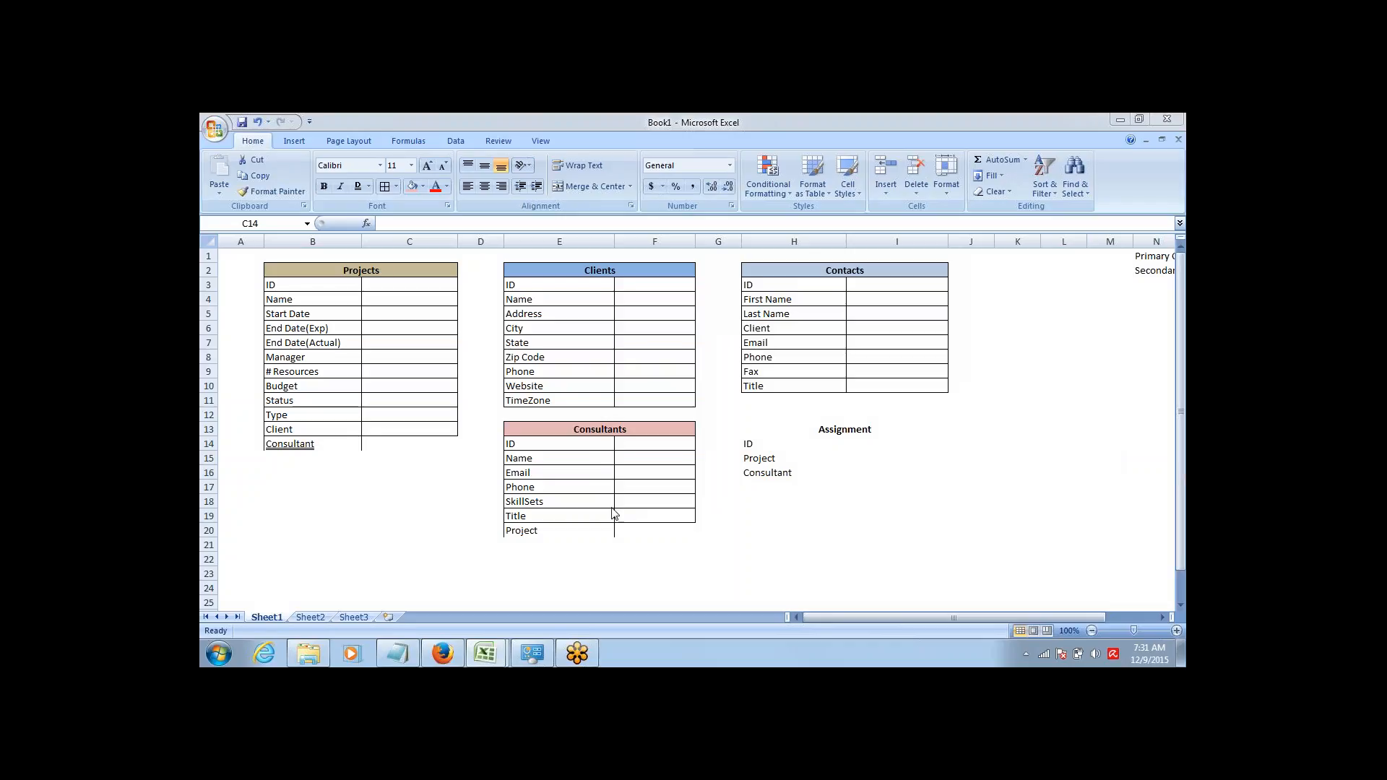
Delete the Consultant field from B14 of the Projects table and the Project field from E20 of the Consultants table.
{"action": "left_click", "coordinate": [273, 445]}
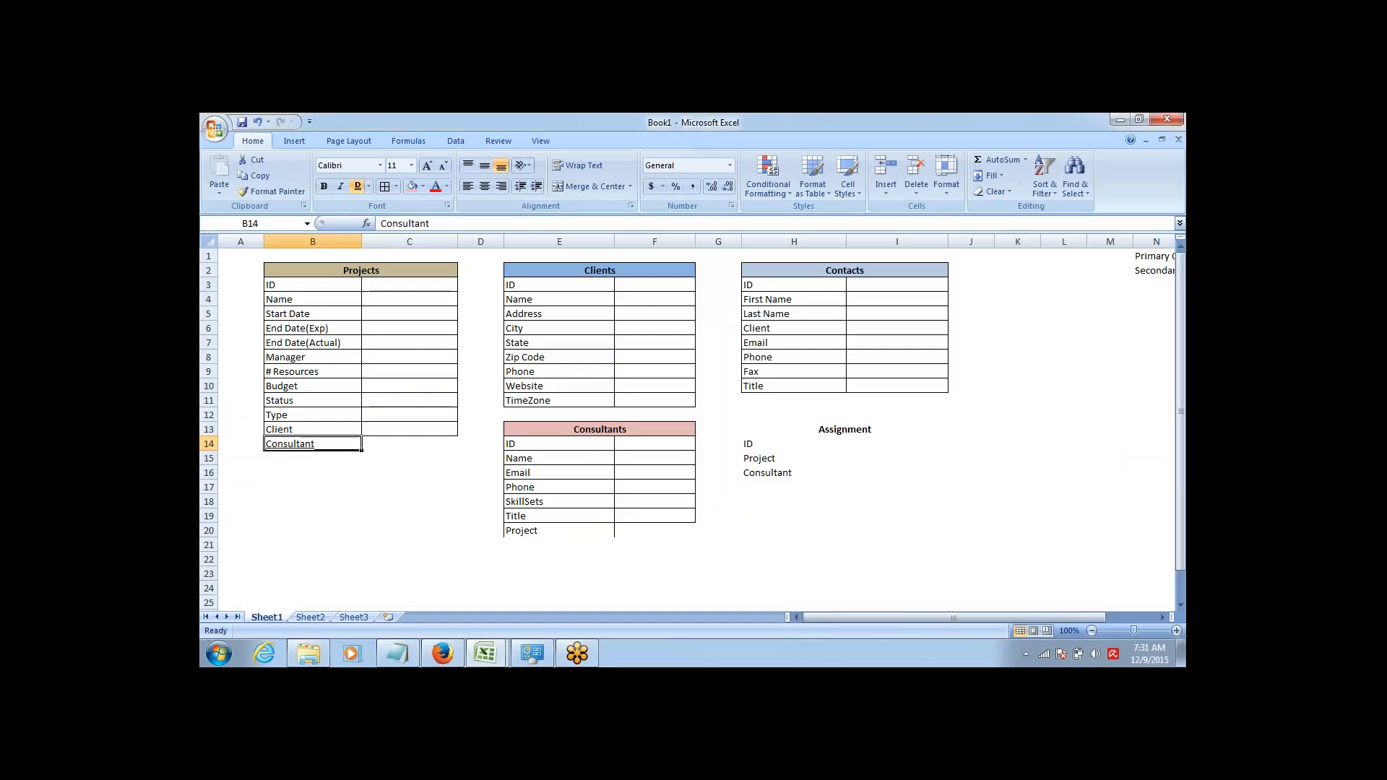
{"action": "key", "text": "Delete"}
{"action": "key", "text": "Right"}
{"action": "key", "text": "Right"}
{"action": "key", "text": "Right"}
{"action": "key", "text": "Down"}
{"action": "key", "text": "Down"}
{"action": "key", "text": "Down"}
{"action": "key", "text": "Down"}
{"action": "key", "text": "Down"}
{"action": "key", "text": "Down"}
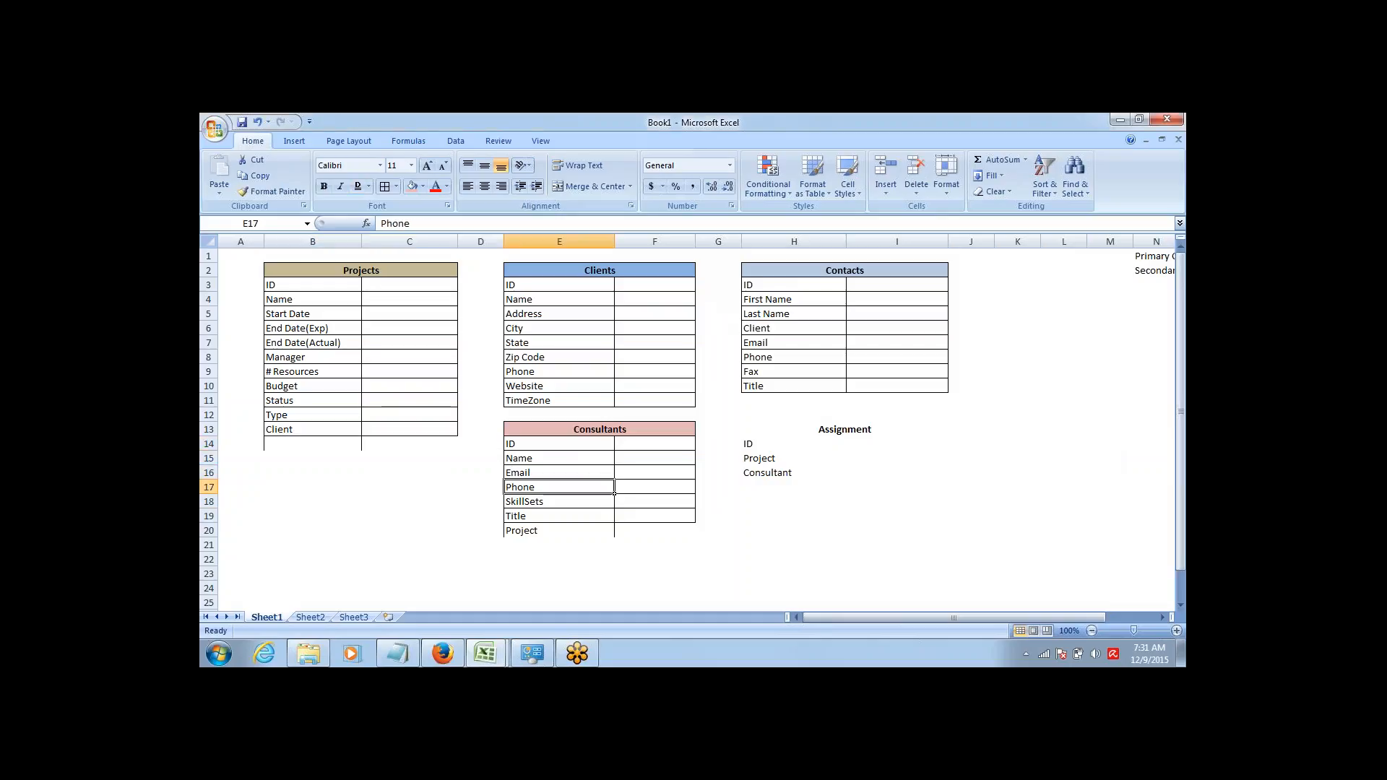
{"action": "key", "text": "Delete"}
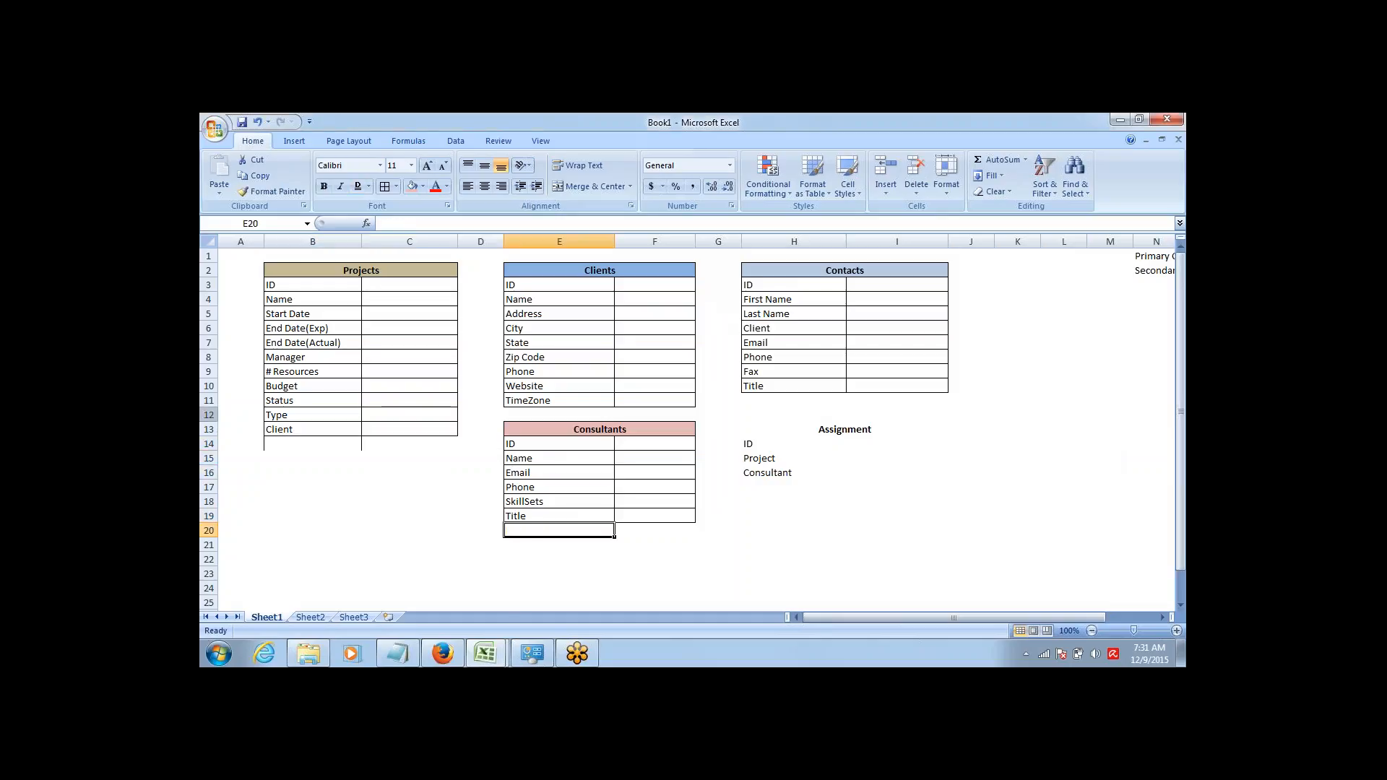
{"action": "left_click", "coordinate": [312, 458]}
{"action": "left_click", "coordinate": [275, 191]}
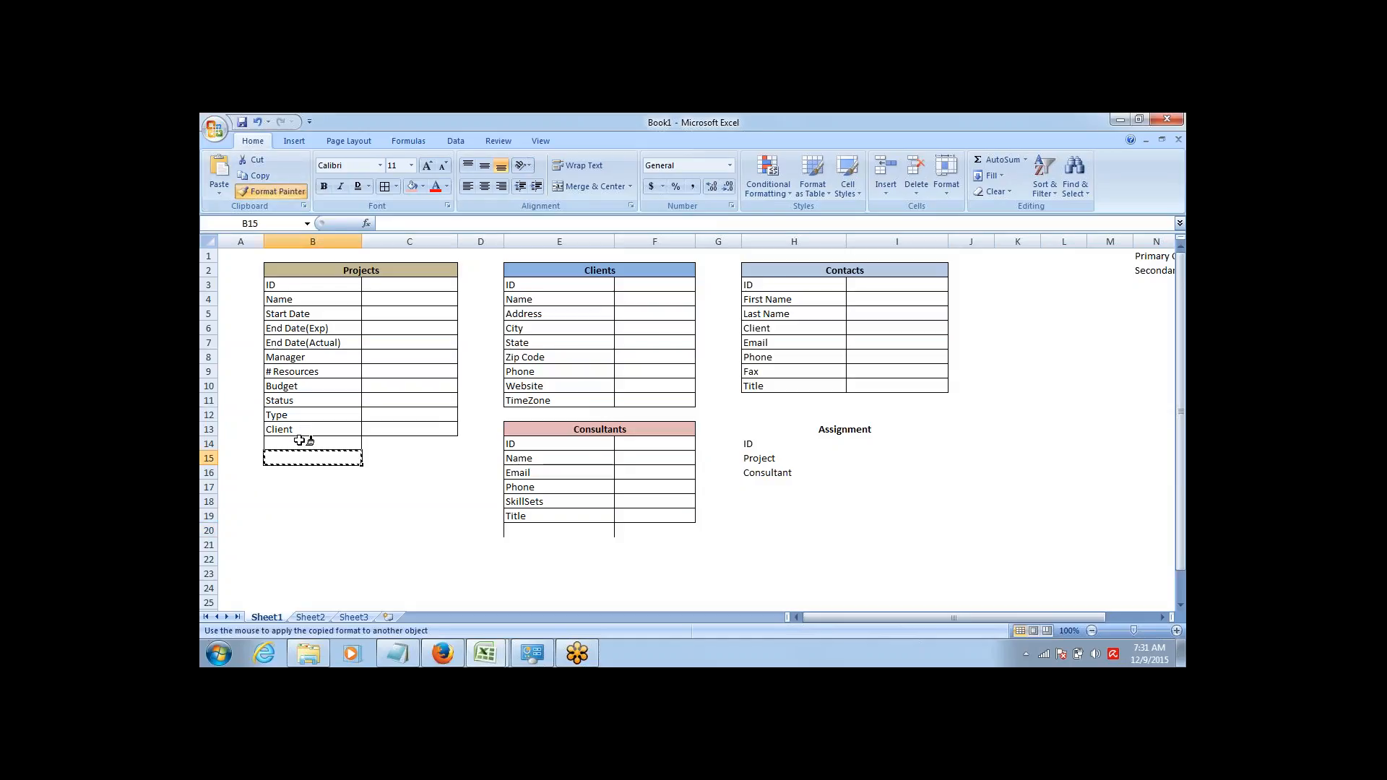
{"action": "key", "text": "Escape"}
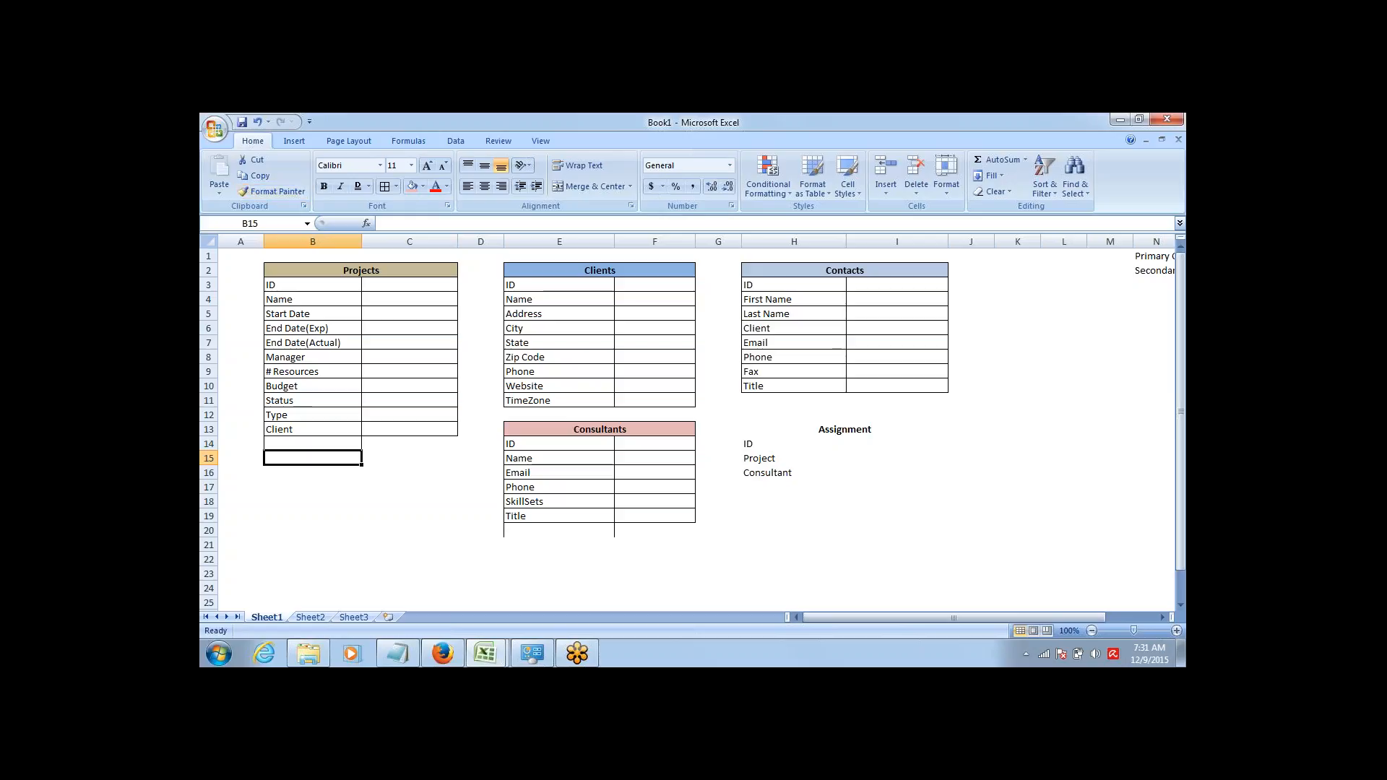
{"action": "left_click", "coordinate": [357, 473]}
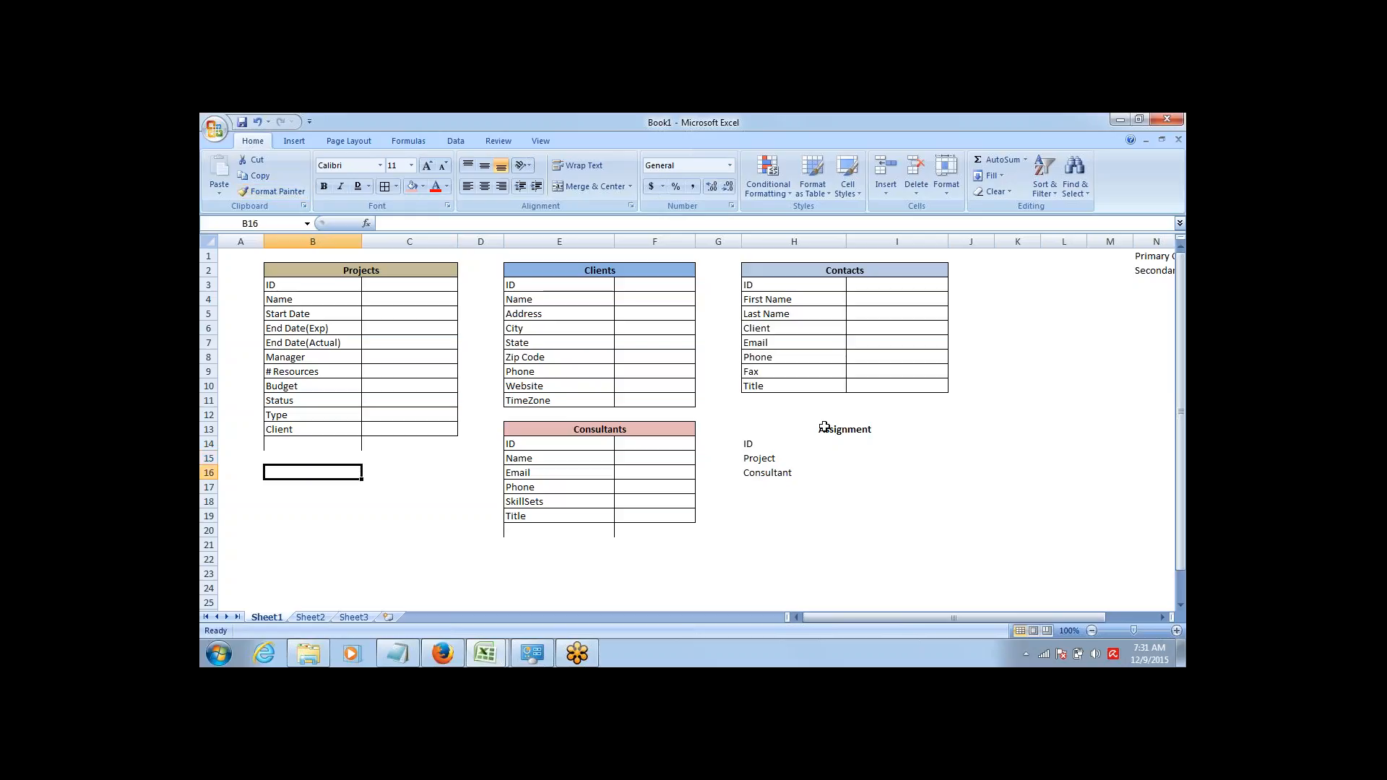
Review the Assignment table in H13:I16 and its Project and Consultant fields.
{"action": "left_click_drag", "start_coordinate": [815, 428], "coordinate": [815, 477]}
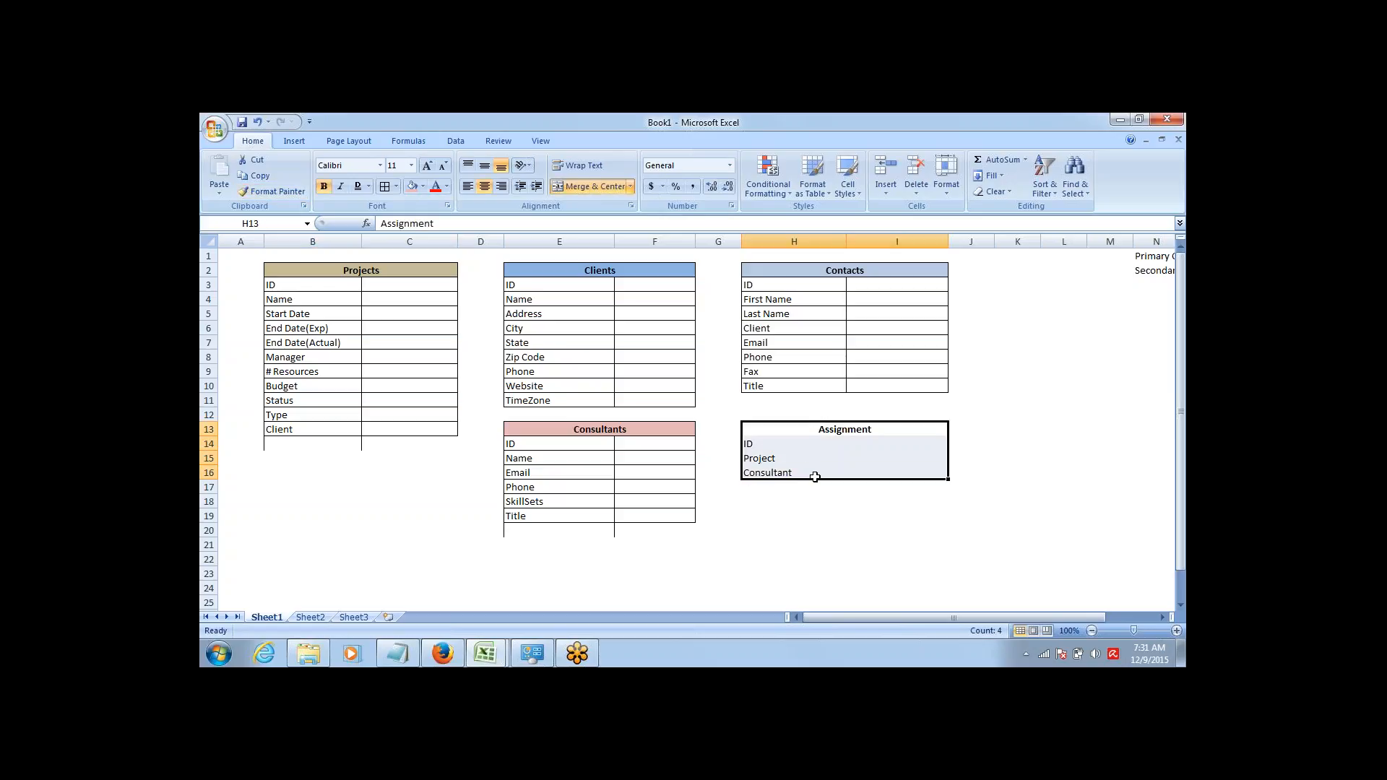
{"action": "left_click", "coordinate": [766, 461]}
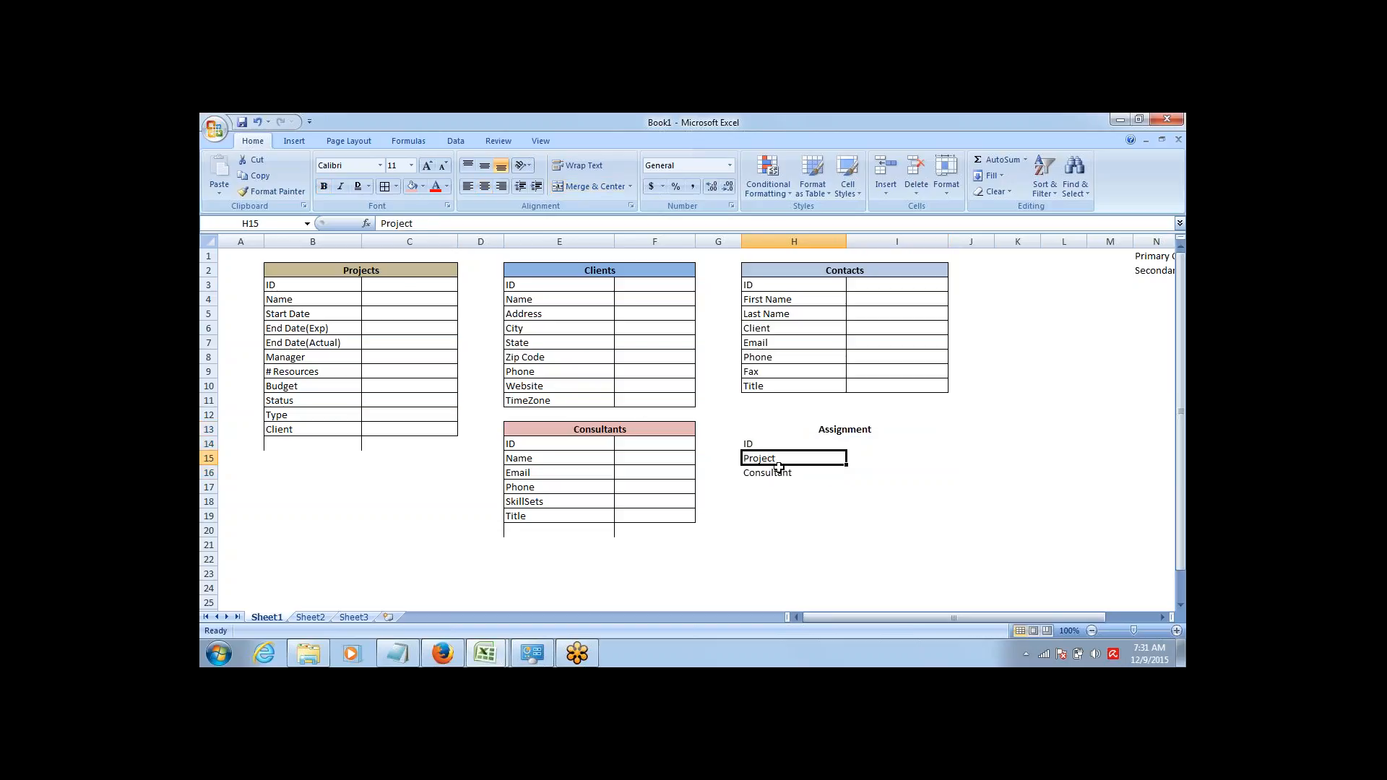
{"action": "left_click", "coordinate": [779, 474]}
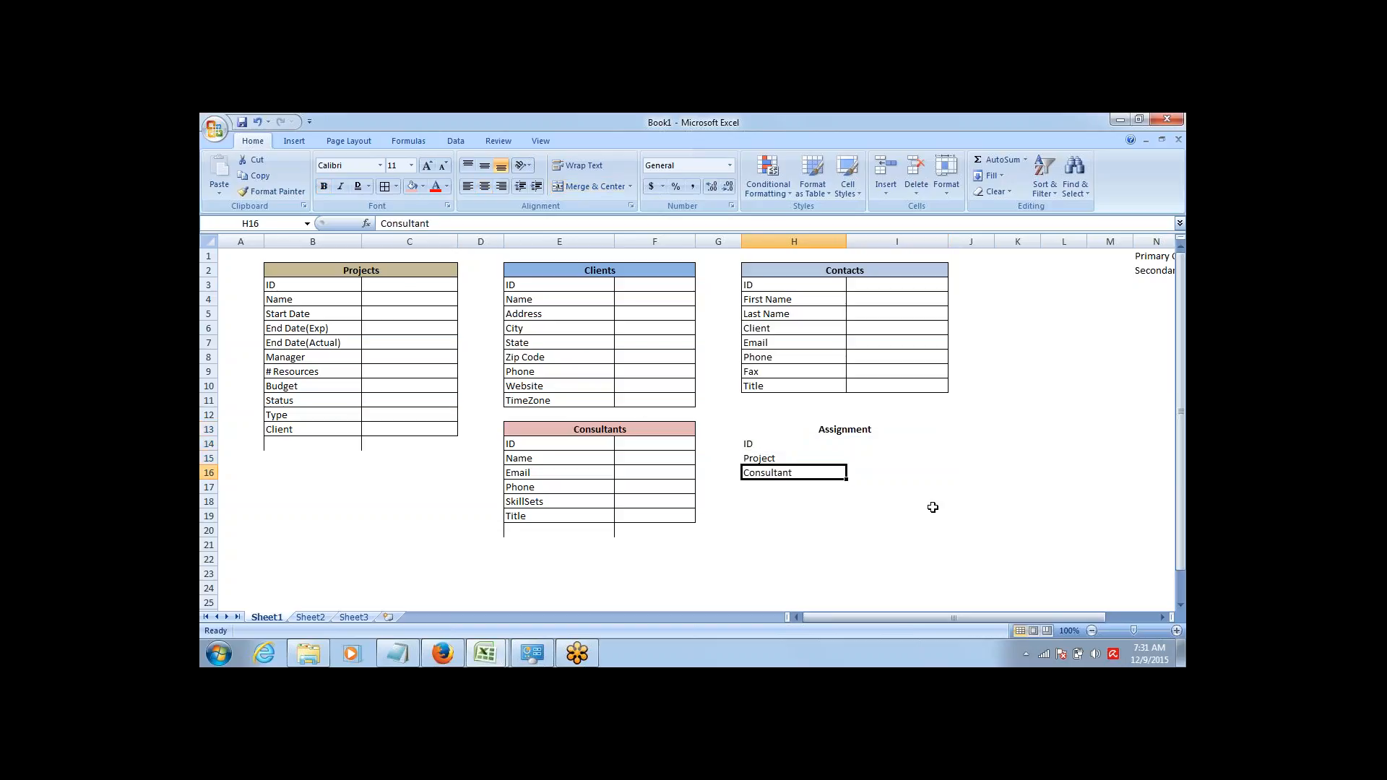
{"action": "left_click", "coordinate": [1014, 456]}
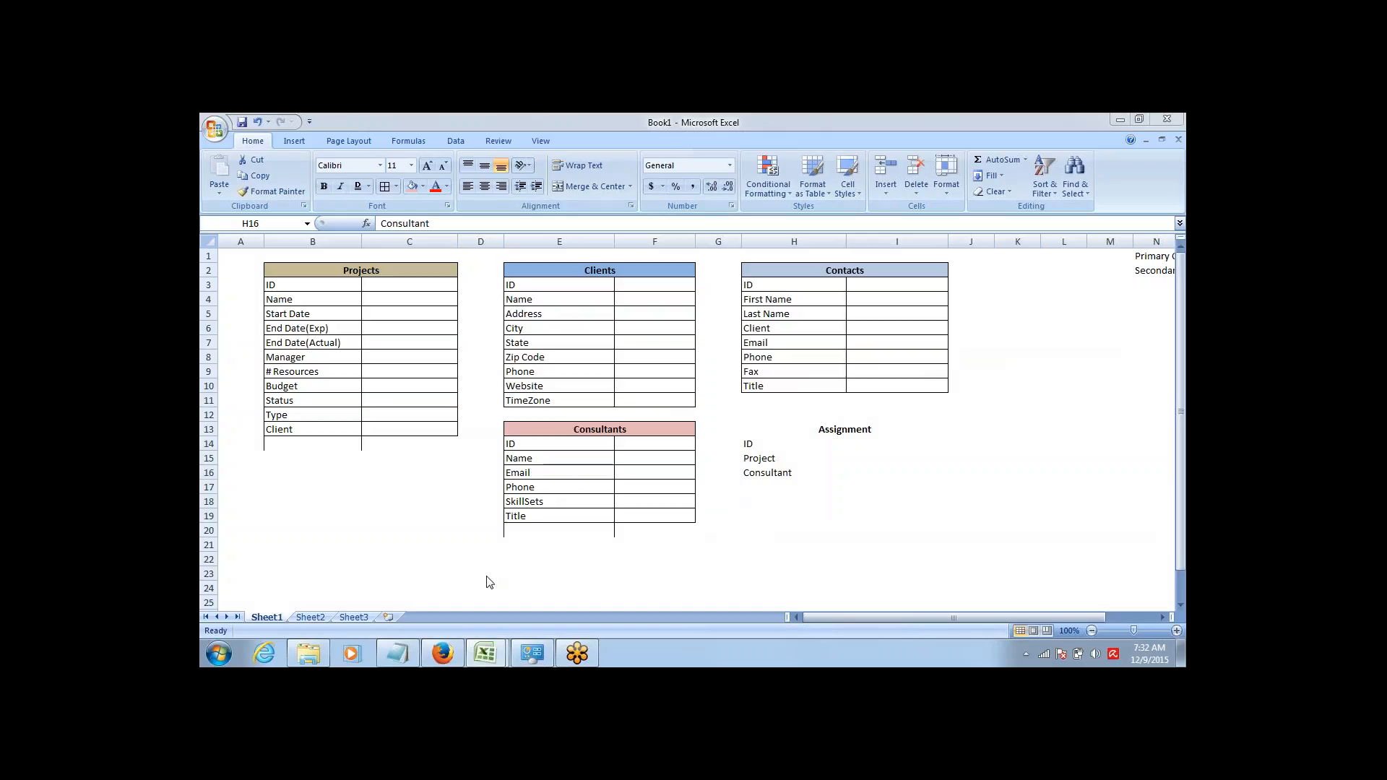
Switch to Notepad and sketch with the annotation pen two boxes, each joined by a line to a middle box labelled JO.
{"action": "left_click", "coordinate": [397, 653]}
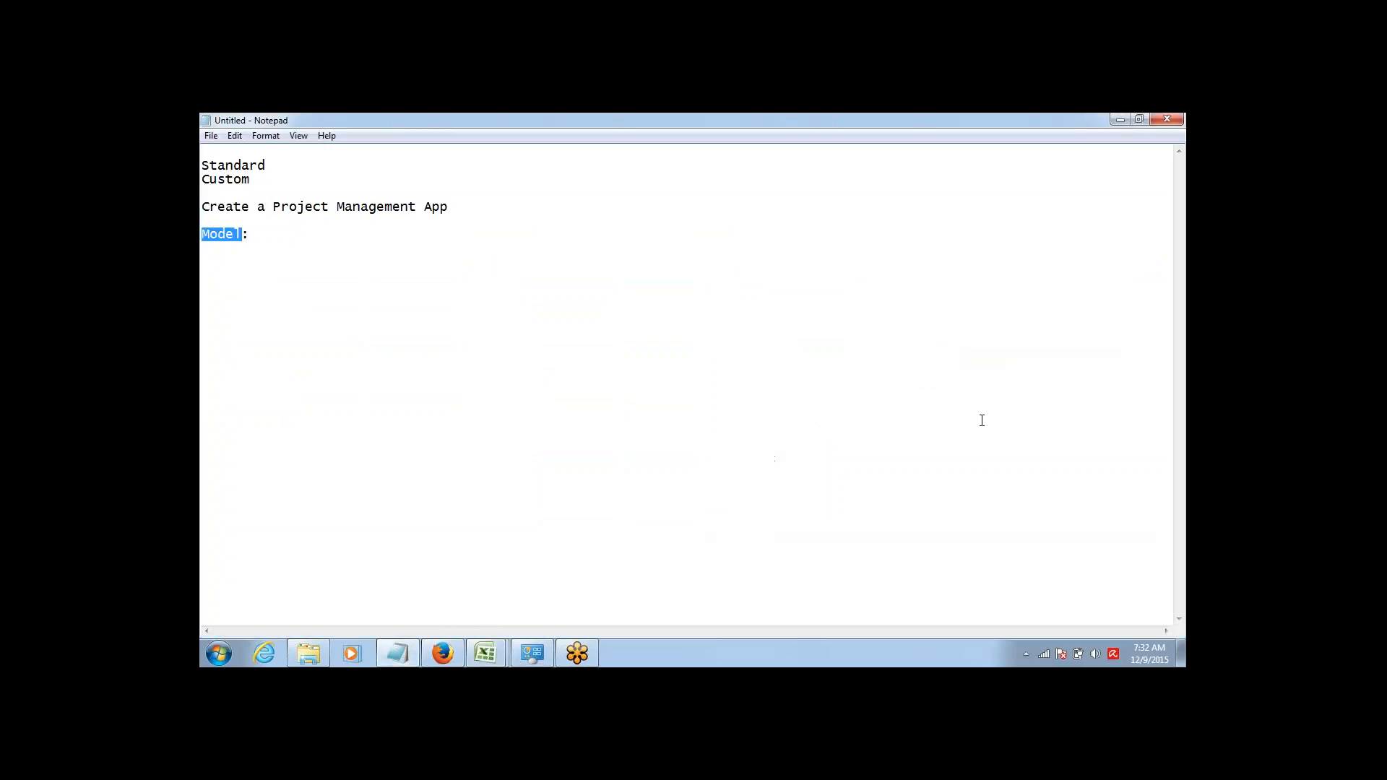
{"action": "left_click", "coordinate": [1005, 449]}
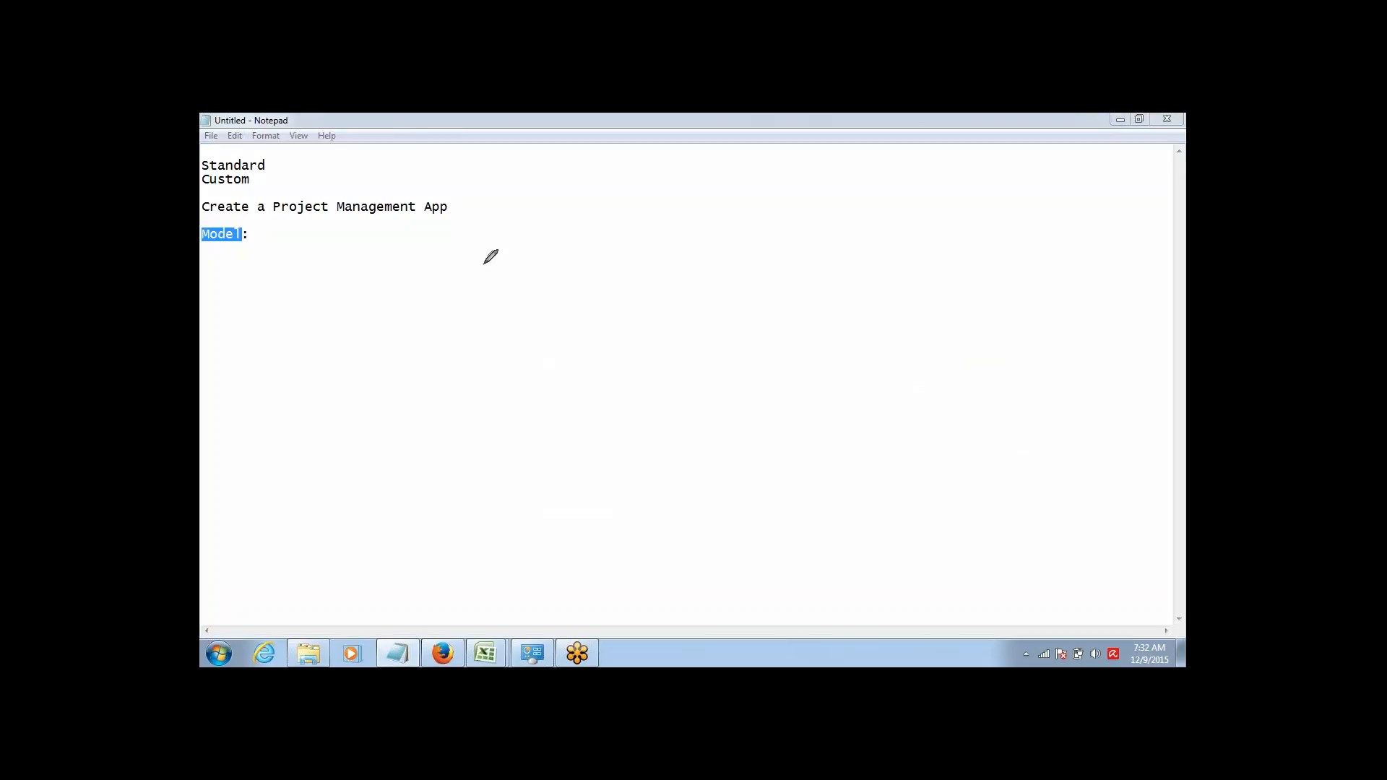
{"action": "mouse_move", "coordinate": [484, 263]}
{"action": "left_mouse_down"}
{"action": "mouse_move", "coordinate": [587, 255]}
{"action": "mouse_move", "coordinate": [594, 383]}
{"action": "mouse_move", "coordinate": [470, 354]}
{"action": "mouse_move", "coordinate": [474, 259]}
{"action": "mouse_move", "coordinate": [486, 263]}
{"action": "left_mouse_up"}
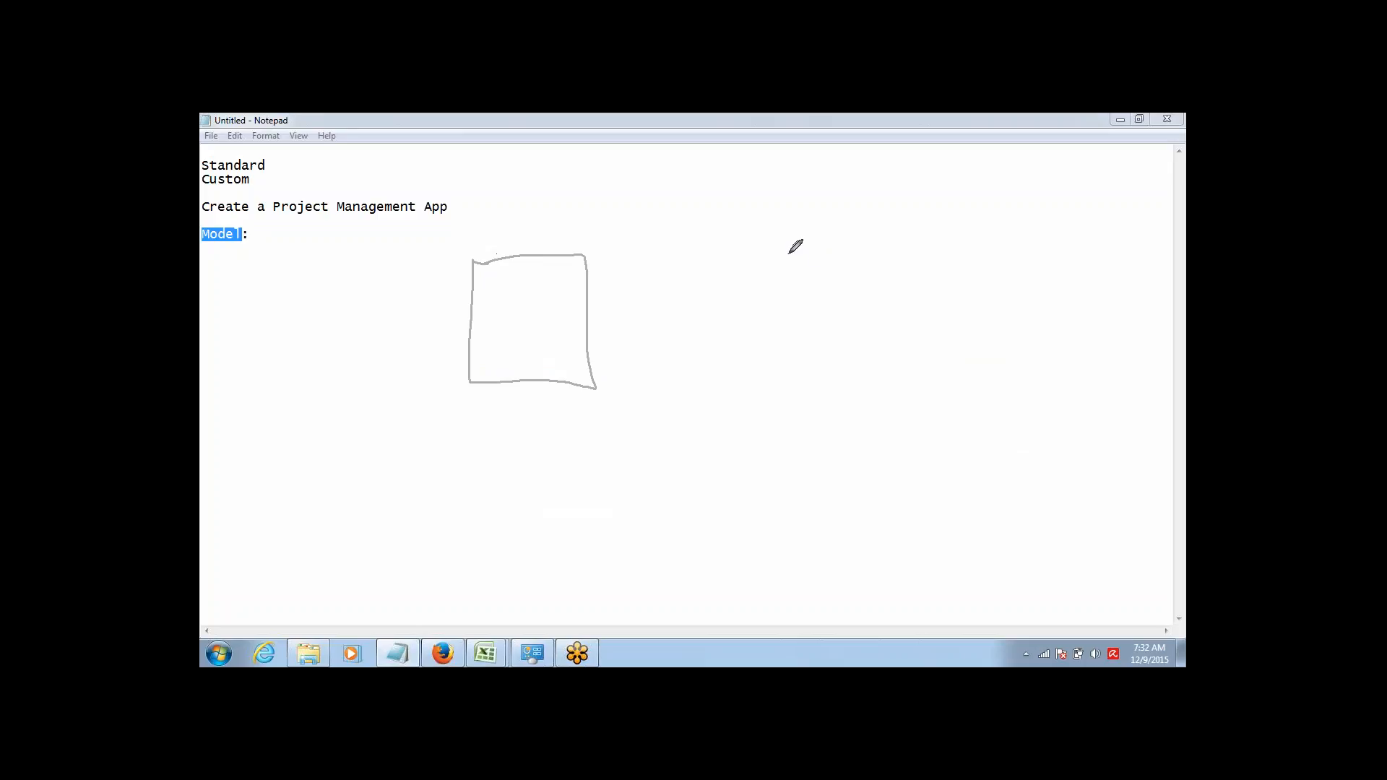
{"action": "mouse_move", "coordinate": [790, 252]}
{"action": "left_mouse_down"}
{"action": "mouse_move", "coordinate": [908, 217]}
{"action": "mouse_move", "coordinate": [907, 350]}
{"action": "mouse_move", "coordinate": [824, 378]}
{"action": "mouse_move", "coordinate": [797, 252]}
{"action": "left_mouse_up"}
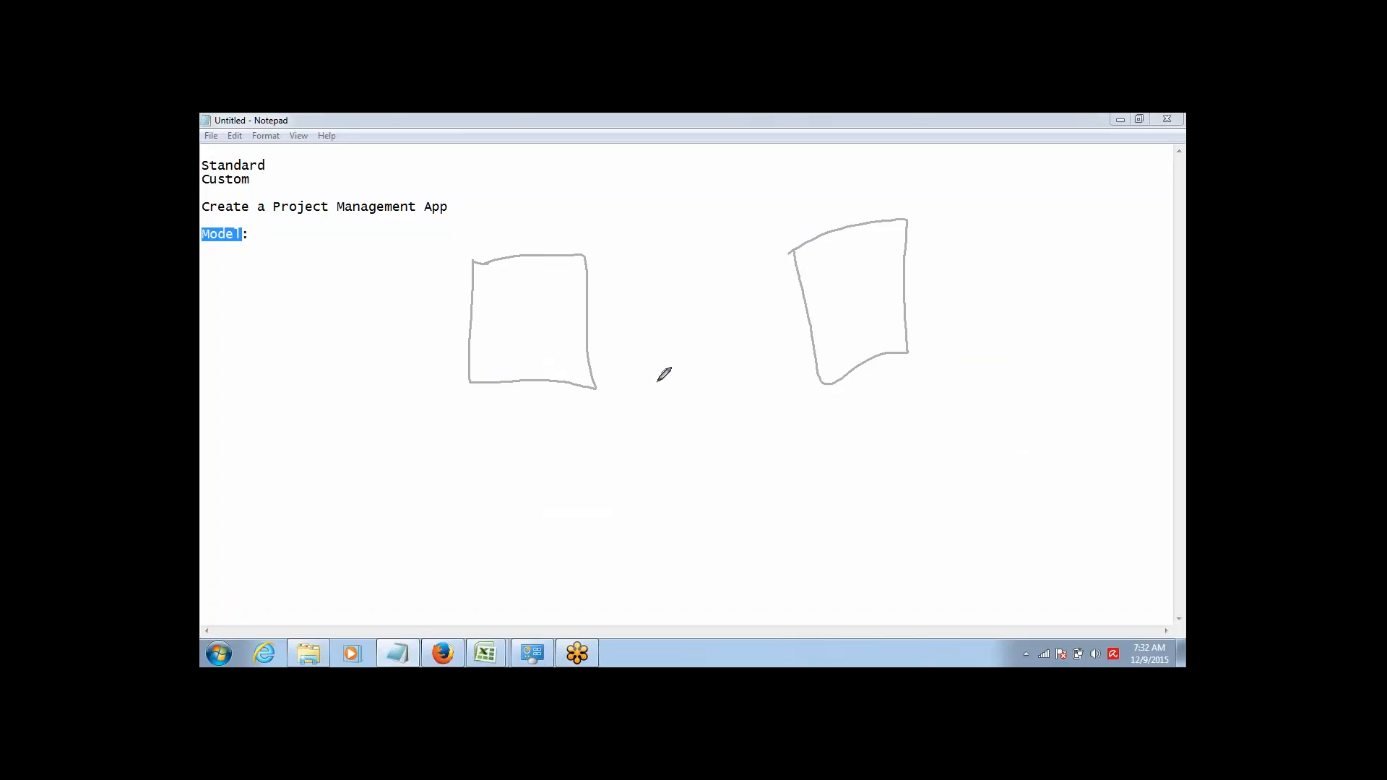
{"action": "mouse_move", "coordinate": [657, 382]}
{"action": "left_mouse_down"}
{"action": "mouse_move", "coordinate": [752, 362]}
{"action": "mouse_move", "coordinate": [753, 463]}
{"action": "mouse_move", "coordinate": [654, 402]}
{"action": "mouse_move", "coordinate": [655, 381]}
{"action": "mouse_move", "coordinate": [641, 404]}
{"action": "mouse_move", "coordinate": [655, 421]}
{"action": "left_mouse_up"}
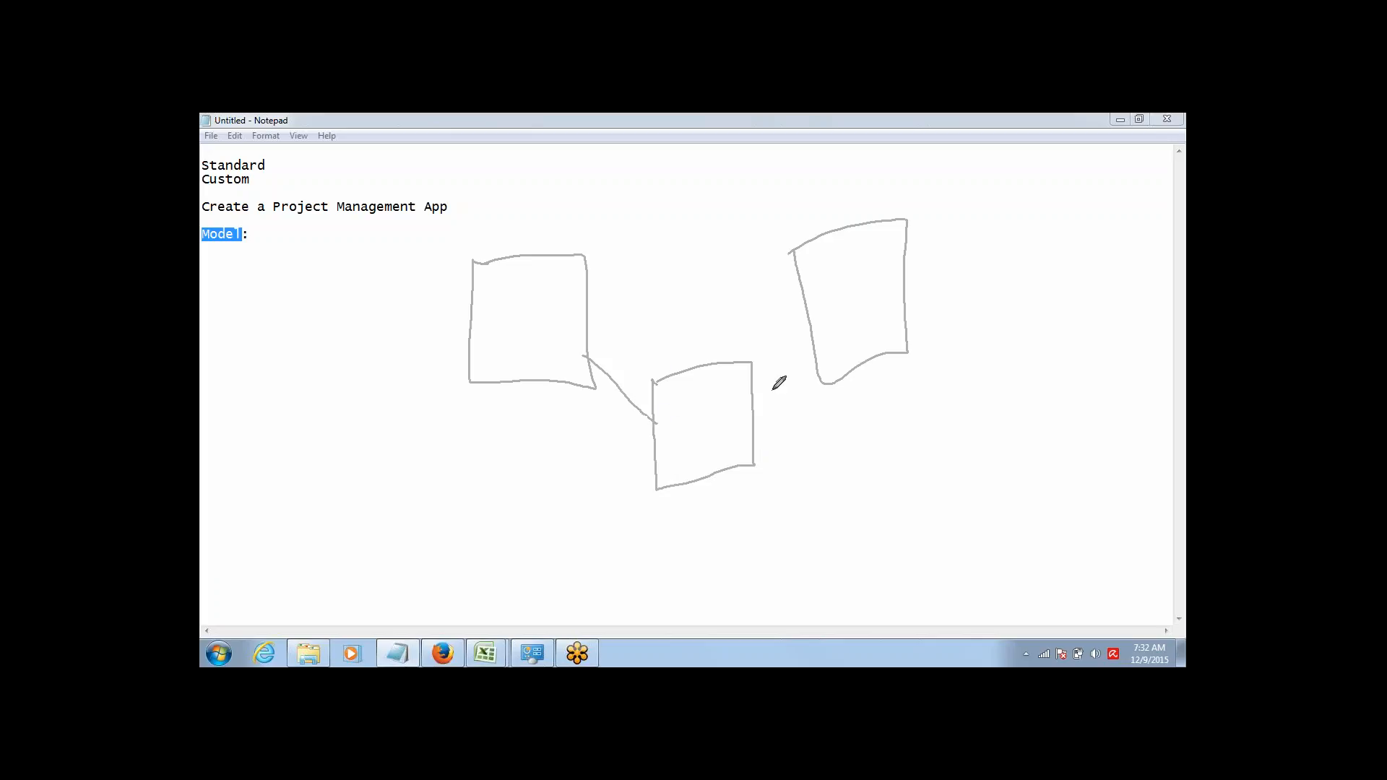
{"action": "left_click_drag", "start_coordinate": [752, 391], "coordinate": [817, 297]}
{"action": "mouse_move", "coordinate": [584, 355]}
{"action": "left_mouse_down"}
{"action": "mouse_move", "coordinate": [633, 390]}
{"action": "mouse_move", "coordinate": [645, 422]}
{"action": "mouse_move", "coordinate": [691, 411]}
{"action": "mouse_move", "coordinate": [672, 443]}
{"action": "mouse_move", "coordinate": [709, 426]}
{"action": "mouse_move", "coordinate": [699, 413]}
{"action": "left_mouse_up"}
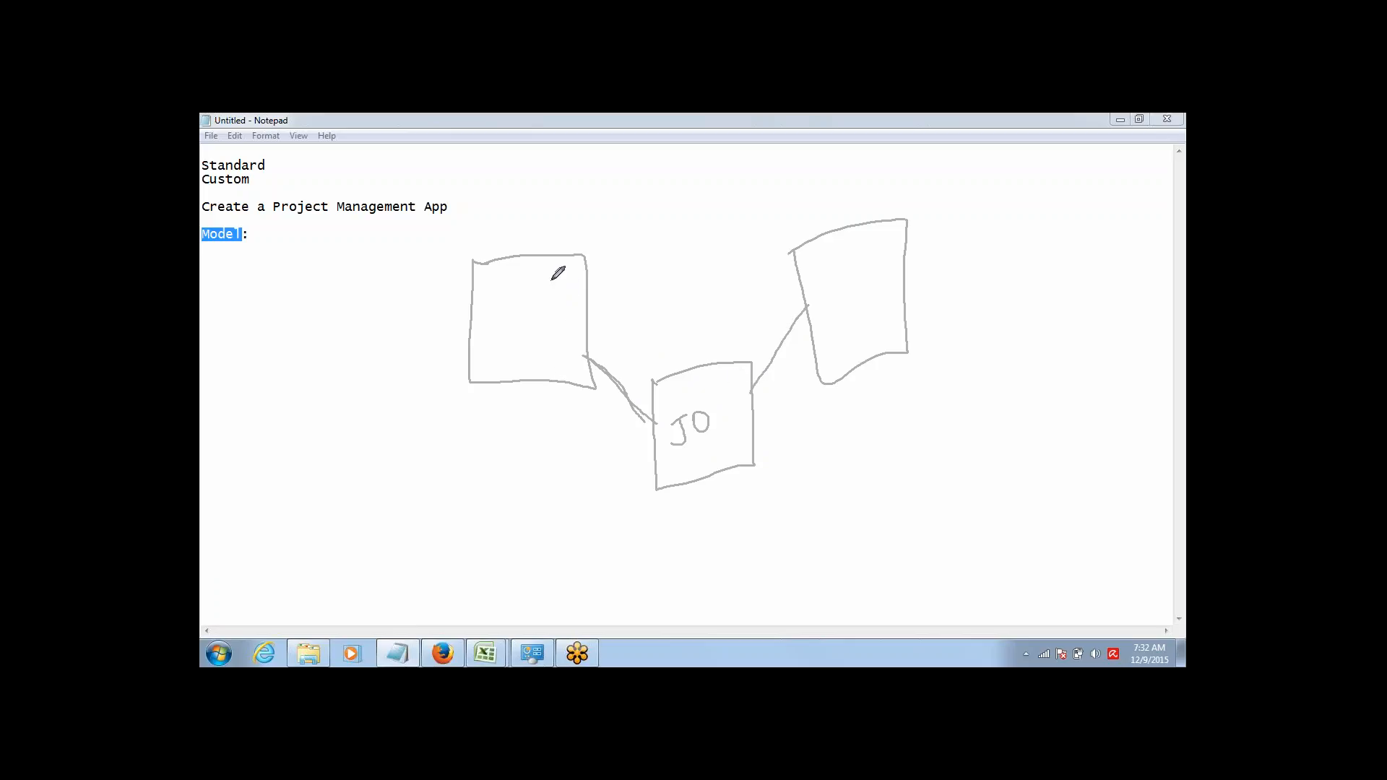
Add pen marks at the three sketched boxes and clear all annotations from the screen.
{"action": "left_click_drag", "start_coordinate": [551, 282], "coordinate": [557, 297]}
{"action": "left_click_drag", "start_coordinate": [825, 249], "coordinate": [830, 271]}
{"action": "left_click_drag", "start_coordinate": [712, 372], "coordinate": [719, 379]}
{"action": "left_click", "coordinate": [1108, 454]}
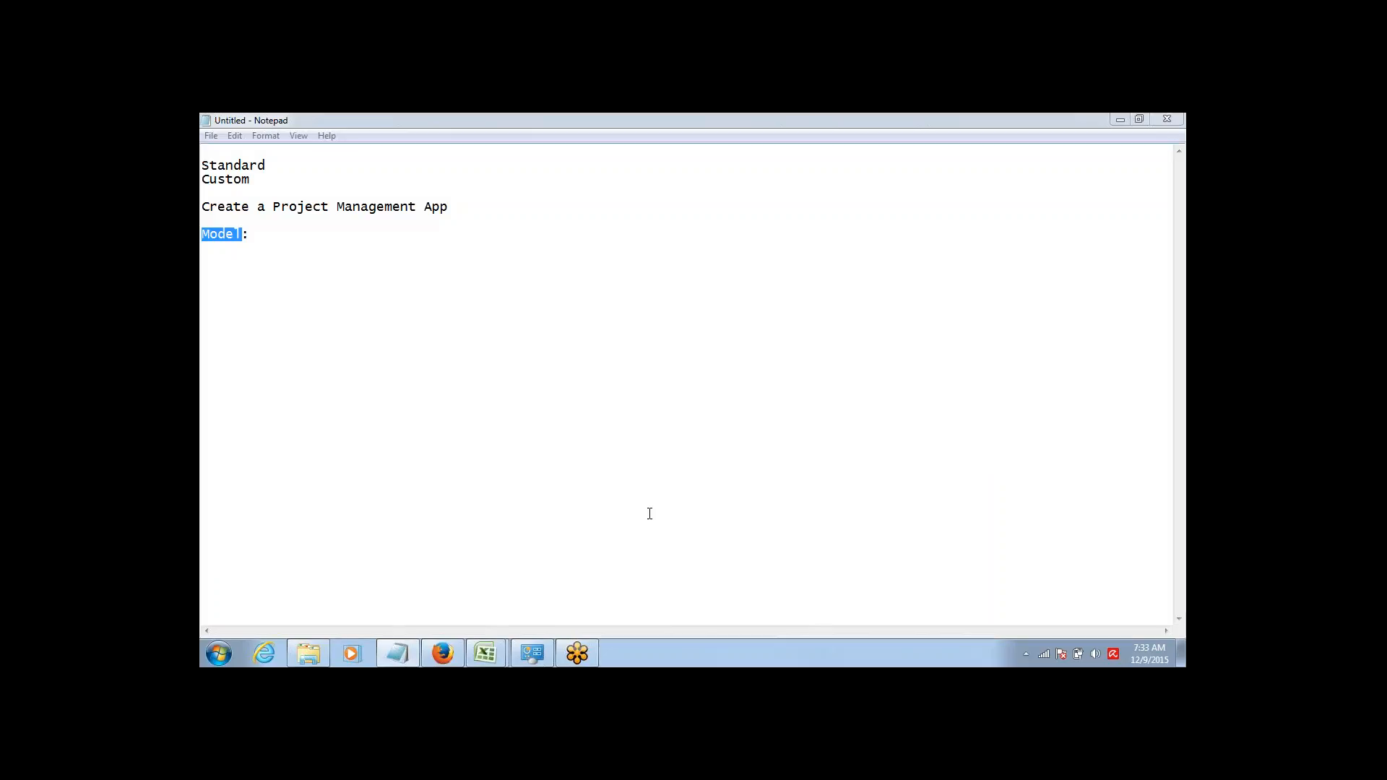
Switch back to the Book1 workbook in Excel and add a Start date field below Consultant in the Assignment table, in H17.
{"action": "mouse_move", "coordinate": [444, 656]}
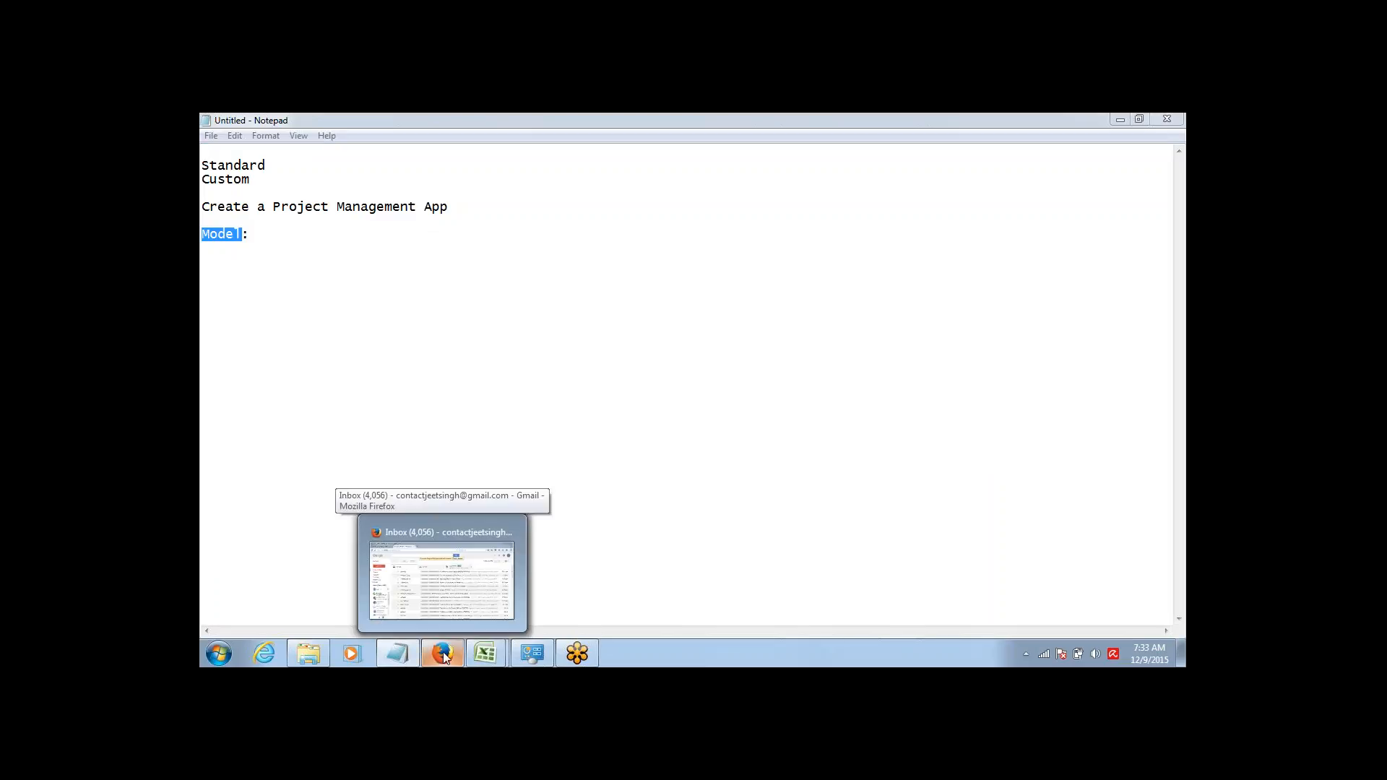
{"action": "left_click", "coordinate": [487, 654]}
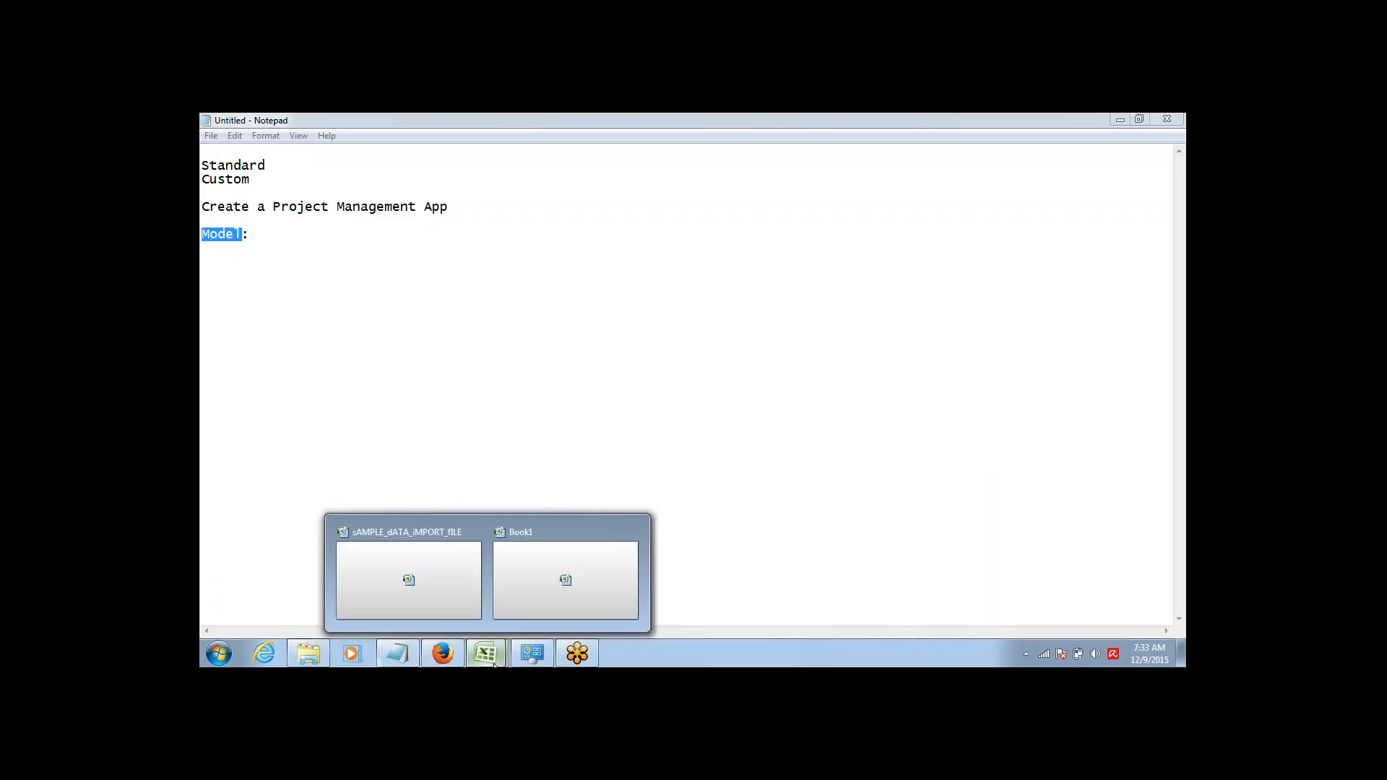
{"action": "left_click", "coordinate": [529, 596]}
{"action": "left_click", "coordinate": [597, 457]}
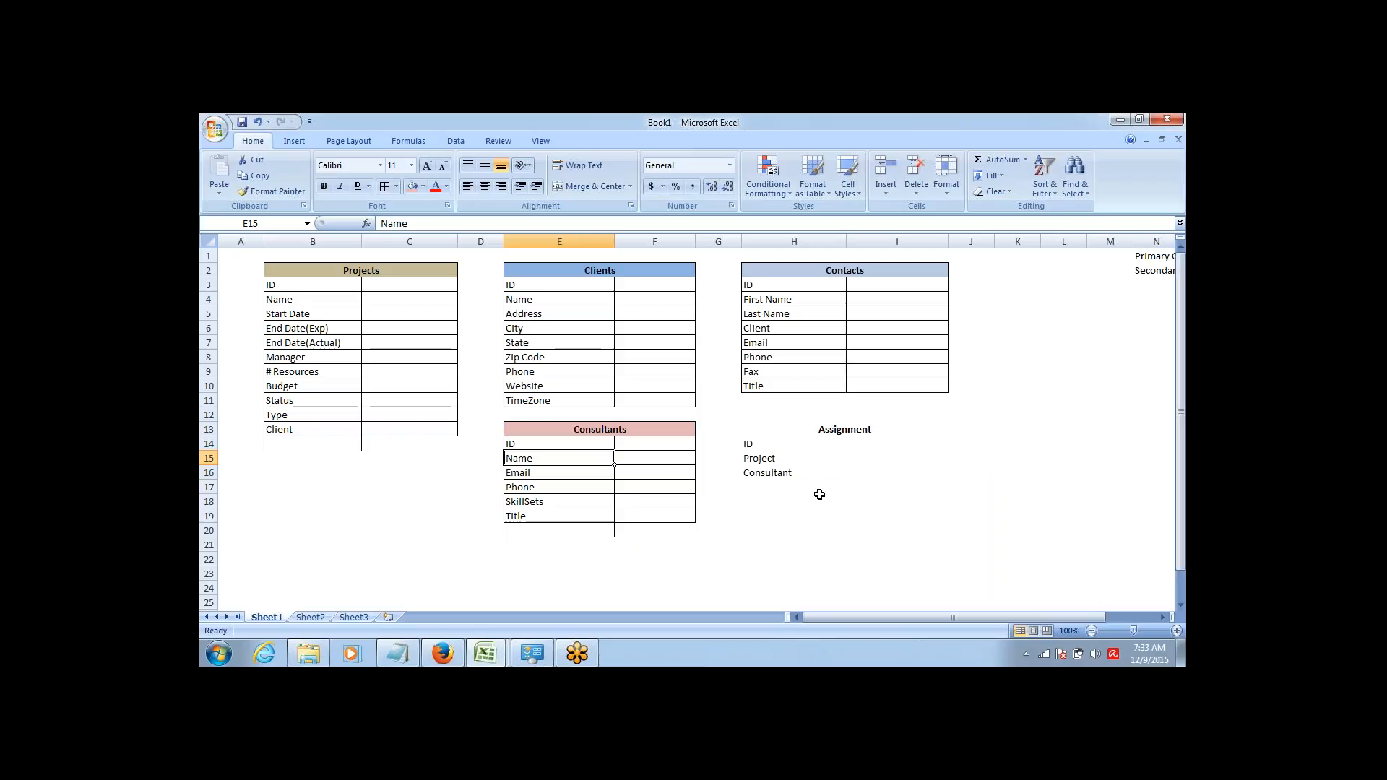
{"action": "left_click", "coordinate": [789, 428]}
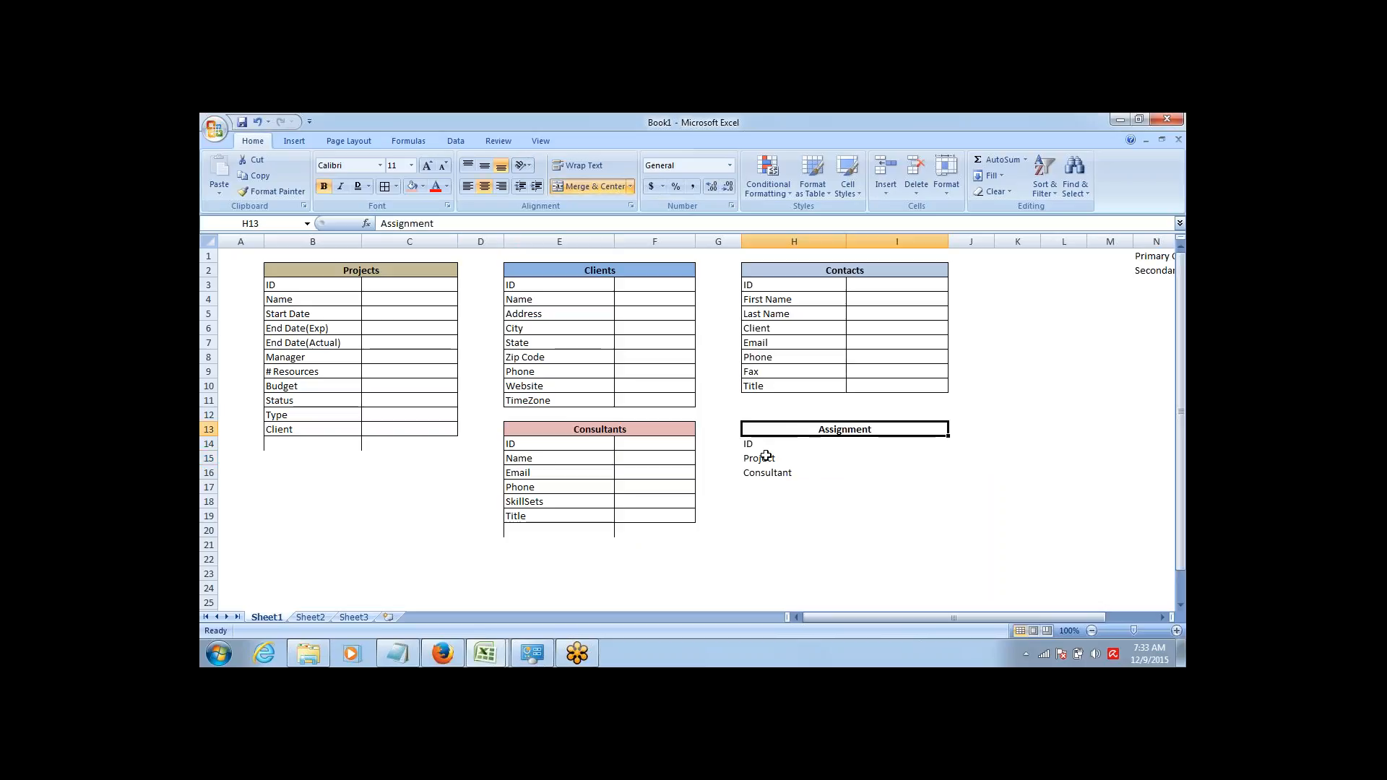
{"action": "left_click", "coordinate": [768, 448]}
{"action": "key", "text": "Down"}
{"action": "key", "text": "Down"}
{"action": "key", "text": "Down"}
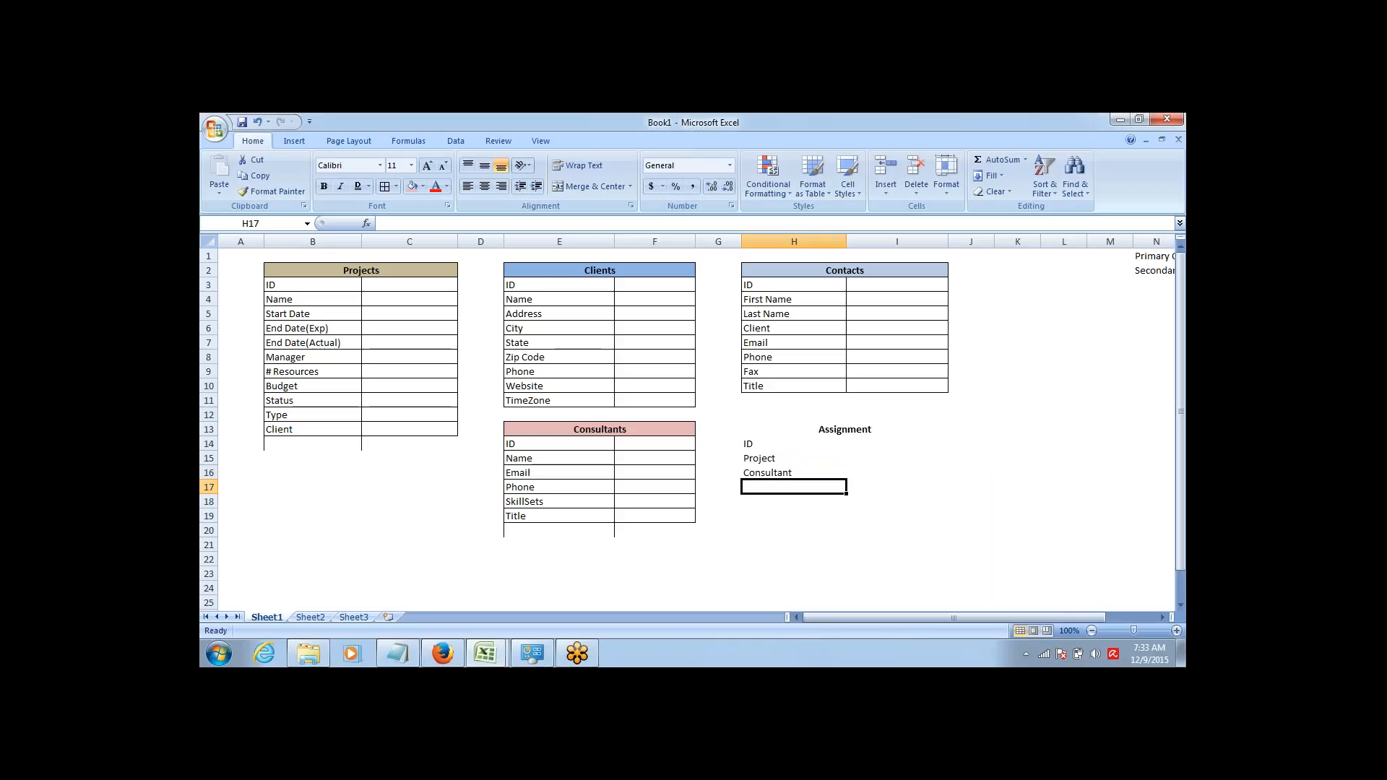
{"action": "type", "text": "STr"}
{"action": "key", "text": "BackSpace"}
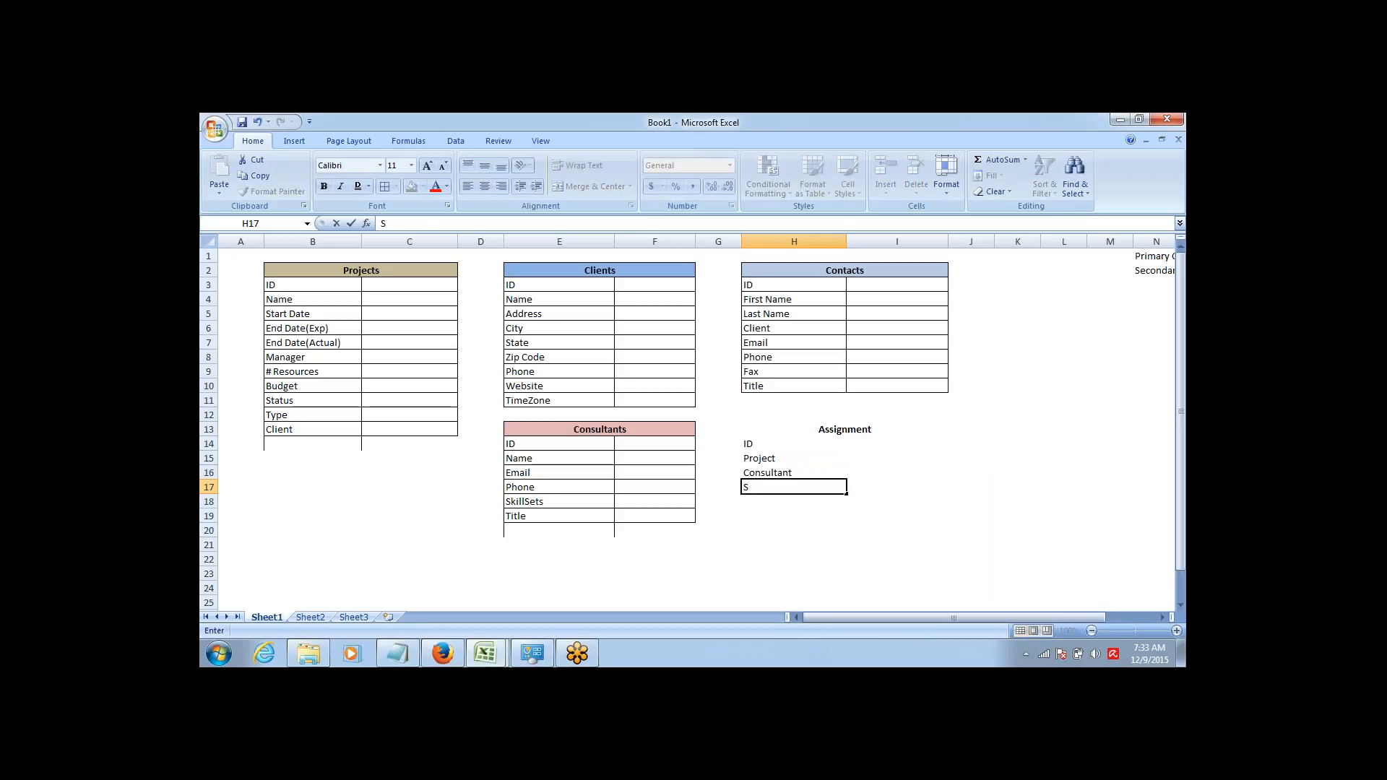
{"action": "type", "text": "tart date"}
{"action": "key", "text": "Right"}
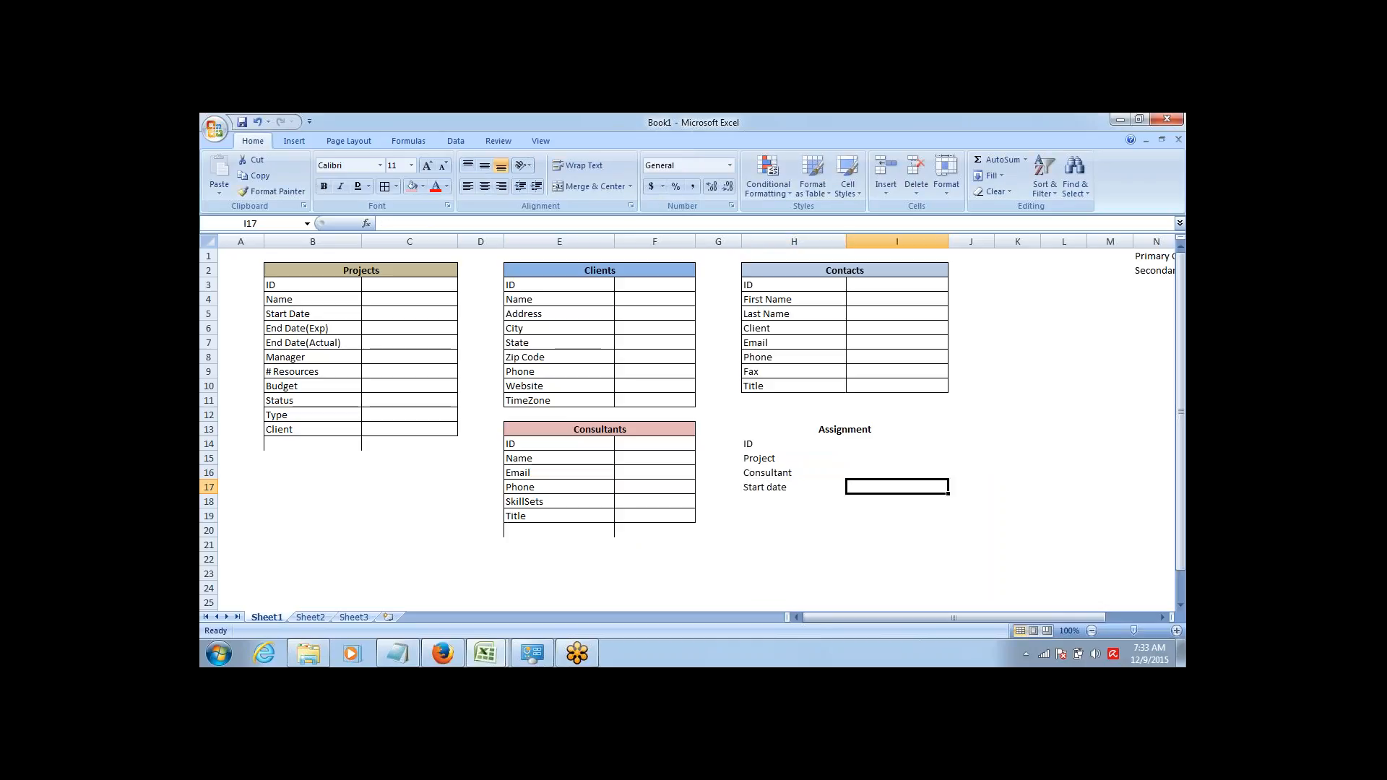
Capitalise the Assignment field in H17 as Start Date and add an End Date field below it in H18.
{"action": "key", "text": "Left"}
{"action": "key", "text": "F2"}
{"action": "key", "text": "Left"}
{"action": "key", "text": "Left"}
{"action": "key", "text": "Left"}
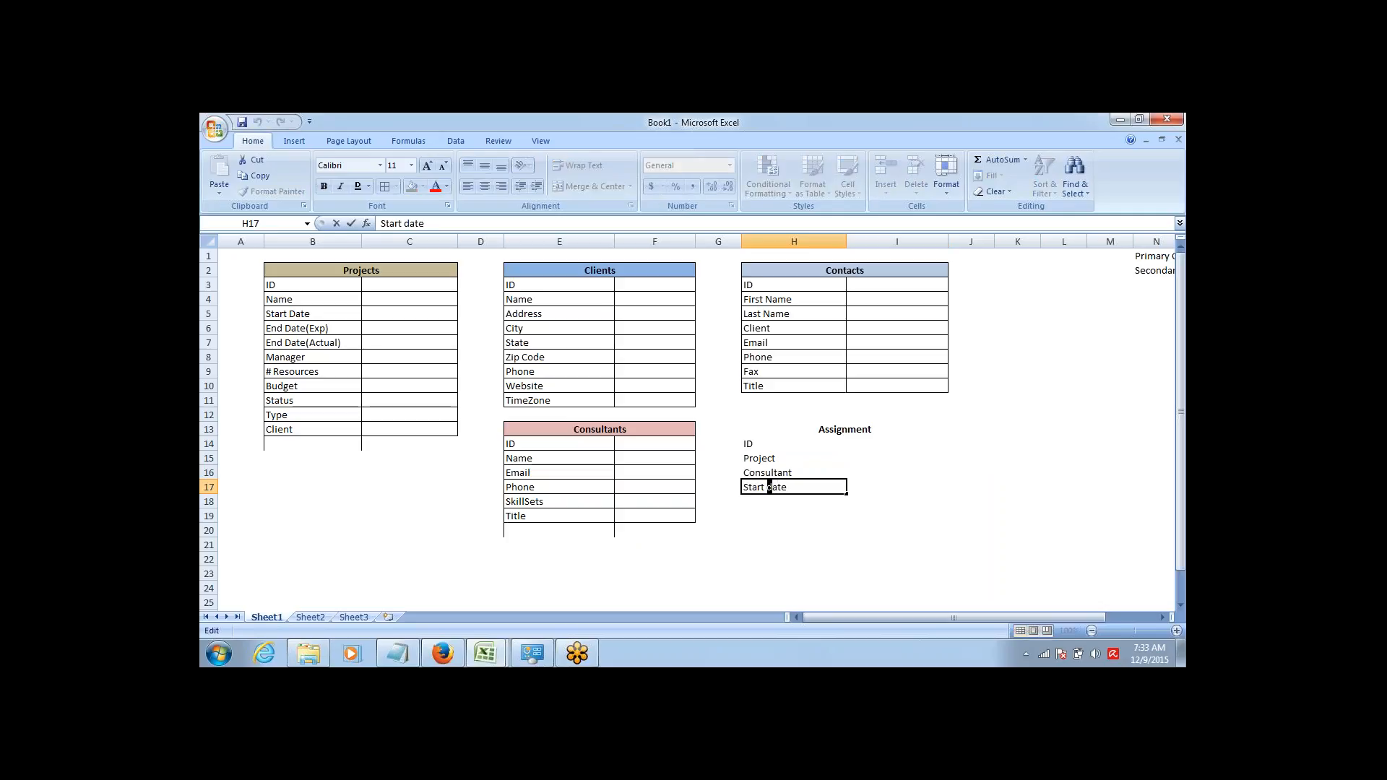
{"action": "key", "text": "BackSpace"}
{"action": "type", "text": "D"}
{"action": "key", "text": "Return"}
{"action": "type", "text": "End Date"}
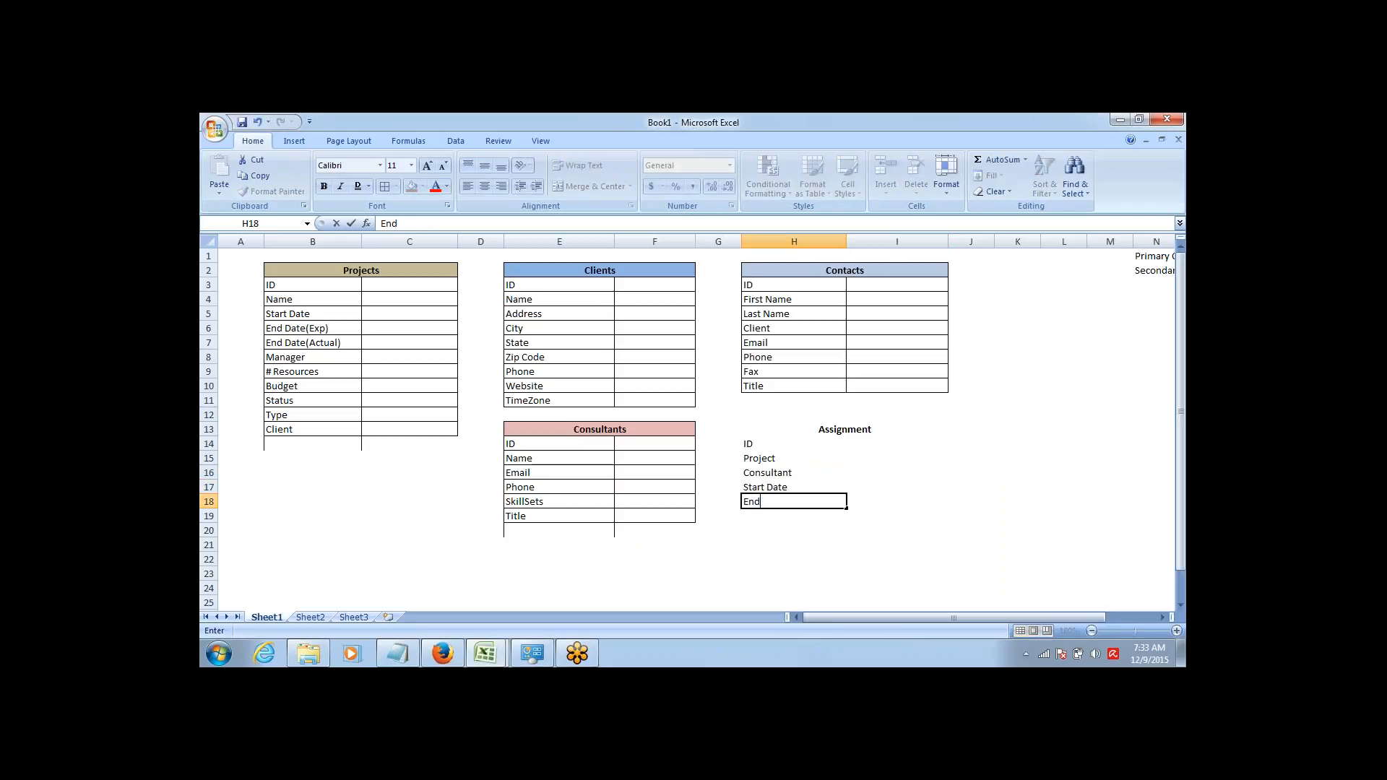
{"action": "key", "text": "Return"}
Fill the Assignment table's merged header in H13 with light orange.
{"action": "key", "text": "Up"}
{"action": "key", "text": "Up"}
{"action": "key", "text": "Up"}
{"action": "key", "text": "Up"}
{"action": "key", "text": "Up"}
{"action": "key", "text": "Up"}
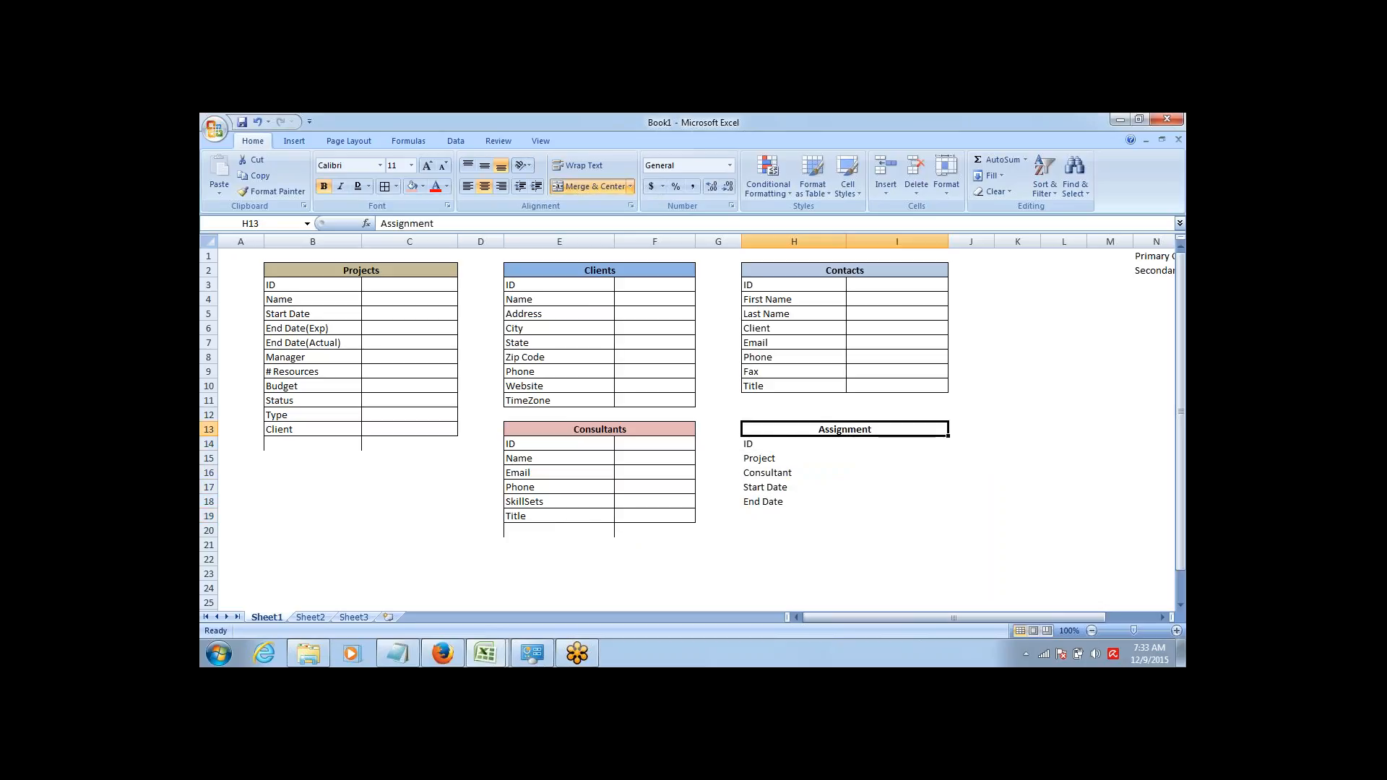
{"action": "left_click", "coordinate": [423, 186]}
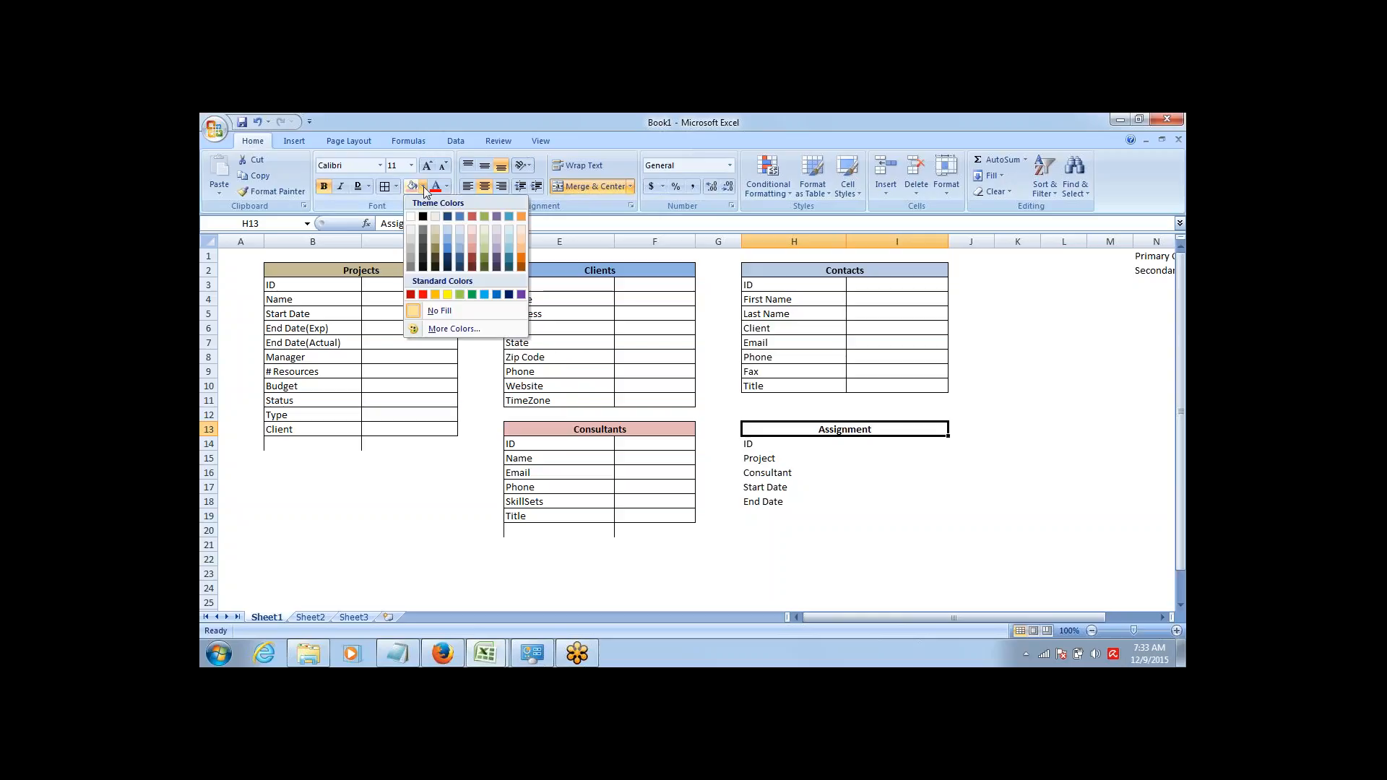
{"action": "left_click", "coordinate": [522, 239]}
{"action": "key", "text": "Down"}
{"action": "key", "text": "Down"}
{"action": "key", "text": "Down"}
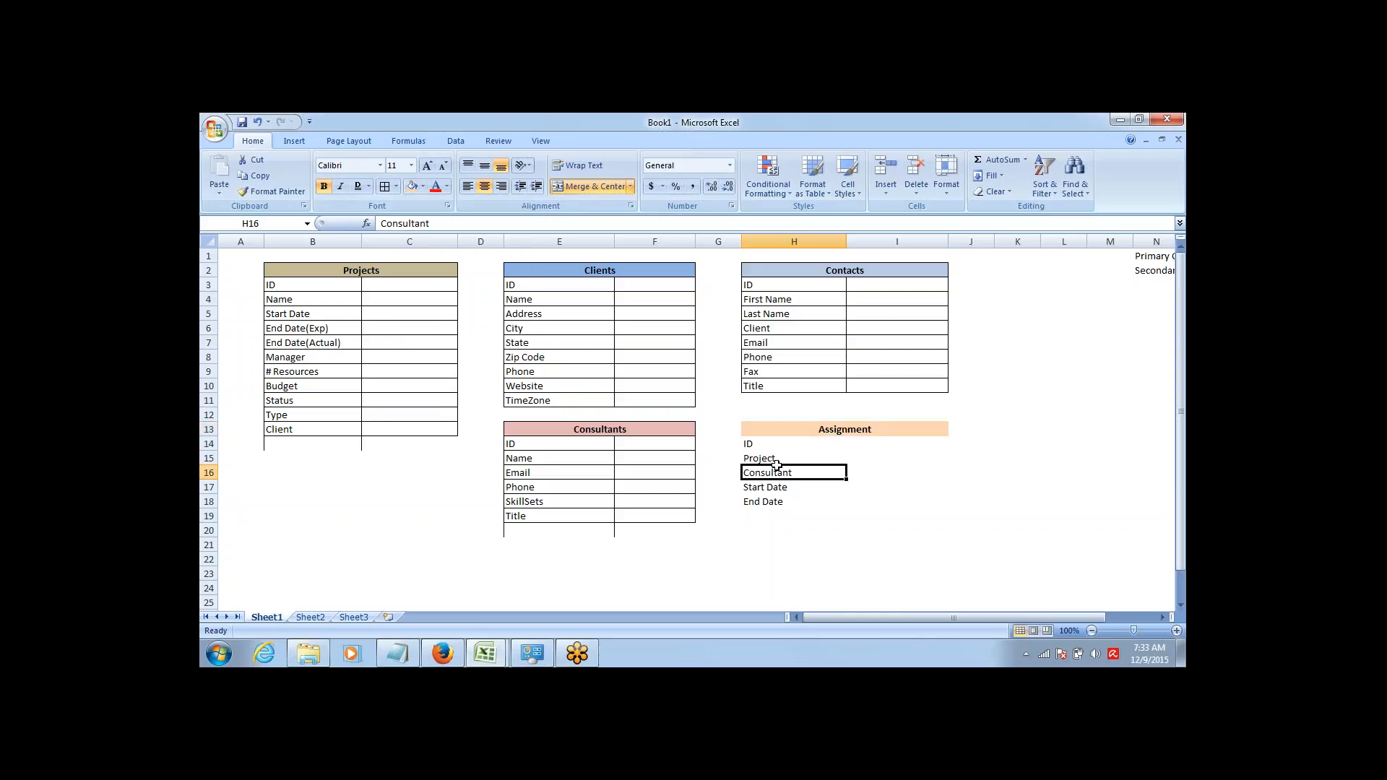
{"action": "key", "text": "Down"}
{"action": "key", "text": "Down"}
{"action": "key", "text": "Down"}
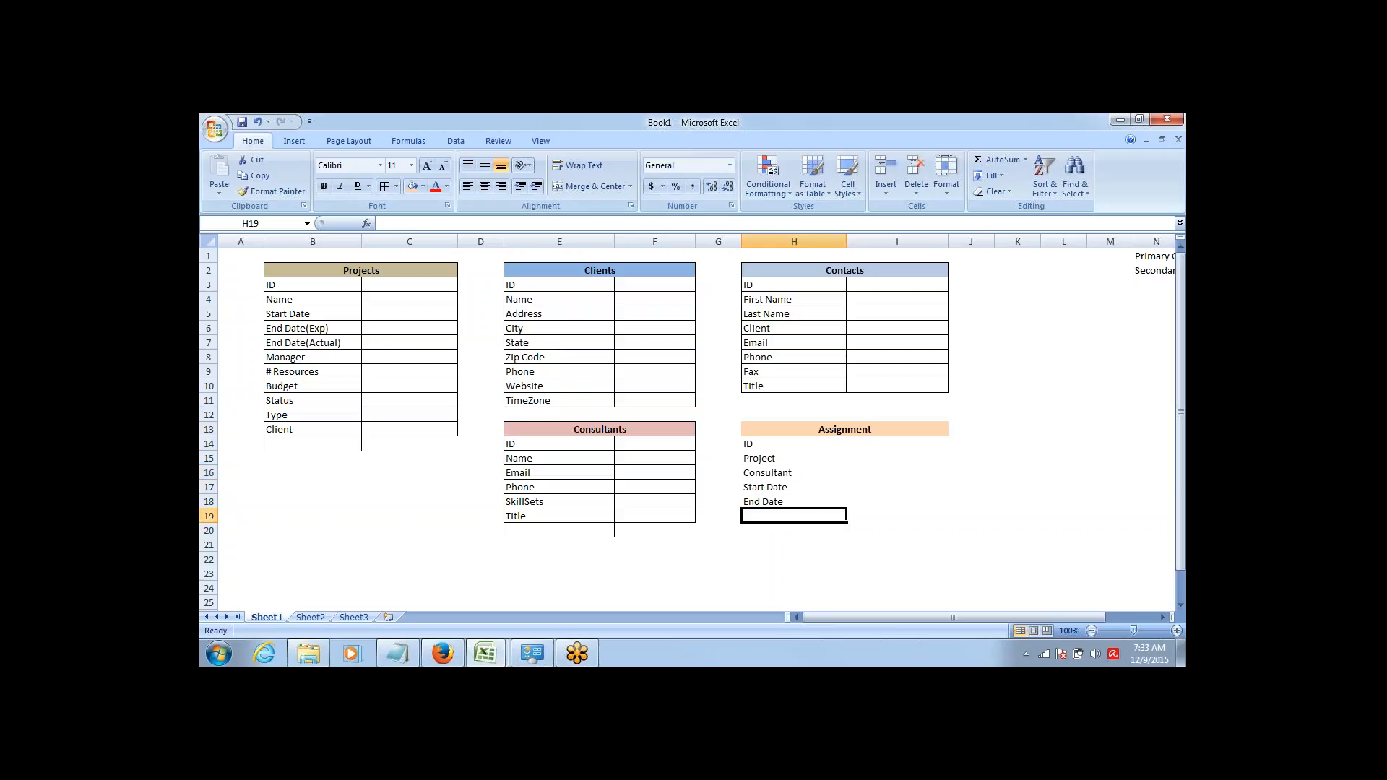
{"action": "key", "text": "Up"}
{"action": "key", "text": "Up"}
{"action": "key", "text": "Up"}
{"action": "key", "text": "Up"}
{"action": "key", "text": "Up"}
{"action": "key", "text": "Up"}
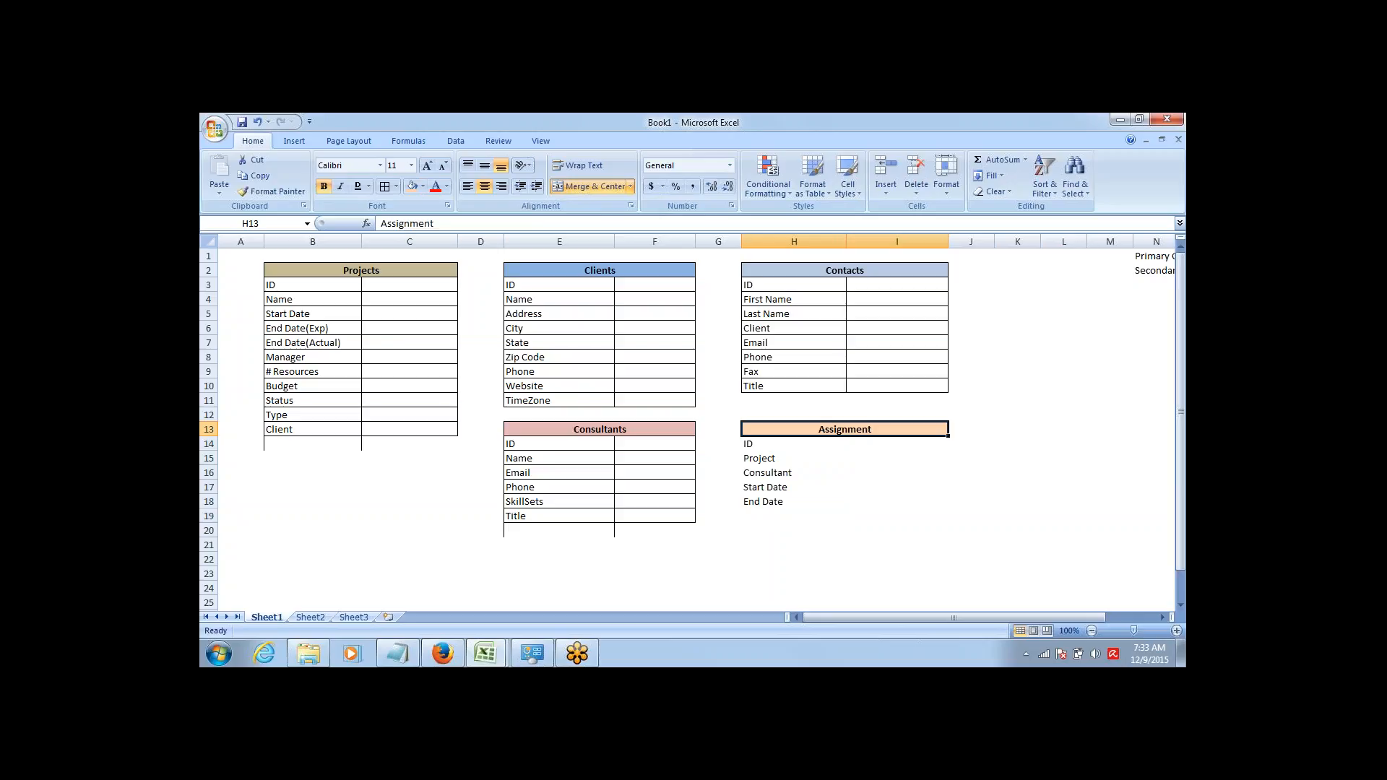
Add the fields Status in H19 and No. of Hours in H20 below End Date in the Assignment table.
{"action": "key", "text": "Down"}
{"action": "key", "text": "Down"}
{"action": "key", "text": "Down"}
{"action": "key", "text": "Down"}
{"action": "key", "text": "Down"}
{"action": "key", "text": "Down"}
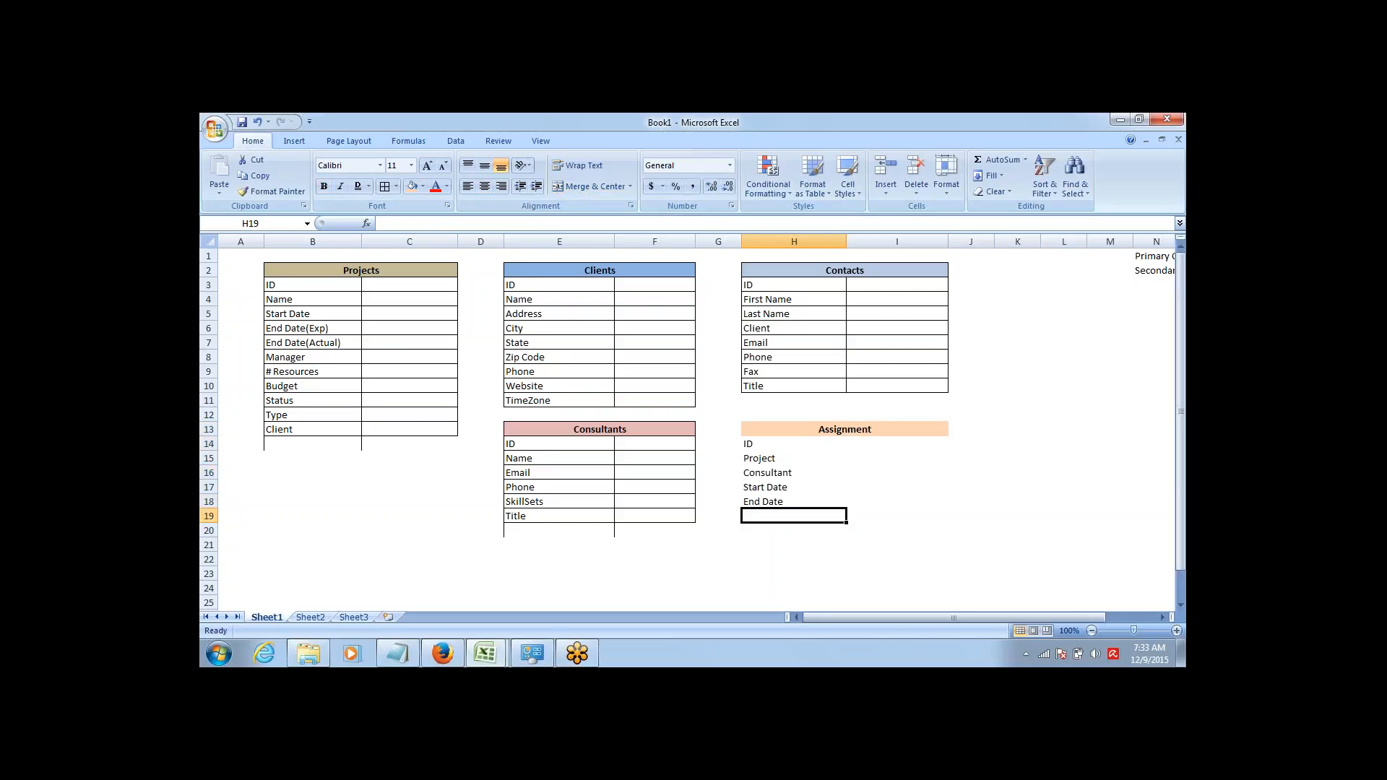
{"action": "type", "text": "Stat"}
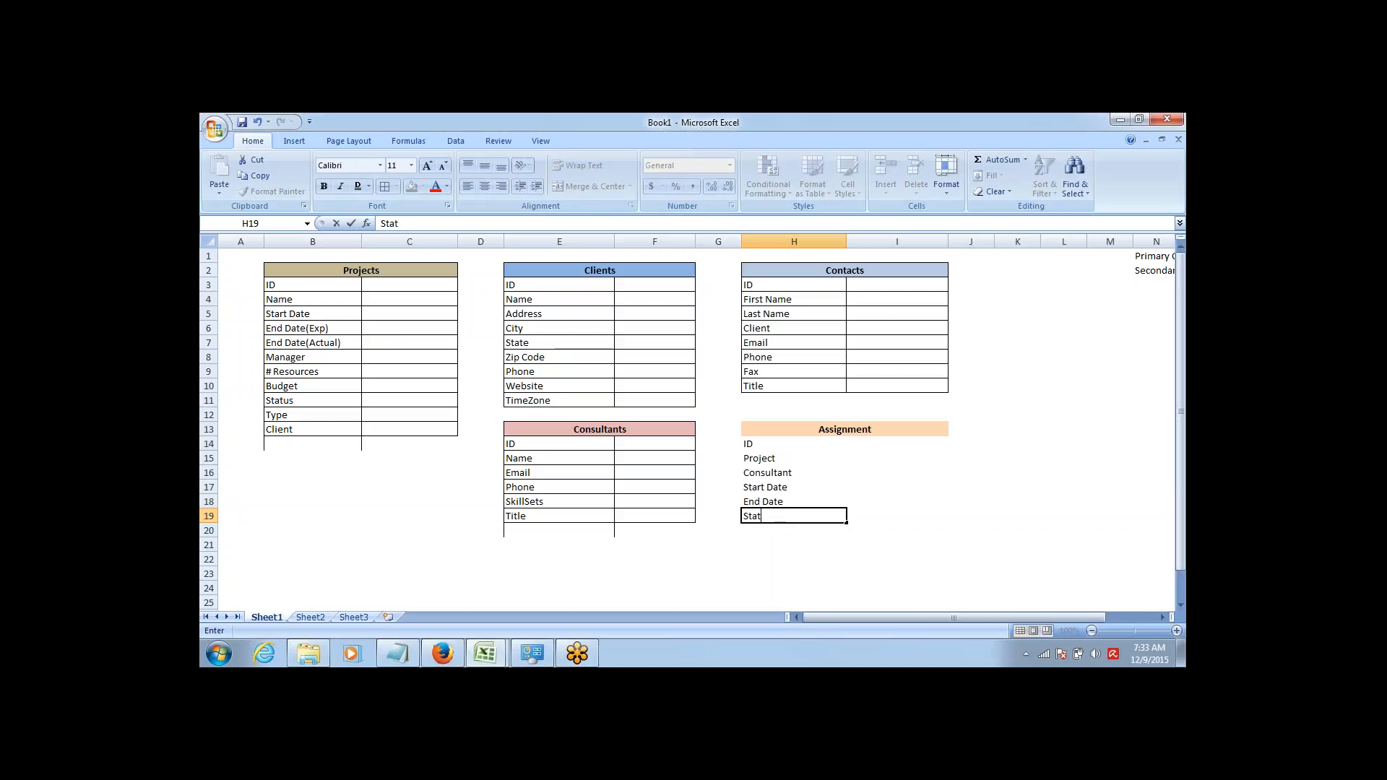
{"action": "type", "text": "tus"}
{"action": "key", "text": "Return"}
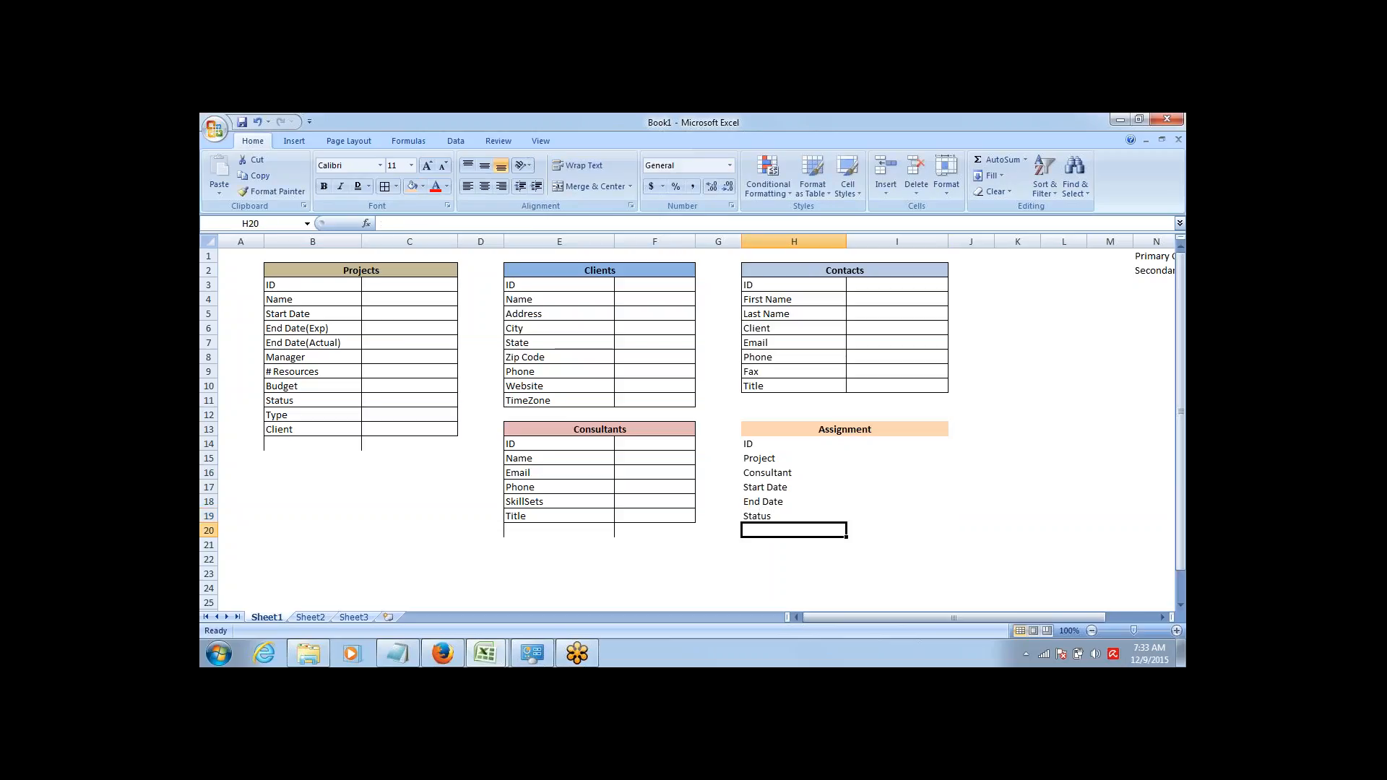
{"action": "type", "text": "No. o"}
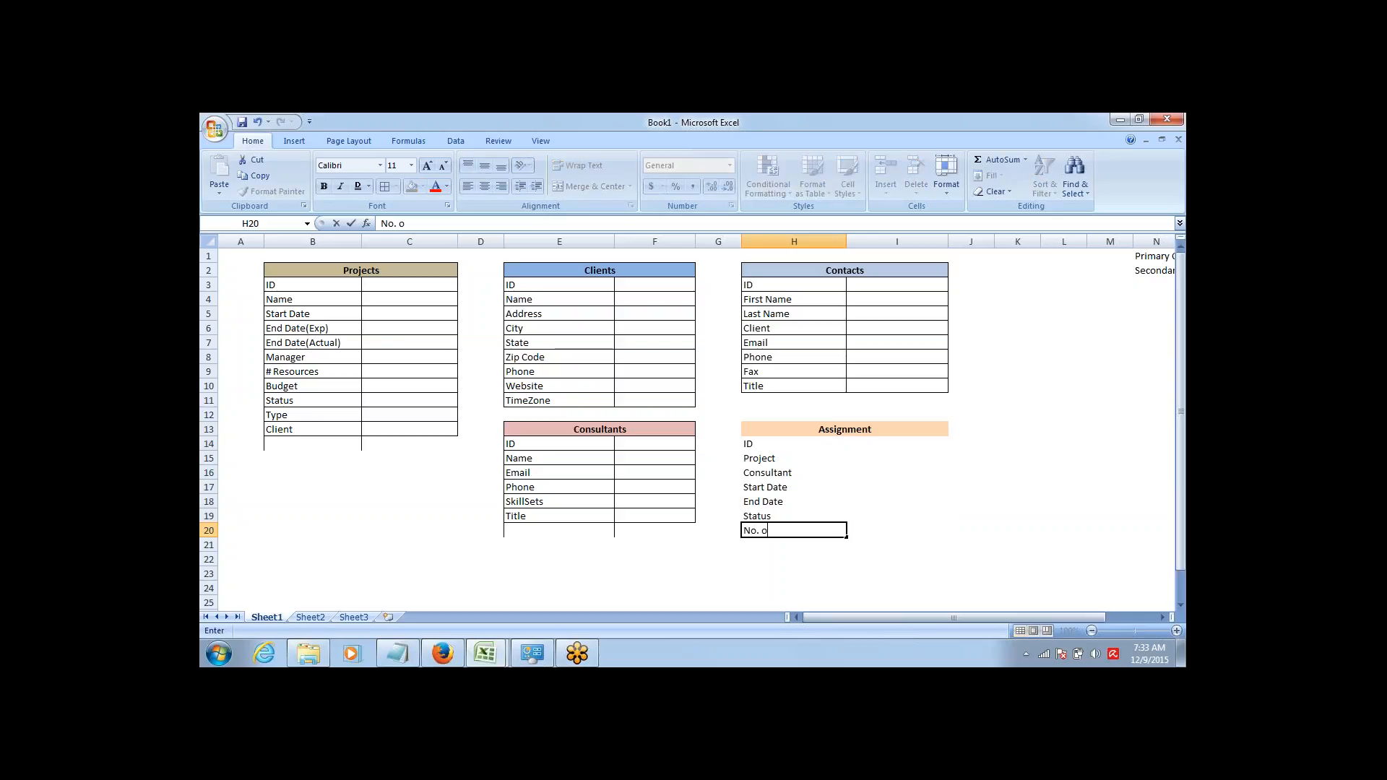
{"action": "type", "text": "f Hours"}
{"action": "key", "text": "Tab"}
Apply borders to every cell of the Assignment table, H13:I20.
{"action": "key", "text": "Left"}
{"action": "key", "text": "Up"}
{"action": "key", "text": "Up"}
{"action": "key", "text": "Up"}
{"action": "key", "text": "Up"}
{"action": "key", "text": "Up"}
{"action": "key", "text": "Up"}
{"action": "key", "text": "Up"}
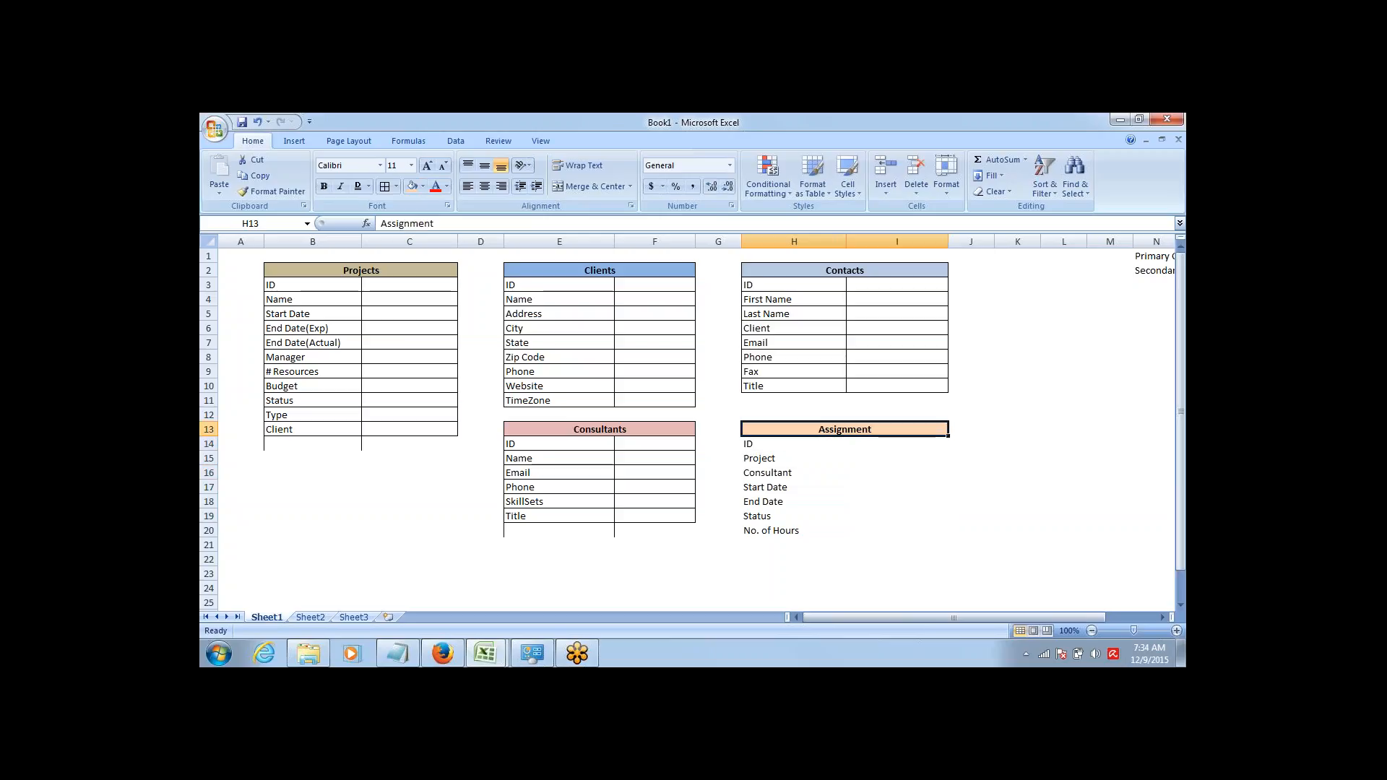
{"action": "key", "text": "shift+Down"}
{"action": "key", "text": "shift+Down"}
{"action": "key", "text": "shift+Down"}
{"action": "key", "text": "shift+Down"}
{"action": "key", "text": "shift+Down"}
{"action": "key", "text": "shift+Down"}
{"action": "key", "text": "shift+Down"}
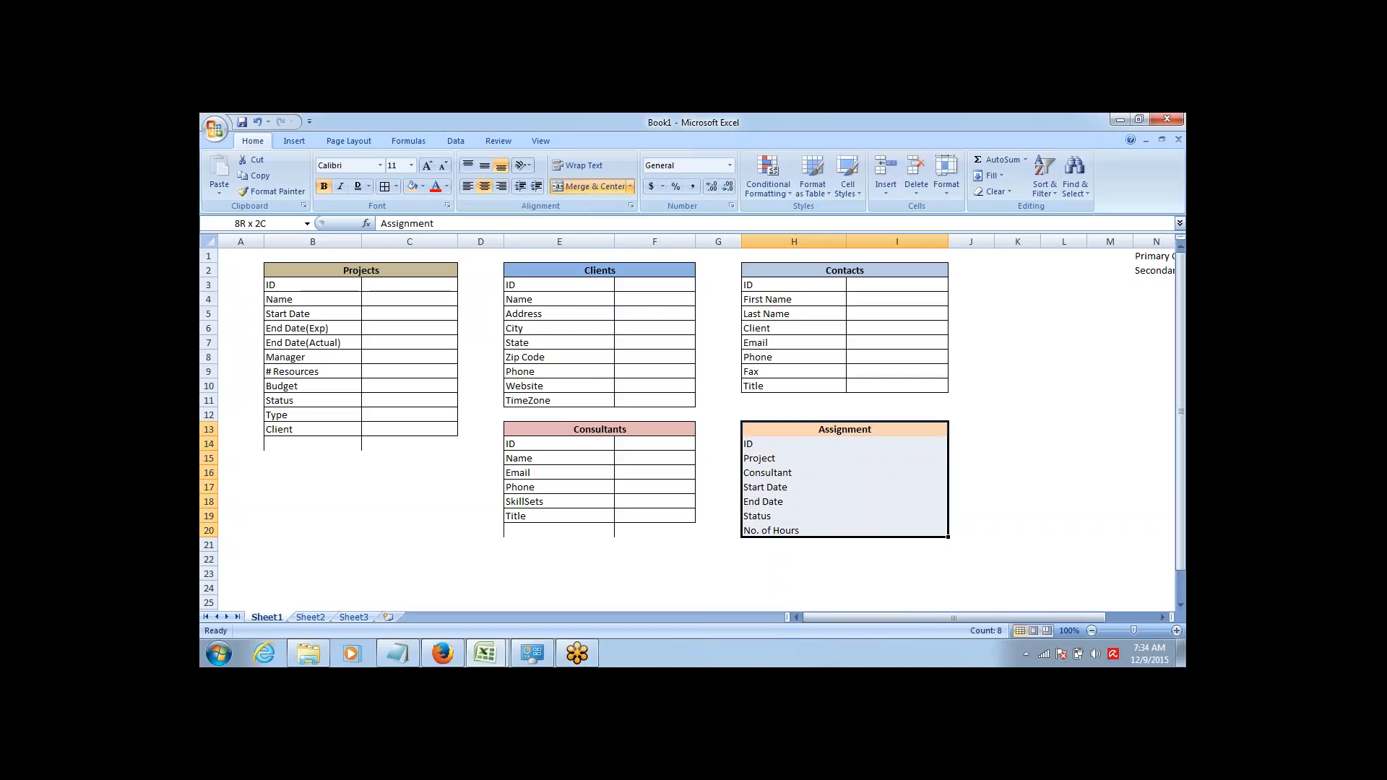
{"action": "left_click", "coordinate": [385, 187]}
{"action": "left_click", "coordinate": [796, 473]}
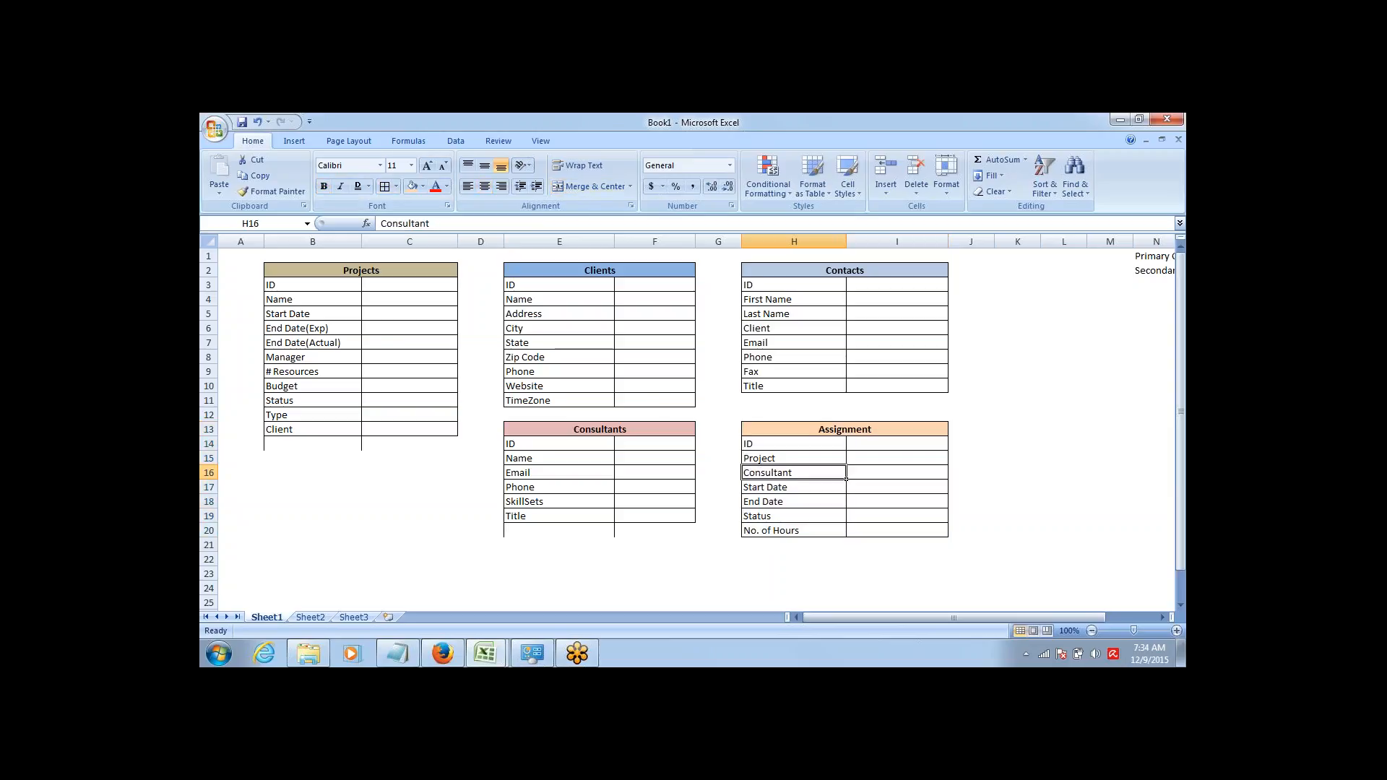
Copy the No. of Hours field from the Assignment table into E20, below Title in the Consultants table.
{"action": "key", "text": "Down"}
{"action": "key", "text": "Down"}
{"action": "key", "text": "Down"}
{"action": "key", "text": "Down"}
{"action": "key", "text": "Down"}
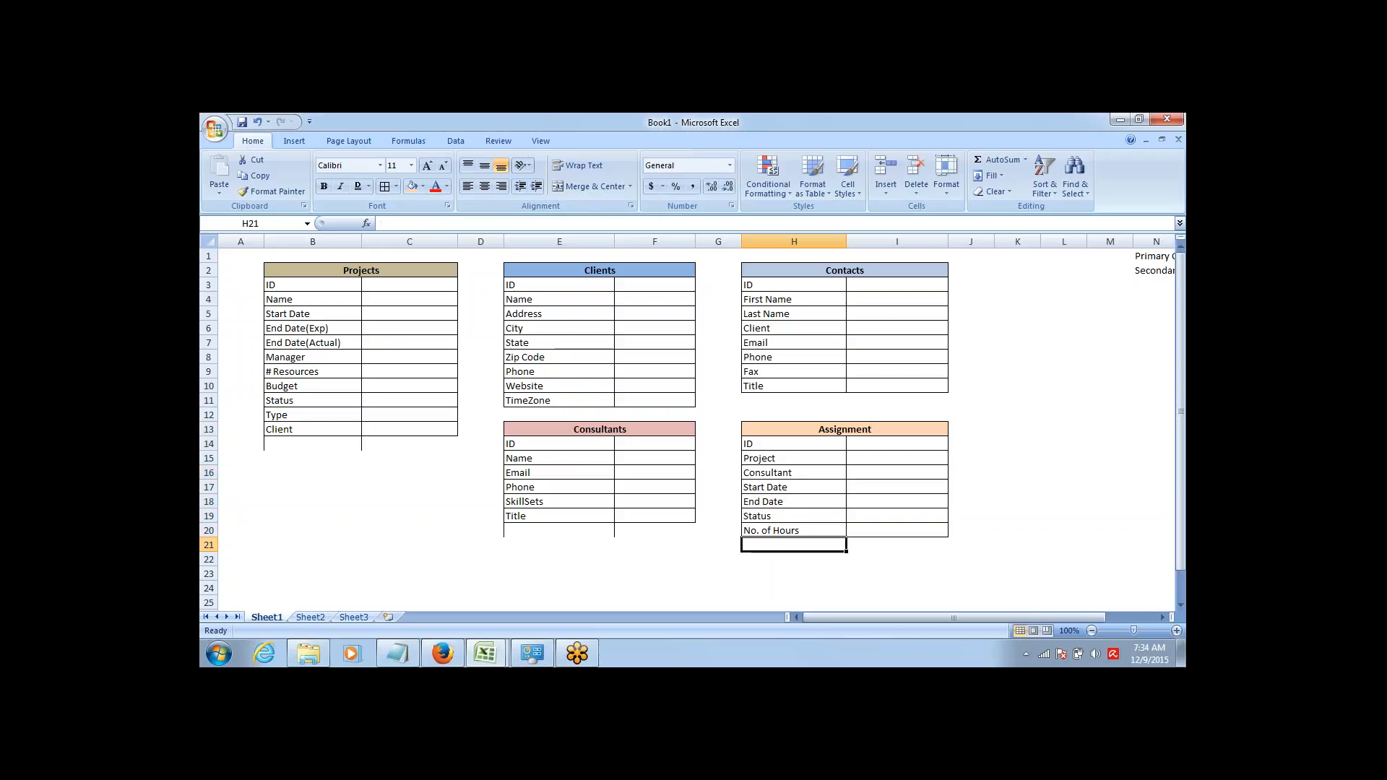
{"action": "key", "text": "Up"}
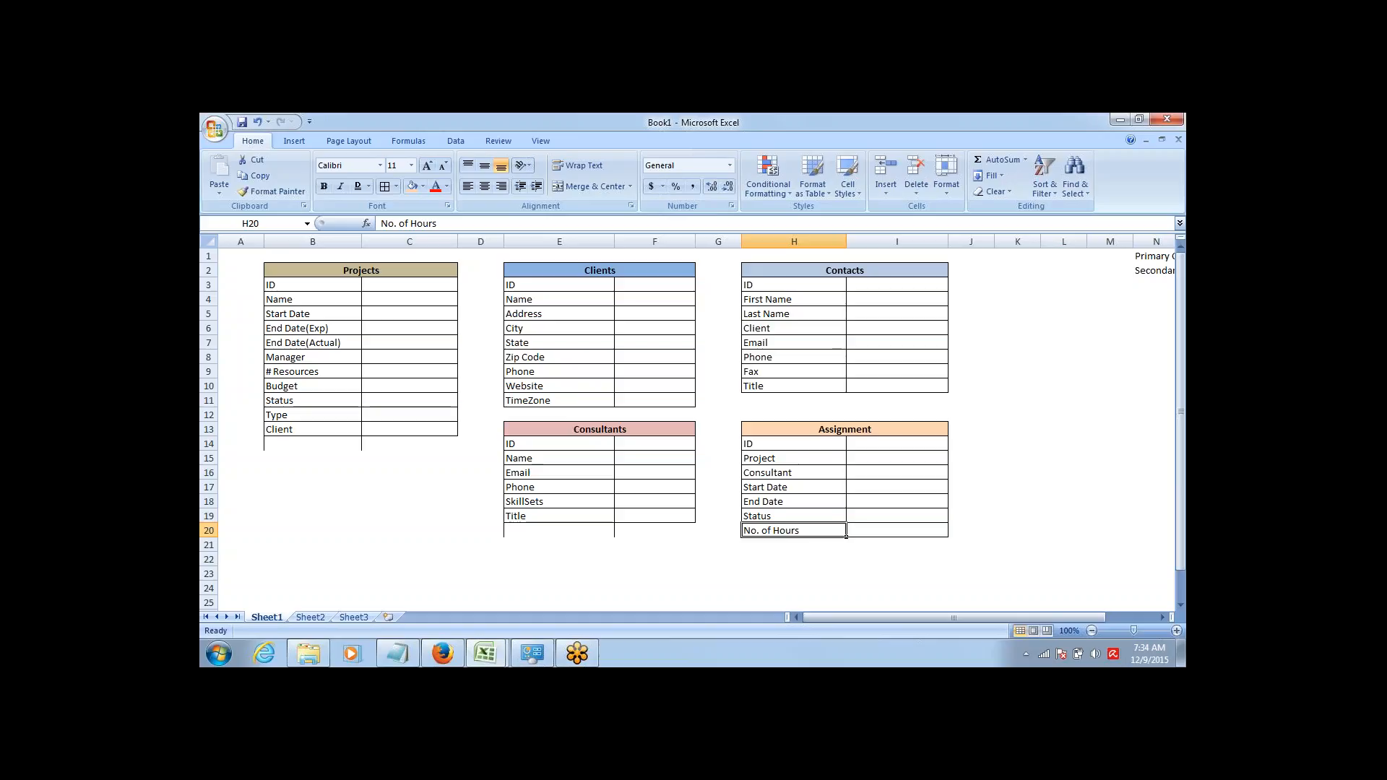
{"action": "key", "text": "ctrl+c"}
{"action": "key", "text": "Left"}
{"action": "key", "text": "Left"}
{"action": "key", "text": "Left"}
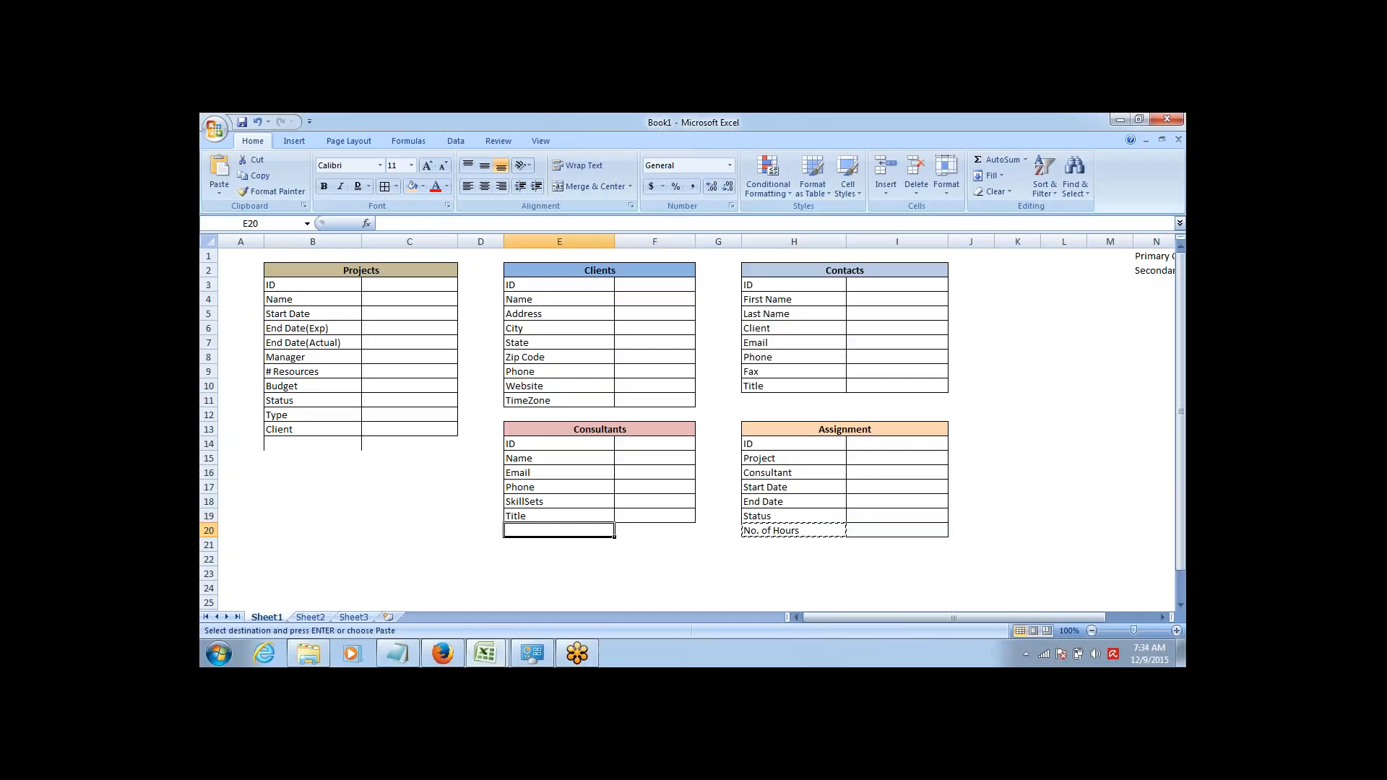
{"action": "key", "text": "ctrl+v"}
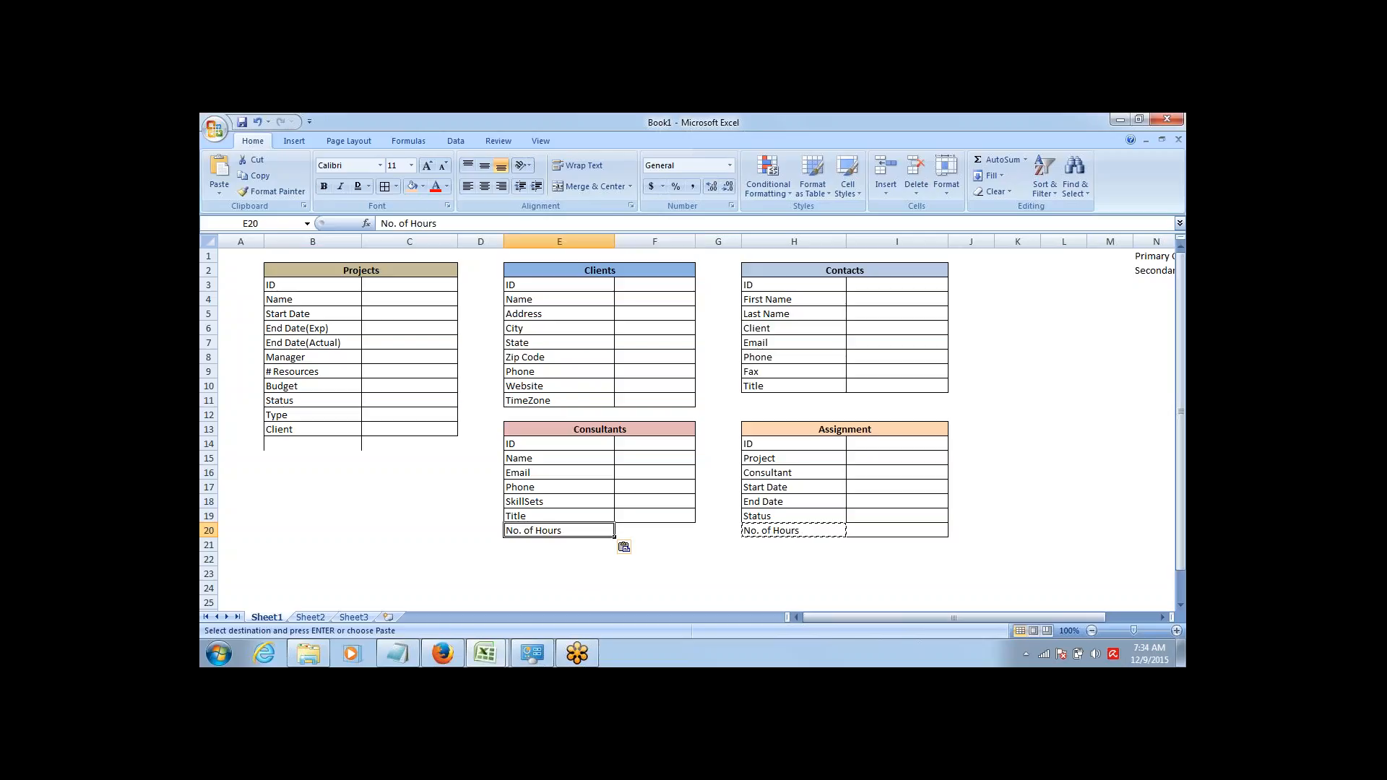
Copy the No. of Hours field from the Consultants table into B14, below Client in the Projects table.
{"action": "key", "text": "ctrl+c"}
{"action": "key", "text": "Left"}
{"action": "key", "text": "Left"}
{"action": "key", "text": "Left"}
{"action": "key", "text": "Left"}
{"action": "key", "text": "Right"}
{"action": "key", "text": "Up"}
{"action": "key", "text": "Up"}
{"action": "key", "text": "Up"}
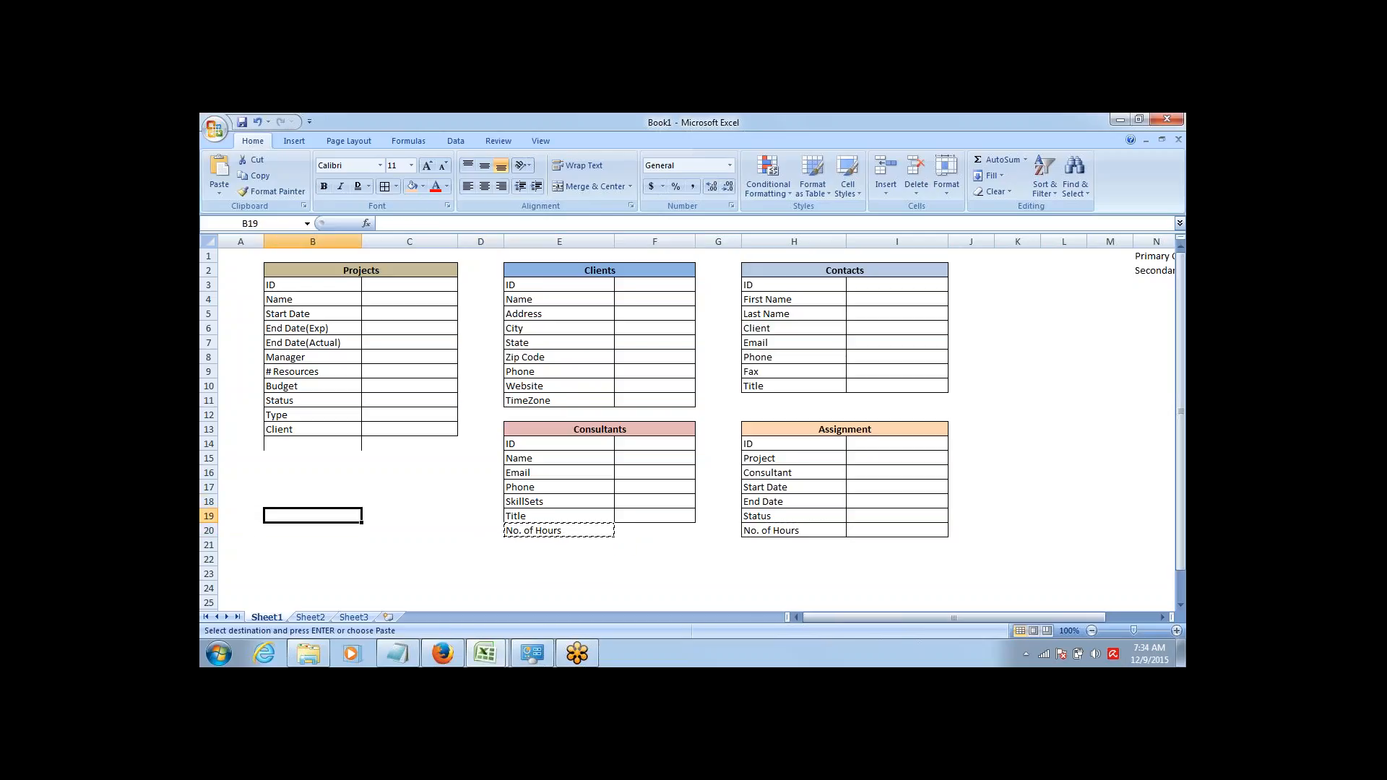
{"action": "key", "text": "Up"}
{"action": "key", "text": "Up"}
{"action": "key", "text": "Up"}
{"action": "key", "text": "ctrl+v"}
{"action": "key", "text": "Right"}
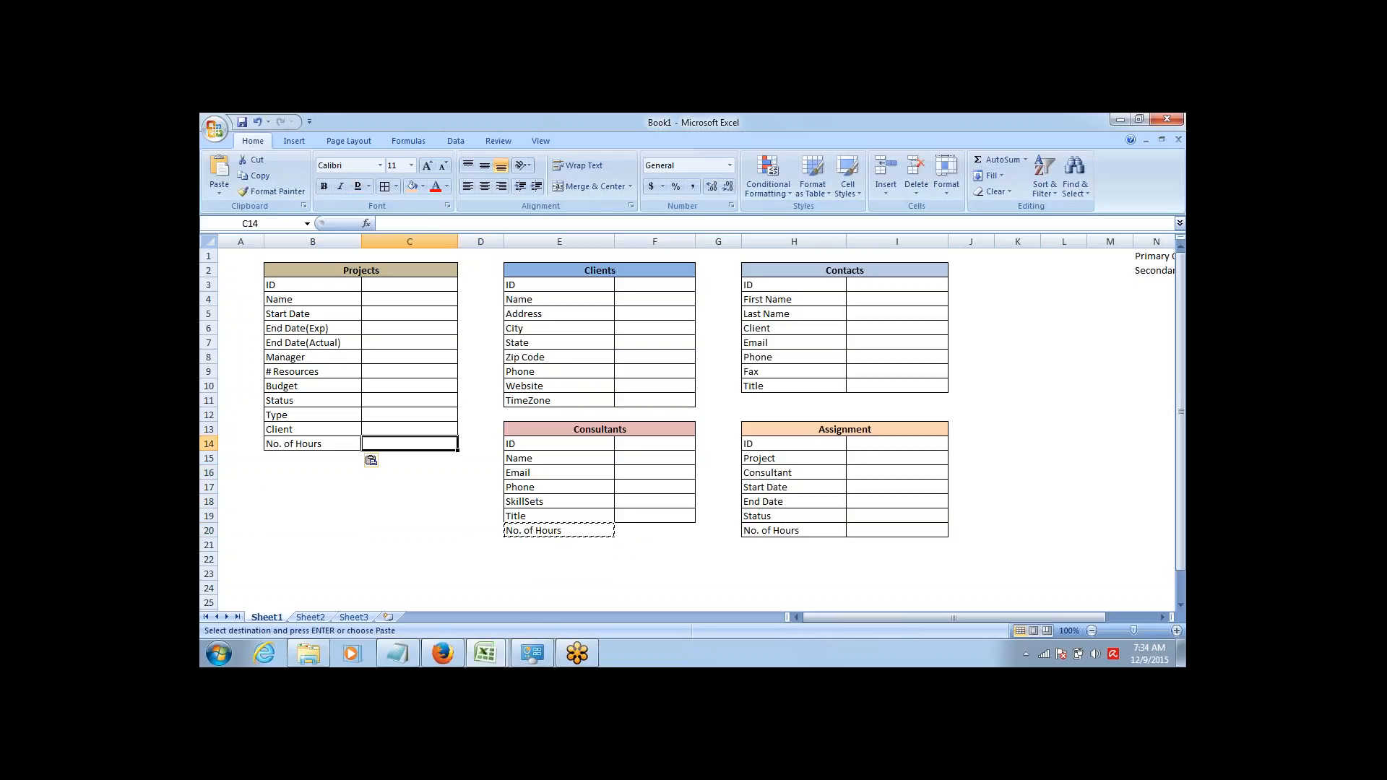
{"action": "key", "text": "Down"}
{"action": "key", "text": "Down"}
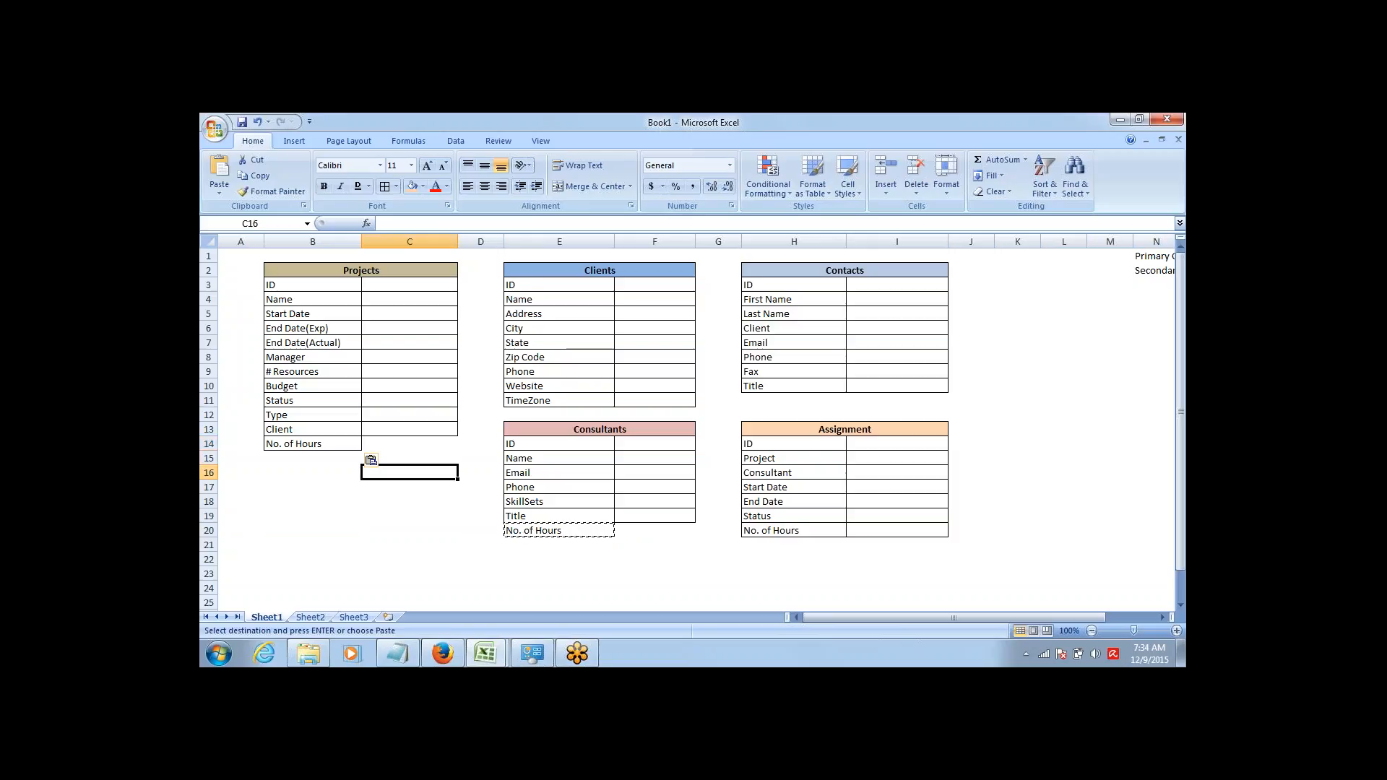
{"action": "key", "text": "Down"}
{"action": "key", "text": "Escape"}
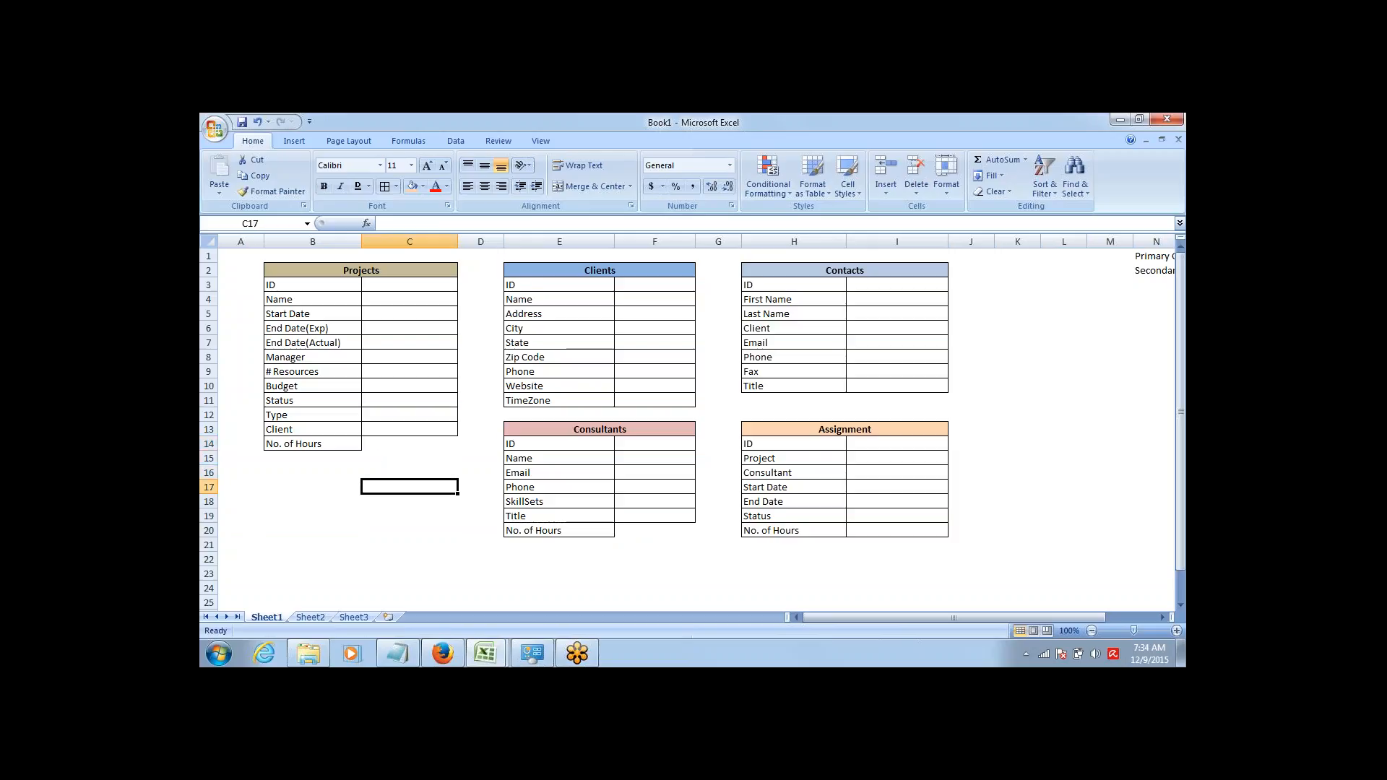
Examine the No. of Hours row of the Assignment table, H20:I20.
{"action": "key", "text": "Down"}
{"action": "key", "text": "Right"}
{"action": "key", "text": "Right"}
{"action": "key", "text": "Right"}
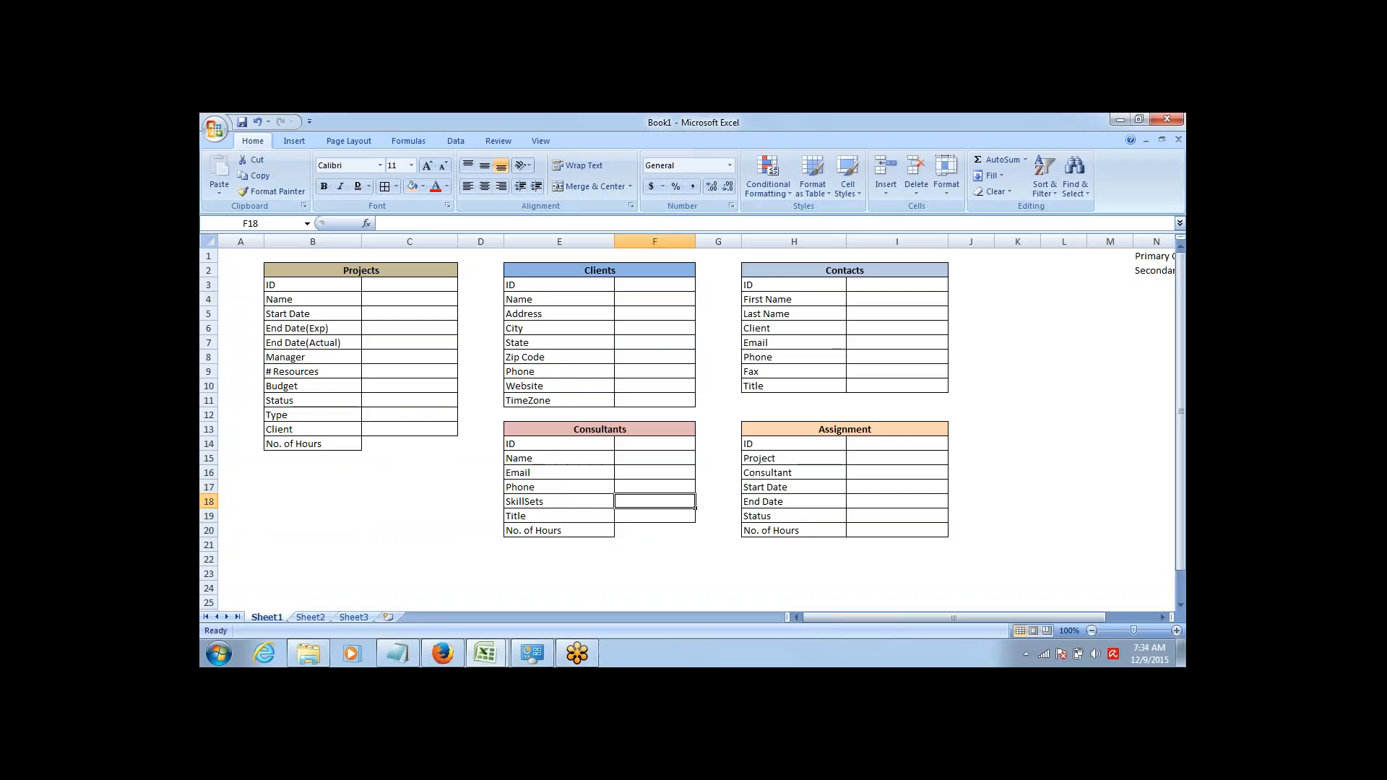
{"action": "key", "text": "Down"}
{"action": "key", "text": "Down"}
{"action": "key", "text": "Down"}
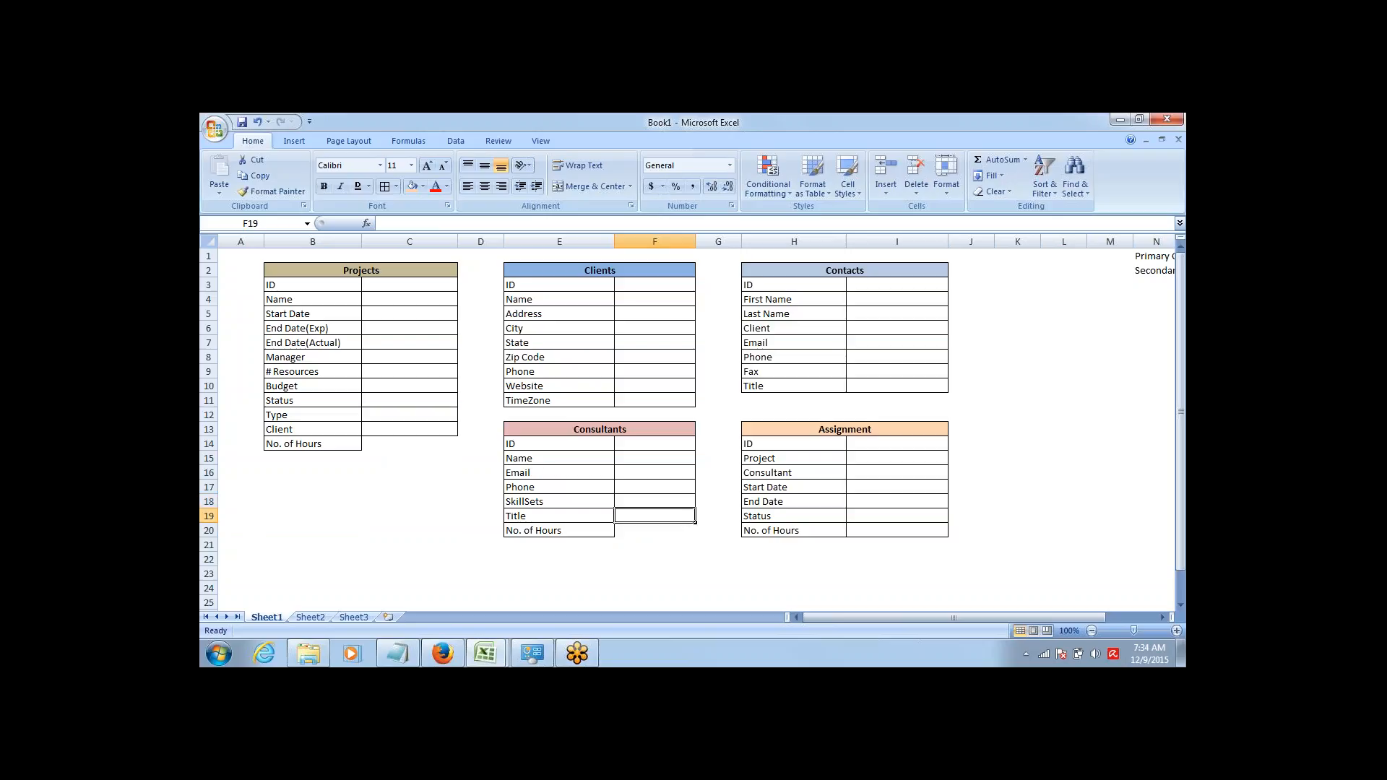
{"action": "key", "text": "Right"}
{"action": "key", "text": "Right"}
{"action": "key", "text": "Up"}
{"action": "key", "text": "Right"}
{"action": "key", "text": "Left"}
{"action": "key", "text": "shift+Right"}
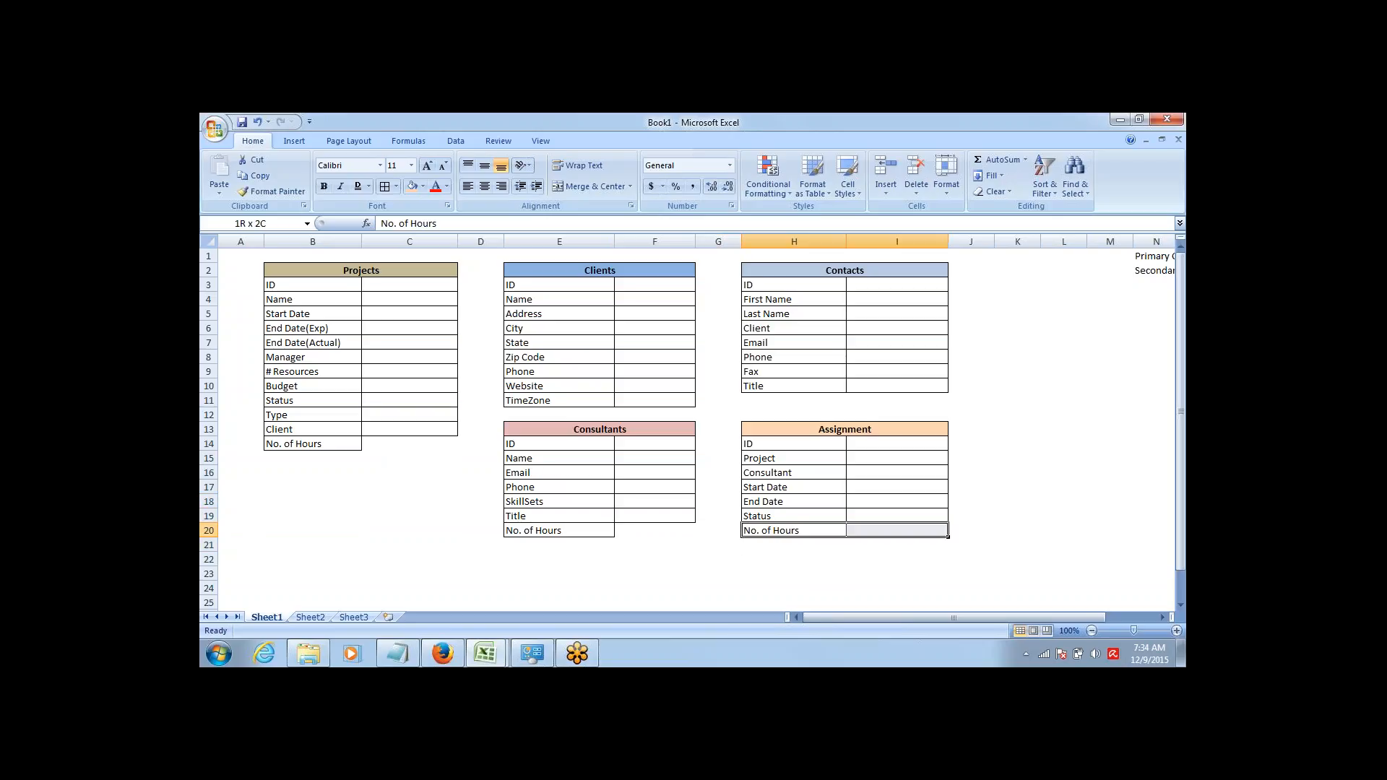
{"action": "key", "text": "Right"}
{"action": "key", "text": "Left"}
{"action": "key", "text": "Left"}
{"action": "key", "text": "Left"}
{"action": "key", "text": "Left"}
{"action": "key", "text": "Left"}
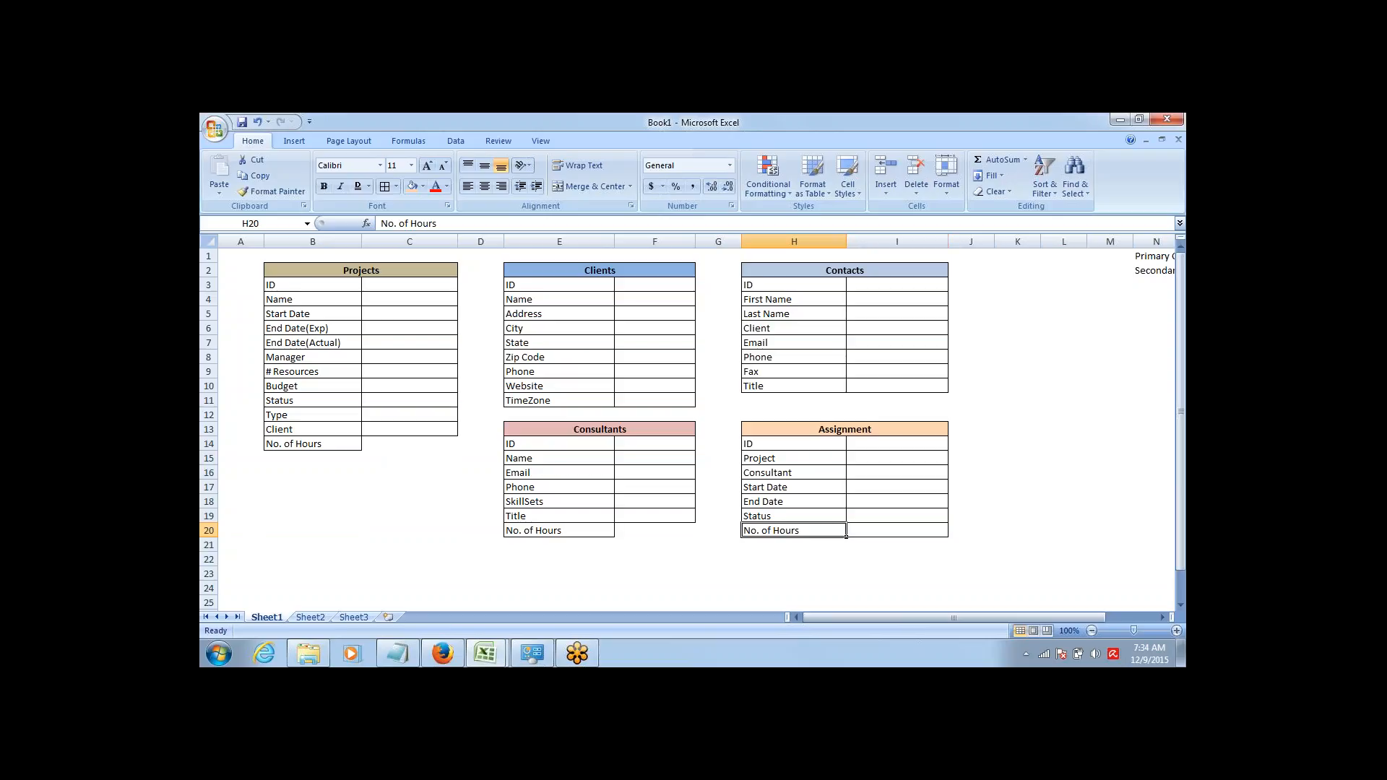
{"action": "key", "text": "Right"}
{"action": "key", "text": "Right"}
{"action": "key", "text": "Right"}
{"action": "key", "text": "Right"}
{"action": "key", "text": "shift+Right"}
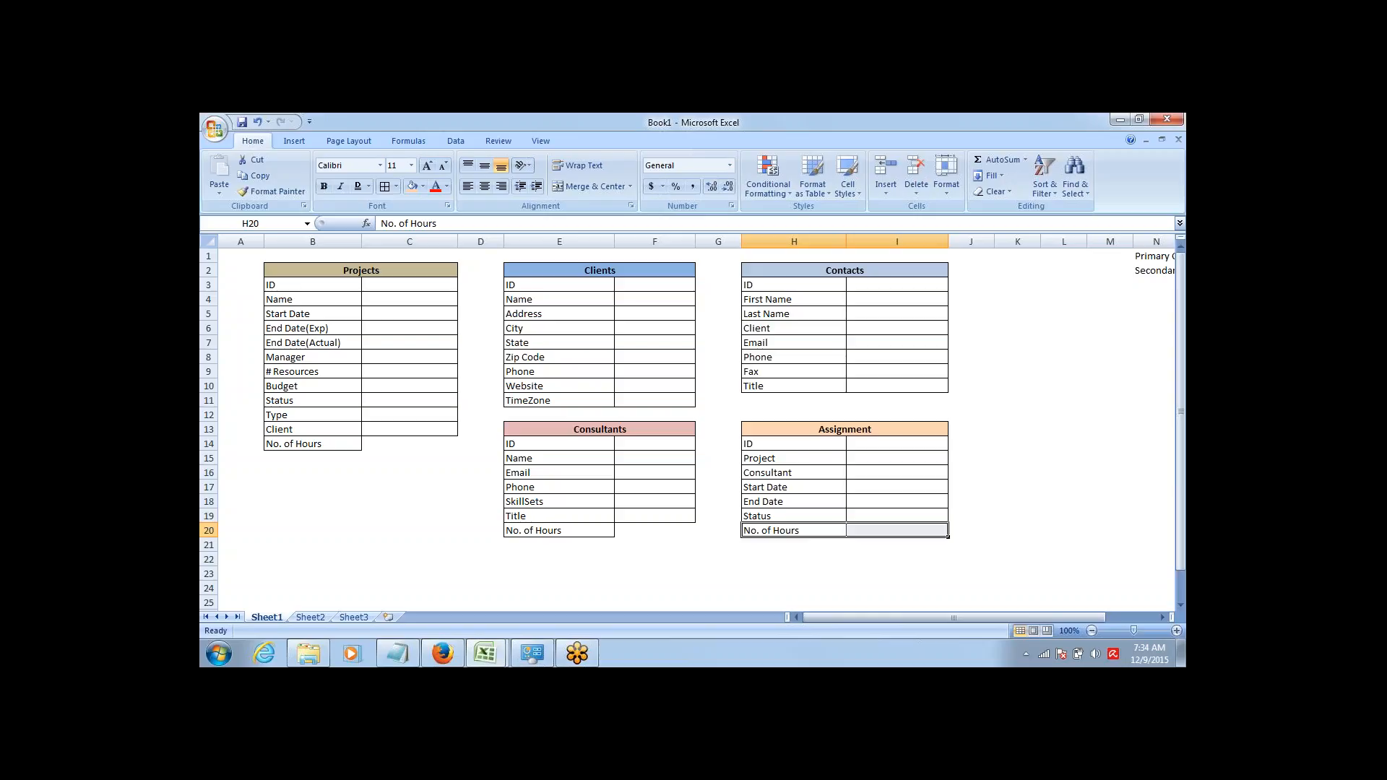
{"action": "left_click", "coordinate": [897, 530]}
{"action": "left_click", "coordinate": [794, 531]}
{"action": "left_click_drag", "start_coordinate": [896, 530], "coordinate": [802, 531]}
Examine the No. of Hours row of the Consultants table, E20:F20.
{"action": "key", "text": "Left"}
{"action": "key", "text": "Left"}
{"action": "key", "text": "Left"}
{"action": "key", "text": "Left"}
{"action": "key", "text": "shift+Right"}
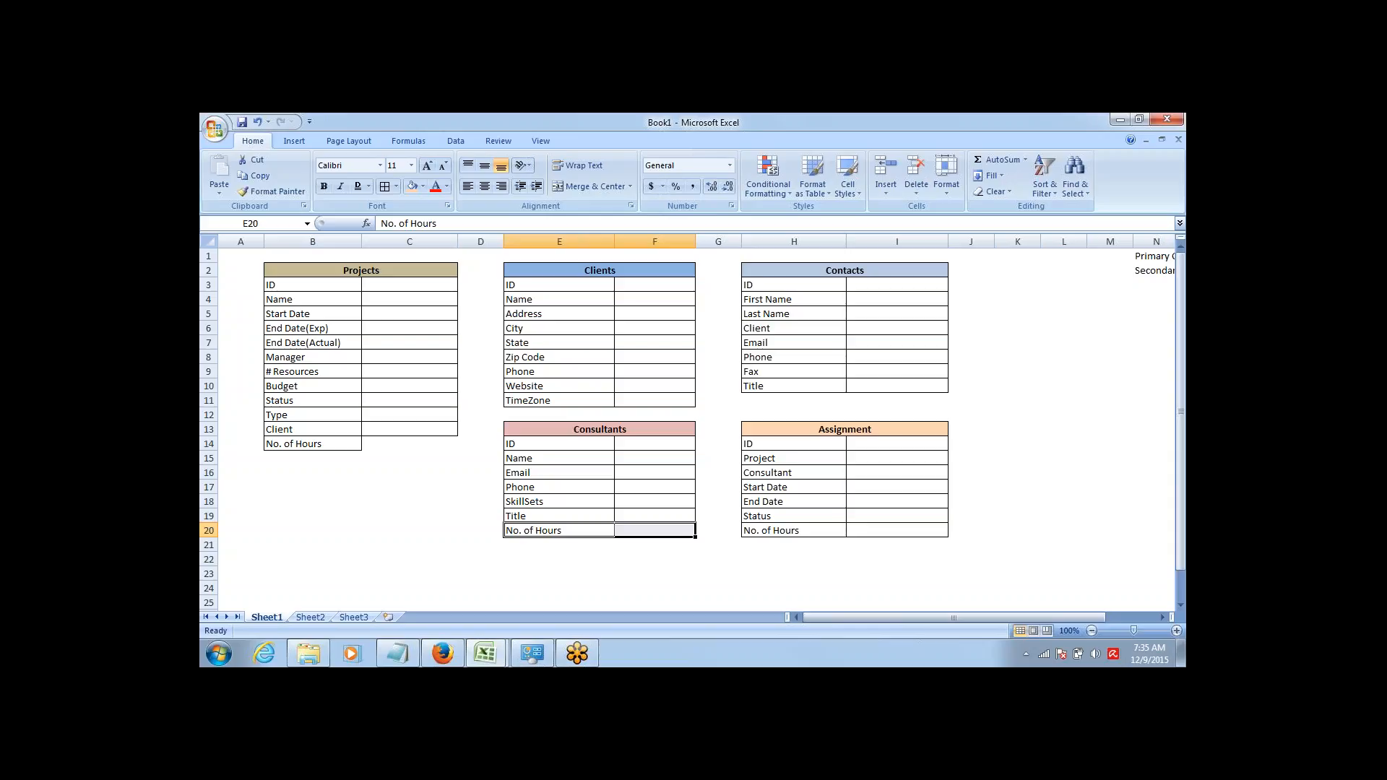
{"action": "key", "text": "shift+Left"}
{"action": "key", "text": "Right"}
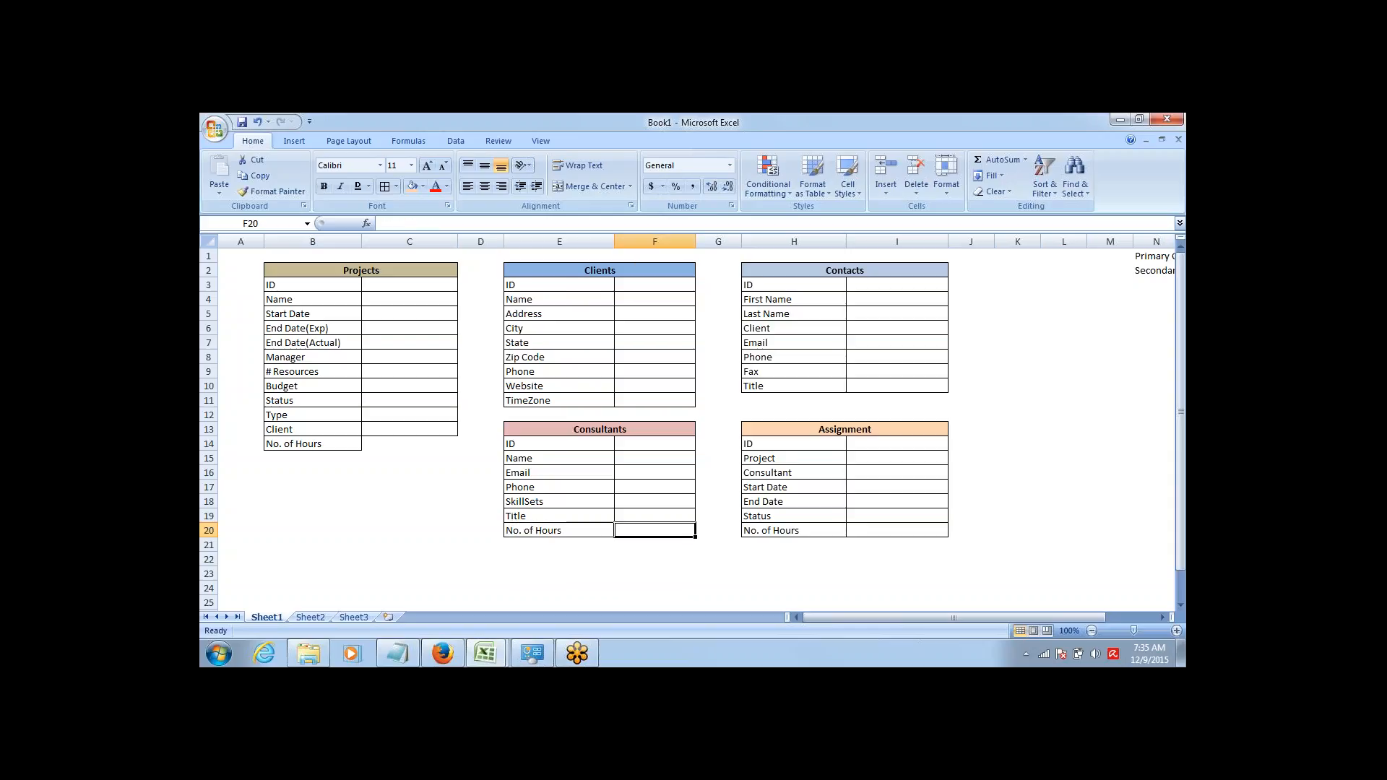
{"action": "key", "text": "Left"}
{"action": "key", "text": "Right"}
Examine the No. of Hours row of the Projects table, B14:C14.
{"action": "key", "text": "Left"}
{"action": "key", "text": "Left"}
{"action": "key", "text": "Left"}
{"action": "key", "text": "Left"}
{"action": "key", "text": "Left"}
{"action": "key", "text": "Right"}
{"action": "key", "text": "Right"}
{"action": "key", "text": "Left"}
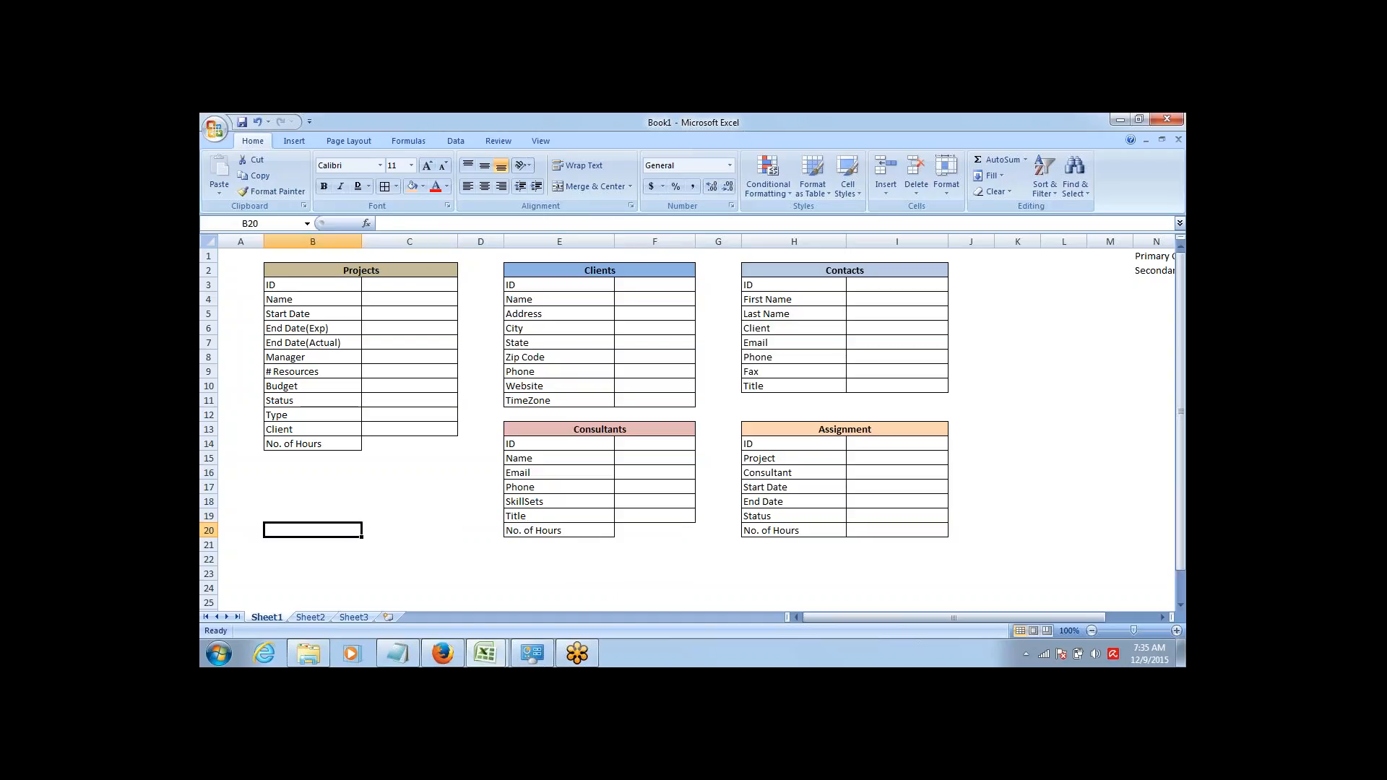
{"action": "key", "text": "ctrl+Up"}
{"action": "key", "text": "shift+Right"}
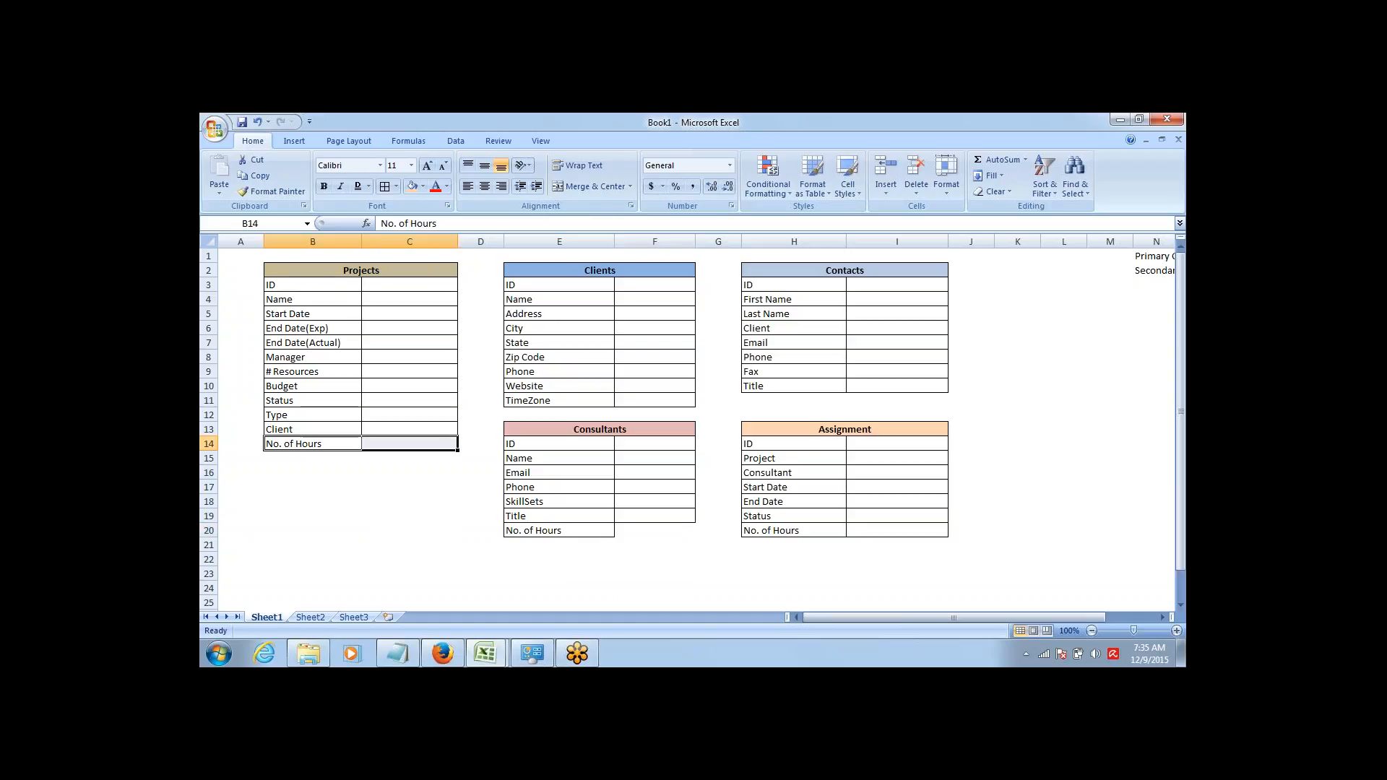
{"action": "key", "text": "Right"}
{"action": "key", "text": "Left"}
{"action": "key", "text": "shift+Right"}
{"action": "key", "text": "shift+Right"}
{"action": "key", "text": "Left"}
{"action": "key", "text": "Right"}
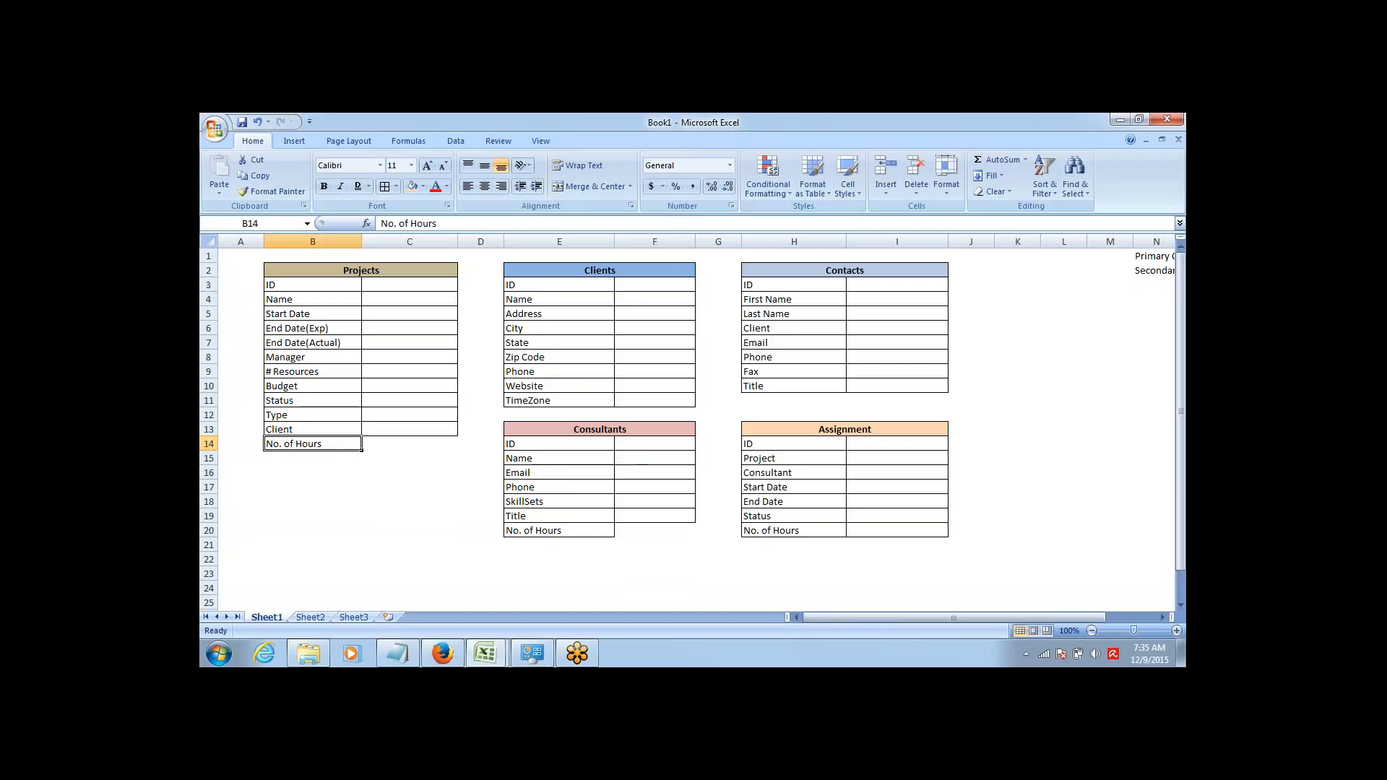
{"action": "key", "text": "shift+Right"}
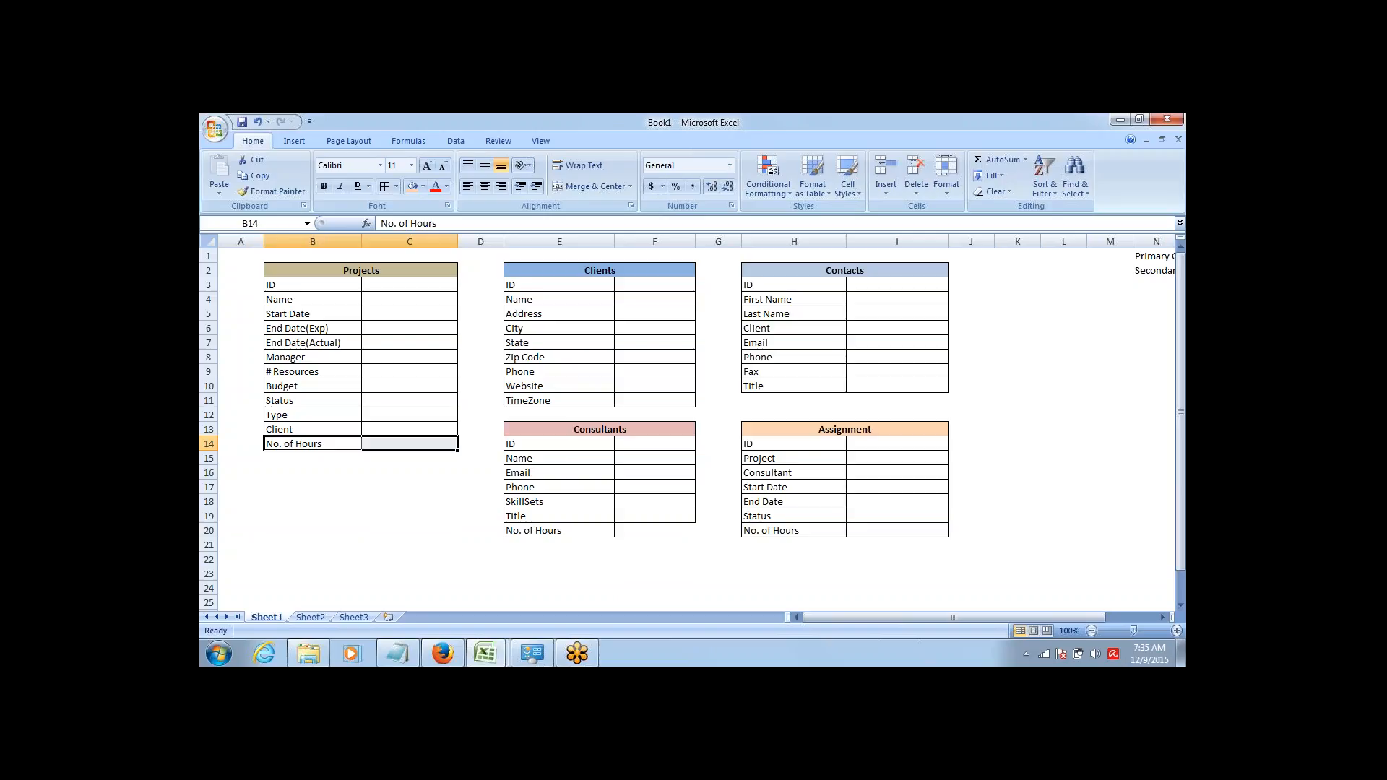
{"action": "key", "text": "Right"}
{"action": "key", "text": "Left"}
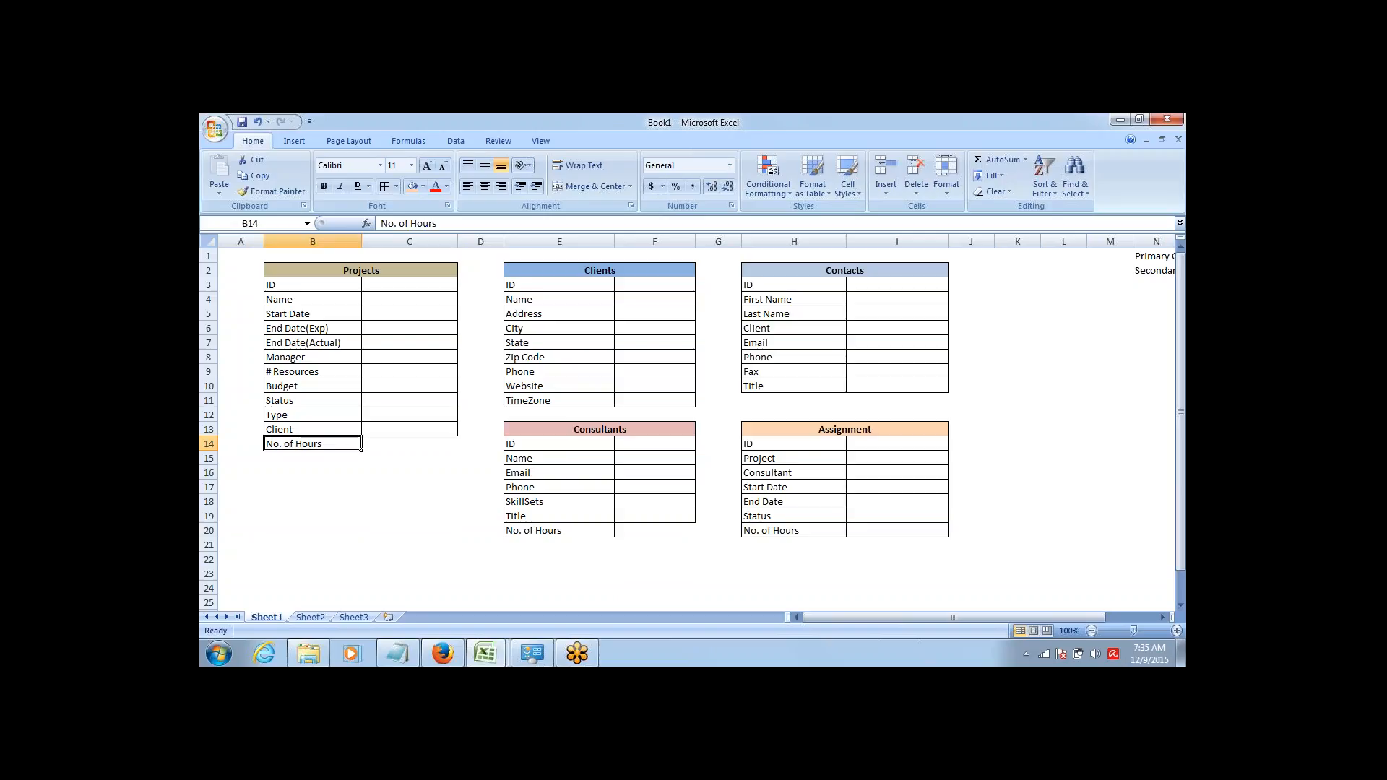
{"action": "key", "text": "Down"}
{"action": "key", "text": "Down"}
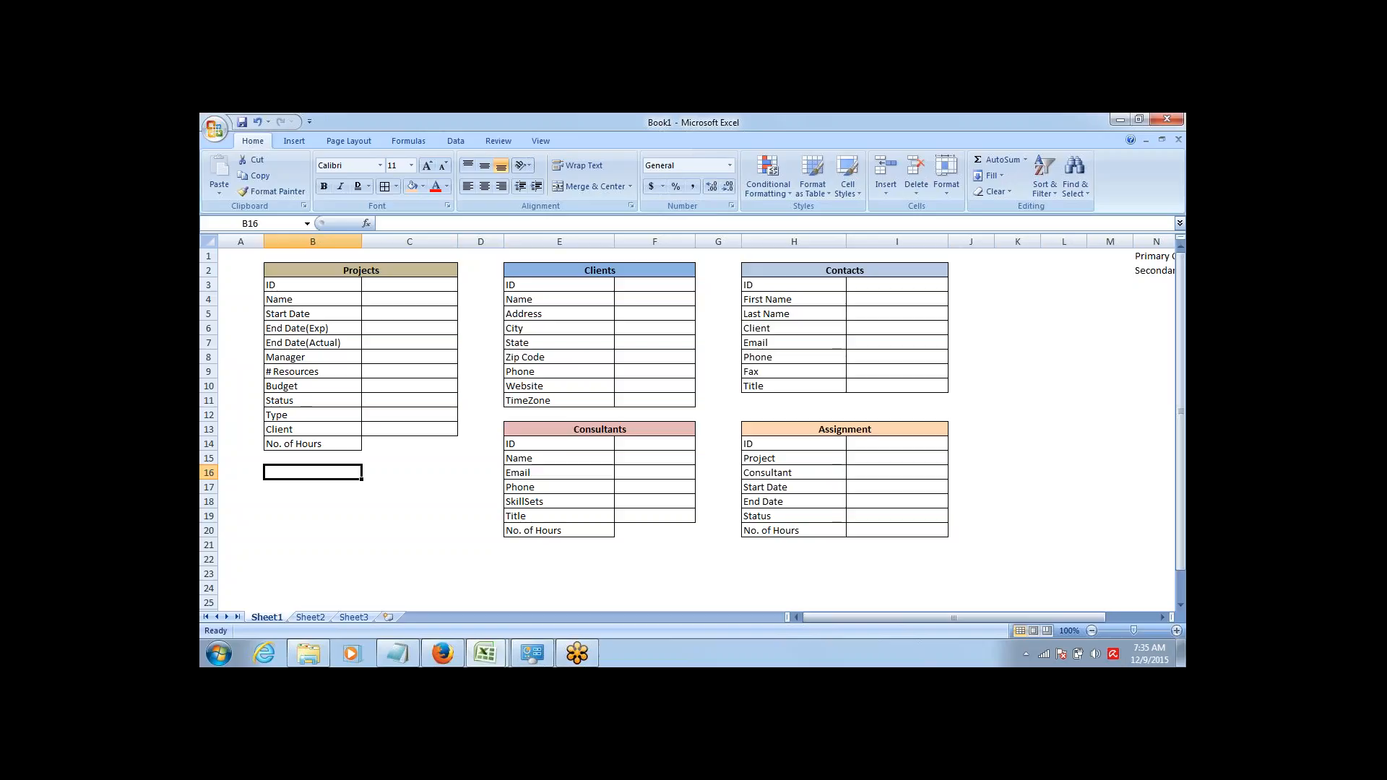
Compare the No. of Hours rows of the Projects and Consultants tables, B14:C14 and E20:F20.
{"action": "key", "text": "Up"}
{"action": "key", "text": "Up"}
{"action": "key", "text": "shift+Right"}
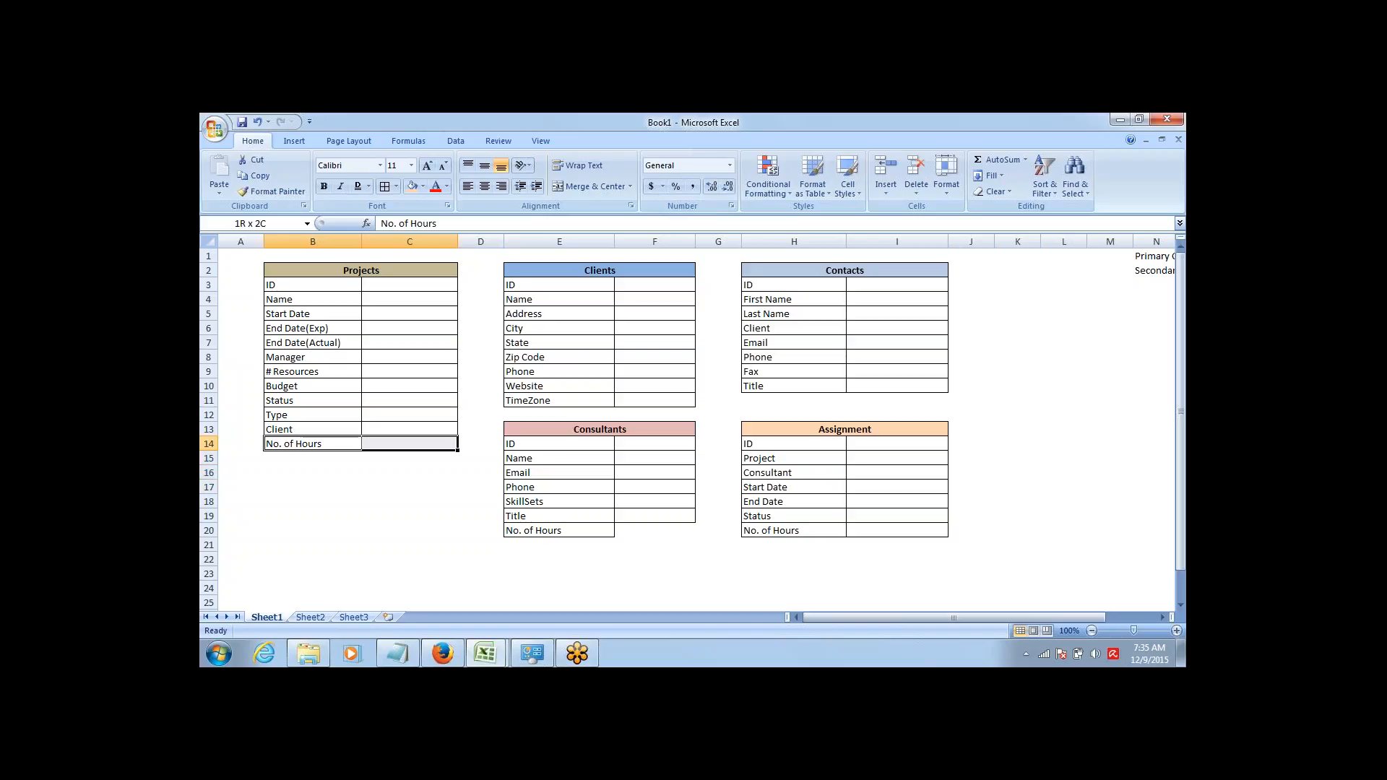
{"action": "key", "text": "Right"}
{"action": "key", "text": "Right"}
{"action": "key", "text": "Right"}
{"action": "key", "text": "Right"}
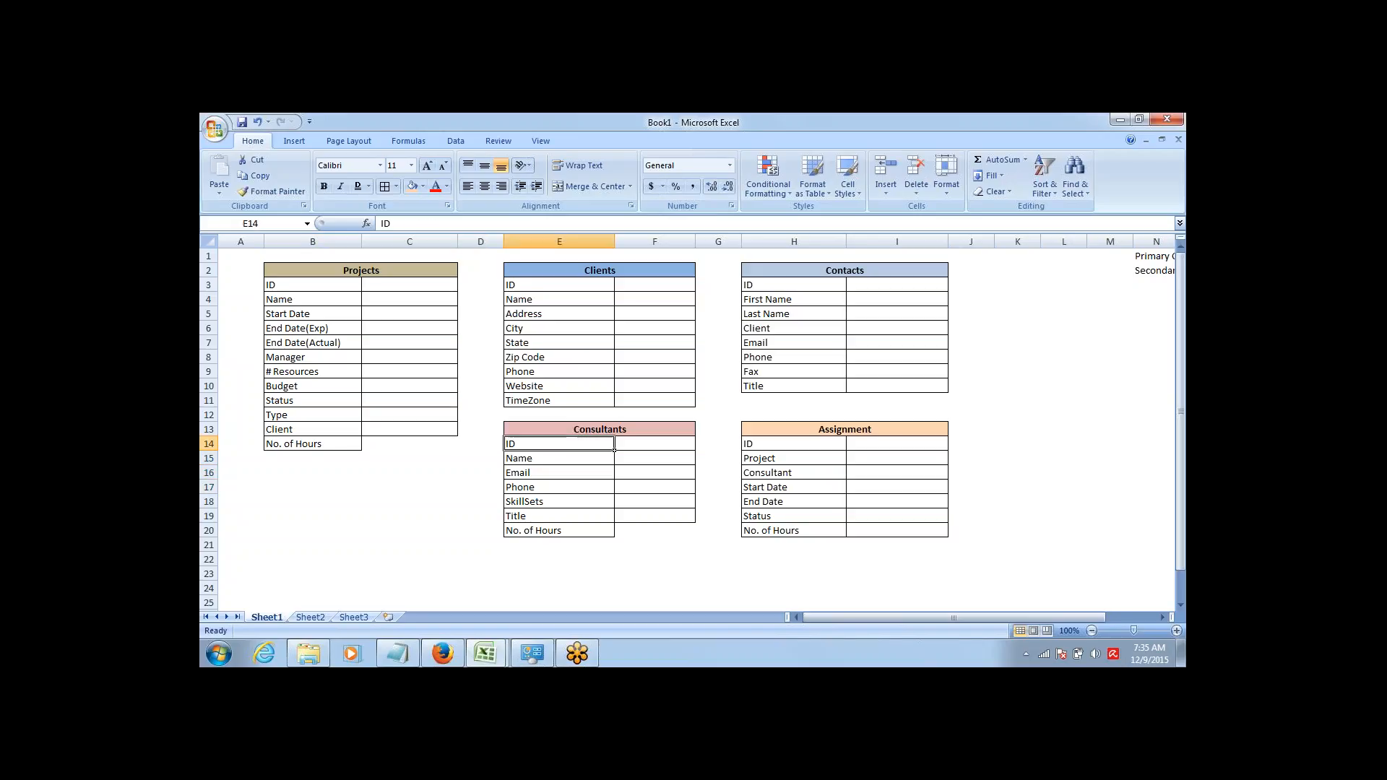
{"action": "key", "text": "Left"}
{"action": "key", "text": "Left"}
{"action": "key", "text": "Right"}
{"action": "key", "text": "Down"}
{"action": "key", "text": "Down"}
{"action": "key", "text": "Down"}
{"action": "key", "text": "Down"}
{"action": "key", "text": "Down"}
{"action": "key", "text": "Down"}
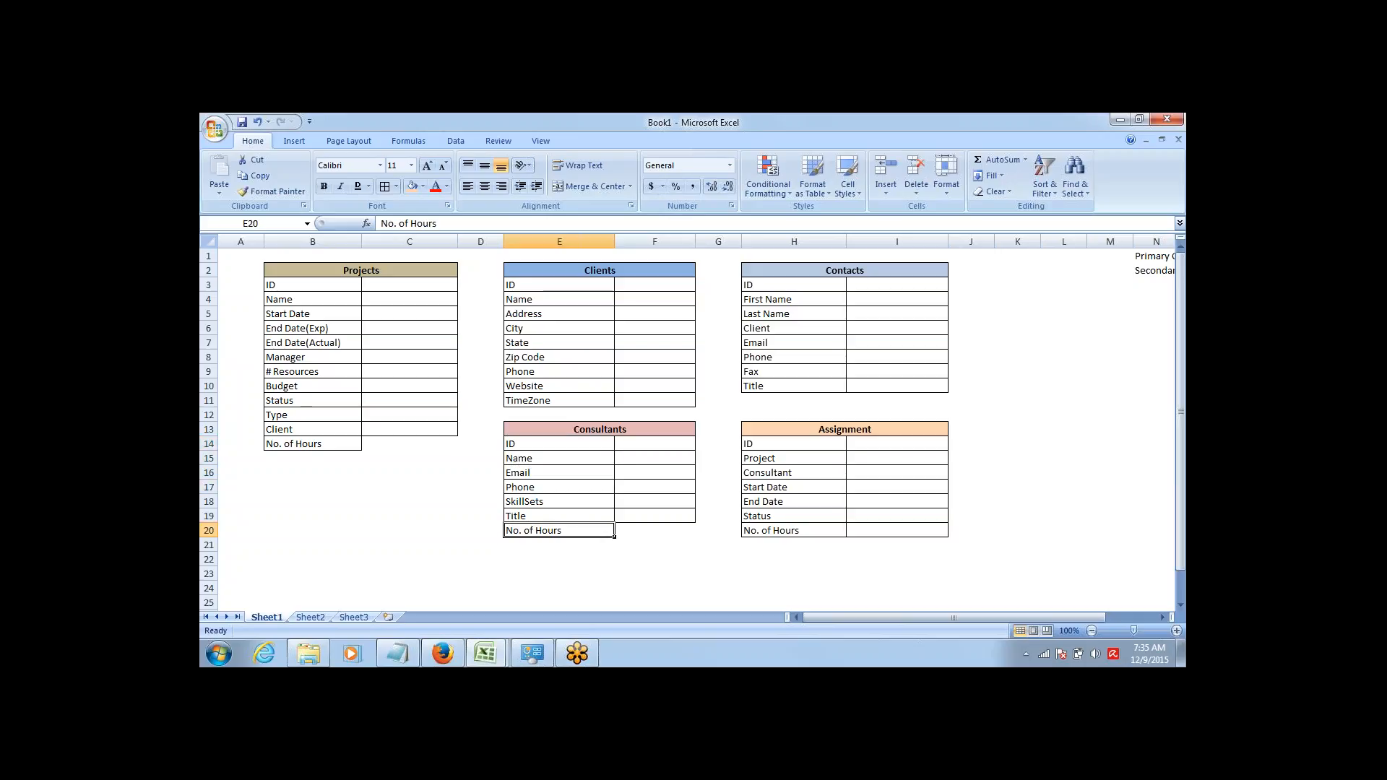
{"action": "key", "text": "shift+Right"}
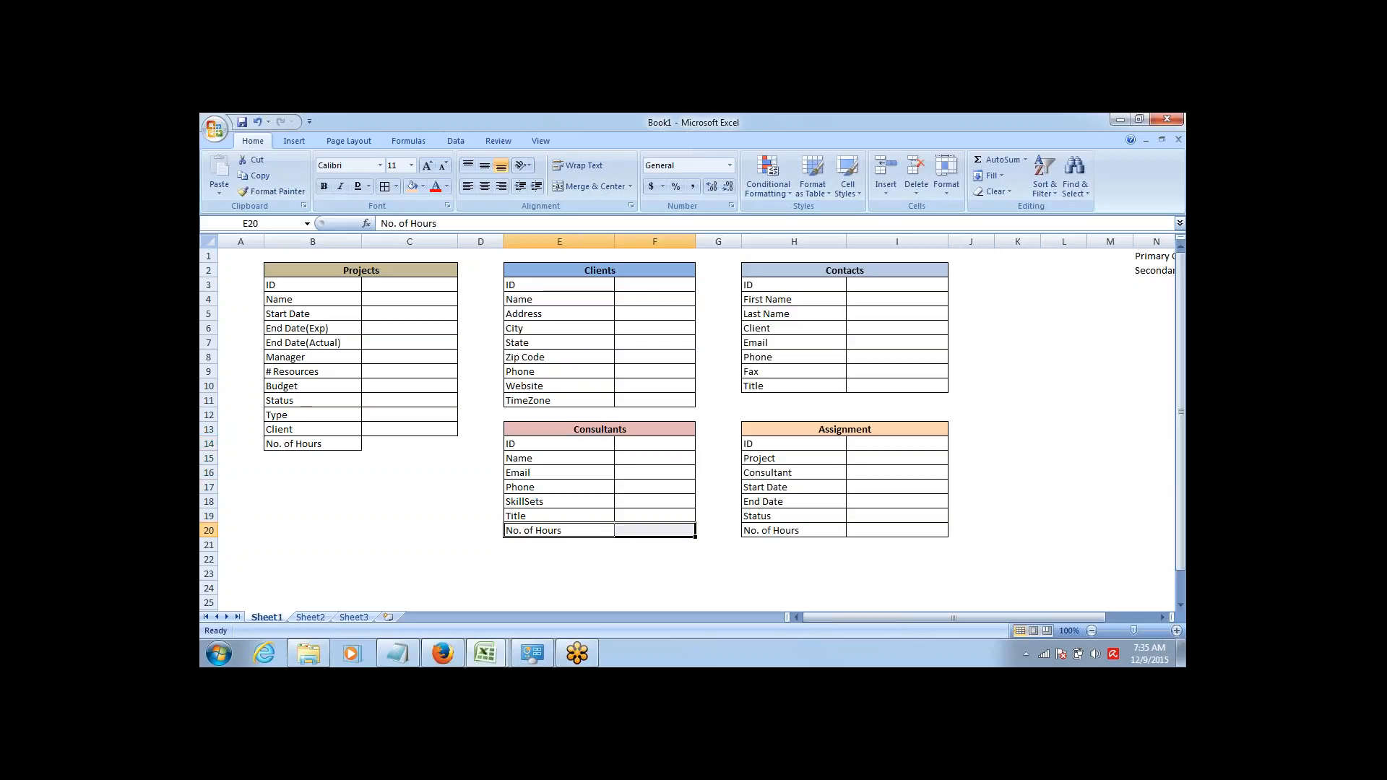
Examine the No. of Hours and Status rows of the Assignment table, H19:I20.
{"action": "key", "text": "Right"}
{"action": "key", "text": "Right"}
{"action": "key", "text": "Right"}
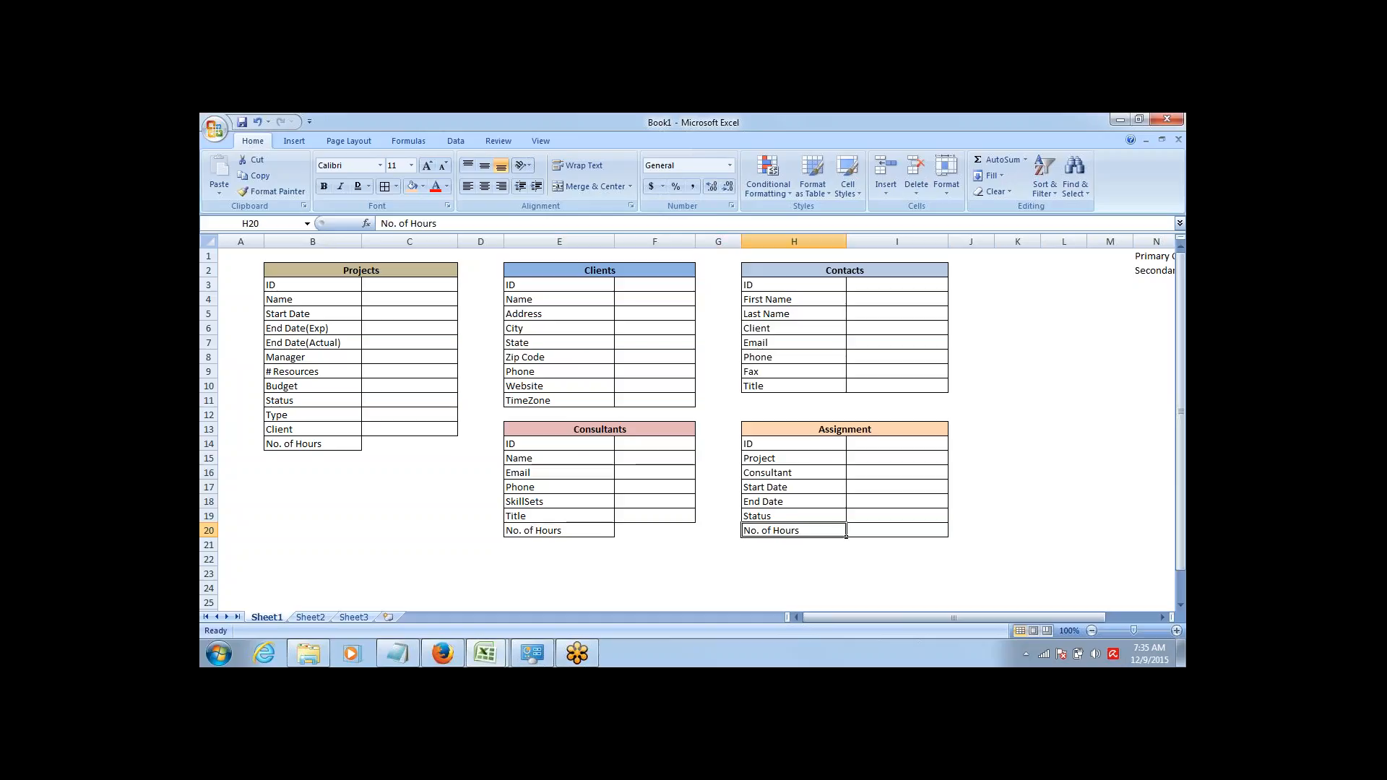
{"action": "key", "text": "shift+Right"}
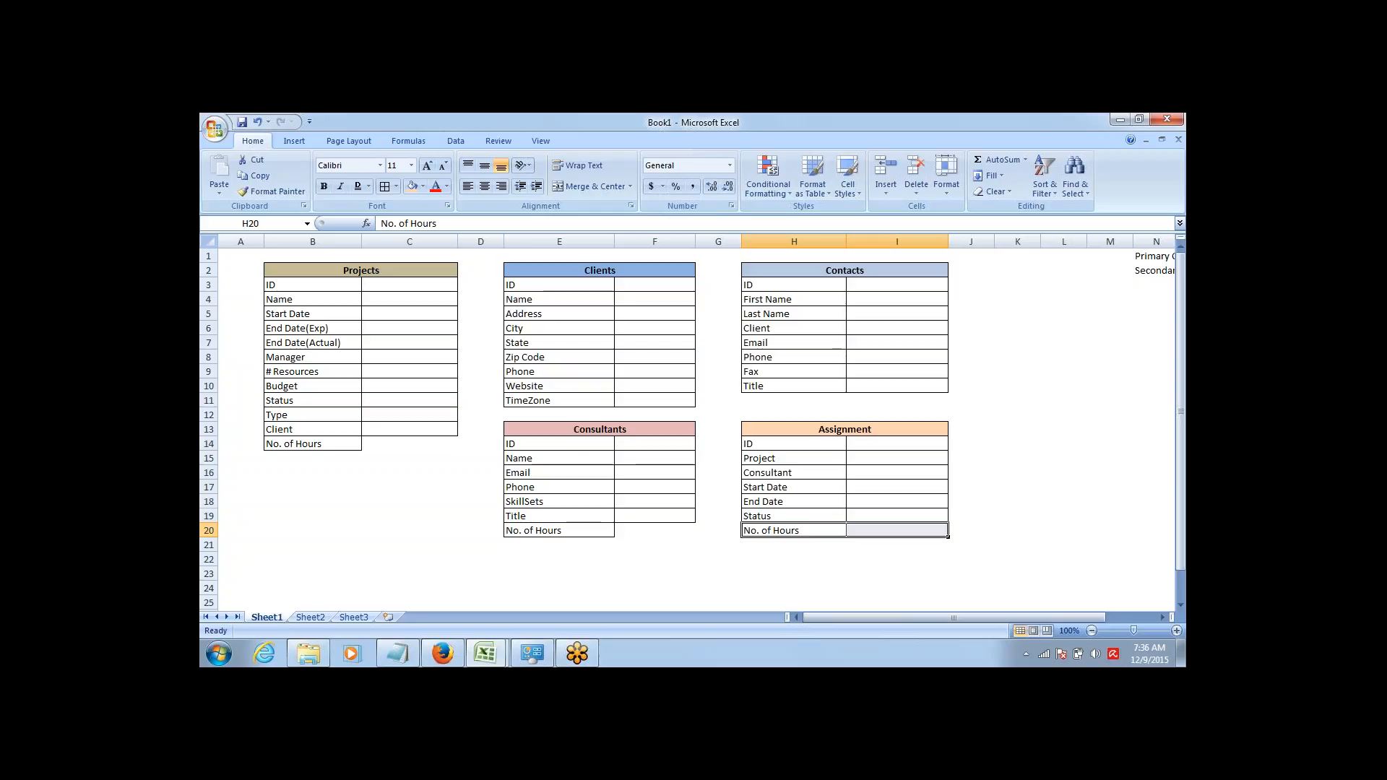
{"action": "left_click", "coordinate": [794, 515]}
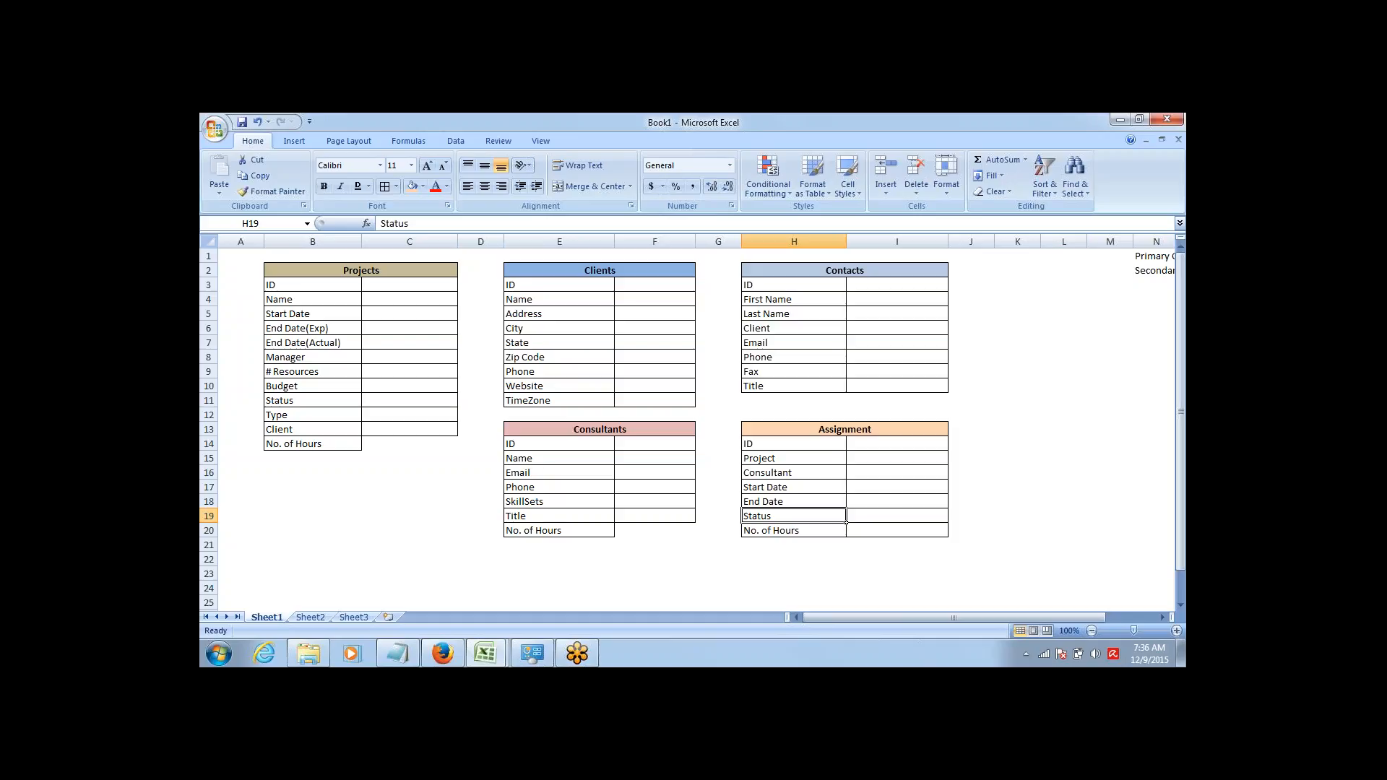
{"action": "left_click", "coordinate": [897, 516]}
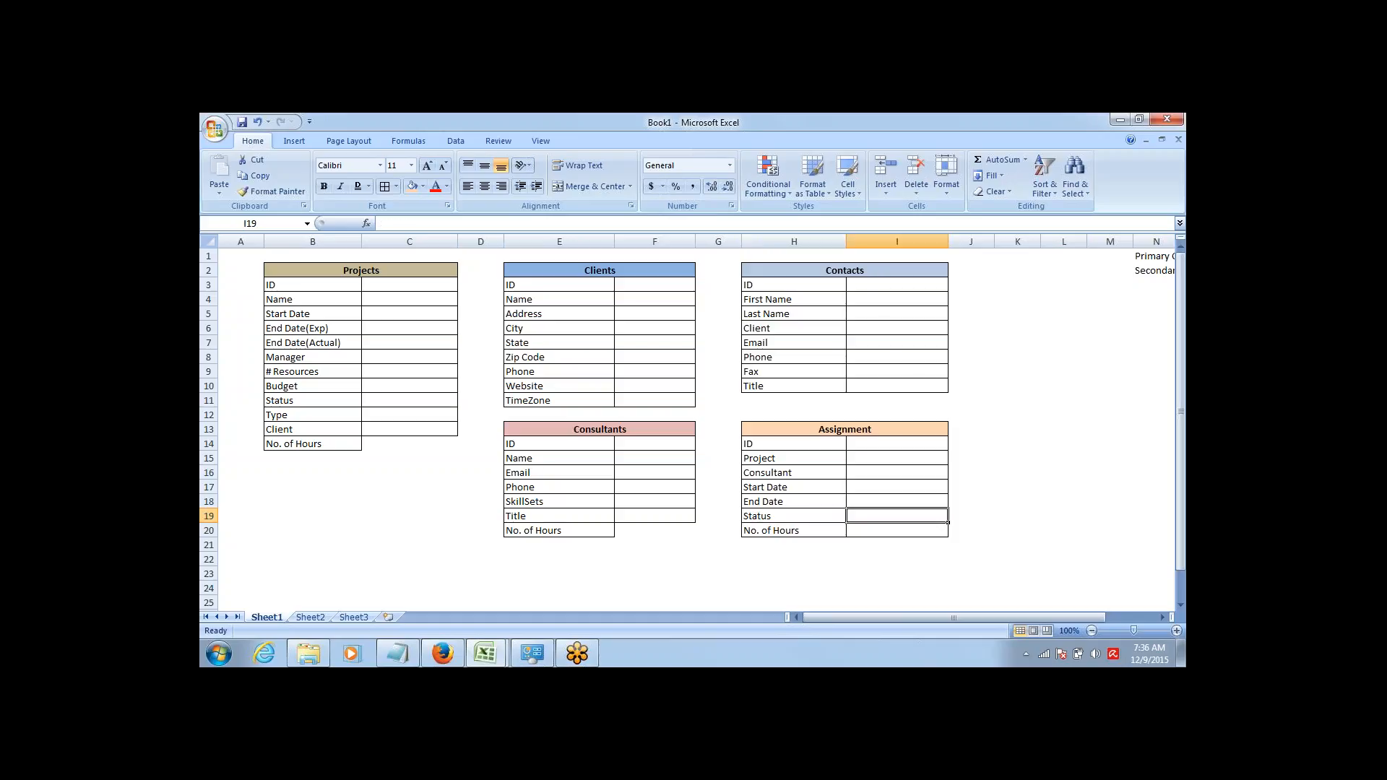
{"action": "key", "text": "Left"}
{"action": "key", "text": "Left"}
{"action": "key", "text": "Left"}
{"action": "key", "text": "Left"}
{"action": "key", "text": "Left"}
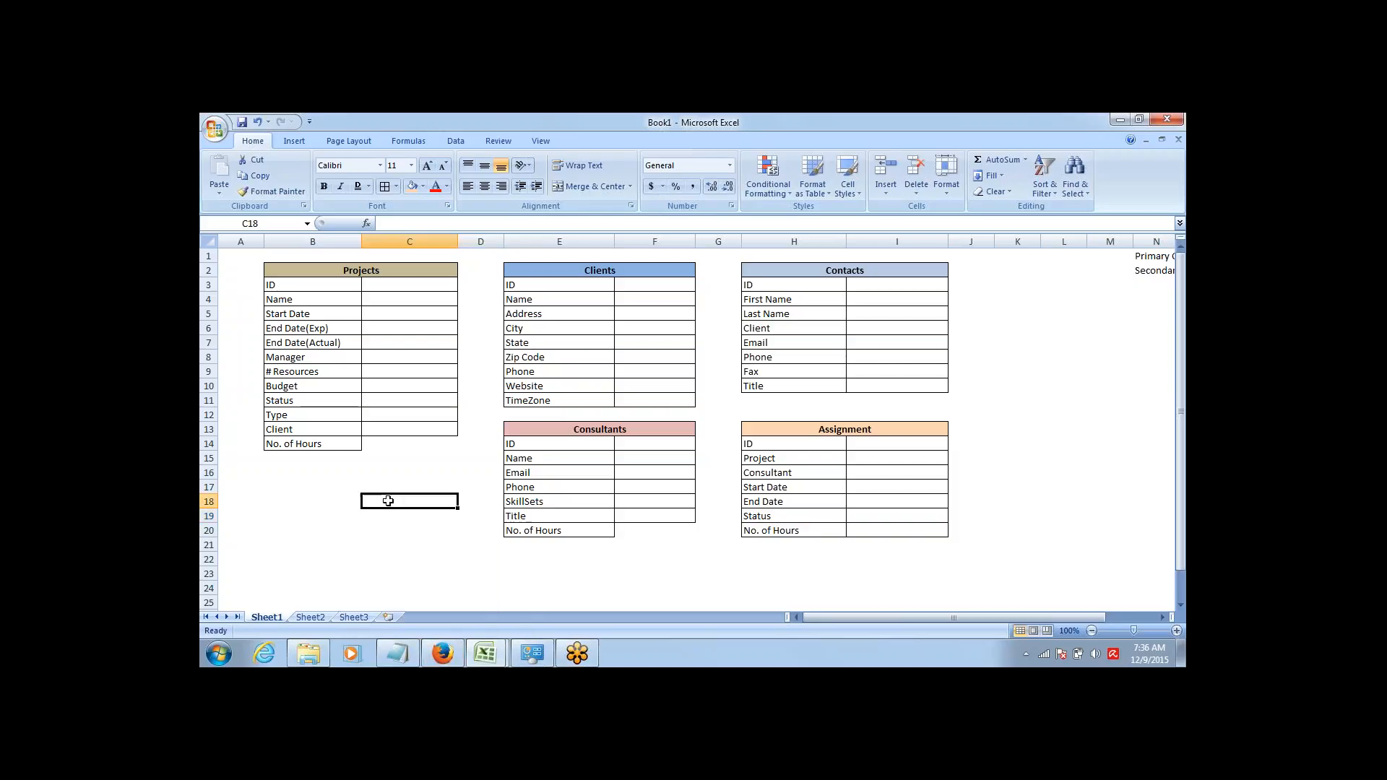
Switch to the Notepad notes and list Object, Fields and Records on indented lines under the Model heading.
{"action": "left_click", "coordinate": [411, 652]}
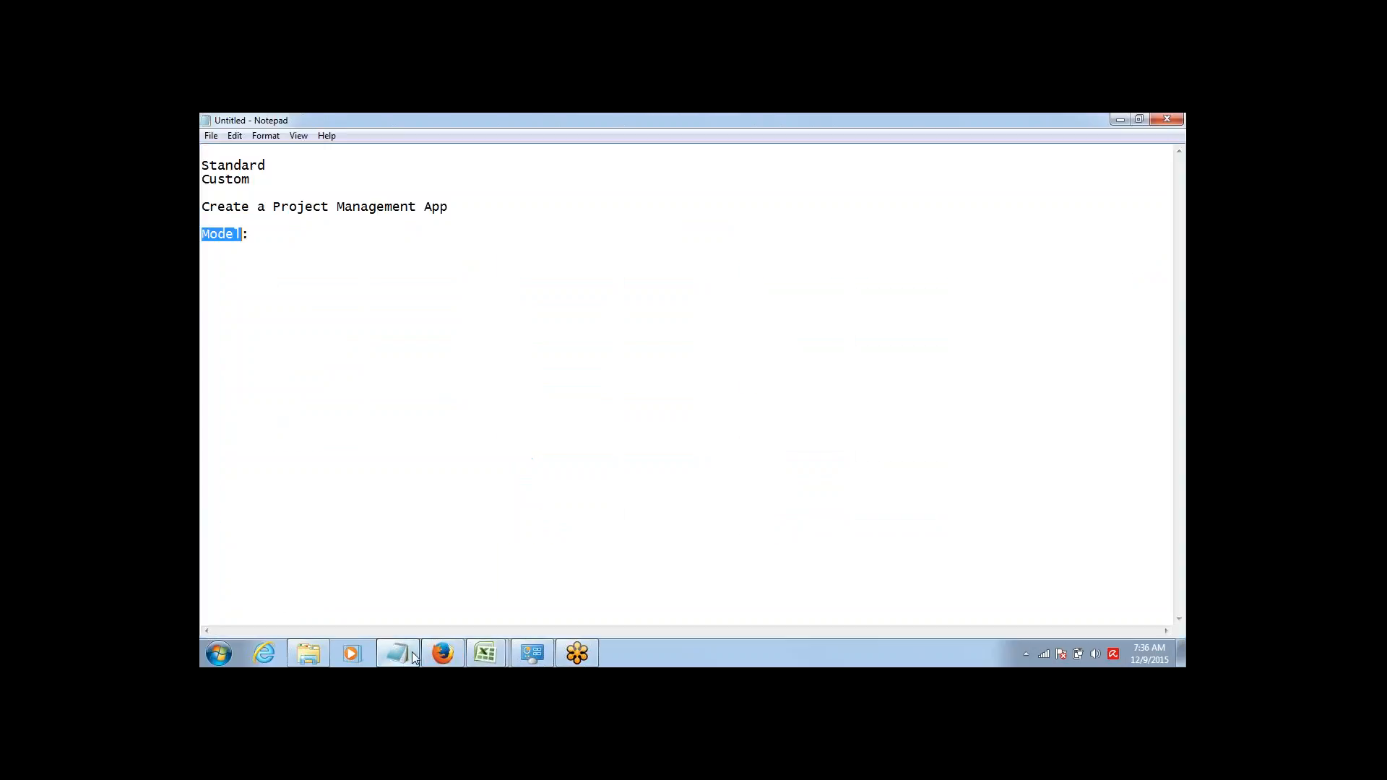
{"action": "left_click", "coordinate": [325, 237]}
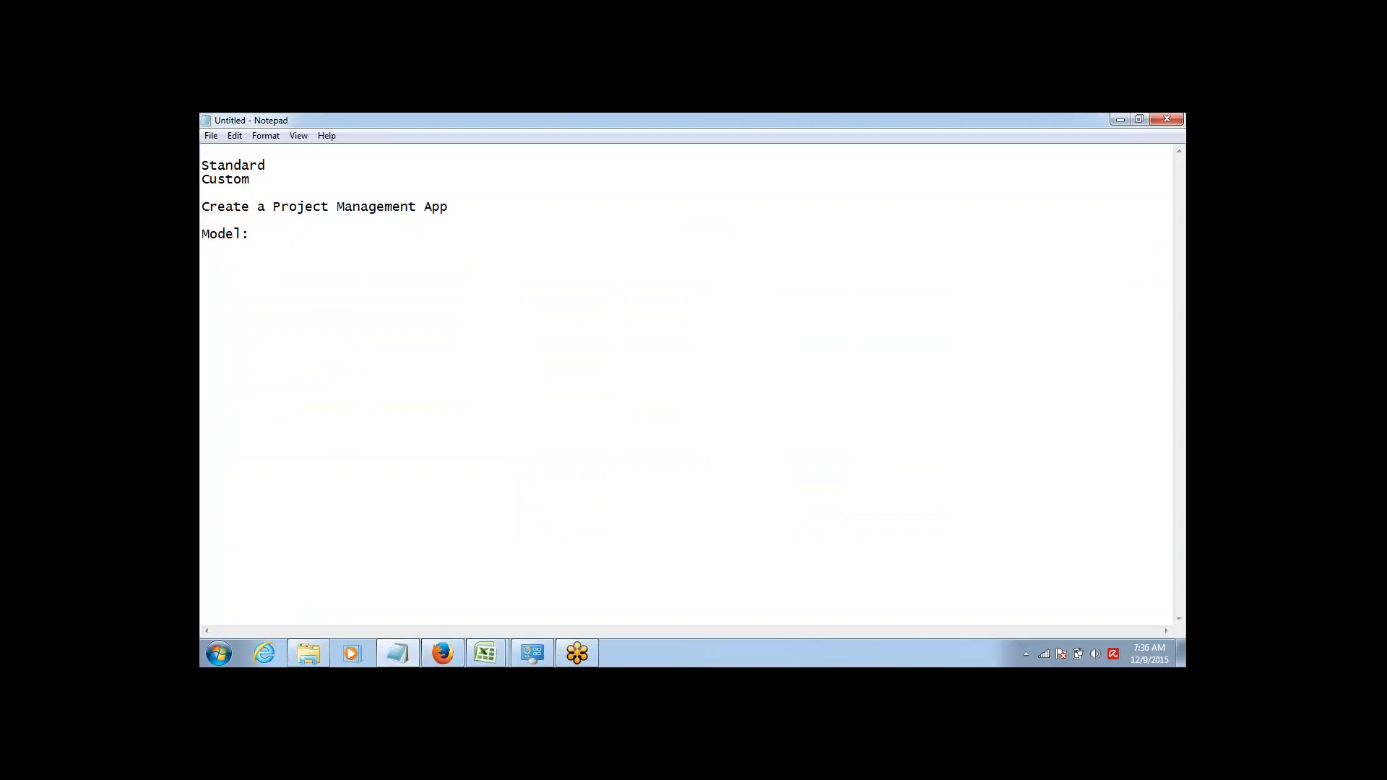
{"action": "key", "text": "Return"}
{"action": "type", "text": "Object"}
{"action": "key", "text": "Return"}
{"action": "type", "text": "Fields"}
{"action": "key", "text": "Tab"}
{"action": "key", "text": "Tab"}
{"action": "key", "text": "End"}
{"action": "key", "text": "Return"}
{"action": "key", "text": "Tab"}
{"action": "type", "text": "Recors"}
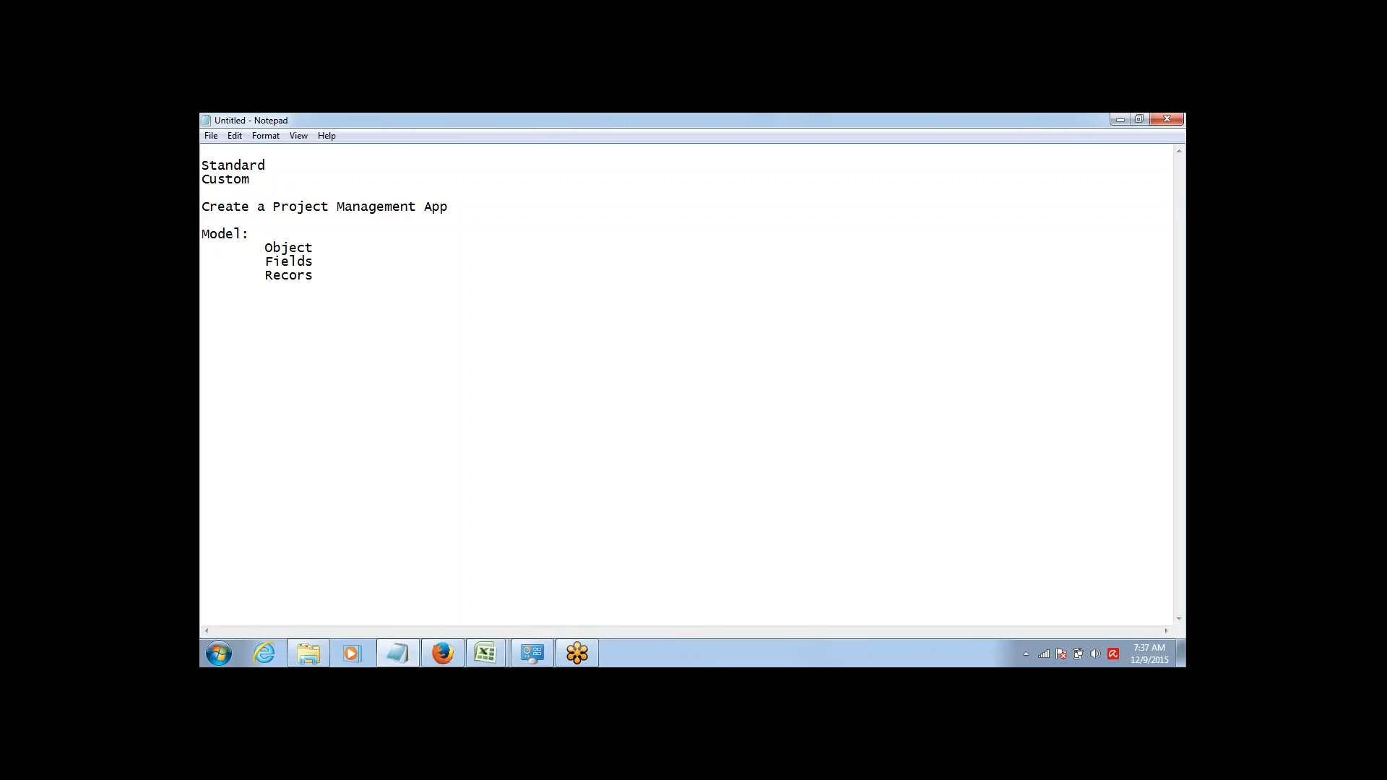
{"action": "key", "text": "Left"}
{"action": "type", "text": "d"}
{"action": "key", "text": "Return"}
{"action": "key", "text": "Return"}
{"action": "key", "text": "Return"}
{"action": "key", "text": "Up"}
{"action": "key", "text": "Up"}
{"action": "key", "text": "Up"}
{"action": "key", "text": "Up"}
{"action": "key", "text": "shift+Down"}
{"action": "key", "text": "shift+Down"}
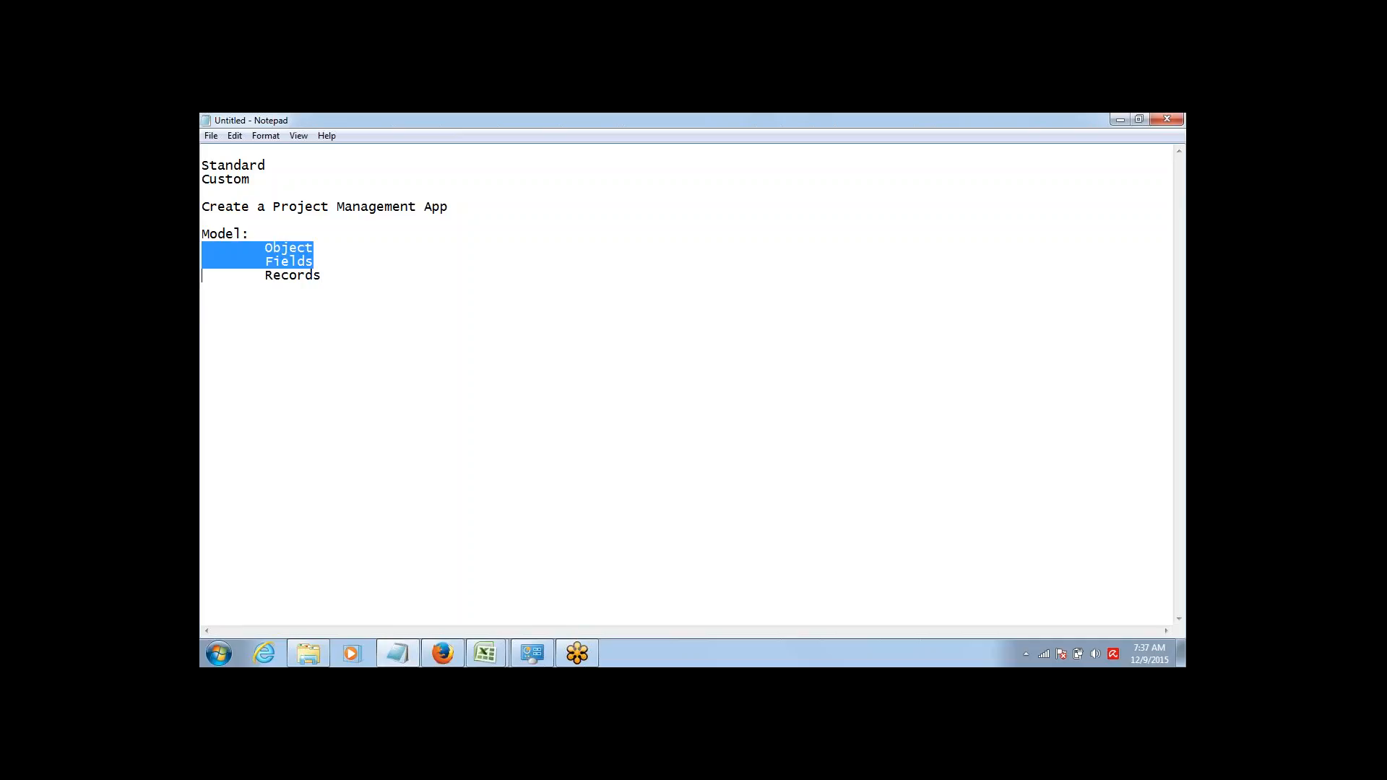
{"action": "key", "text": "alt+Tab"}
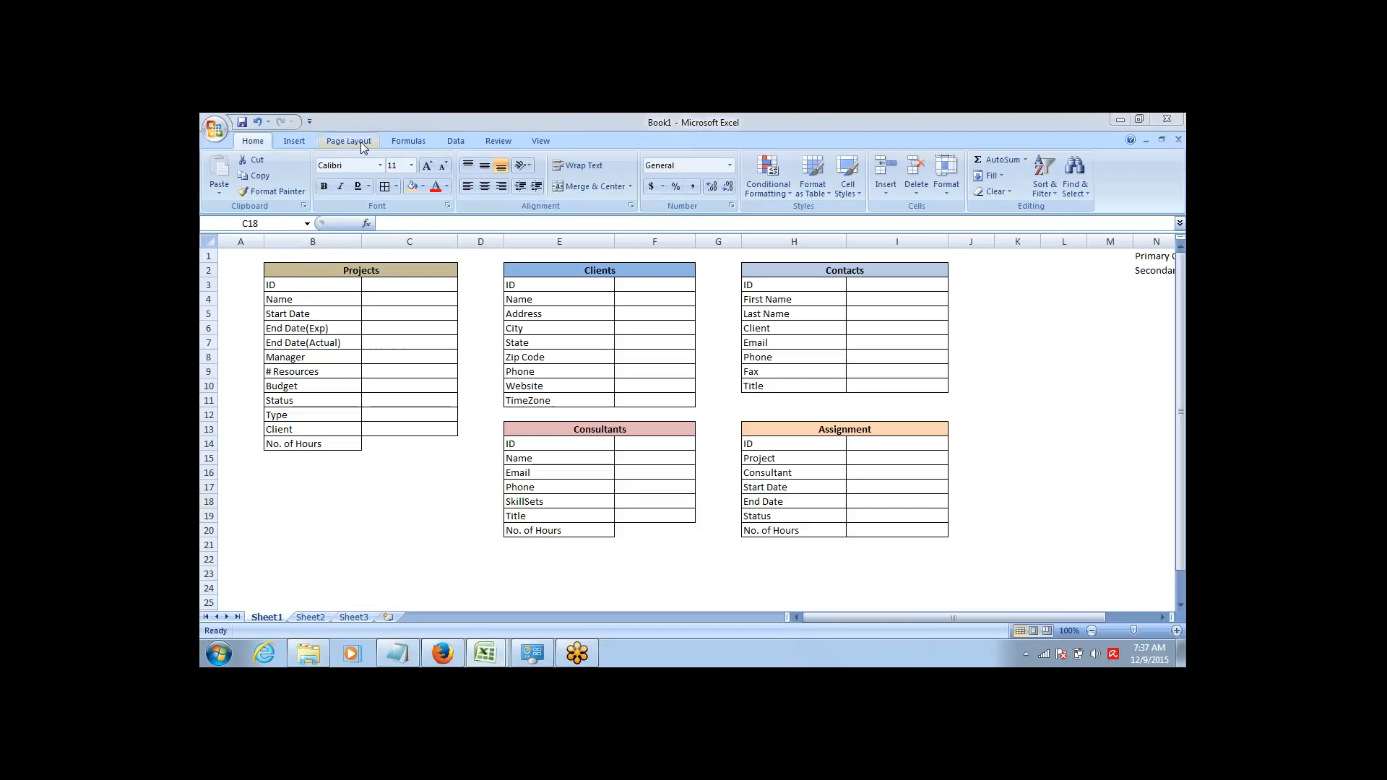
{"action": "key", "text": "alt+Tab"}
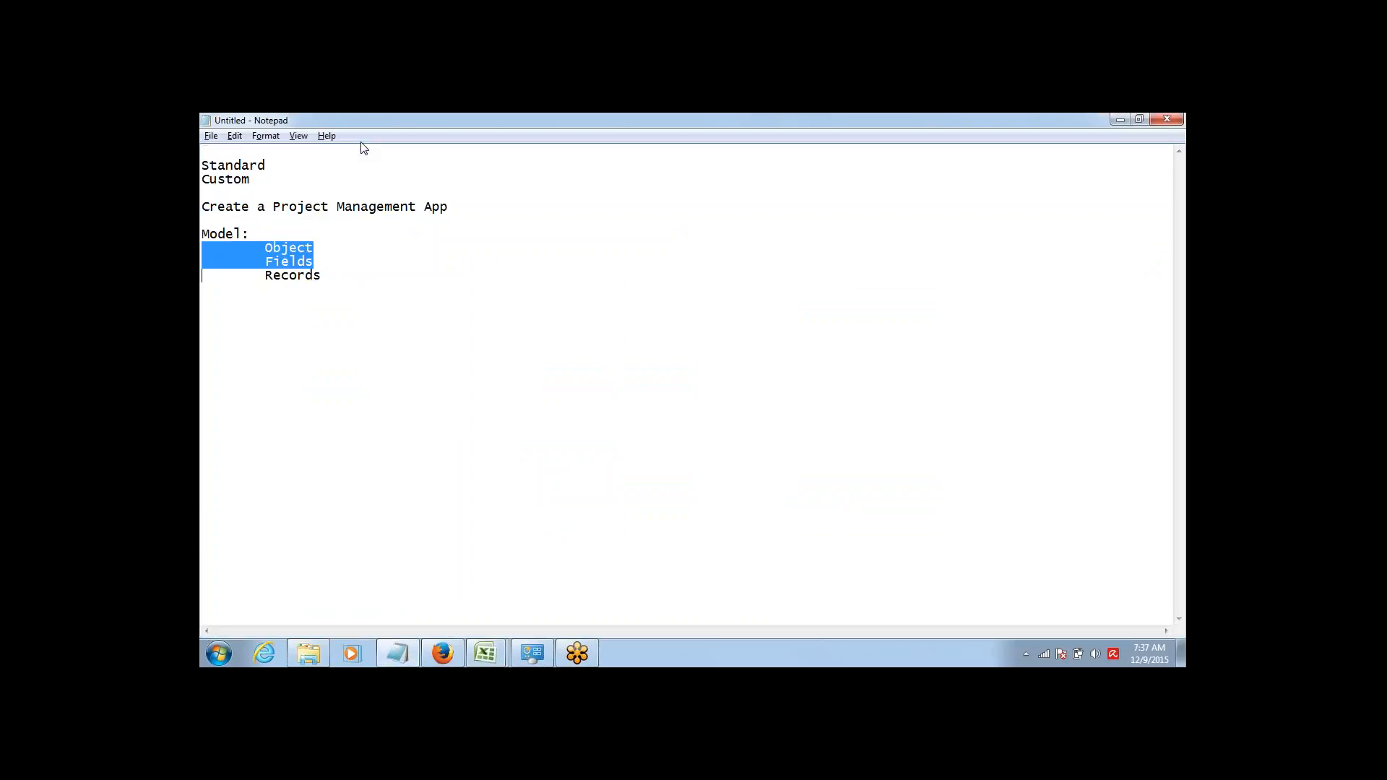
Add a View: heading below the Model list with indented lines Apps, Tabs and Page Layouts(Automatically Created).
{"action": "left_click", "coordinate": [337, 276]}
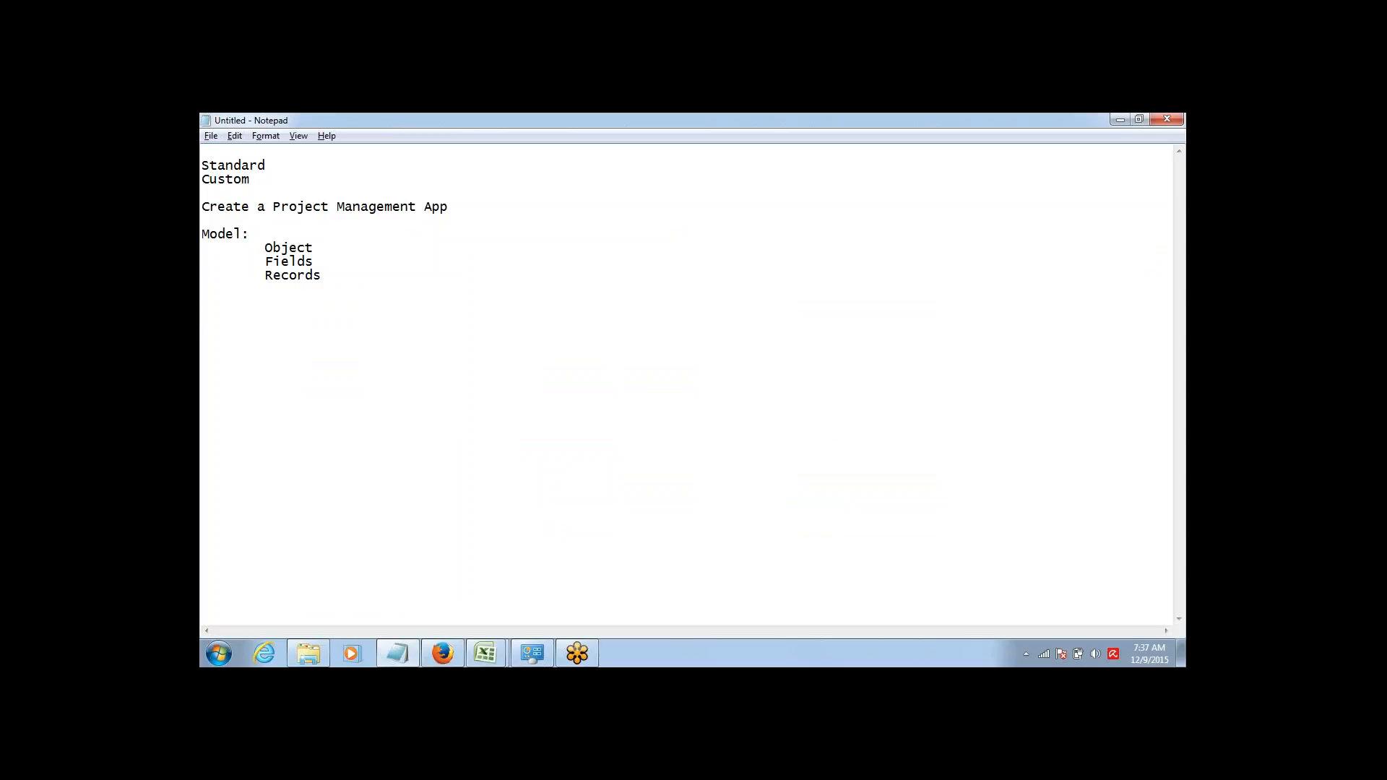
{"action": "key", "text": "Return"}
{"action": "key", "text": "Return"}
{"action": "type", "text": "View: \t"}
{"action": "type", "text": "Apps \t"}
{"action": "type", "text": "Tabs \t"}
{"action": "type", "text": "Page"}
{"action": "type", "text": " Lay"}
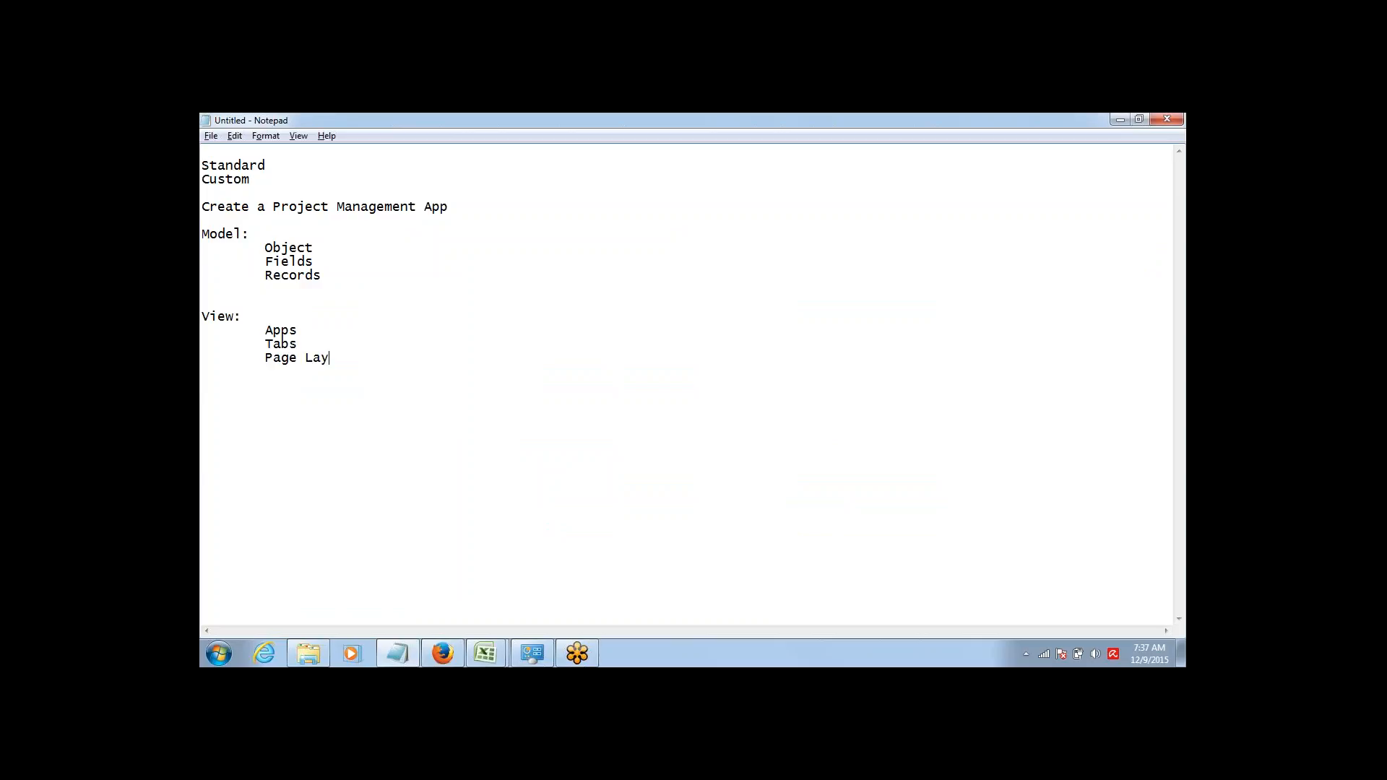
{"action": "type", "text": "outs(Automatically Cr"}
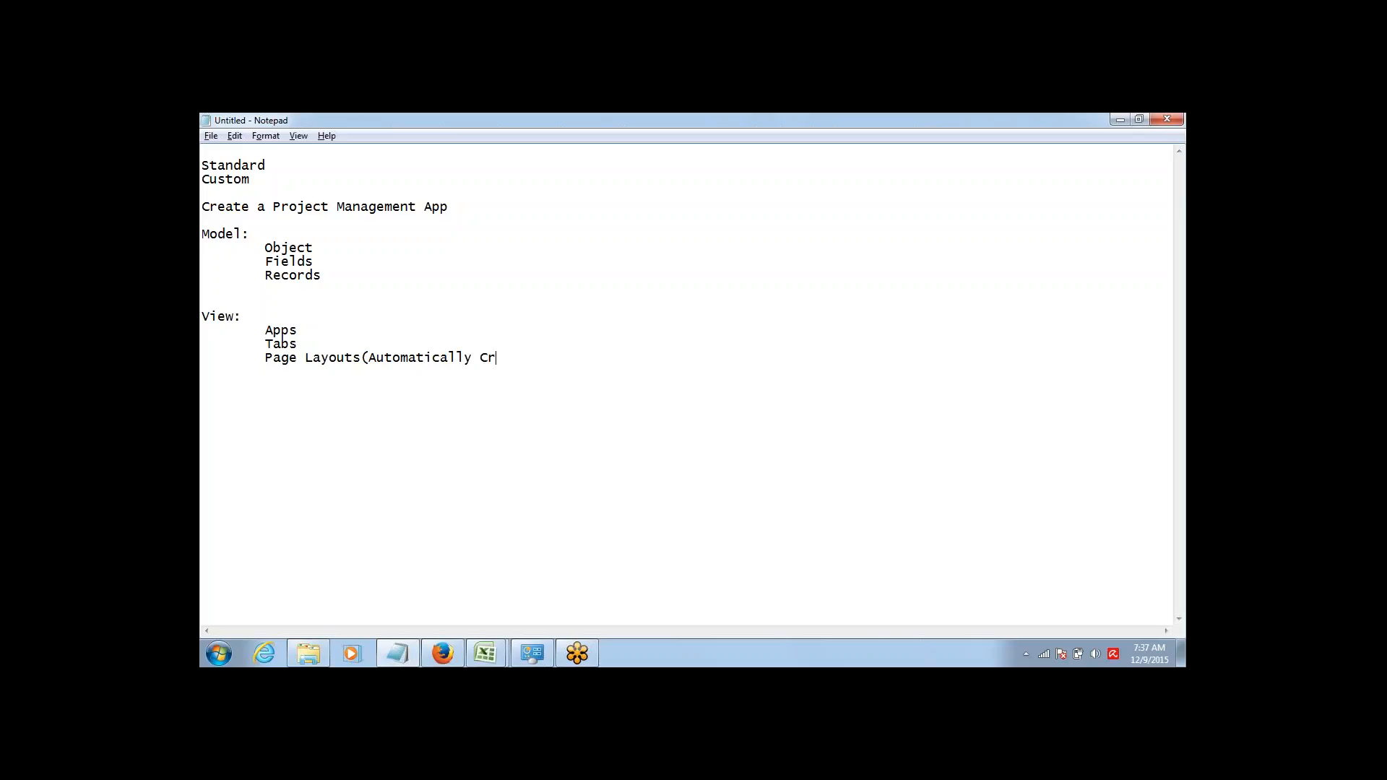
{"action": "type", "text": "eated)"}
{"action": "key", "text": "ctrl+shift+Left"}
{"action": "key", "text": "ctrl+shift+Left"}
{"action": "key", "text": "ctrl+shift+Left"}
{"action": "key", "text": "ctrl+shift+Left"}
{"action": "key", "text": "ctrl+shift+Left"}
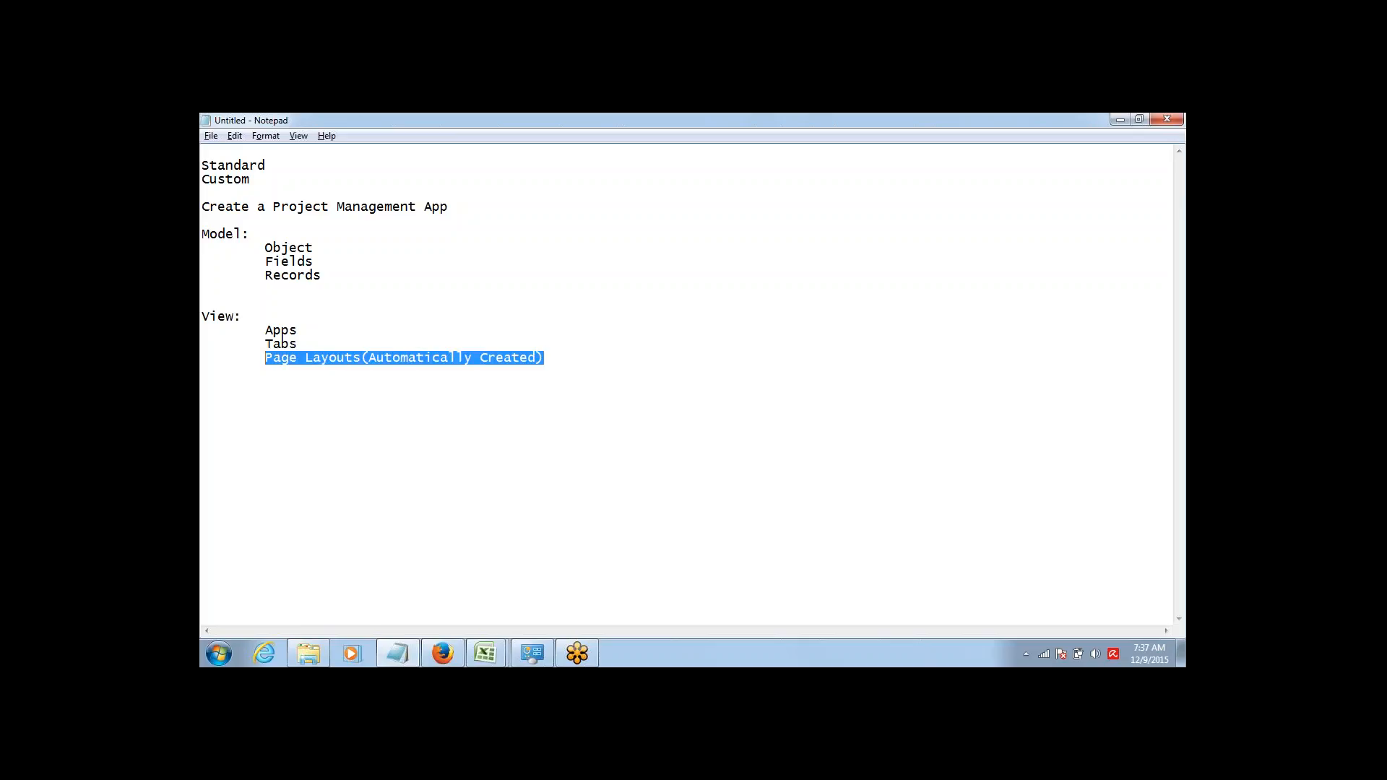
{"action": "key", "text": "Up"}
{"action": "key", "text": "Up"}
{"action": "key", "text": "shift+End"}
{"action": "key", "text": "shift+Down"}
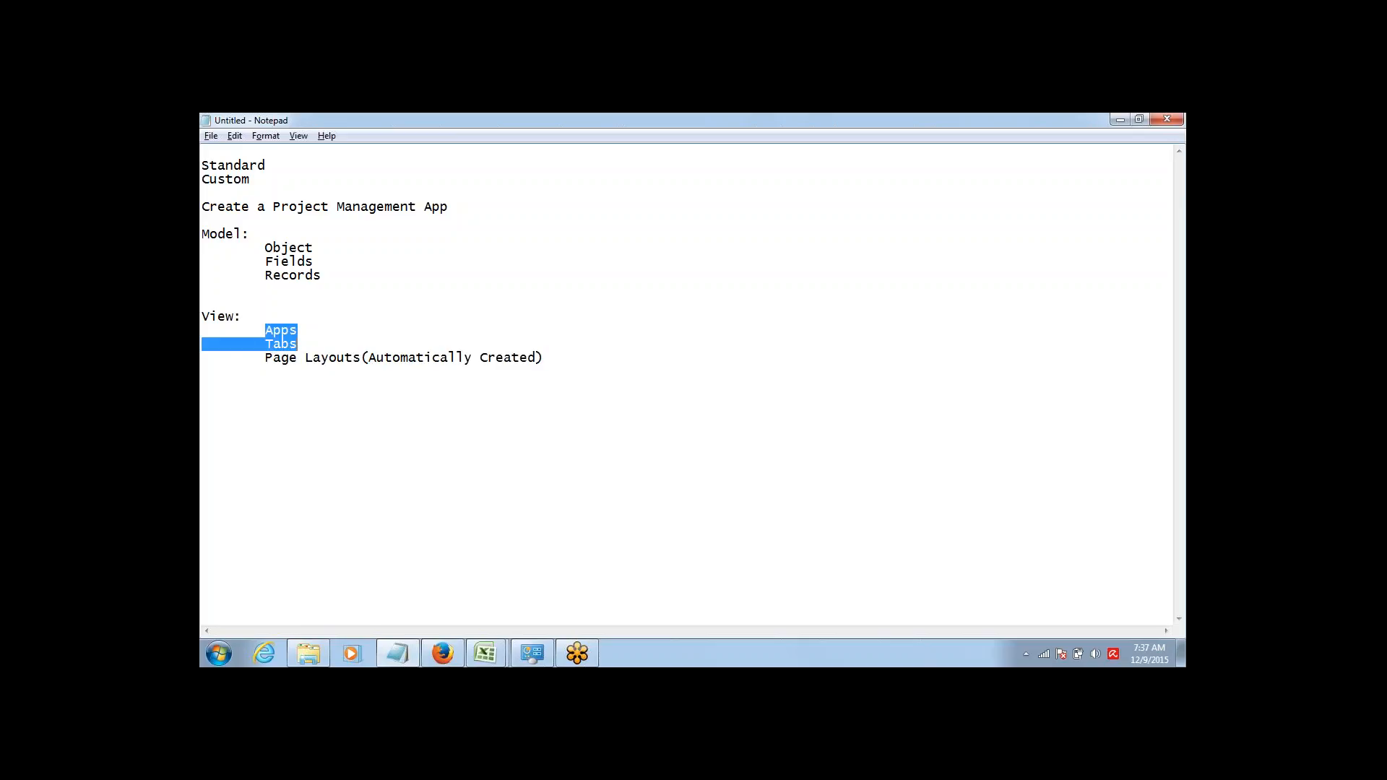
{"action": "key", "text": "Up"}
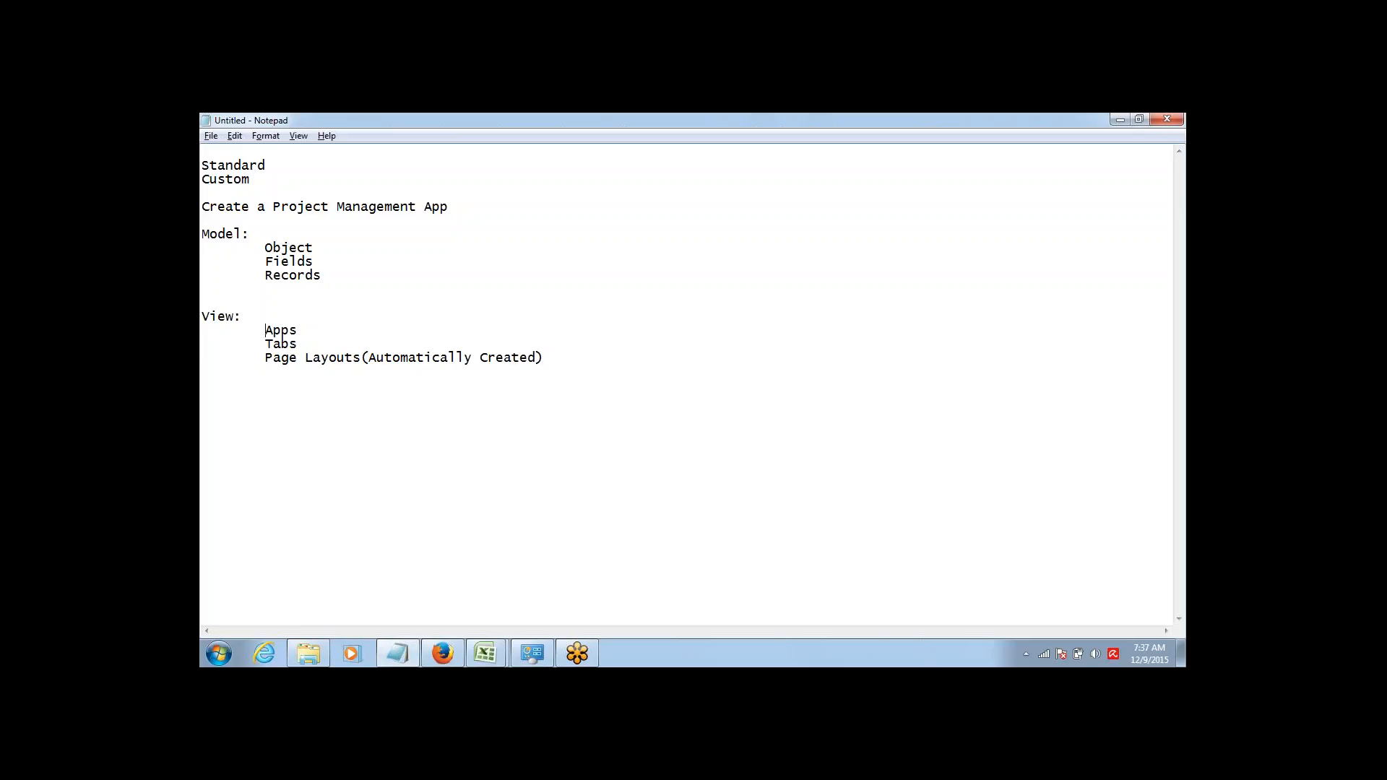
{"action": "key", "text": "shift+End"}
{"action": "key", "text": "Down"}
{"action": "key", "text": "shift+Left"}
{"action": "key", "text": "shift+Left"}
{"action": "key", "text": "shift+Left"}
{"action": "key", "text": "shift+Left"}
{"action": "key", "text": "Up"}
{"action": "key", "text": "shift+Down"}
{"action": "key", "text": "shift+Down"}
{"action": "key", "text": "shift+Up"}
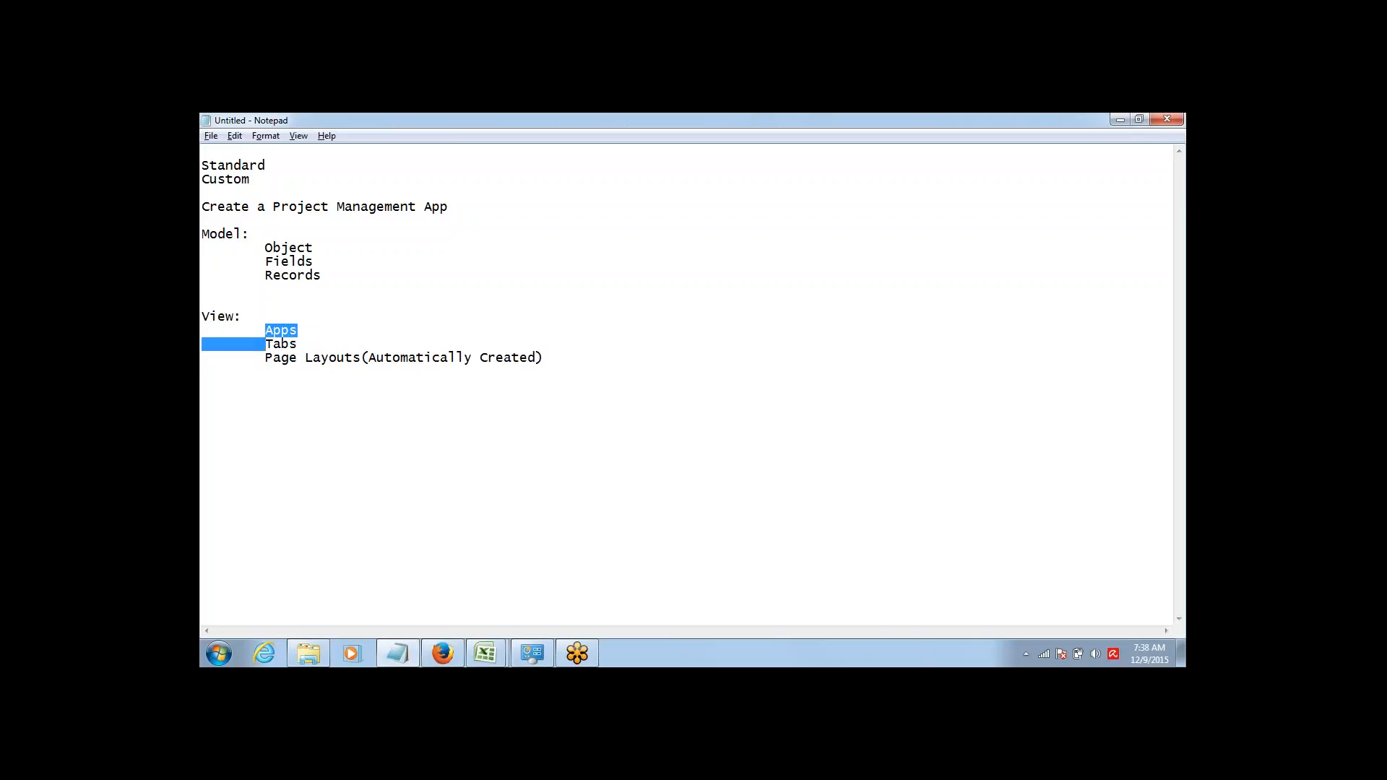
{"action": "key", "text": "shift+End"}
{"action": "key", "text": "Up"}
{"action": "key", "text": "Up"}
{"action": "key", "text": "Up"}
{"action": "key", "text": "Up"}
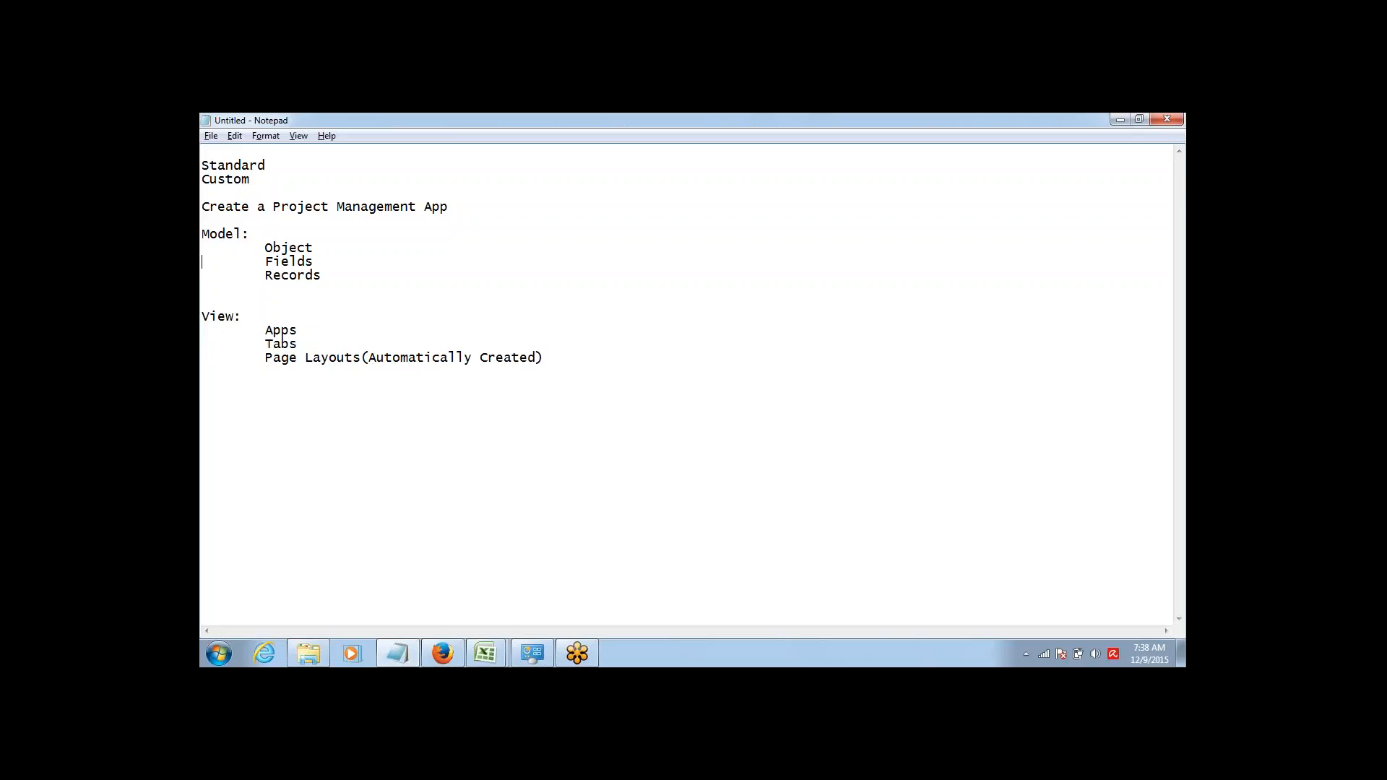
{"action": "key", "text": "Up"}
{"action": "key", "text": "shift+Down"}
{"action": "key", "text": "shift+Down"}
{"action": "key", "text": "shift+Down"}
{"action": "key", "text": "shift+Up"}
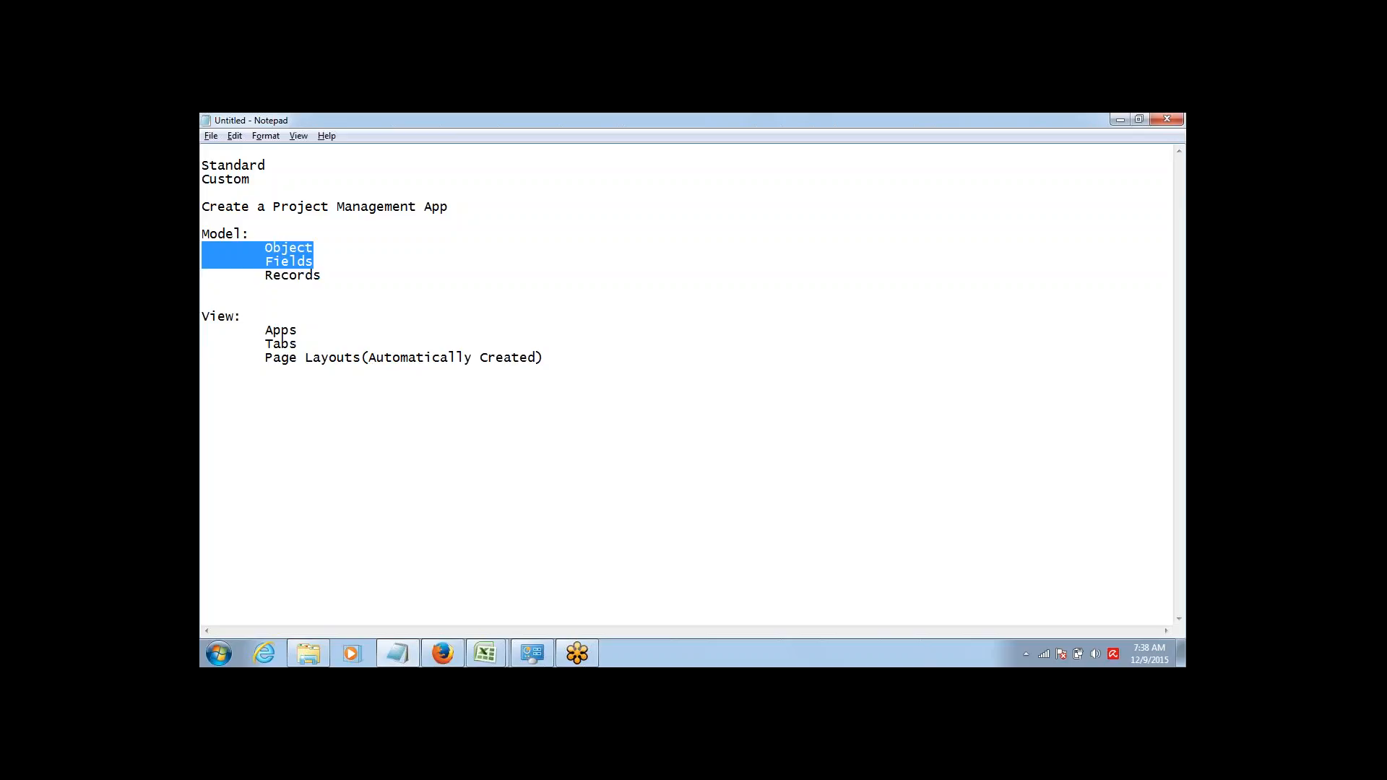
{"action": "key", "text": "Up"}
{"action": "key", "text": "Up"}
{"action": "key", "text": "shift+Down"}
{"action": "key", "text": "shift+Down"}
Switch to the Excel workbook and enter AutoNumber as the data type of the Projects table's ID field.
{"action": "key", "text": "alt+Tab"}
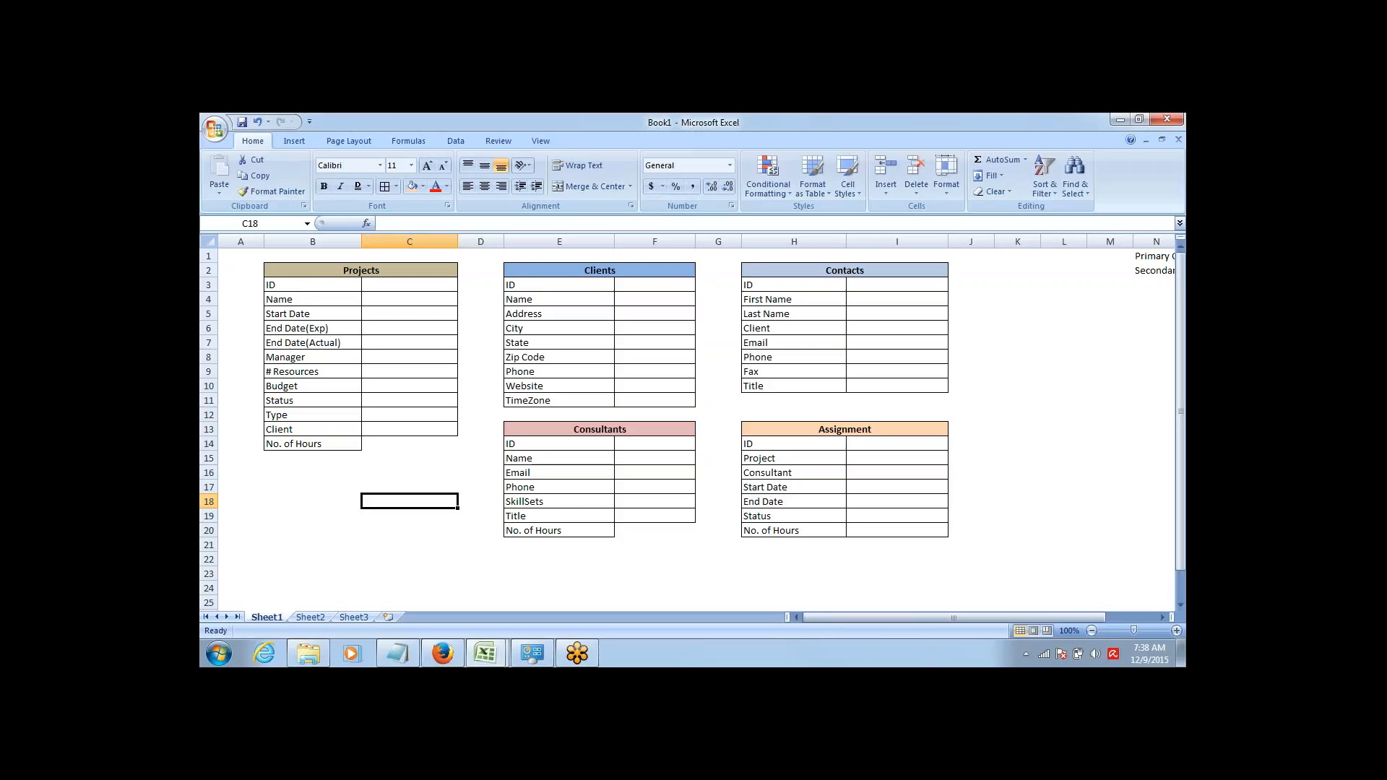
{"action": "left_click", "coordinate": [377, 287]}
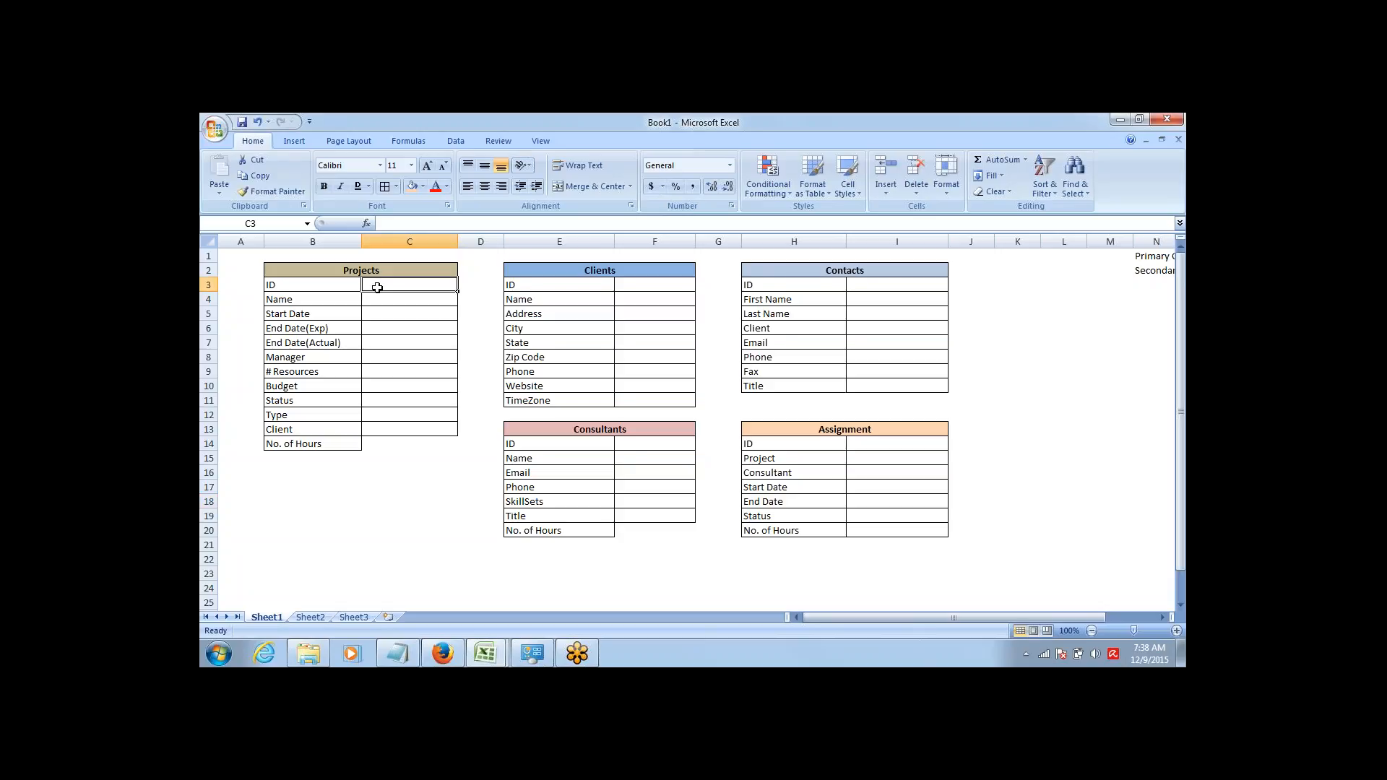
{"action": "key", "text": "Left"}
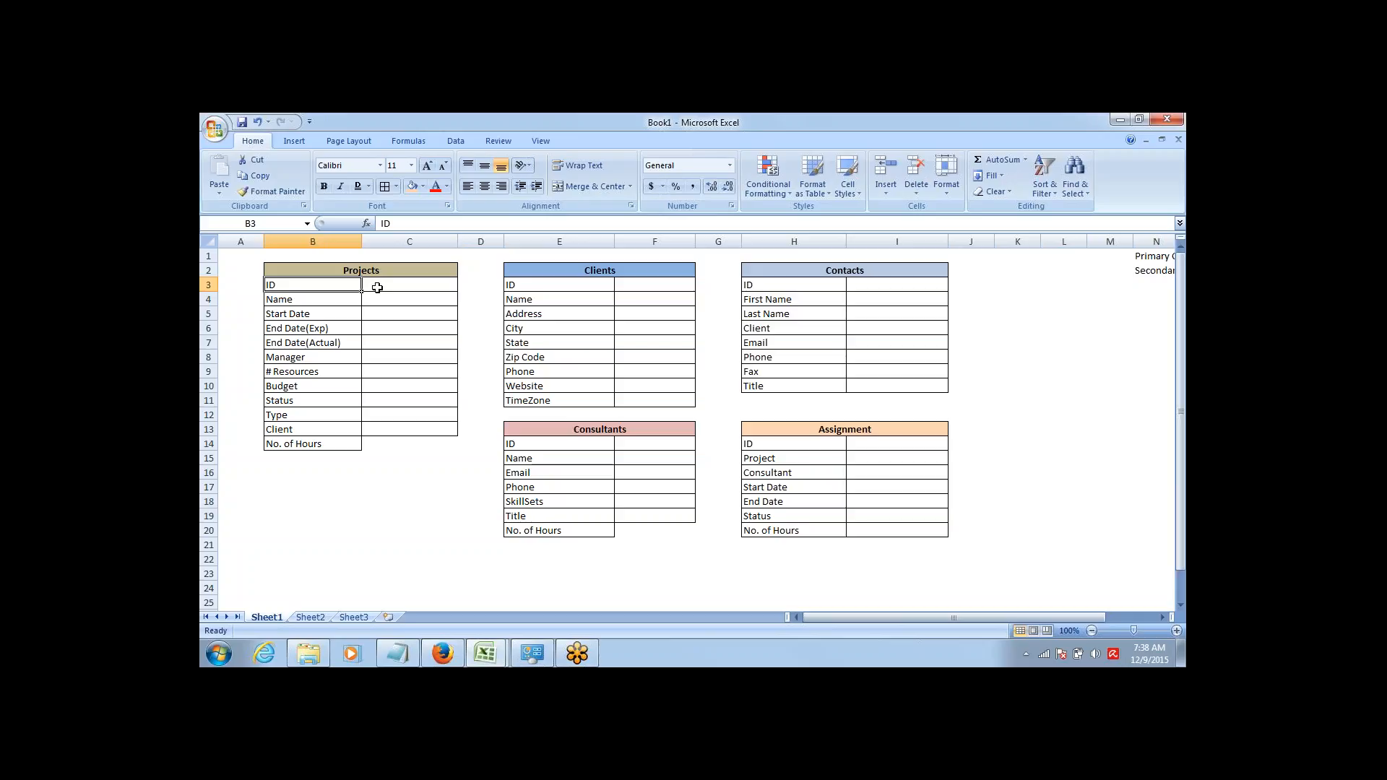
{"action": "left_click", "coordinate": [377, 287]}
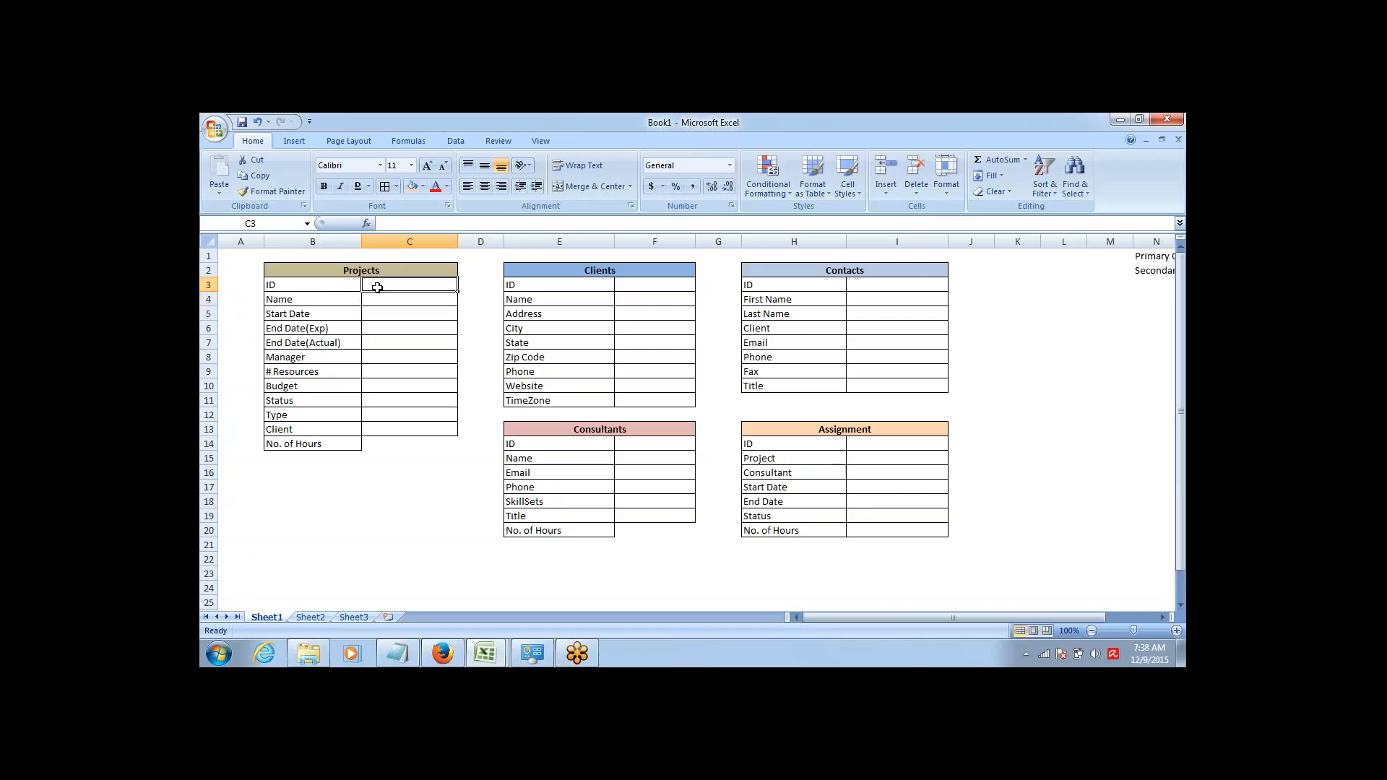
{"action": "type", "text": "AutoN"}
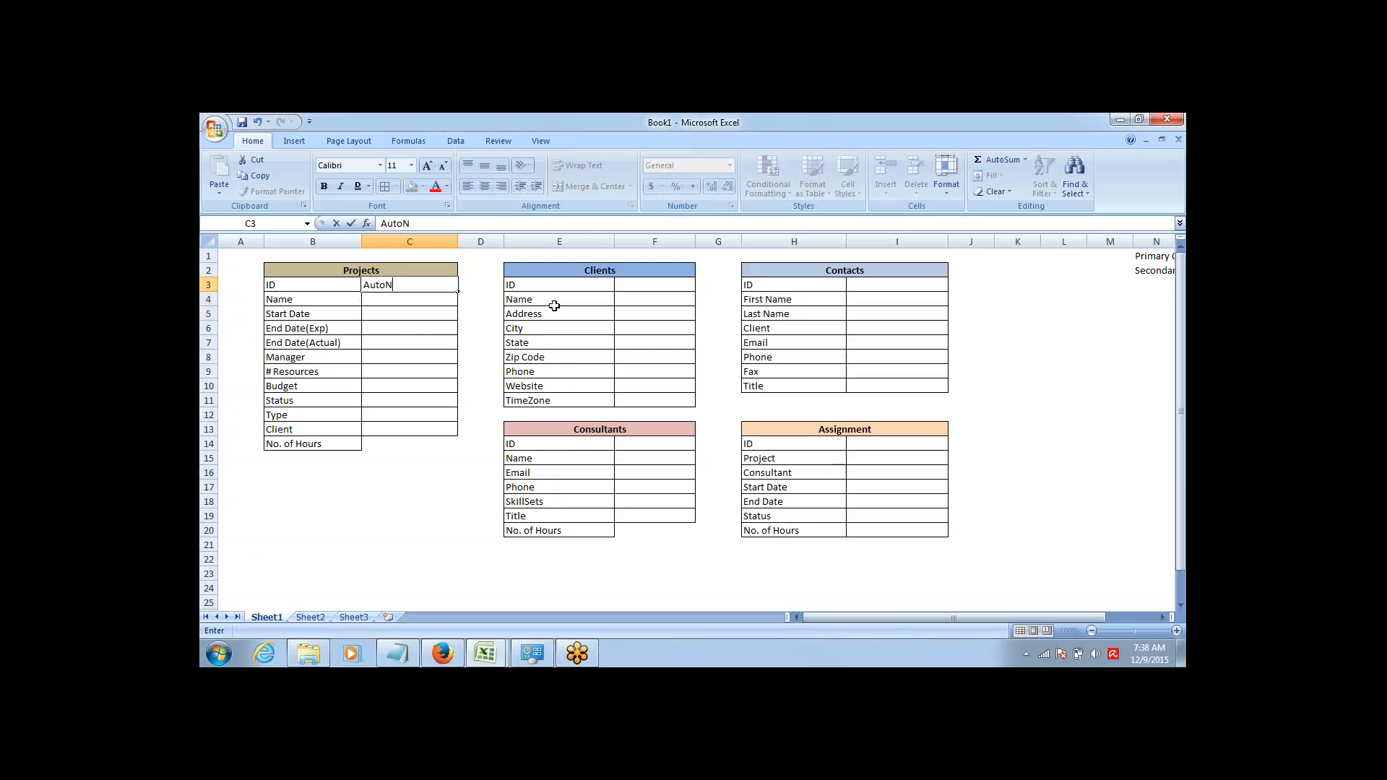
{"action": "type", "text": "umber"}
{"action": "key", "text": "Return"}
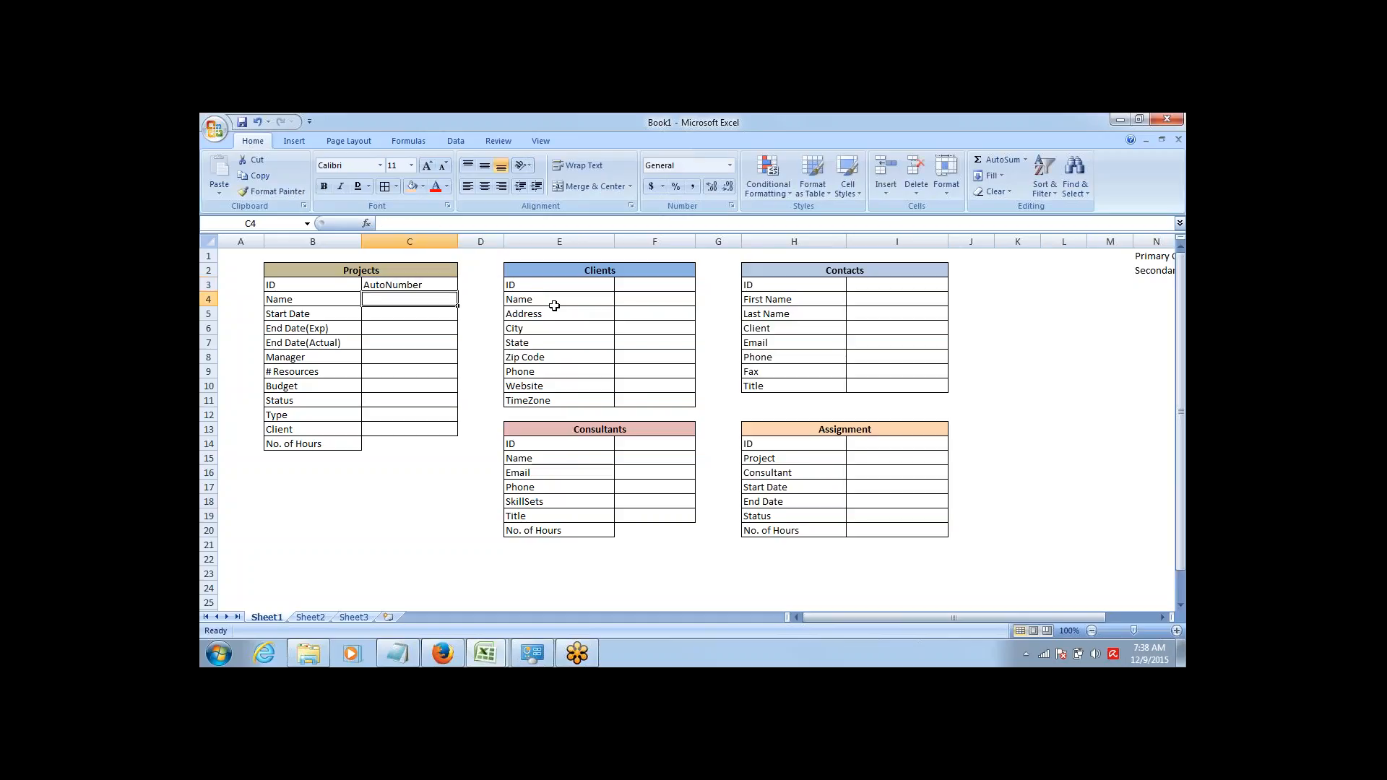
In the Projects table, enter Text for Name and Date for Start Date, End Date(Exp) and End Date(Actual).
{"action": "type", "text": "Text"}
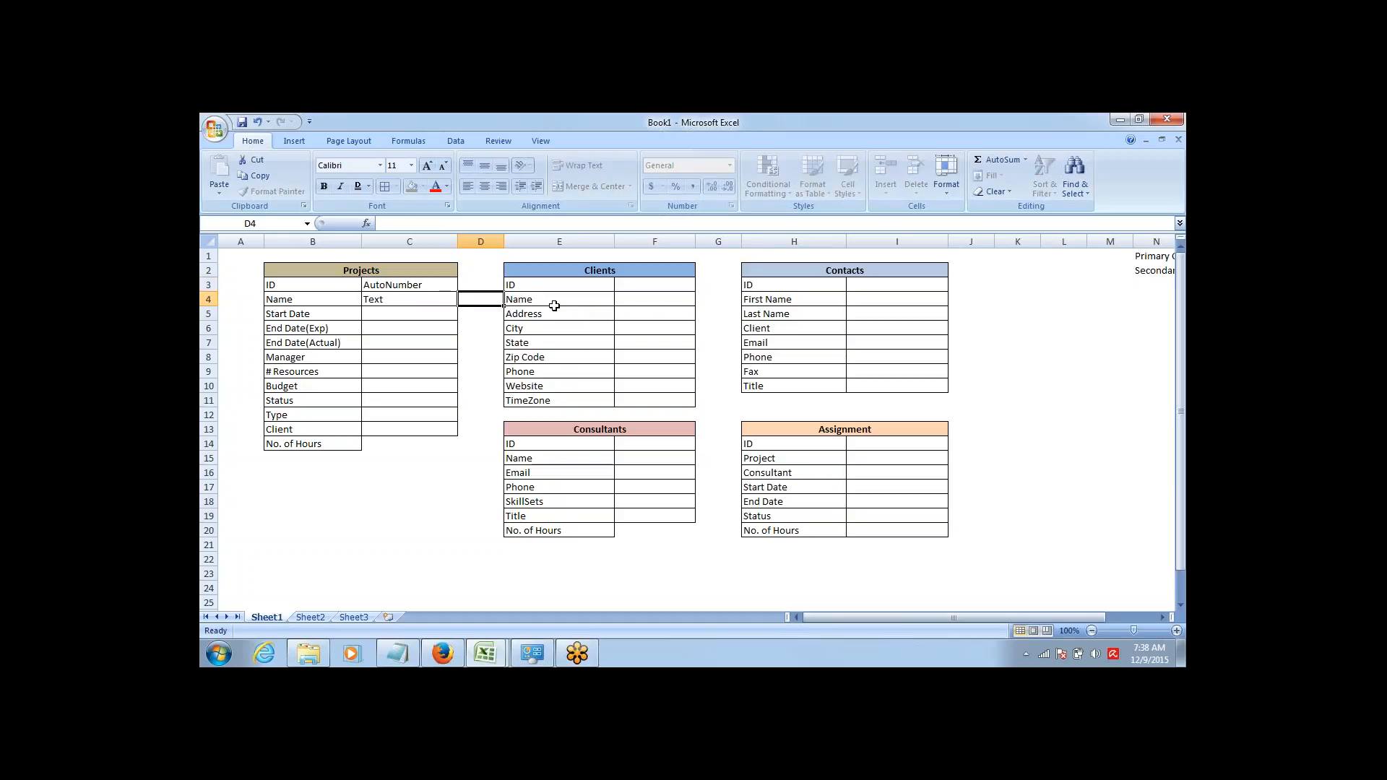
{"action": "key", "text": "Return"}
{"action": "type", "text": "Date"}
{"action": "key", "text": "Return"}
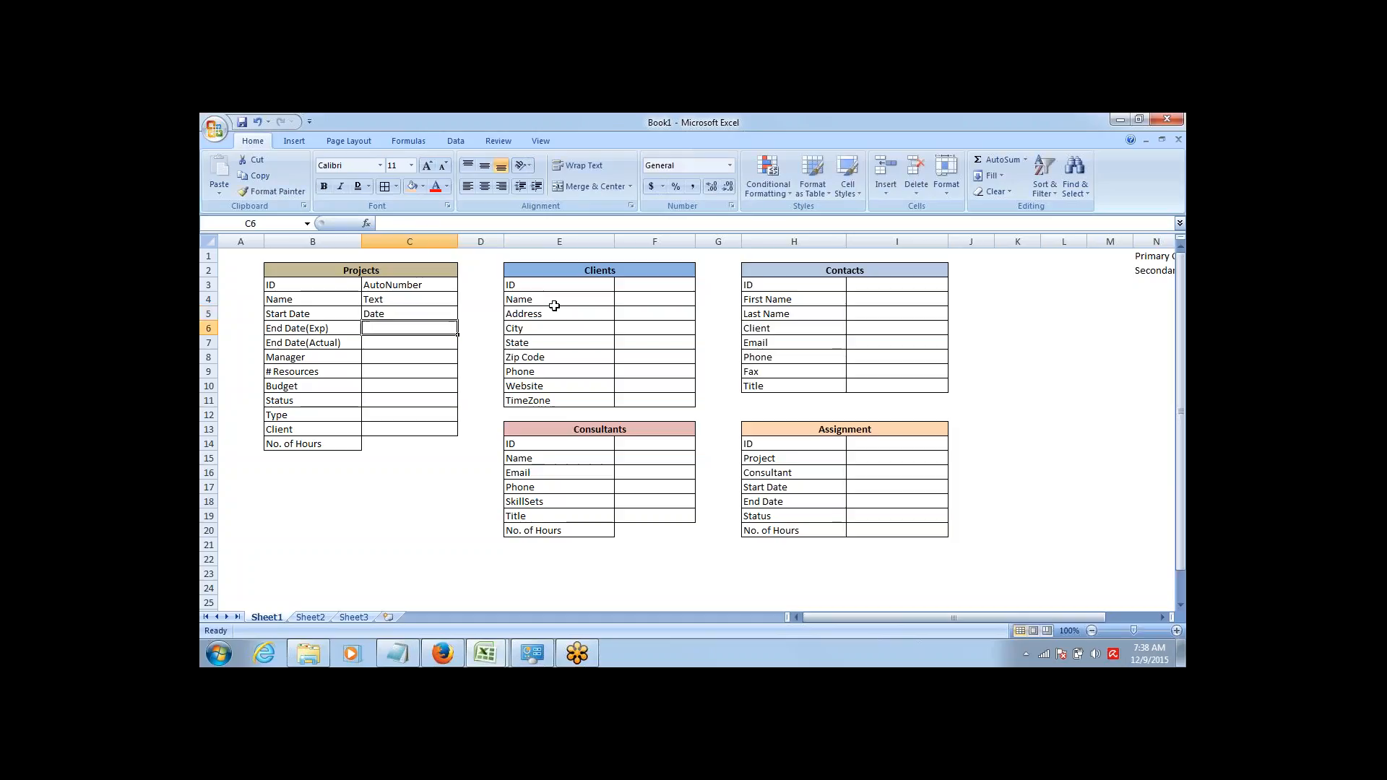
{"action": "type", "text": "Date"}
{"action": "key", "text": "Return"}
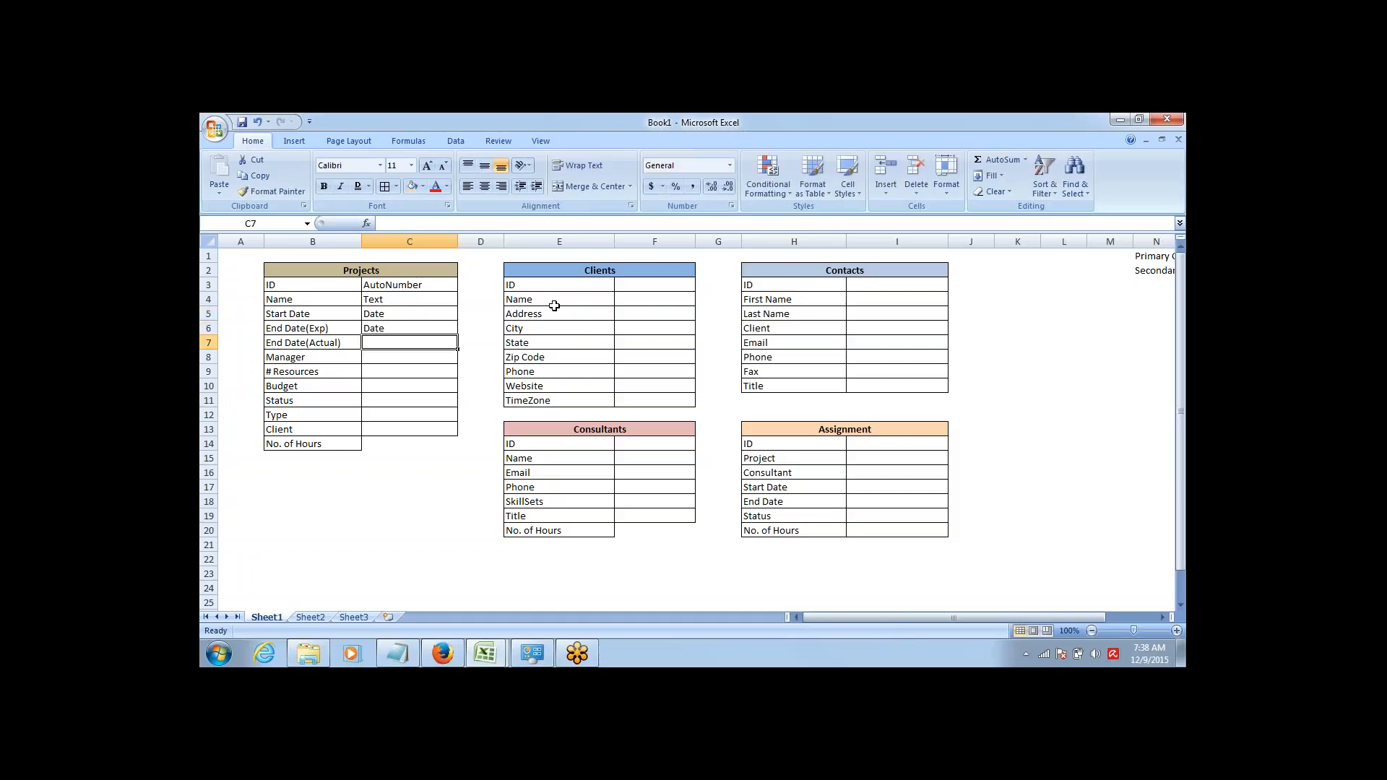
{"action": "key", "text": "shift+Up"}
{"action": "key", "text": "ctrl+d"}
{"action": "key", "text": "Down"}
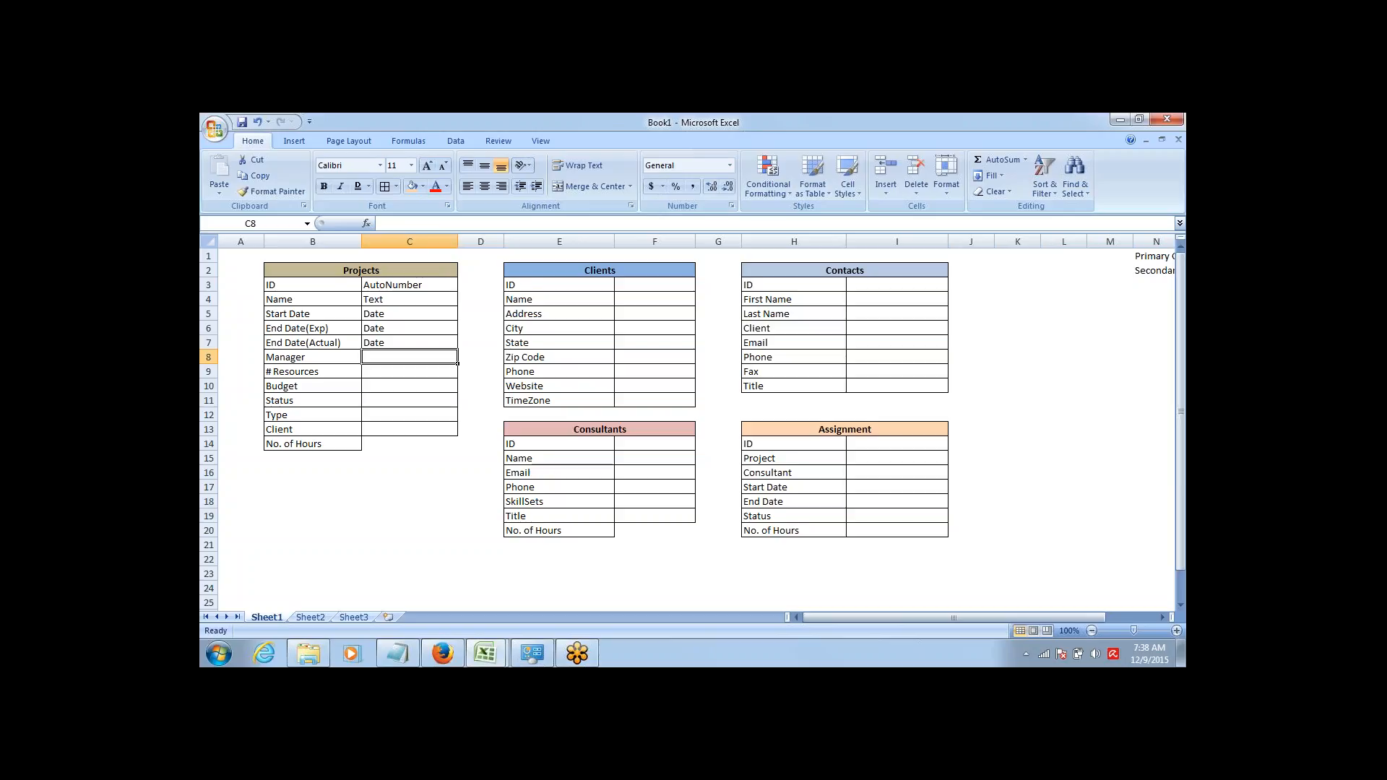
Enter Lookup as the data type of the Projects table's Manager field.
{"action": "type", "text": "Lookup"}
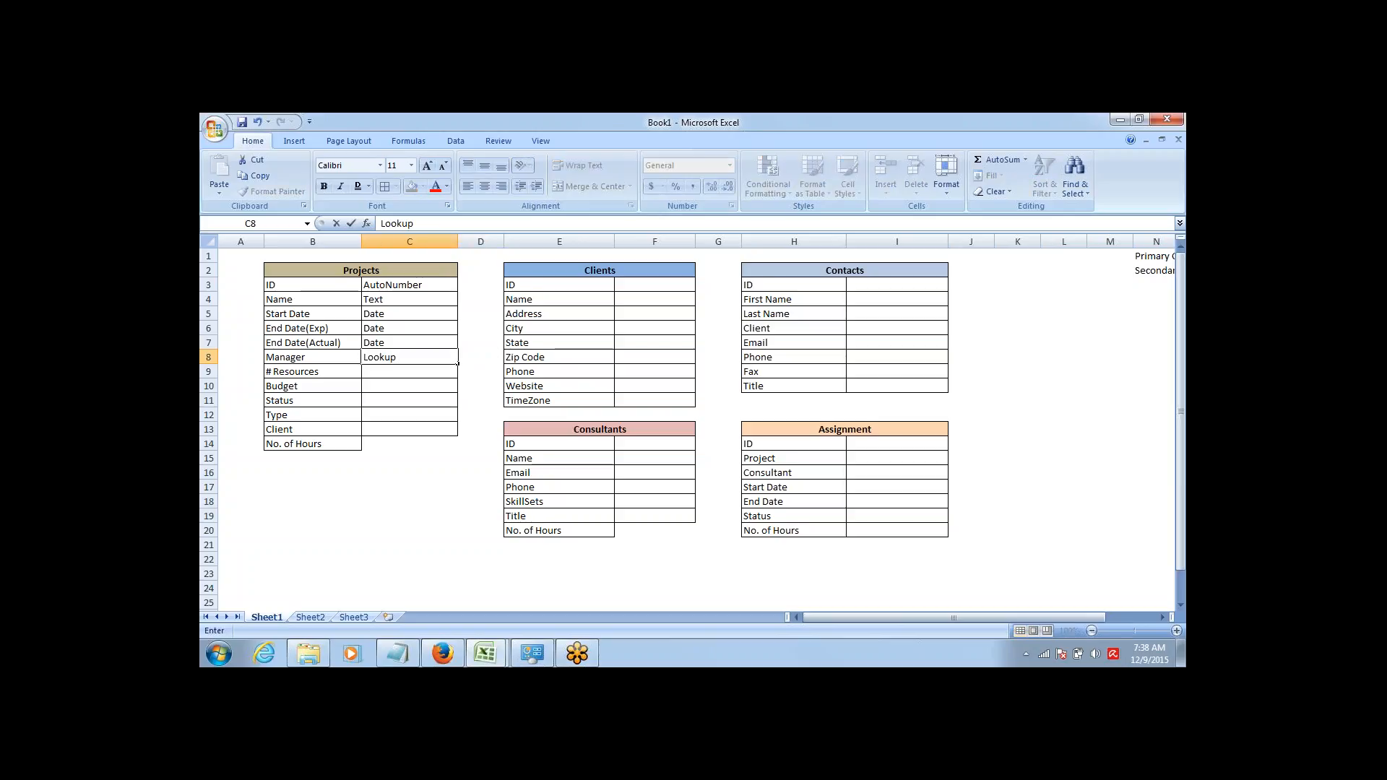
{"action": "key", "text": "Right"}
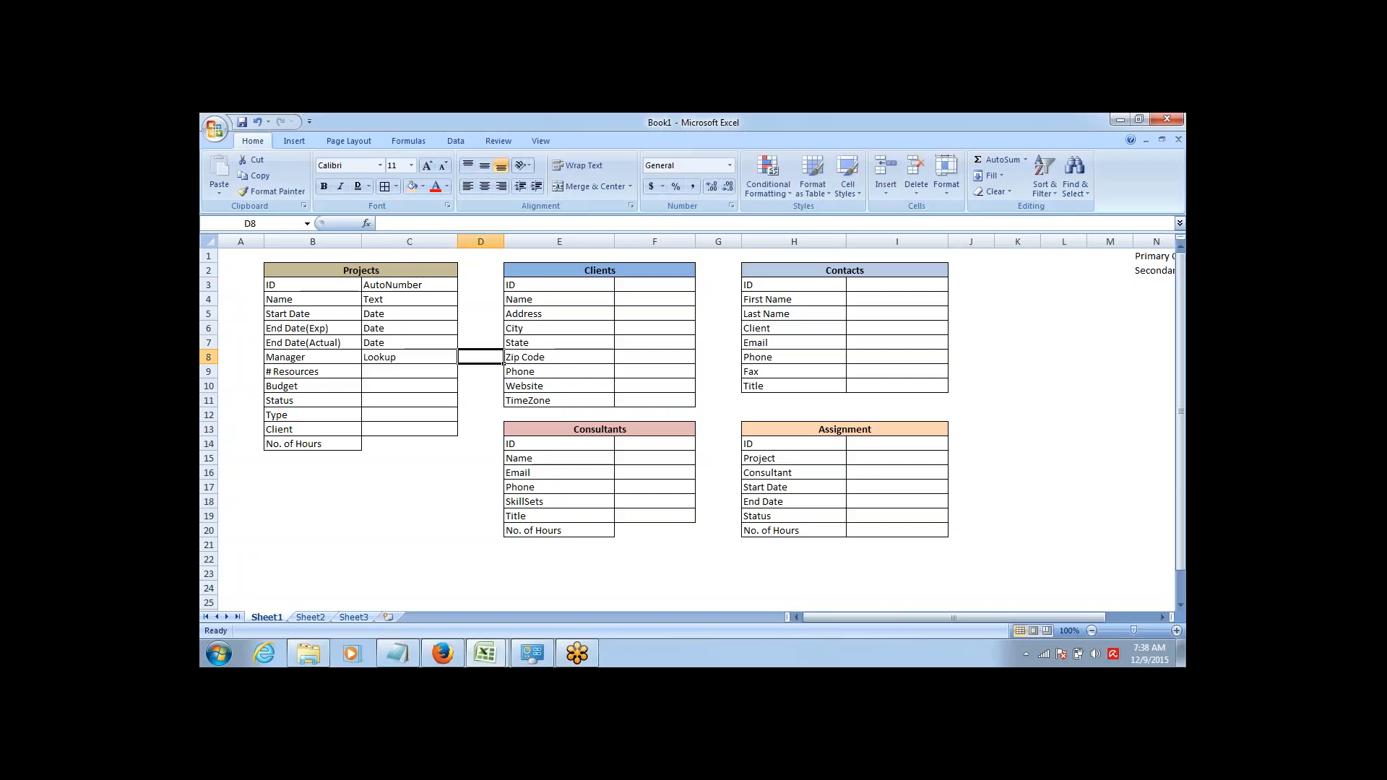
{"action": "key", "text": "Left"}
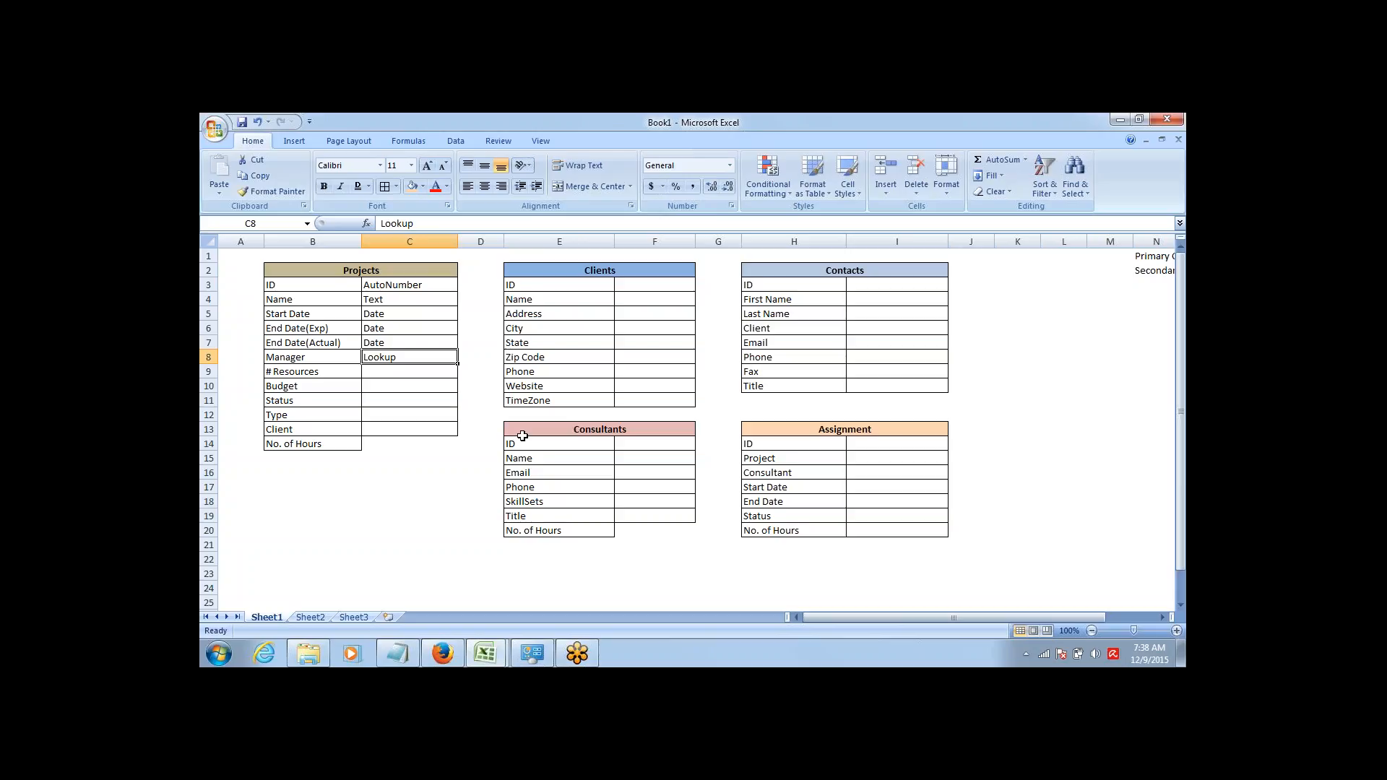
Switch to Salesforce in Firefox and open the Account Name lookup on a new contact form.
{"action": "mouse_move", "coordinate": [445, 653]}
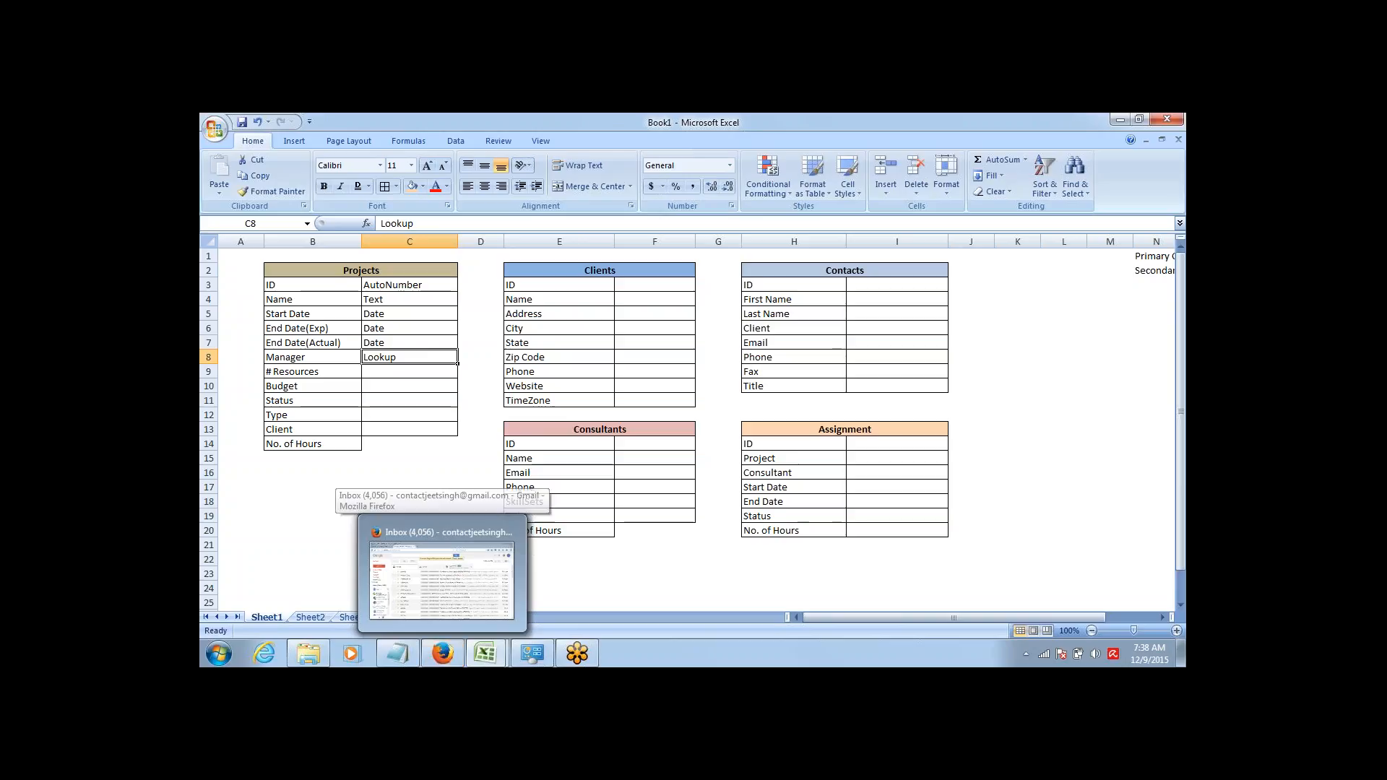
{"action": "left_click", "coordinate": [1144, 353]}
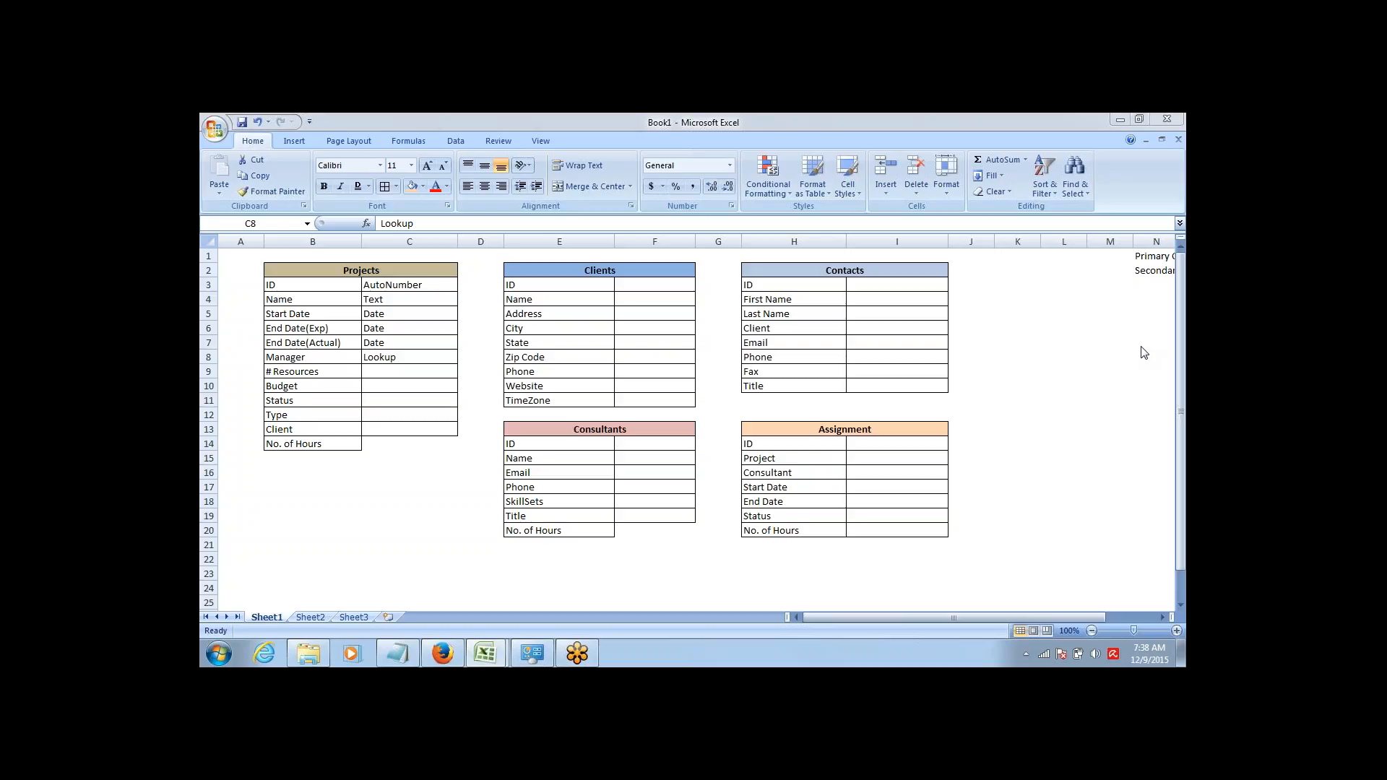
{"action": "key", "text": "alt+Tab"}
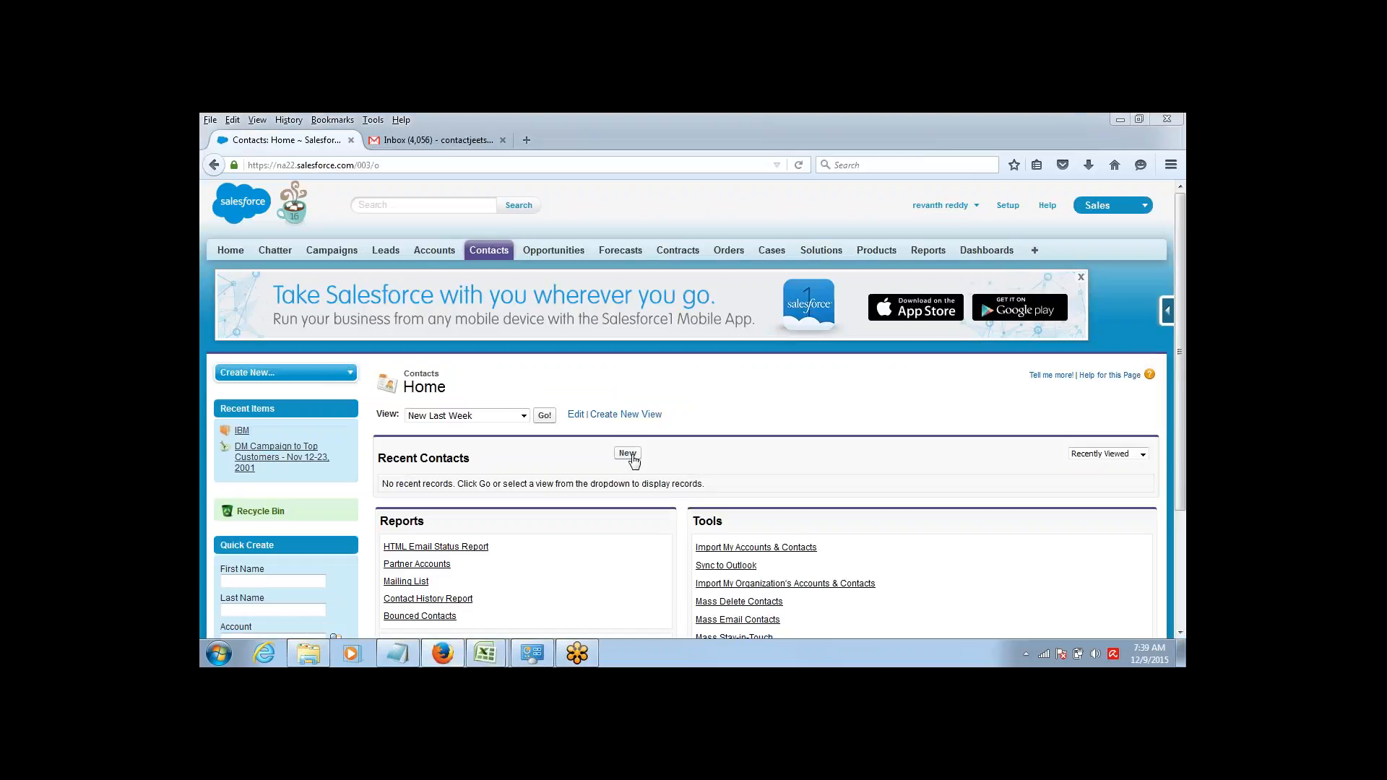
{"action": "left_click", "coordinate": [628, 455]}
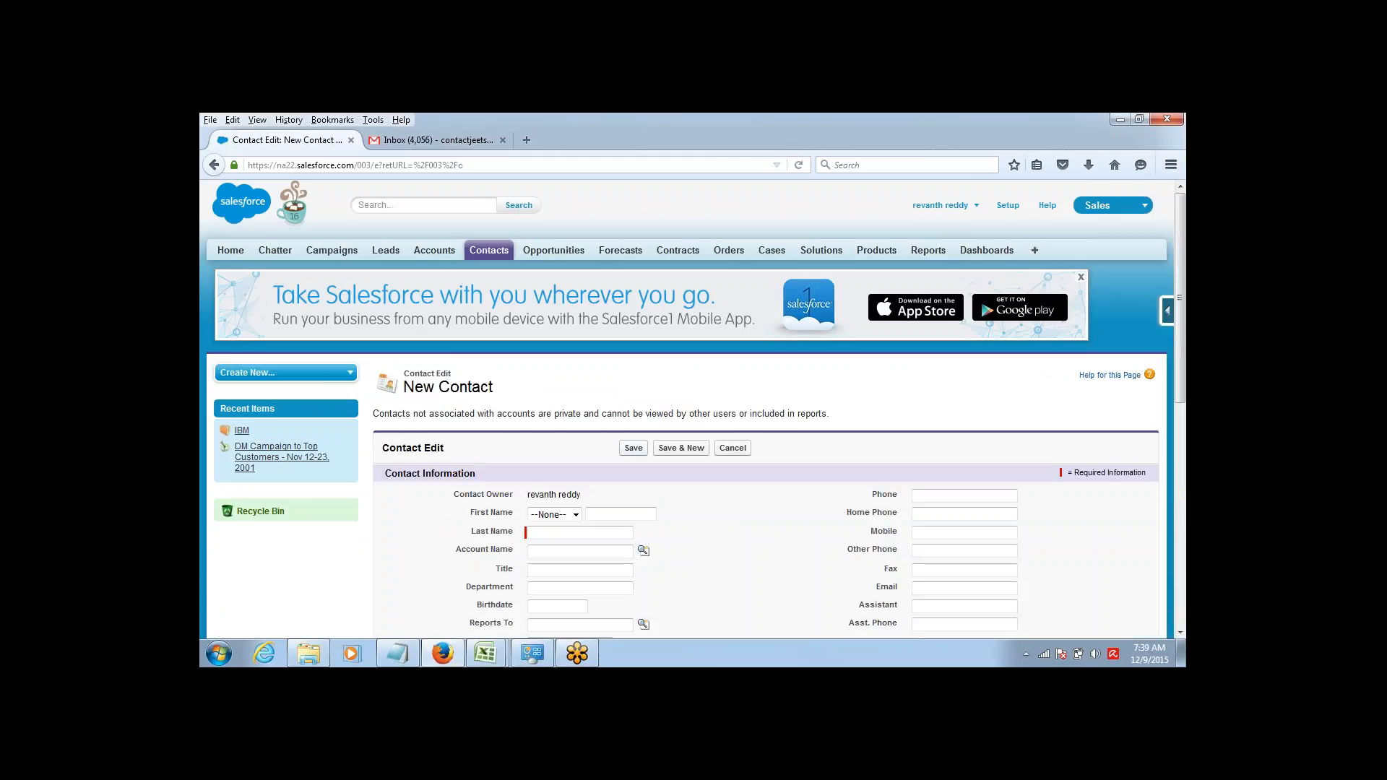
{"action": "scroll", "coordinate": [1172, 253], "scroll_direction": "down", "scroll_amount": 2}
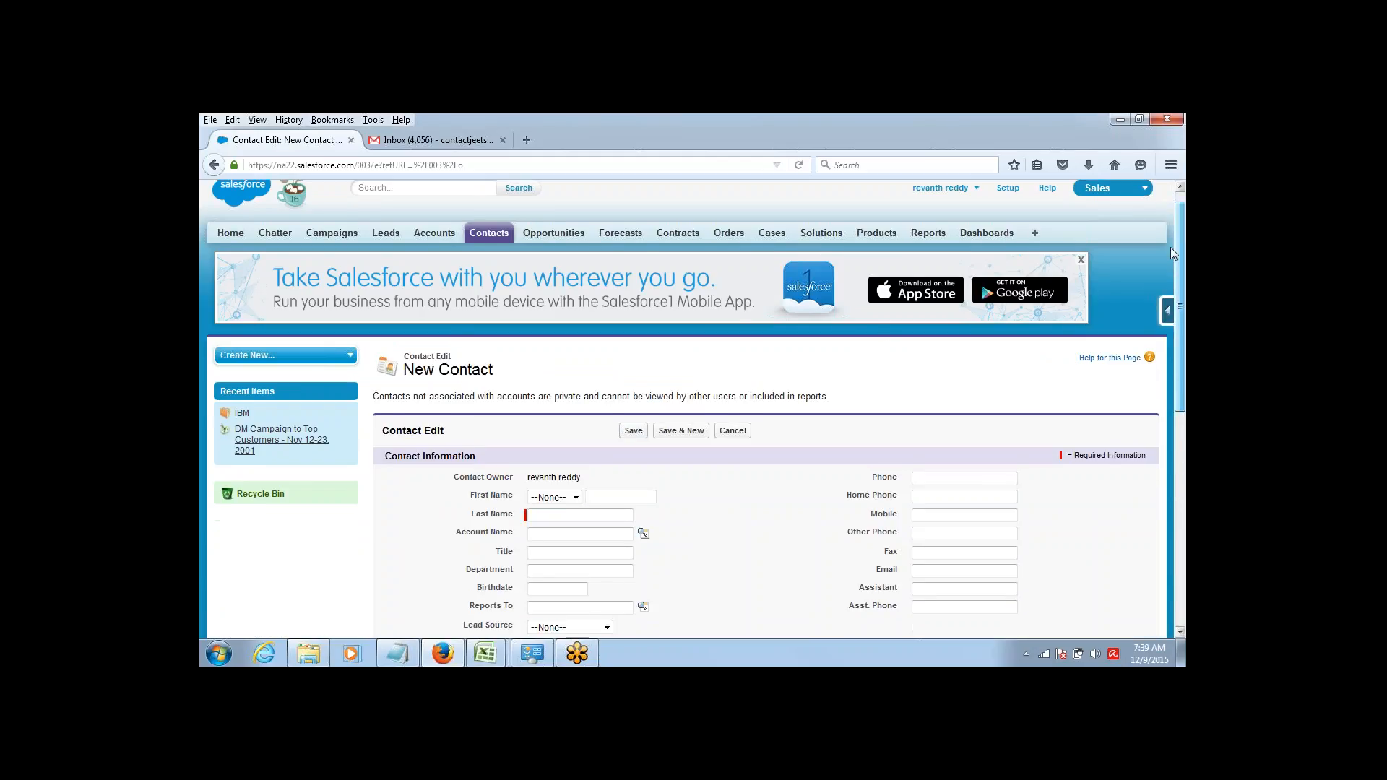
{"action": "scroll", "coordinate": [1172, 253], "scroll_direction": "down", "scroll_amount": 3}
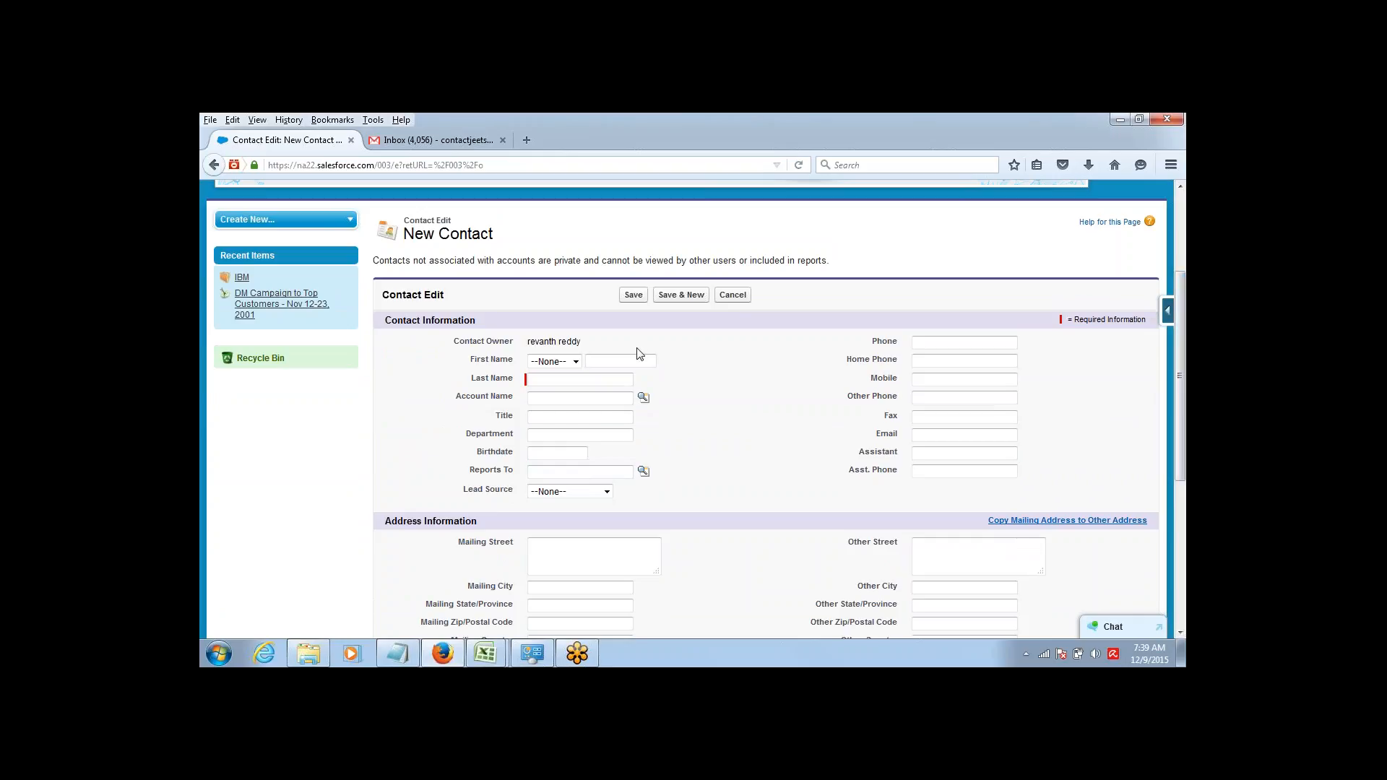
{"action": "left_click", "coordinate": [644, 400]}
{"action": "left_click", "coordinate": [642, 404]}
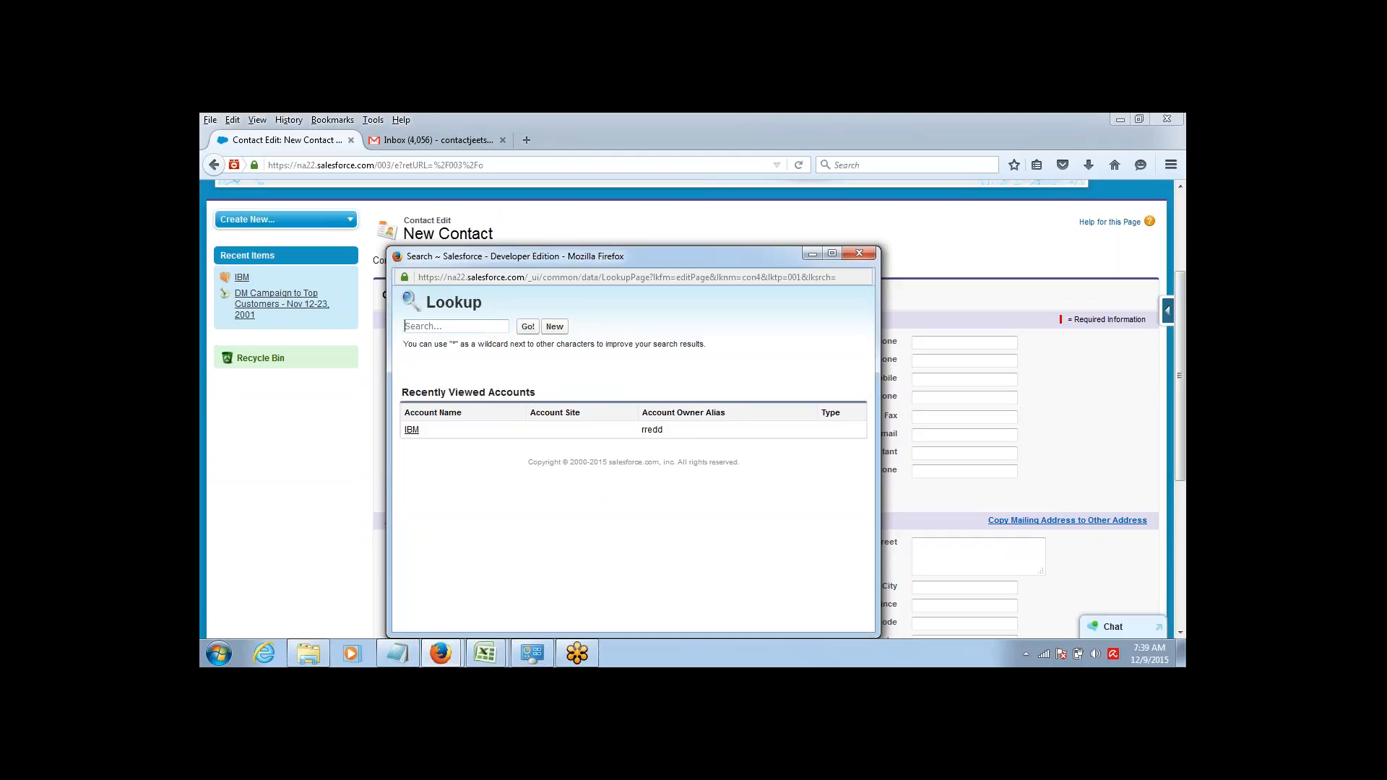
Close the Account Name lookup window and switch back to the Excel workbook.
{"action": "left_click", "coordinate": [854, 252]}
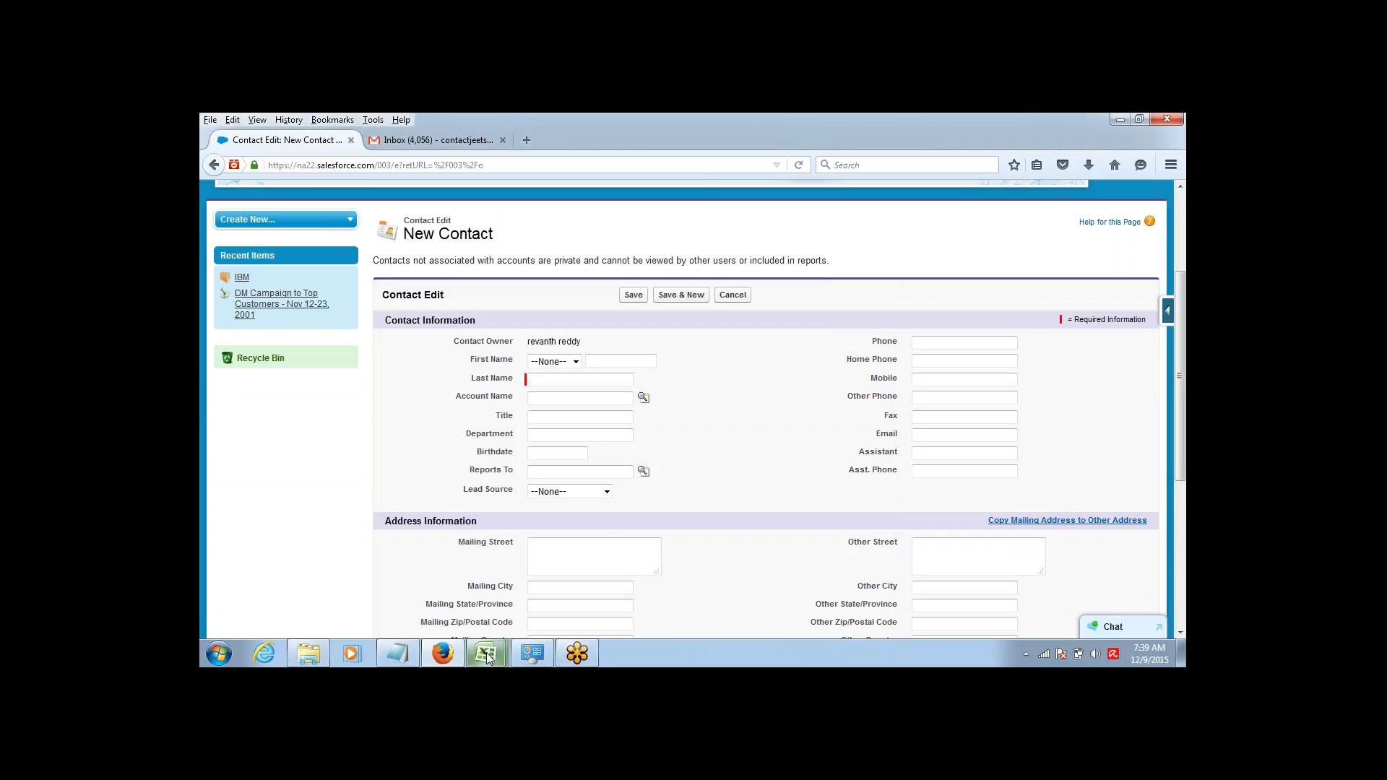
{"action": "mouse_move", "coordinate": [485, 654]}
{"action": "left_click", "coordinate": [534, 599]}
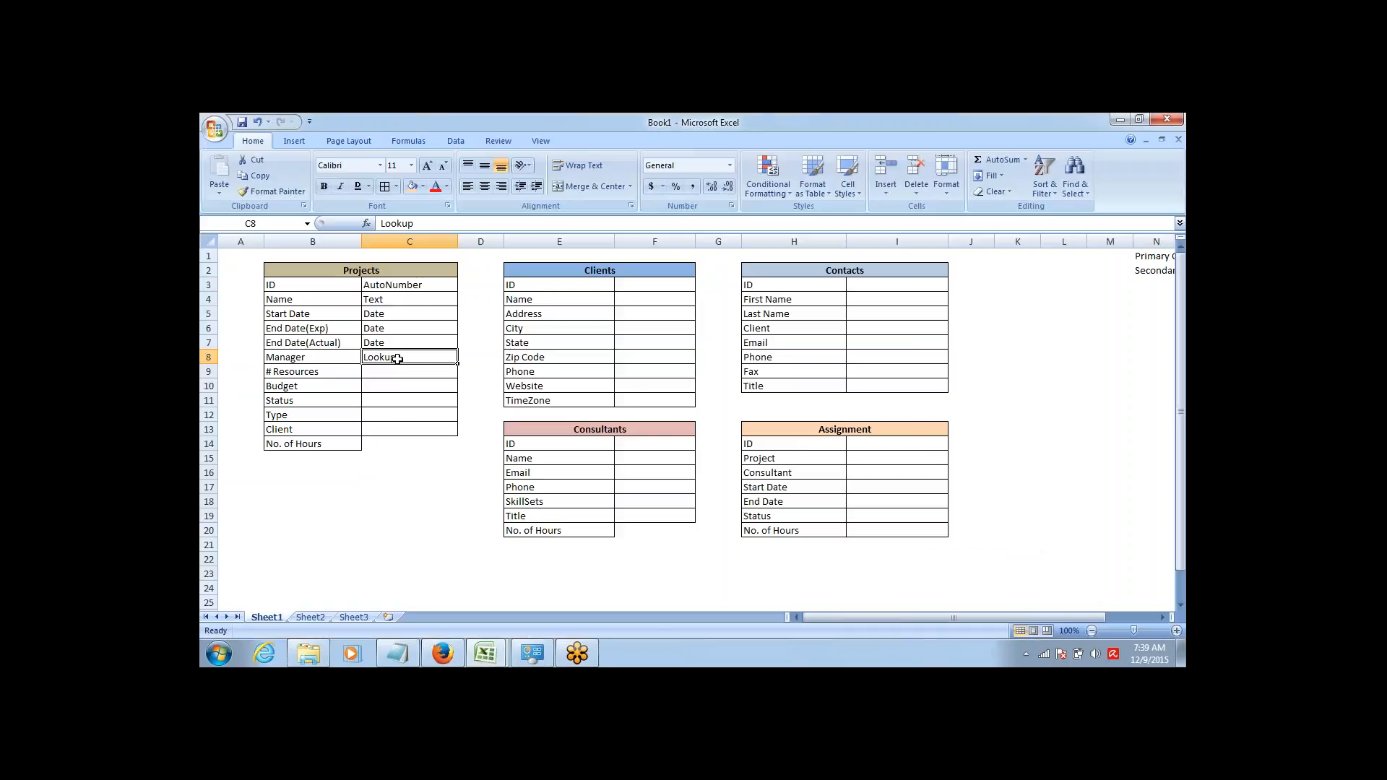
In the Projects table, change the Manager field's data type to Lookup(Consultant).
{"action": "left_click", "coordinate": [473, 359]}
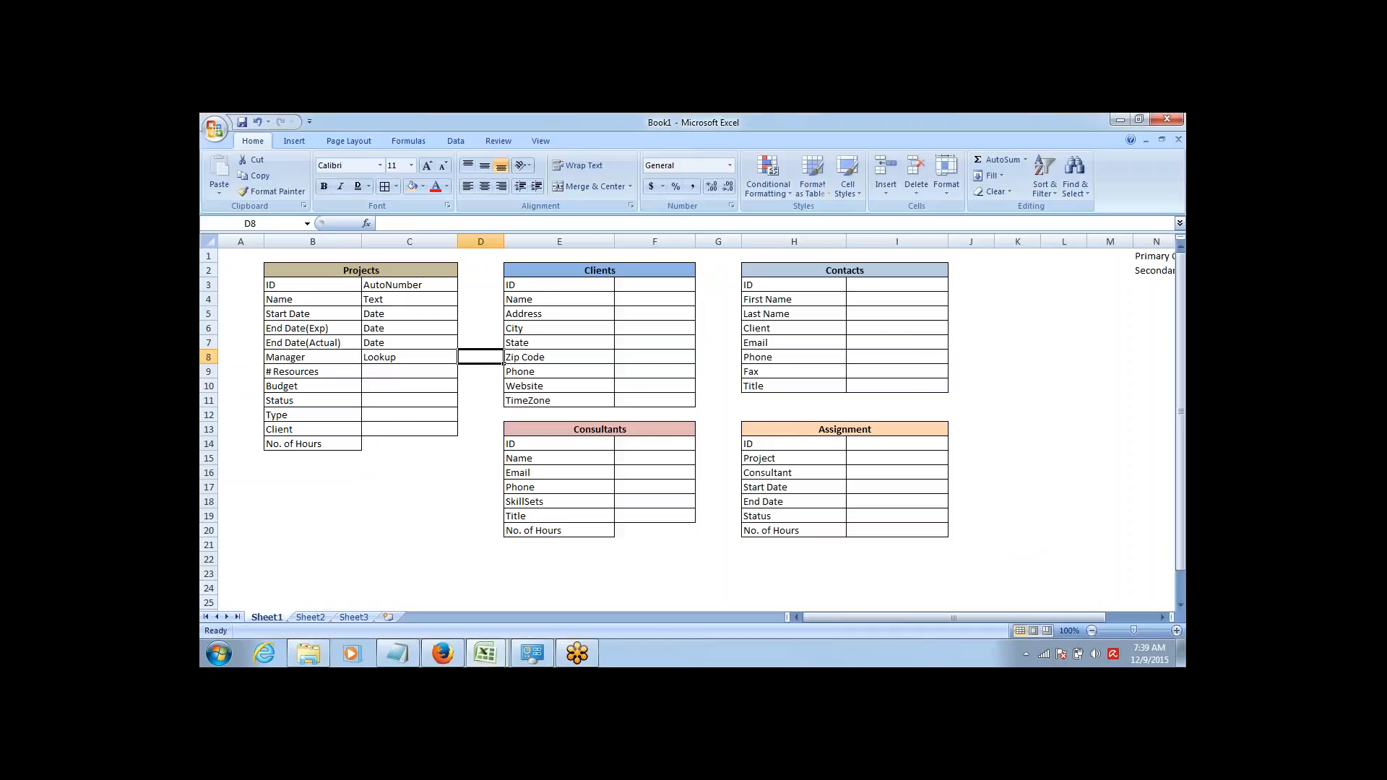
{"action": "type", "text": "("}
{"action": "key", "text": "Escape"}
{"action": "key", "text": "Left"}
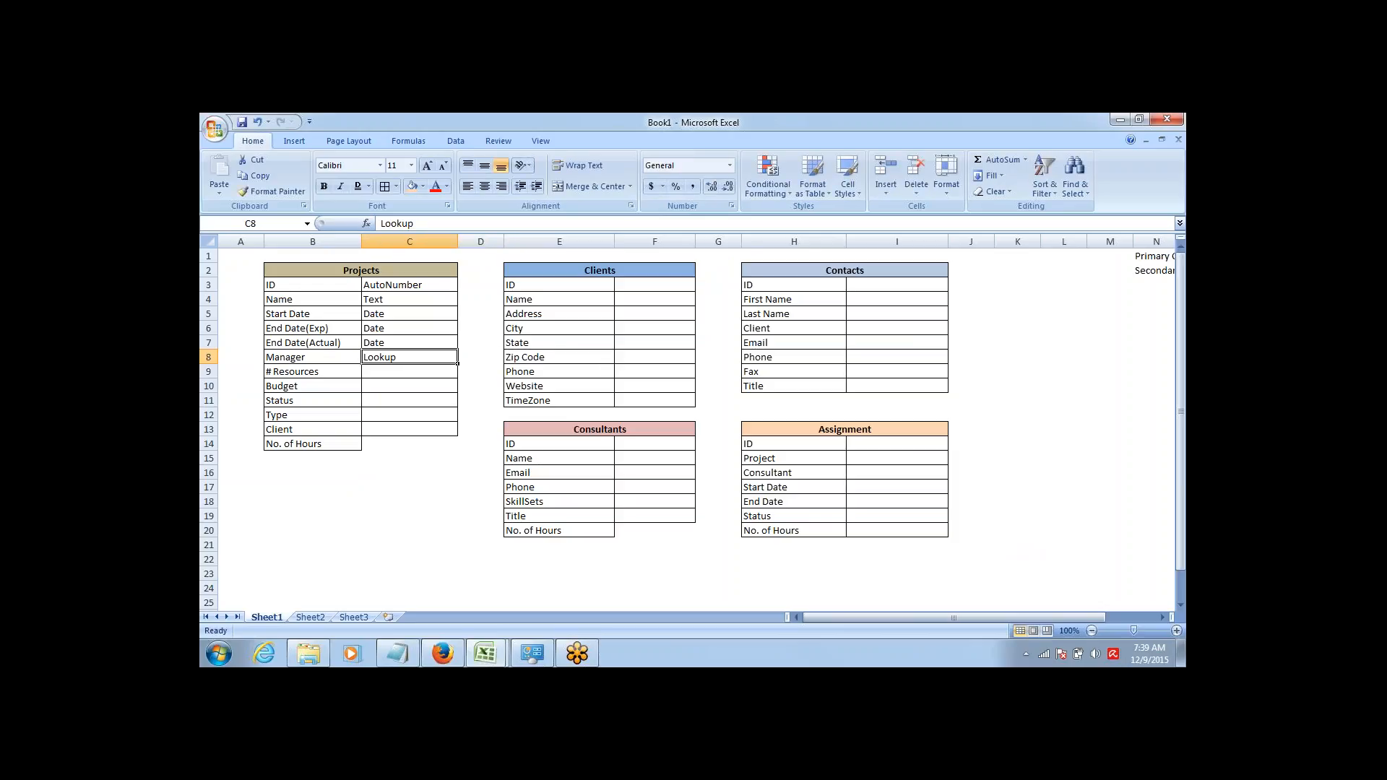
{"action": "key", "text": "F2"}
{"action": "type", "text": "(Con"}
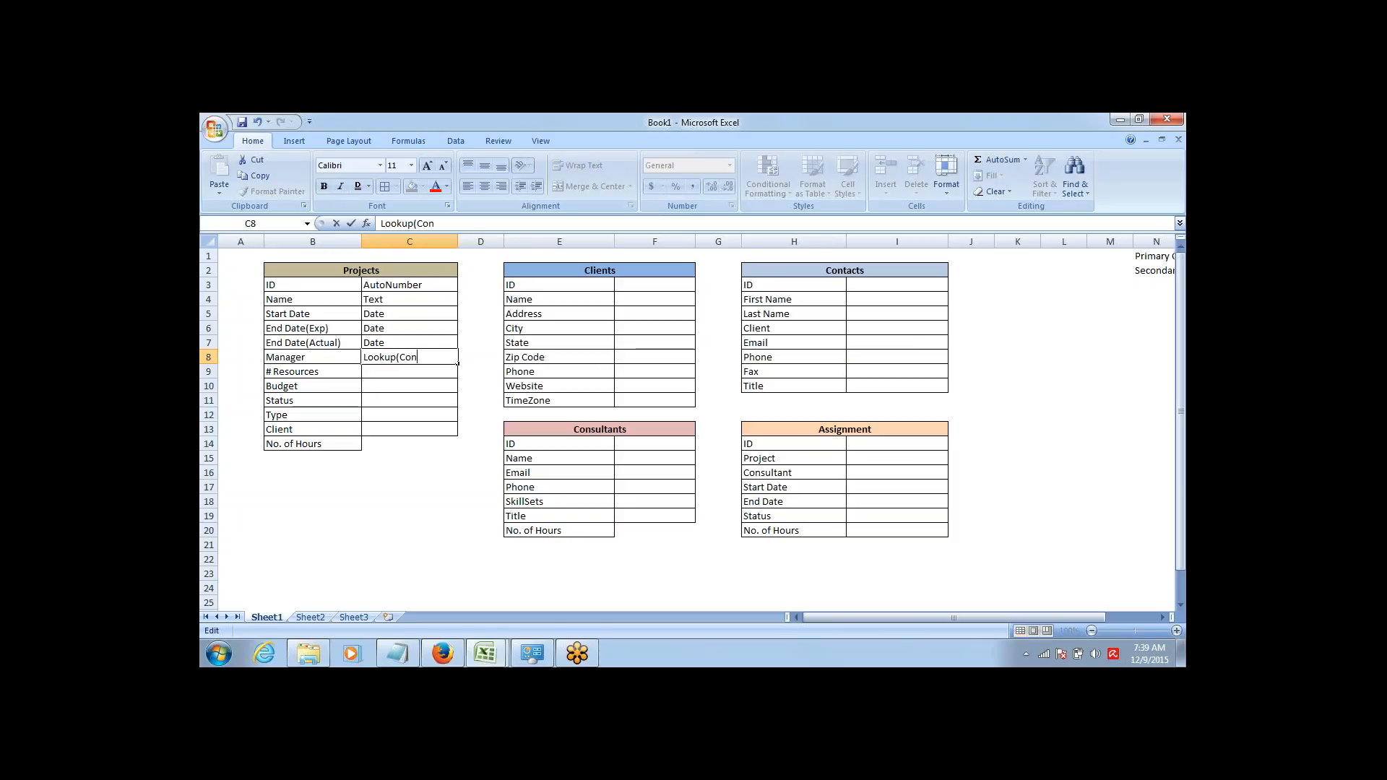
{"action": "type", "text": "sultant)"}
{"action": "key", "text": "Return"}
In the Projects table, enter Number as the data type of # Resources and Currency for Budget.
{"action": "key", "text": "Left"}
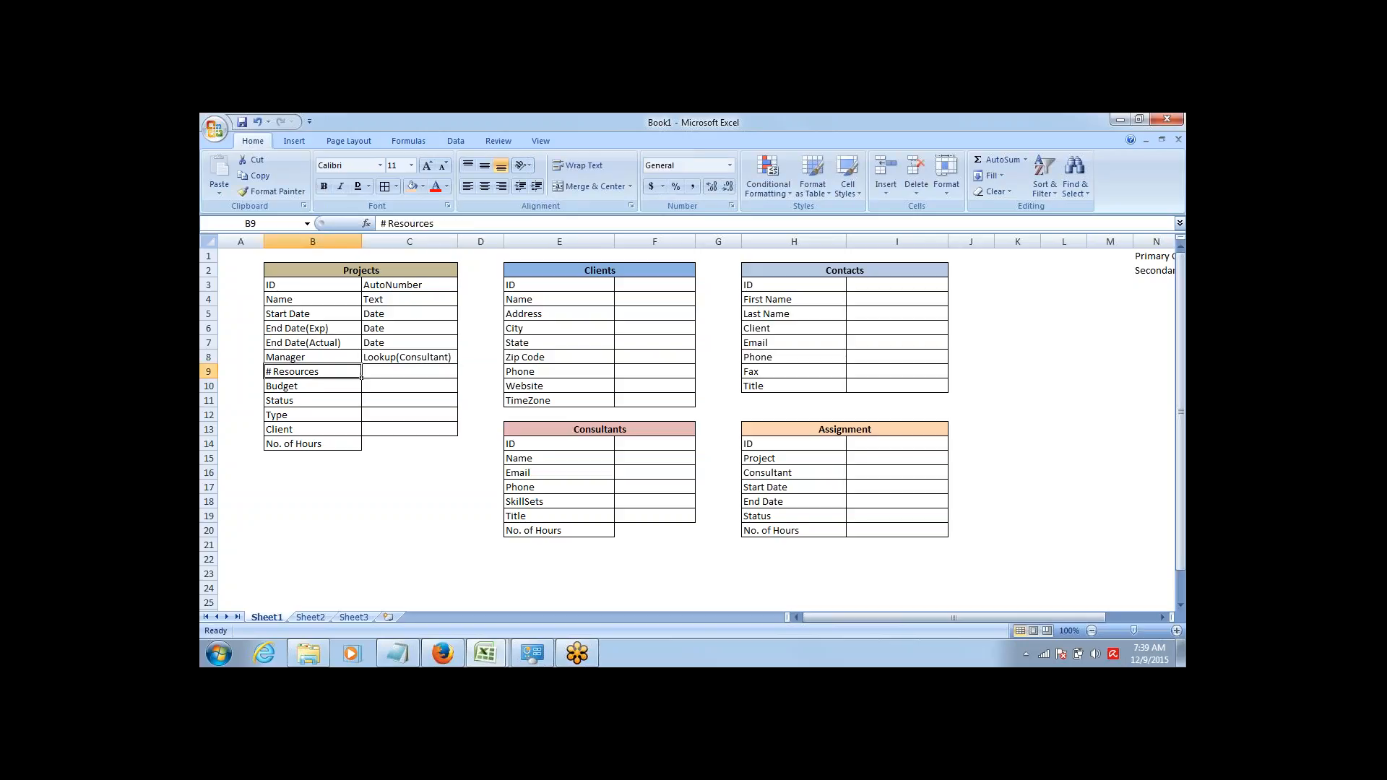
{"action": "key", "text": "Right"}
{"action": "type", "text": "Number"}
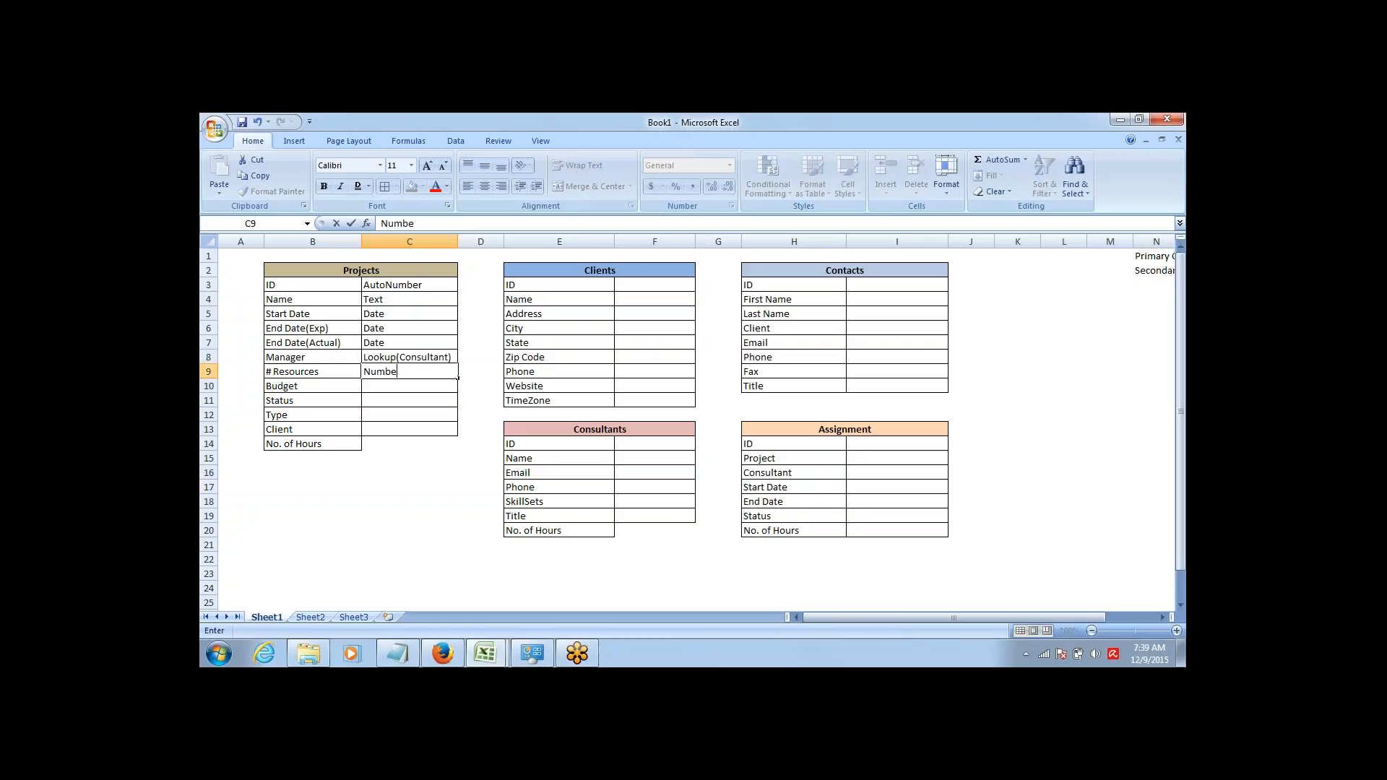
{"action": "key", "text": "Tab"}
{"action": "key", "text": "Return"}
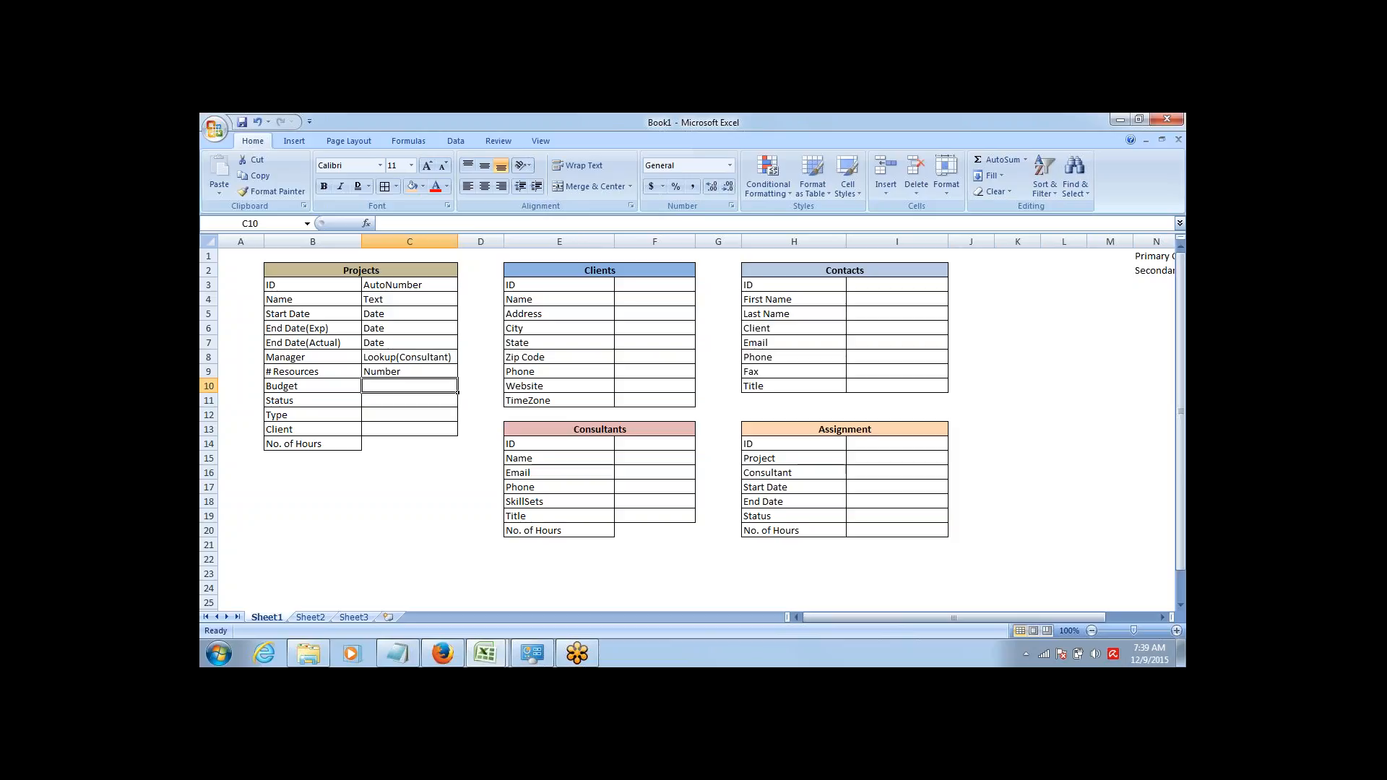
{"action": "type", "text": "CUr"}
{"action": "type", "text": "ncy"}
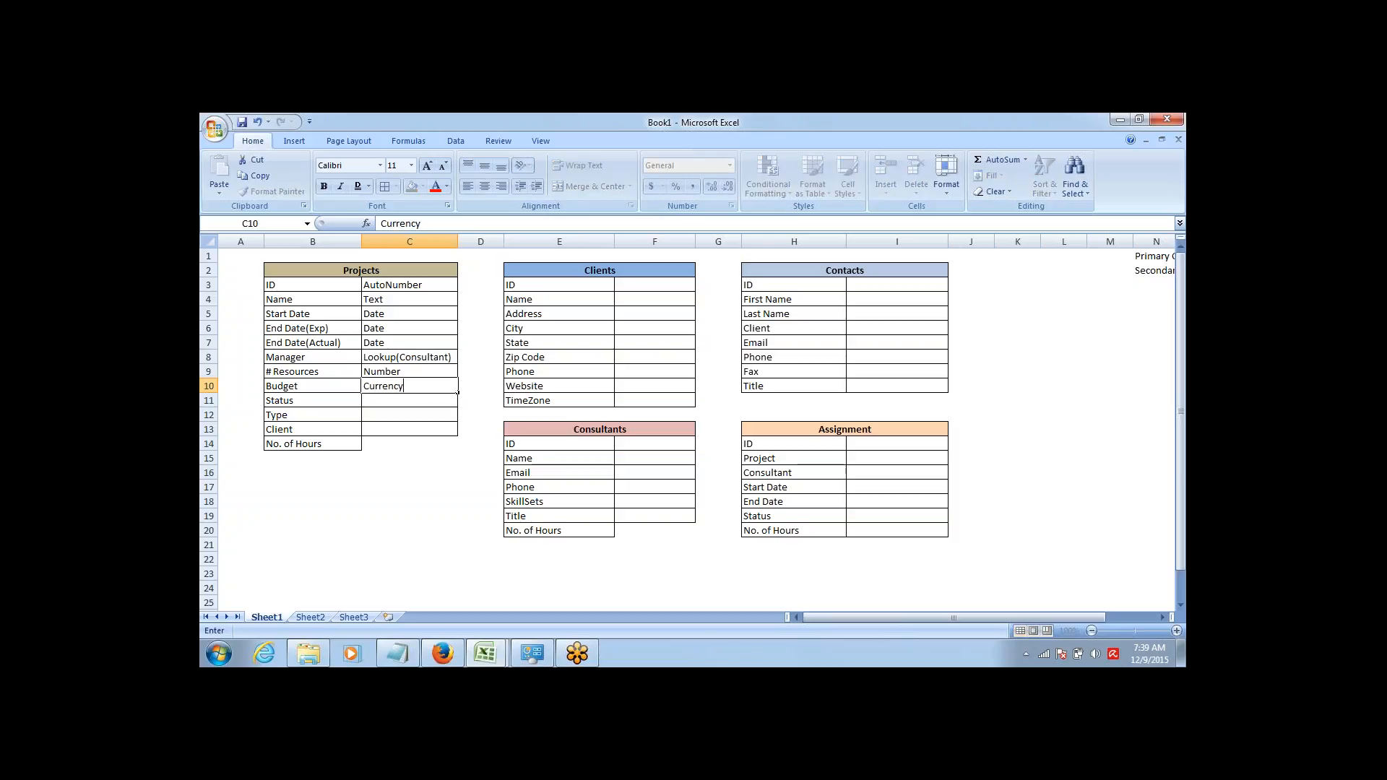
{"action": "key", "text": "Return"}
Enter Picklist as the data type of the Projects table's Status and Type fields.
{"action": "type", "text": "P"}
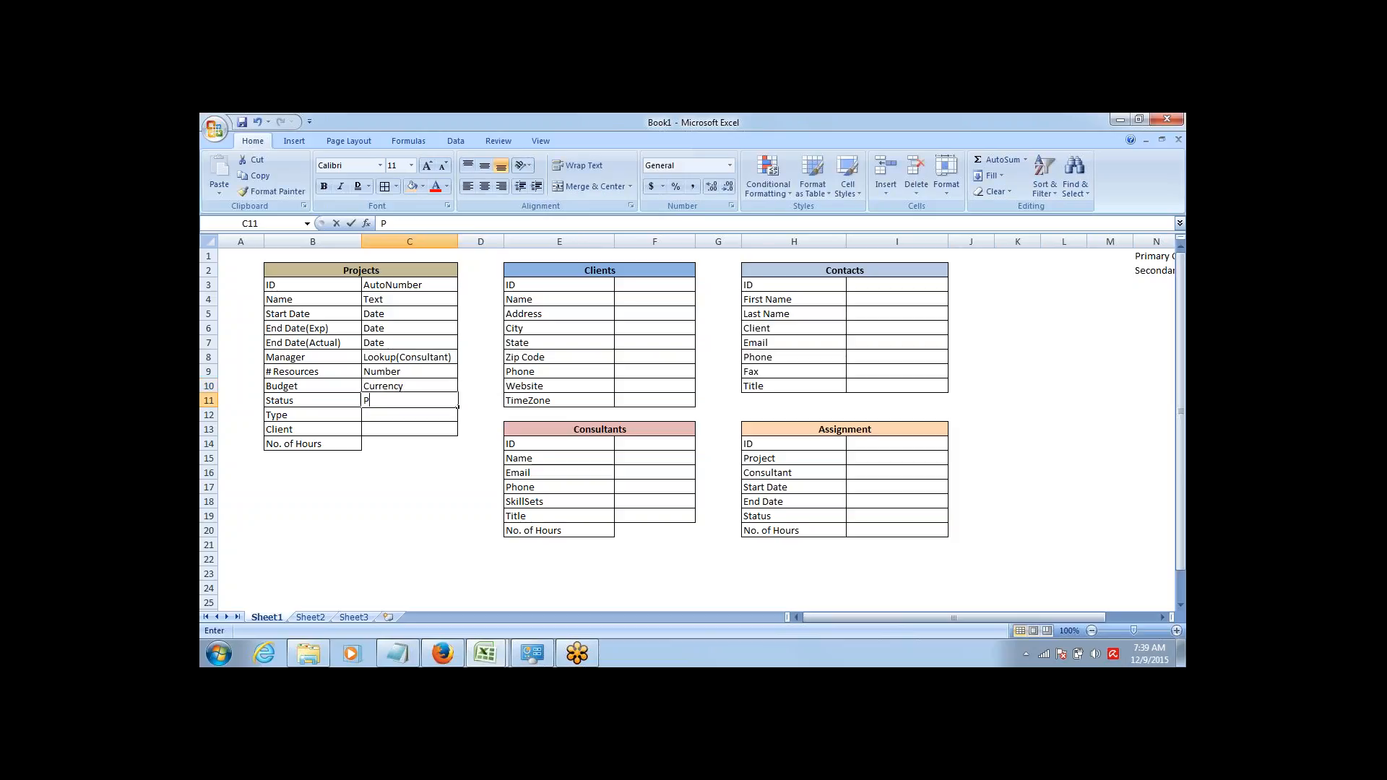
{"action": "type", "text": "icklist"}
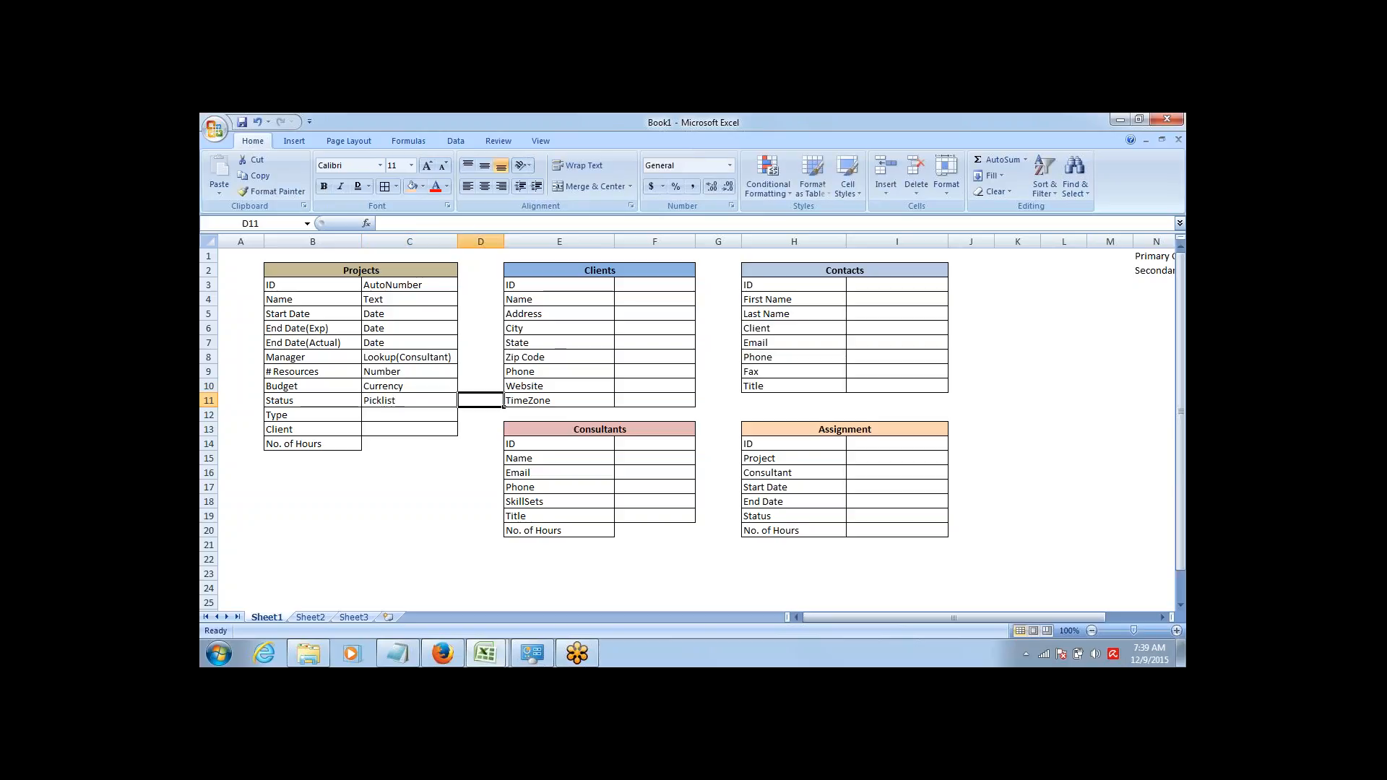
{"action": "key", "text": "Return"}
{"action": "key", "text": "Left"}
{"action": "key", "text": "Right"}
{"action": "type", "text": "Pickli"}
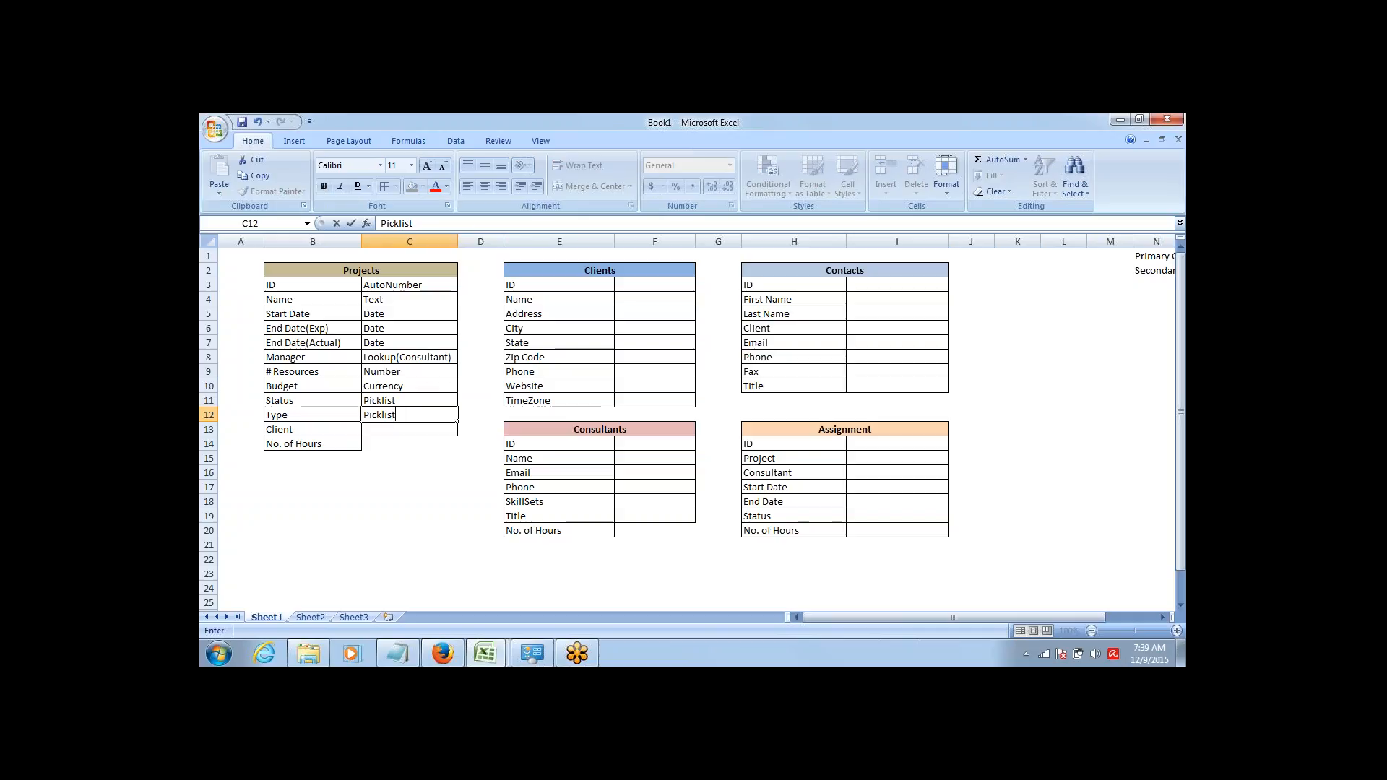
{"action": "key", "text": "Return"}
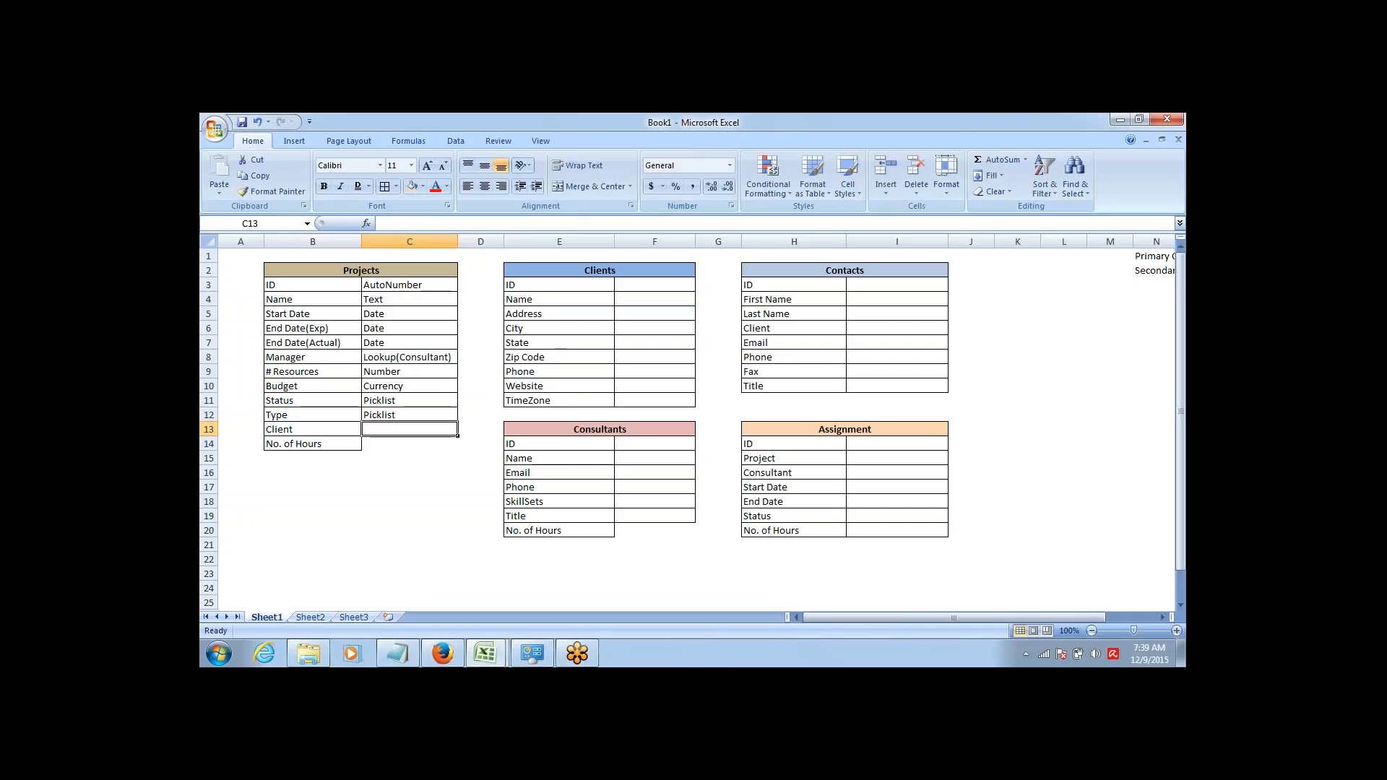
In the Projects table, enter Lookup(Client) as the Client field's data type and NUmber for No. of Hours.
{"action": "type", "text": "Lookup"}
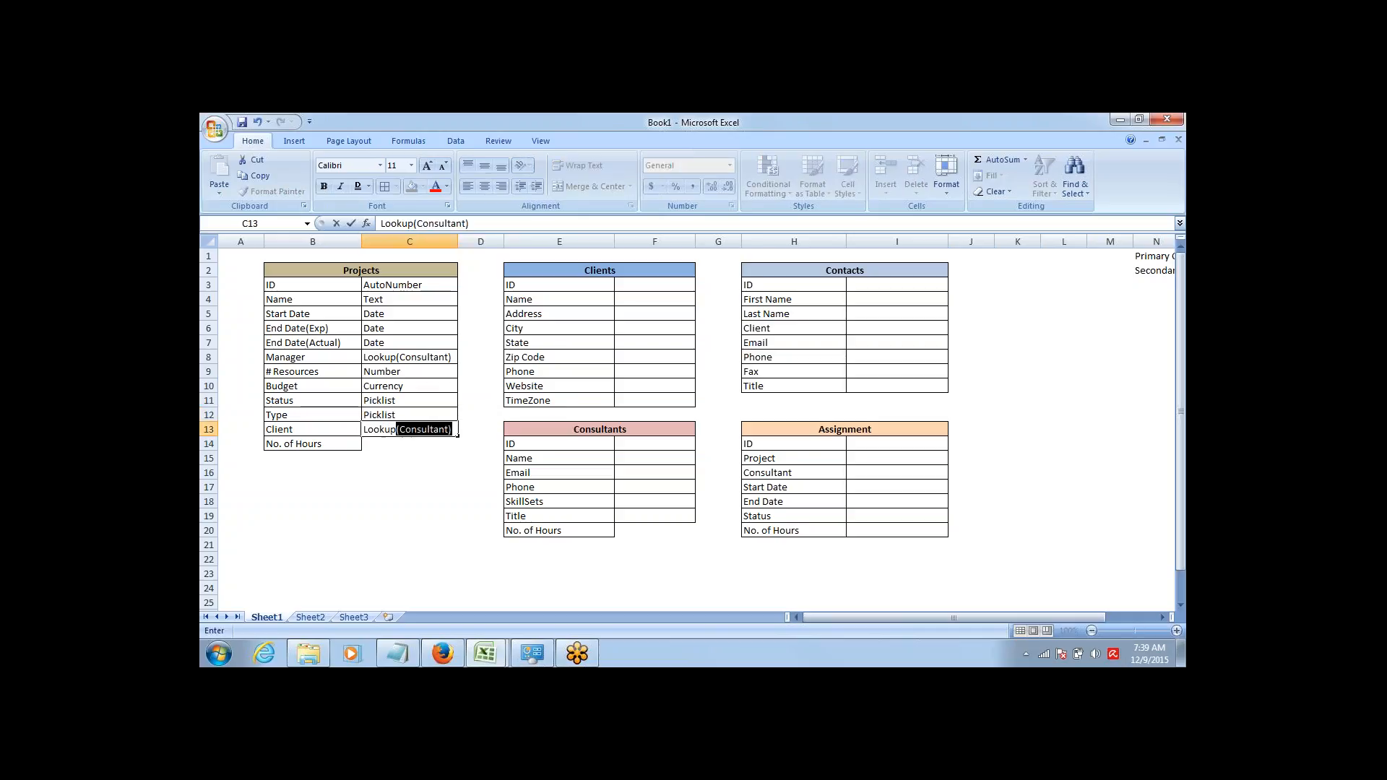
{"action": "type", "text": "(Client)"}
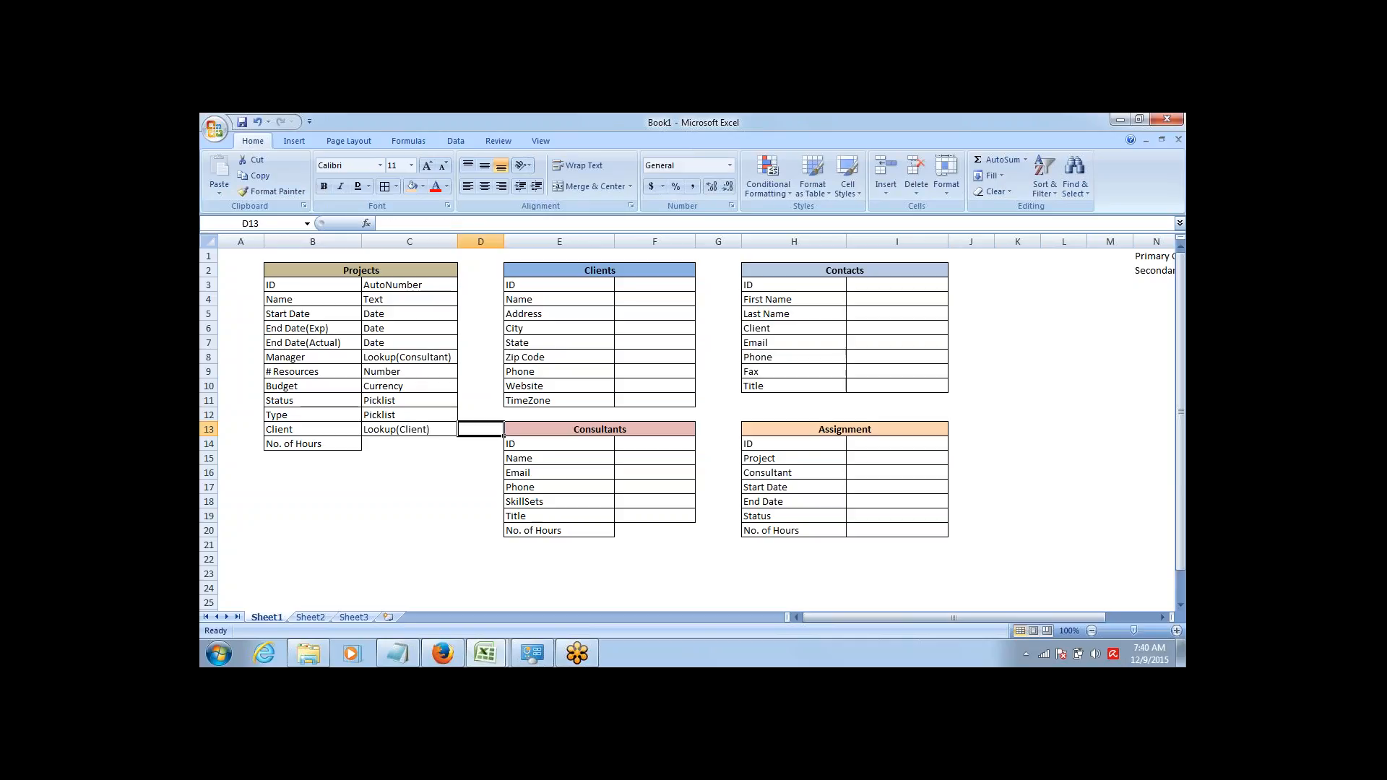
{"action": "key", "text": "Return"}
{"action": "type", "text": "NUmber"}
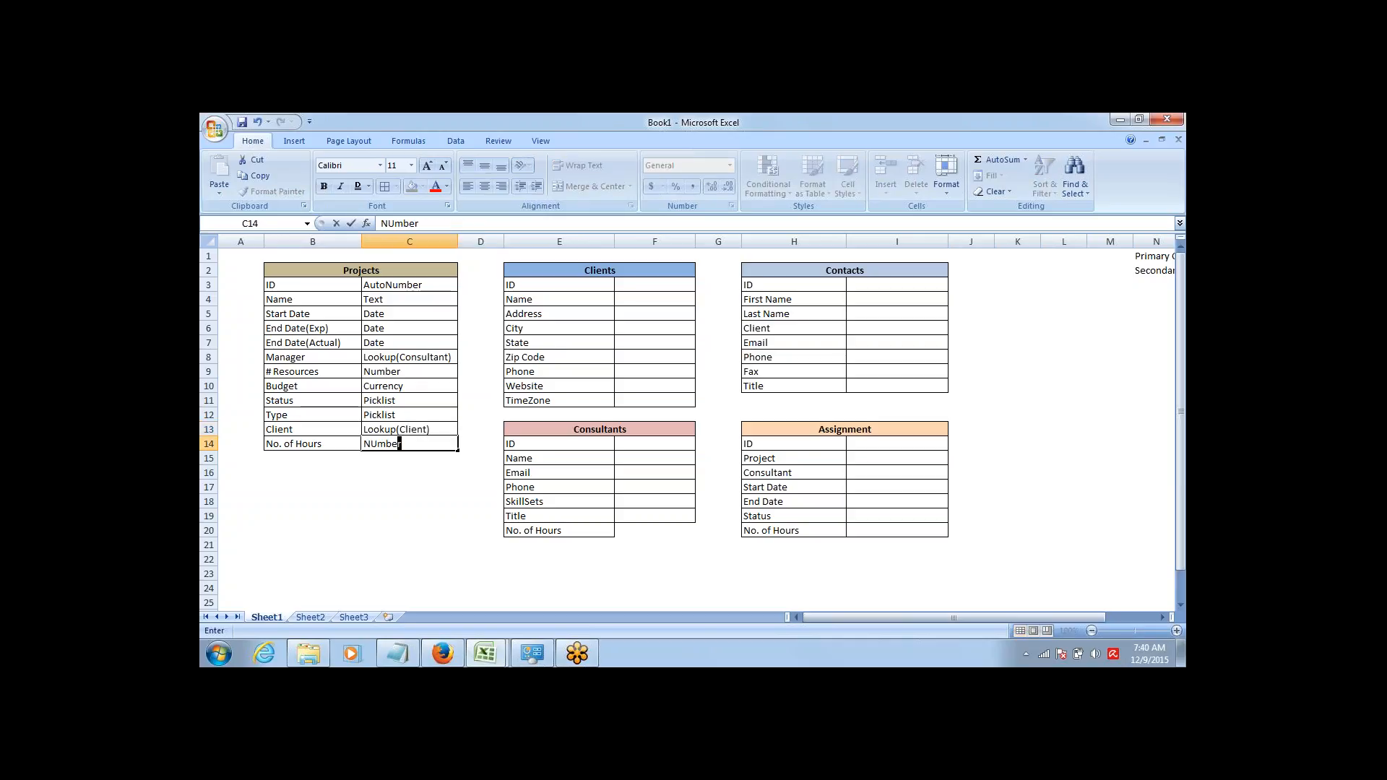
{"action": "key", "text": "Return"}
Copy the AutoNumber and Text types from the Projects table to the ID and Name fields of the Clients table.
{"action": "key", "text": "Up"}
{"action": "key", "text": "ctrl+Up"}
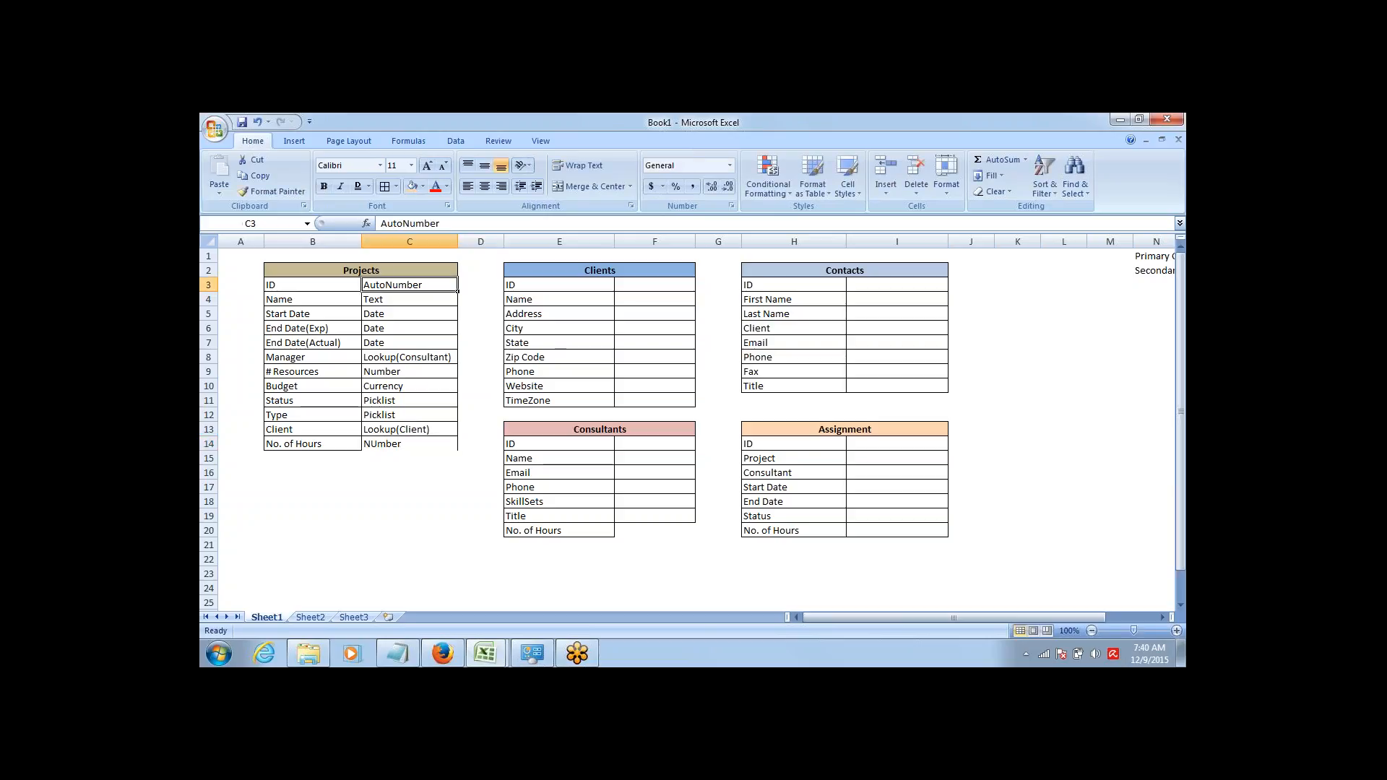
{"action": "key", "text": "Up"}
{"action": "key", "text": "ctrl+shift+Down"}
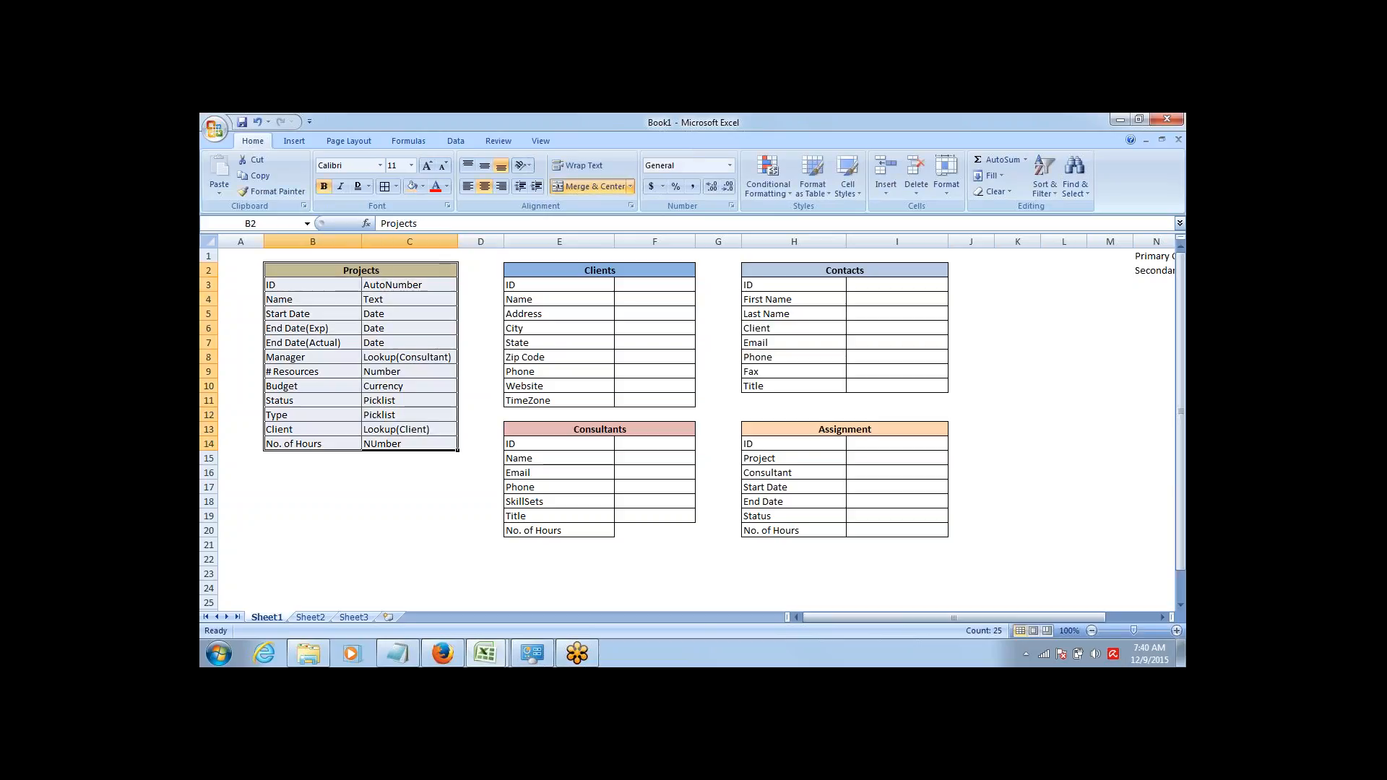
{"action": "key", "text": "Right"}
{"action": "key", "text": "Right"}
{"action": "key", "text": "Right"}
{"action": "key", "text": "Left"}
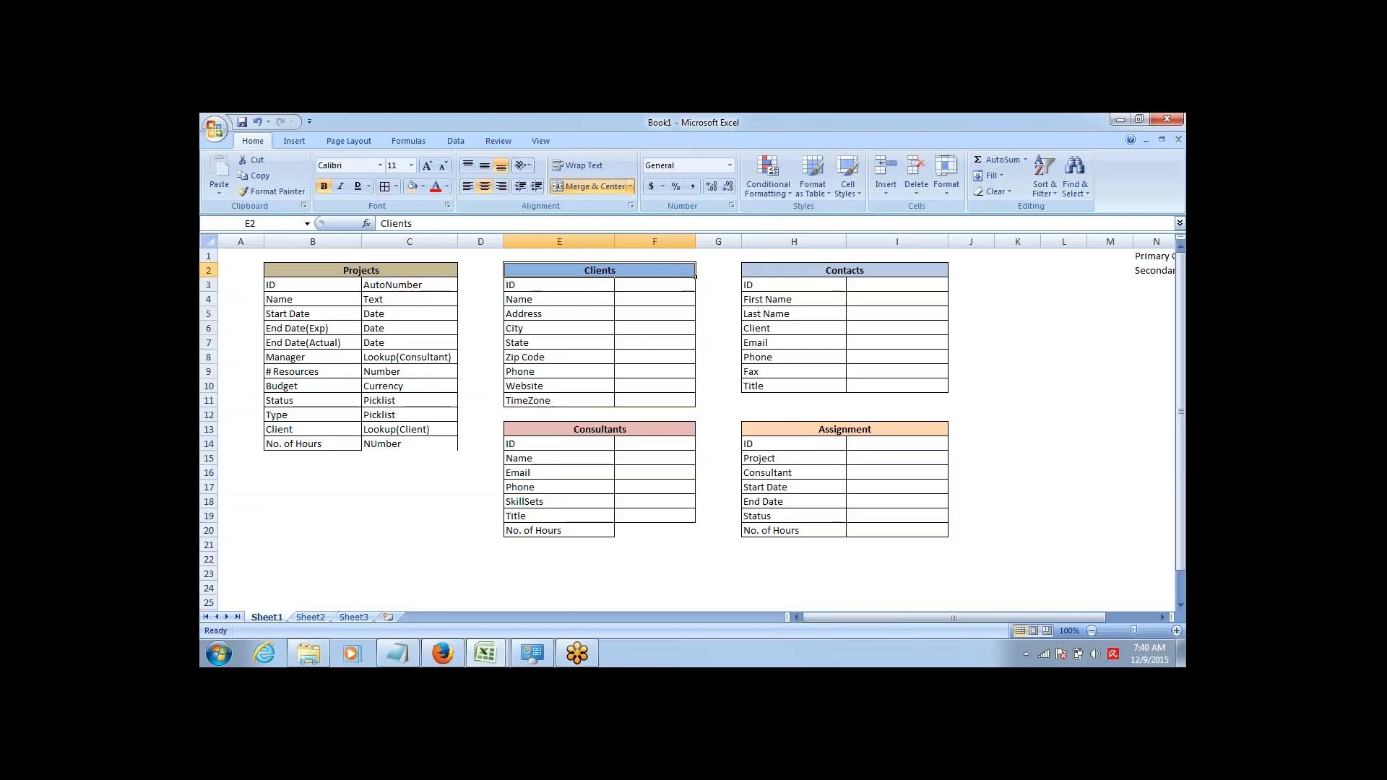
{"action": "key", "text": "Down"}
{"action": "key", "text": "Left"}
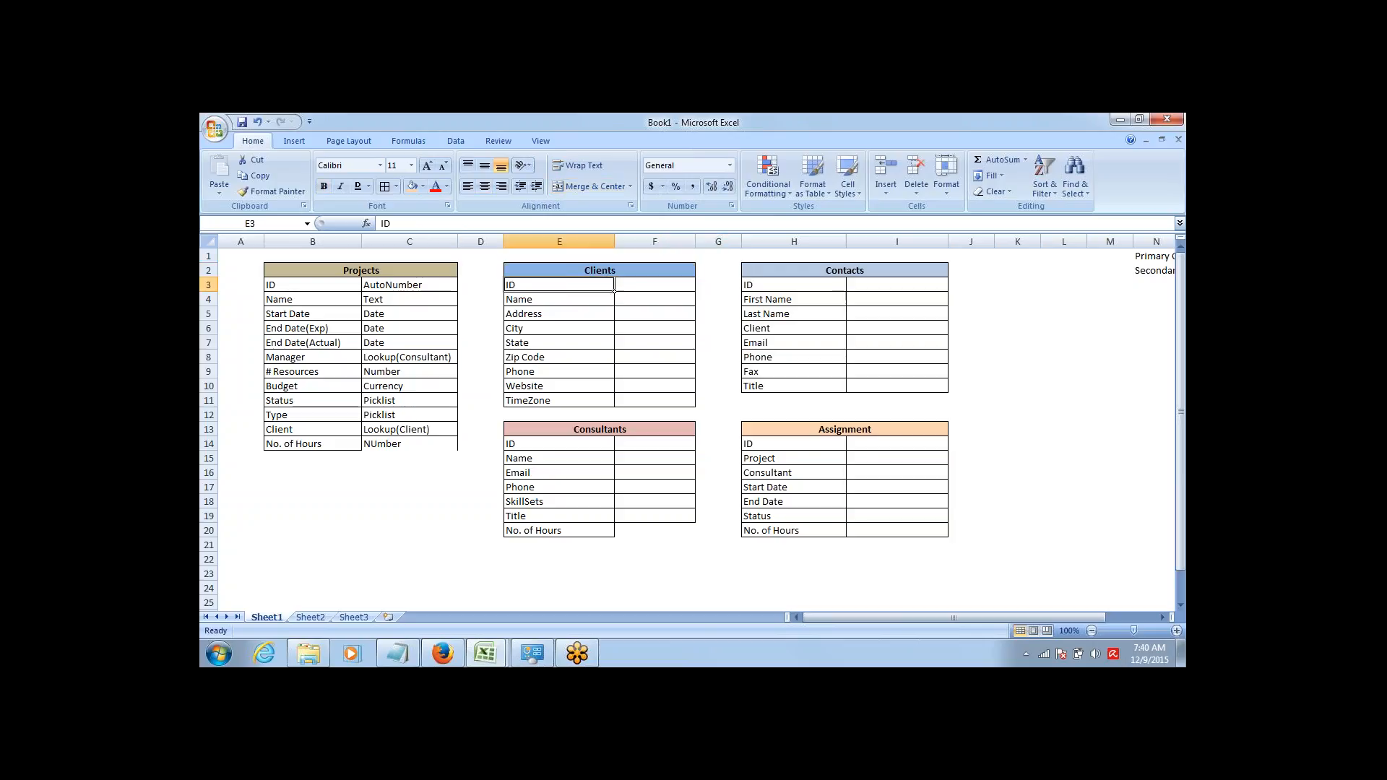
{"action": "key", "text": "Left"}
{"action": "key", "text": "Left"}
{"action": "key", "text": "shift+Down"}
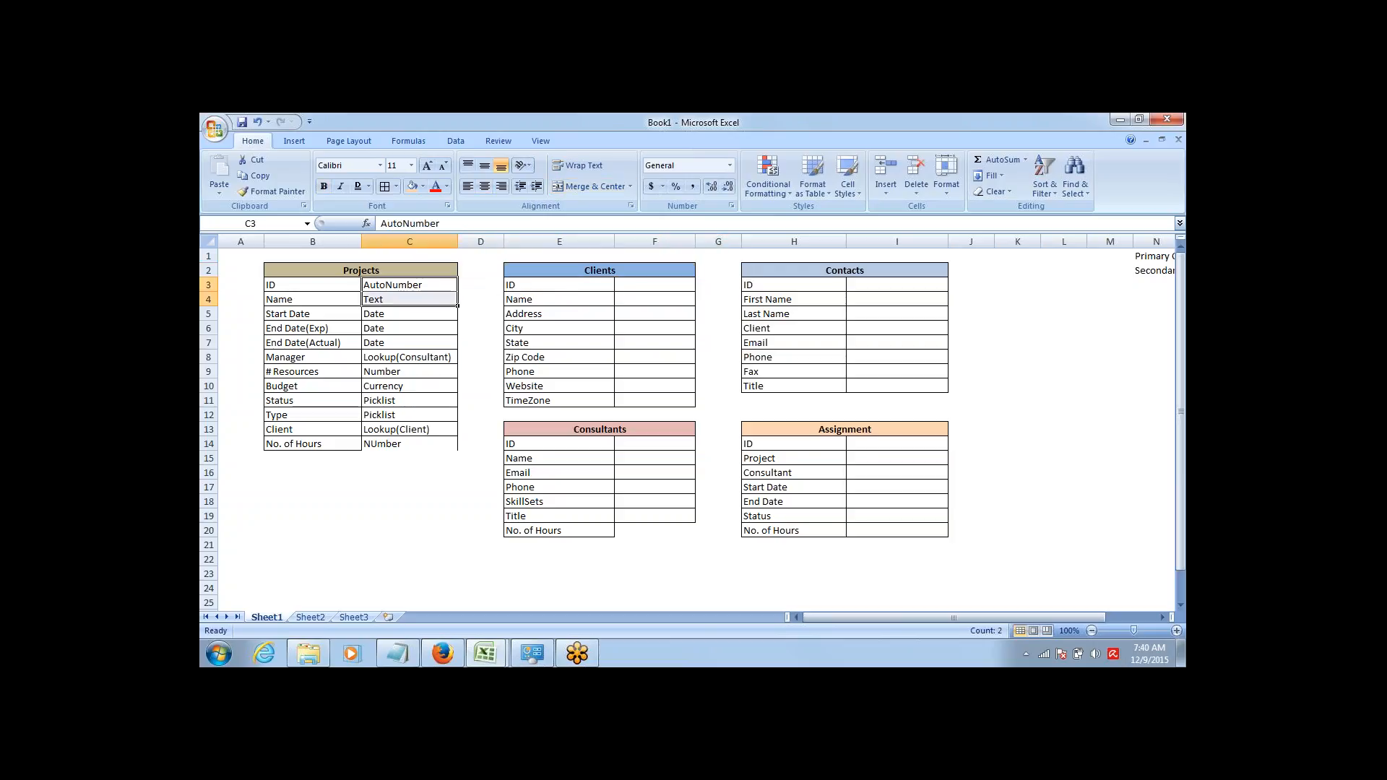
{"action": "key", "text": "ctrl+c"}
{"action": "key", "text": "Right"}
{"action": "key", "text": "Right"}
{"action": "key", "text": "Right"}
{"action": "key", "text": "Return"}
Fill the Text data type down from Name to Address, City, State and Zip Code in the Clients table.
{"action": "key", "text": "Down"}
{"action": "key", "text": "Down"}
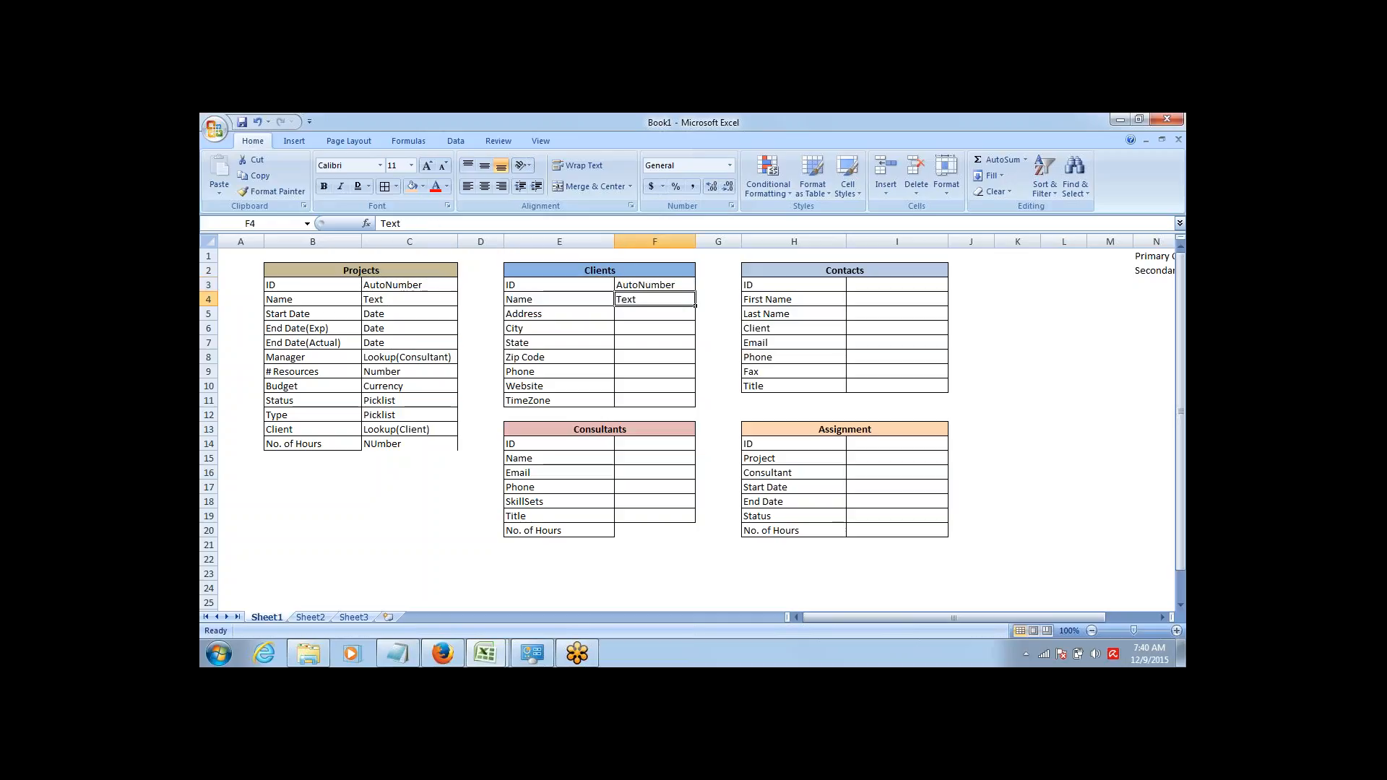
{"action": "key", "text": "shift+Up"}
{"action": "key", "text": "ctrl+d"}
{"action": "key", "text": "Down"}
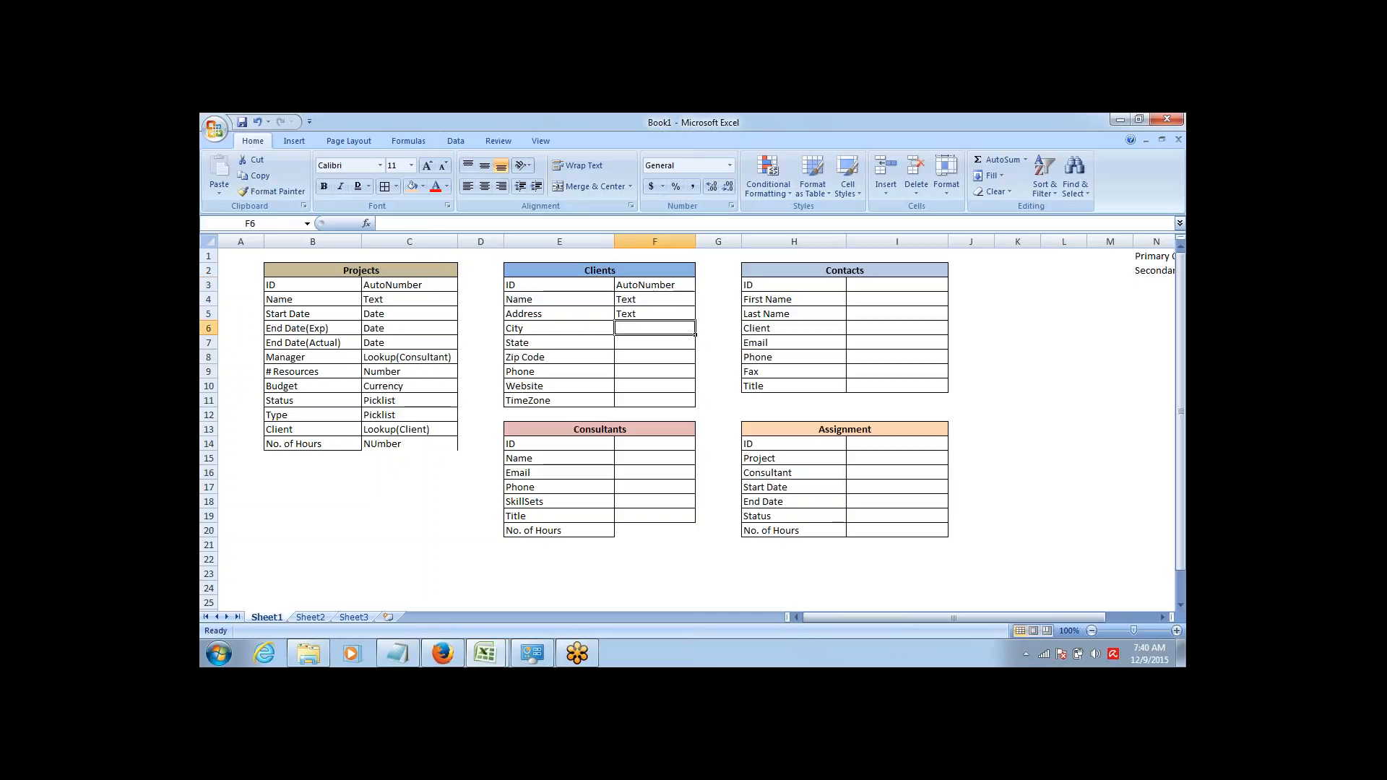
{"action": "key", "text": "shift+Up"}
{"action": "key", "text": "ctrl+d"}
{"action": "key", "text": "Down"}
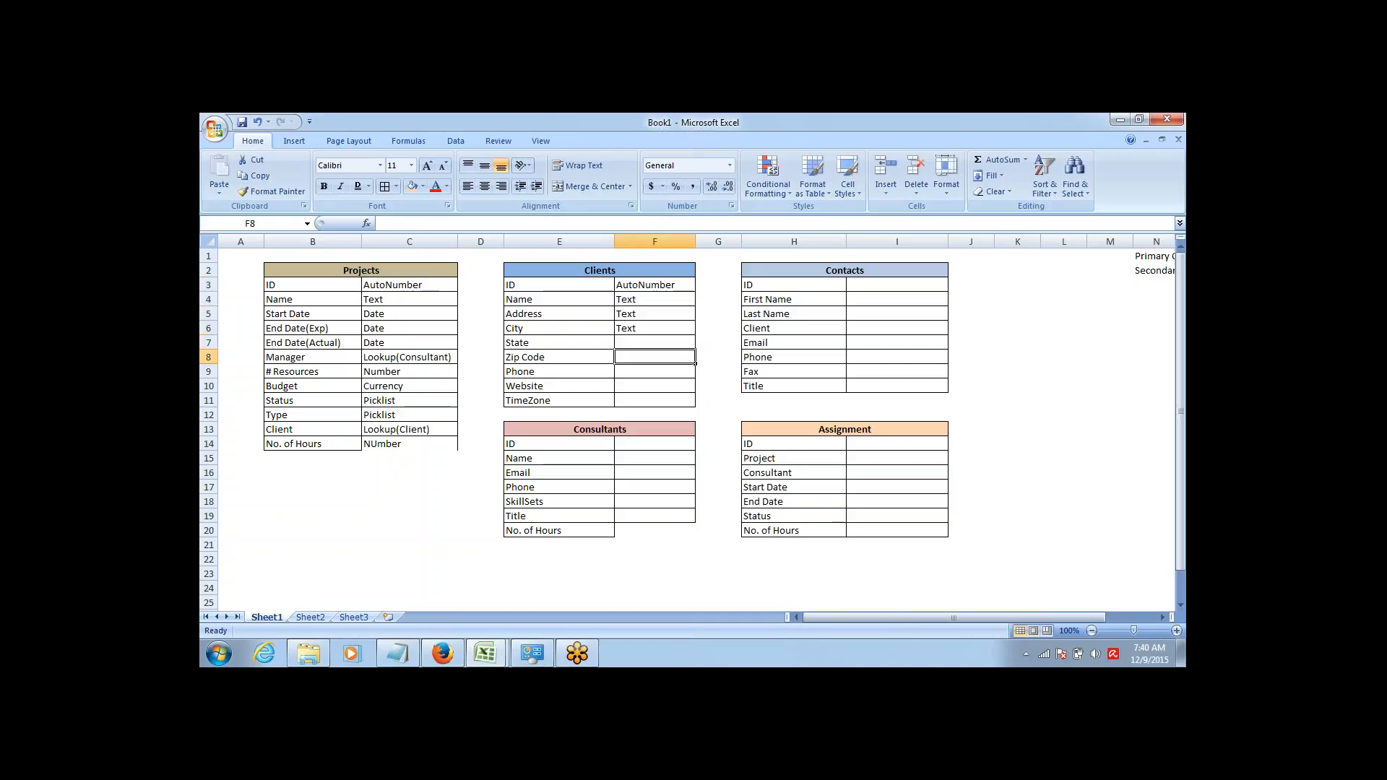
{"action": "key", "text": "shift+Up"}
{"action": "key", "text": "ctrl+d"}
{"action": "key", "text": "Down"}
{"action": "key", "text": "shift+Up"}
{"action": "key", "text": "ctrl+d"}
{"action": "key", "text": "Down"}
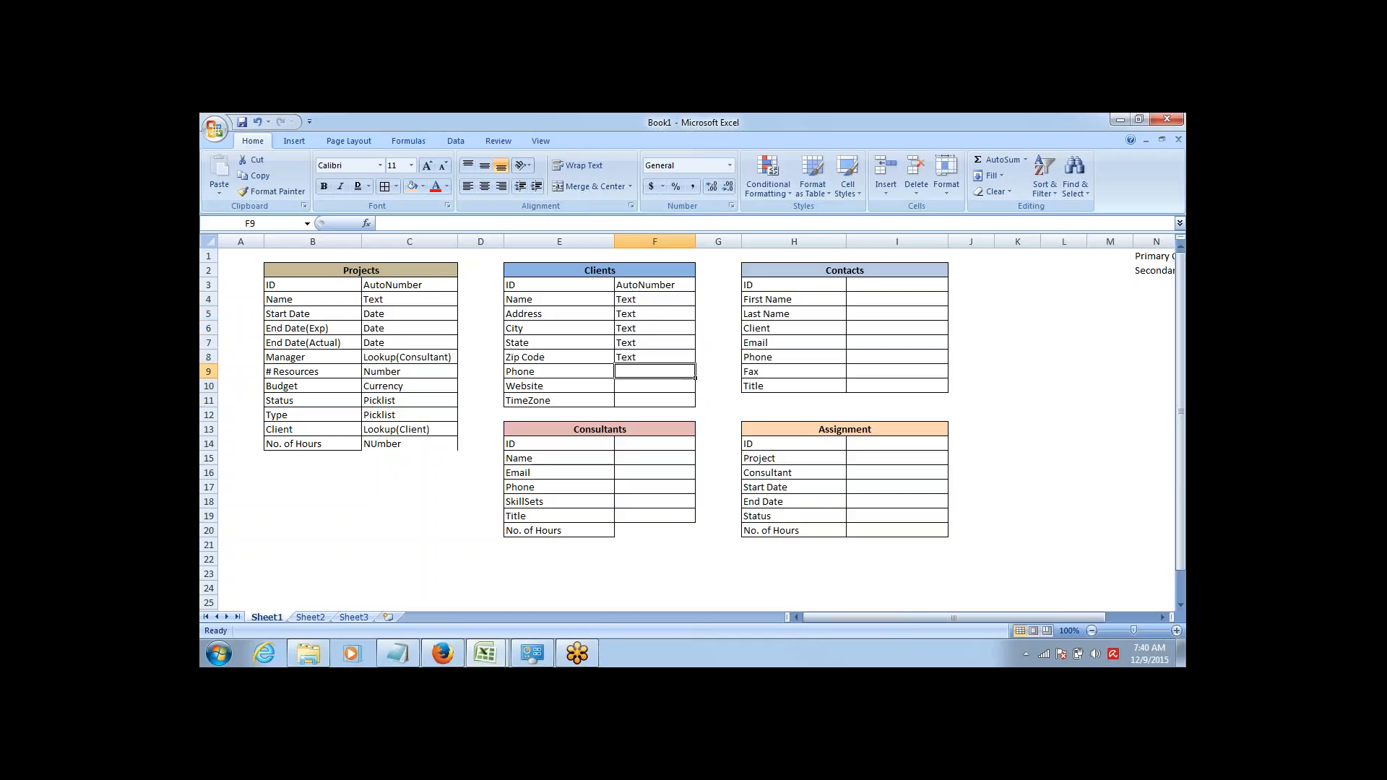
In the Clients table, enter Phone as the data type of Phone, URL for Website and Text for TimeZone.
{"action": "type", "text": "Phone"}
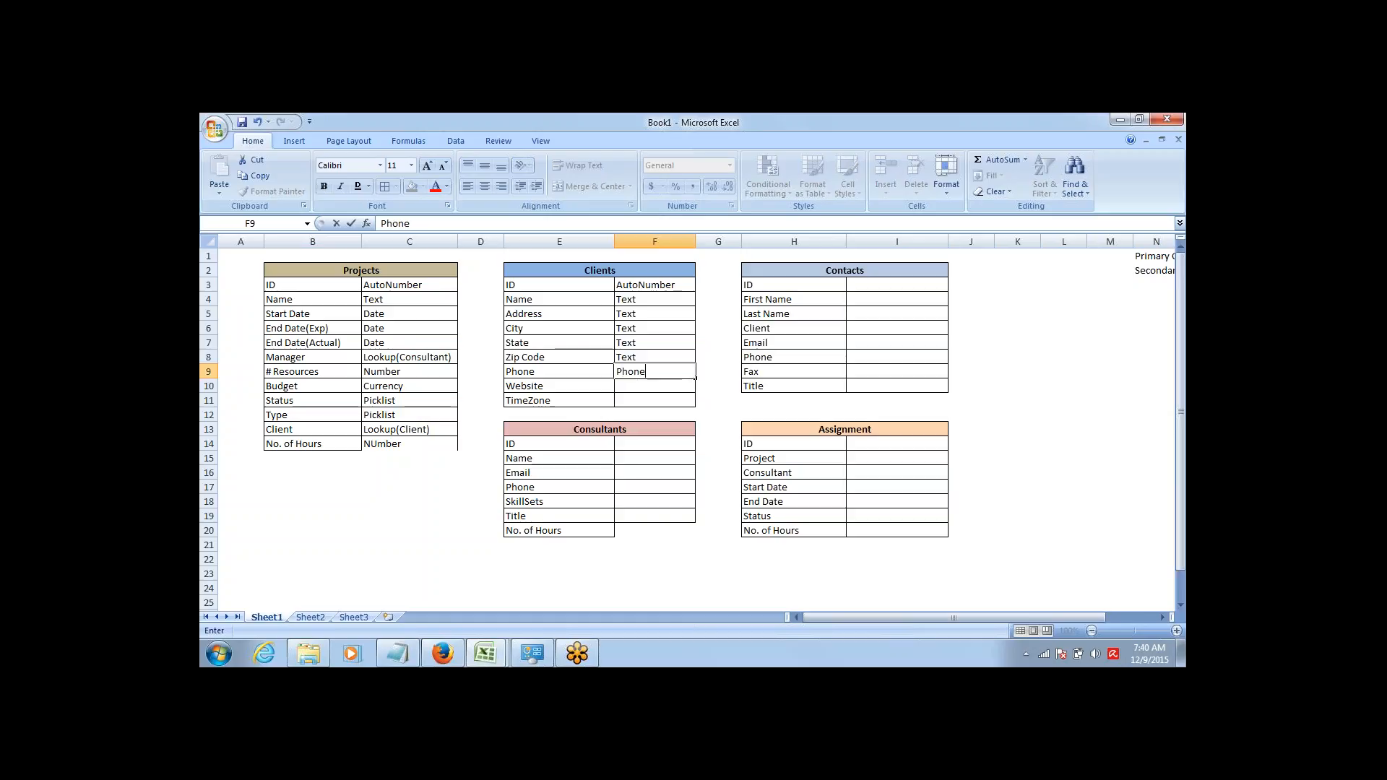
{"action": "key", "text": "Return"}
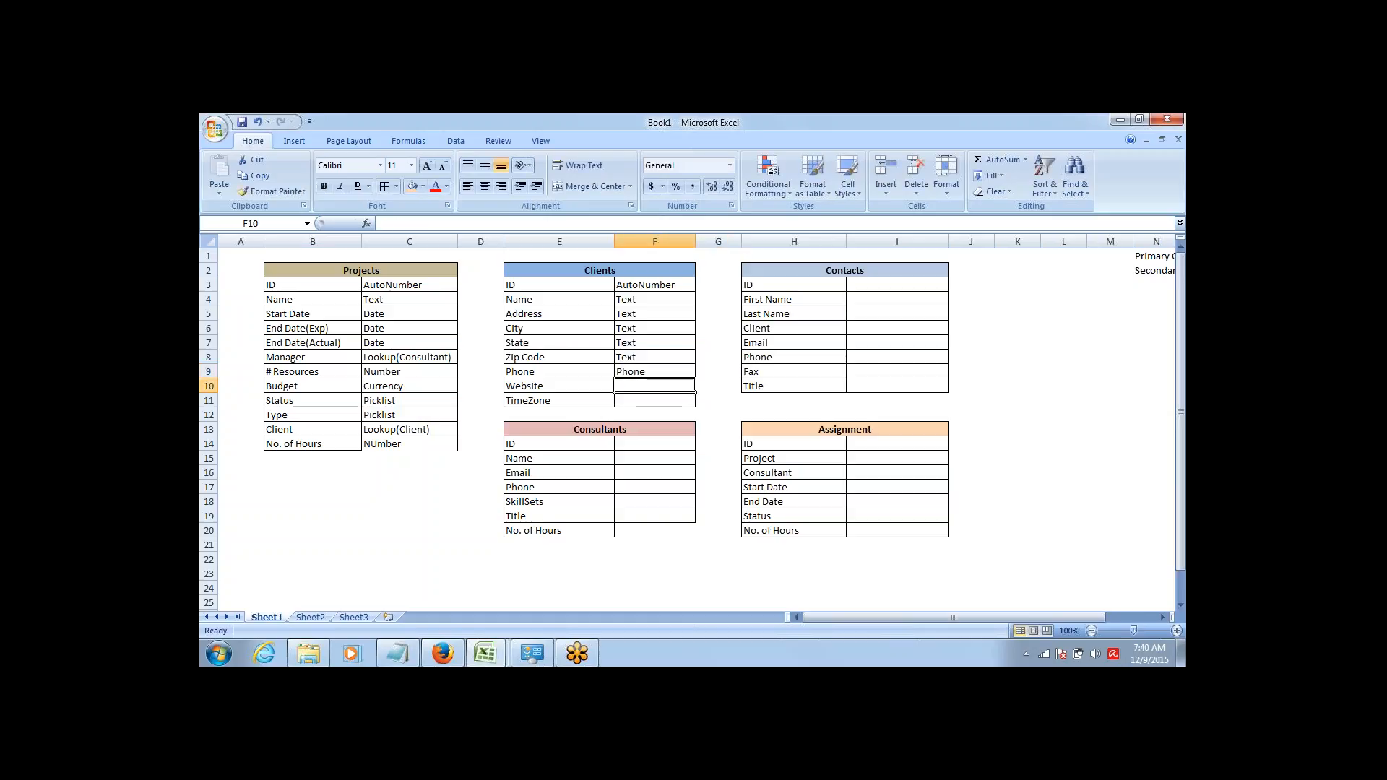
{"action": "type", "text": "U"}
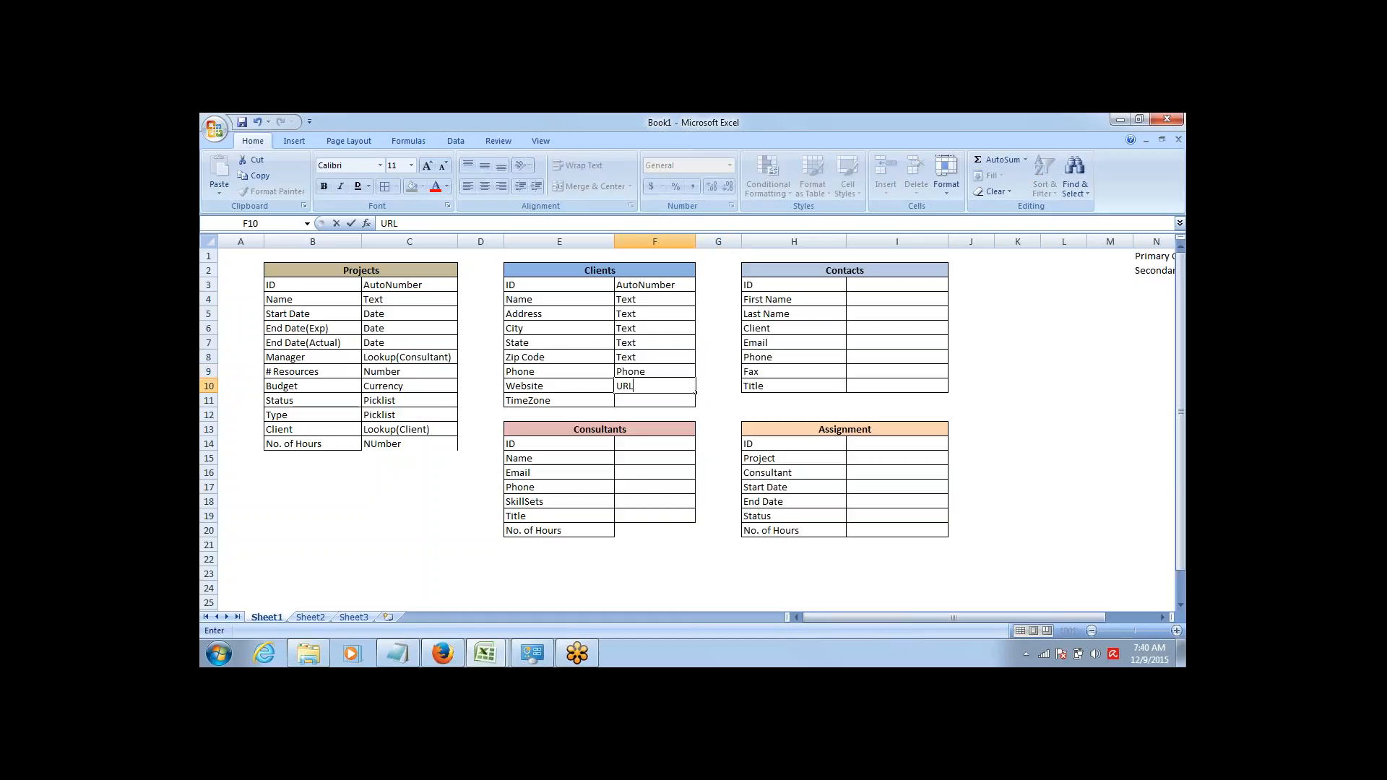
{"action": "type", "text": "RL"}
{"action": "key", "text": "Return"}
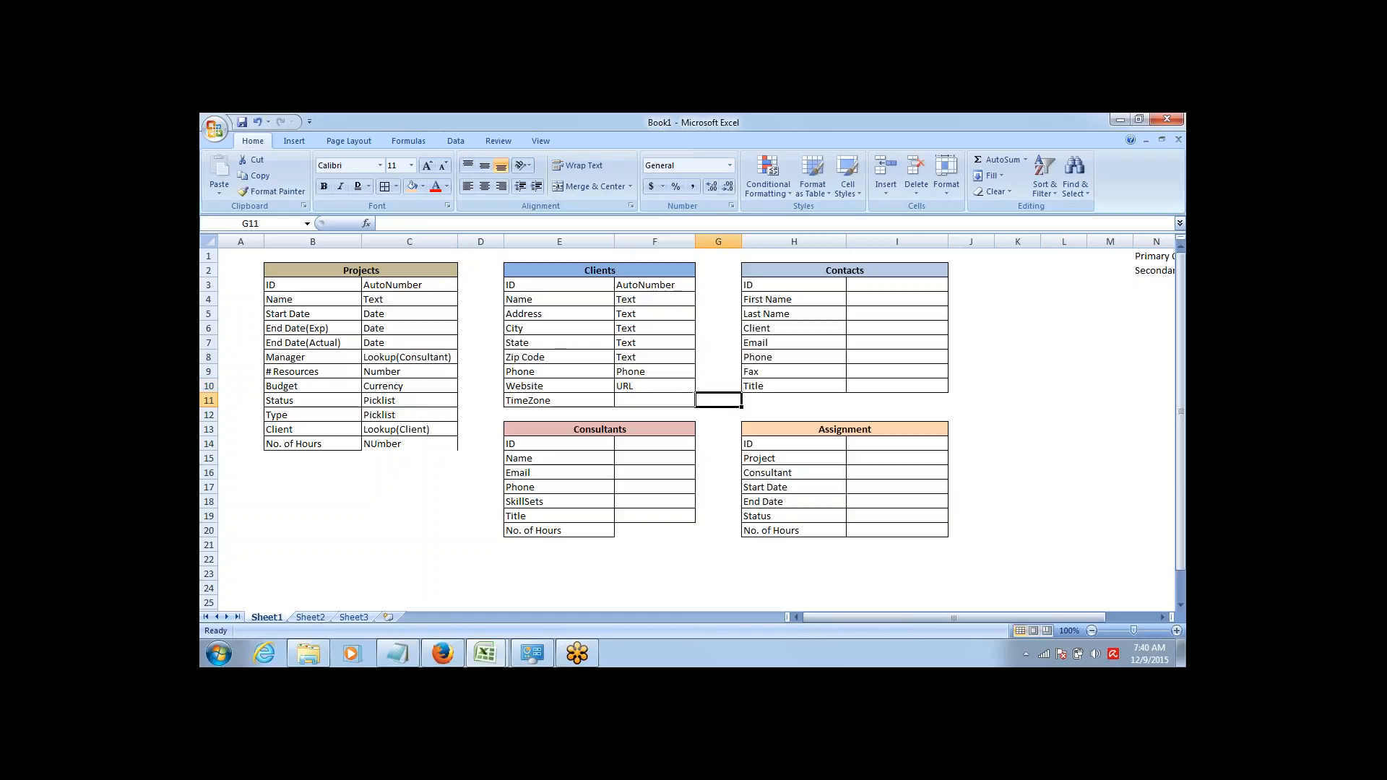
{"action": "type", "text": "Text"}
{"action": "key", "text": "Right"}
Copy the AutoNumber and Text types from the Clients table to the ID and First Name fields of the Contacts table.
{"action": "key", "text": "Left"}
{"action": "key", "text": "Left"}
{"action": "key", "text": "Down"}
{"action": "key", "text": "Down"}
{"action": "key", "text": "Down"}
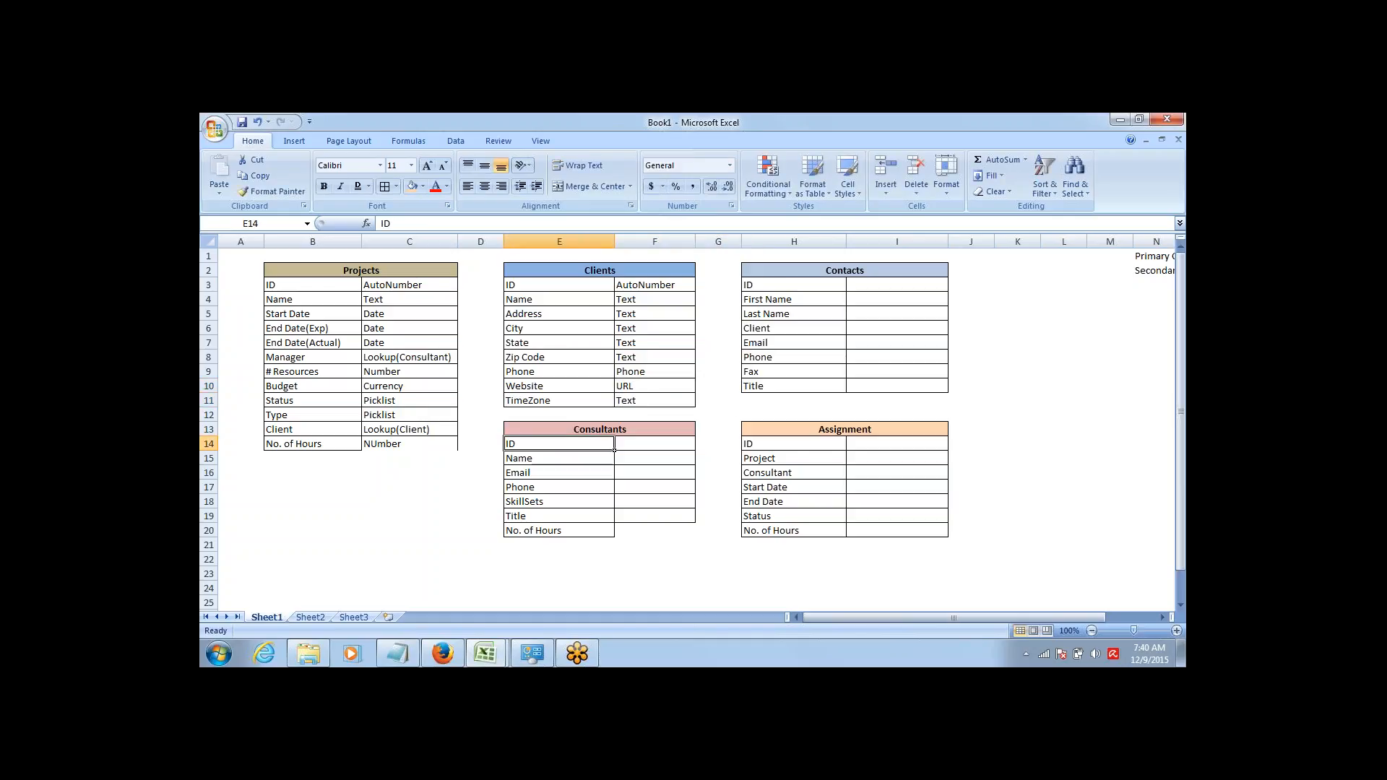
{"action": "key", "text": "Right"}
{"action": "key", "text": "Up"}
{"action": "key", "text": "Up"}
{"action": "key", "text": "Up"}
{"action": "key", "text": "Up"}
{"action": "key", "text": "Up"}
{"action": "key", "text": "Up"}
{"action": "key", "text": "Up"}
{"action": "key", "text": "Up"}
{"action": "key", "text": "Up"}
{"action": "key", "text": "Up"}
{"action": "key", "text": "Up"}
{"action": "key", "text": "Up"}
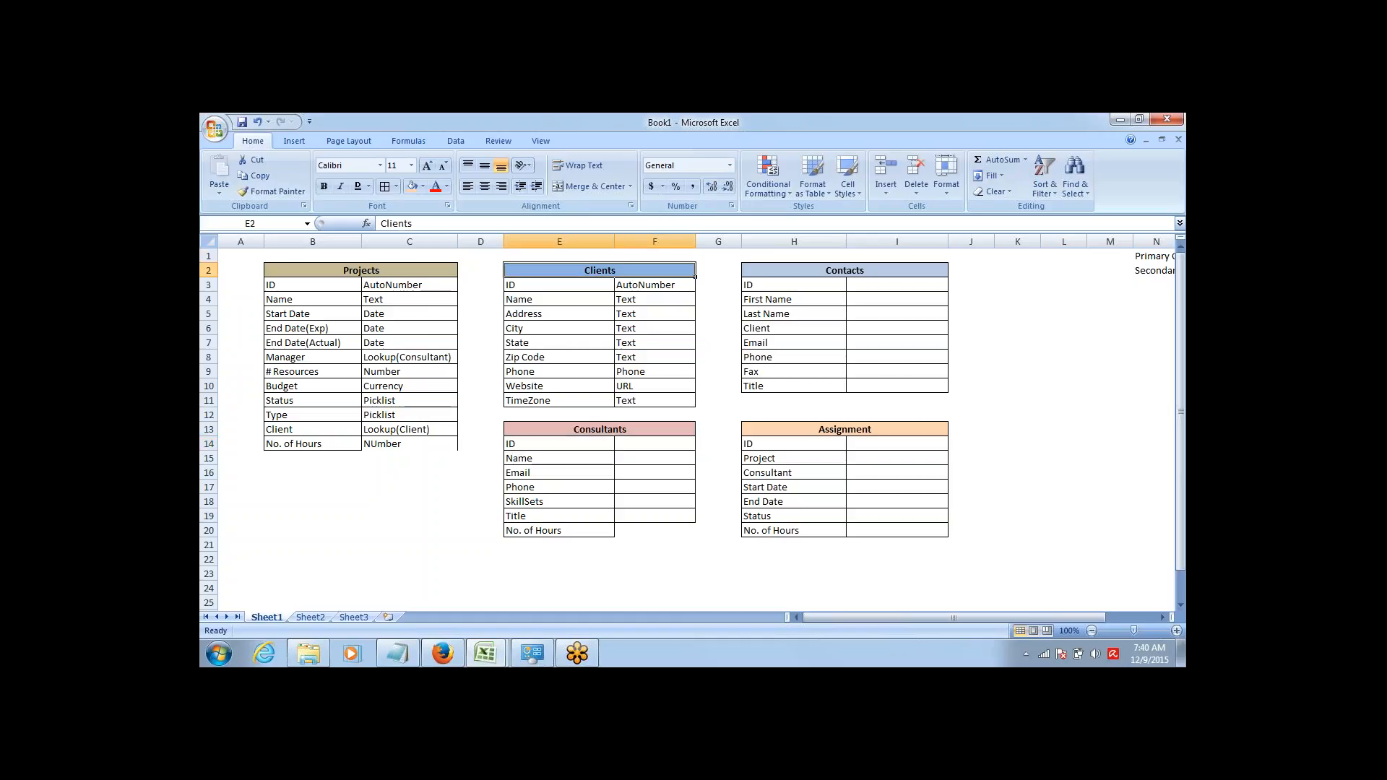
{"action": "key", "text": "Down"}
{"action": "key", "text": "shift+Down"}
{"action": "key", "text": "ctrl+c"}
{"action": "key", "text": "Right"}
{"action": "key", "text": "Right"}
{"action": "key", "text": "Right"}
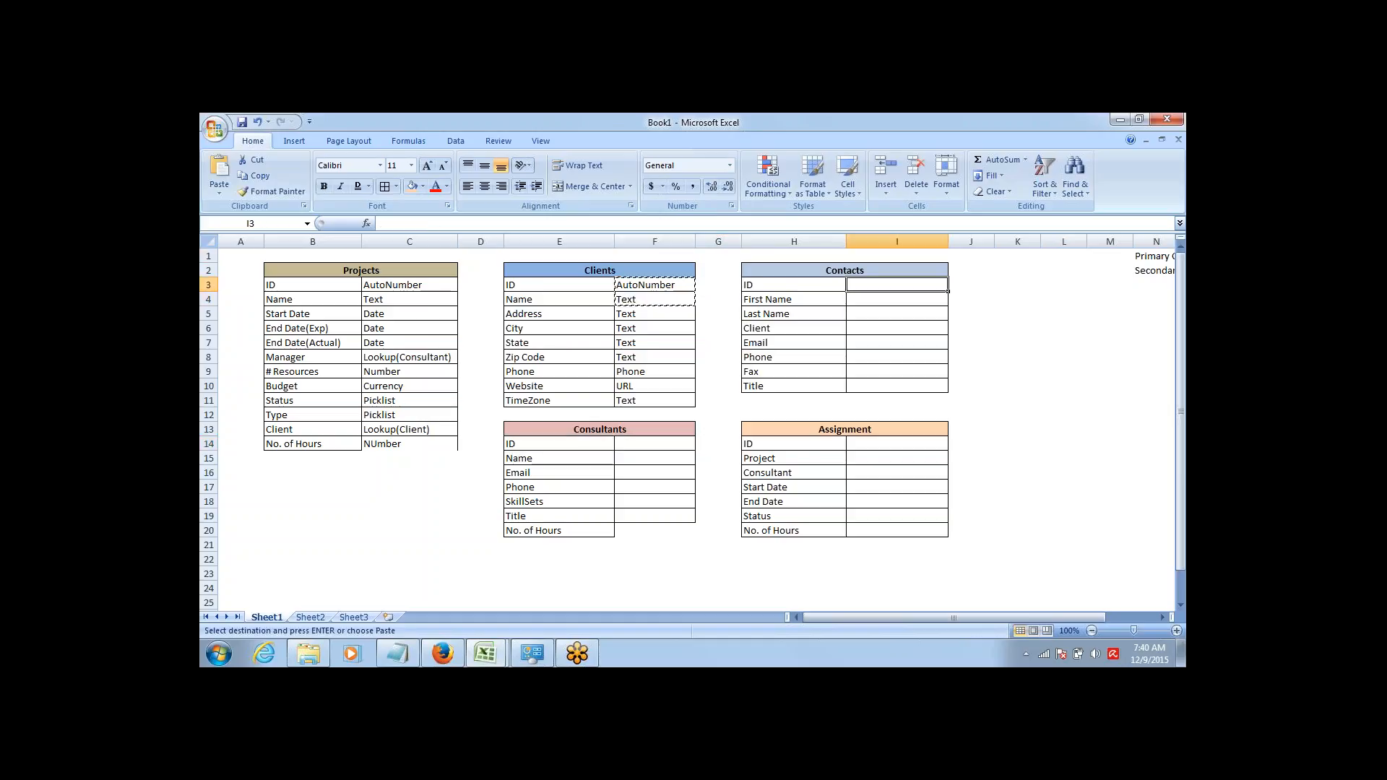
{"action": "key", "text": "Return"}
Fill the Text data type down from First Name to Last Name in the Contacts table.
{"action": "key", "text": "Down"}
{"action": "key", "text": "Down"}
{"action": "key", "text": "shift+Up"}
{"action": "key", "text": "ctrl+d"}
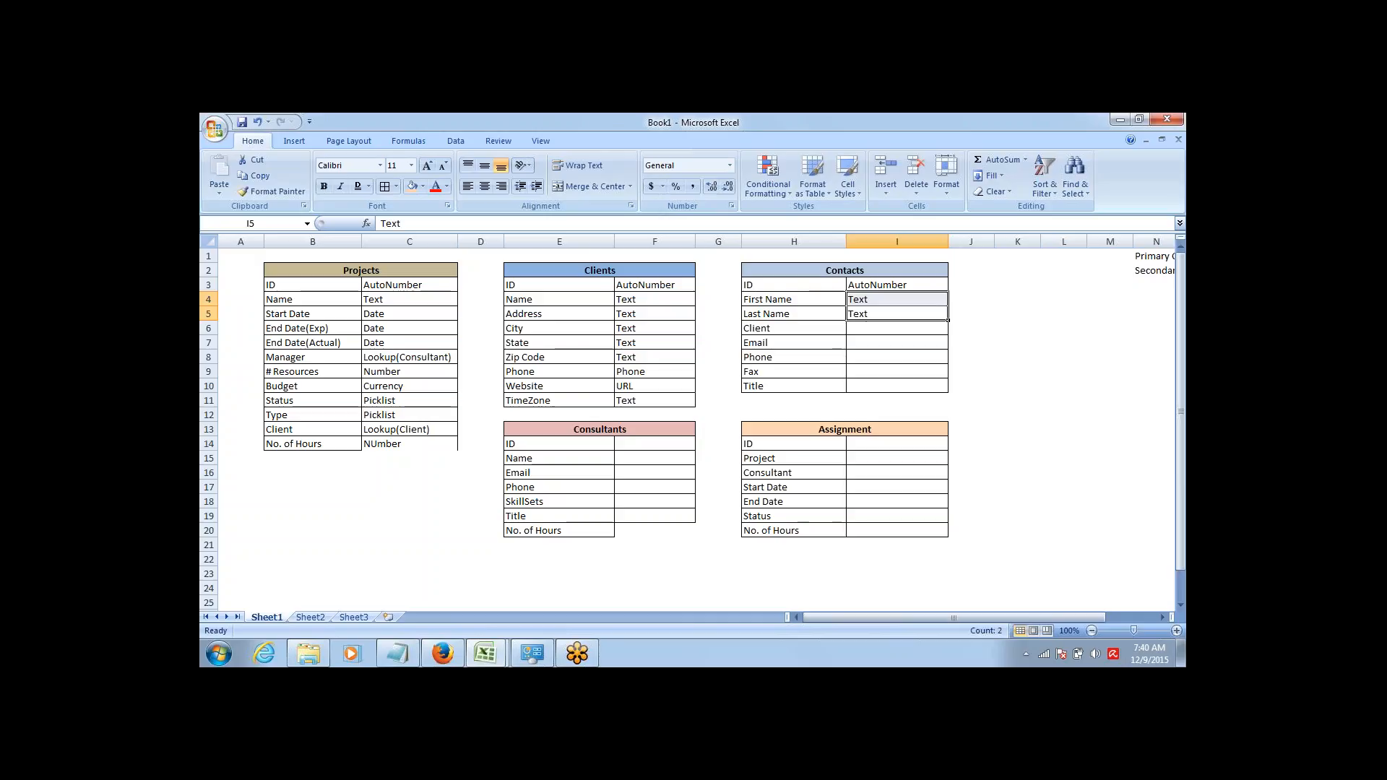
Copy the Lookup(Client) type from the Projects table's Client field to the Client field of the Contacts table.
{"action": "key", "text": "Down"}
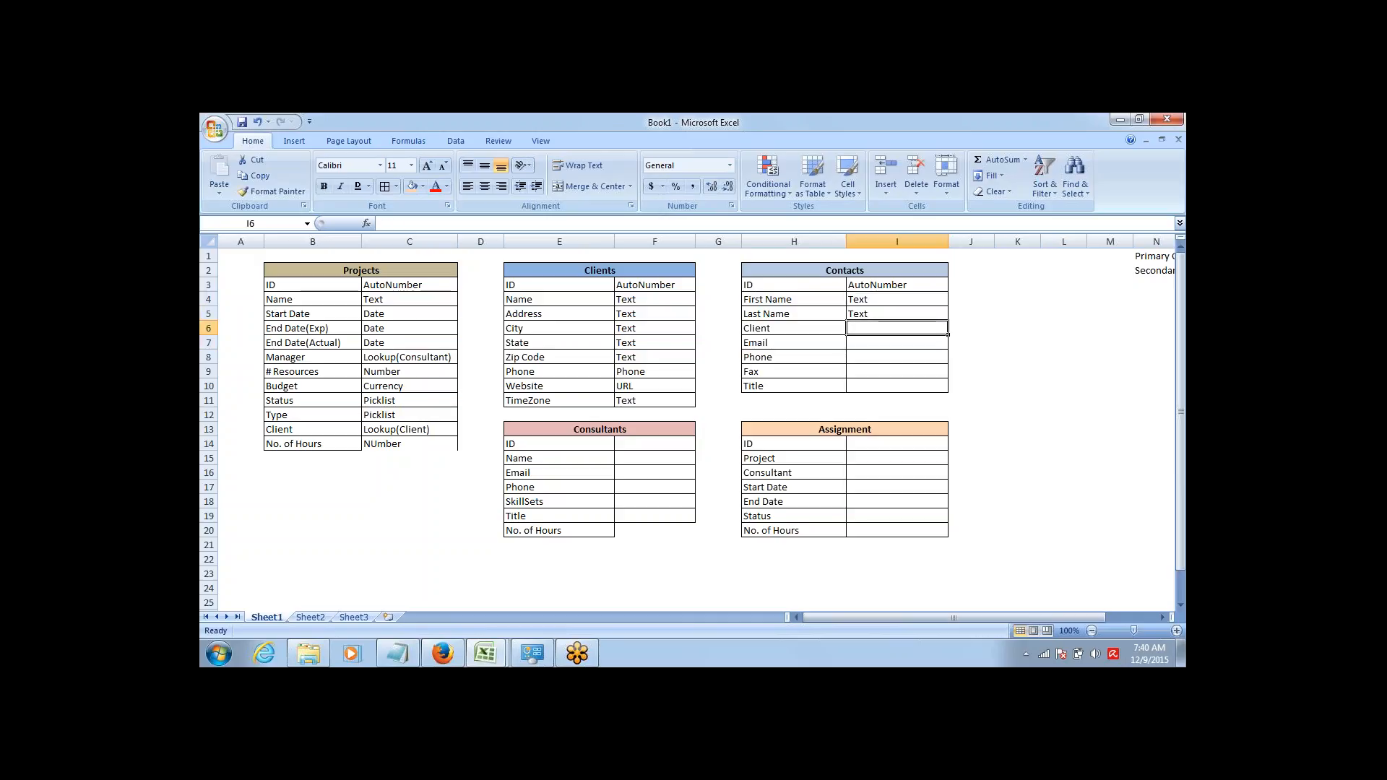
{"action": "key", "text": "Left"}
{"action": "key", "text": "Left"}
{"action": "key", "text": "Left"}
{"action": "key", "text": "Left"}
{"action": "key", "text": "Left"}
{"action": "key", "text": "Left"}
{"action": "key", "text": "Left"}
{"action": "key", "text": "Left"}
{"action": "key", "text": "Down"}
{"action": "key", "text": "Right"}
{"action": "key", "text": "Down"}
{"action": "key", "text": "Down"}
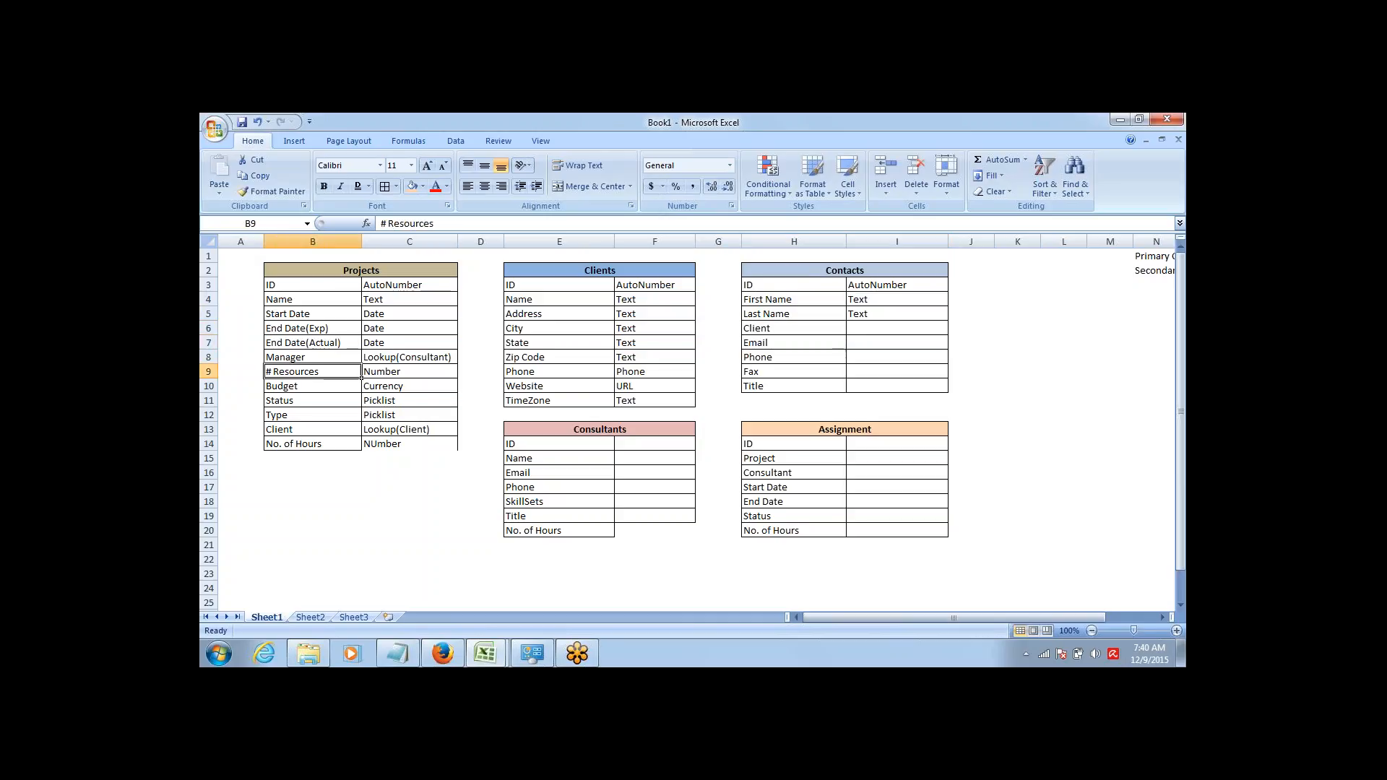
{"action": "key", "text": "Down"}
{"action": "key", "text": "Down"}
{"action": "key", "text": "Down"}
{"action": "key", "text": "Down"}
{"action": "key", "text": "Right"}
{"action": "key", "text": "ctrl+c"}
{"action": "key", "text": "Right"}
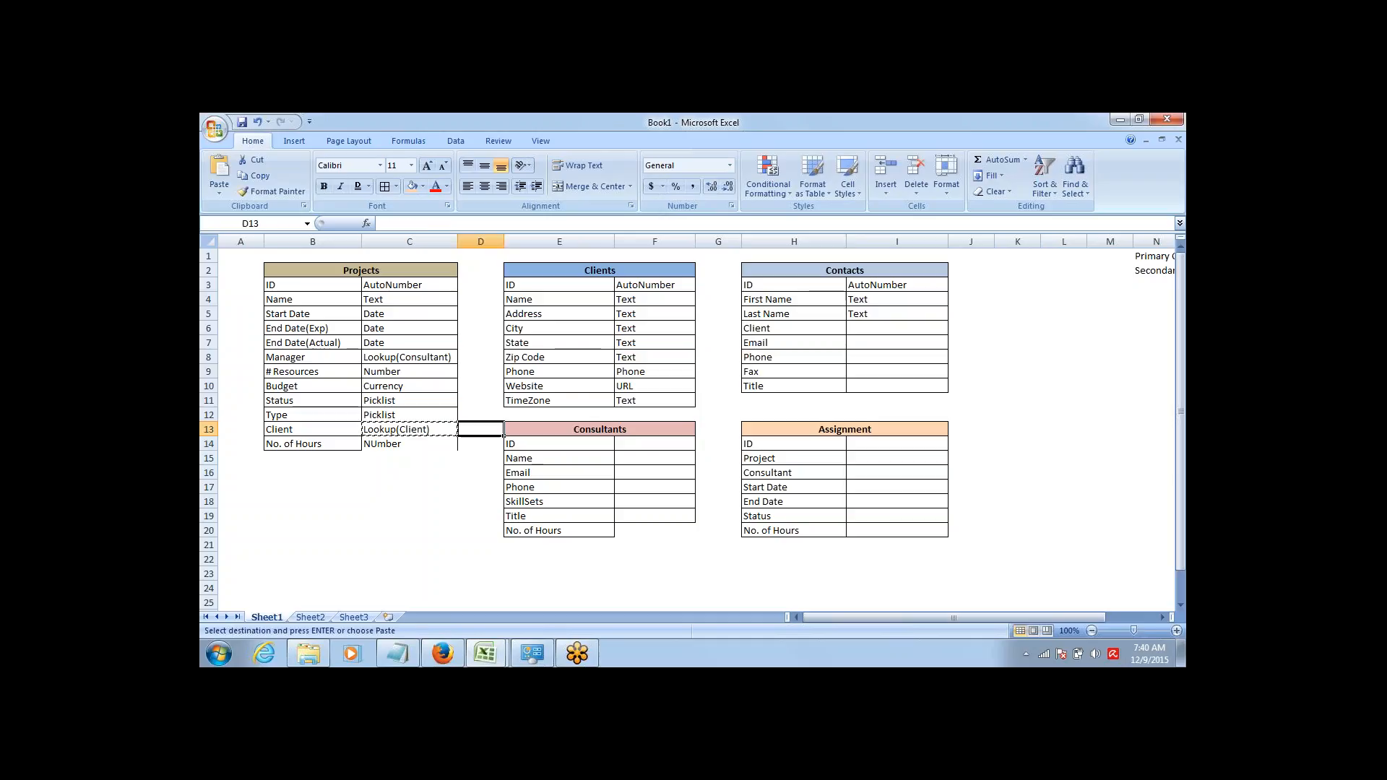
{"action": "key", "text": "Right"}
{"action": "key", "text": "Right"}
{"action": "key", "text": "Right"}
{"action": "key", "text": "Right"}
{"action": "key", "text": "Left"}
{"action": "key", "text": "Up"}
{"action": "key", "text": "Up"}
{"action": "key", "text": "Up"}
{"action": "key", "text": "Up"}
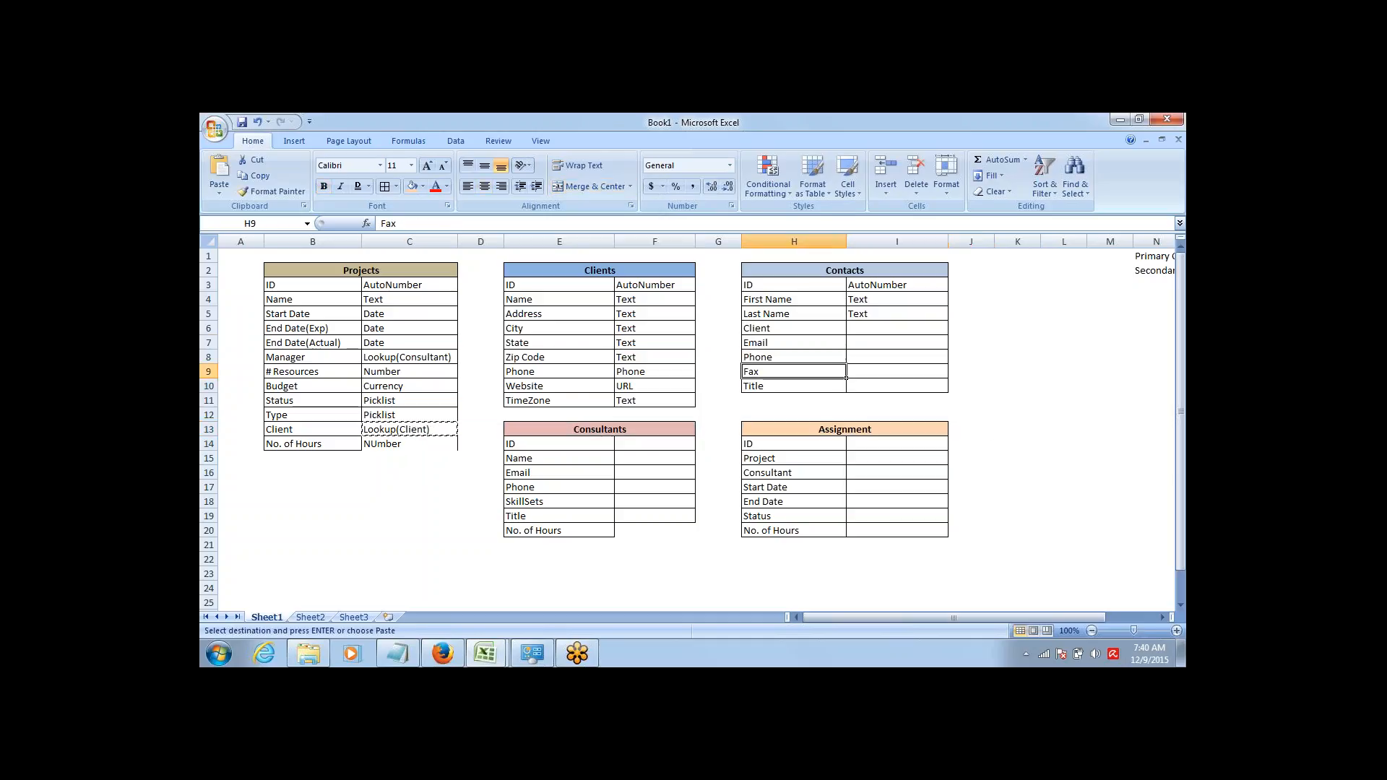
{"action": "key", "text": "Up"}
{"action": "key", "text": "Up"}
{"action": "key", "text": "Up"}
{"action": "key", "text": "Right"}
{"action": "key", "text": "Return"}
In the Contacts table, enter Email as the data type of Email and Phone as the data type of Phone.
{"action": "key", "text": "Left"}
{"action": "key", "text": "Down"}
{"action": "key", "text": "Right"}
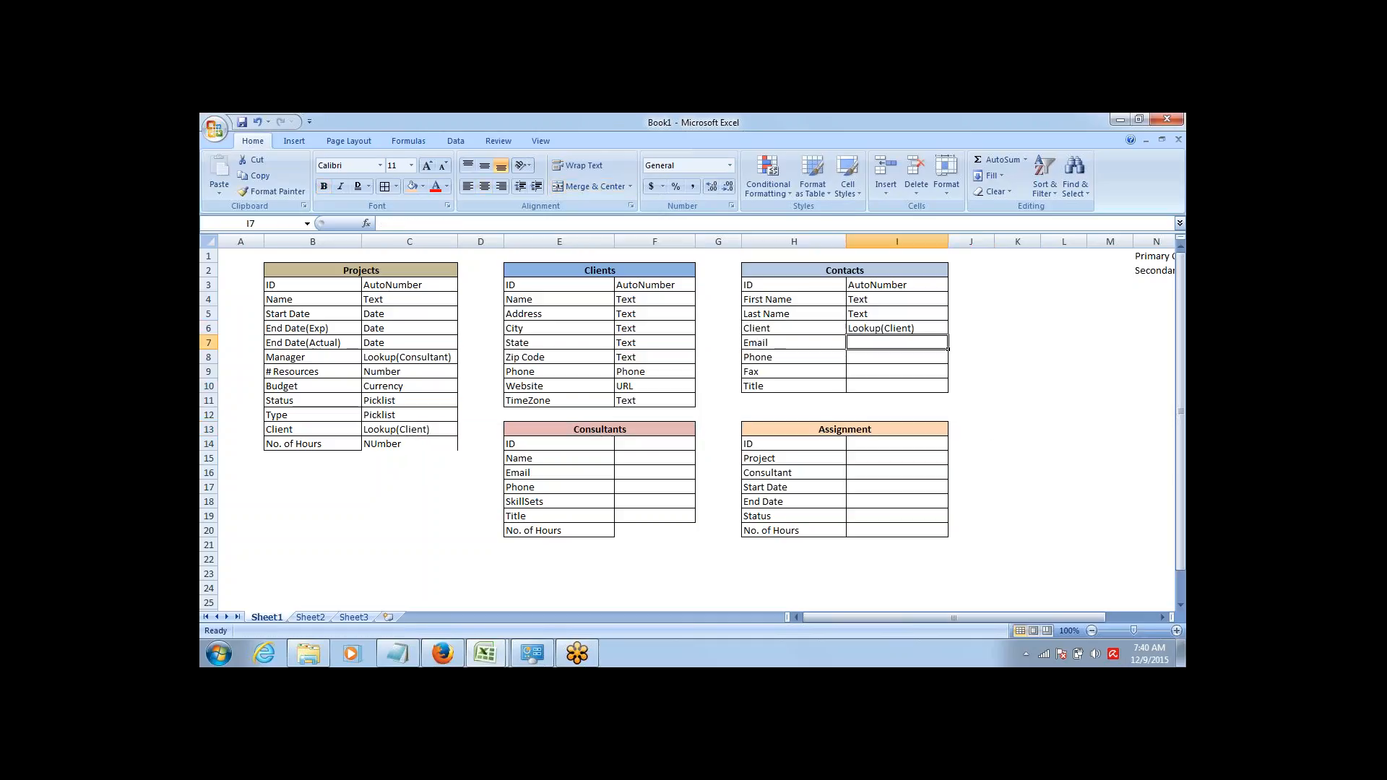
{"action": "type", "text": "Email"}
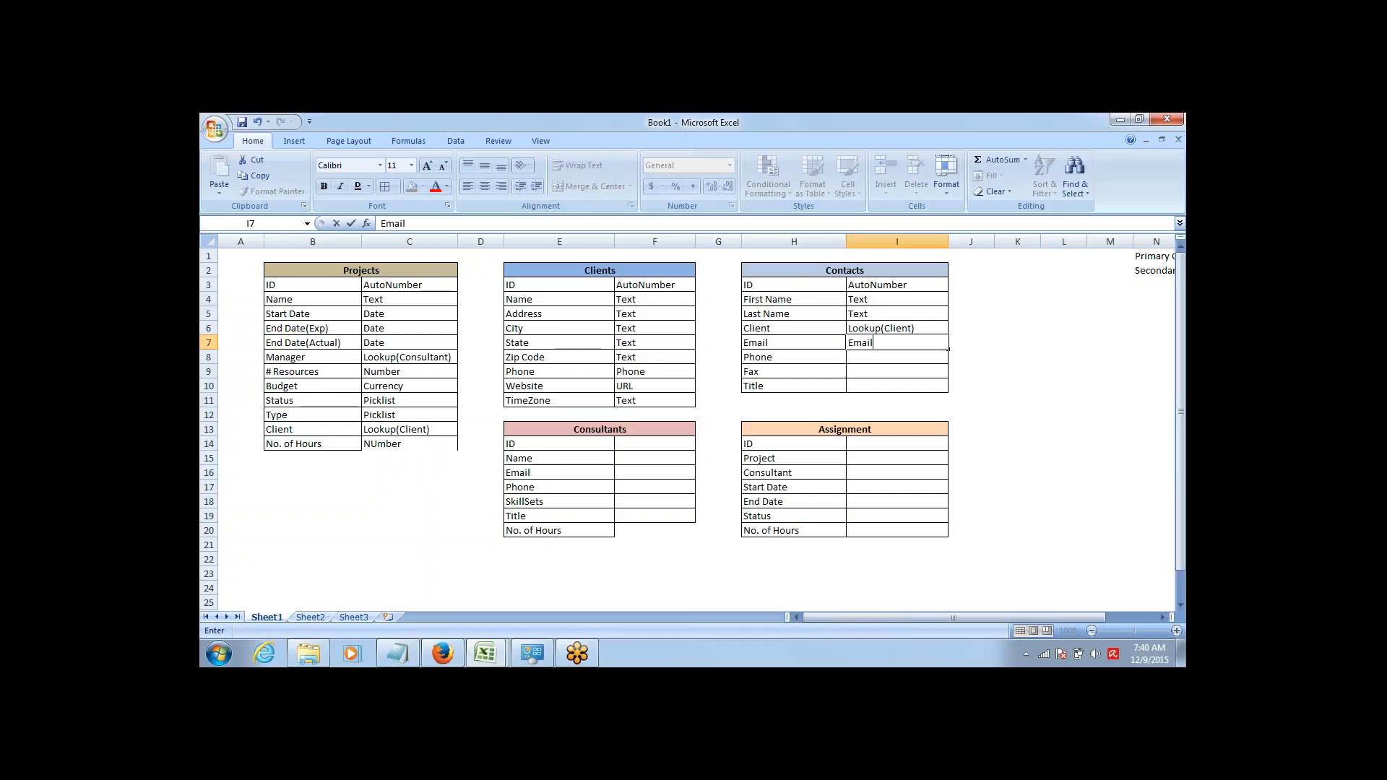
{"action": "key", "text": "Return"}
{"action": "type", "text": "Phone"}
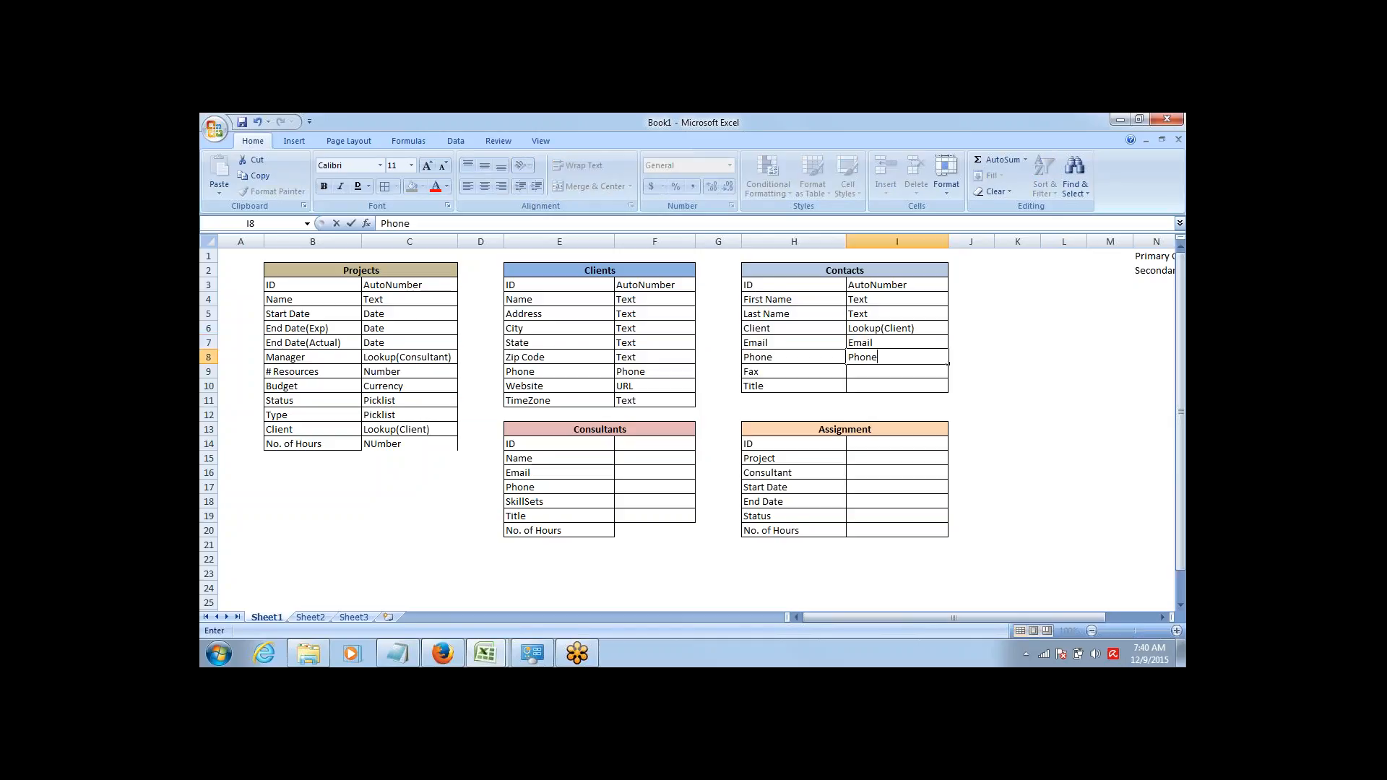
{"action": "key", "text": "Return"}
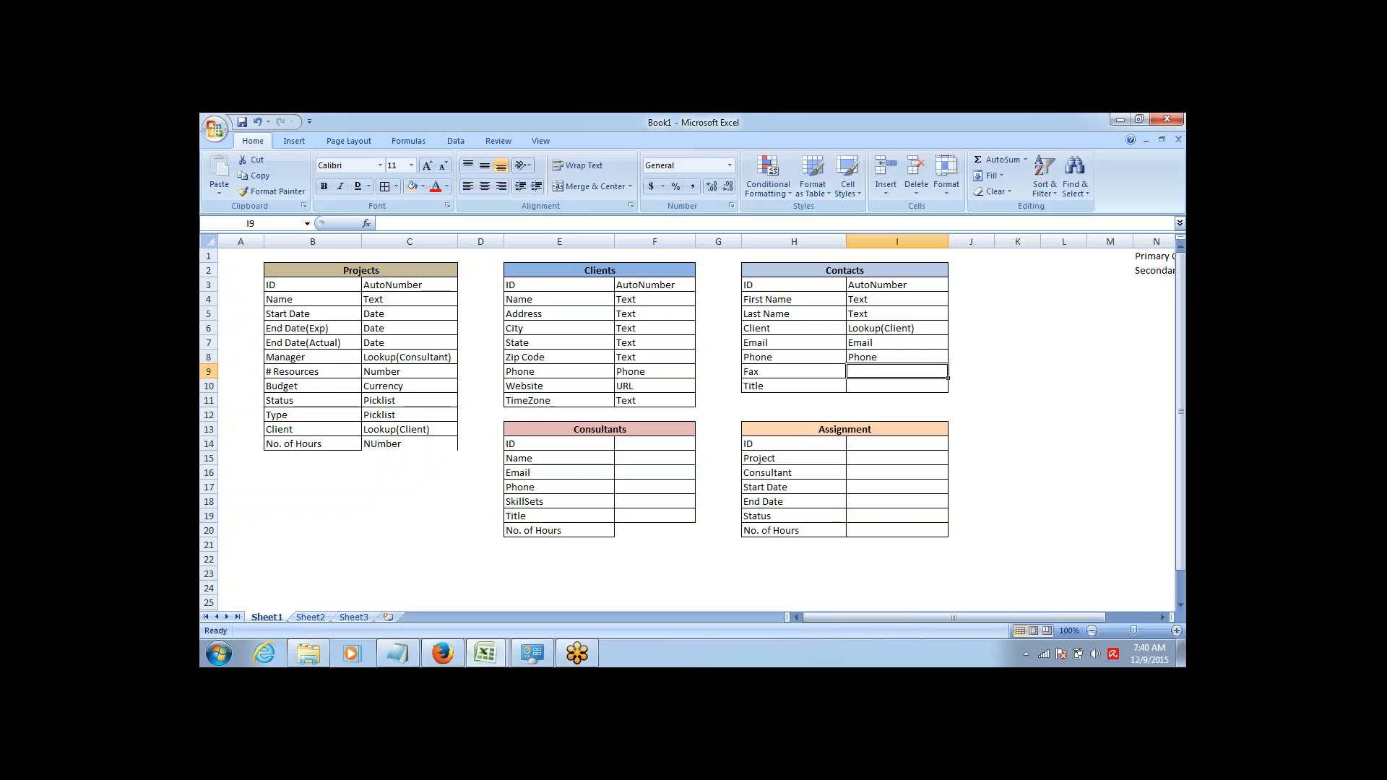
Fill the Phone data type down to Fax in the Contacts table and enter Text as the type of Title.
{"action": "key", "text": "shift+Up"}
{"action": "key", "text": "ctrl+d"}
{"action": "key", "text": "Down"}
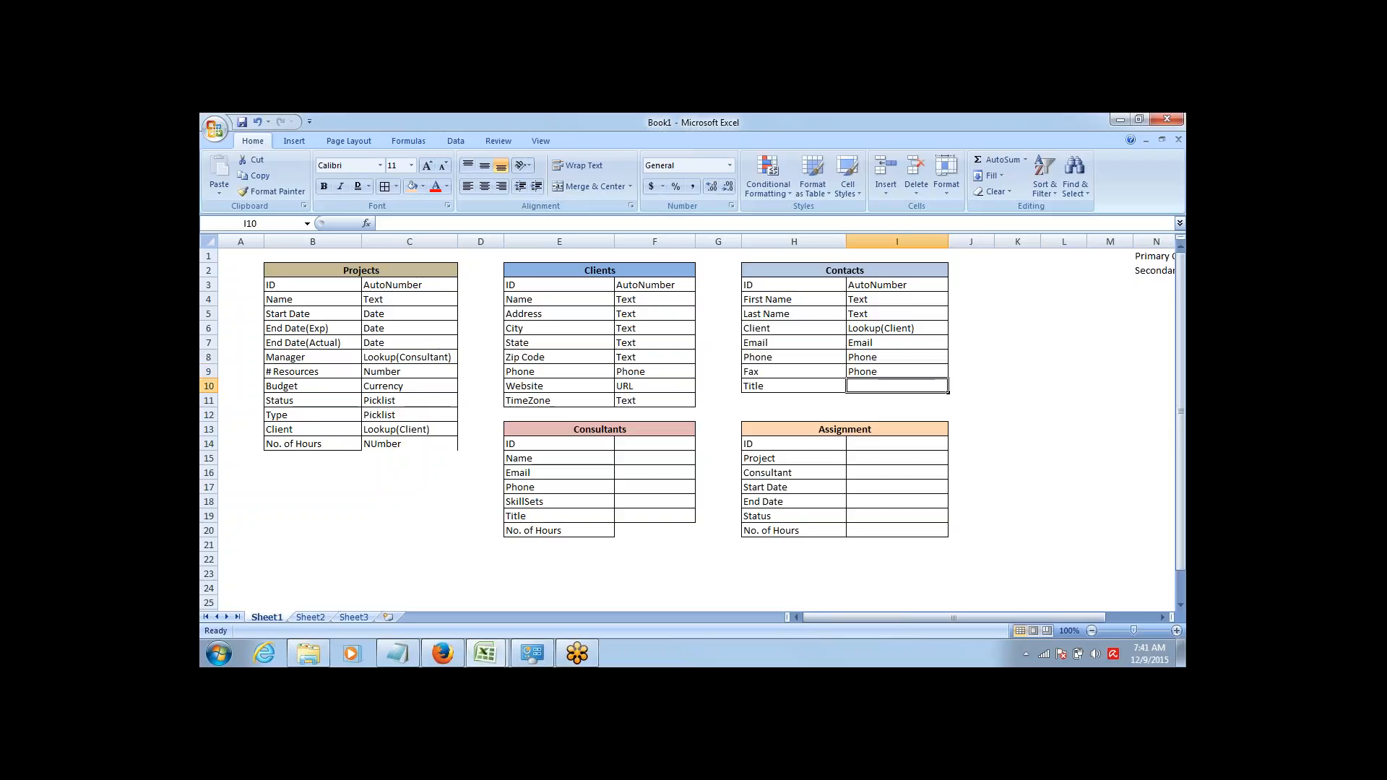
{"action": "type", "text": "Text"}
{"action": "key", "text": "Tab"}
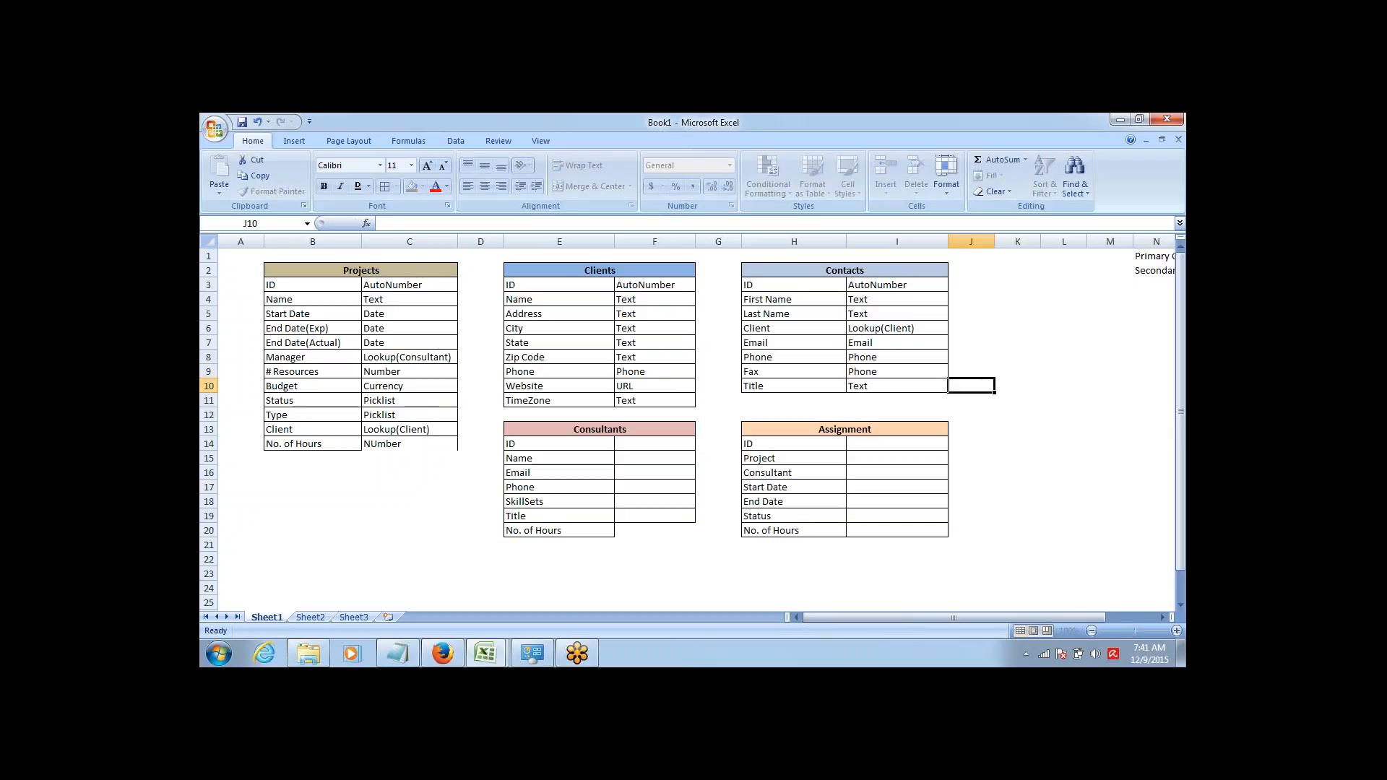
Copy the AutoNumber and Text types from the top of the Contacts table to the ID and Project fields of the Assignment table.
{"action": "key", "text": "Left"}
{"action": "key", "text": "Up"}
{"action": "key", "text": "Up"}
{"action": "key", "text": "Up"}
{"action": "key", "text": "Up"}
{"action": "key", "text": "Up"}
{"action": "key", "text": "Up"}
{"action": "key", "text": "Up"}
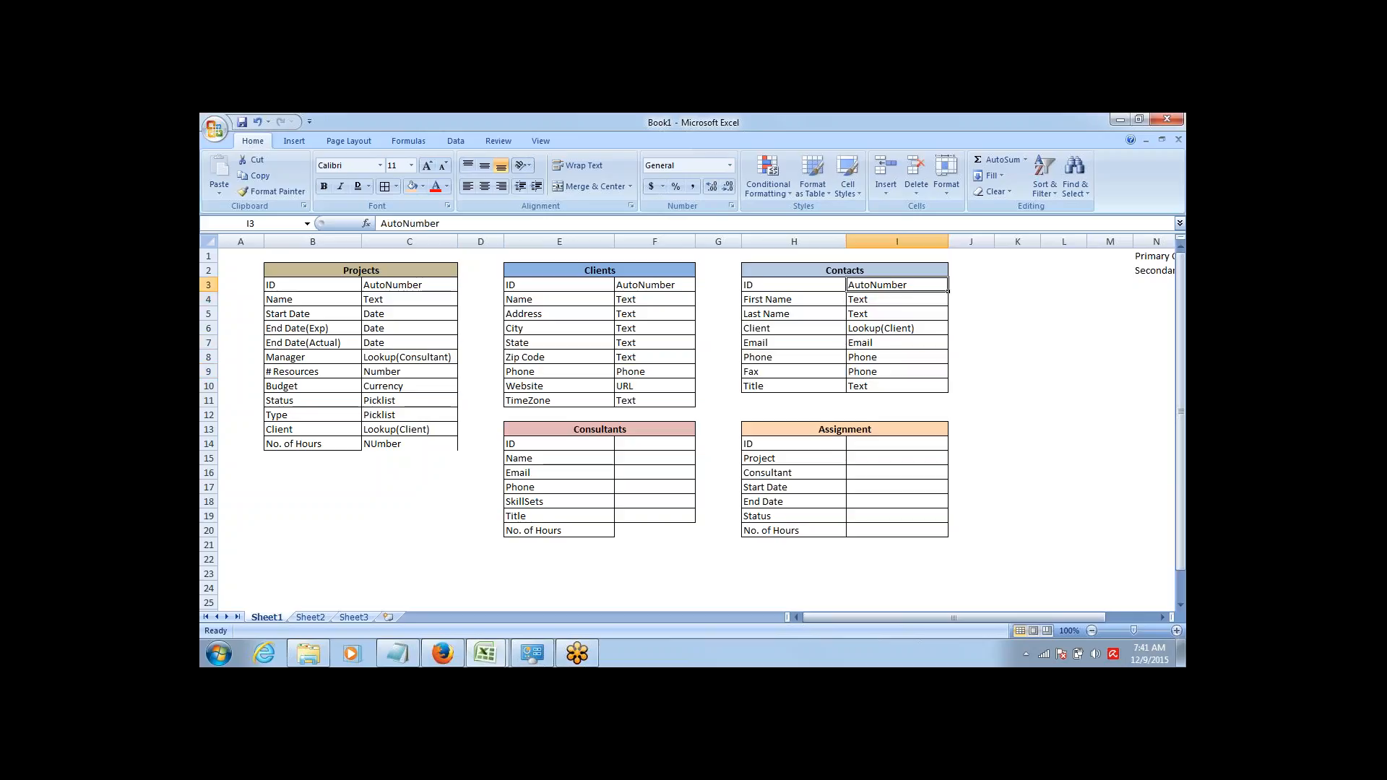
{"action": "key", "text": "shift+Down"}
{"action": "key", "text": "ctrl+c"}
{"action": "key", "text": "Down"}
{"action": "key", "text": "Down"}
{"action": "key", "text": "Down"}
{"action": "key", "text": "Down"}
{"action": "key", "text": "Down"}
{"action": "key", "text": "Down"}
{"action": "key", "text": "Down"}
{"action": "key", "text": "Down"}
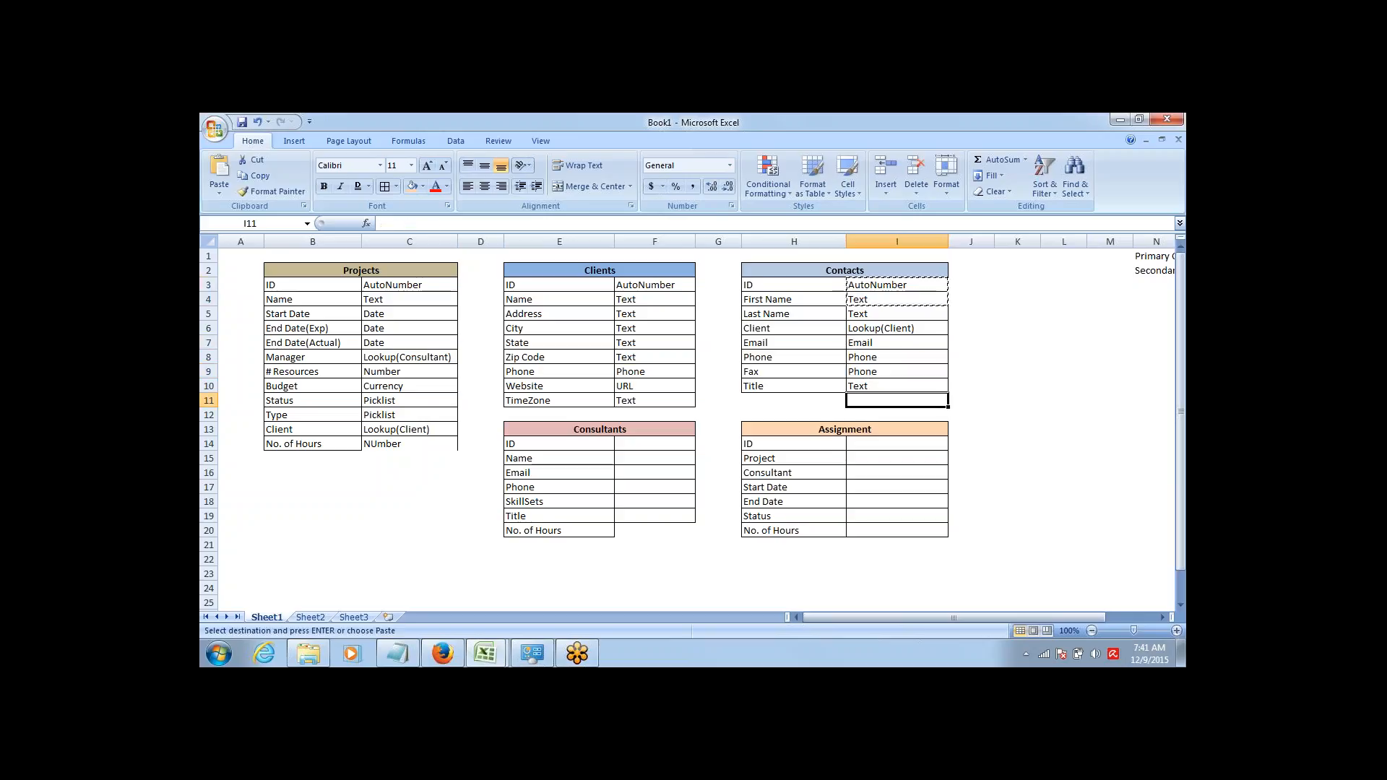
{"action": "key", "text": "Down"}
{"action": "key", "text": "Down"}
{"action": "key", "text": "Down"}
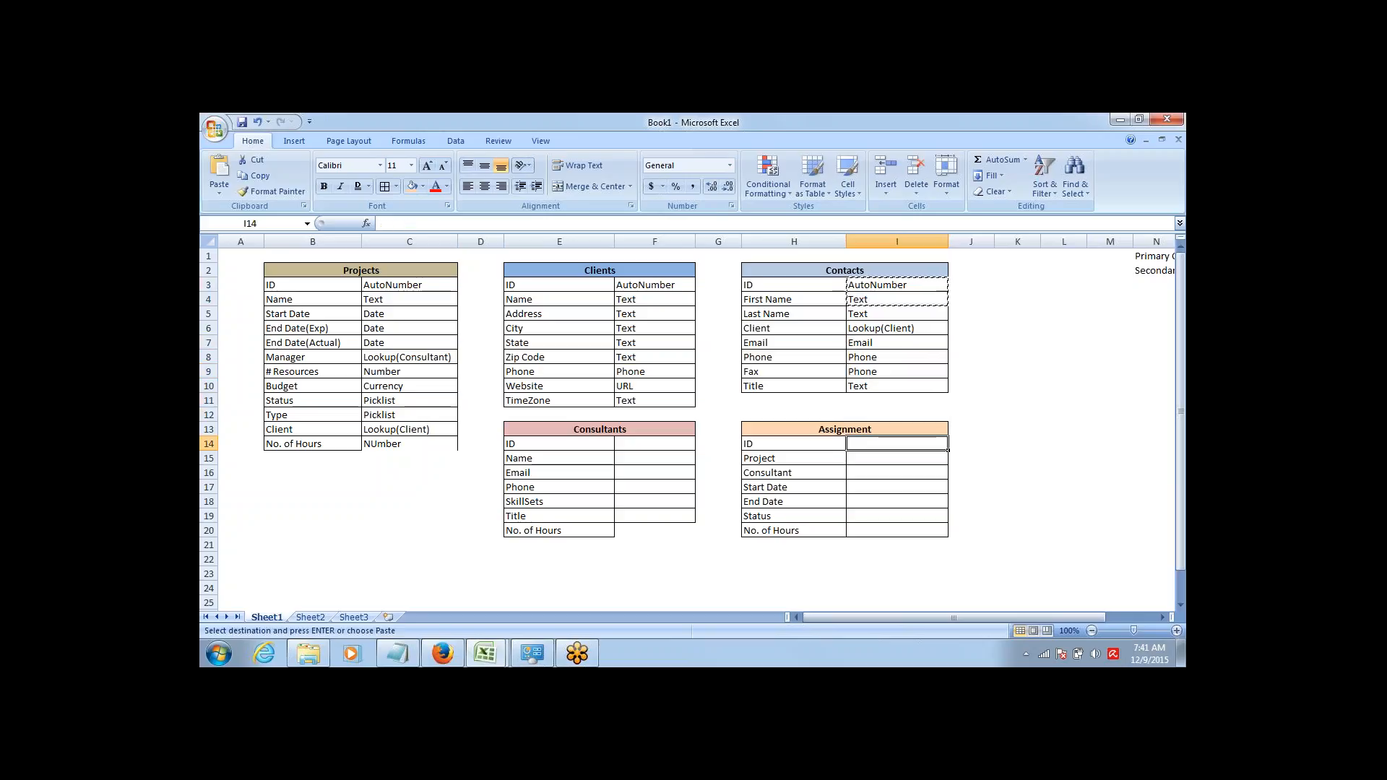
{"action": "key", "text": "Return"}
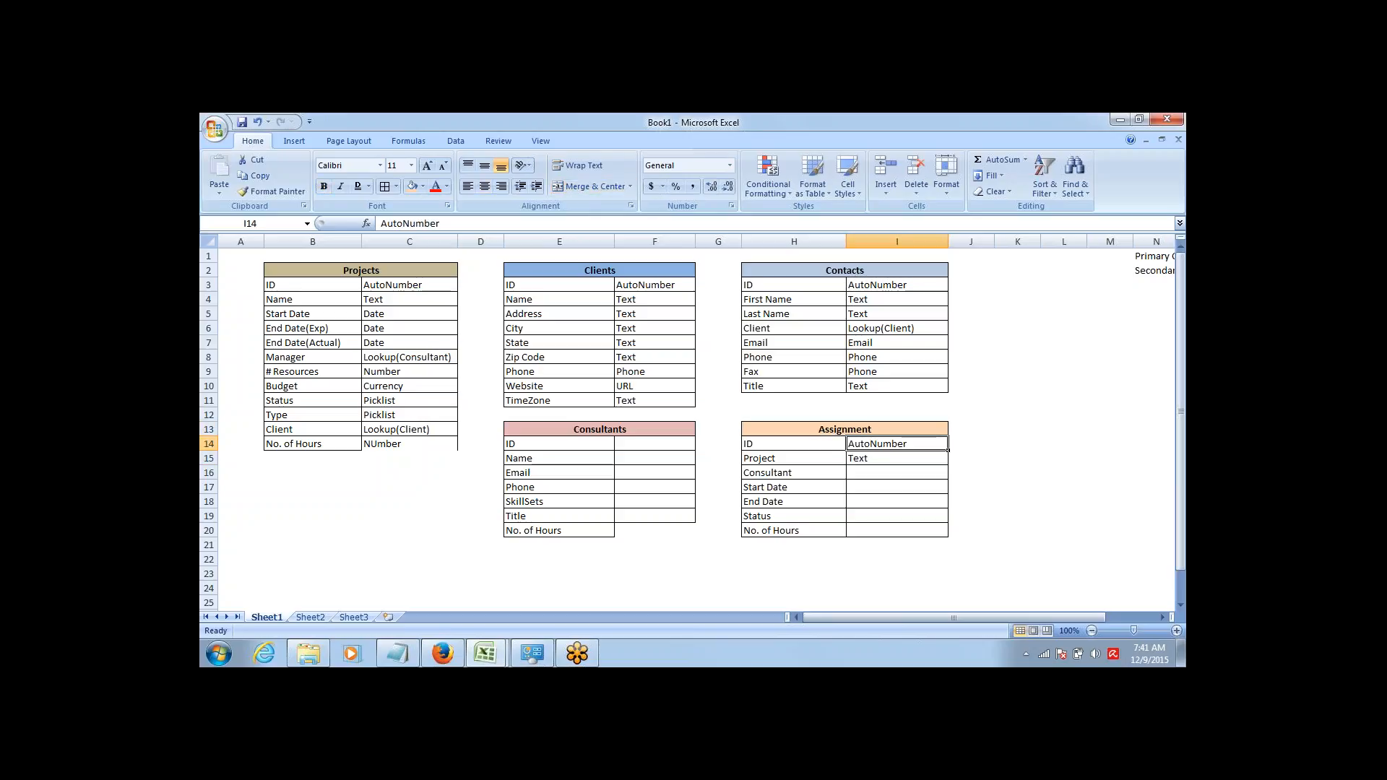
{"action": "key", "text": "Down"}
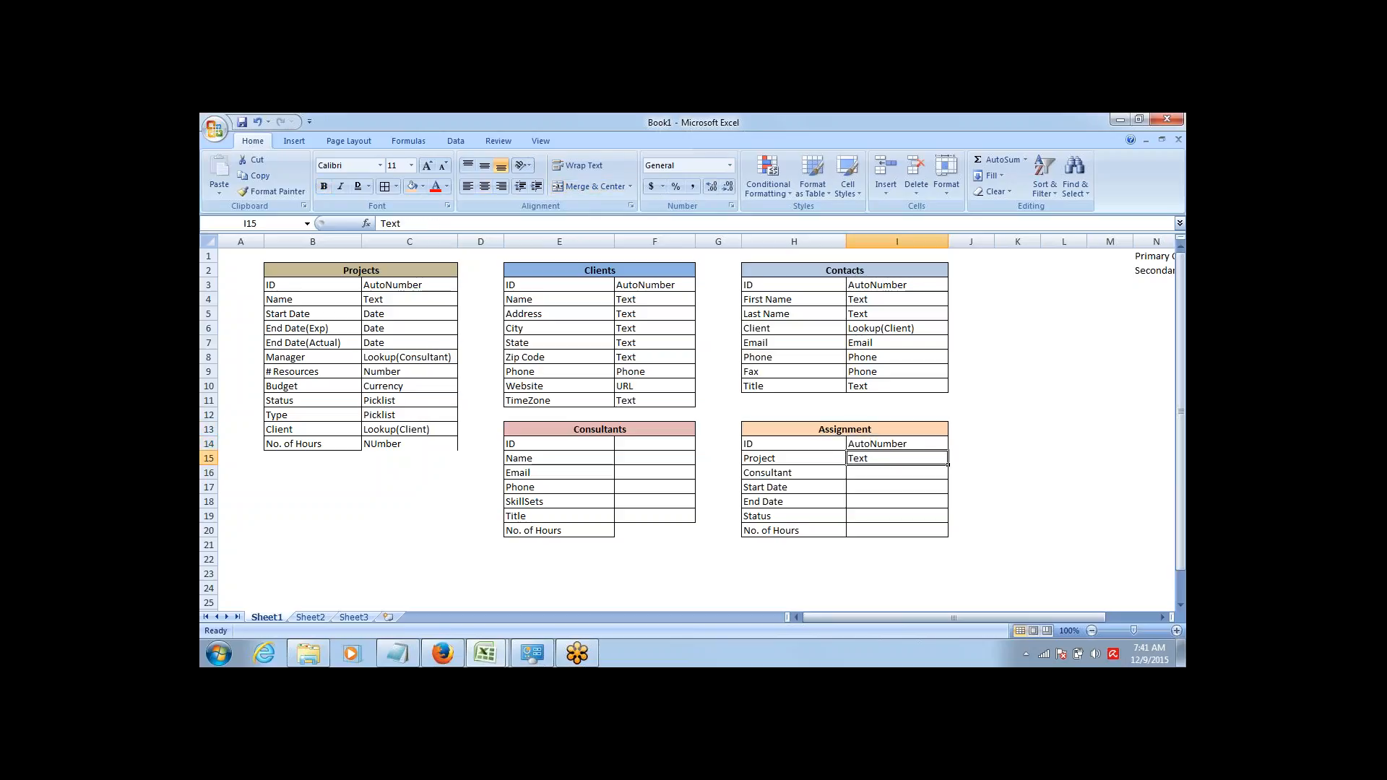
{"action": "key", "text": "Left"}
{"action": "key", "text": "Right"}
{"action": "left_click", "coordinate": [793, 458]}
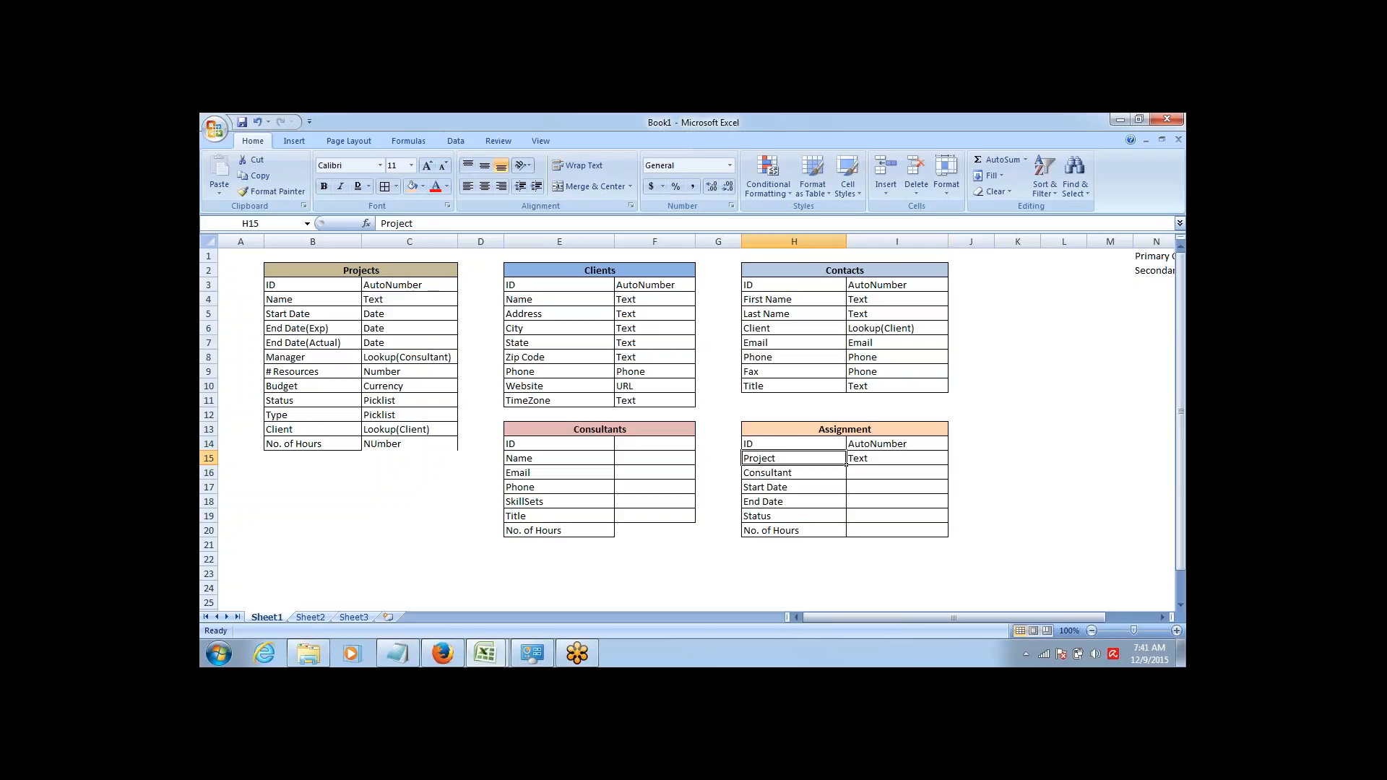
{"action": "key", "text": "Right"}
{"action": "key", "text": "Right"}
{"action": "key", "text": "Right"}
{"action": "key", "text": "Right"}
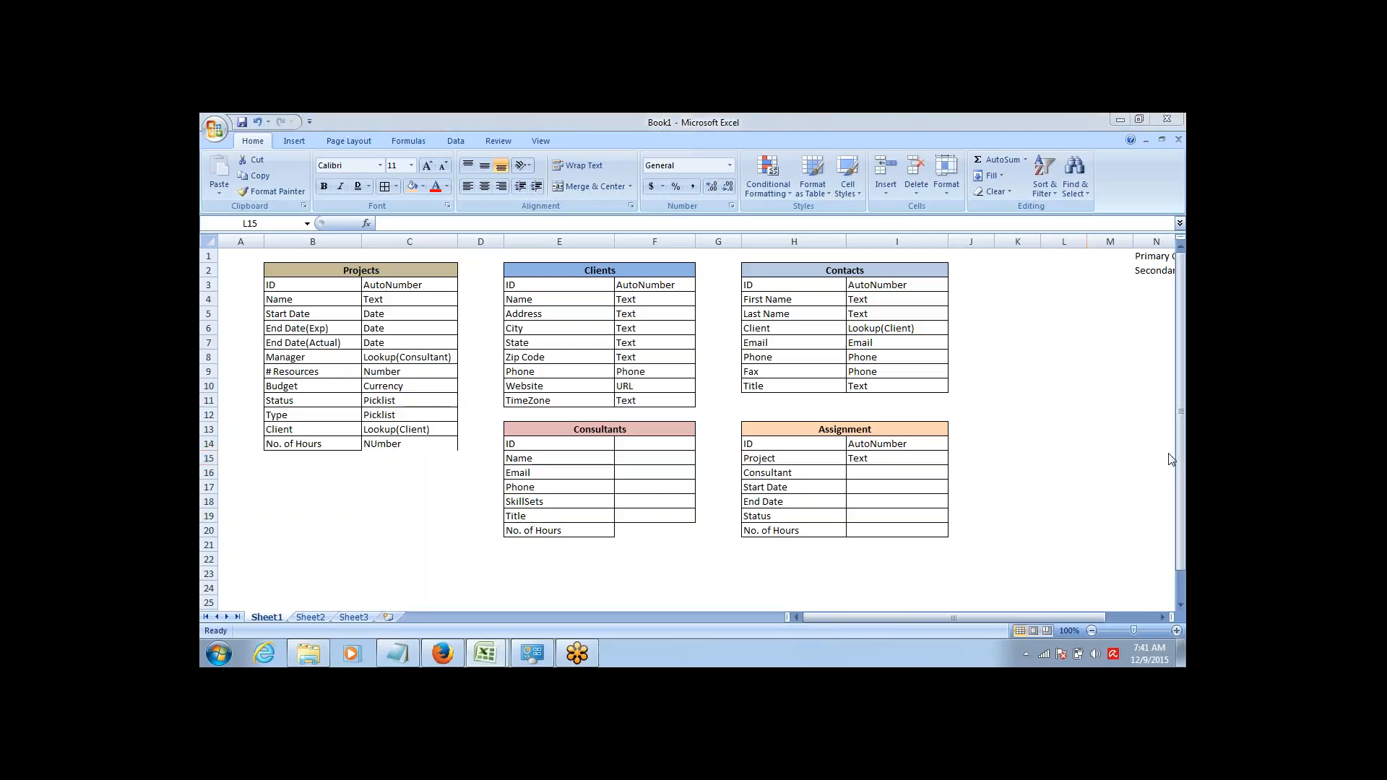
{"action": "key", "text": "Left"}
{"action": "key", "text": "Left"}
{"action": "key", "text": "Left"}
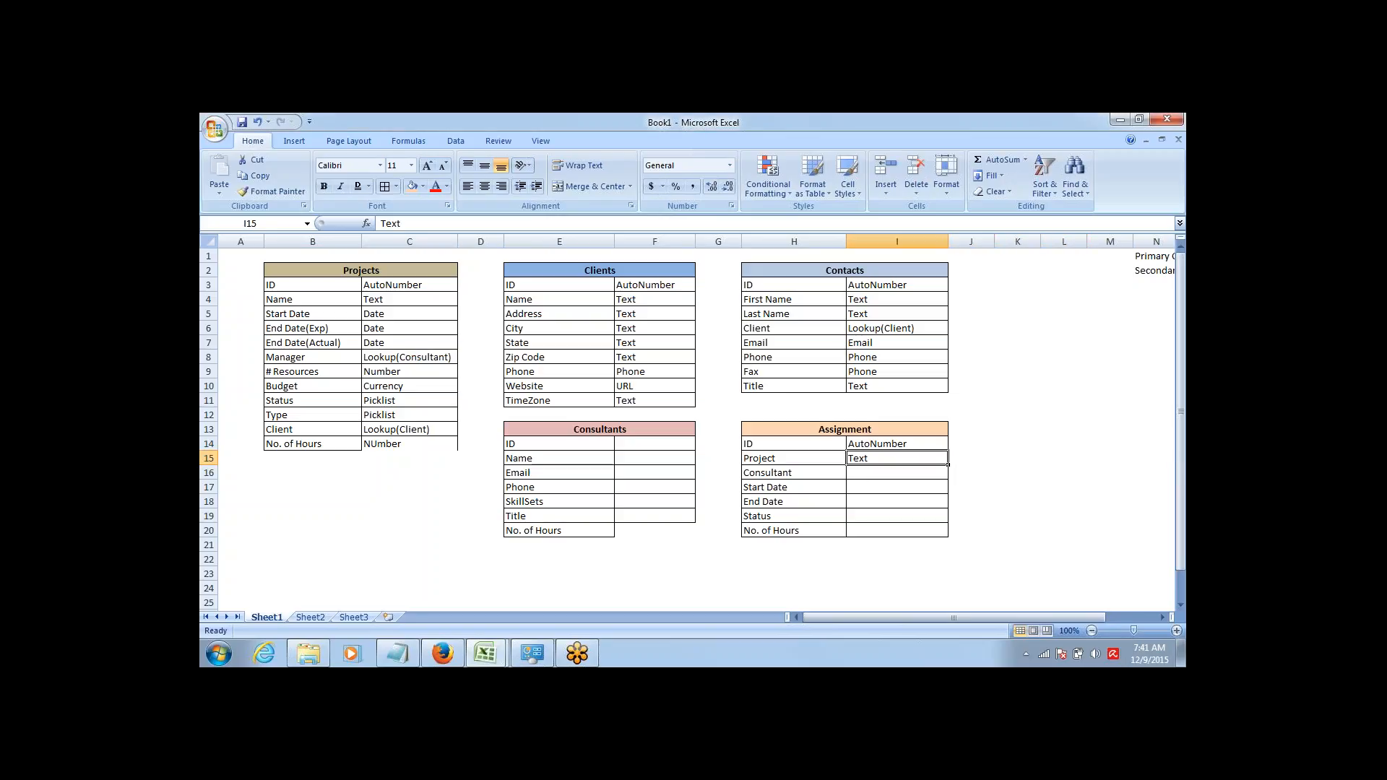
{"action": "key", "text": "Down"}
{"action": "key", "text": "shift+Up"}
{"action": "key", "text": "Down"}
{"action": "key", "text": "Up"}
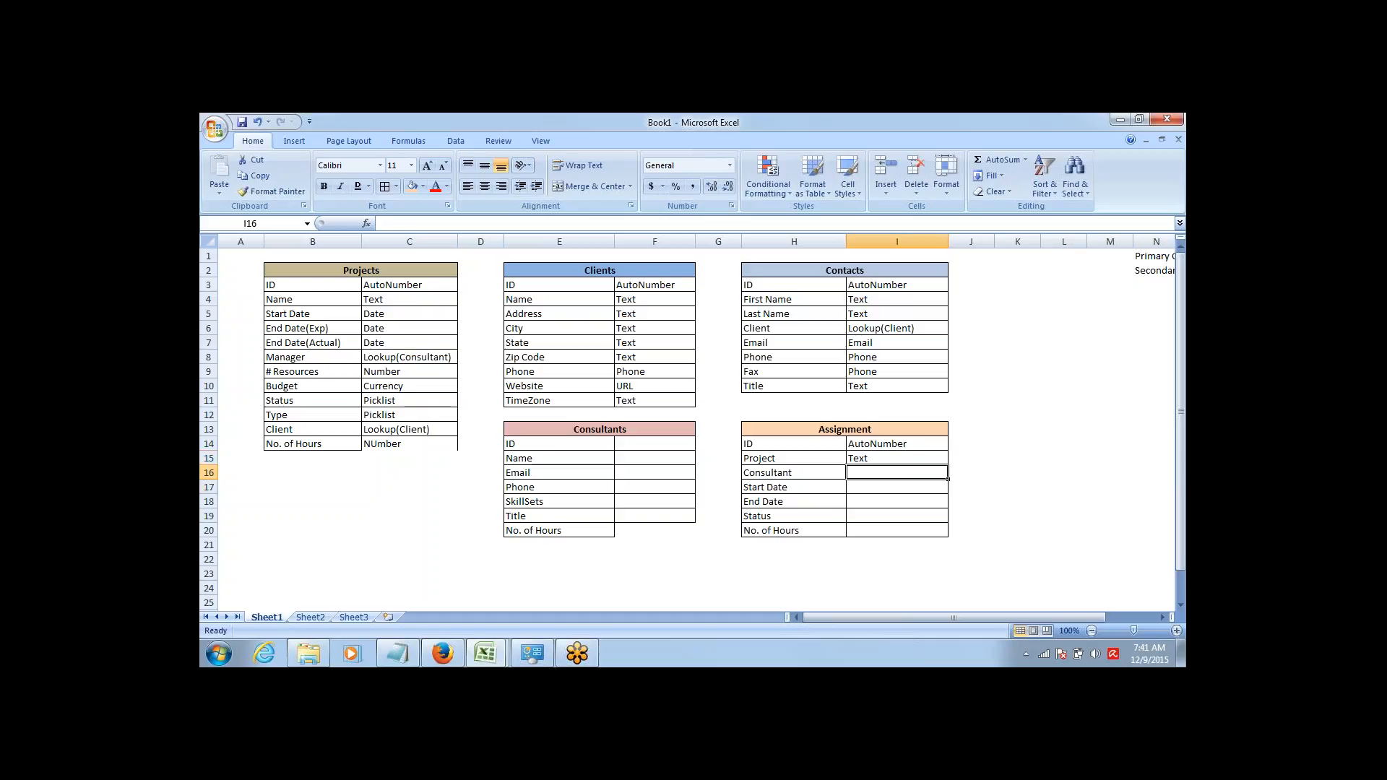
Copy the Lookup(Consultant) type from the Projects table's Manager field over the type of Project in the Assignment table.
{"action": "key", "text": "Up"}
{"action": "key", "text": "Left"}
{"action": "key", "text": "Left"}
{"action": "key", "text": "Left"}
{"action": "key", "text": "Left"}
{"action": "key", "text": "Left"}
{"action": "key", "text": "Left"}
{"action": "key", "text": "Left"}
{"action": "key", "text": "Left"}
{"action": "key", "text": "Right"}
{"action": "key", "text": "Right"}
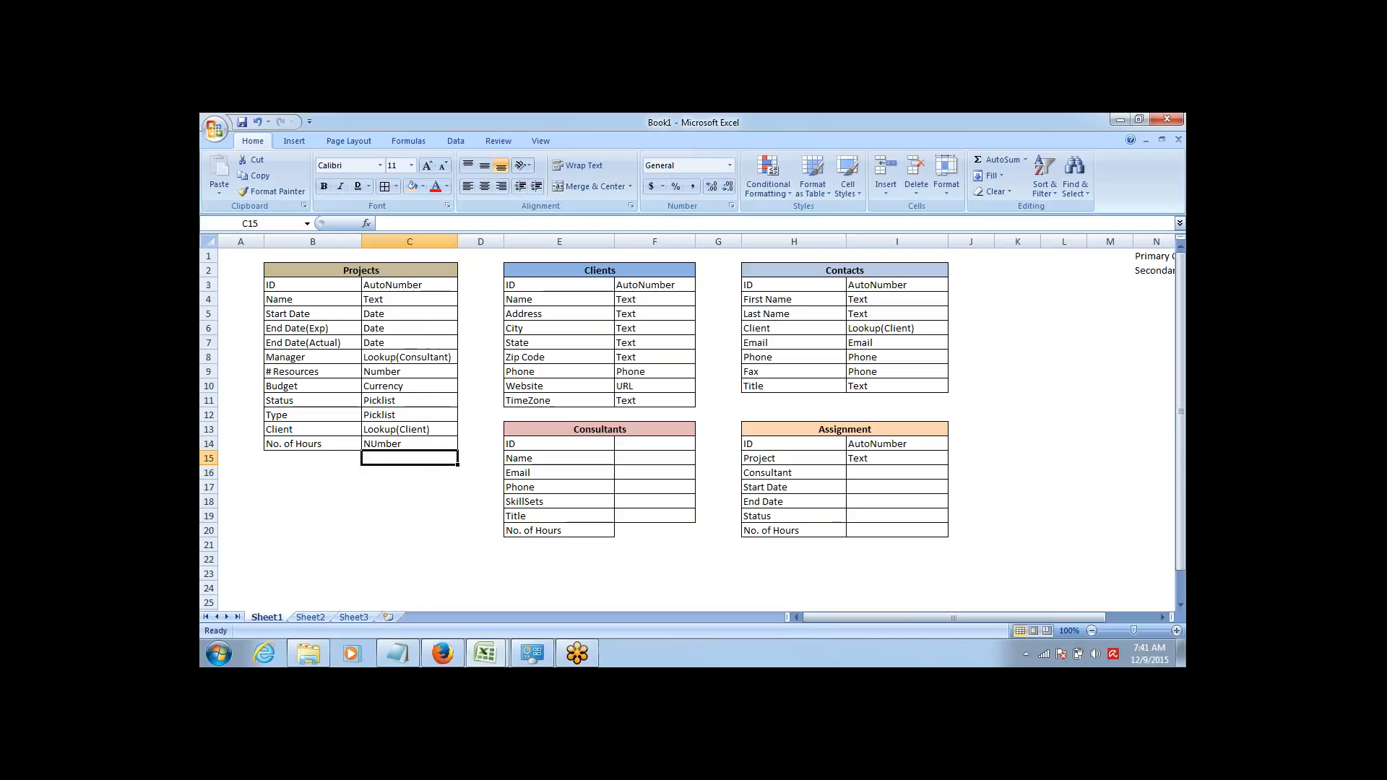
{"action": "key", "text": "Up"}
{"action": "key", "text": "Up"}
{"action": "key", "text": "Up"}
{"action": "key", "text": "Up"}
{"action": "key", "text": "Up"}
{"action": "key", "text": "Up"}
{"action": "key", "text": "Up"}
{"action": "key", "text": "ctrl+c"}
{"action": "key", "text": "Down"}
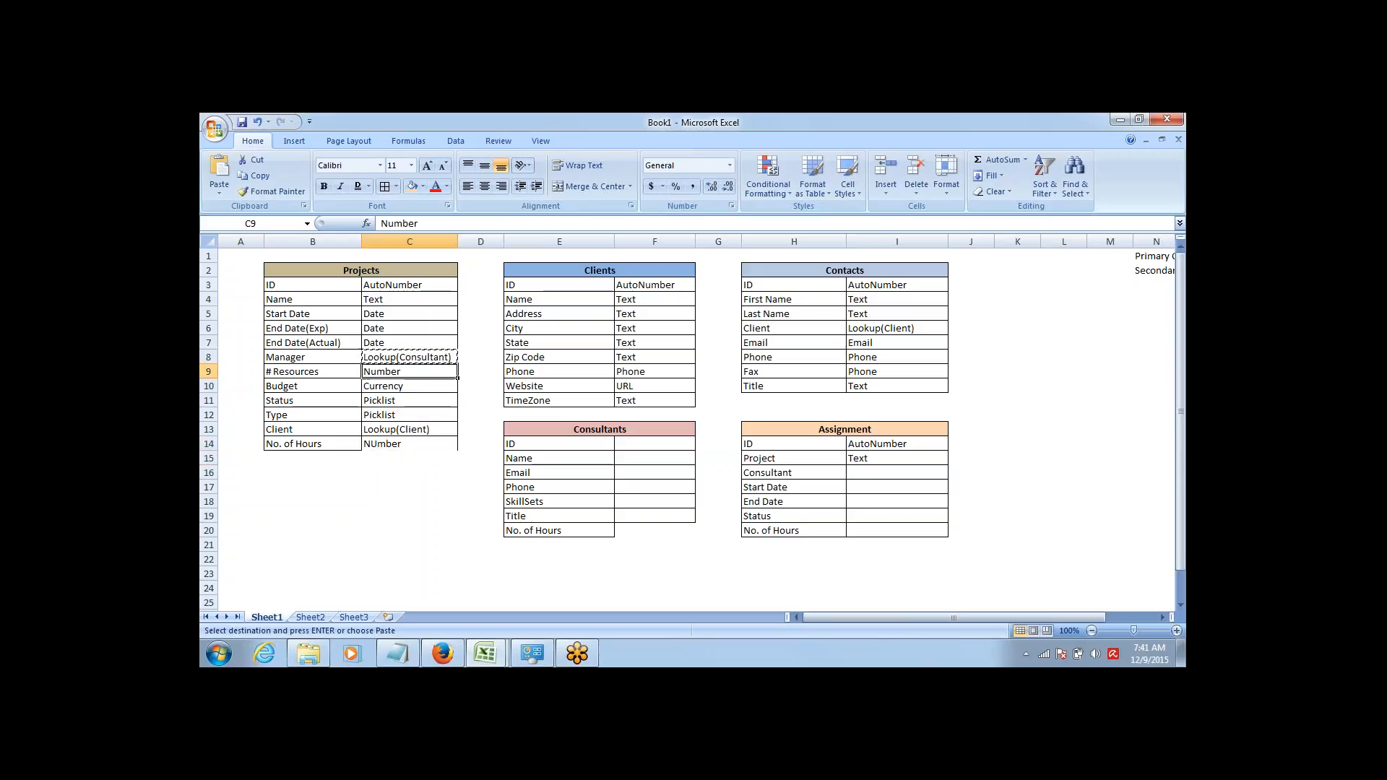
{"action": "key", "text": "Down"}
{"action": "key", "text": "Down"}
{"action": "key", "text": "Down"}
{"action": "key", "text": "Down"}
{"action": "key", "text": "Down"}
{"action": "key", "text": "Right"}
{"action": "key", "text": "Right"}
{"action": "key", "text": "Right"}
{"action": "key", "text": "Right"}
{"action": "key", "text": "Right"}
{"action": "key", "text": "Right"}
{"action": "key", "text": "Down"}
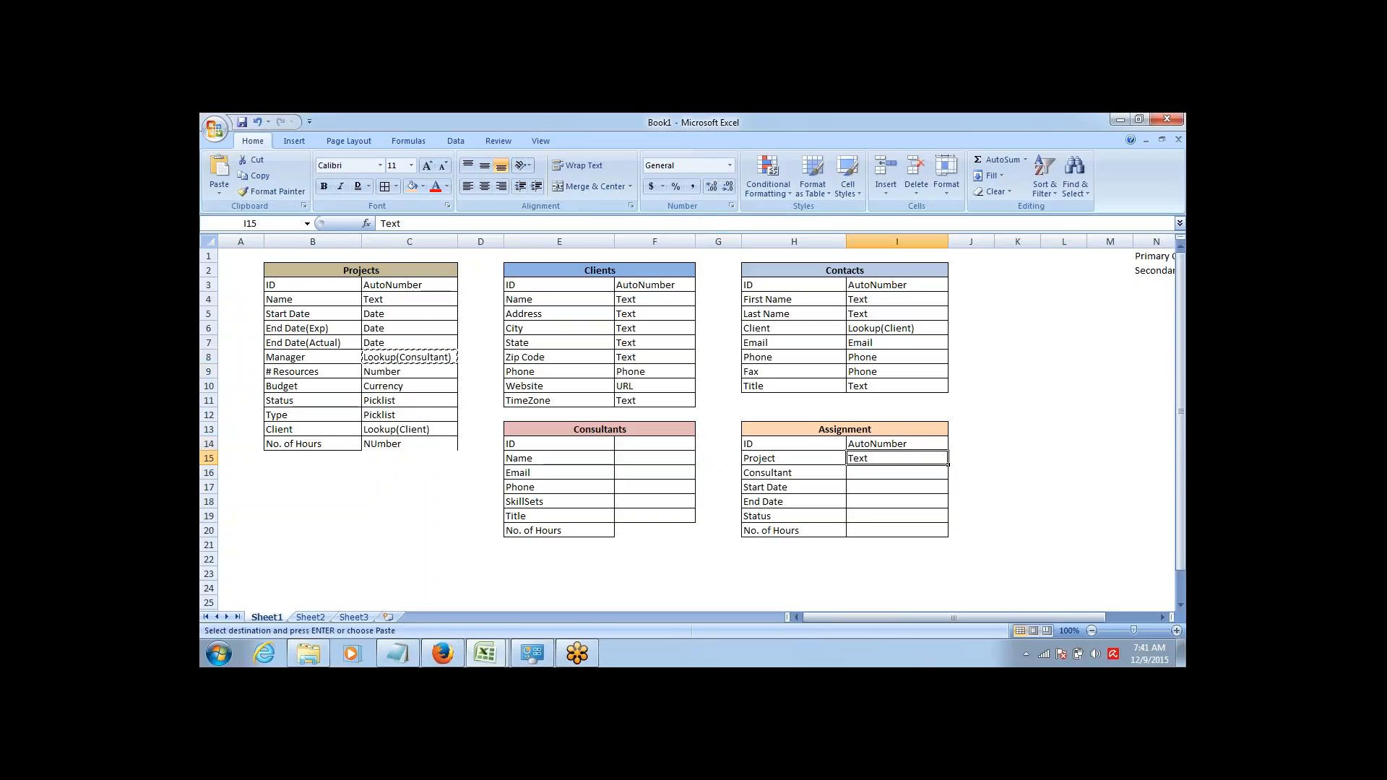
{"action": "key", "text": "Return"}
{"action": "key", "text": "Down"}
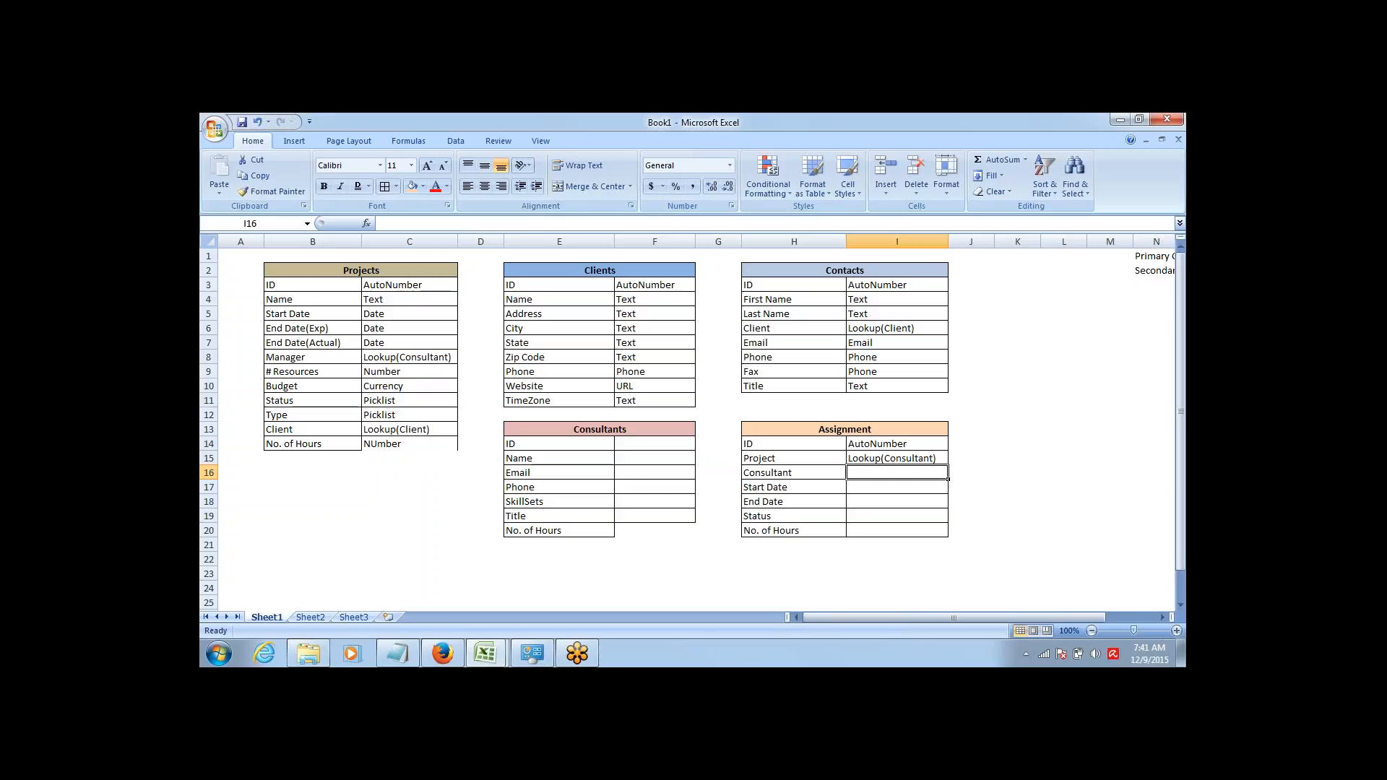
Move the Lookup(Consultant) type from Project to the Consultant field in the Assignment table.
{"action": "key", "text": "Up"}
{"action": "key", "text": "ctrl+x"}
{"action": "key", "text": "Down"}
{"action": "key", "text": "Return"}
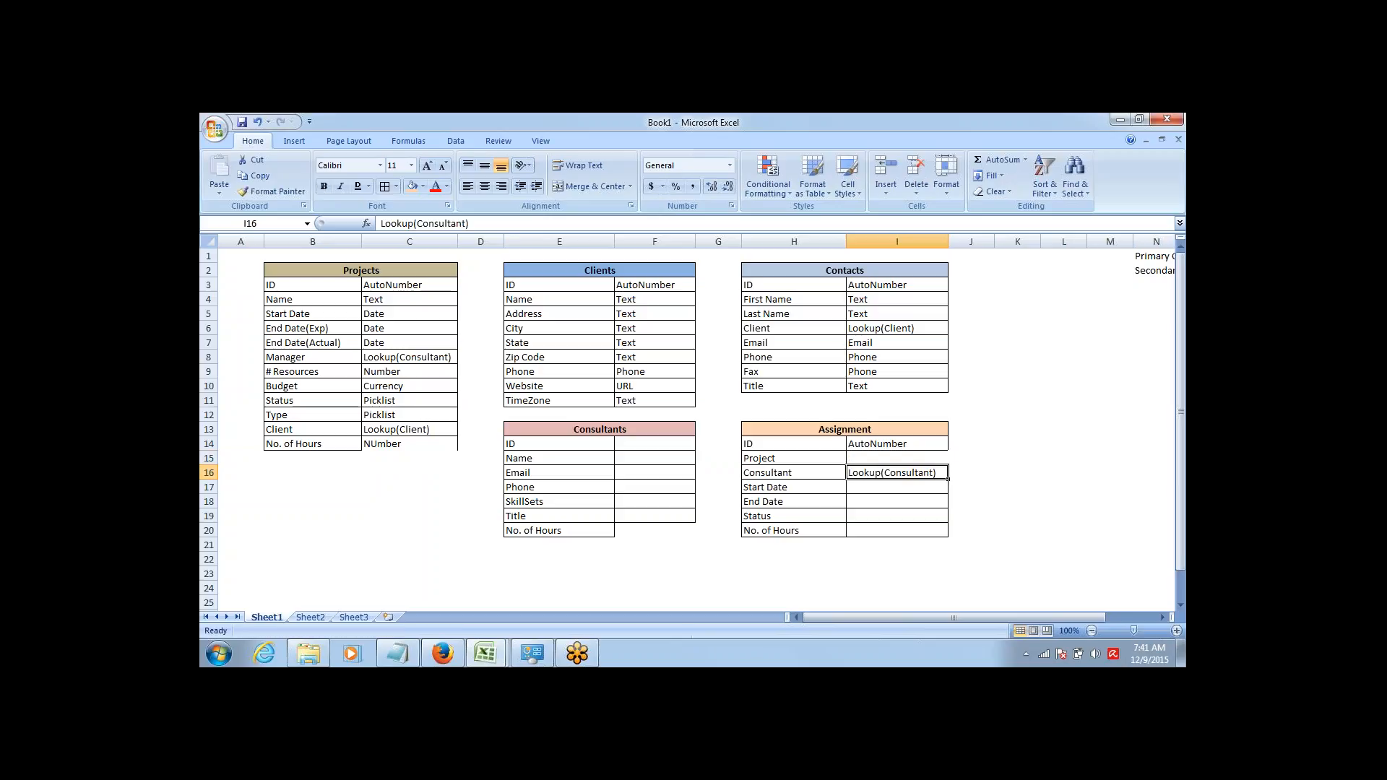
Copy the Lookup(Consultant) type from Consultant to the empty type cell of Project in the Assignment table.
{"action": "key", "text": "Up"}
{"action": "key", "text": "Down"}
{"action": "key", "text": "ctrl+c"}
{"action": "key", "text": "Up"}
{"action": "key", "text": "Return"}
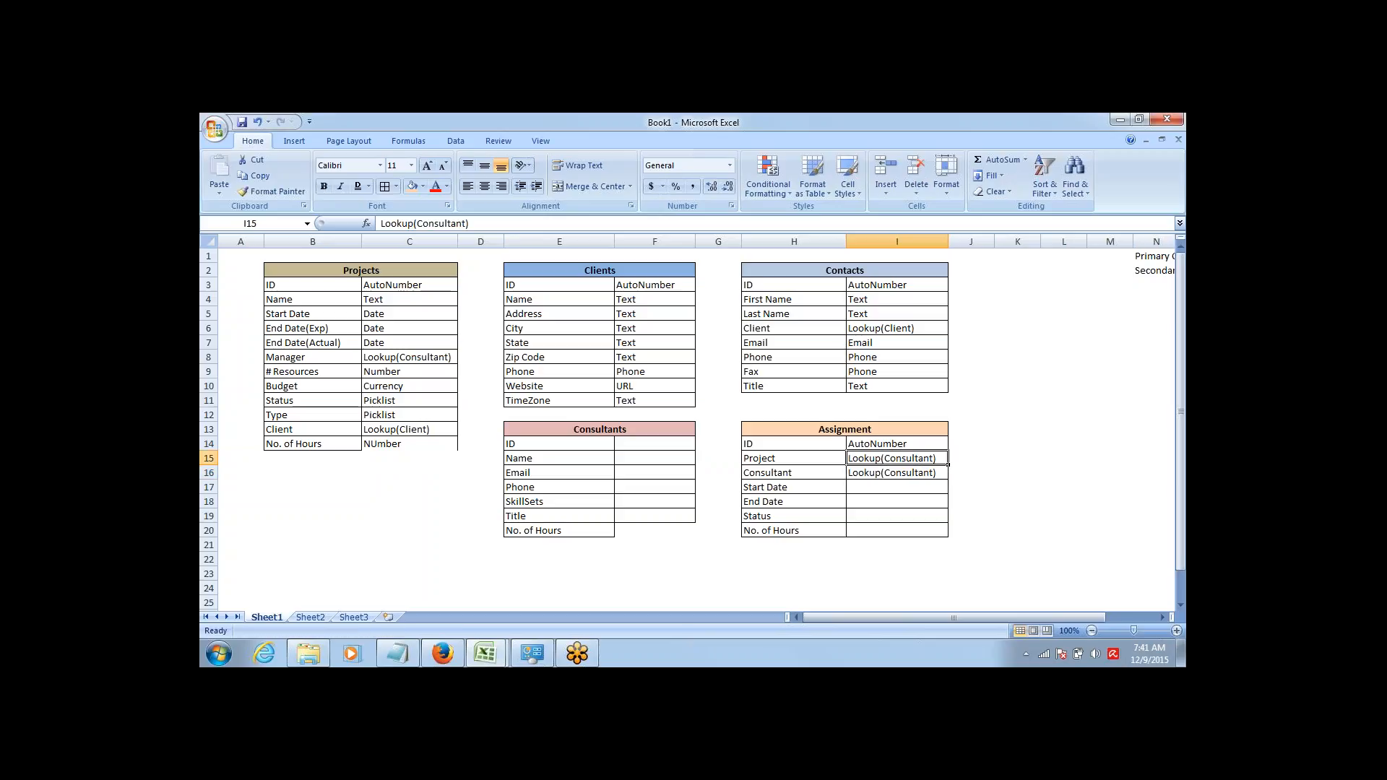
Change the data type of the Assignment table's Project field to Lookup(Project).
{"action": "key", "text": "Right"}
{"action": "key", "text": "Left"}
{"action": "key", "text": "F2"}
{"action": "key", "text": "shift+Home"}
{"action": "key", "text": "shift+Right"}
{"action": "key", "text": "shift+Right"}
{"action": "key", "text": "shift+Right"}
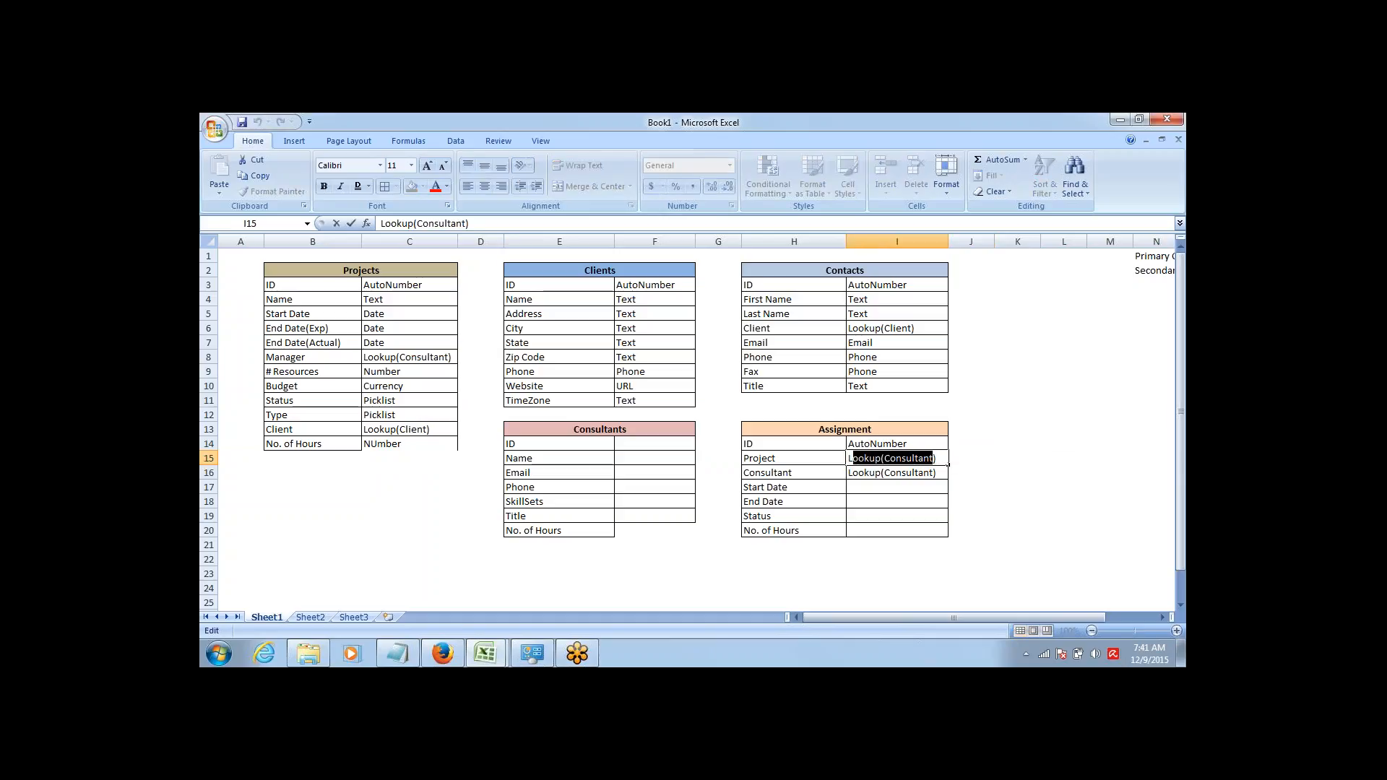
{"action": "type", "text": "Project"}
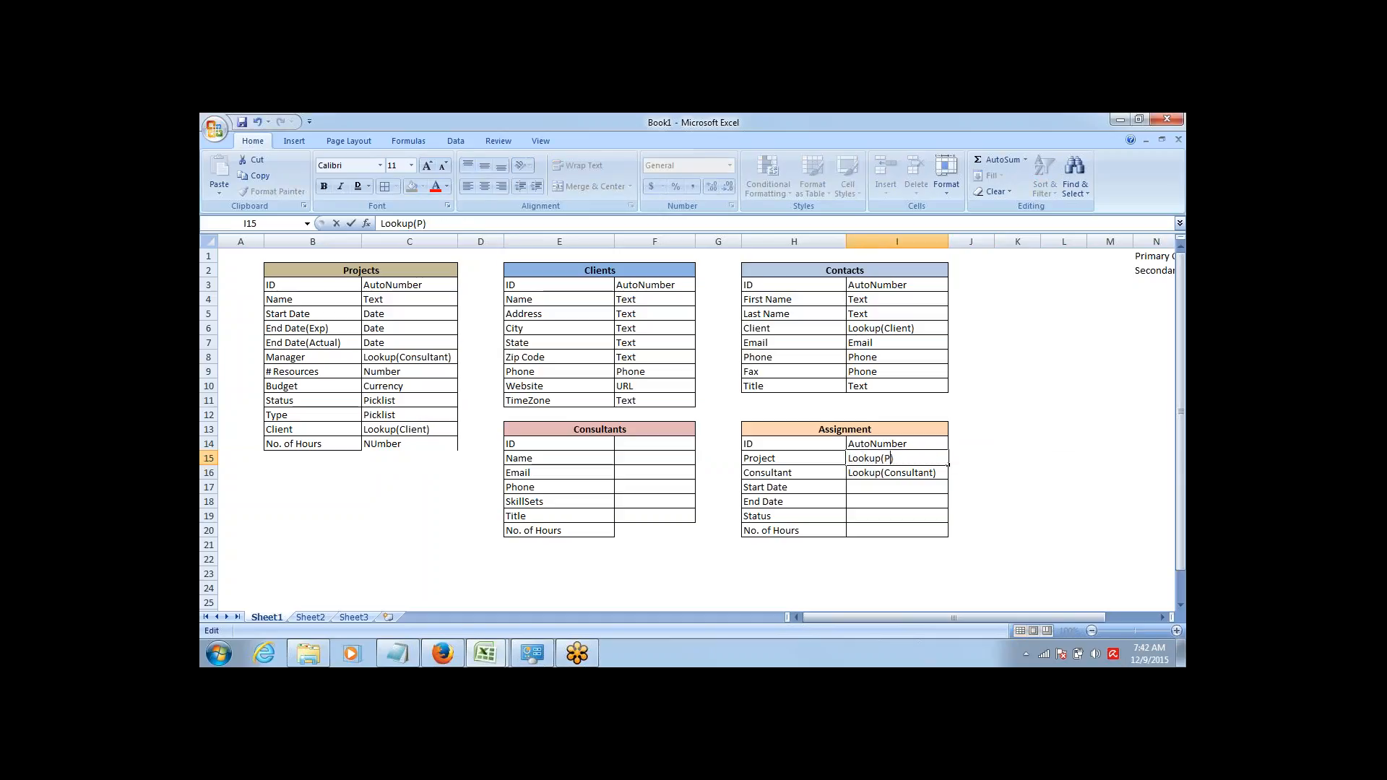
{"action": "key", "text": "Tab"}
Enter Date as the data type of both Start Date and End Date in the Assignment table.
{"action": "key", "text": "Left"}
{"action": "key", "text": "Down"}
{"action": "key", "text": "Down"}
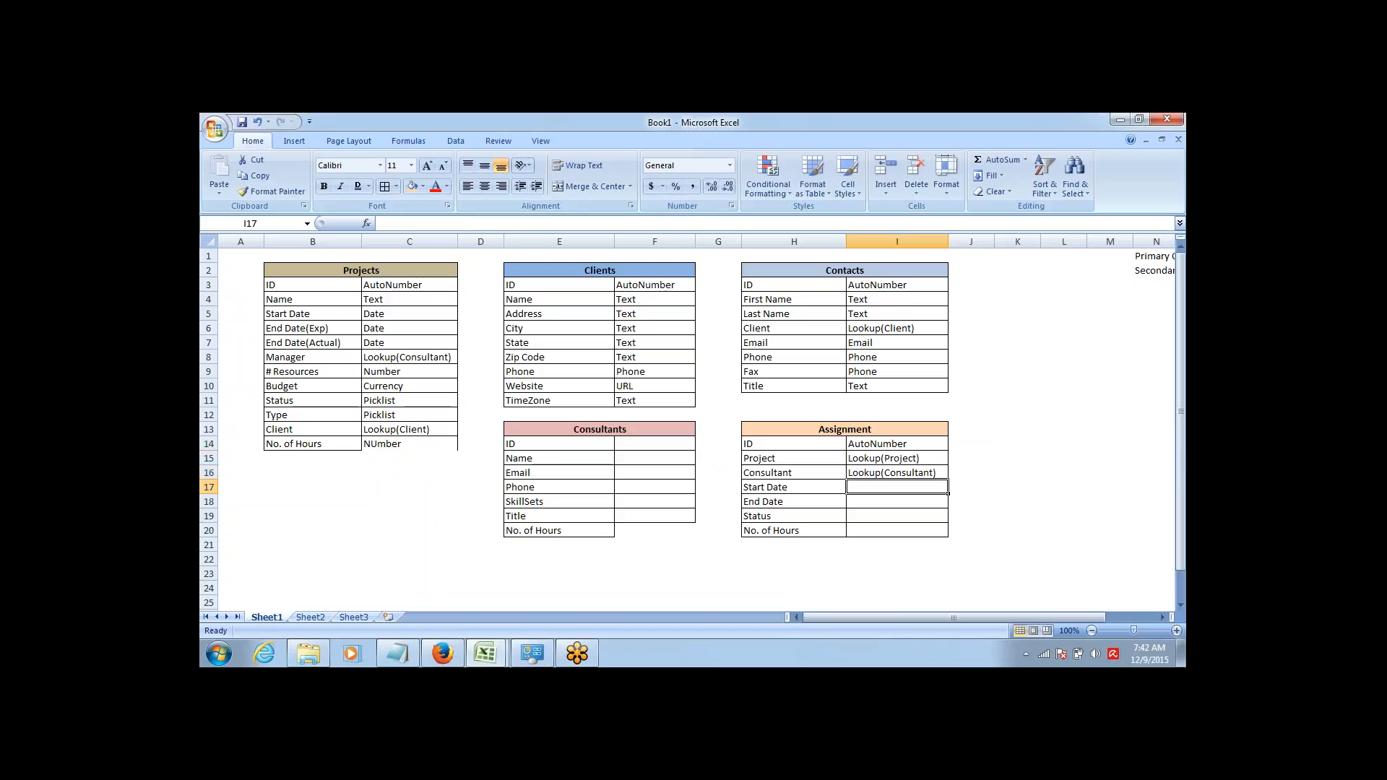
{"action": "type", "text": "Date"}
{"action": "key", "text": "Return"}
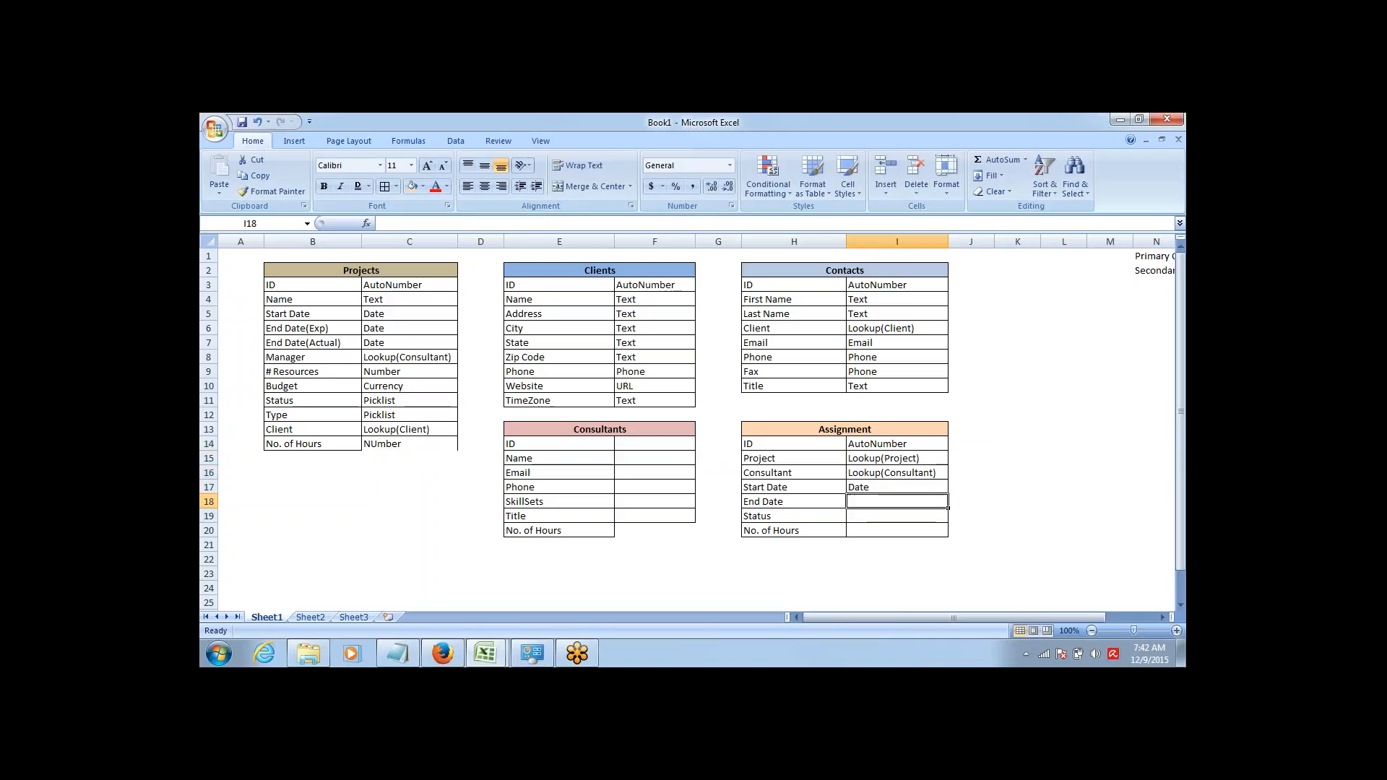
{"action": "type", "text": "Date"}
{"action": "key", "text": "Return"}
In the Assignment table, enter Picklist as the data type of Status and Number for No. of Hours.
{"action": "type", "text": "Picklist"}
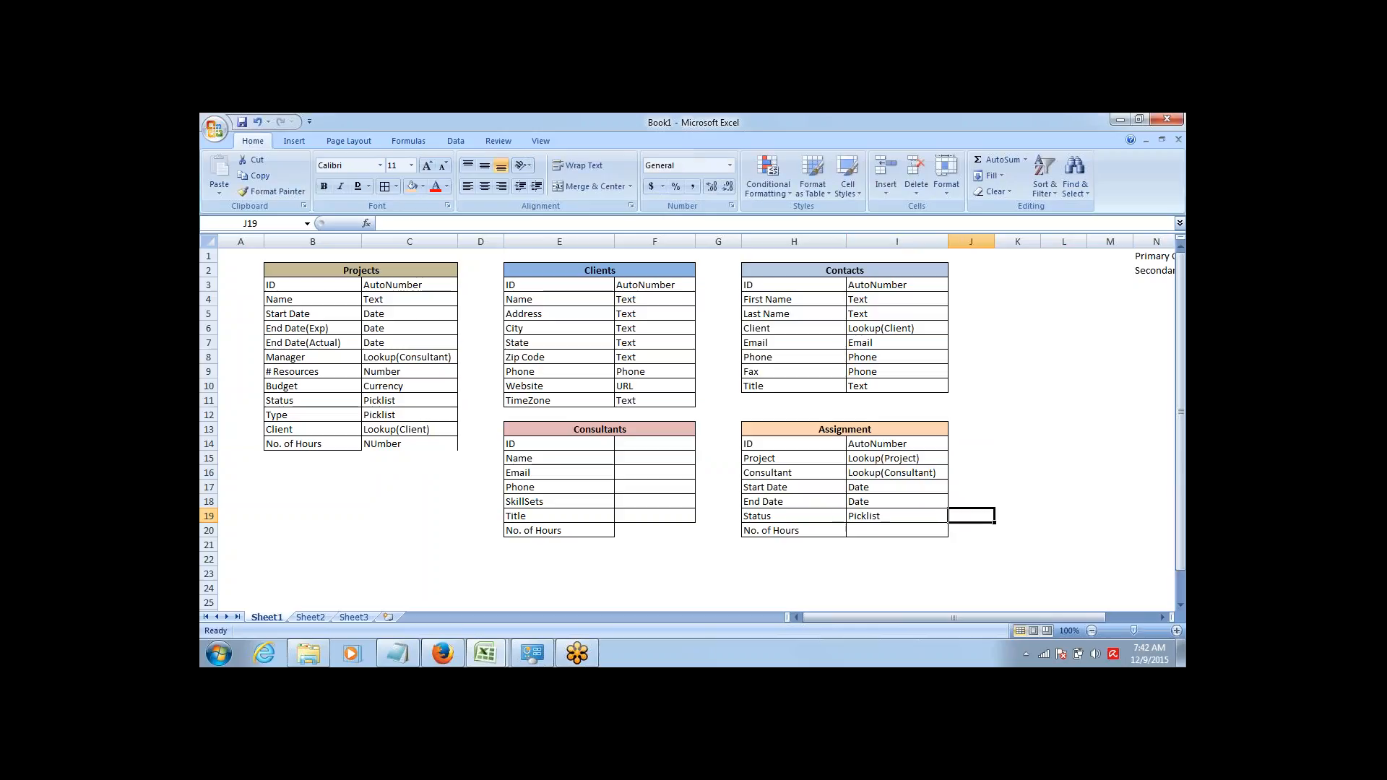
{"action": "key", "text": "Return"}
{"action": "type", "text": "Number"}
{"action": "key", "text": "Right"}
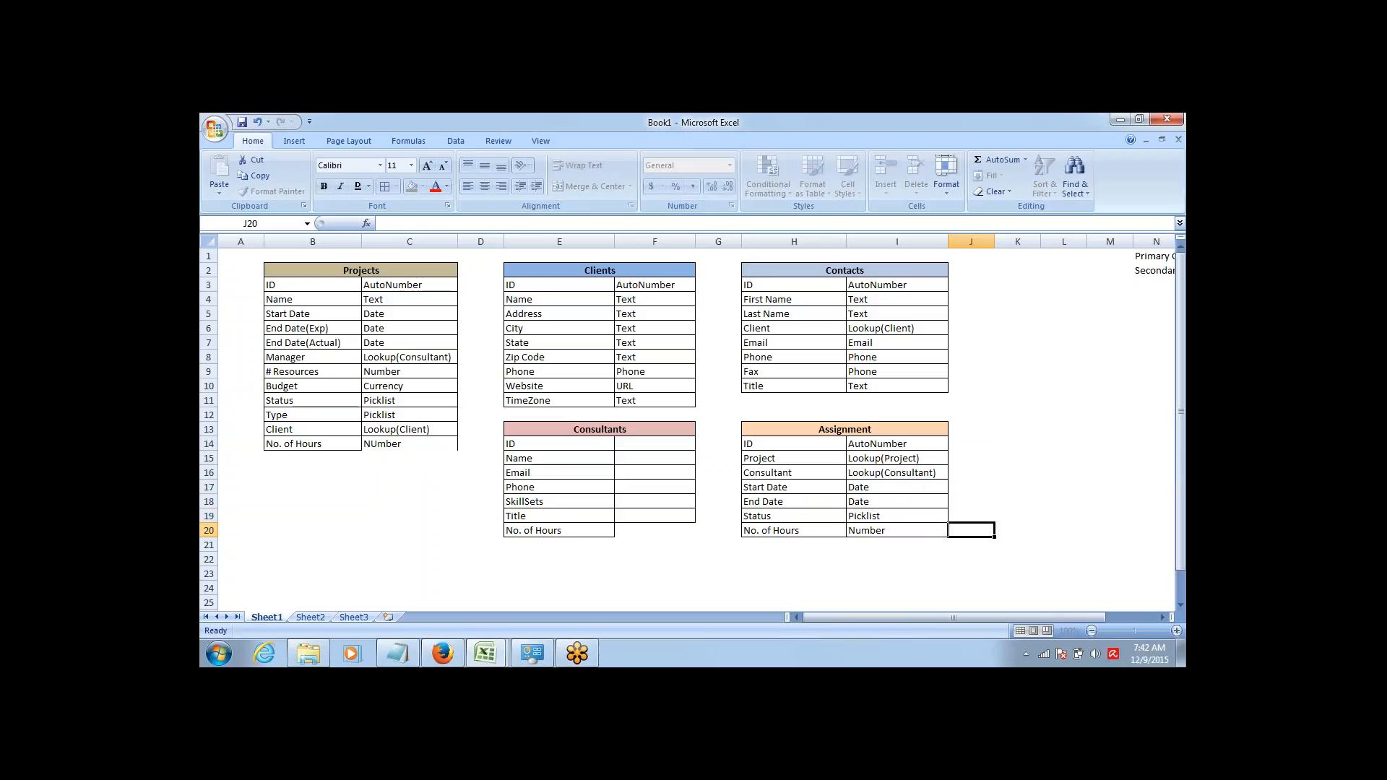
Copy the AutoNumber type from the Assignment table's ID field to the type cell of ID in the Consultants table.
{"action": "key", "text": "Left"}
{"action": "key", "text": "Left"}
{"action": "key", "text": "Left"}
{"action": "key", "text": "Left"}
{"action": "key", "text": "Left"}
{"action": "key", "text": "Right"}
{"action": "key", "text": "Left"}
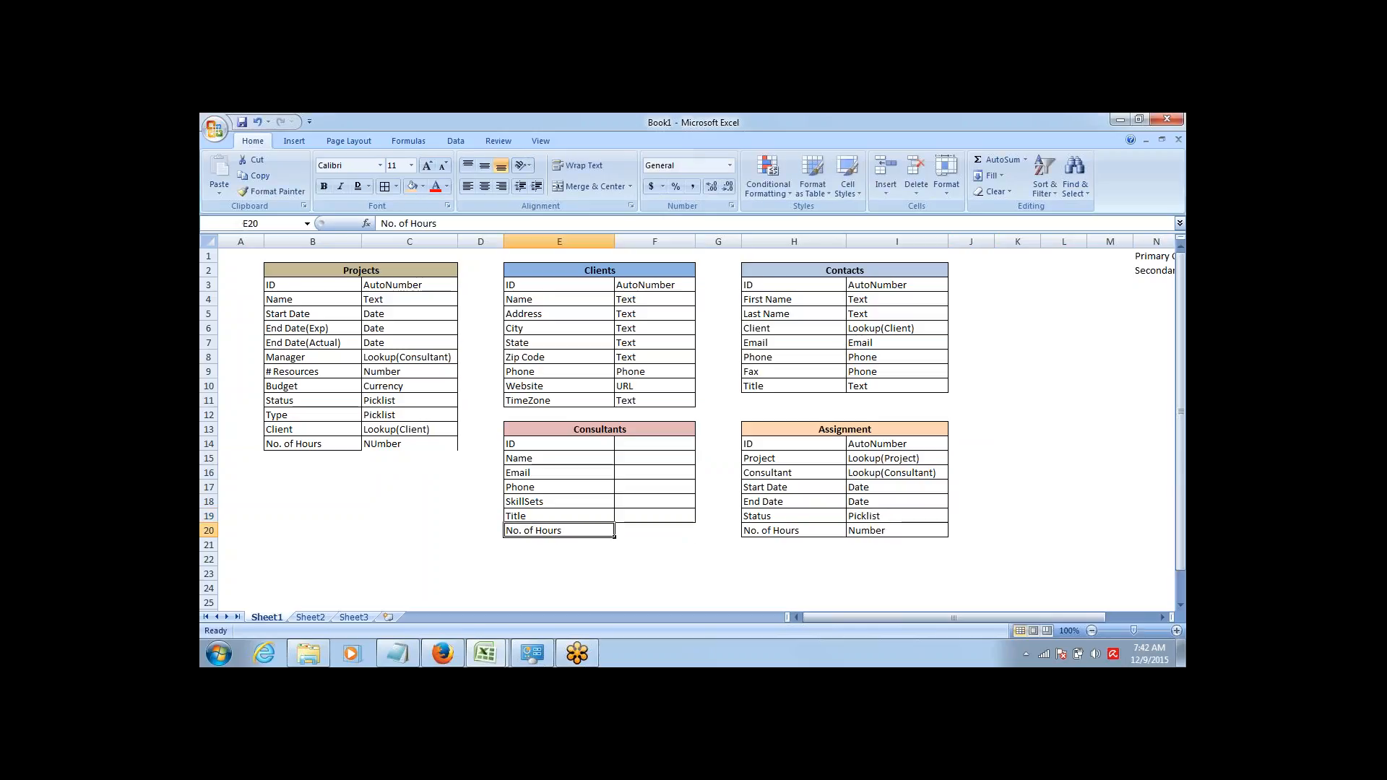
{"action": "key", "text": "Up"}
{"action": "key", "text": "Up"}
{"action": "key", "text": "Up"}
{"action": "key", "text": "Up"}
{"action": "key", "text": "Up"}
{"action": "key", "text": "Up"}
{"action": "key", "text": "Up"}
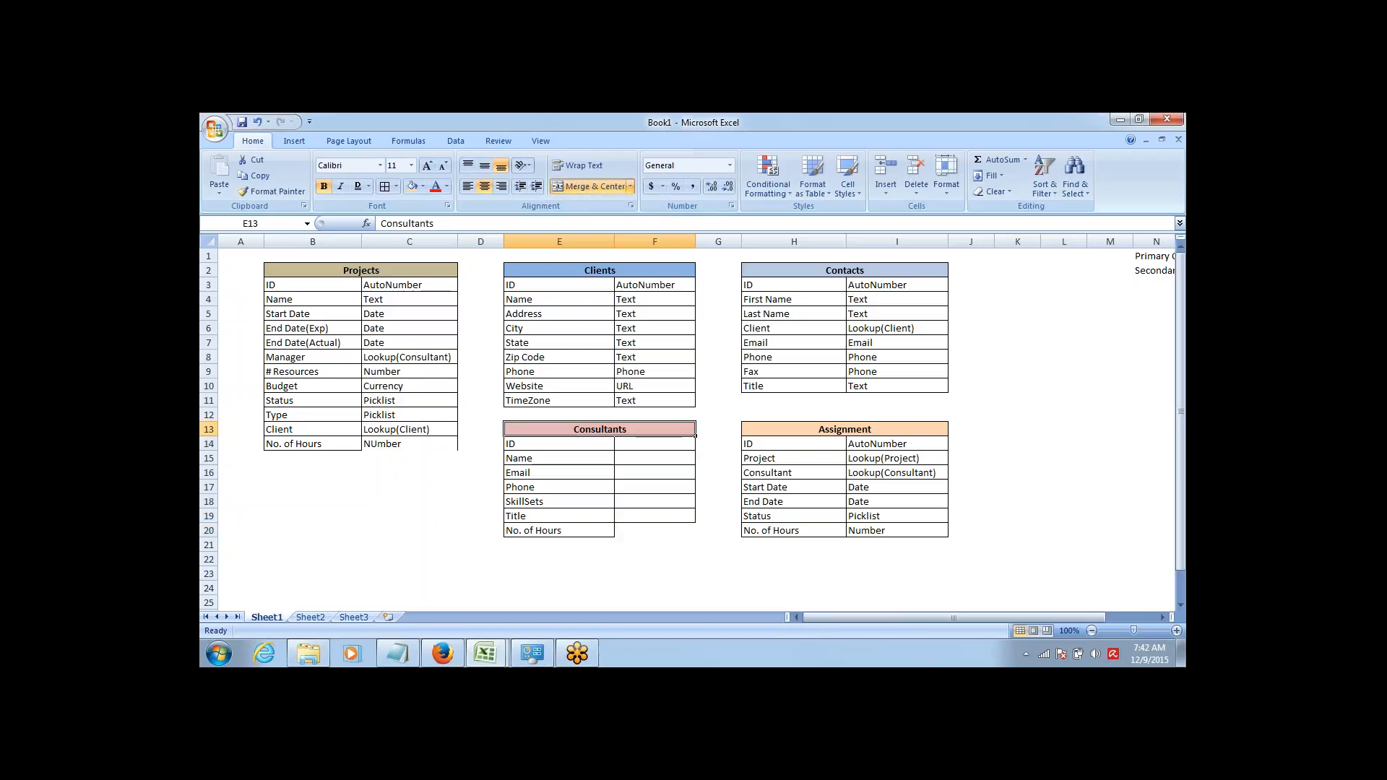
{"action": "key", "text": "Down"}
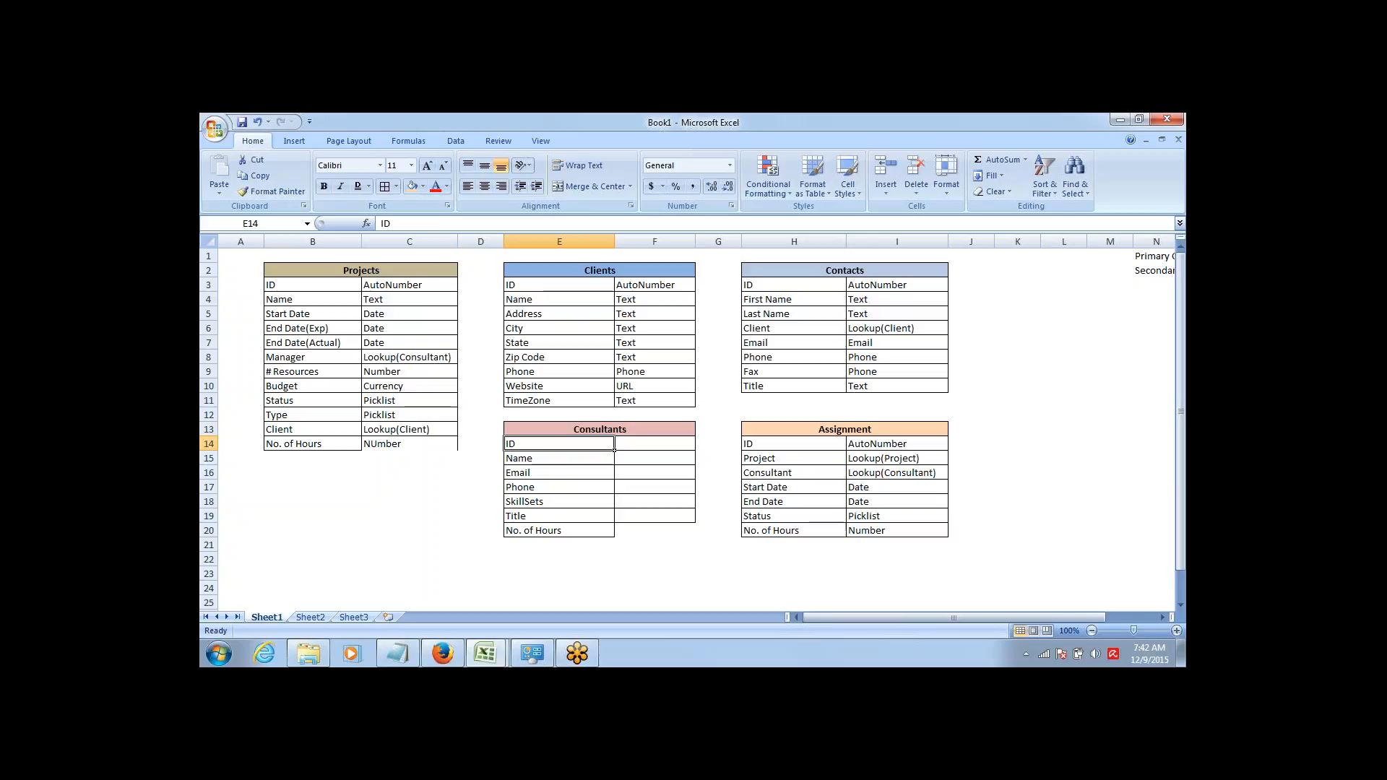
{"action": "key", "text": "Right"}
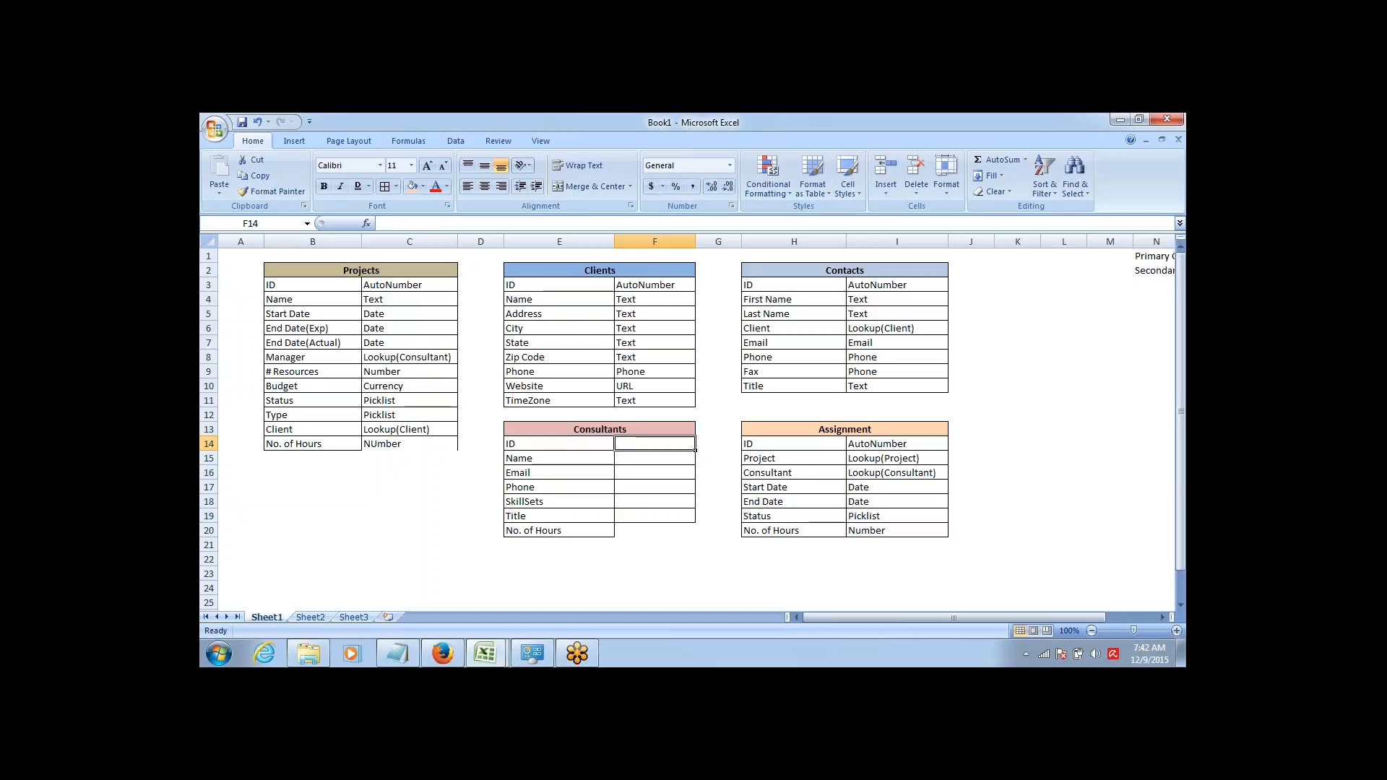
{"action": "key", "text": "Right"}
{"action": "key", "text": "Right"}
{"action": "key", "text": "Right"}
{"action": "key", "text": "ctrl+c"}
{"action": "key", "text": "Left"}
{"action": "key", "text": "Left"}
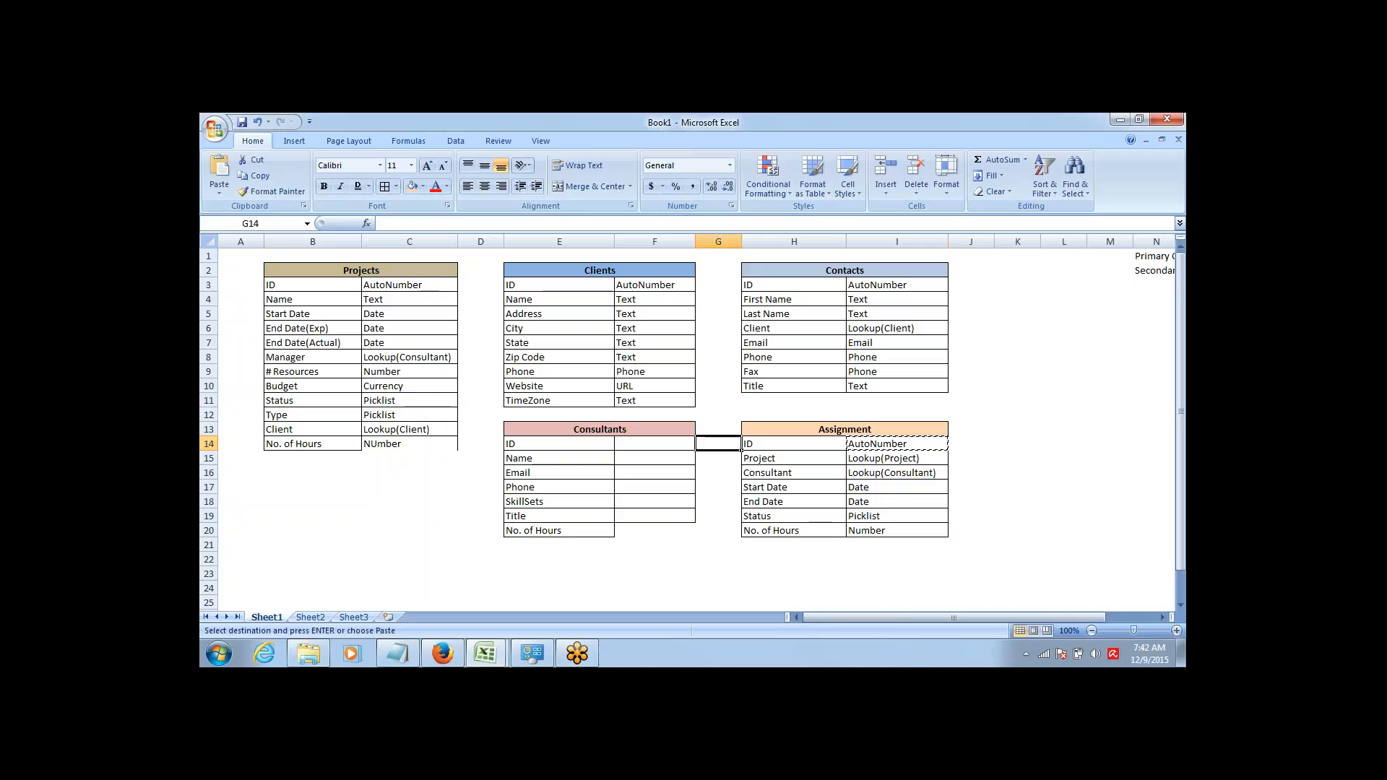
{"action": "key", "text": "Left"}
{"action": "key", "text": "Return"}
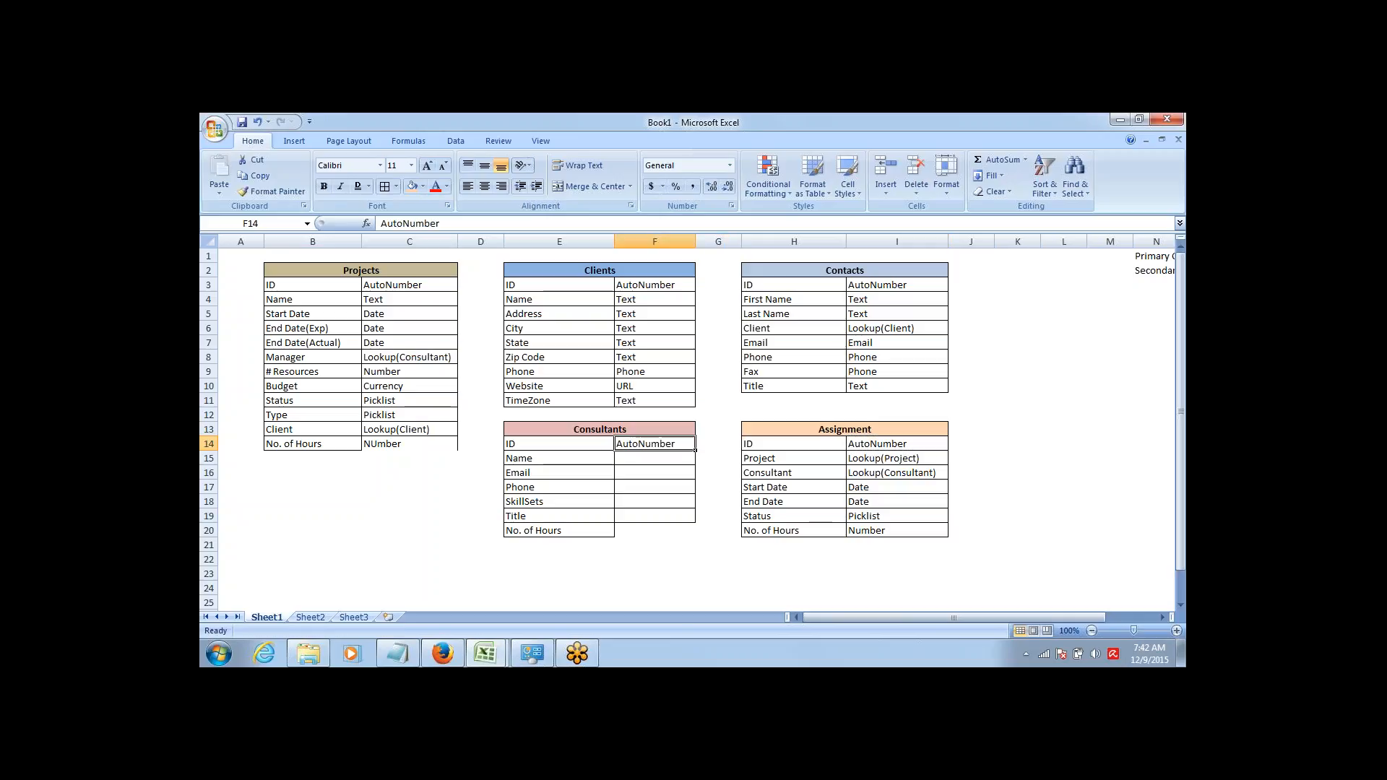
Enter Text as the data type of the Consultants table's Name field.
{"action": "key", "text": "Down"}
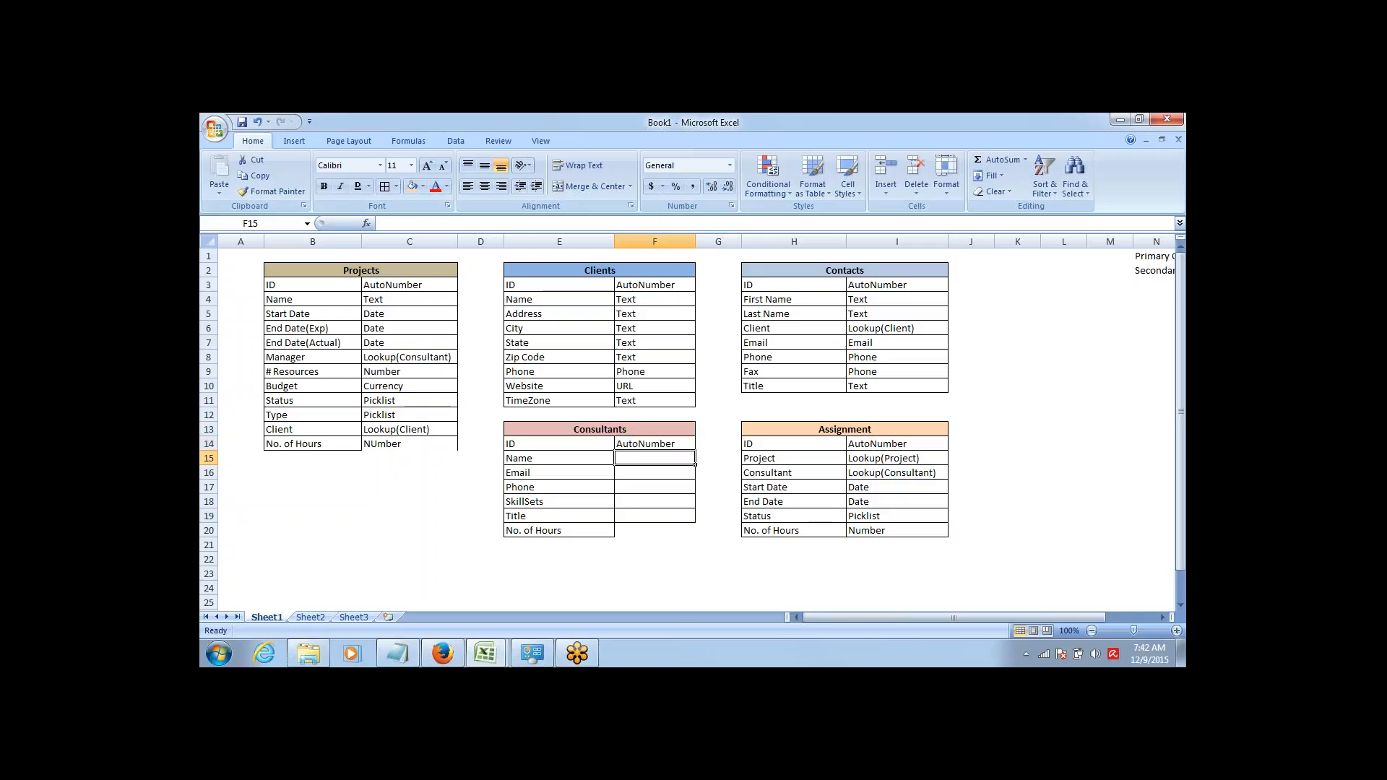
{"action": "type", "text": "Tex"}
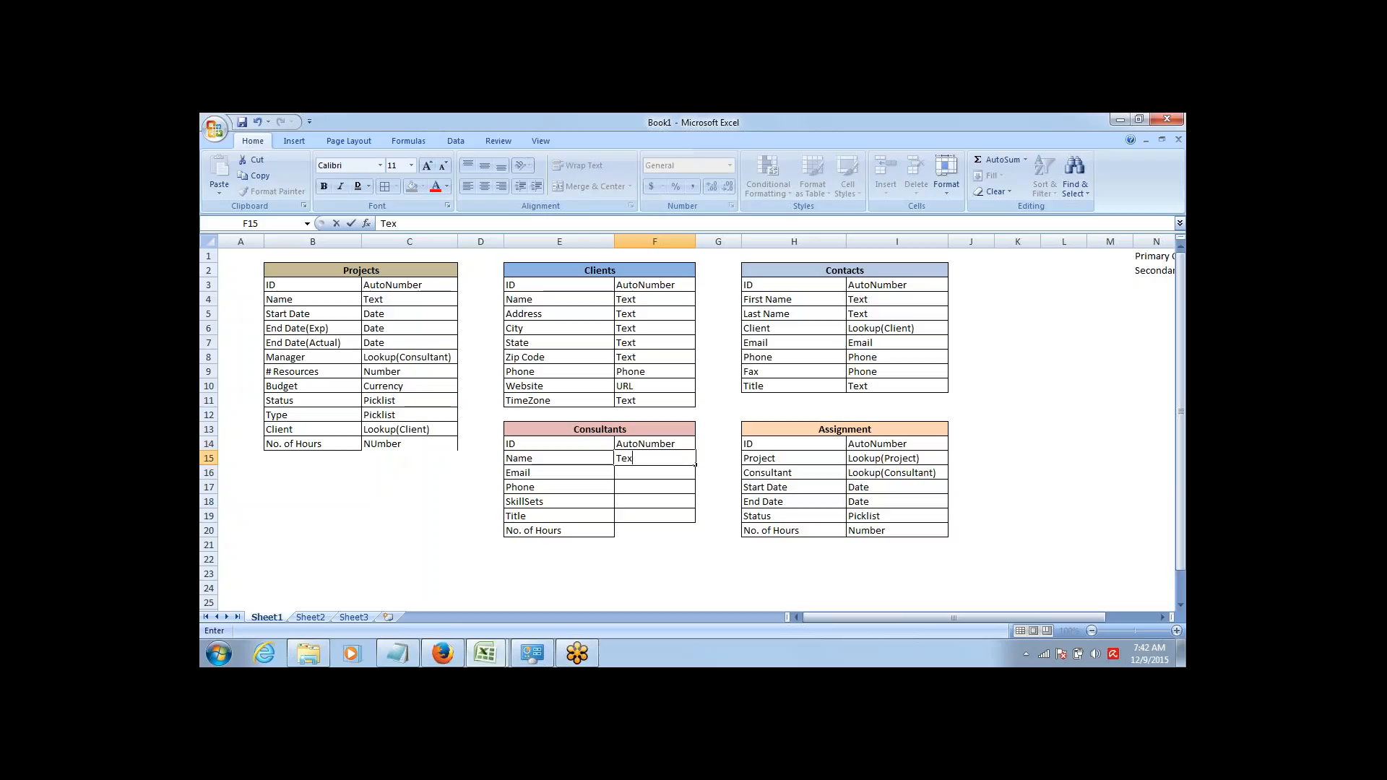
{"action": "type", "text": "t"}
{"action": "key", "text": "Return"}
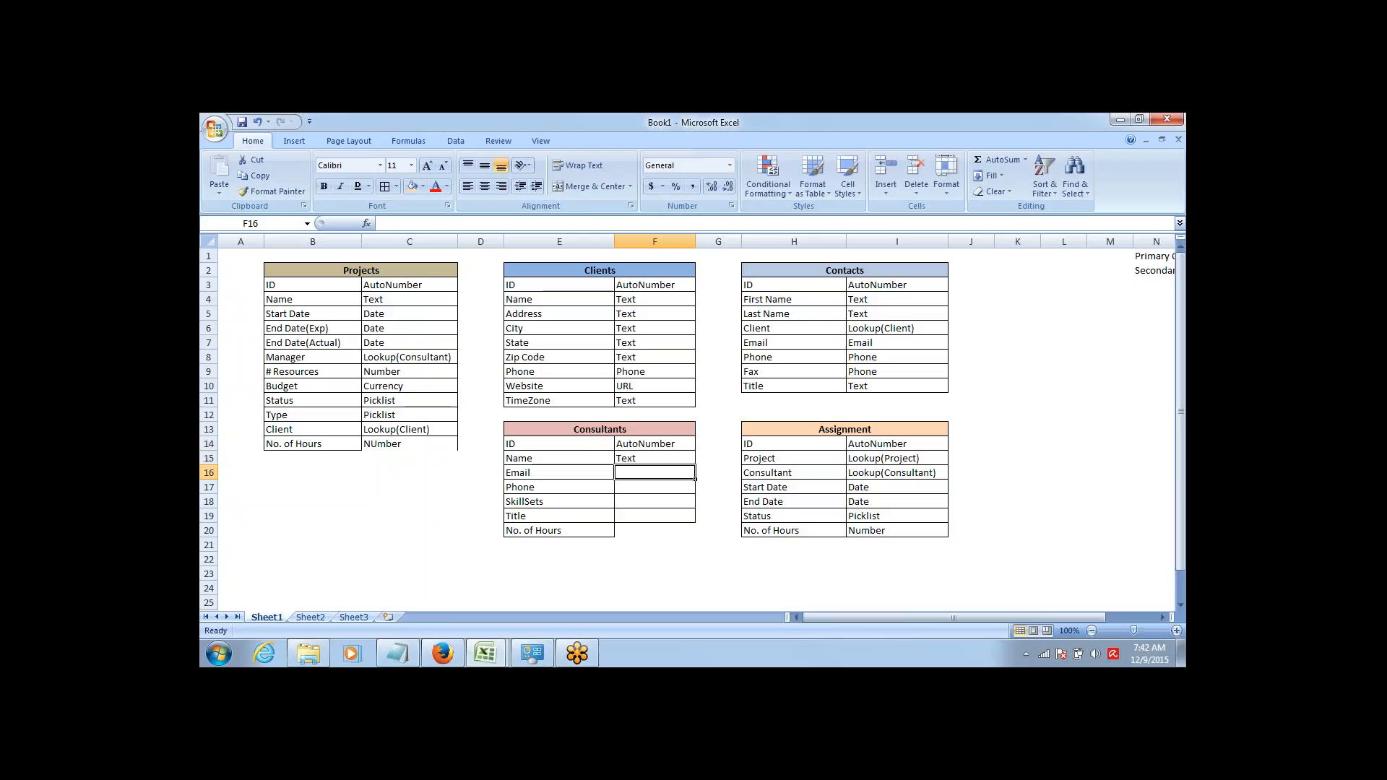
In the Consultants table, enter Email as the data type of the Email field and Phone for the Phone field.
{"action": "key", "text": "Left"}
{"action": "key", "text": "Right"}
{"action": "type", "text": "Emai"}
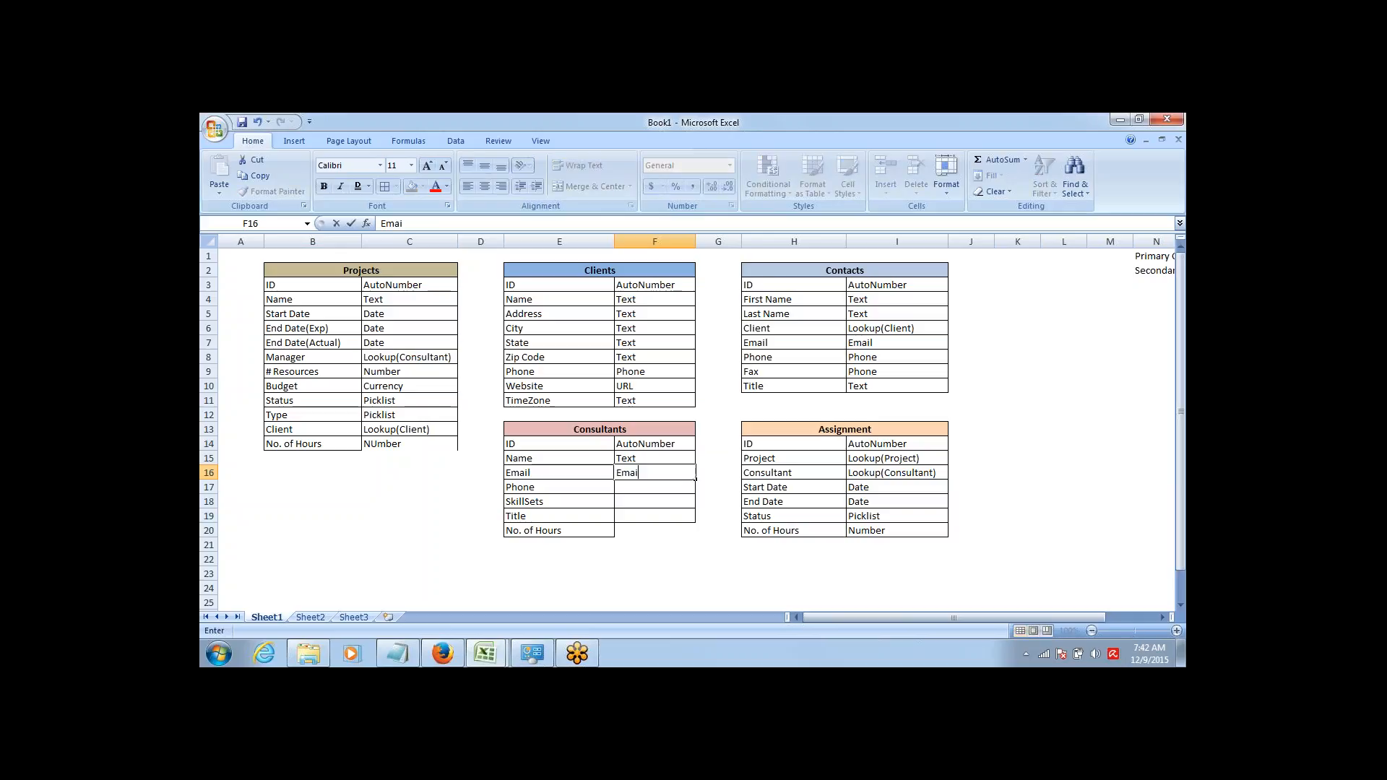
{"action": "key", "text": "Return"}
{"action": "type", "text": "Phone"}
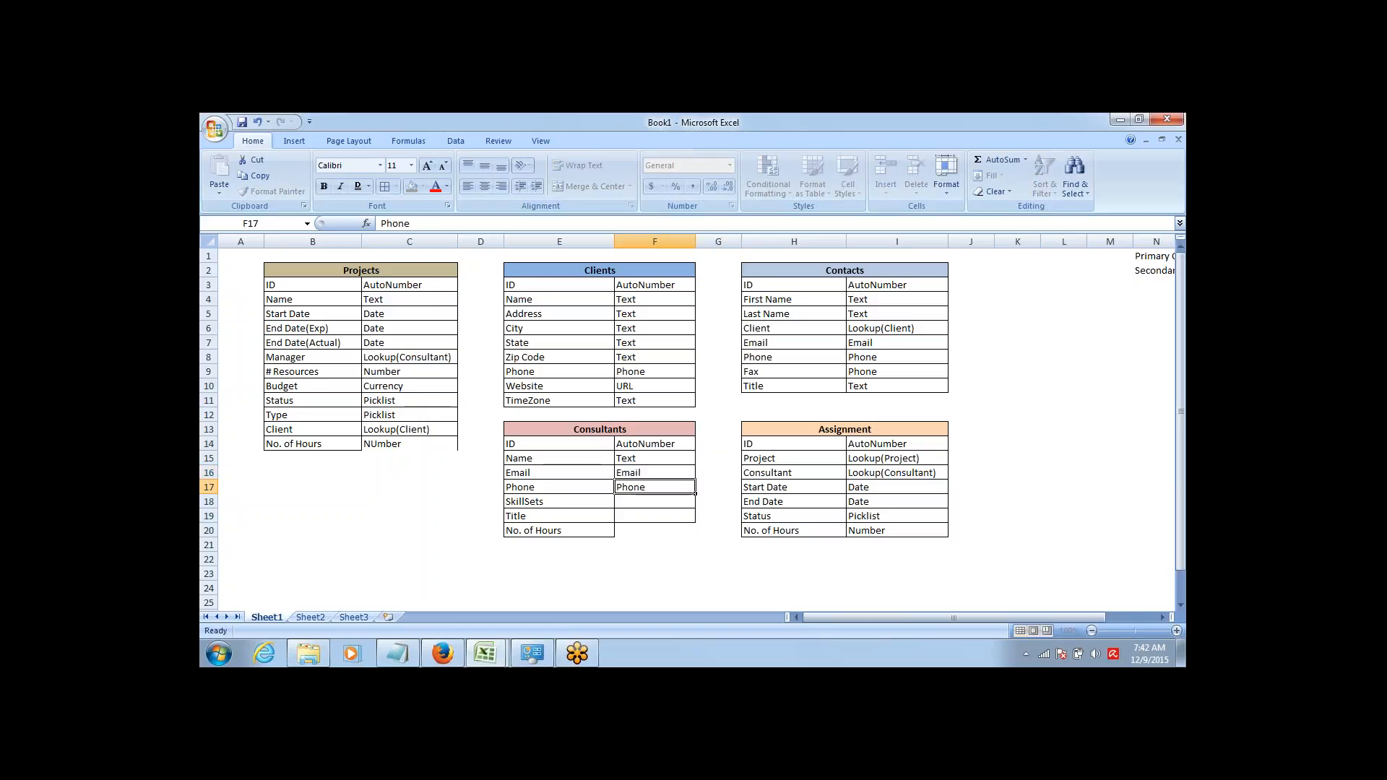
{"action": "key", "text": "Return"}
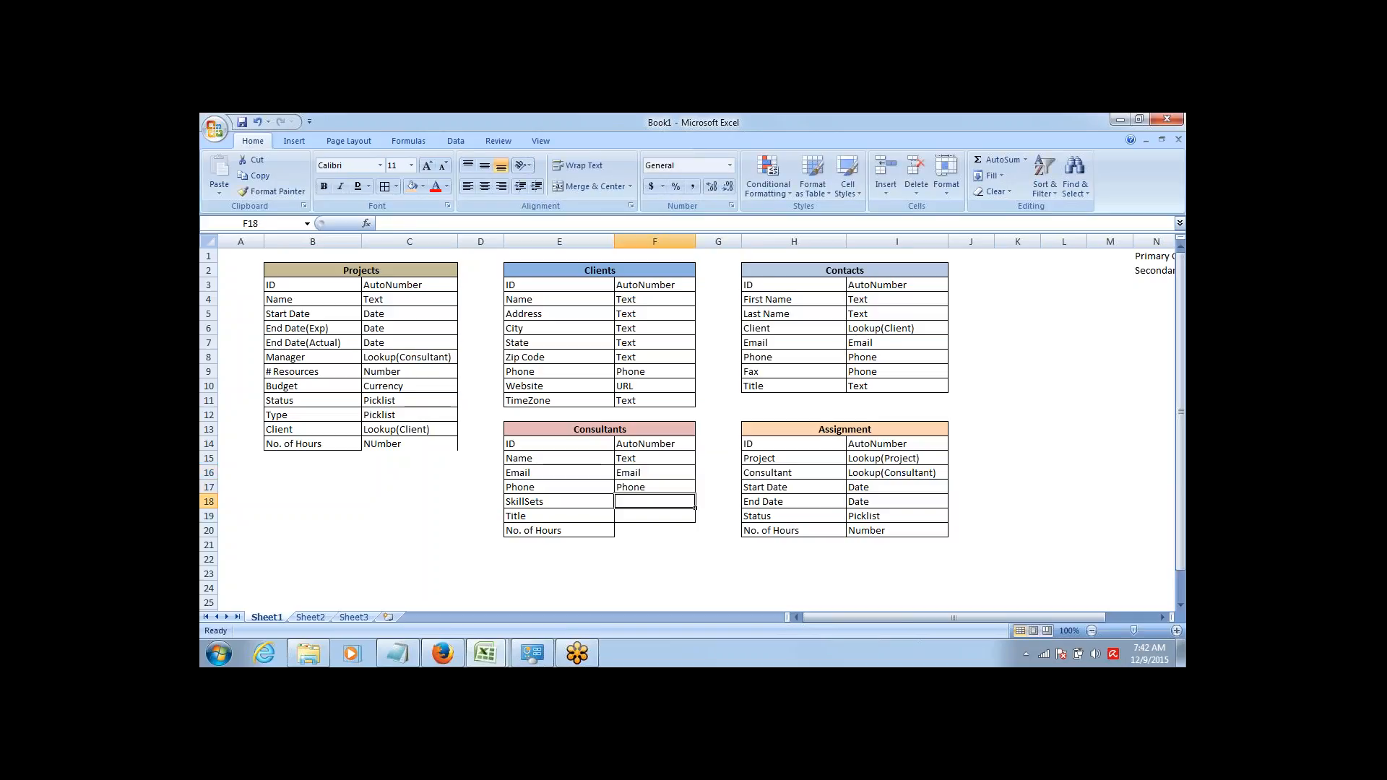
Enter Multi-Picklist as the data type of SkillSets in the Consultants table and dismiss the Windows activation notification.
{"action": "type", "text": "Multi"}
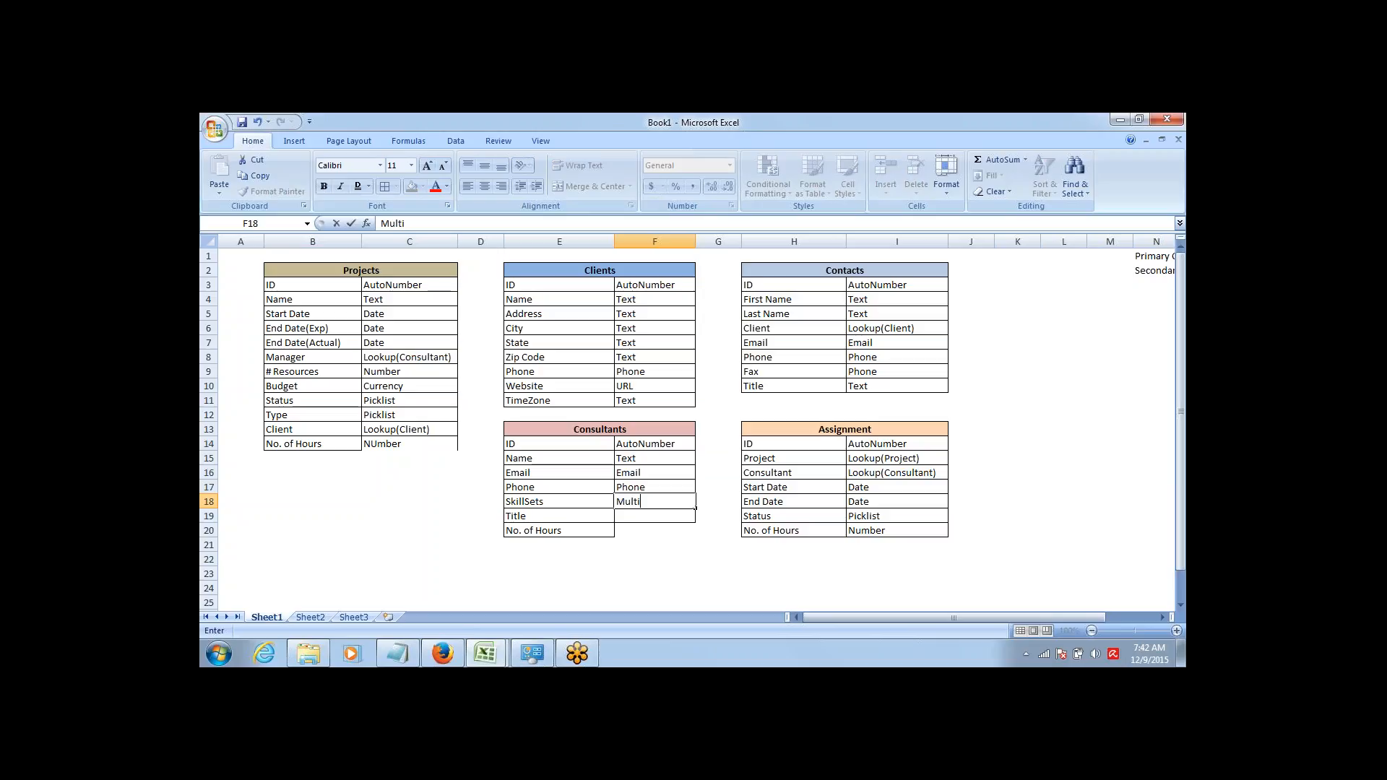
{"action": "type", "text": "-Picklist"}
{"action": "key", "text": "Tab"}
{"action": "key", "text": "Left"}
{"action": "key", "text": "Left"}
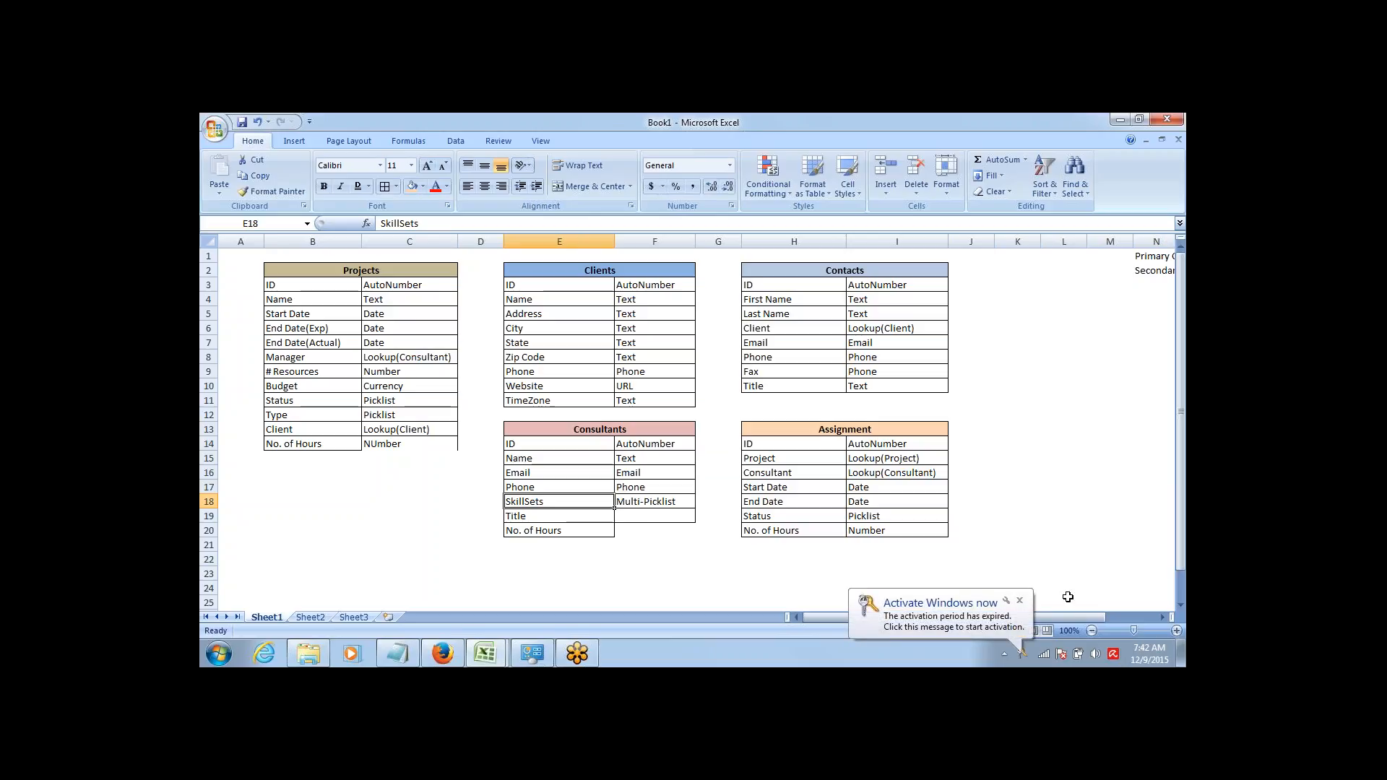
{"action": "left_click", "coordinate": [1020, 602]}
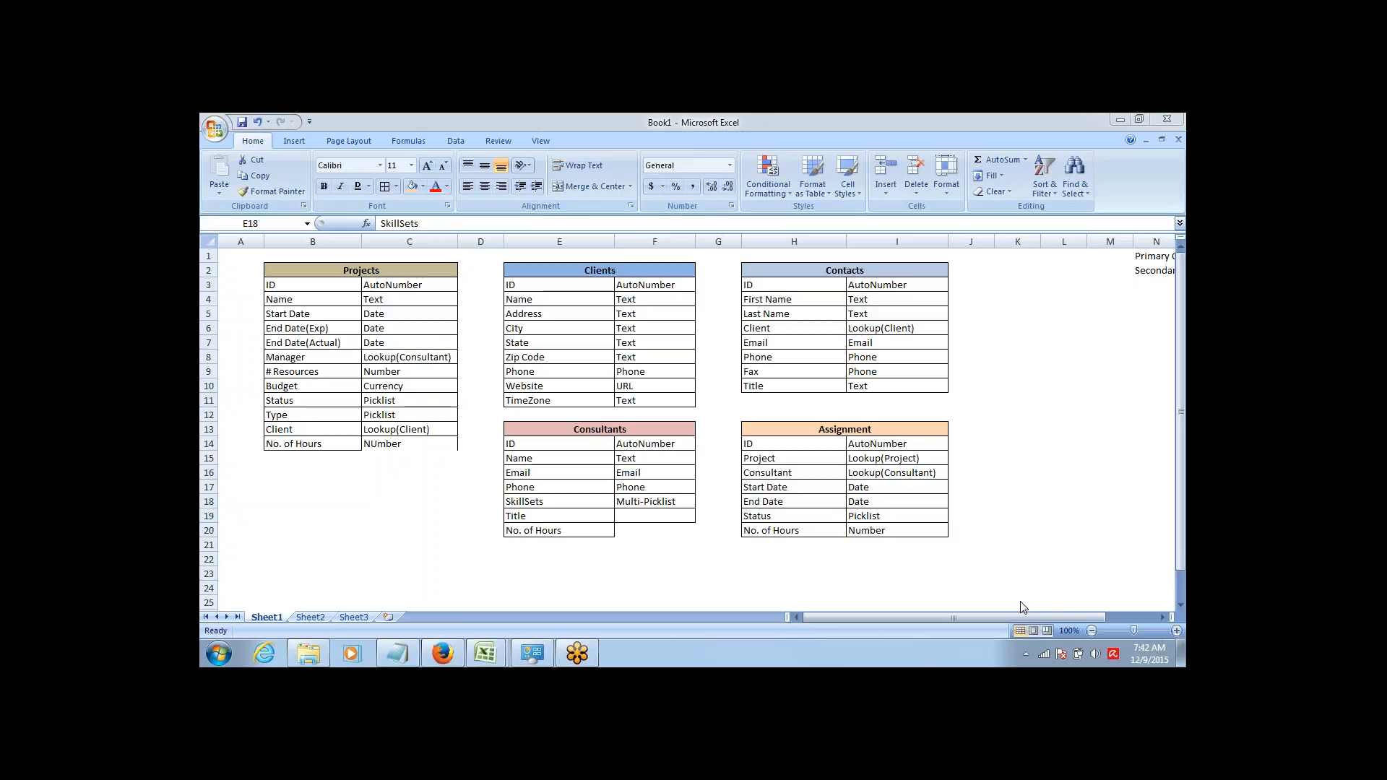
In the Consultants table, enter Text as the data type of Title and Number for No. of Hours.
{"action": "left_click", "coordinate": [909, 516]}
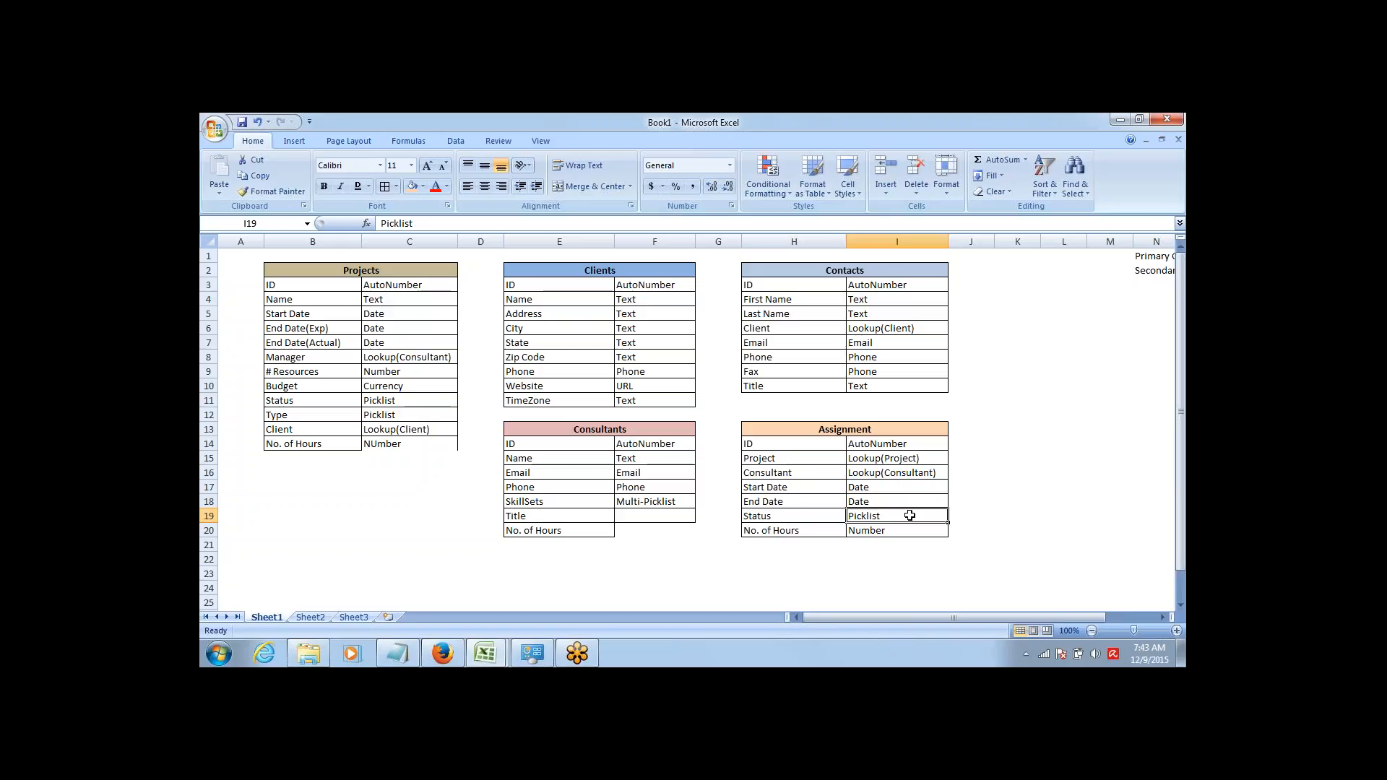
{"action": "key", "text": "Left"}
{"action": "key", "text": "Left"}
{"action": "key", "text": "Left"}
{"action": "key", "text": "Left"}
{"action": "key", "text": "Up"}
{"action": "key", "text": "Right"}
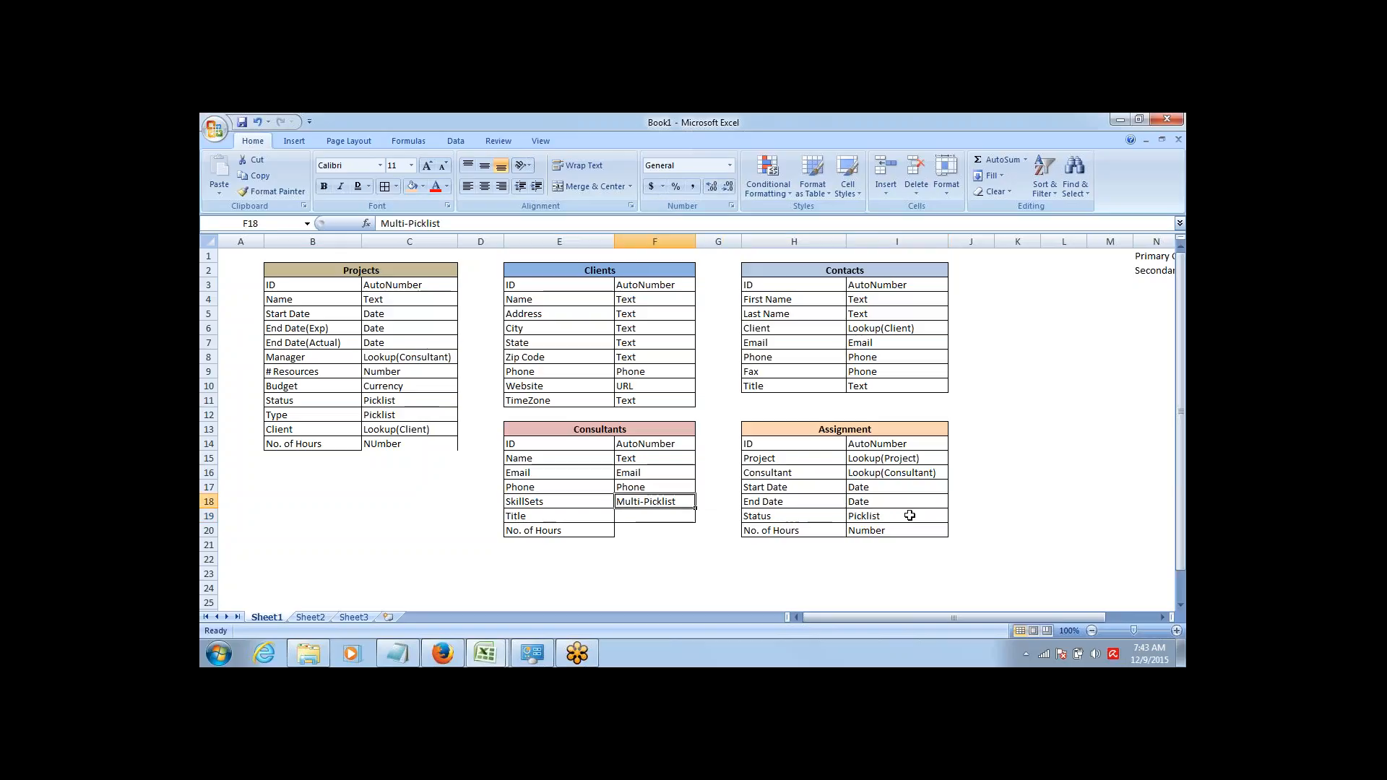
{"action": "key", "text": "Left"}
{"action": "key", "text": "Right"}
{"action": "key", "text": "Down"}
{"action": "key", "text": "Left"}
{"action": "key", "text": "Right"}
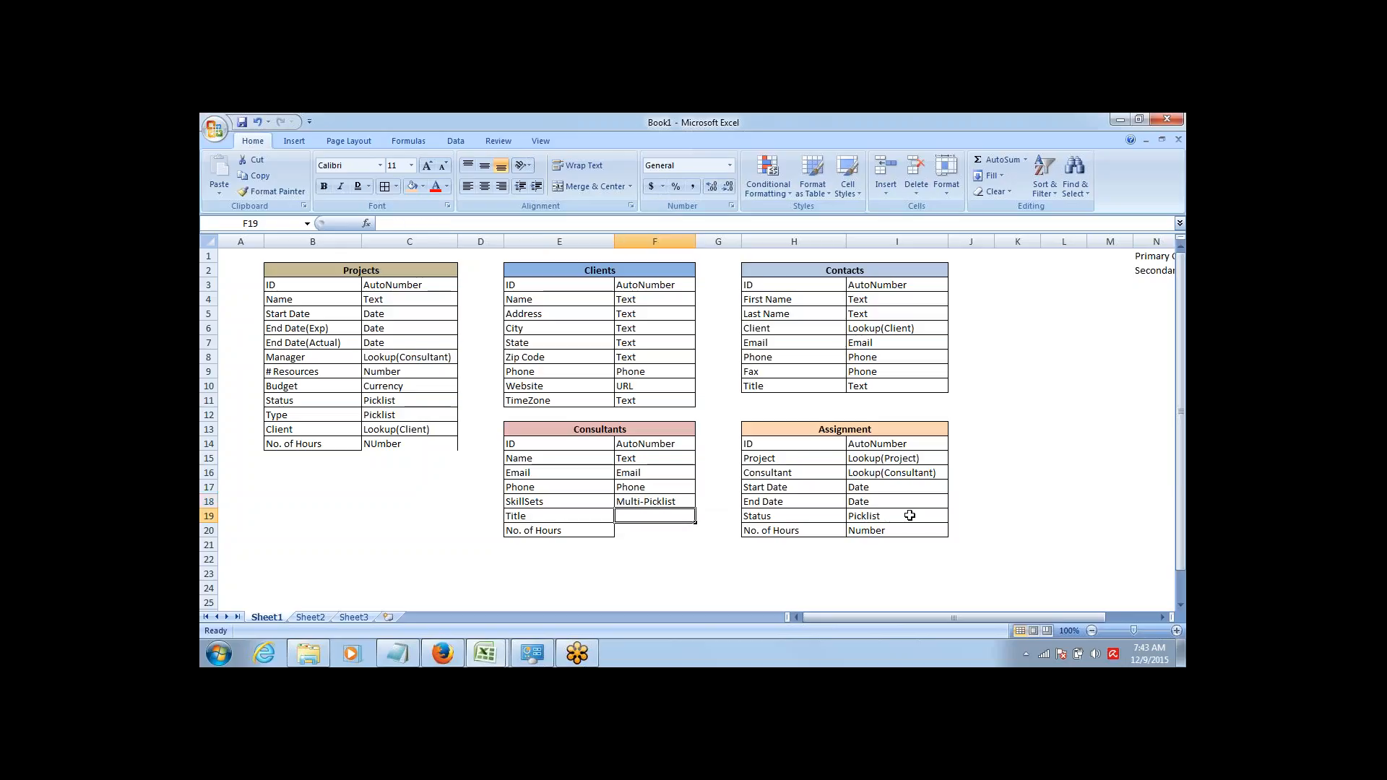
{"action": "type", "text": "Text"}
{"action": "key", "text": "Return"}
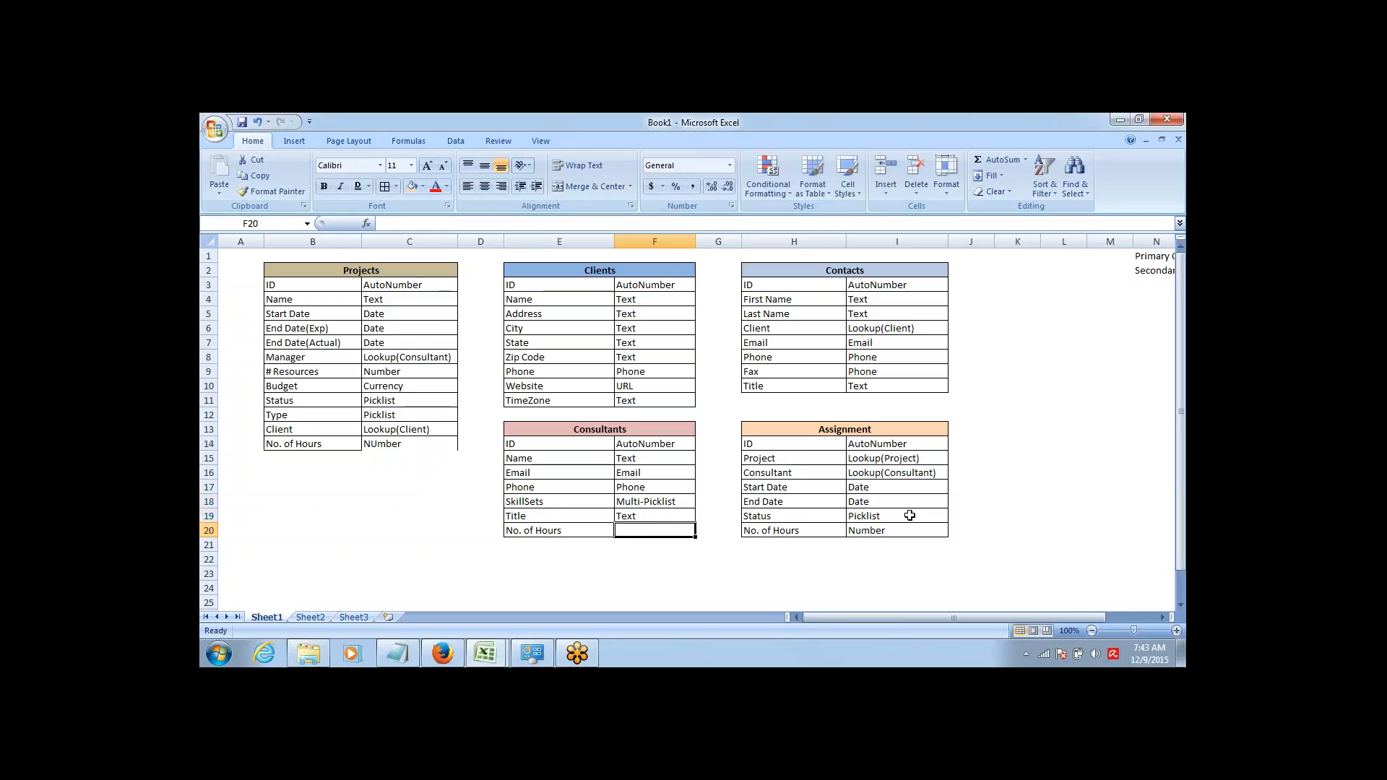
{"action": "type", "text": "Number"}
{"action": "key", "text": "Right"}
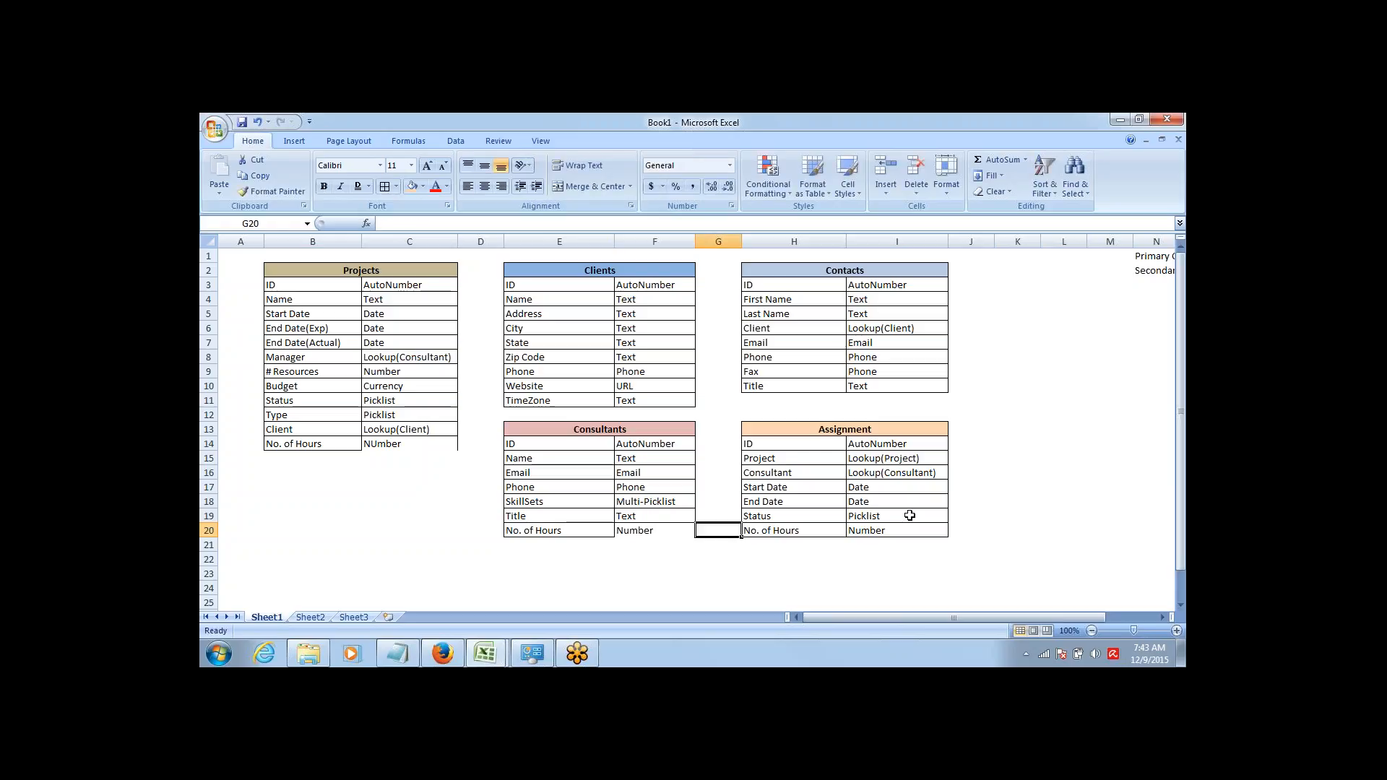
{"action": "key", "text": "Left"}
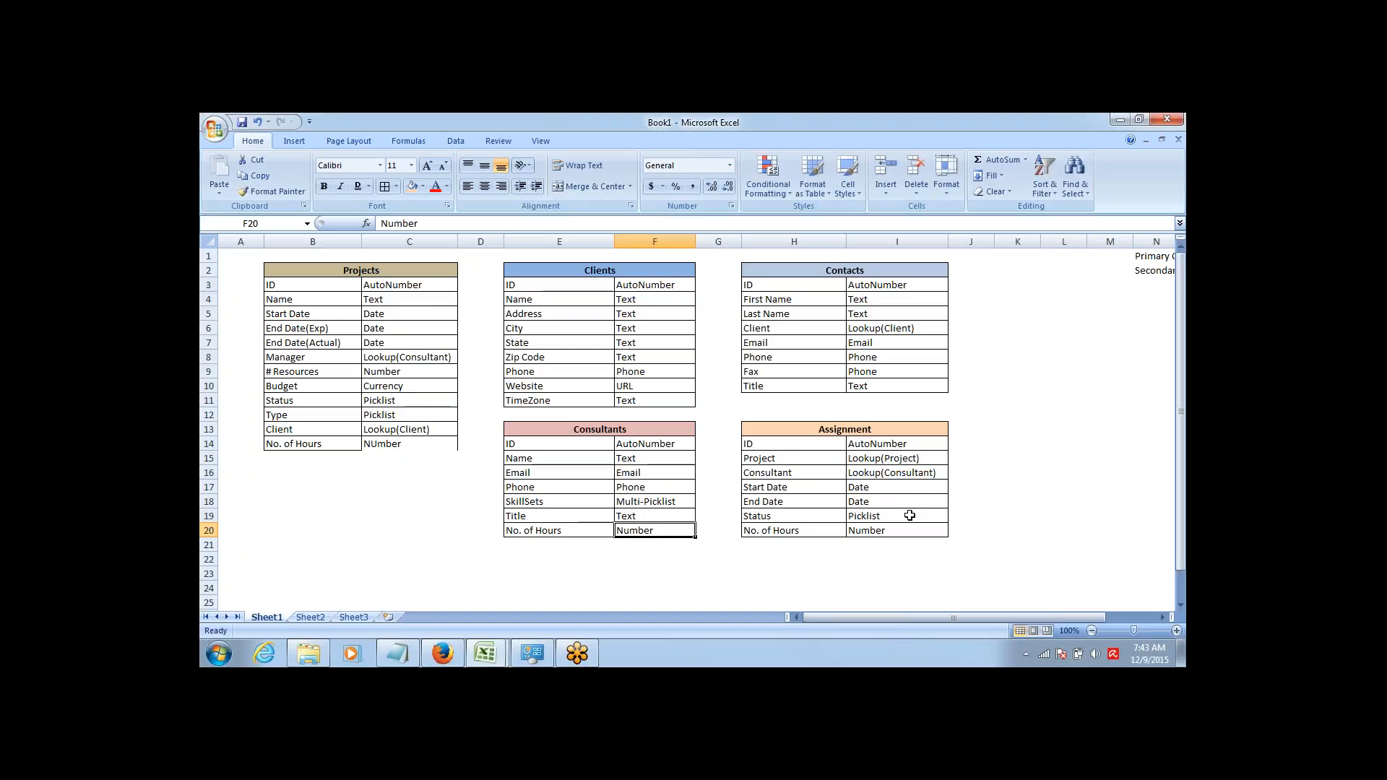
Review the field names and their data types in the Projects table, from ID down to No. of Hours.
{"action": "key", "text": "Left"}
{"action": "key", "text": "Home"}
{"action": "key", "text": "Right"}
{"action": "key", "text": "Right"}
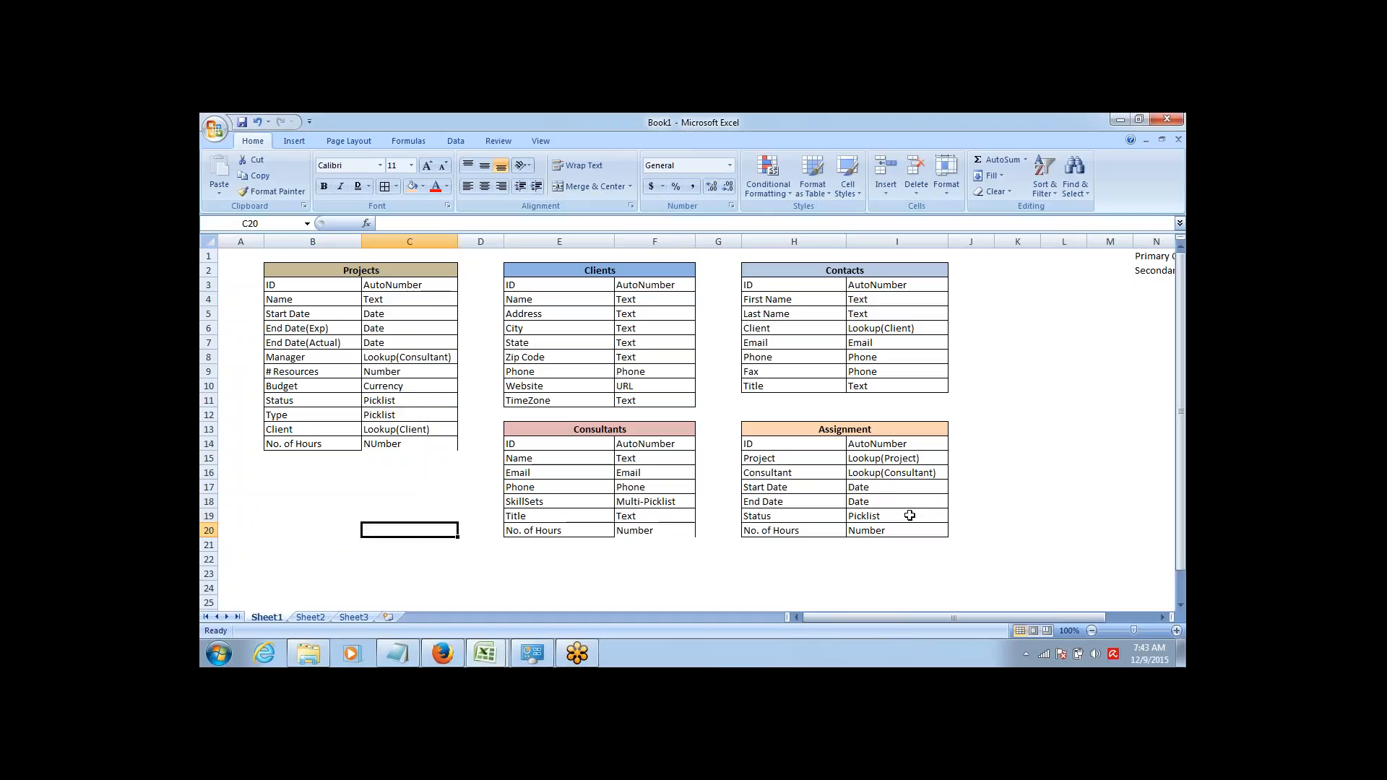
{"action": "key", "text": "Left"}
{"action": "key", "text": "Up"}
{"action": "key", "text": "Up"}
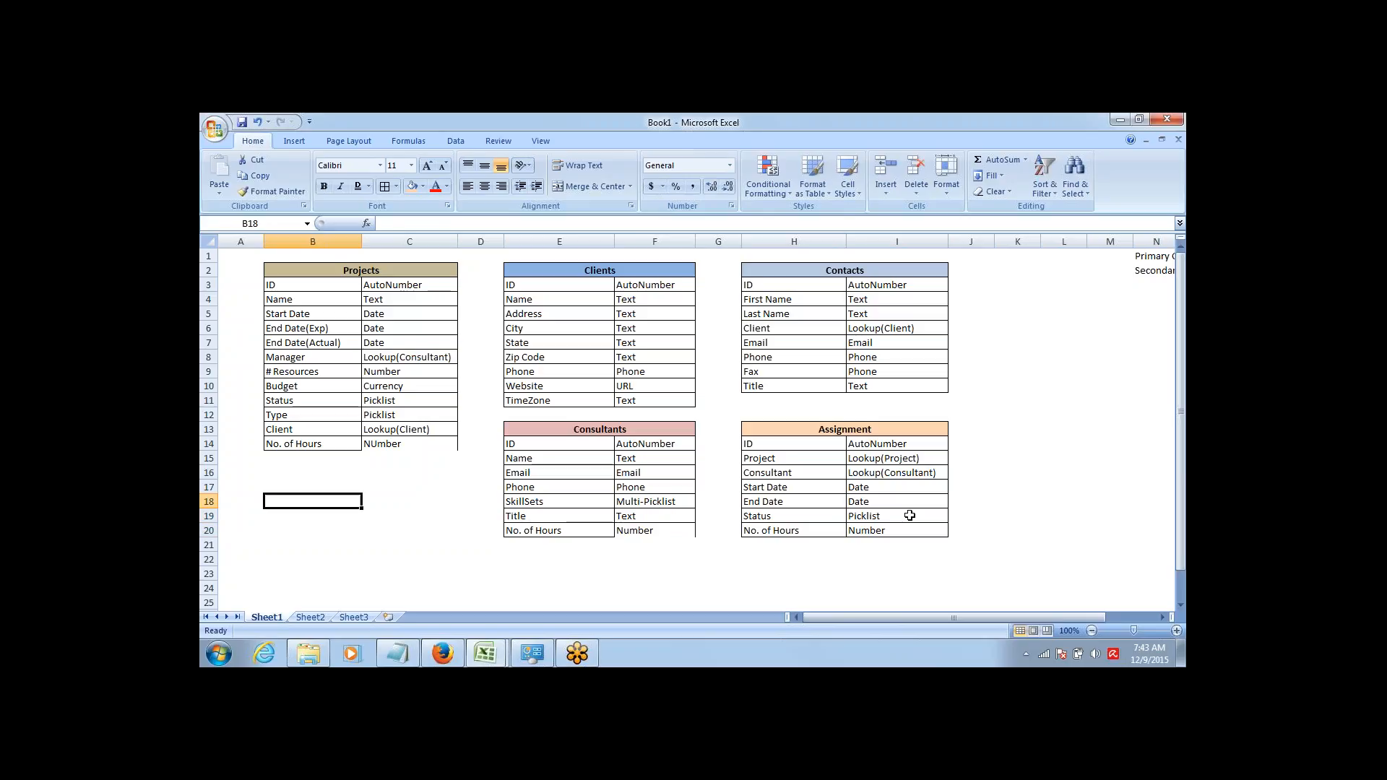
{"action": "key", "text": "Up"}
{"action": "key", "text": "Up"}
{"action": "key", "text": "Up"}
{"action": "key", "text": "Up"}
{"action": "key", "text": "Up"}
{"action": "key", "text": "Up"}
{"action": "key", "text": "Up"}
{"action": "key", "text": "Up"}
{"action": "key", "text": "Up"}
{"action": "key", "text": "Up"}
{"action": "key", "text": "Up"}
{"action": "key", "text": "Up"}
{"action": "key", "text": "Up"}
{"action": "key", "text": "Up"}
{"action": "key", "text": "Up"}
{"action": "key", "text": "Up"}
{"action": "key", "text": "Up"}
{"action": "key", "text": "Down"}
{"action": "key", "text": "Down"}
{"action": "key", "text": "Down"}
{"action": "key", "text": "Down"}
{"action": "key", "text": "Down"}
{"action": "key", "text": "Down"}
{"action": "key", "text": "Down"}
{"action": "key", "text": "Down"}
{"action": "key", "text": "Down"}
{"action": "key", "text": "Down"}
{"action": "key", "text": "Down"}
{"action": "key", "text": "Down"}
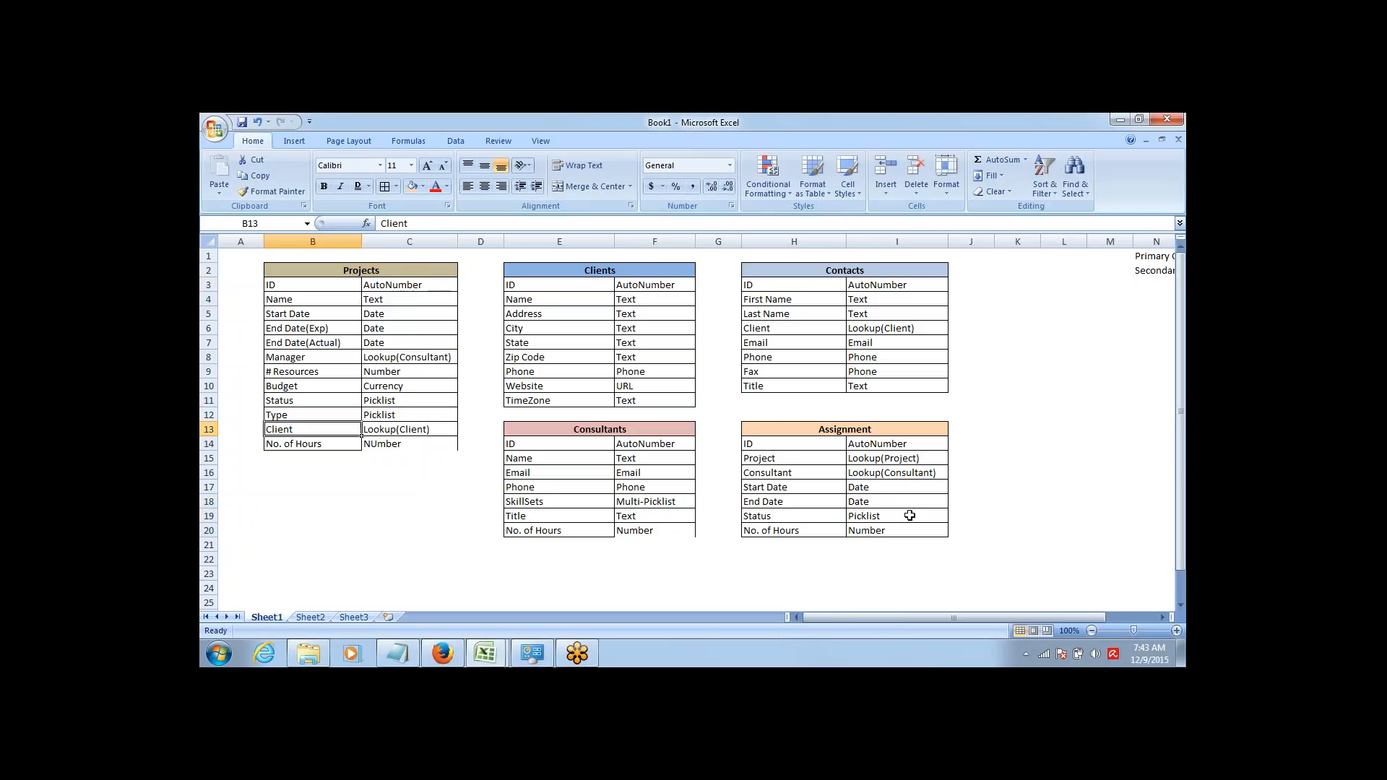
{"action": "key", "text": "Down"}
{"action": "key", "text": "Right"}
{"action": "key", "text": "Up"}
{"action": "key", "text": "Up"}
{"action": "key", "text": "Up"}
{"action": "key", "text": "Up"}
{"action": "key", "text": "Up"}
{"action": "key", "text": "Up"}
{"action": "key", "text": "Up"}
{"action": "key", "text": "Up"}
{"action": "key", "text": "Up"}
{"action": "key", "text": "Up"}
{"action": "key", "text": "Up"}
{"action": "key", "text": "Up"}
{"action": "key", "text": "Down"}
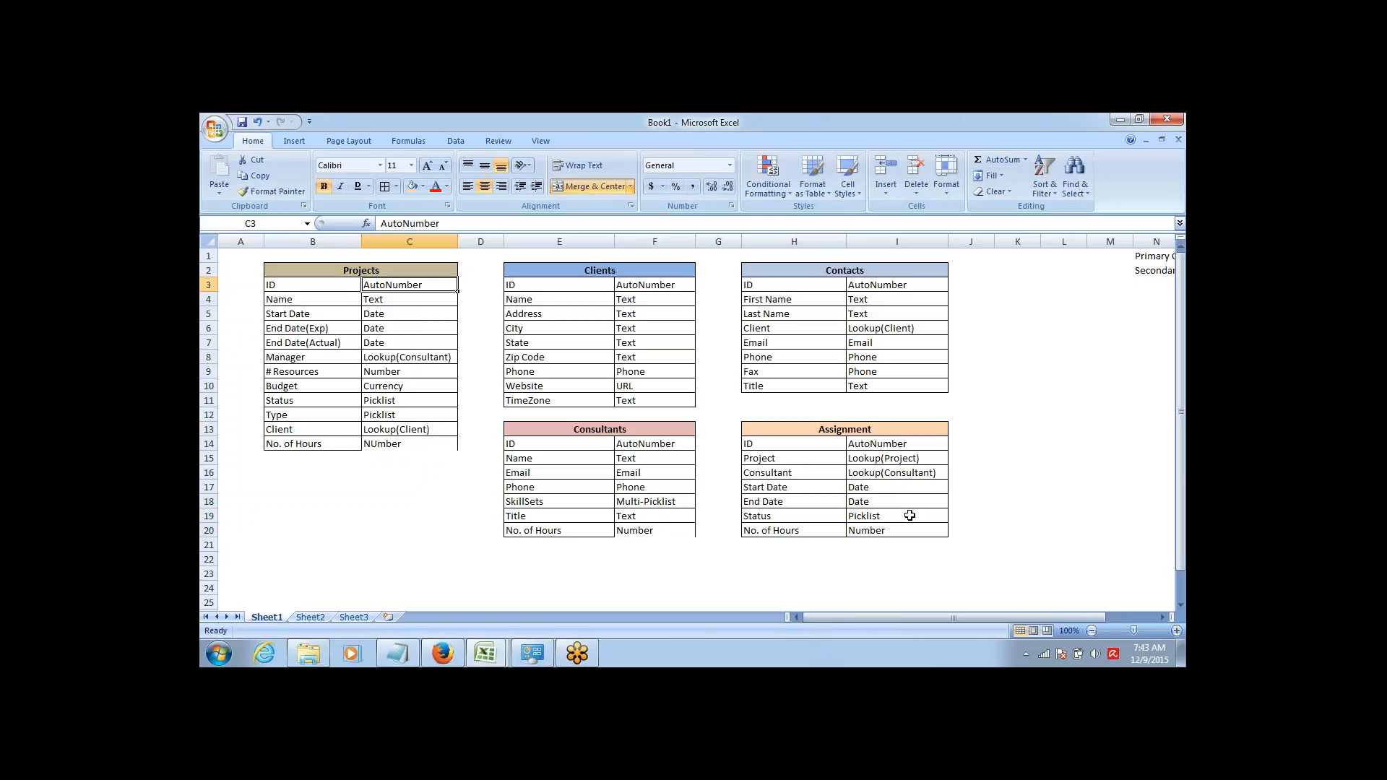
{"action": "key", "text": "Down"}
{"action": "key", "text": "Down"}
{"action": "key", "text": "Down"}
{"action": "key", "text": "Down"}
{"action": "key", "text": "Down"}
{"action": "key", "text": "Down"}
{"action": "key", "text": "Down"}
{"action": "key", "text": "Down"}
{"action": "key", "text": "Down"}
{"action": "key", "text": "Down"}
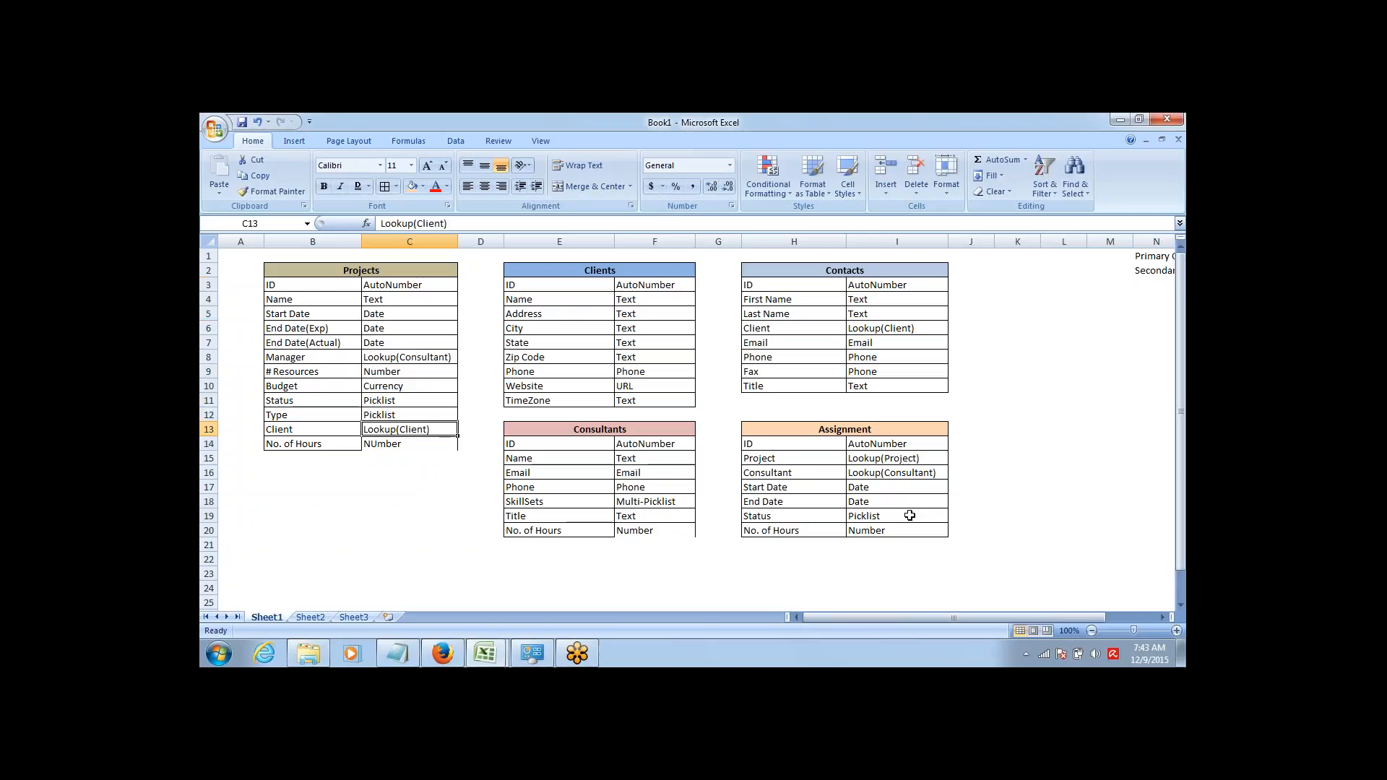
{"action": "key", "text": "Down"}
{"action": "key", "text": "Down"}
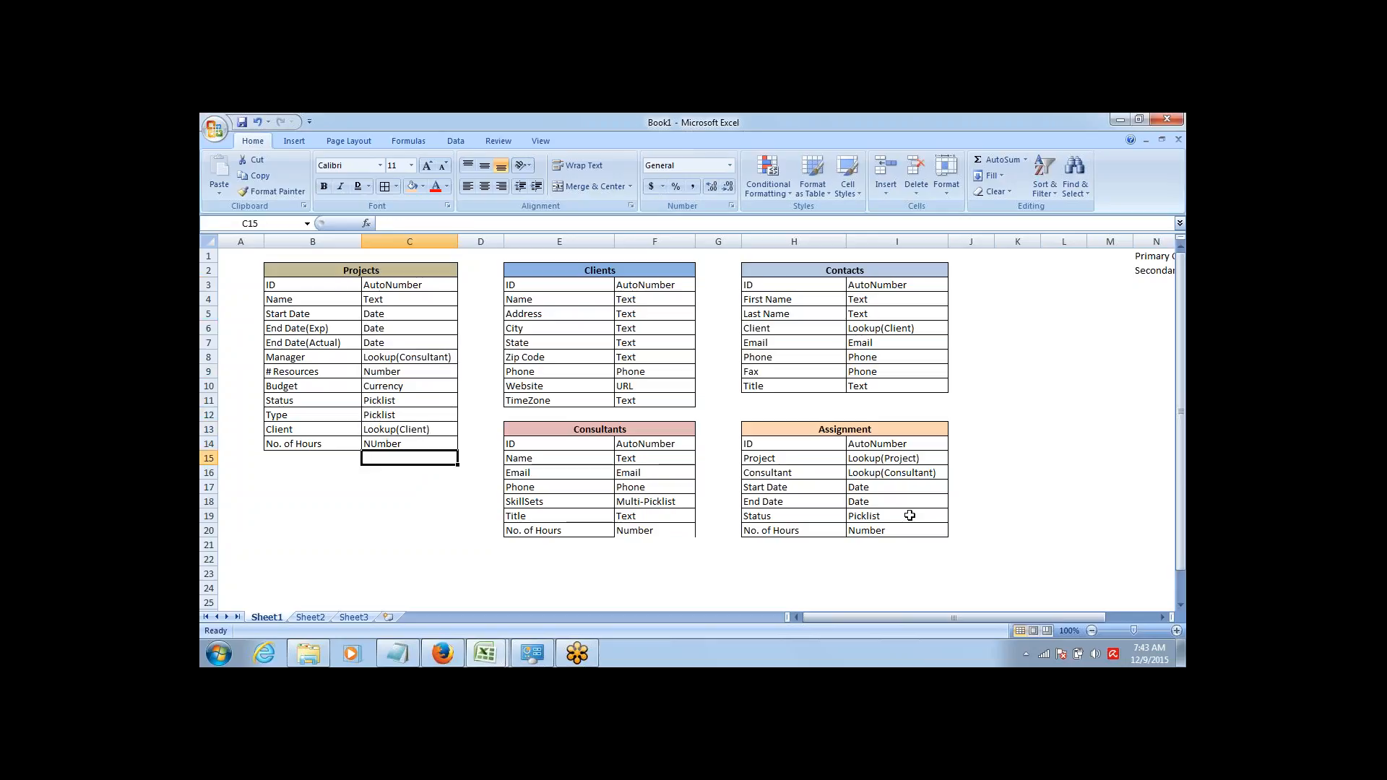
{"action": "key", "text": "Up"}
{"action": "key", "text": "Up"}
{"action": "key", "text": "Up"}
{"action": "key", "text": "Up"}
{"action": "key", "text": "Up"}
{"action": "key", "text": "Up"}
{"action": "key", "text": "Up"}
{"action": "key", "text": "Up"}
{"action": "key", "text": "Up"}
{"action": "key", "text": "Up"}
{"action": "key", "text": "Up"}
{"action": "key", "text": "Up"}
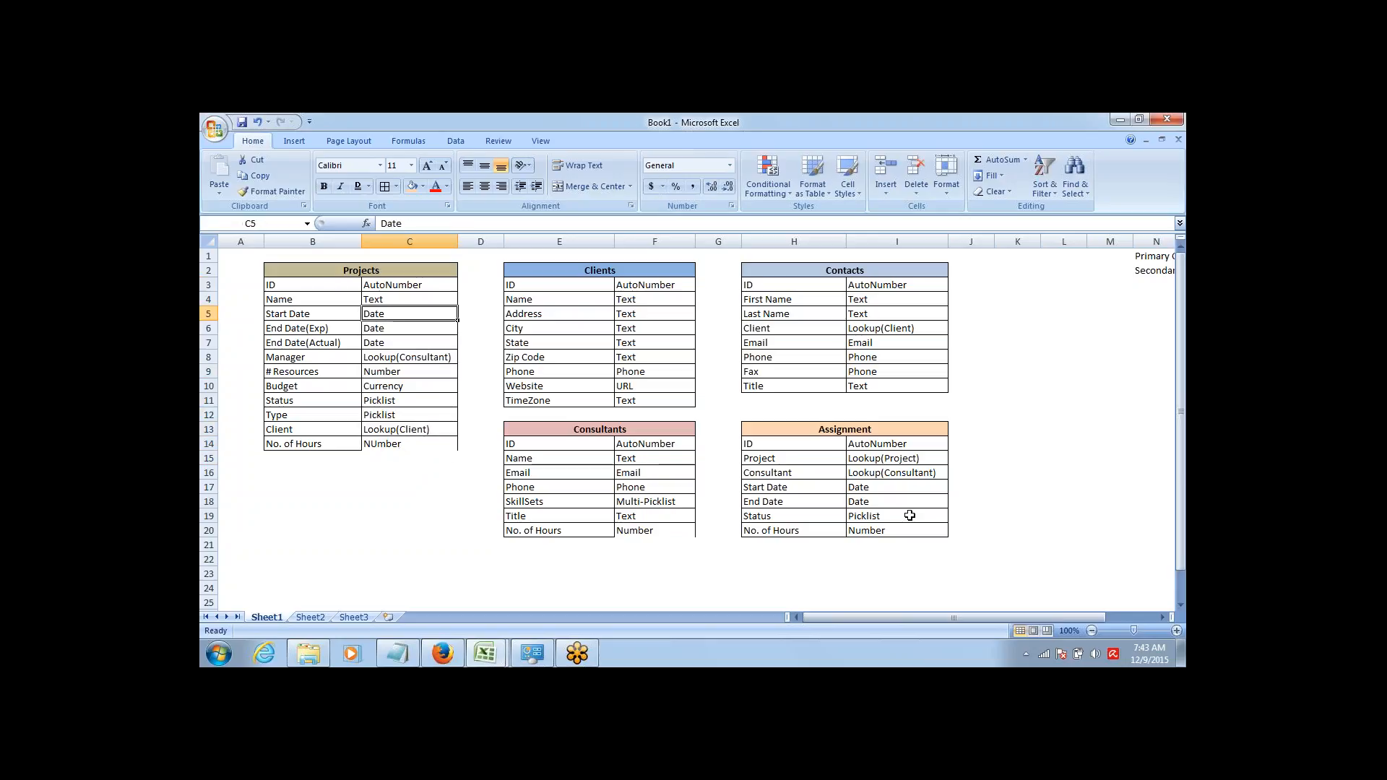
Check the data types assigned to the address fields of the Clients table, such as City, State and Zip Code.
{"action": "key", "text": "Right"}
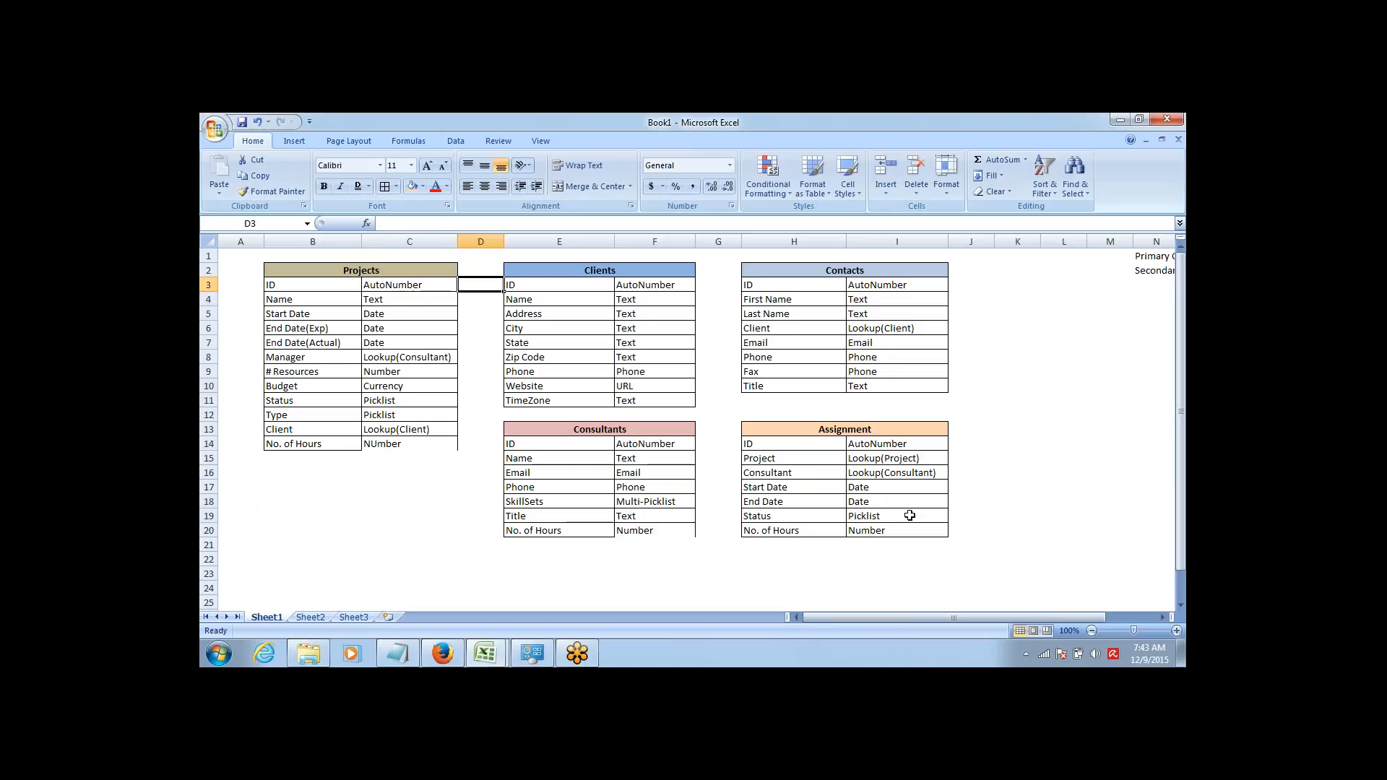
{"action": "key", "text": "Right"}
{"action": "key", "text": "Right"}
{"action": "key", "text": "Down"}
{"action": "key", "text": "Down"}
{"action": "key", "text": "Left"}
{"action": "key", "text": "Right"}
{"action": "key", "text": "Down"}
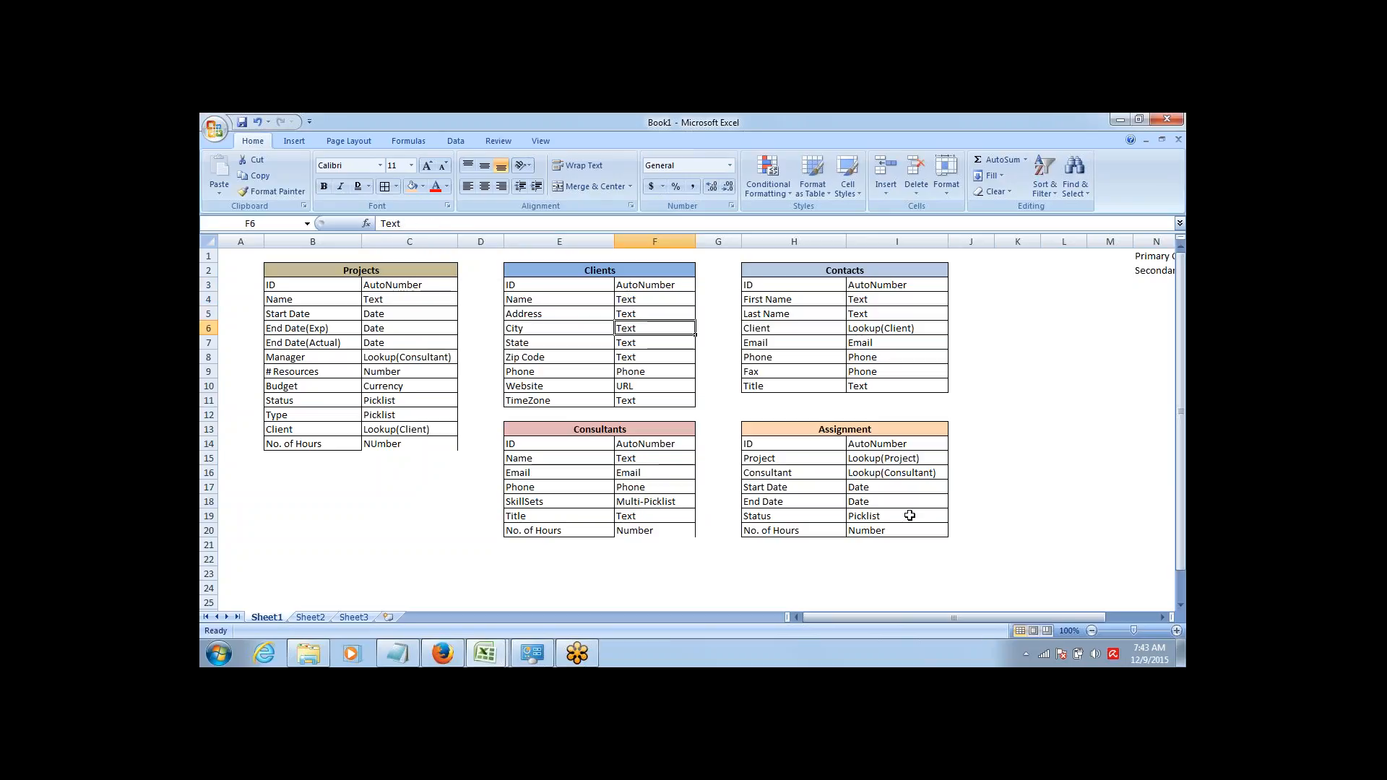
{"action": "key", "text": "Left"}
{"action": "key", "text": "Right"}
{"action": "key", "text": "Left"}
{"action": "key", "text": "Left"}
{"action": "key", "text": "Right"}
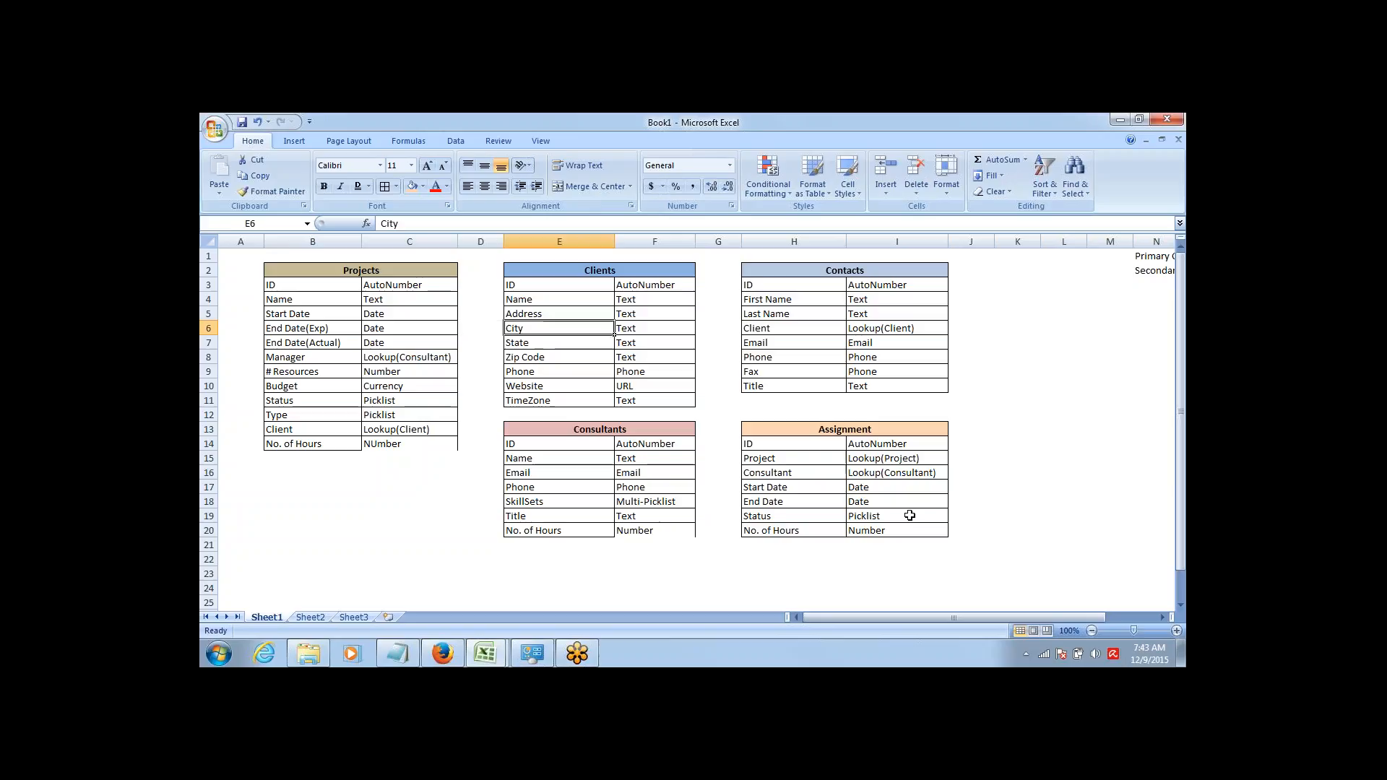
{"action": "key", "text": "Right"}
{"action": "key", "text": "Left"}
{"action": "key", "text": "Right"}
{"action": "key", "text": "Left"}
{"action": "key", "text": "Right"}
{"action": "key", "text": "Left"}
{"action": "key", "text": "Right"}
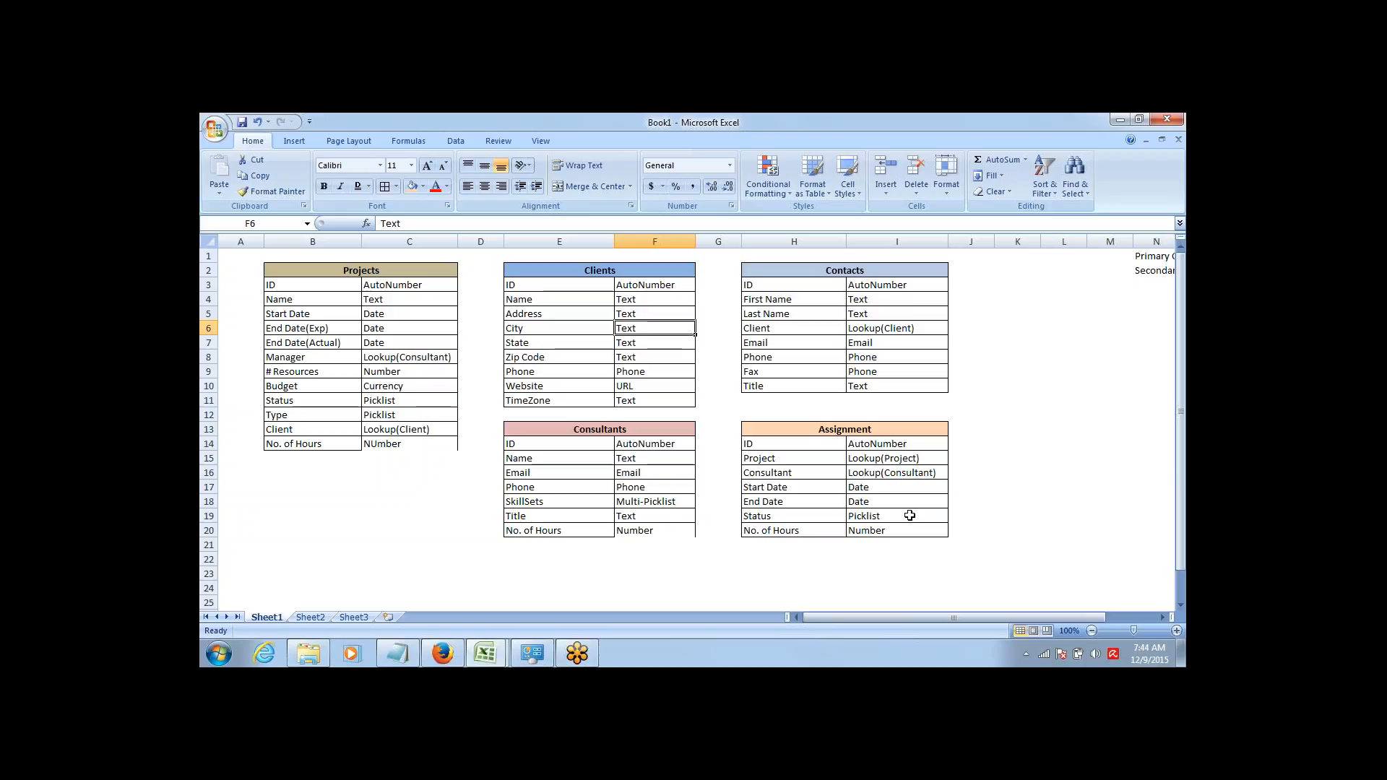
{"action": "key", "text": "Down"}
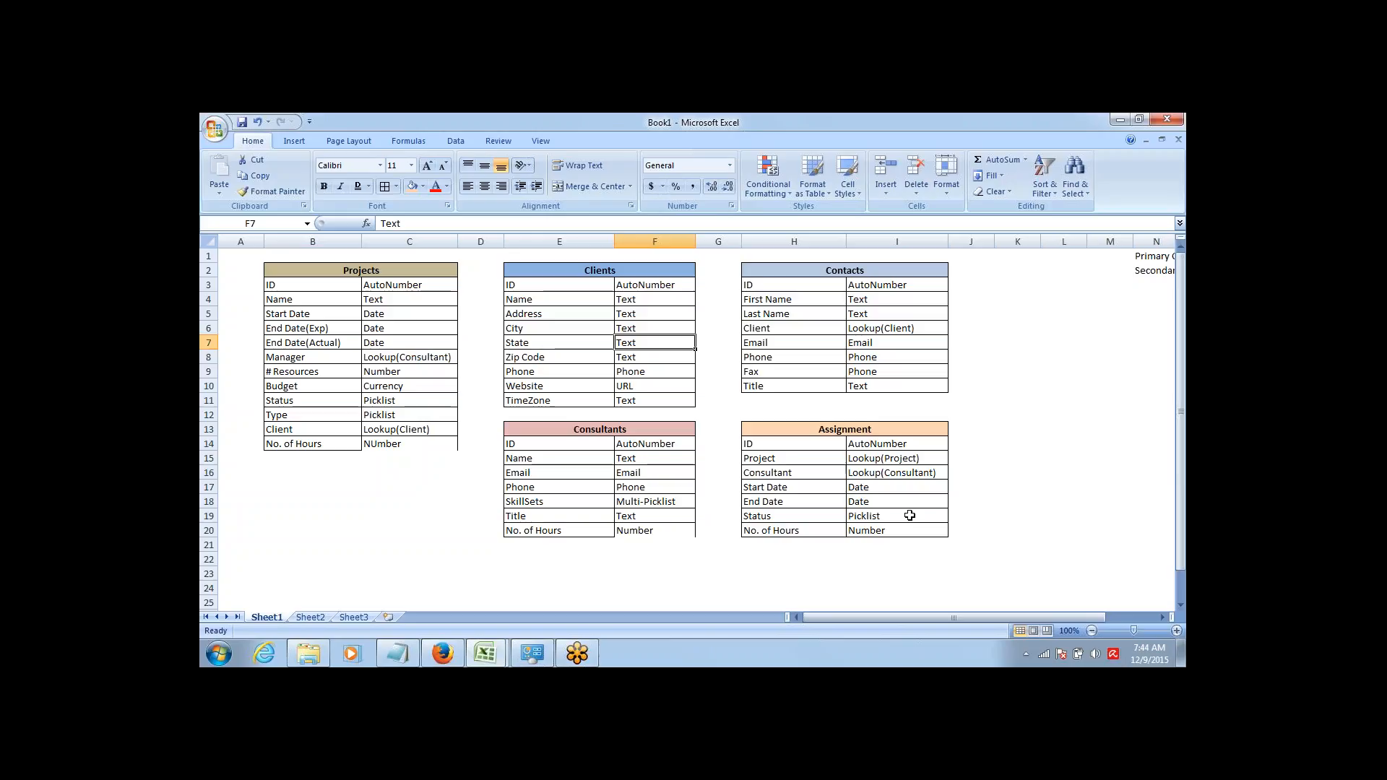
{"action": "key", "text": "Left"}
{"action": "key", "text": "Down"}
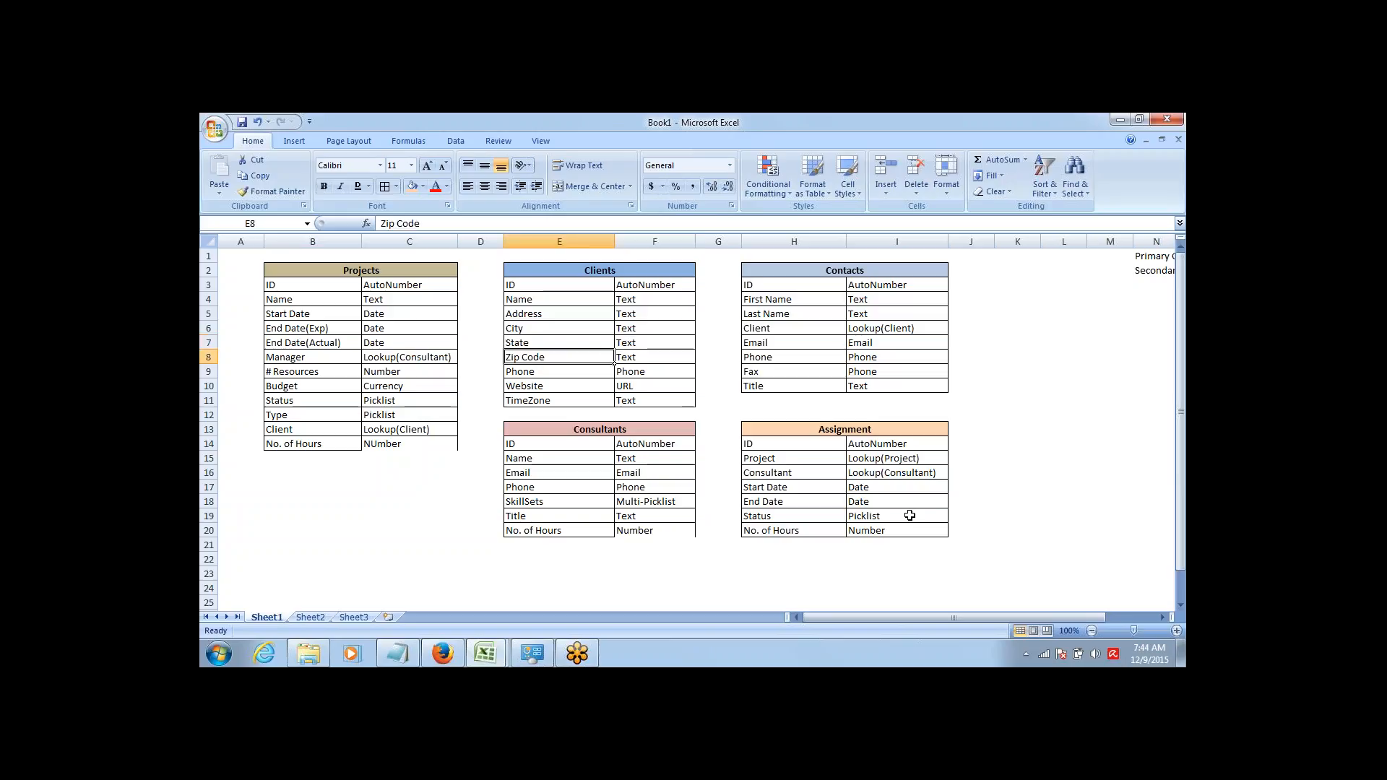
{"action": "key", "text": "Up"}
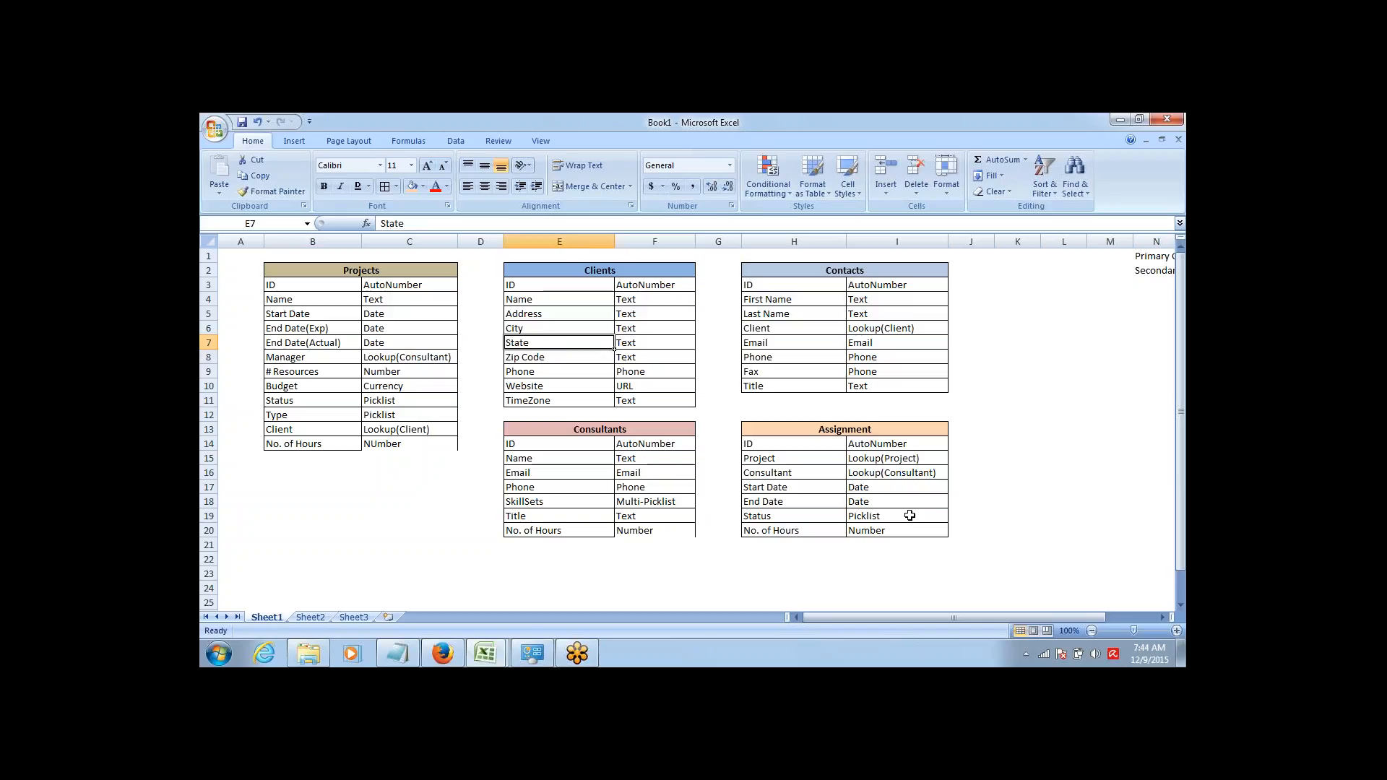
Check the data types of the State and Zip Code fields in the Clients table.
{"action": "key", "text": "Right"}
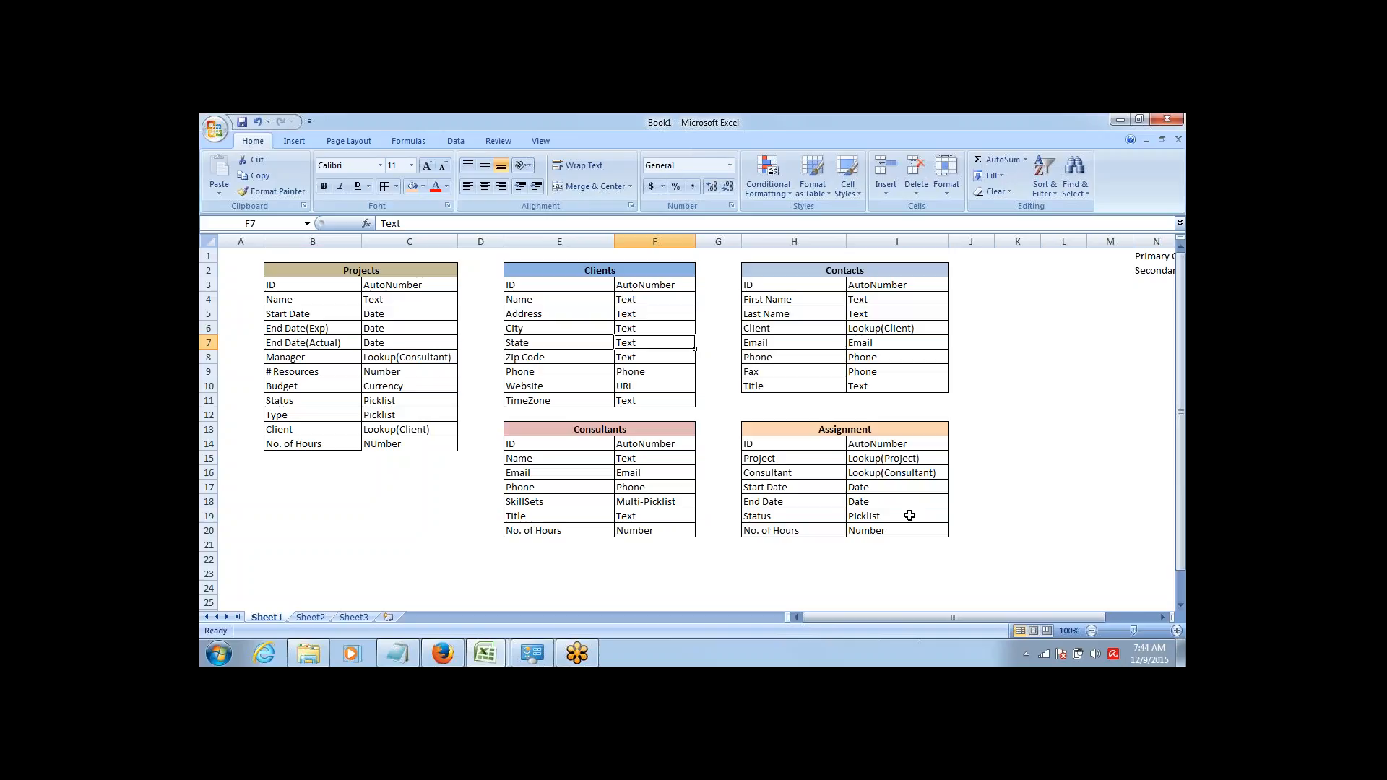
{"action": "key", "text": "Down"}
{"action": "key", "text": "Left"}
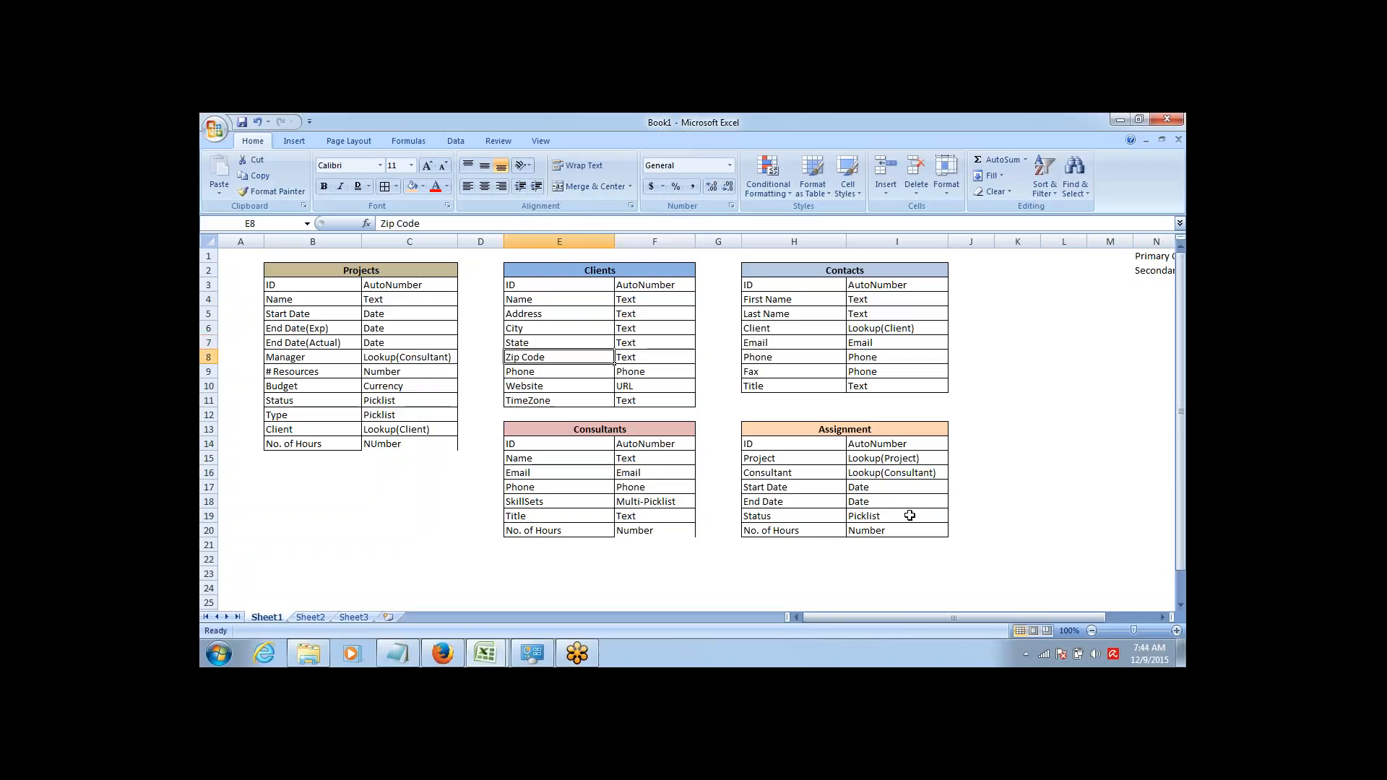
{"action": "key", "text": "Right"}
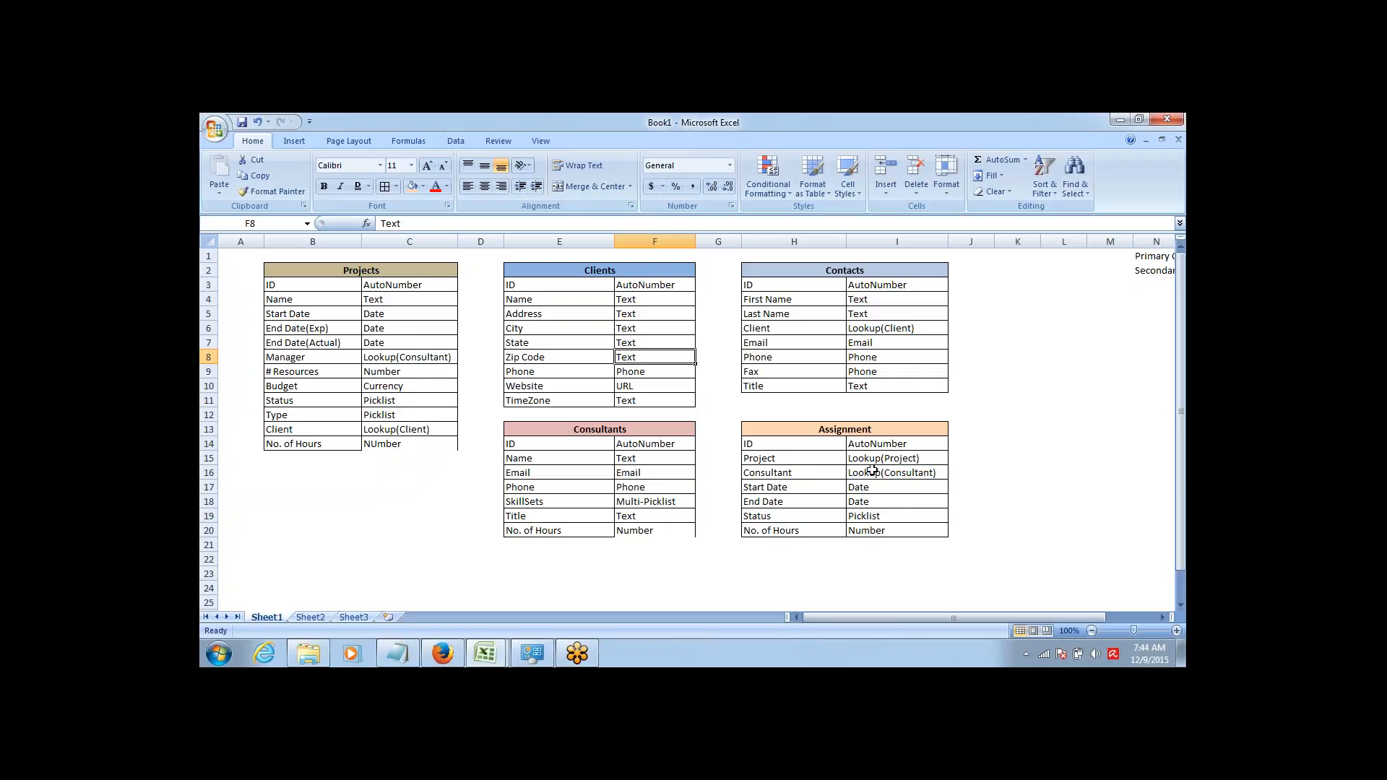
Switch to Salesforce in Firefox, view the list of available apps and close the Salesforce1 mobile app banner.
{"action": "mouse_move", "coordinate": [456, 650]}
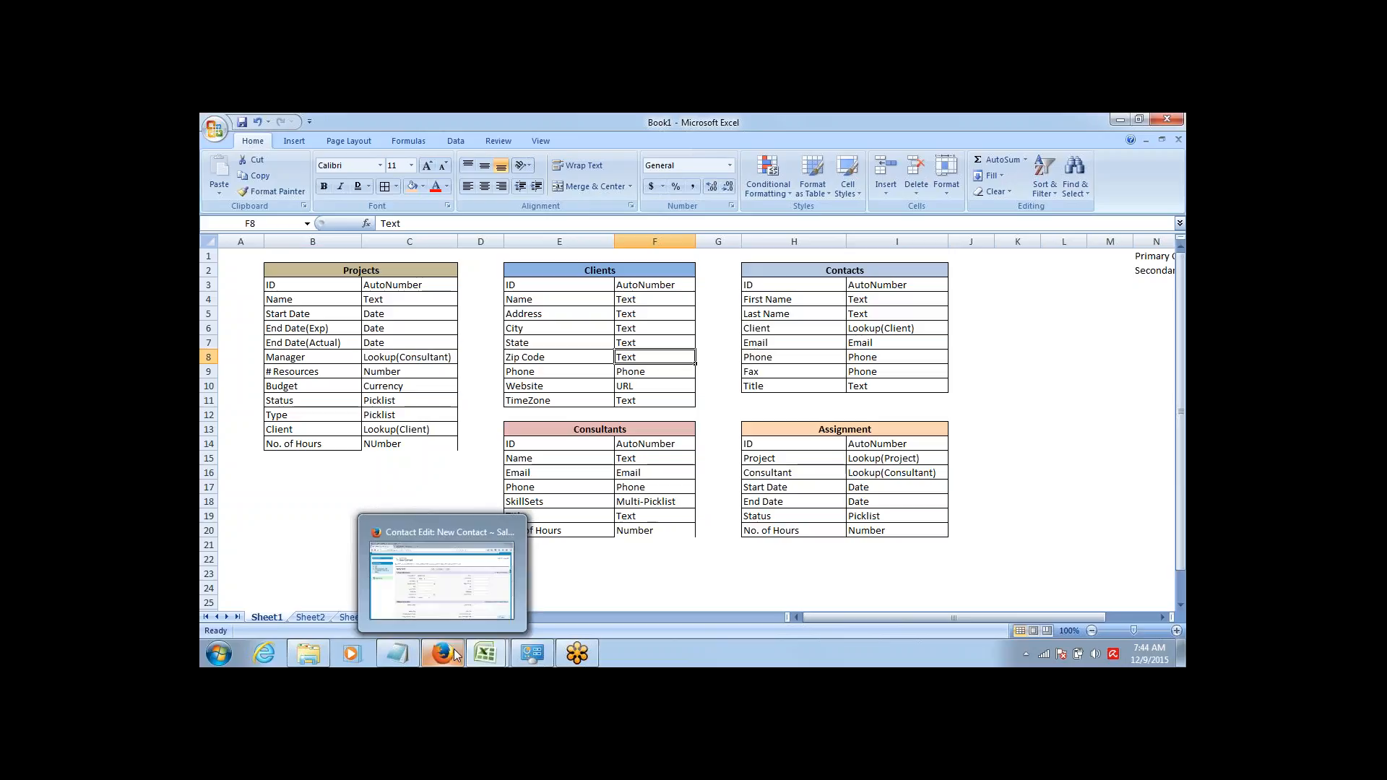
{"action": "left_click", "coordinate": [452, 569]}
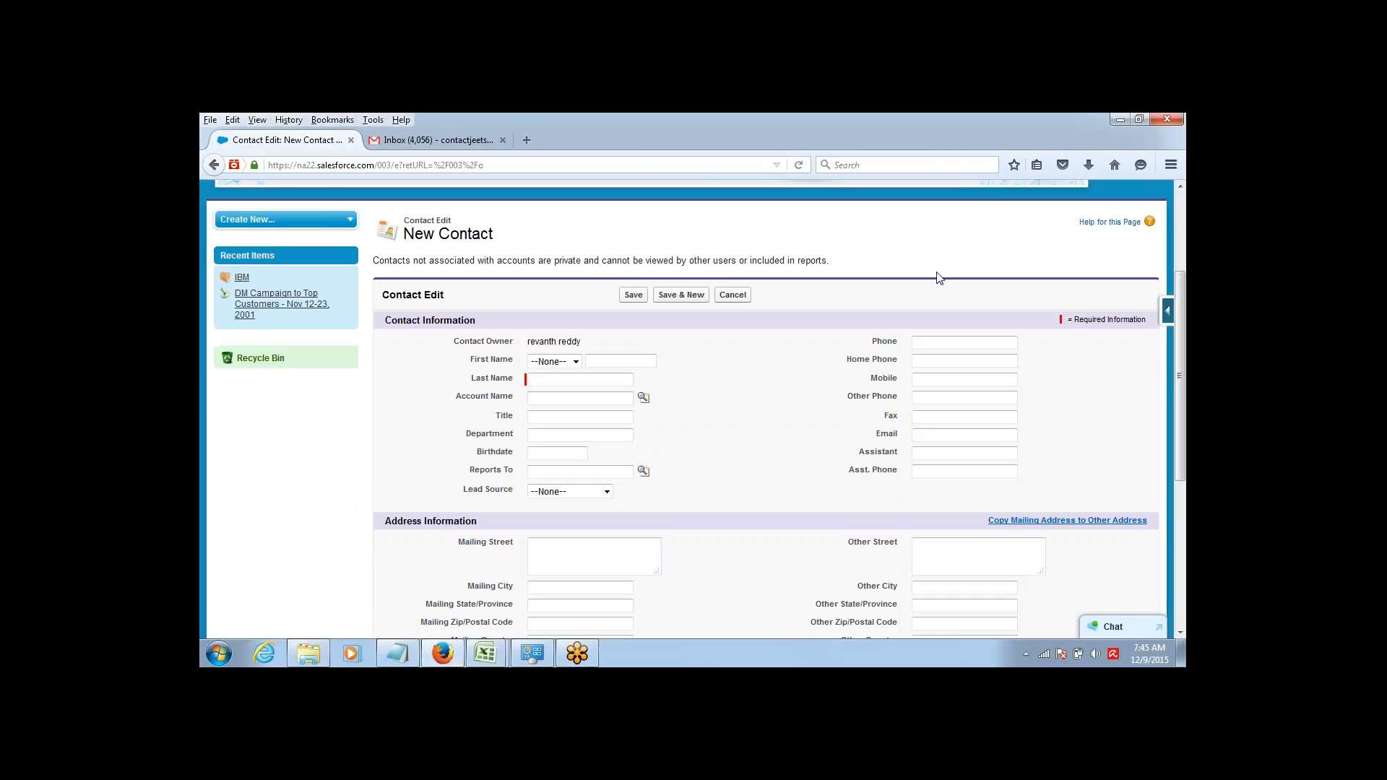
{"action": "left_click", "coordinate": [1179, 187]}
{"action": "scroll", "coordinate": [1180, 189], "scroll_direction": "up", "scroll_amount": 4}
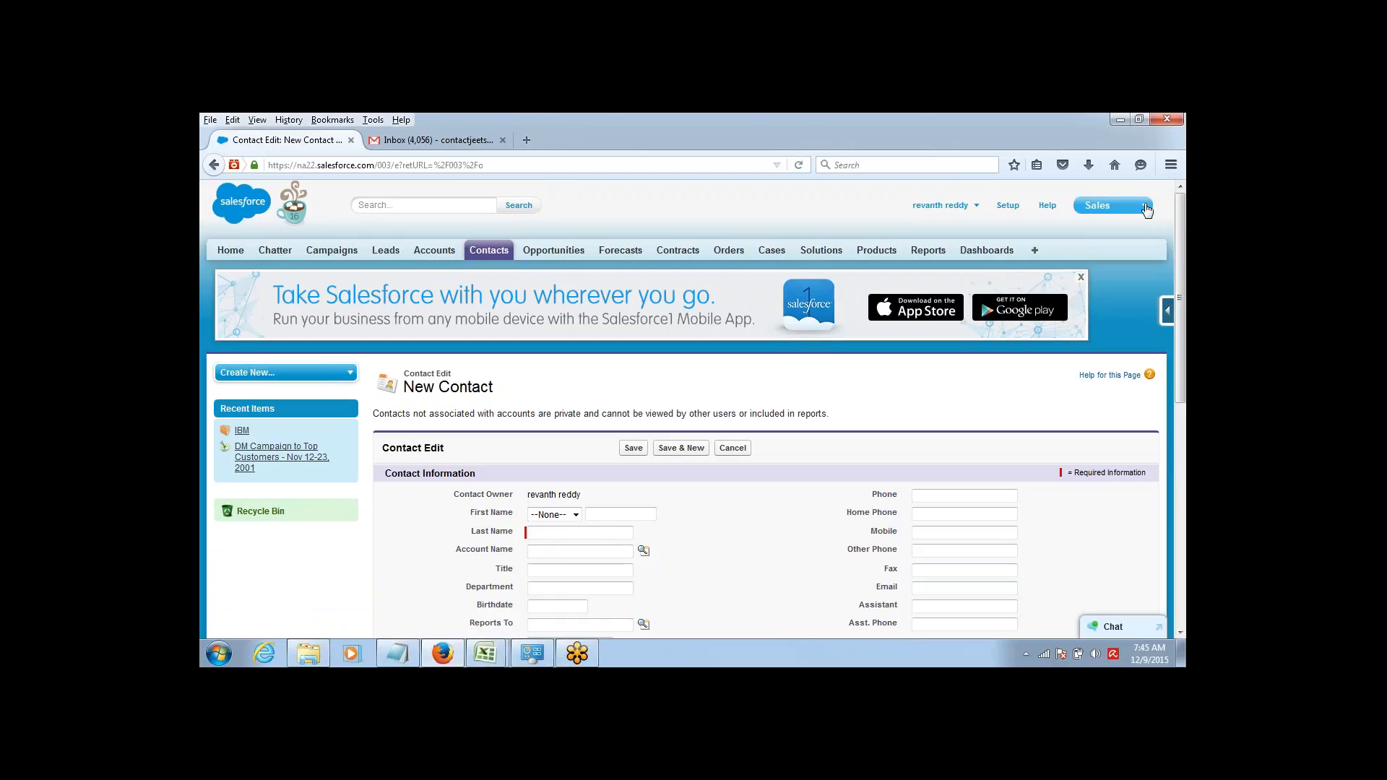
{"action": "left_click", "coordinate": [1147, 209]}
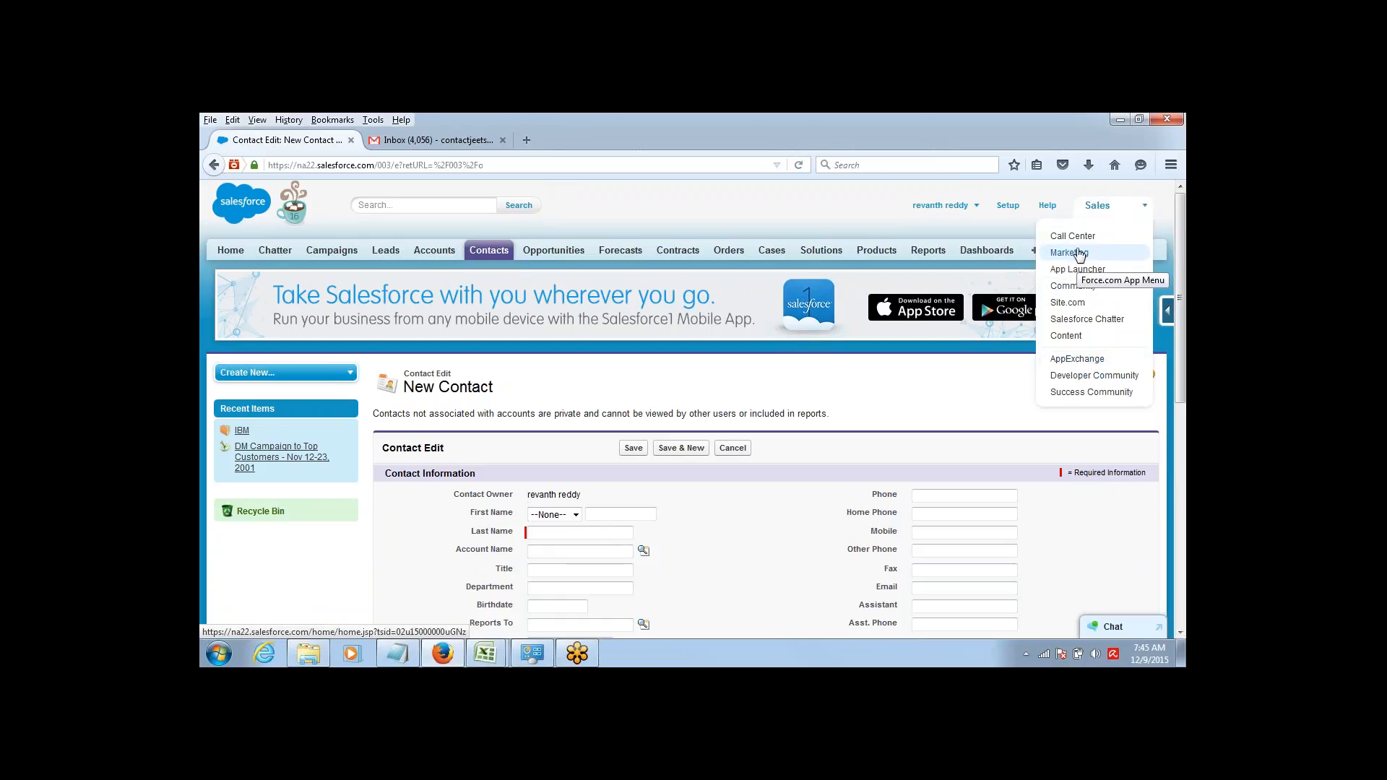
{"action": "left_click", "coordinate": [809, 215]}
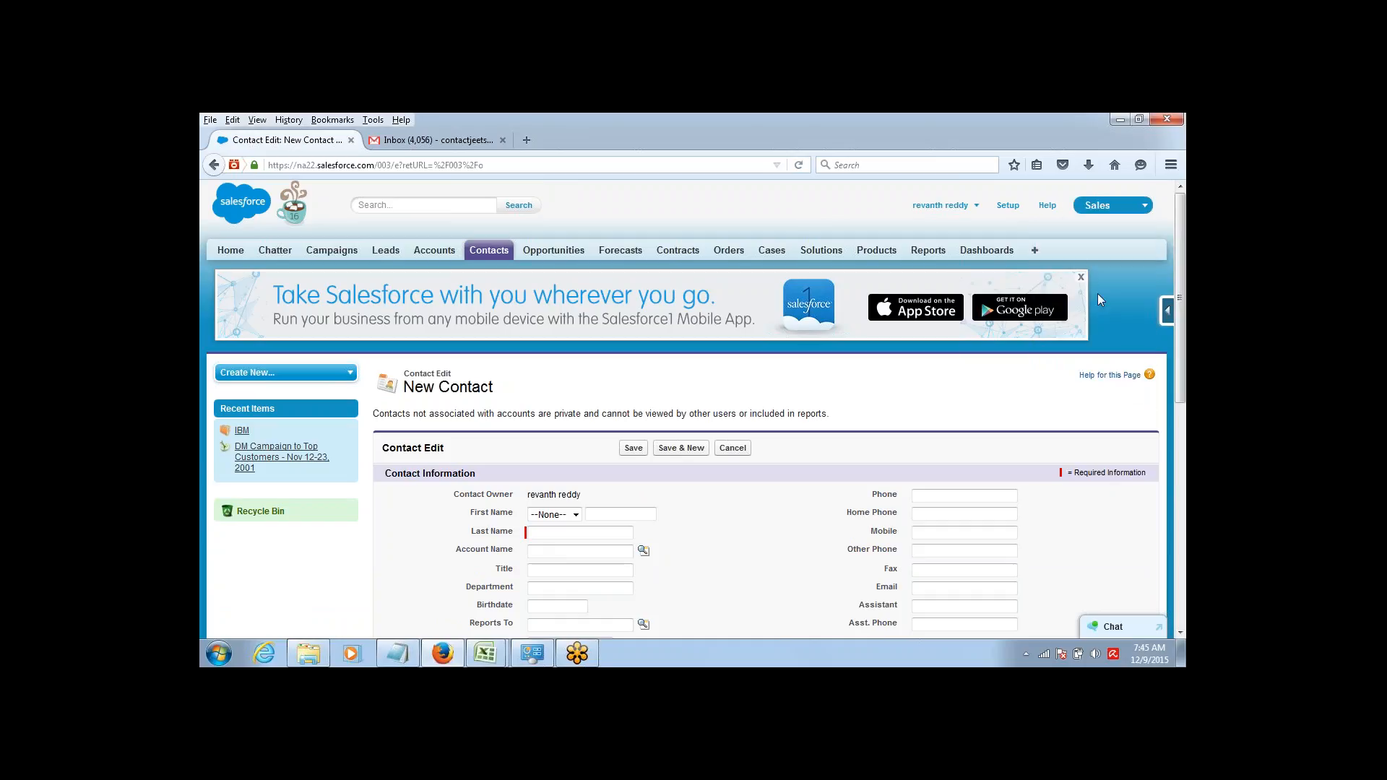
{"action": "left_click", "coordinate": [1081, 278]}
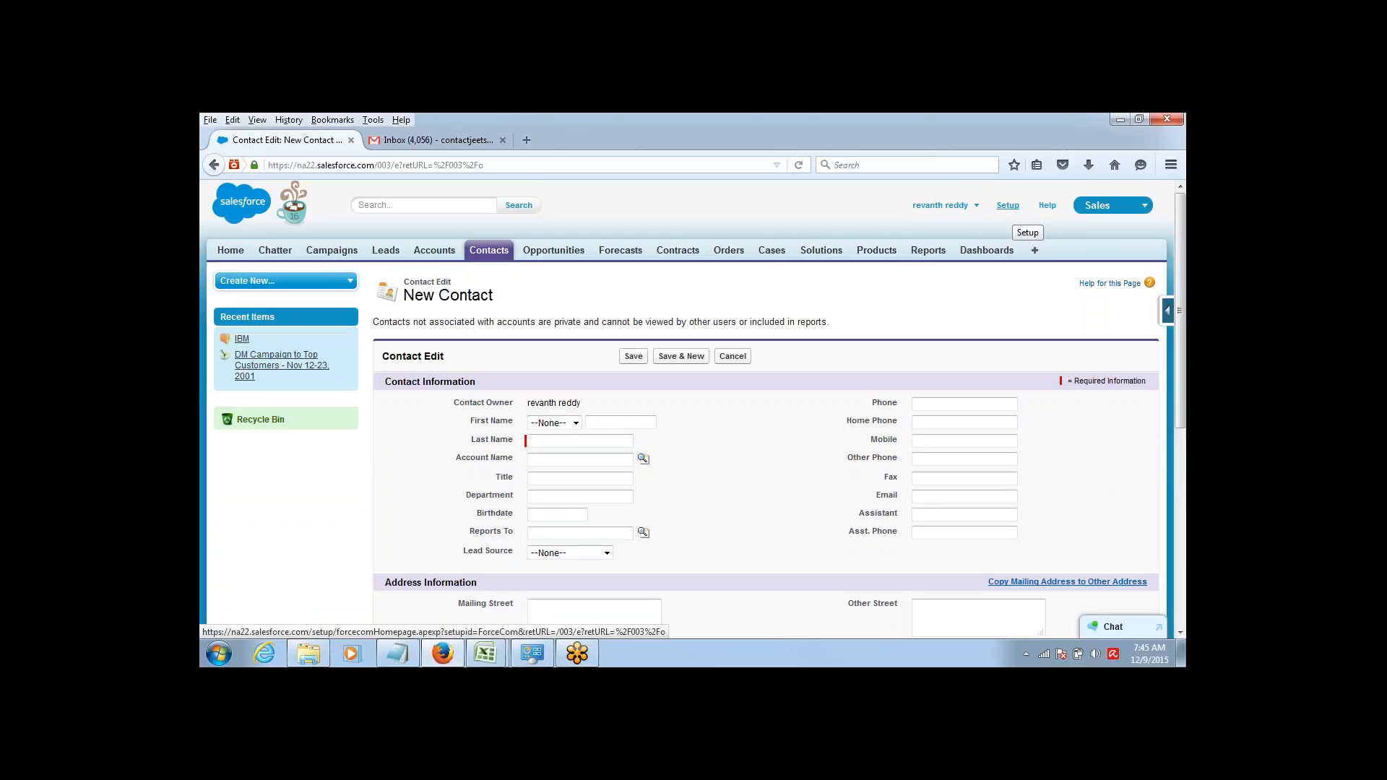
Open the Salesforce Setup area and expand the Create section under Build.
{"action": "left_click", "coordinate": [1008, 206]}
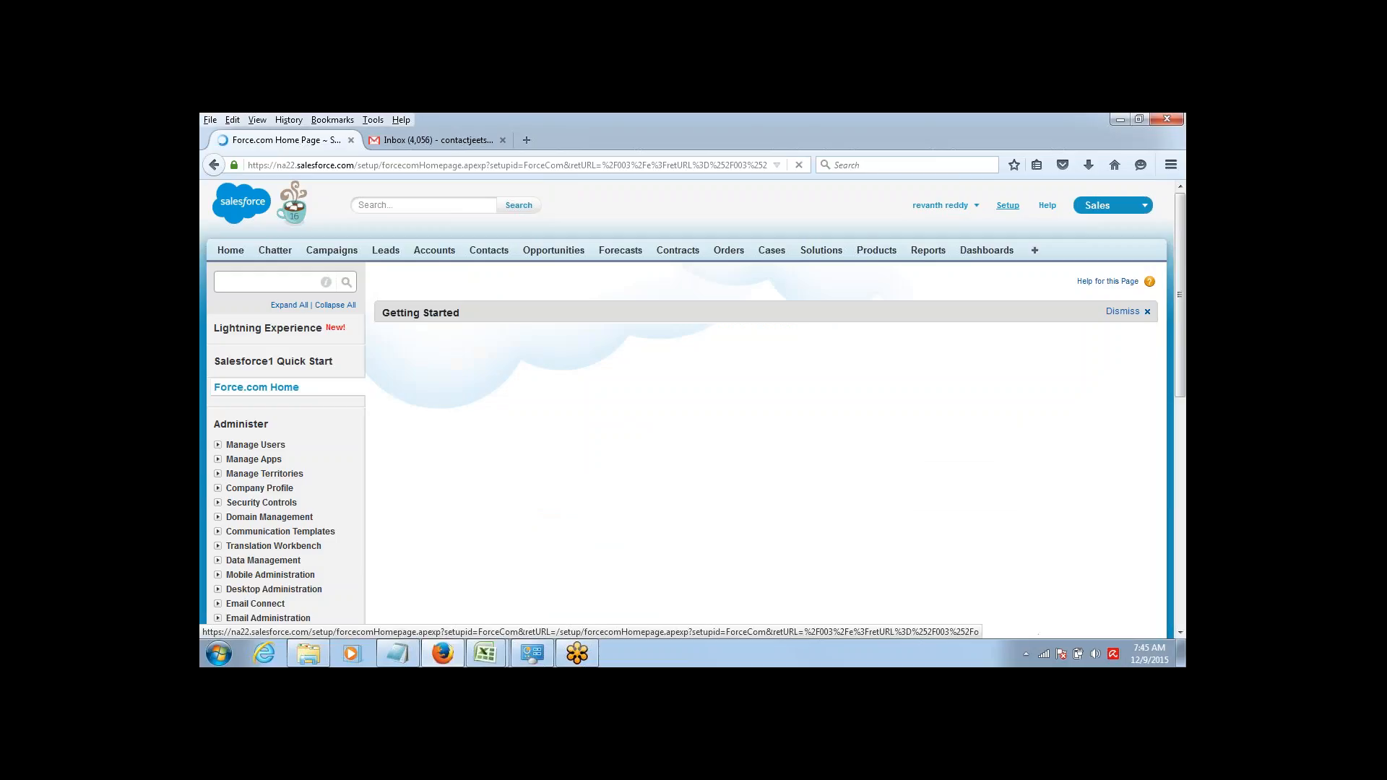
{"action": "left_click_drag", "start_coordinate": [1183, 230], "coordinate": [1146, 368]}
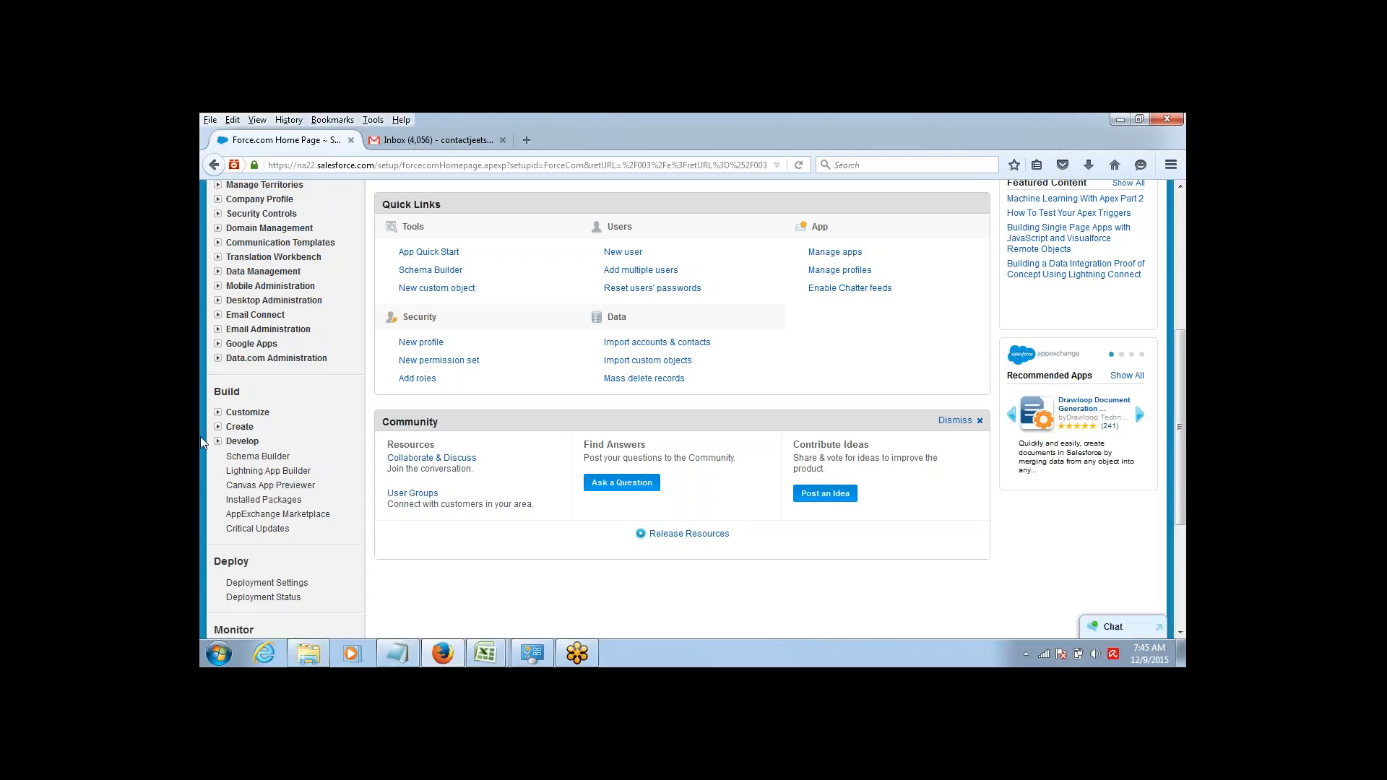
{"action": "left_click", "coordinate": [218, 427]}
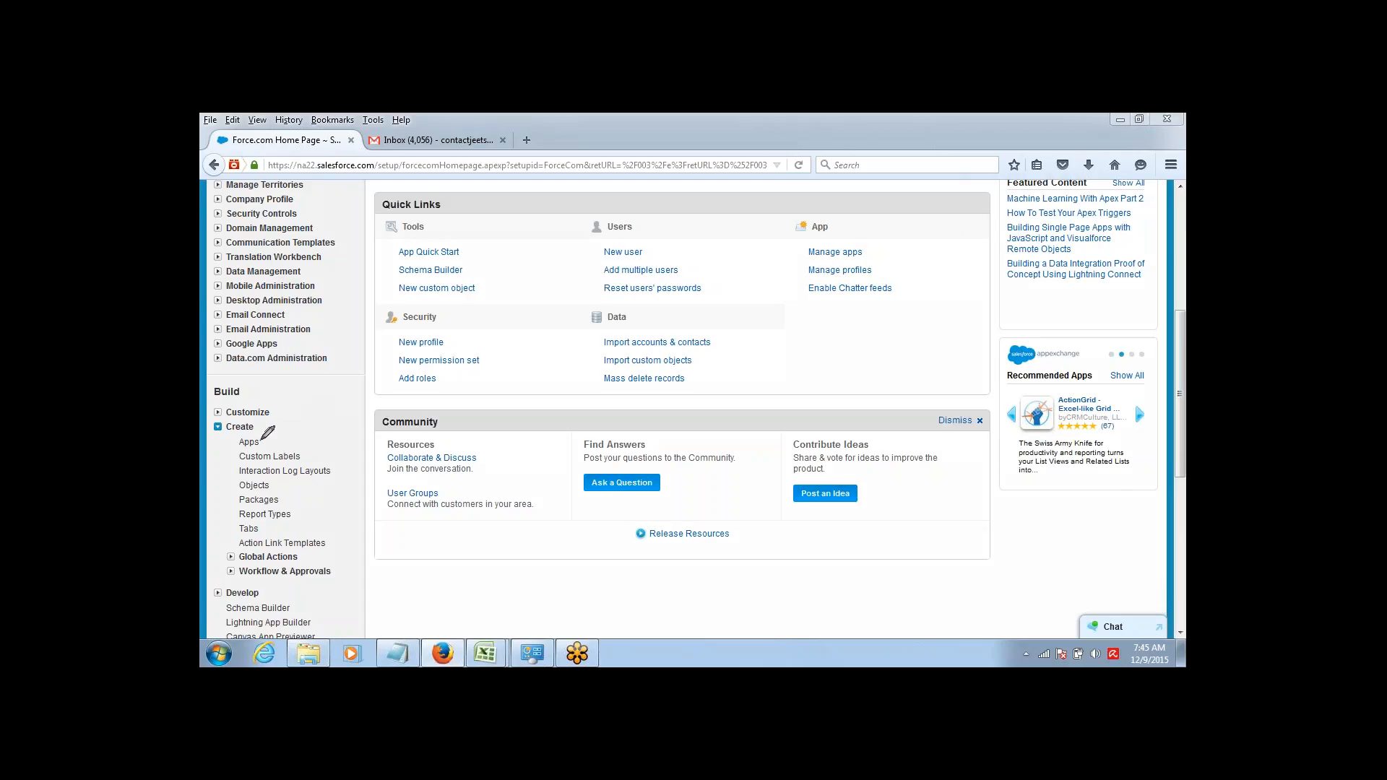
{"action": "mouse_move", "coordinate": [261, 439]}
{"action": "left_mouse_down"}
{"action": "mouse_move", "coordinate": [231, 442]}
{"action": "mouse_move", "coordinate": [264, 440]}
{"action": "mouse_move", "coordinate": [232, 480]}
{"action": "mouse_move", "coordinate": [243, 493]}
{"action": "mouse_move", "coordinate": [276, 482]}
{"action": "left_mouse_up"}
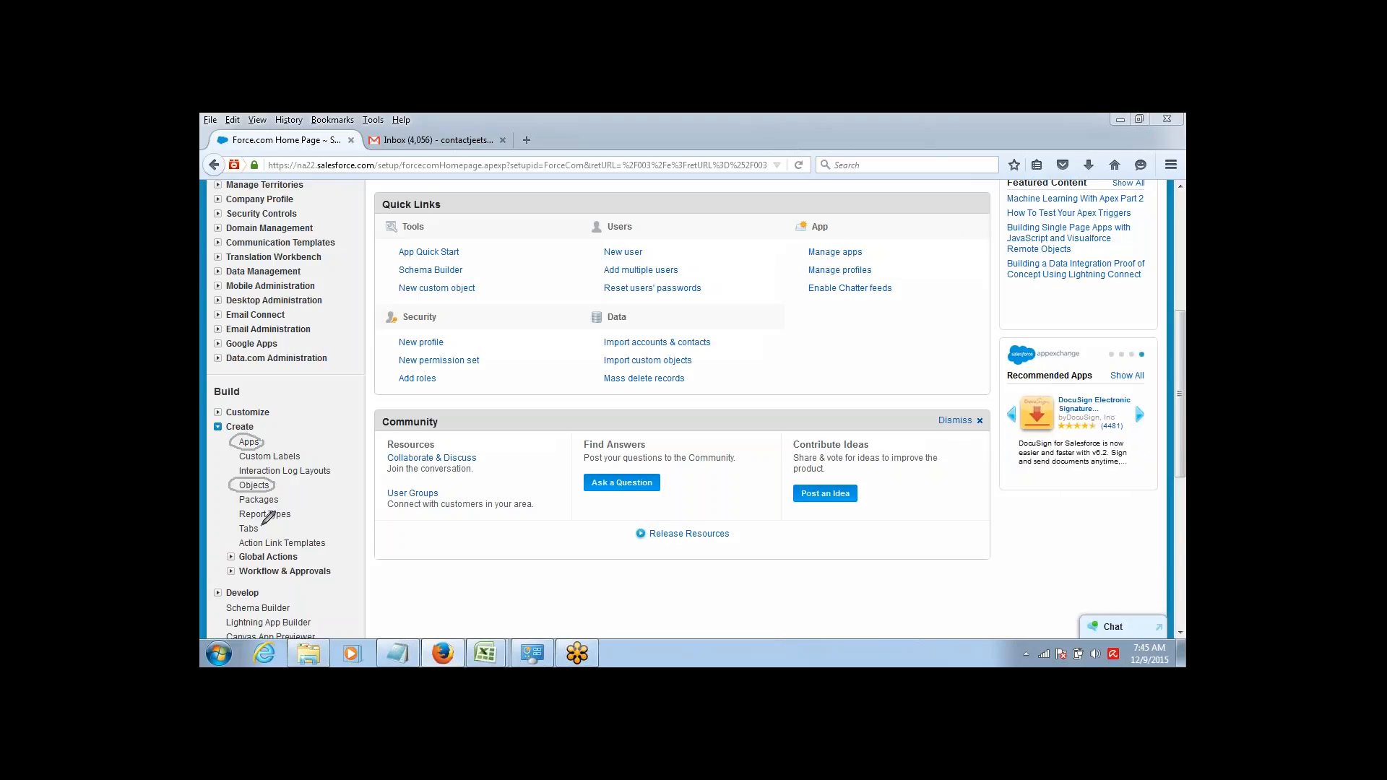
{"action": "mouse_move", "coordinate": [259, 522]}
{"action": "left_mouse_down"}
{"action": "mouse_move", "coordinate": [234, 526]}
{"action": "mouse_move", "coordinate": [249, 537]}
{"action": "mouse_move", "coordinate": [262, 522]}
{"action": "left_mouse_up"}
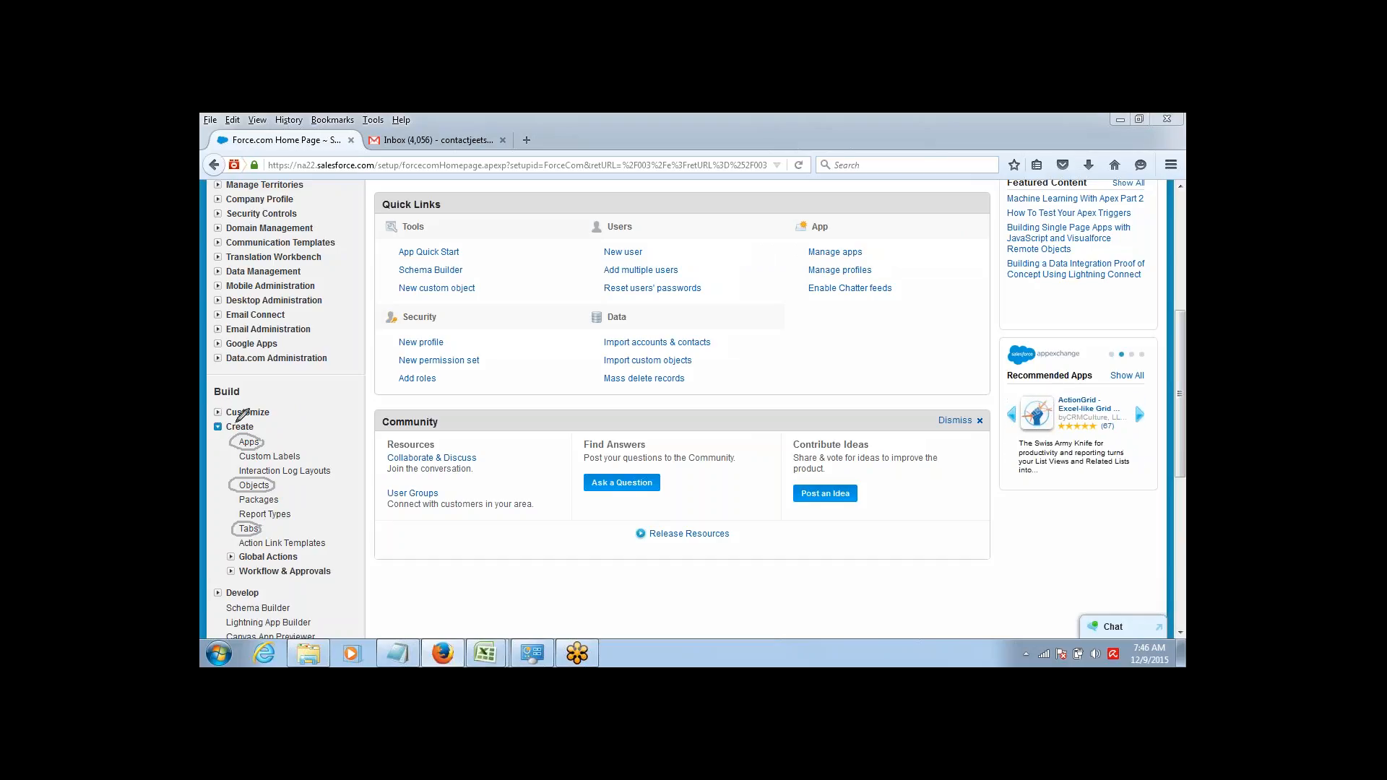
{"action": "mouse_move", "coordinate": [236, 424]}
{"action": "left_mouse_down"}
{"action": "mouse_move", "coordinate": [210, 427]}
{"action": "mouse_move", "coordinate": [217, 442]}
{"action": "mouse_move", "coordinate": [257, 439]}
{"action": "mouse_move", "coordinate": [237, 423]}
{"action": "left_mouse_up"}
{"action": "left_click", "coordinate": [1108, 454]}
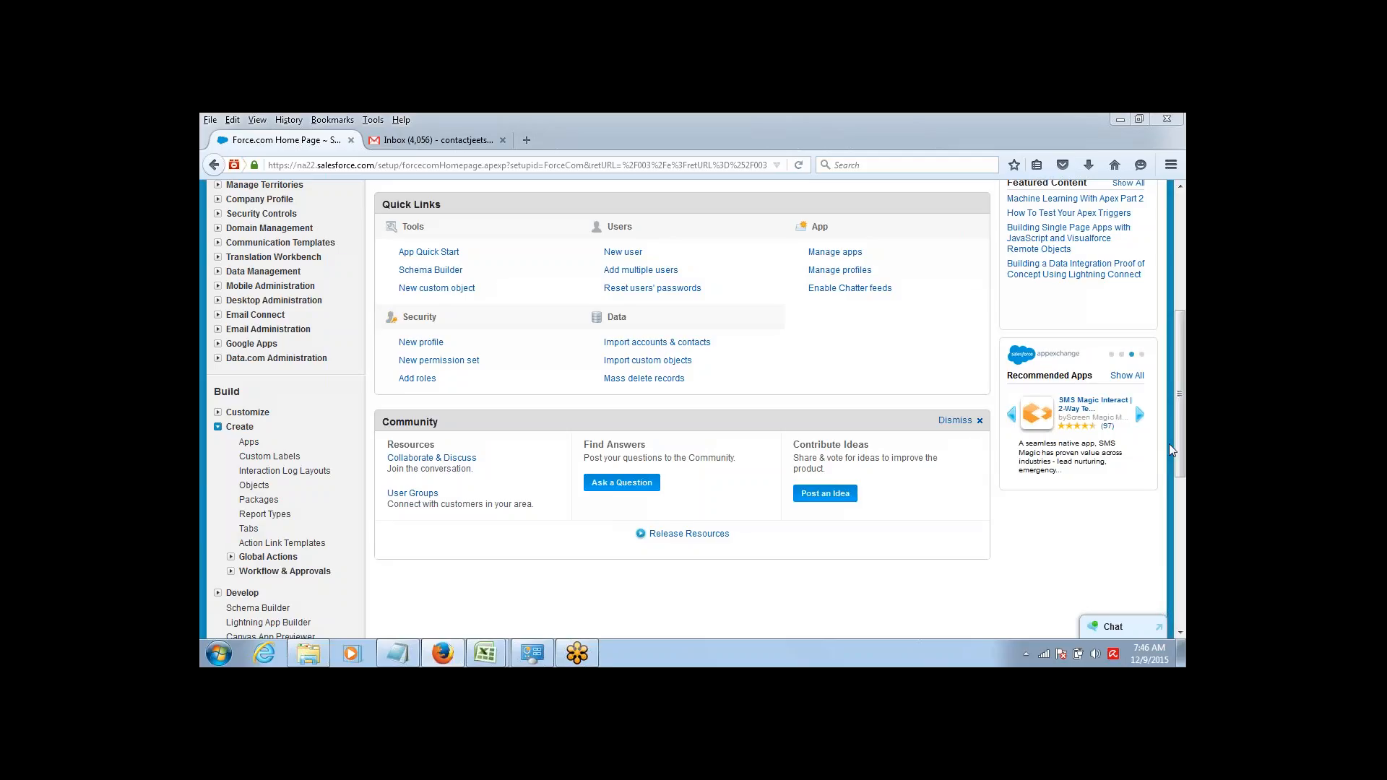
Start a new app from the Apps list with Custom app as its type and proceed to its details.
{"action": "left_click", "coordinate": [247, 444]}
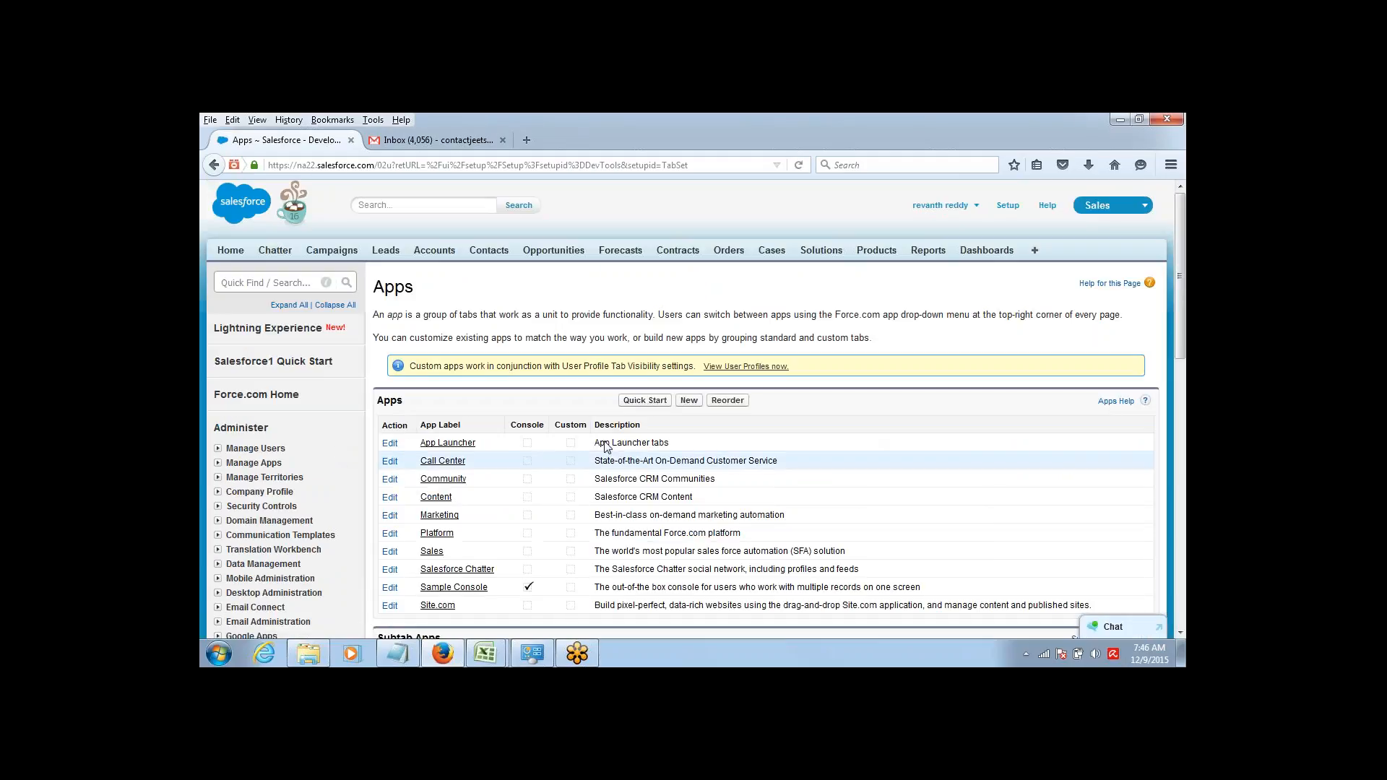
{"action": "left_click", "coordinate": [689, 402]}
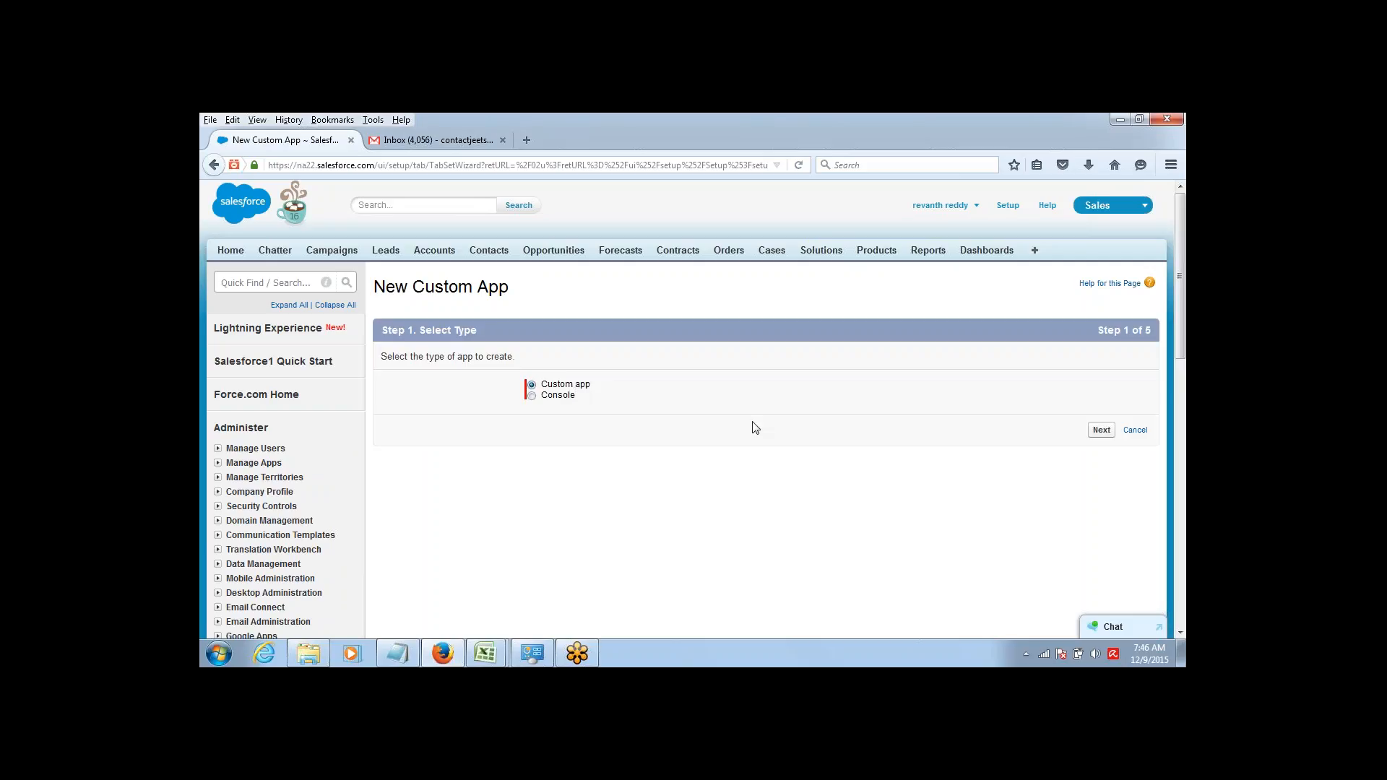
{"action": "left_click", "coordinate": [1099, 432]}
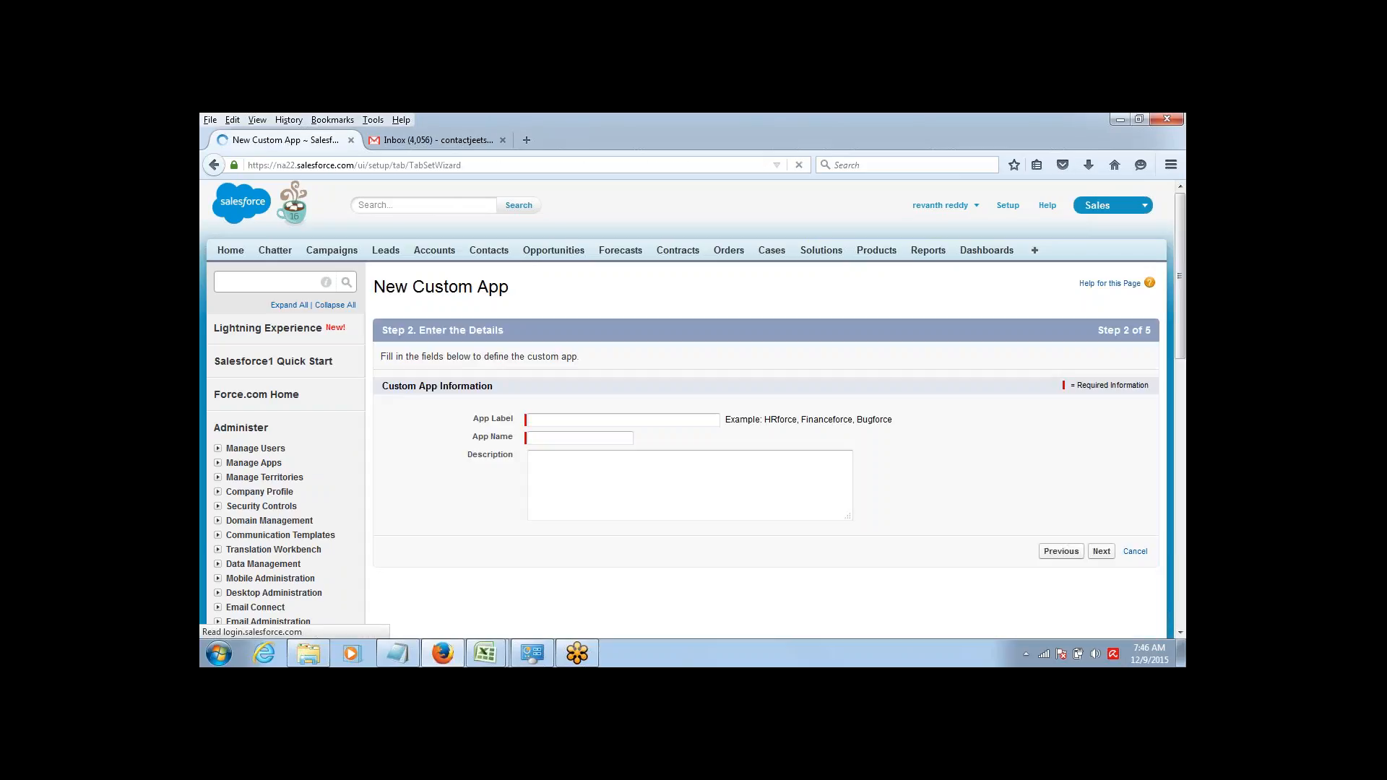
Label the custom app Project Management App, accept the automatically filled app name and proceed to the logo choice.
{"action": "left_click", "coordinate": [609, 421]}
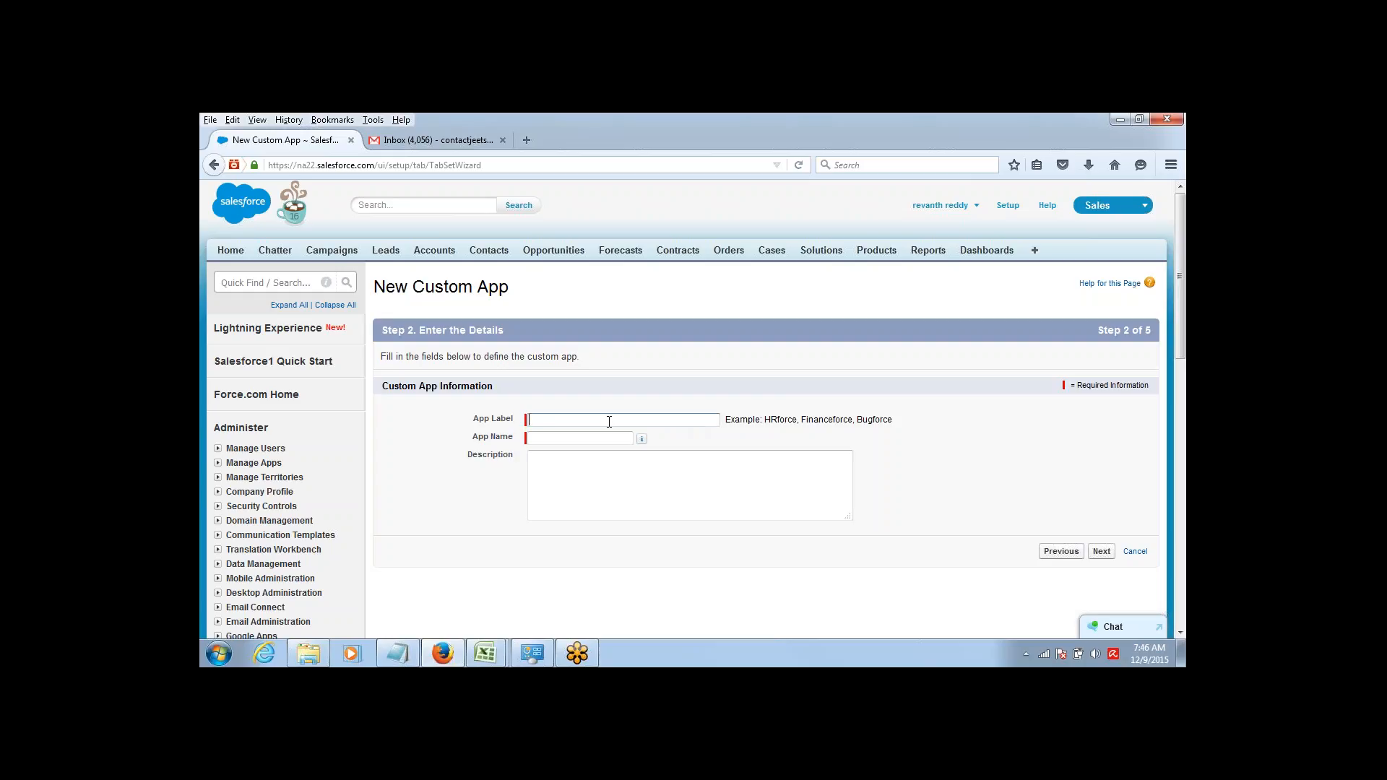
{"action": "type", "text": "P"}
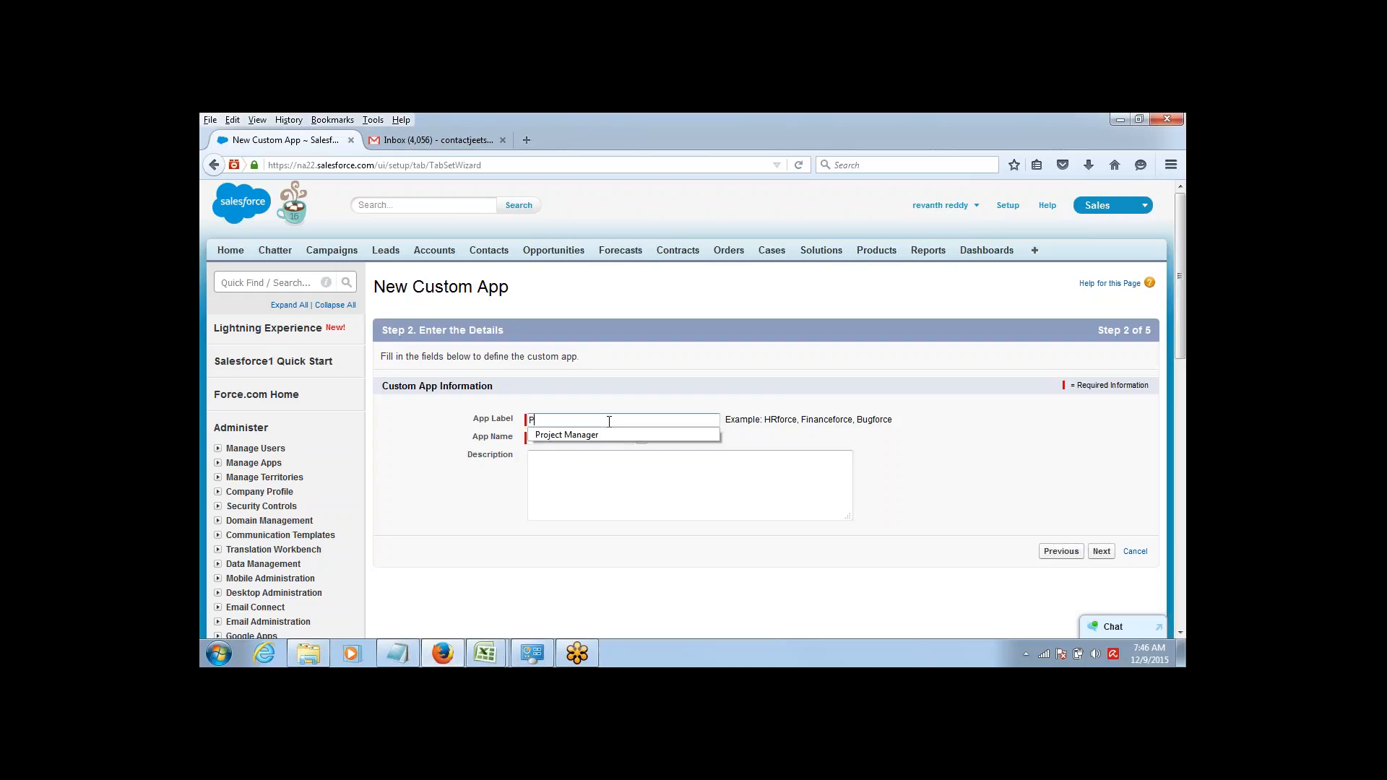
{"action": "type", "text": "roject Management A"}
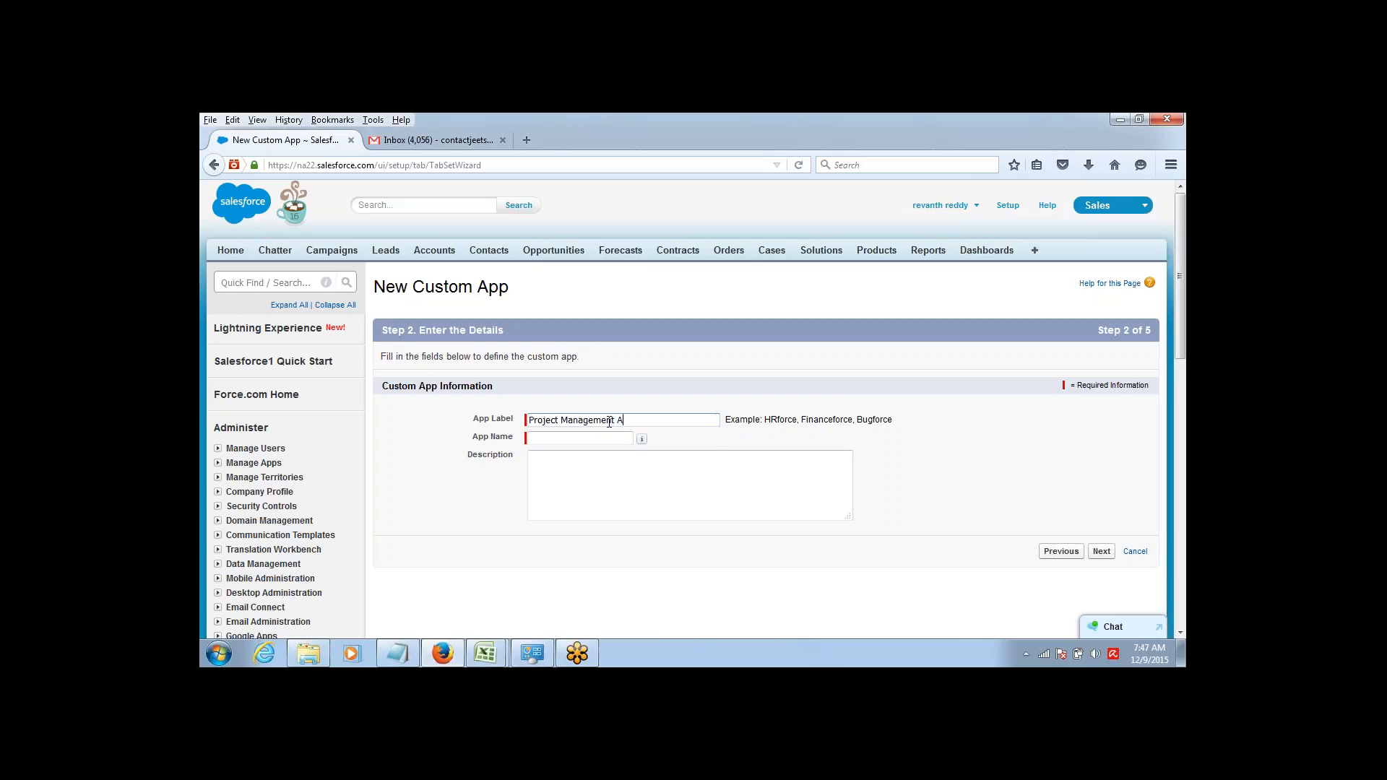
{"action": "type", "text": "pp"}
{"action": "key", "text": "Tab"}
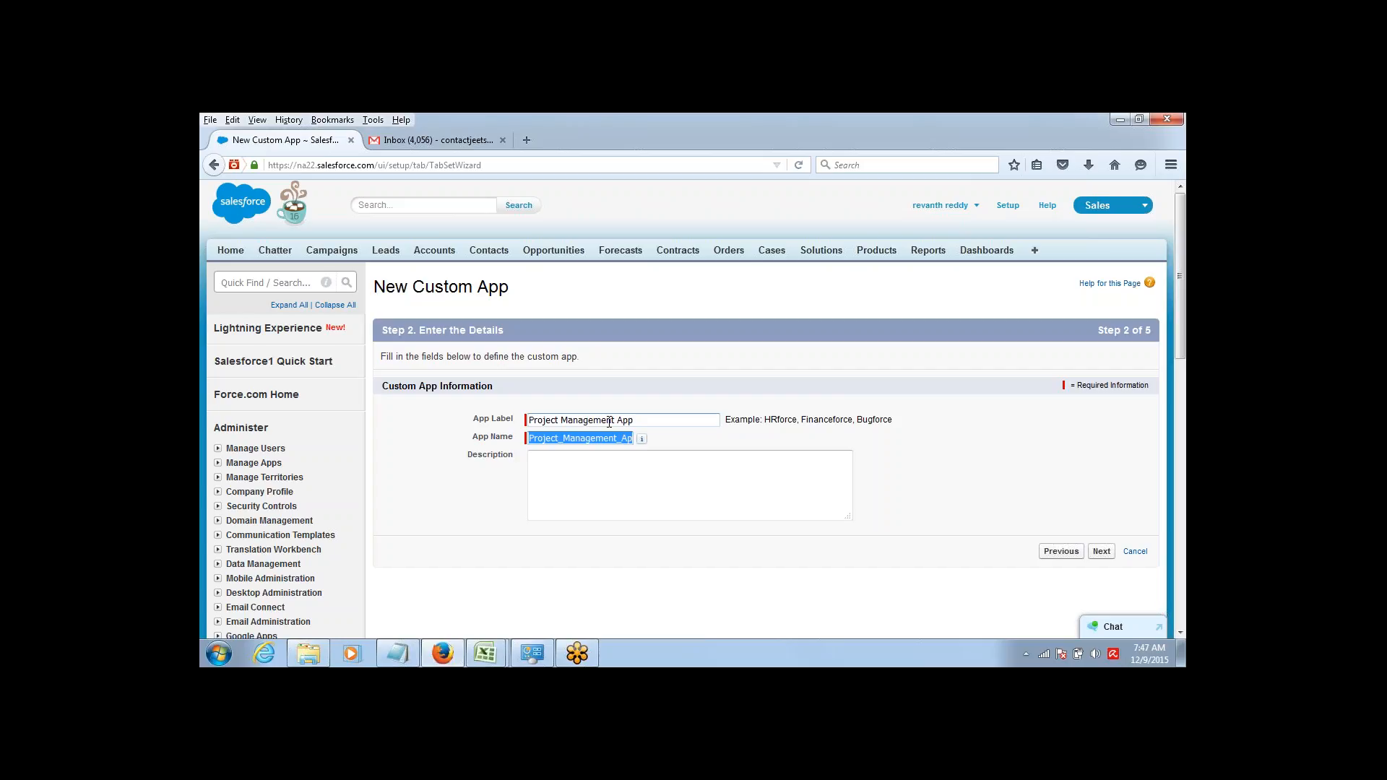
{"action": "key", "text": "End"}
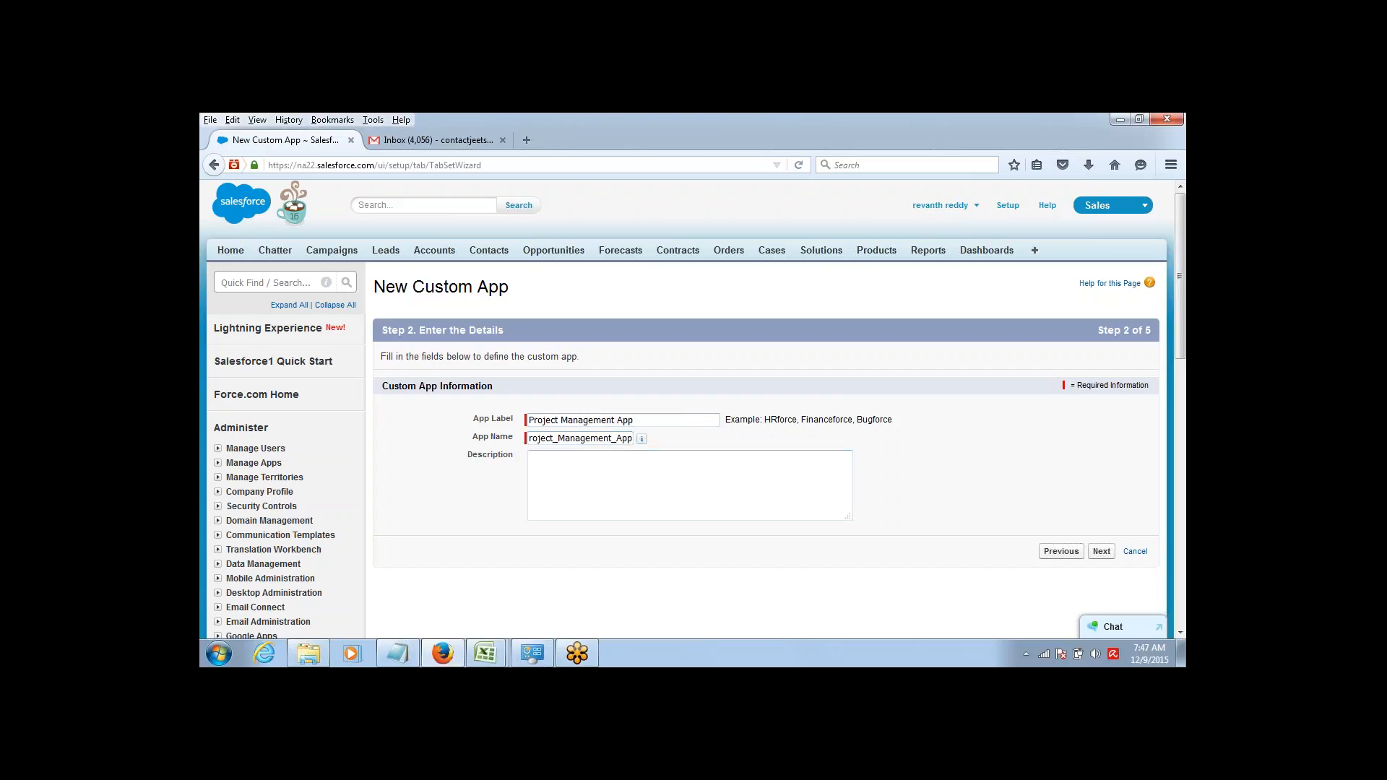
{"action": "left_click", "coordinate": [1102, 552]}
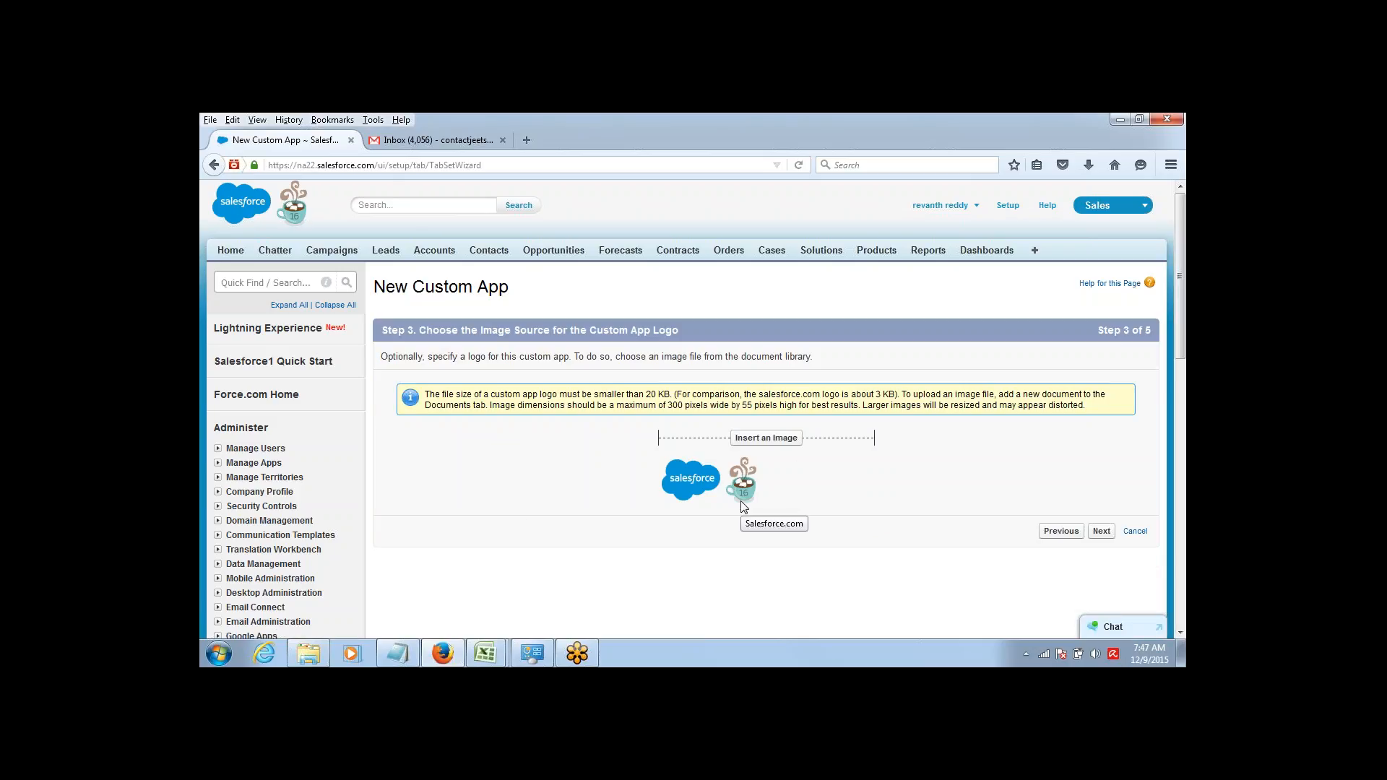
Leave the app's default logo and keep Home as its only selected tab and default landing tab.
{"action": "left_click", "coordinate": [1102, 532]}
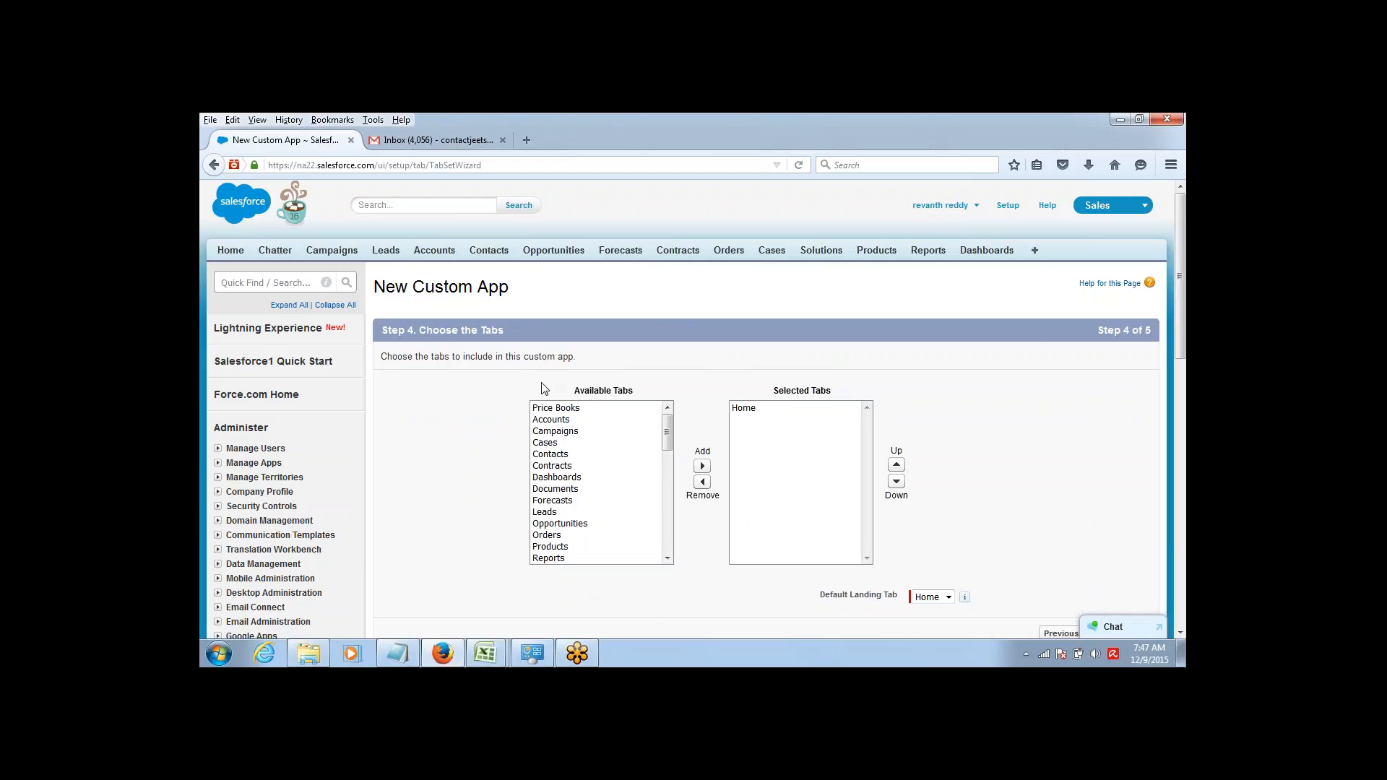
{"action": "left_click", "coordinate": [671, 436]}
{"action": "left_click", "coordinate": [861, 359]}
{"action": "left_click", "coordinate": [1180, 633]}
{"action": "scroll", "coordinate": [1180, 633], "scroll_direction": "down", "scroll_amount": 3}
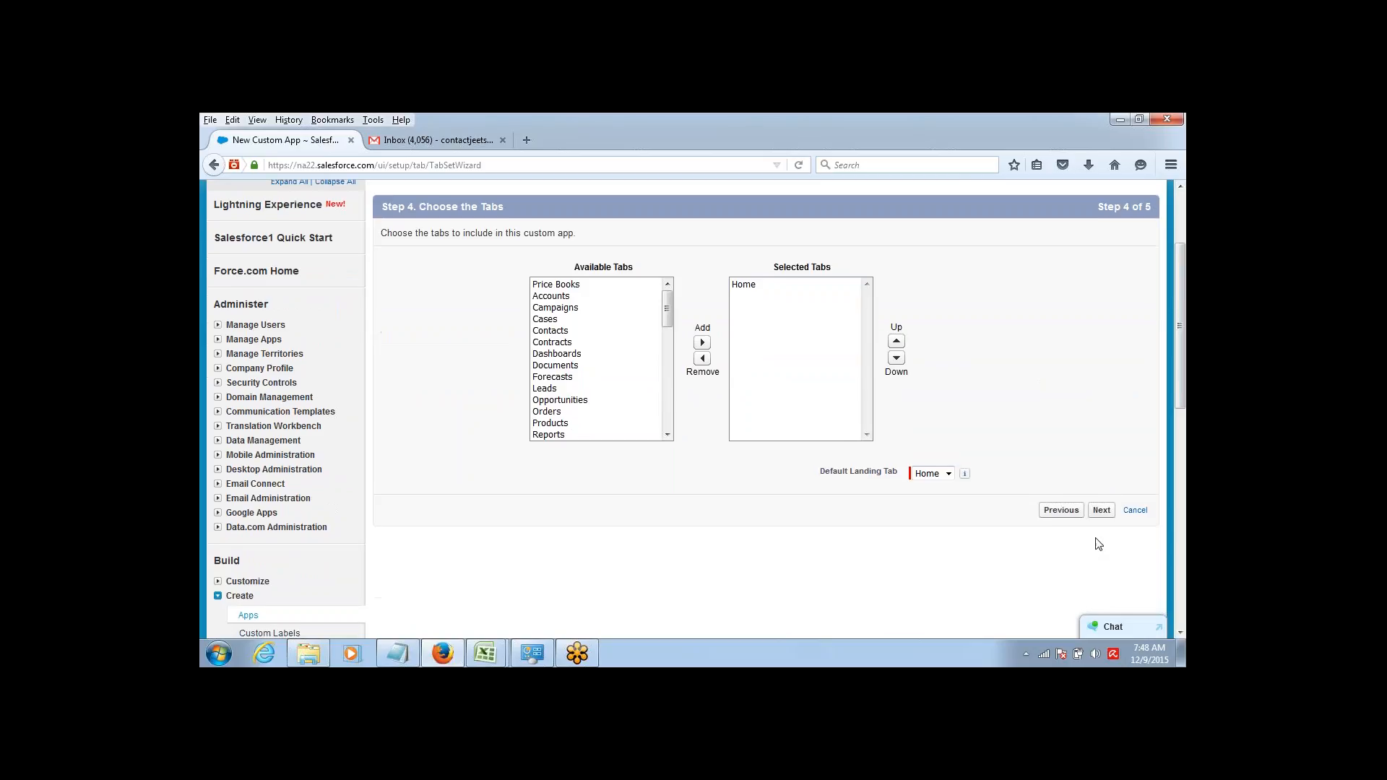
{"action": "left_click", "coordinate": [1102, 510]}
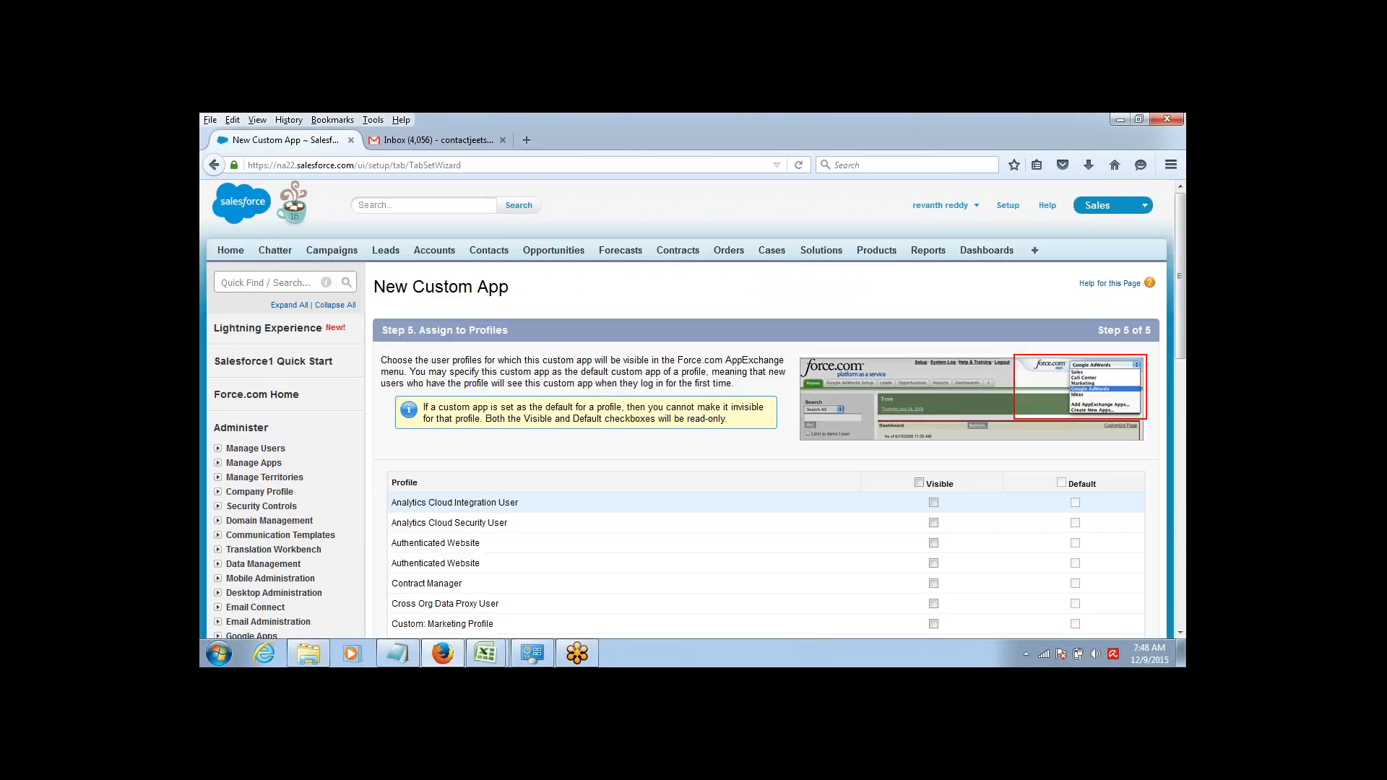
Make the custom app visible to all user profiles and save it.
{"action": "left_click", "coordinate": [919, 484]}
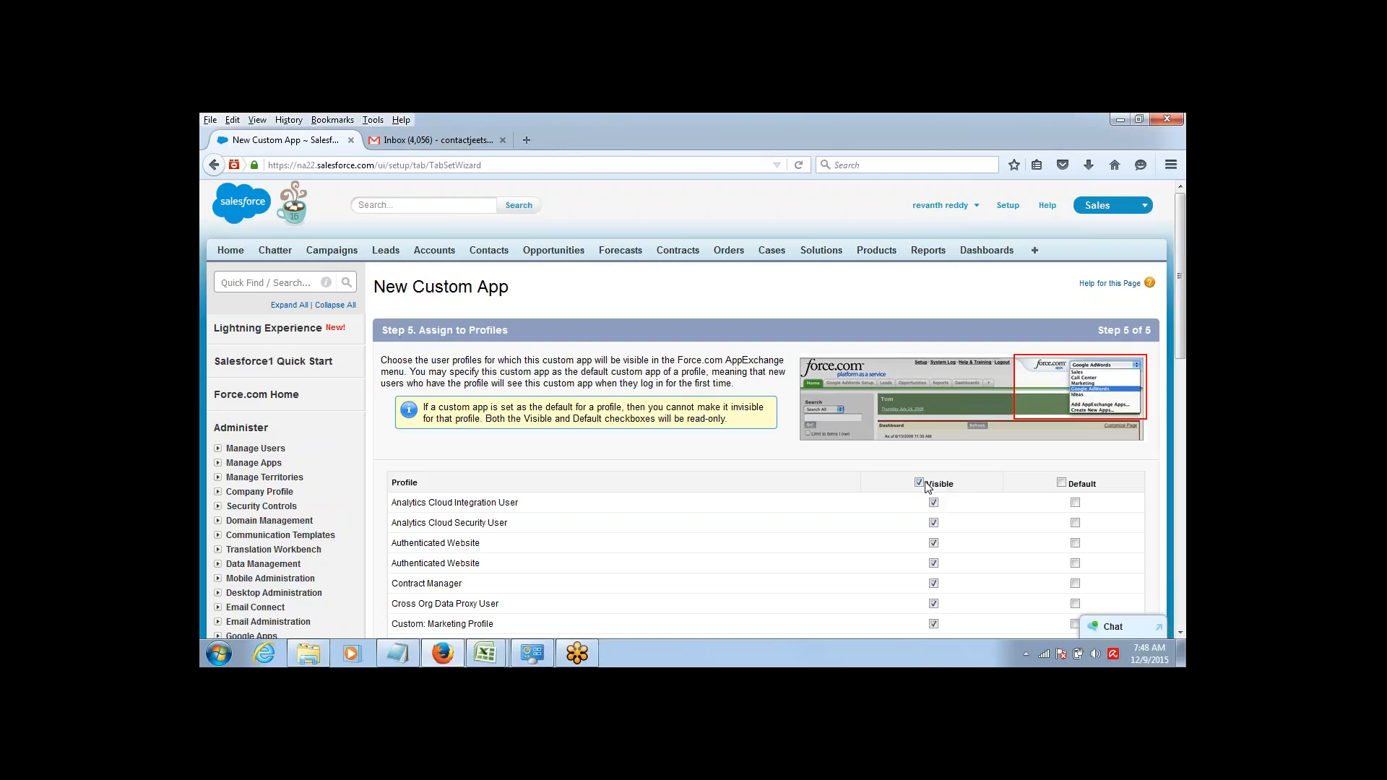
{"action": "left_click", "coordinate": [1180, 633]}
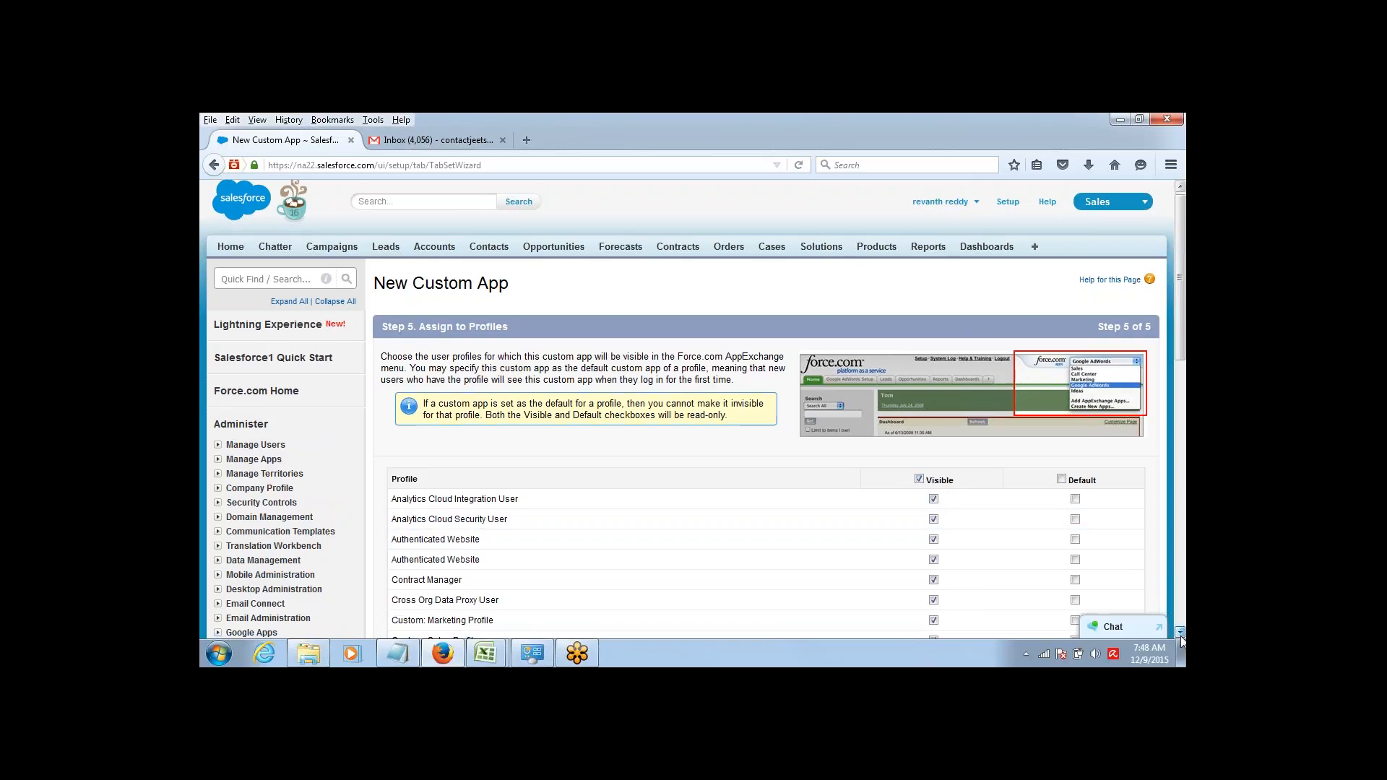
{"action": "scroll", "coordinate": [1180, 636], "scroll_direction": "down", "scroll_amount": 10}
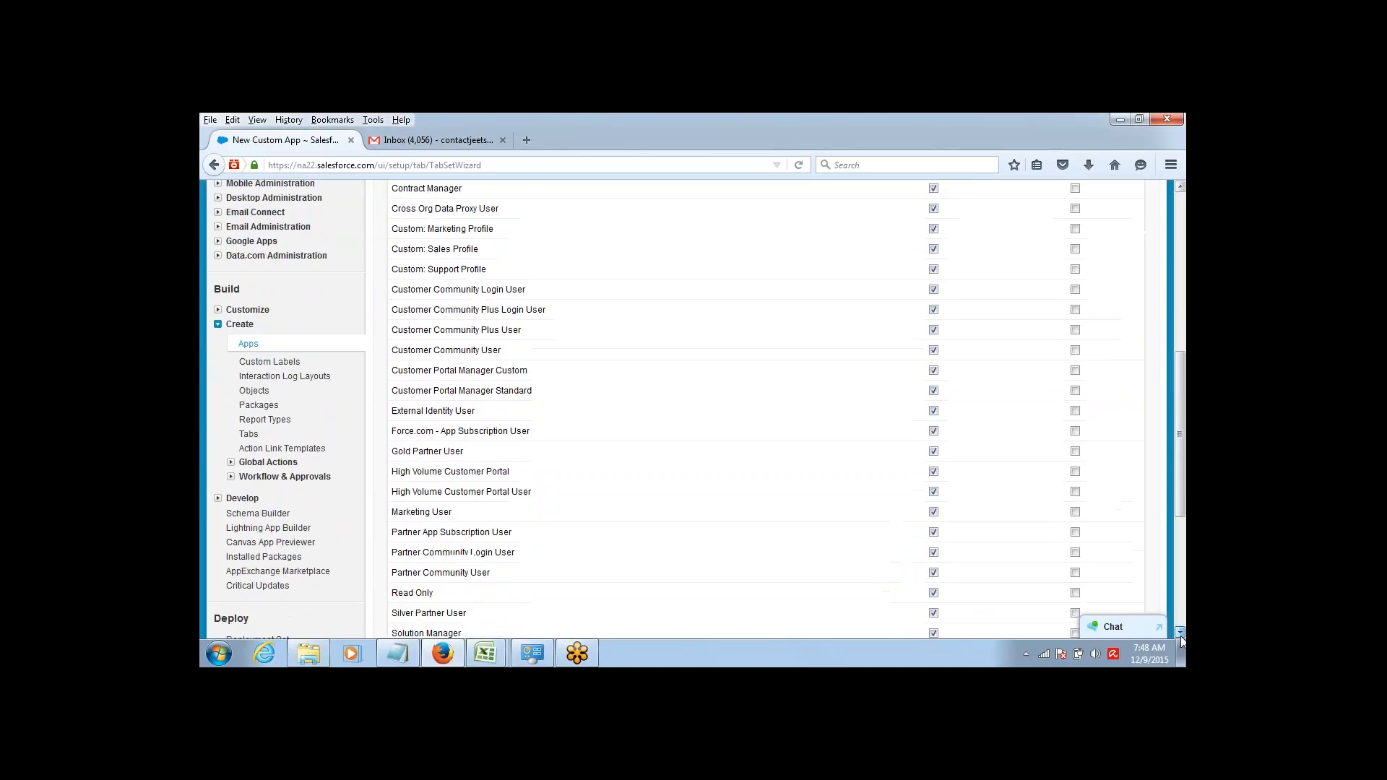
{"action": "scroll", "coordinate": [1180, 636], "scroll_direction": "down", "scroll_amount": 4}
{"action": "left_click", "coordinate": [1097, 556]}
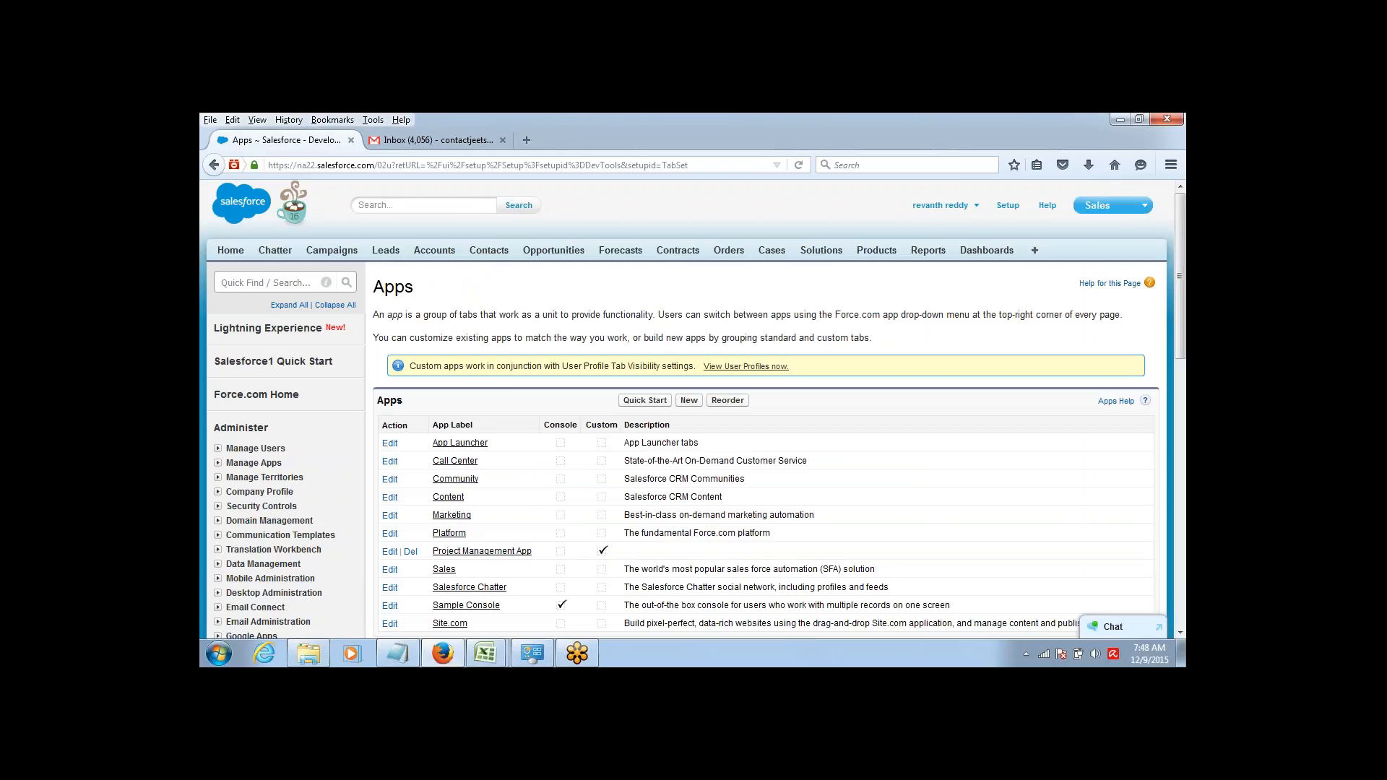
Switch the active Salesforce app to Project Management App.
{"action": "left_click", "coordinate": [1122, 206]}
{"action": "left_click", "coordinate": [1081, 354]}
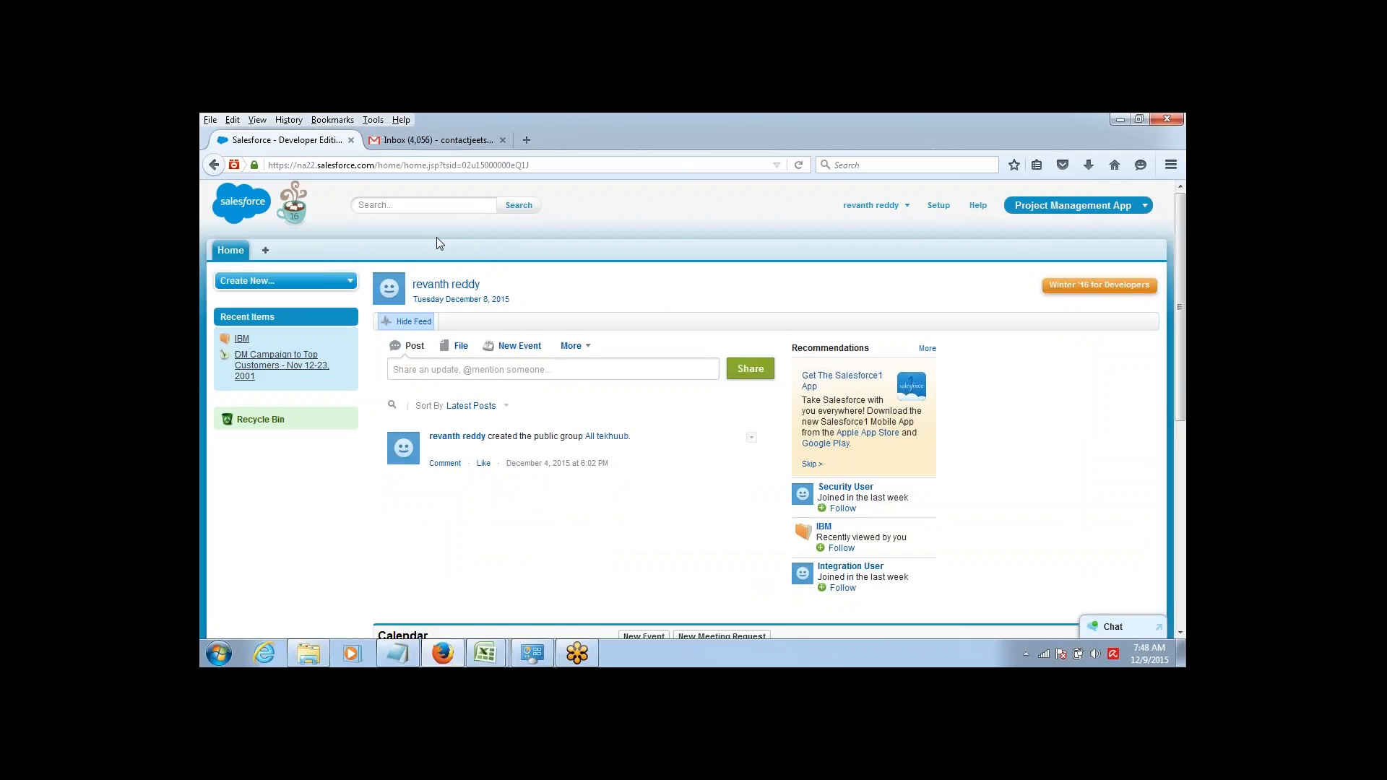
Return to the planning workbook in Excel and select the Projects table heading.
{"action": "left_click", "coordinate": [488, 652]}
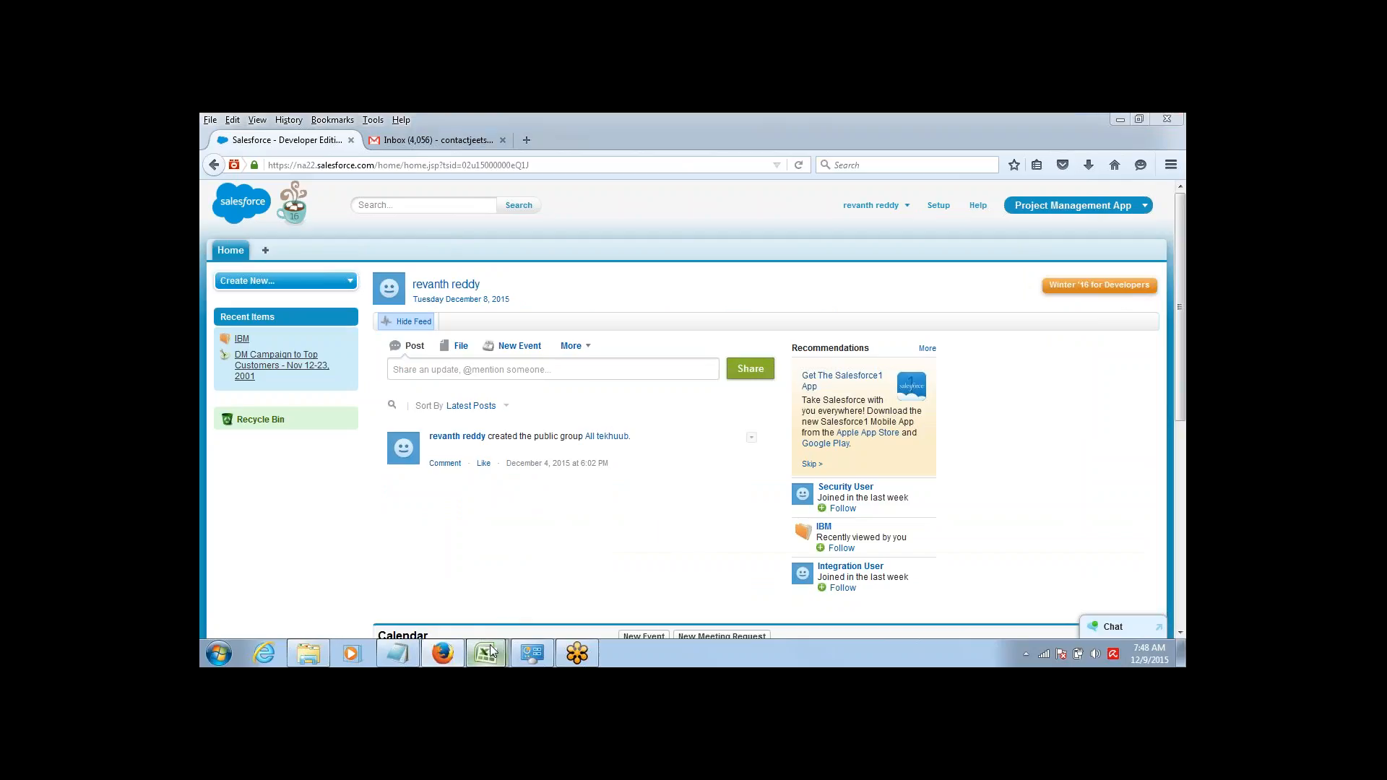
{"action": "left_click", "coordinate": [532, 591]}
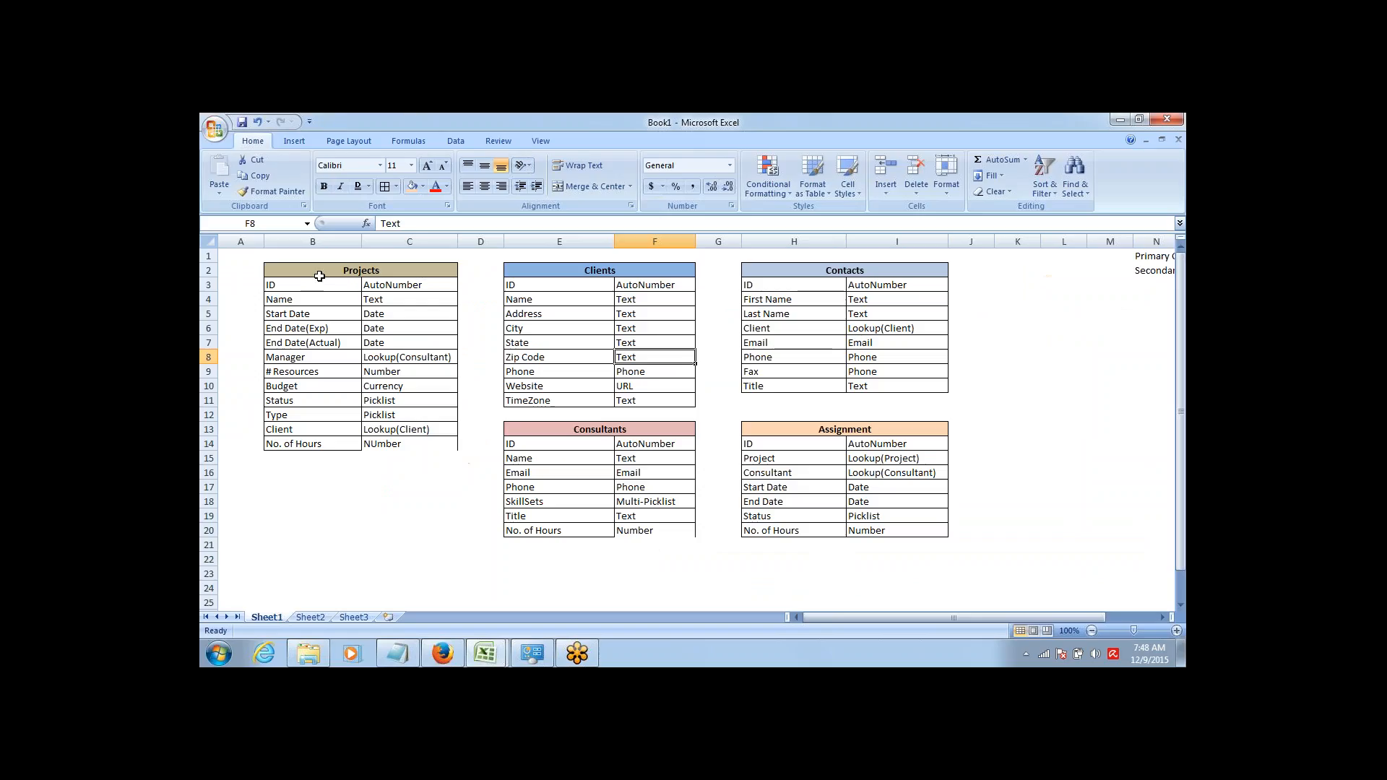
{"action": "left_click", "coordinate": [319, 276]}
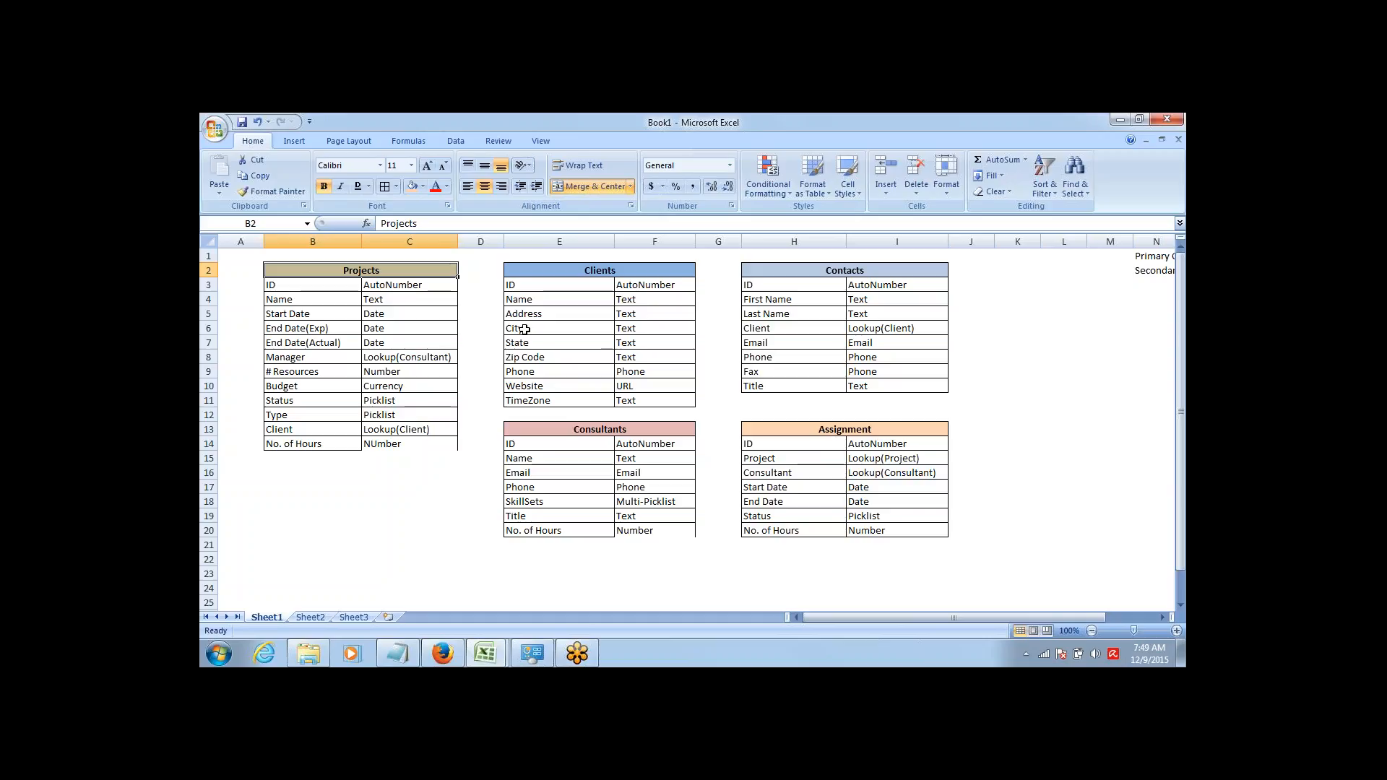
Switch to Salesforce in Firefox and start a new custom object from the Custom Objects setup page.
{"action": "mouse_move", "coordinate": [446, 655]}
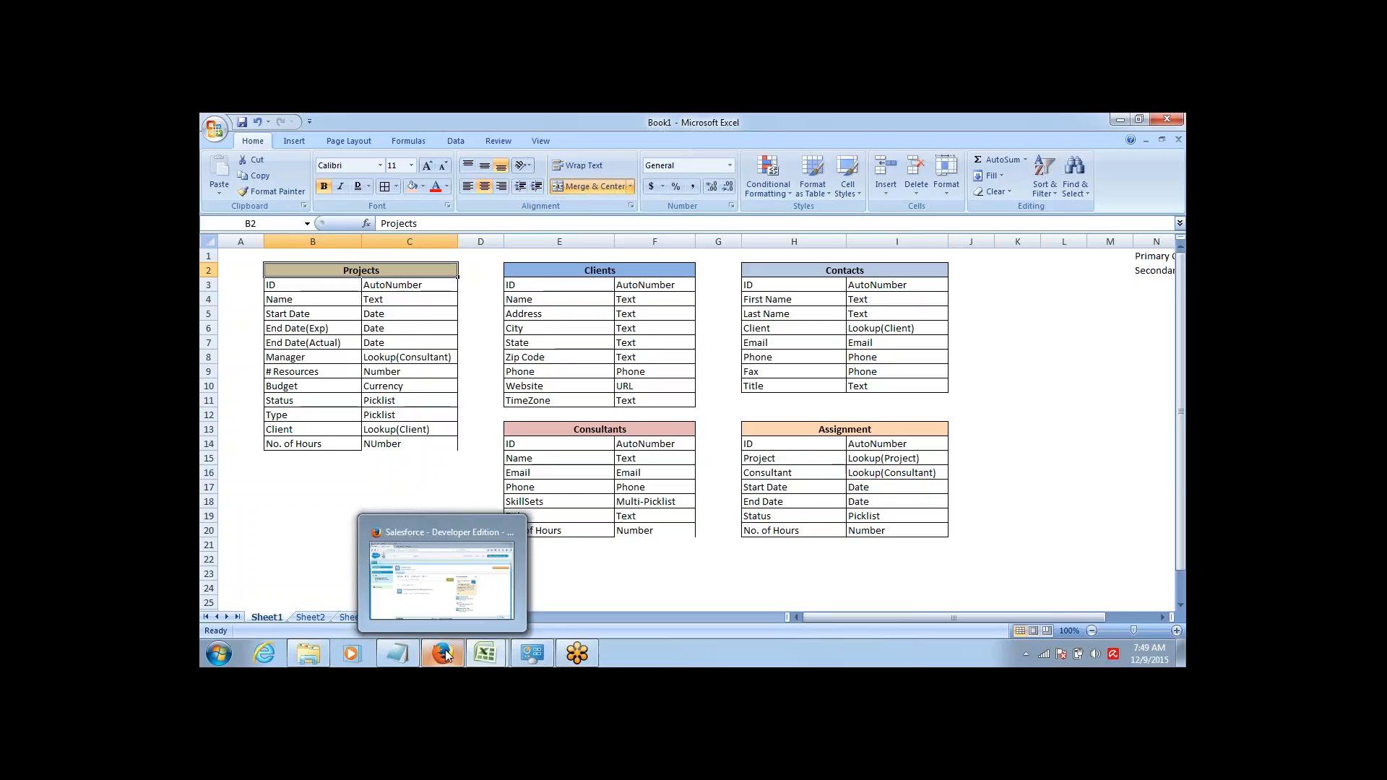
{"action": "left_click", "coordinate": [432, 587]}
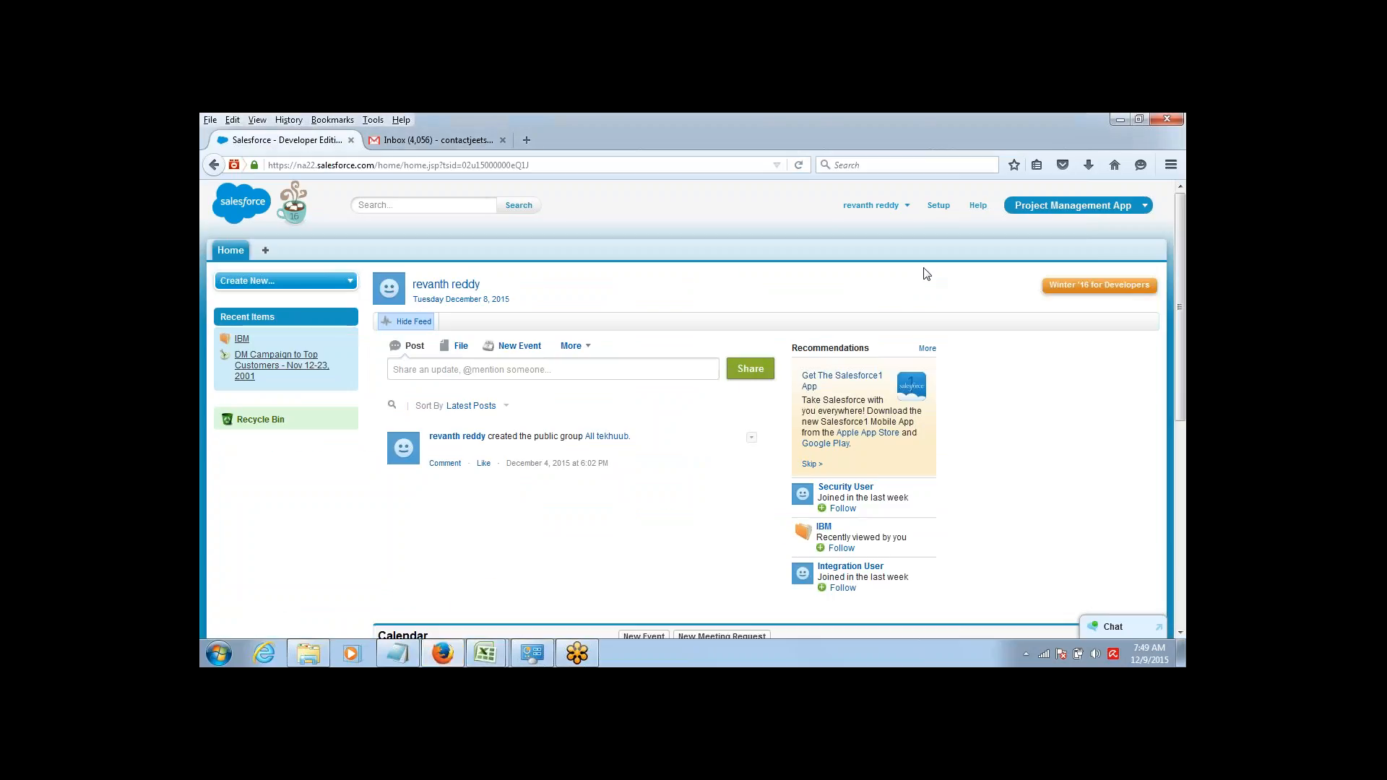
{"action": "left_click", "coordinate": [939, 206]}
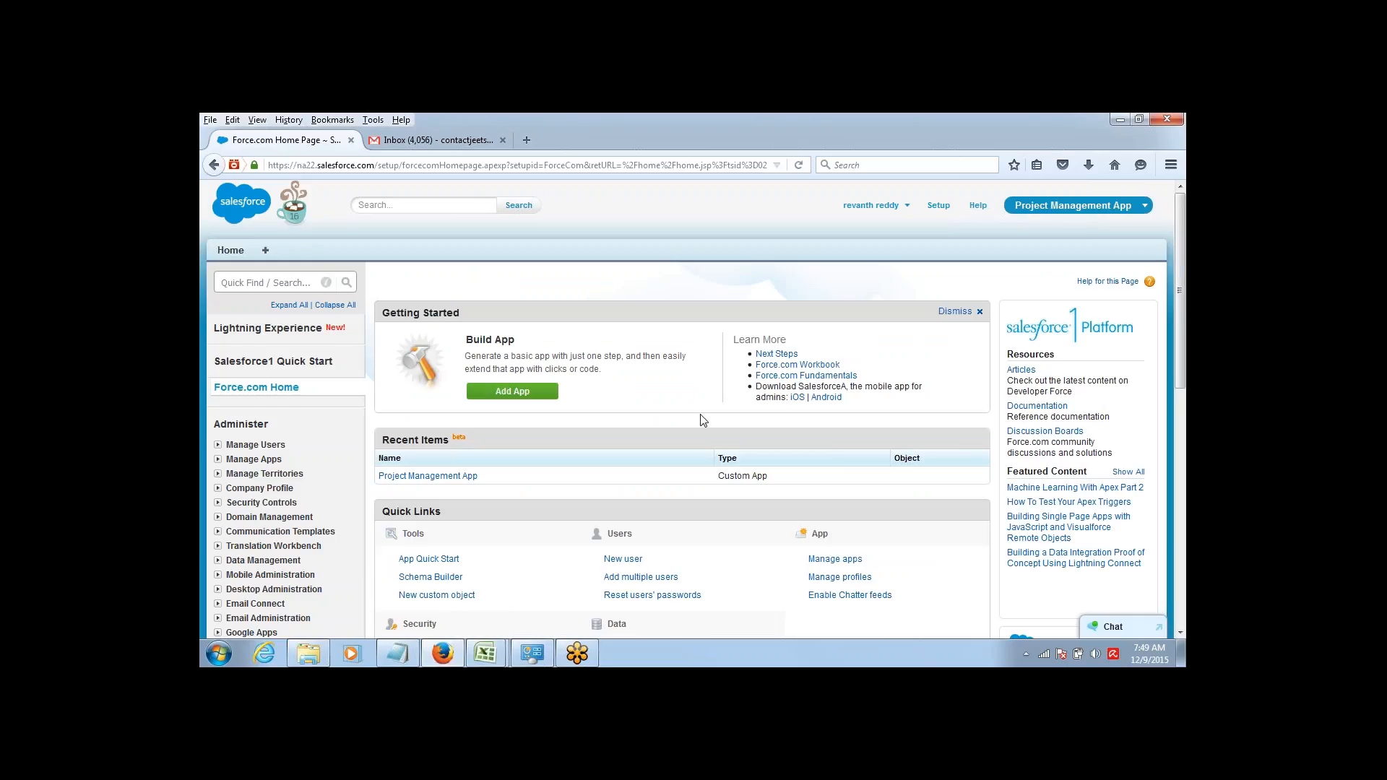
{"action": "scroll", "coordinate": [831, 396], "scroll_direction": "down", "scroll_amount": 5}
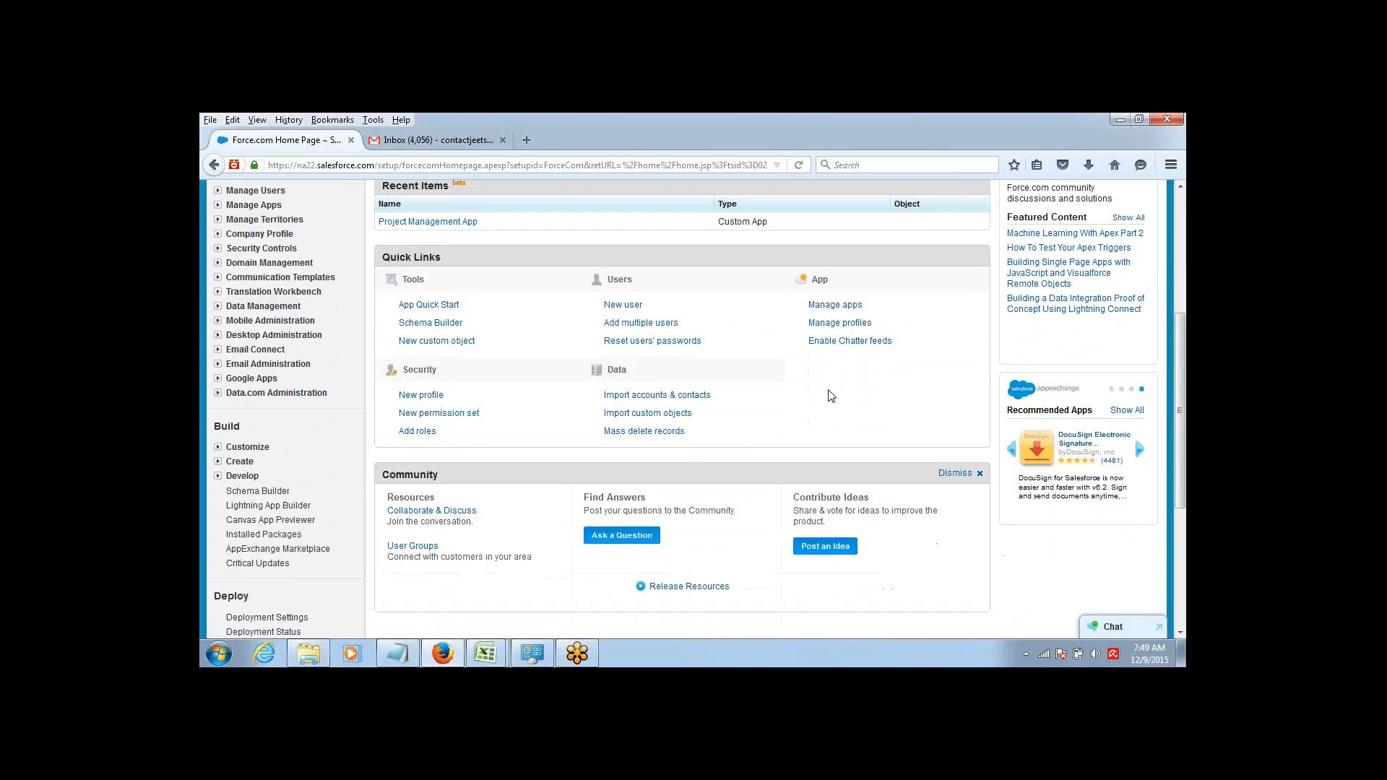
{"action": "left_click", "coordinate": [217, 461]}
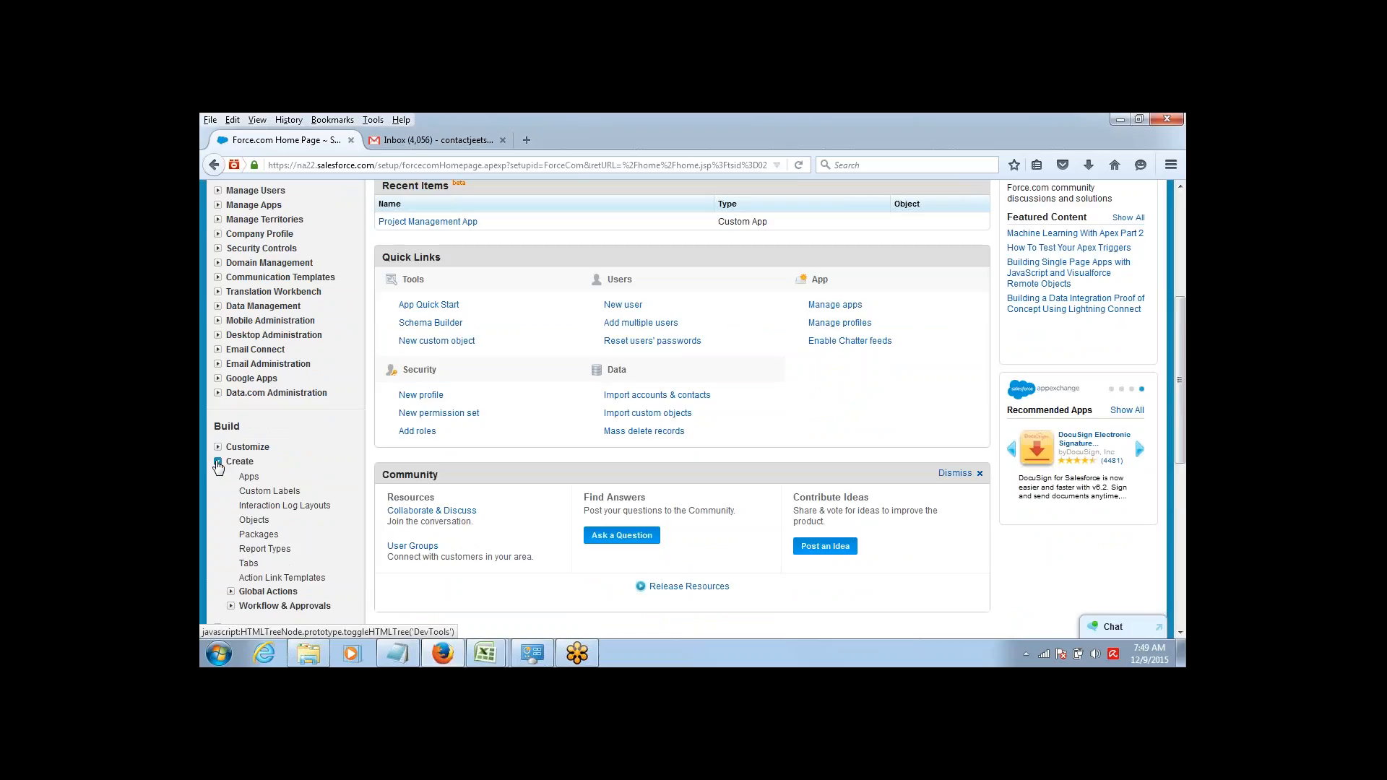
{"action": "left_click", "coordinate": [249, 523]}
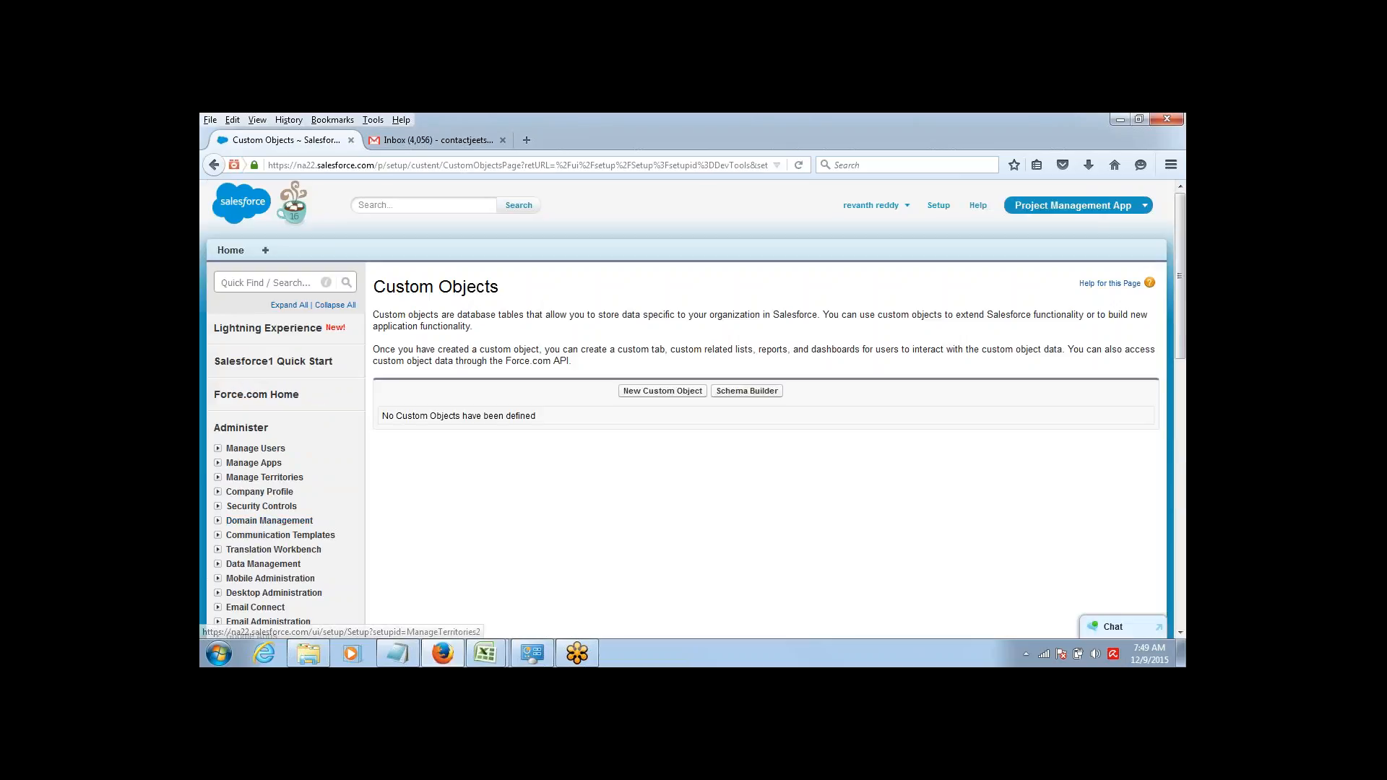
{"action": "left_click", "coordinate": [643, 393]}
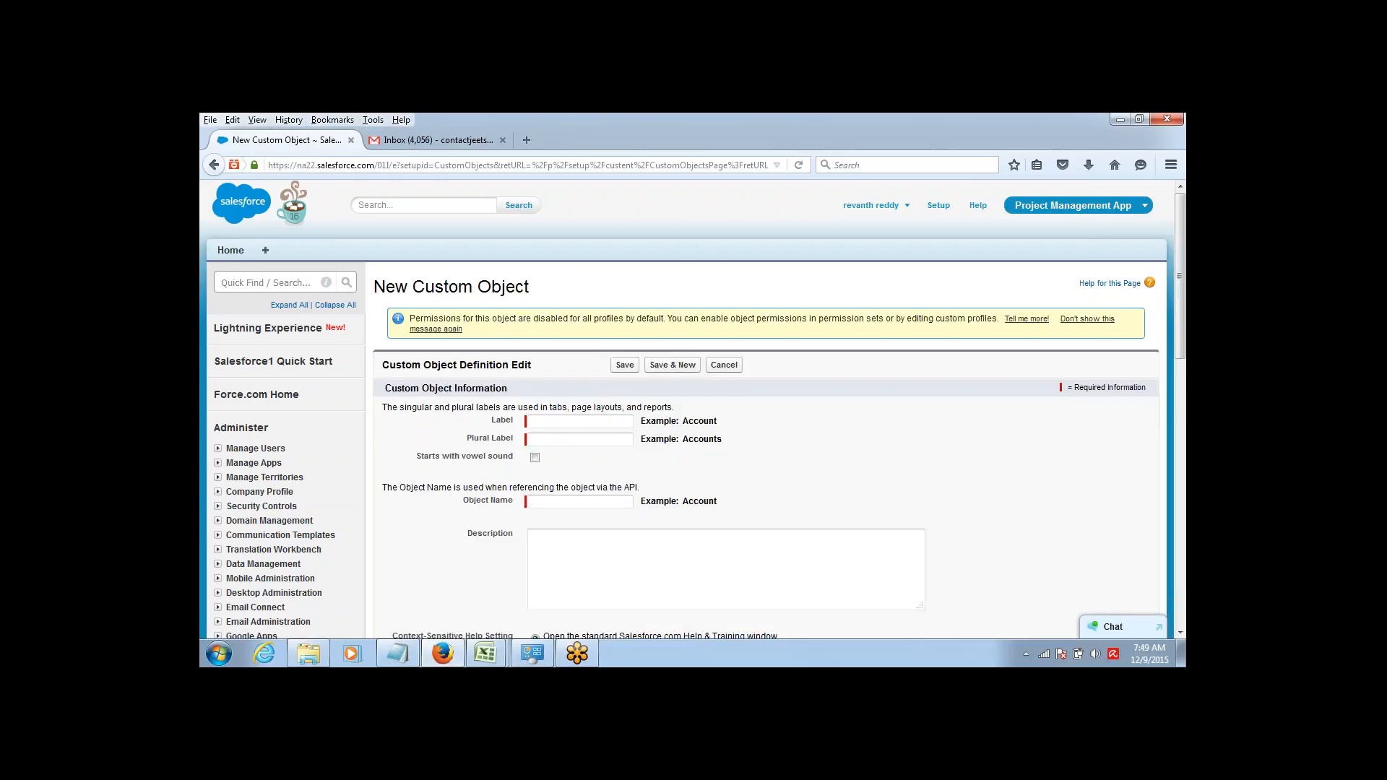
Set the new custom object's singular label to Client, with a lowercase l.
{"action": "left_click", "coordinate": [613, 420]}
{"action": "type", "text": "CLient"}
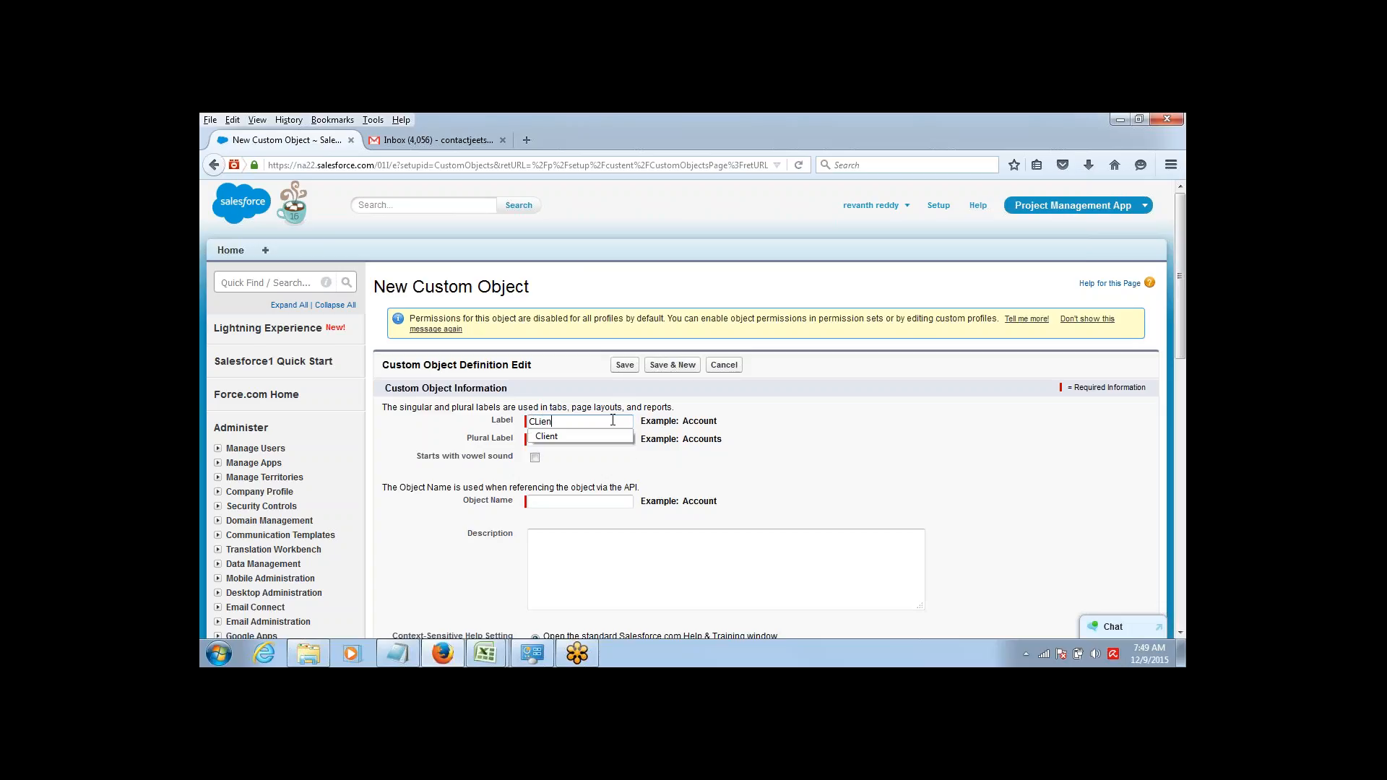
{"action": "key", "text": "Tab"}
{"action": "key", "text": "shift+Tab"}
{"action": "left_click", "coordinate": [612, 420]}
{"action": "key", "text": "Left"}
{"action": "key", "text": "Left"}
{"action": "key", "text": "Left"}
{"action": "key", "text": "Left"}
{"action": "key", "text": "shift+Left"}
{"action": "type", "text": "l"}
{"action": "key", "text": "Tab"}
{"action": "key", "text": "shift+Tab"}
{"action": "key", "text": "Tab"}
{"action": "type", "text": "Client"}
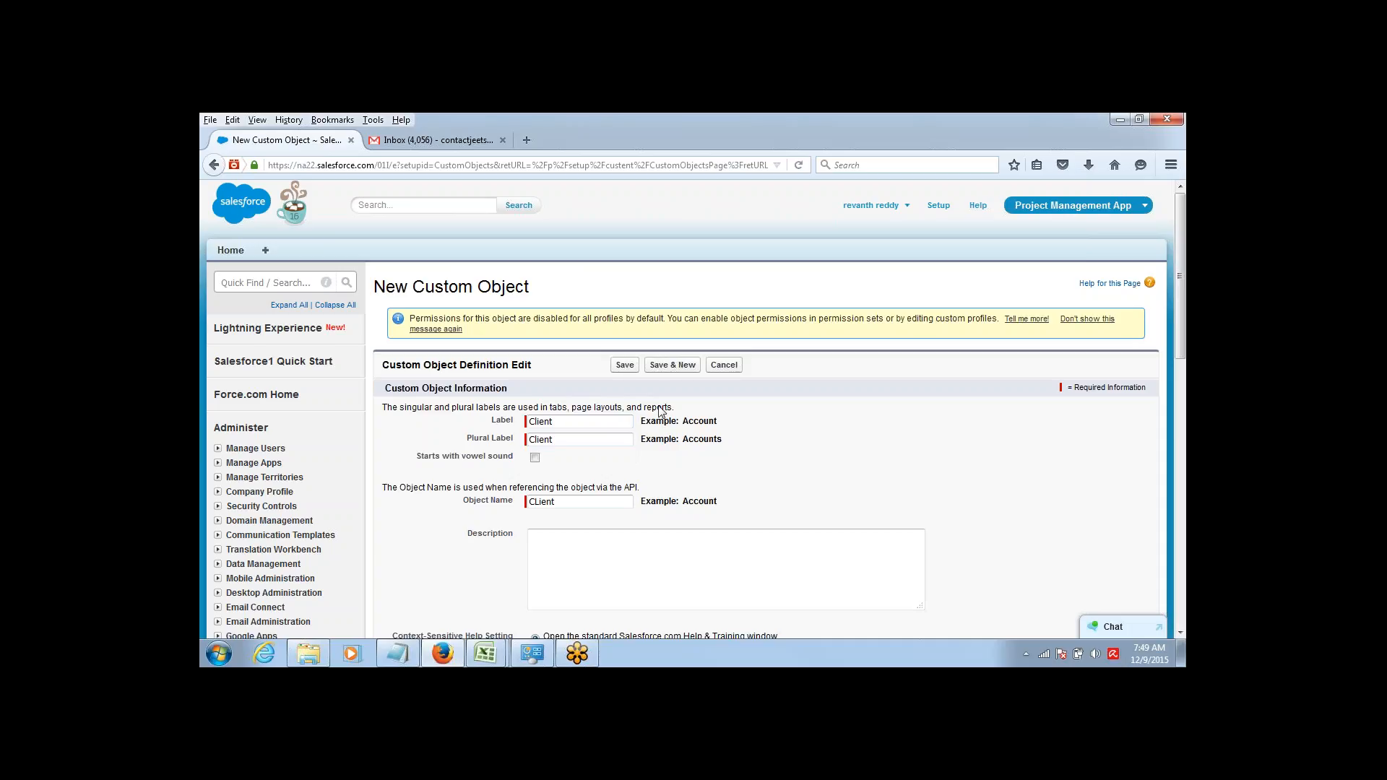
Set the custom object's plural label to Clients and save the object.
{"action": "left_click", "coordinate": [620, 440]}
{"action": "type", "text": "s"}
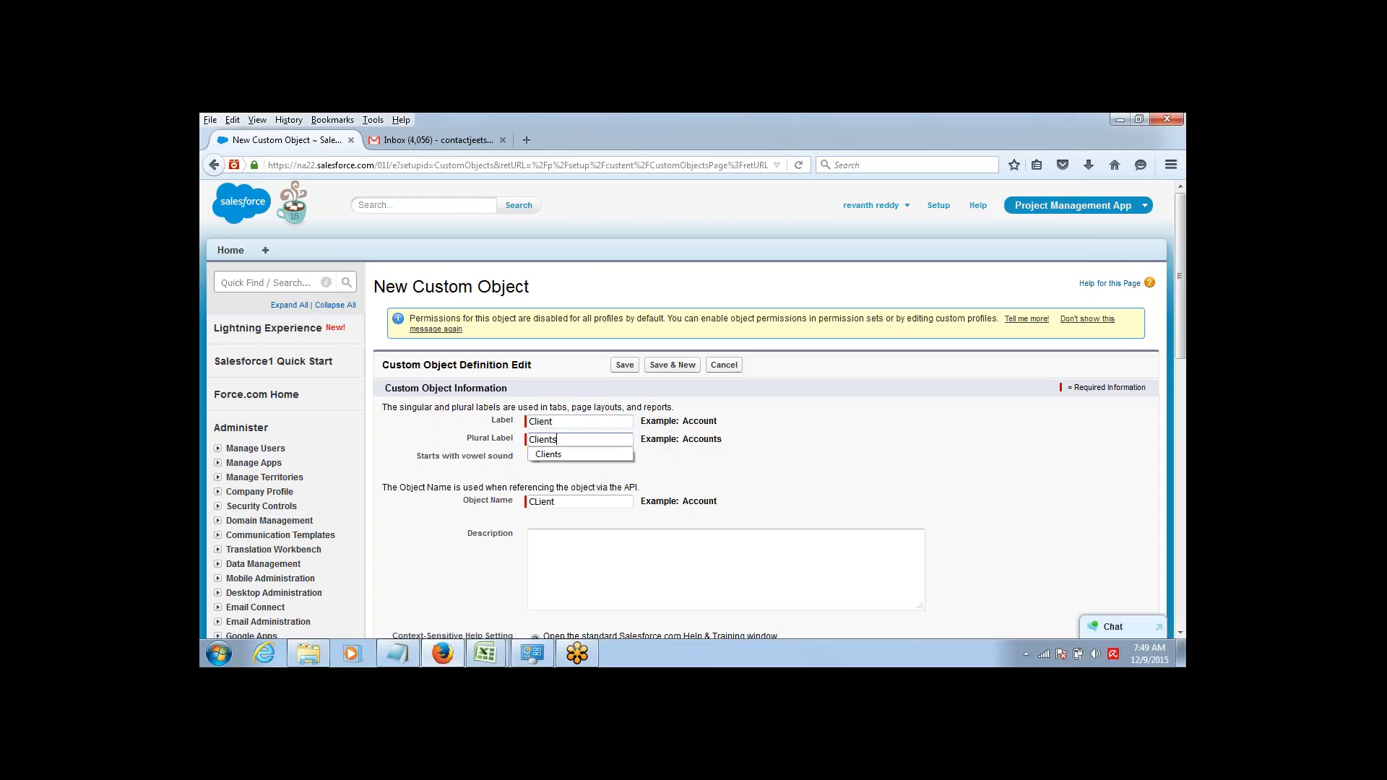
{"action": "left_click", "coordinate": [759, 445]}
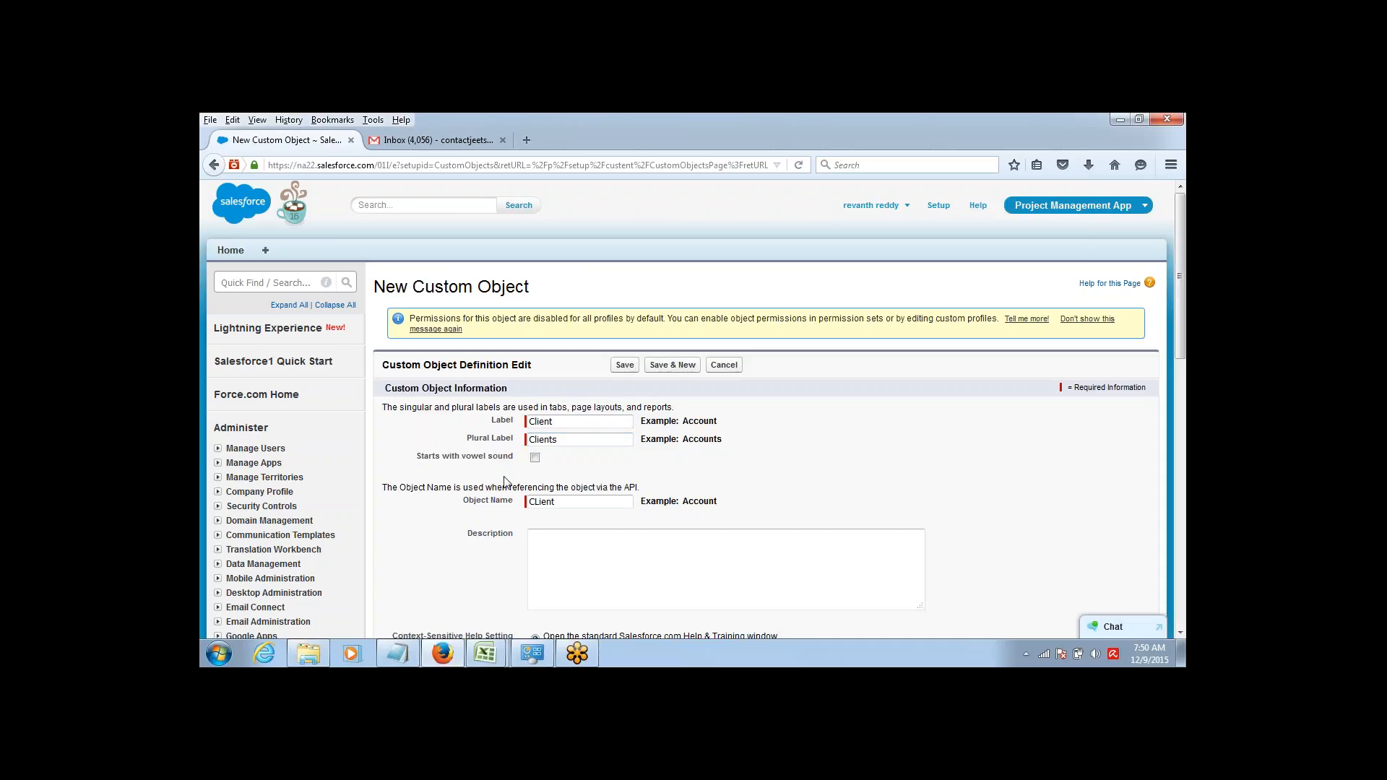
{"action": "left_click", "coordinate": [624, 369]}
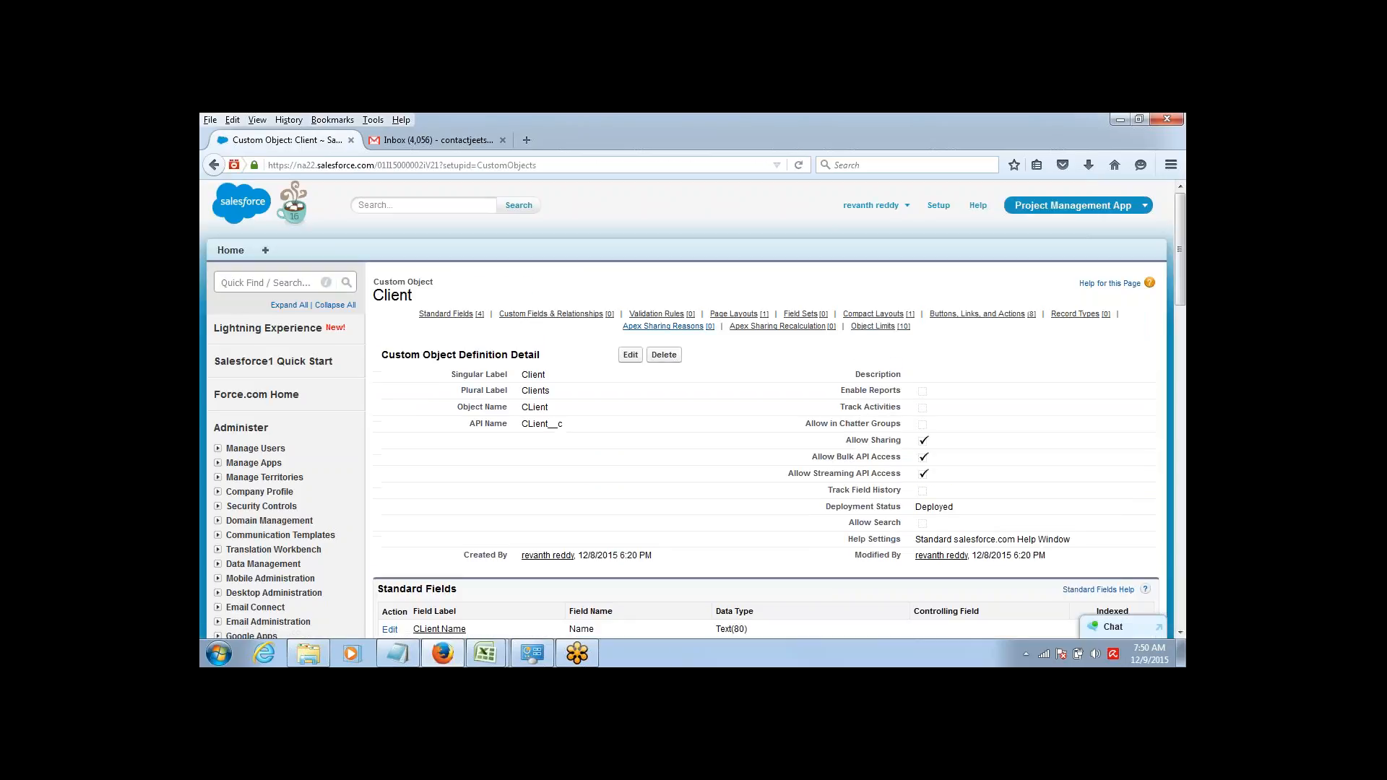
Examine the Client object's standard fields, comparing their field labels and field names.
{"action": "left_click_drag", "start_coordinate": [1185, 210], "coordinate": [1163, 266]}
{"action": "scroll", "coordinate": [1163, 266], "scroll_direction": "down", "scroll_amount": 1}
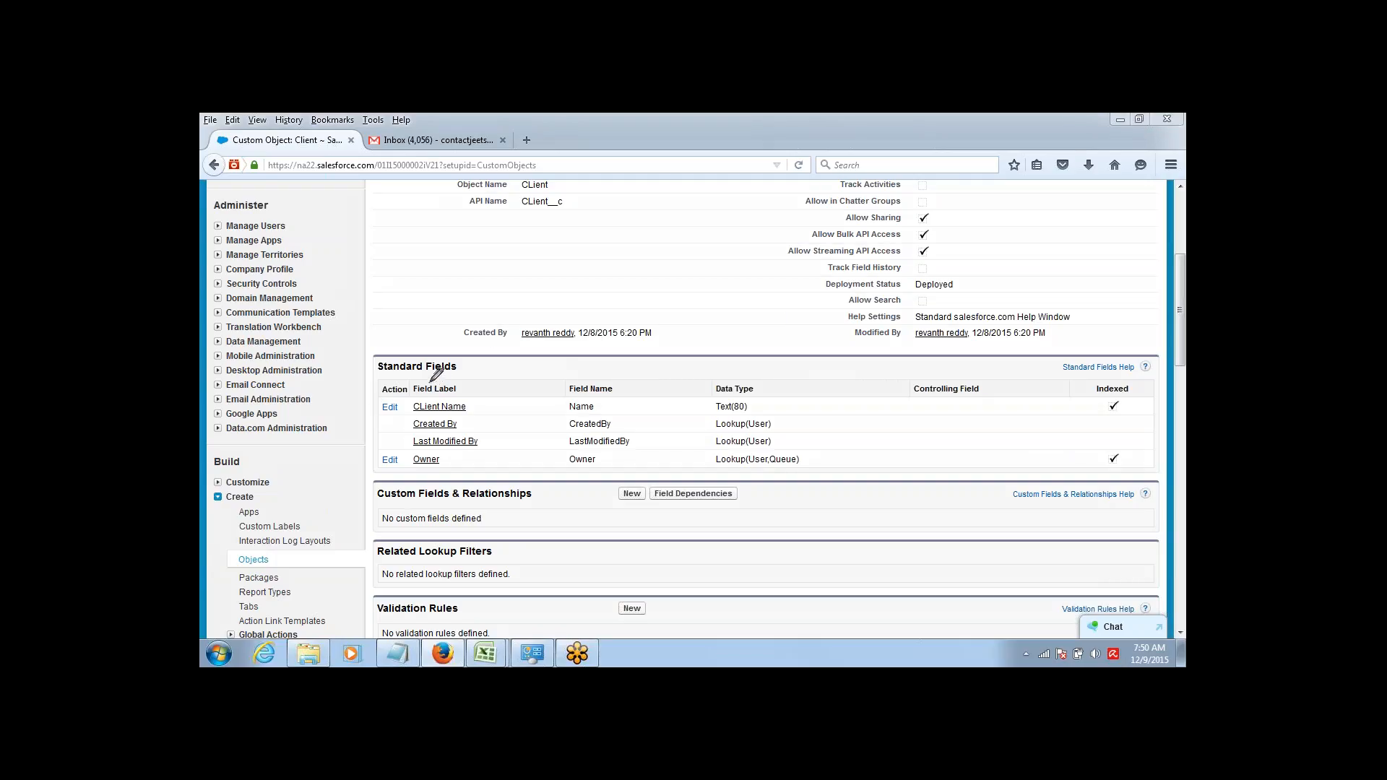
{"action": "mouse_move", "coordinate": [432, 384]}
{"action": "left_mouse_down"}
{"action": "mouse_move", "coordinate": [419, 460]}
{"action": "mouse_move", "coordinate": [449, 469]}
{"action": "mouse_move", "coordinate": [474, 402]}
{"action": "mouse_move", "coordinate": [425, 389]}
{"action": "left_mouse_up"}
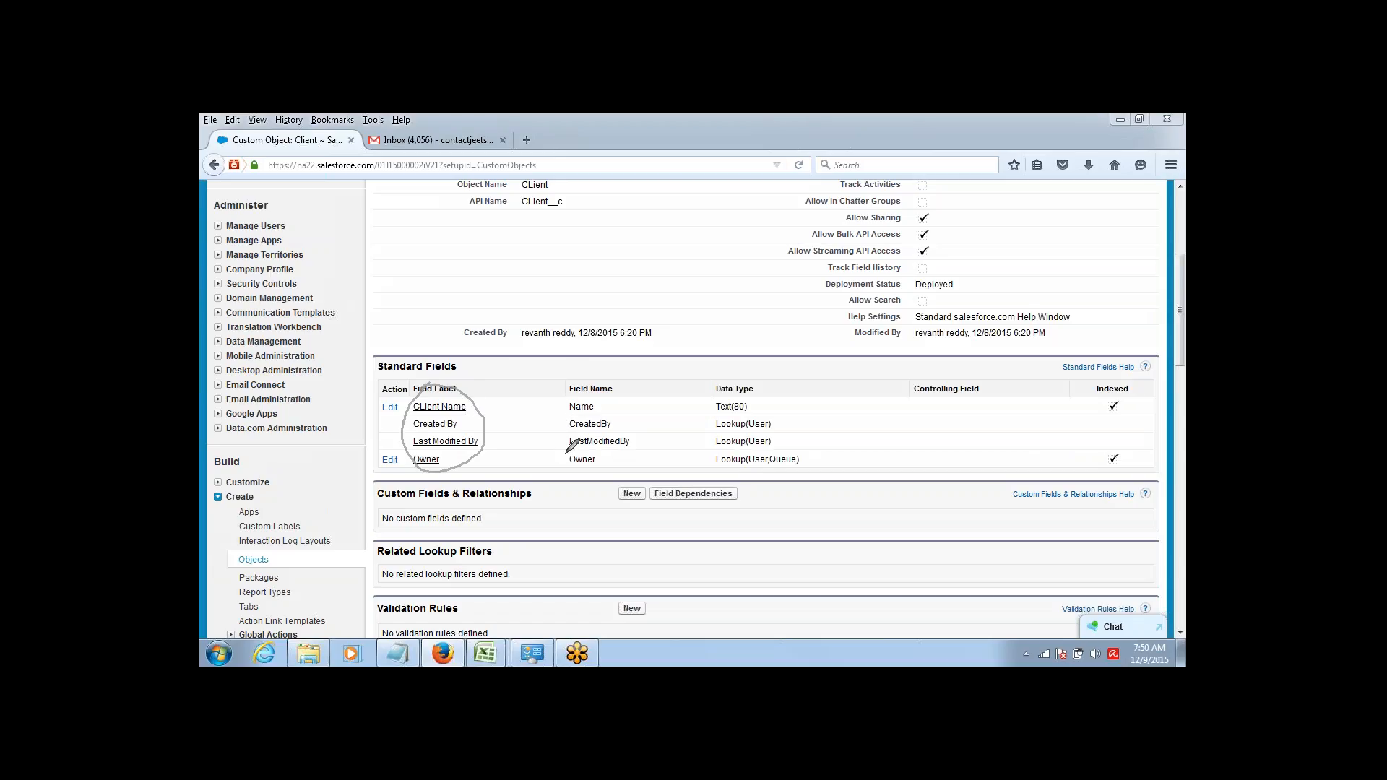
{"action": "left_click_drag", "start_coordinate": [565, 426], "coordinate": [561, 475]}
{"action": "left_click_drag", "start_coordinate": [560, 409], "coordinate": [571, 402]}
{"action": "left_click", "coordinate": [1177, 263]}
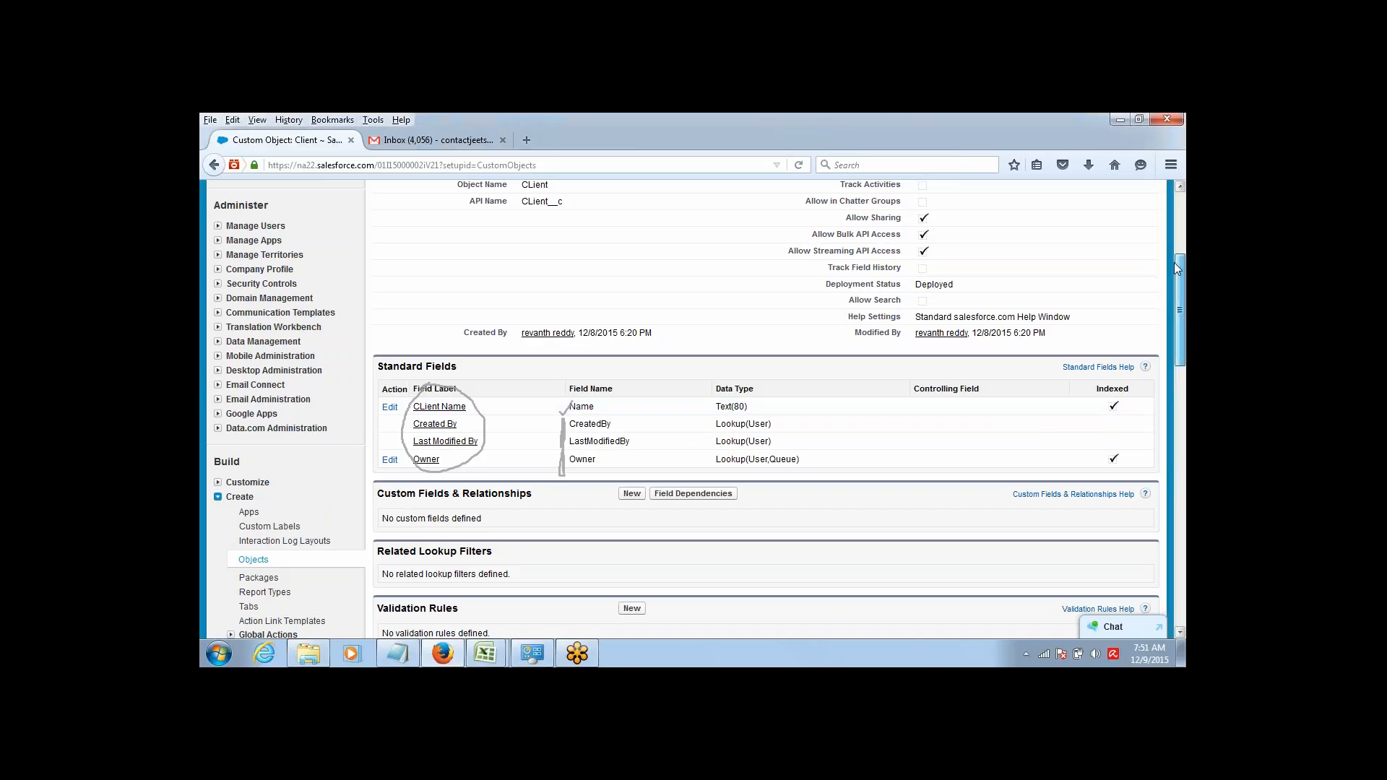
{"action": "left_click_drag", "start_coordinate": [1176, 266], "coordinate": [1176, 216]}
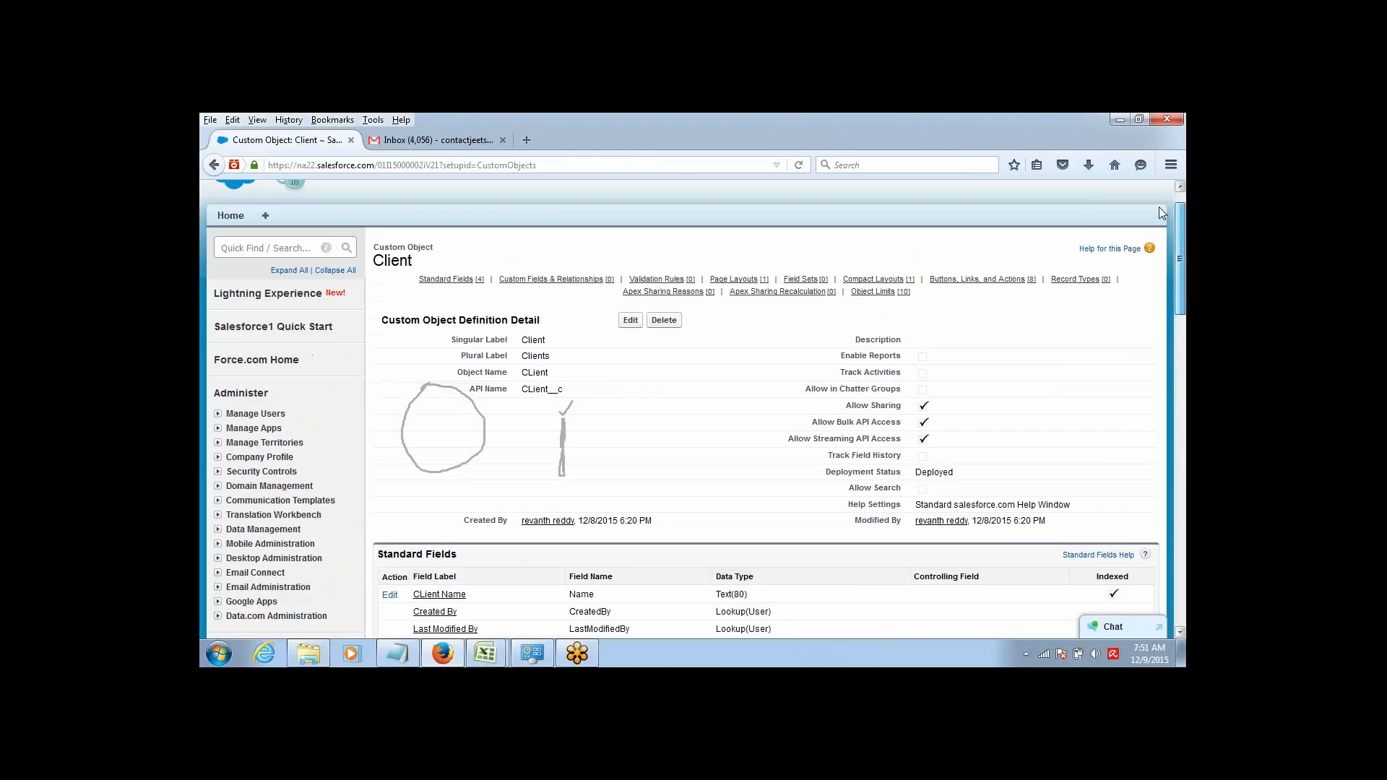
{"action": "left_click", "coordinate": [1105, 456]}
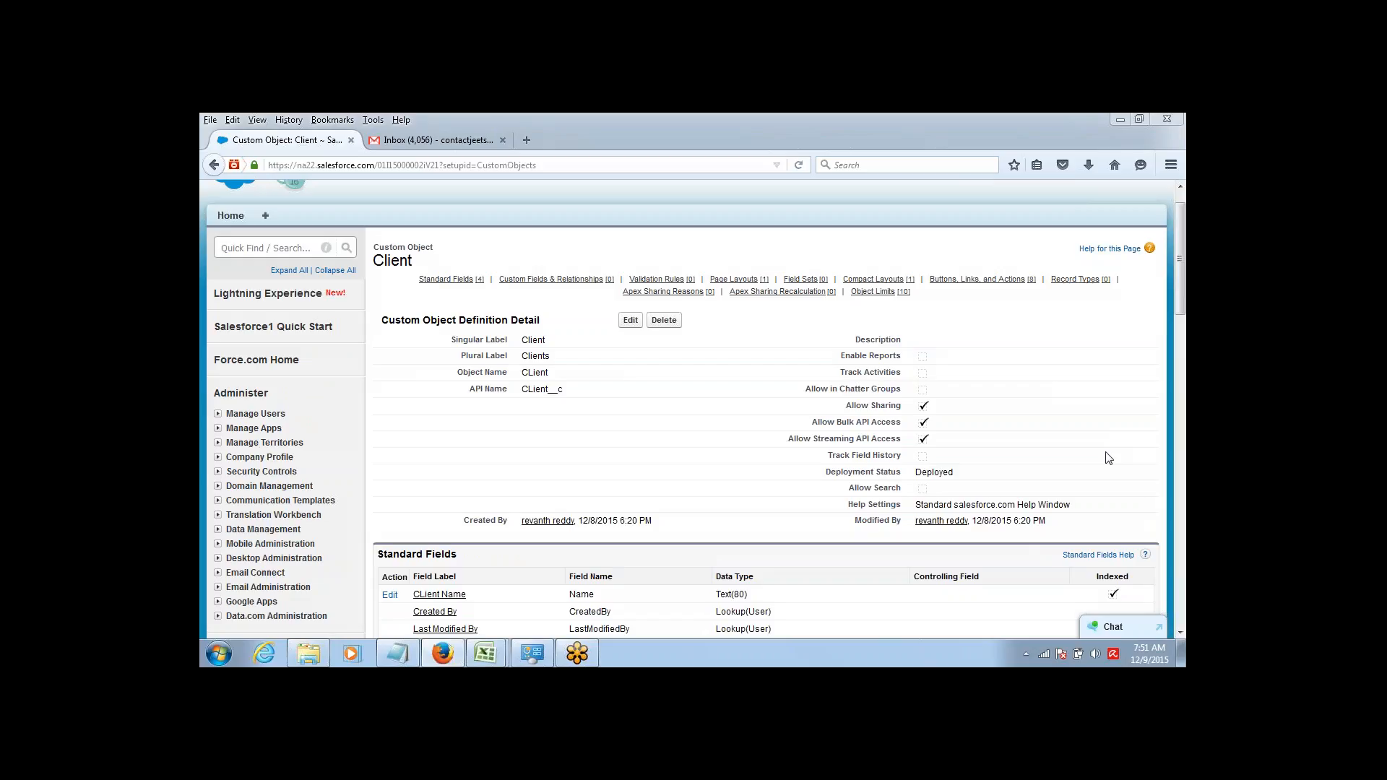
Compare the Client object's standard fields with its Custom Fields & Relationships section.
{"action": "left_click", "coordinate": [1170, 468]}
{"action": "left_click", "coordinate": [1180, 631]}
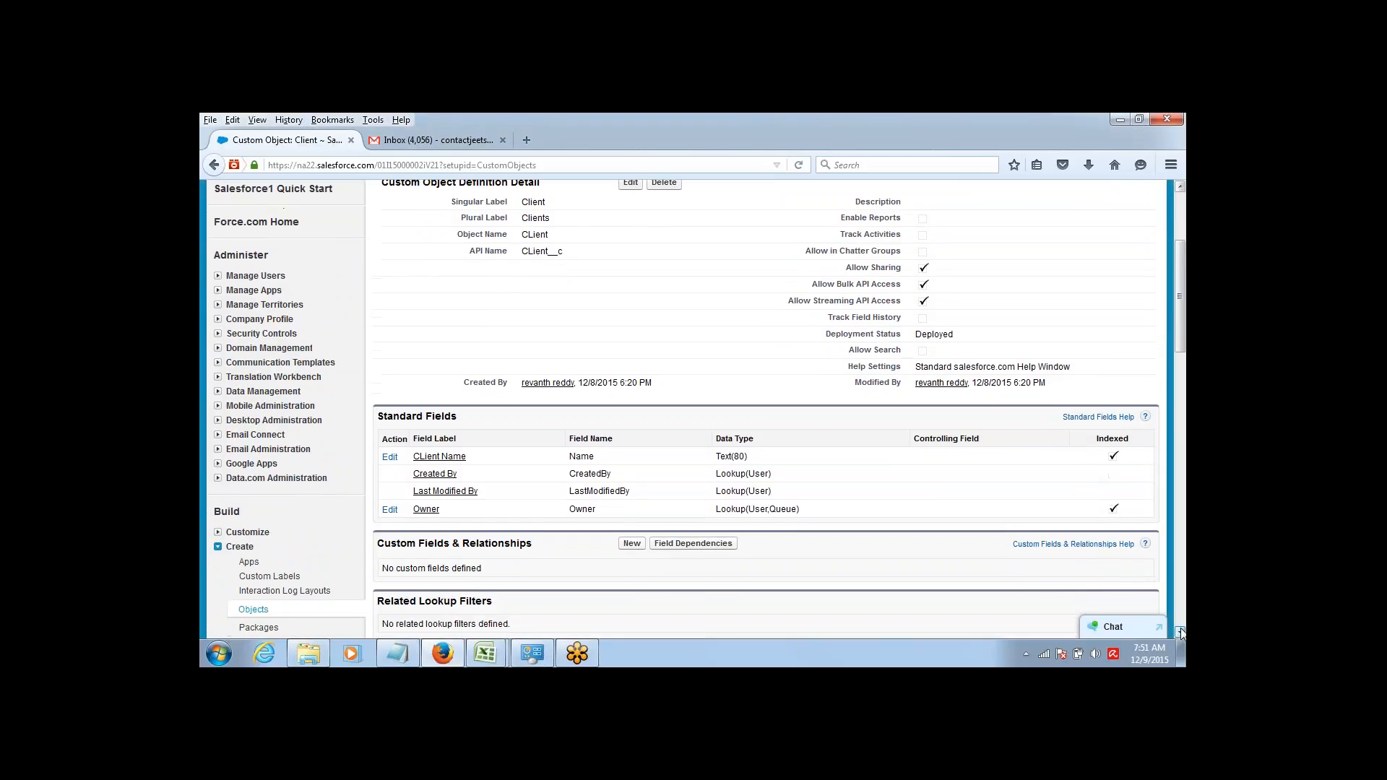
{"action": "left_click", "coordinate": [1181, 632]}
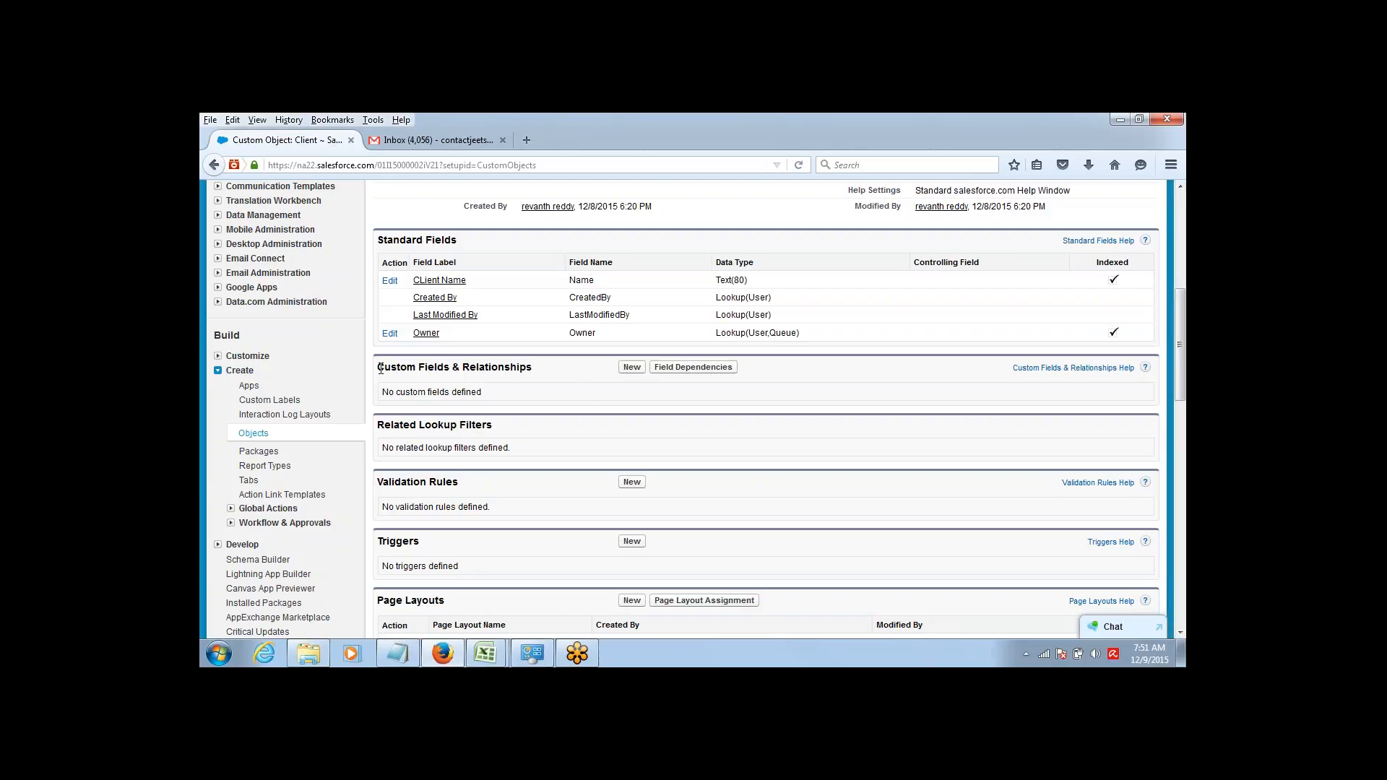
{"action": "left_click_drag", "start_coordinate": [378, 369], "coordinate": [502, 370]}
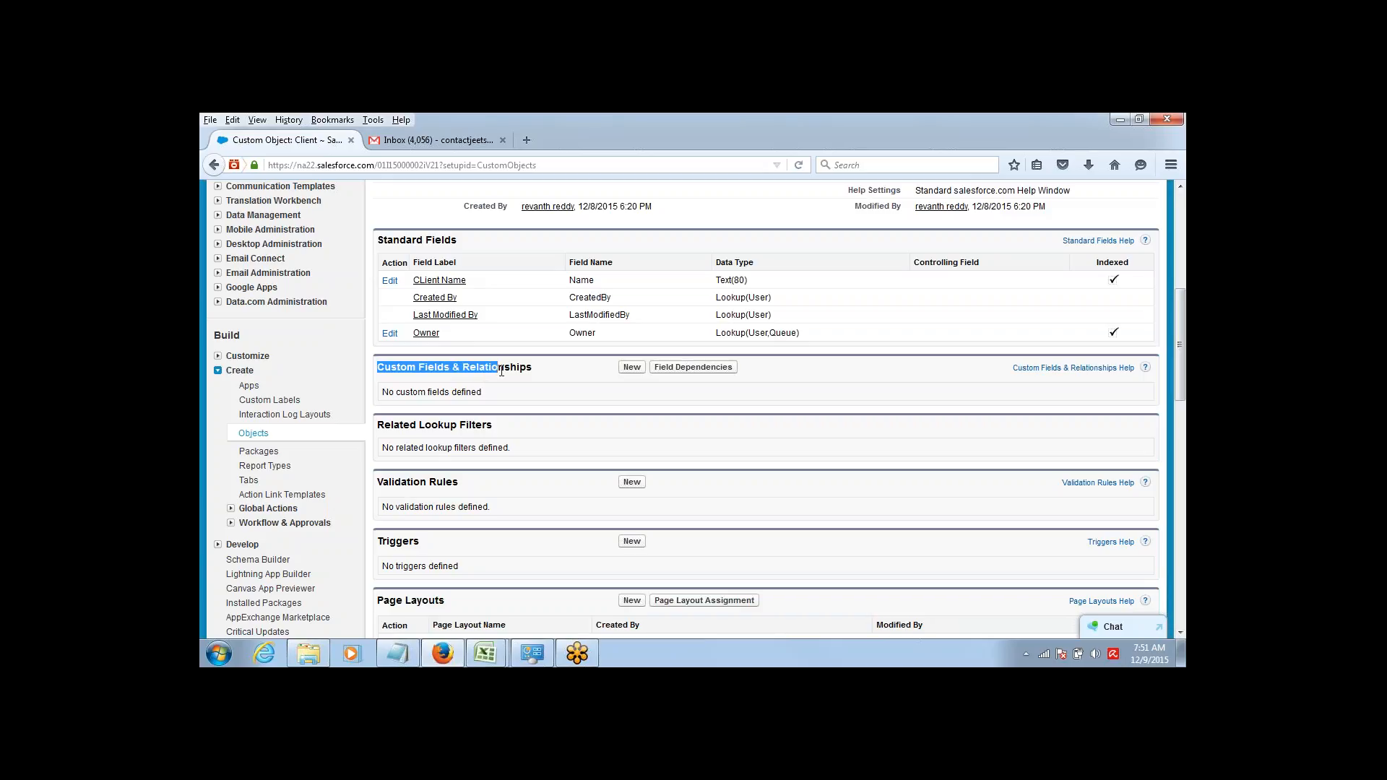
{"action": "left_click", "coordinate": [532, 368]}
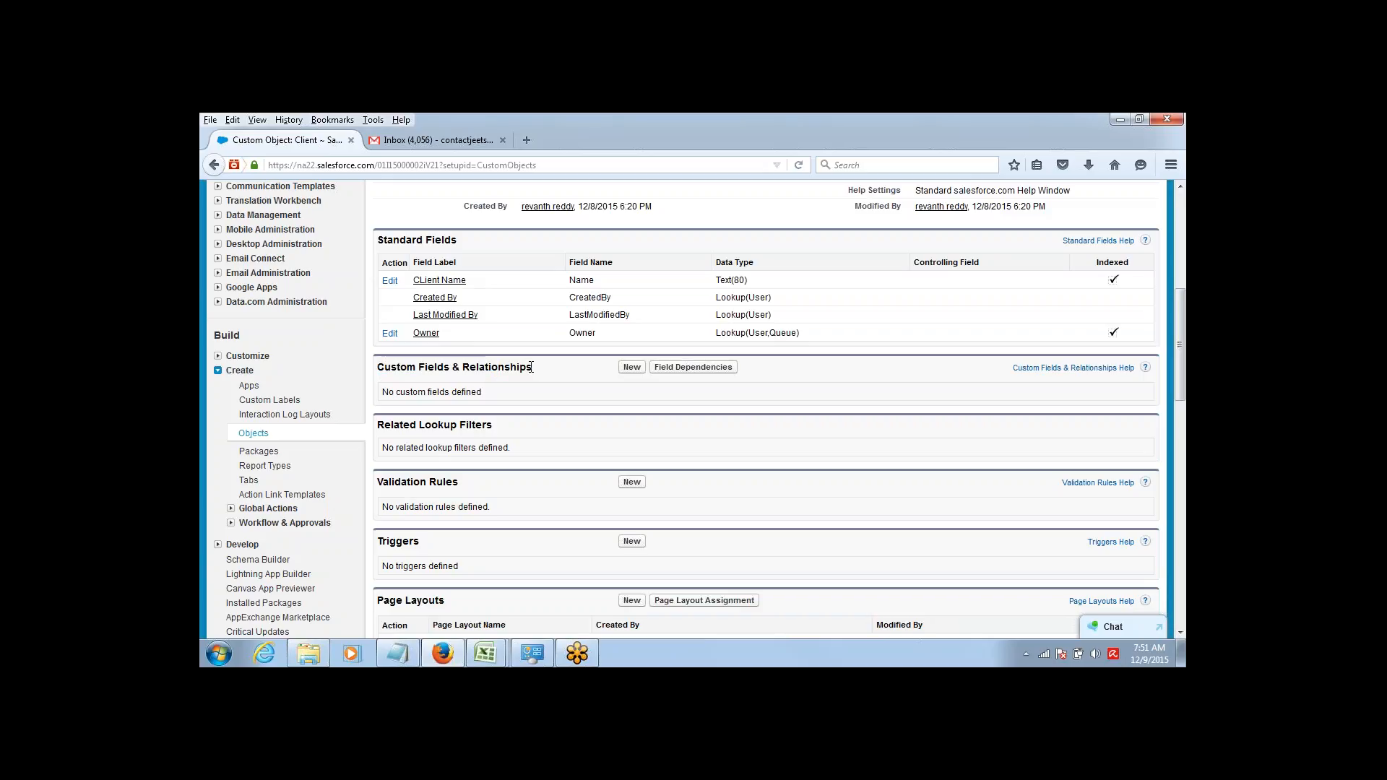
{"action": "double_click", "coordinate": [576, 281]}
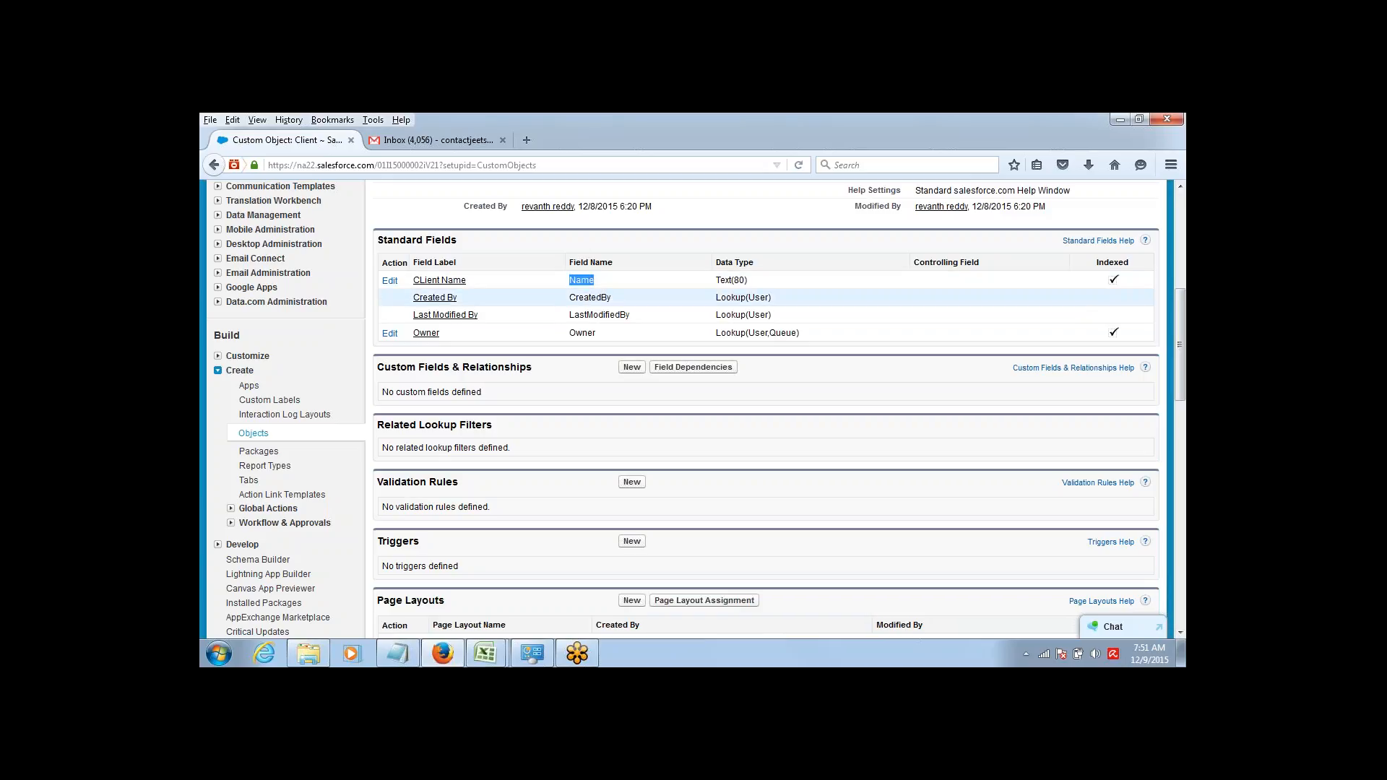
{"action": "left_click", "coordinate": [573, 301]}
{"action": "left_click_drag", "start_coordinate": [573, 301], "coordinate": [601, 333]}
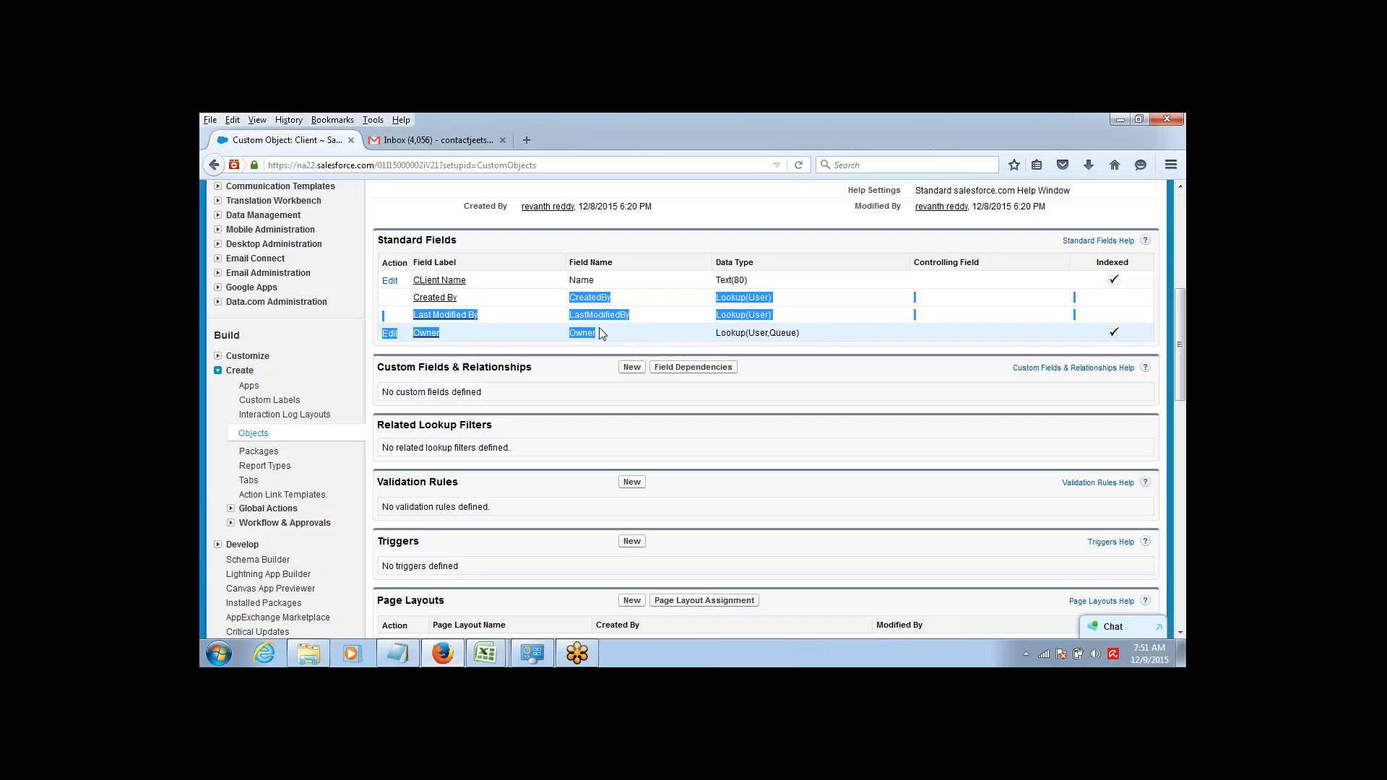
{"action": "left_click", "coordinate": [601, 333]}
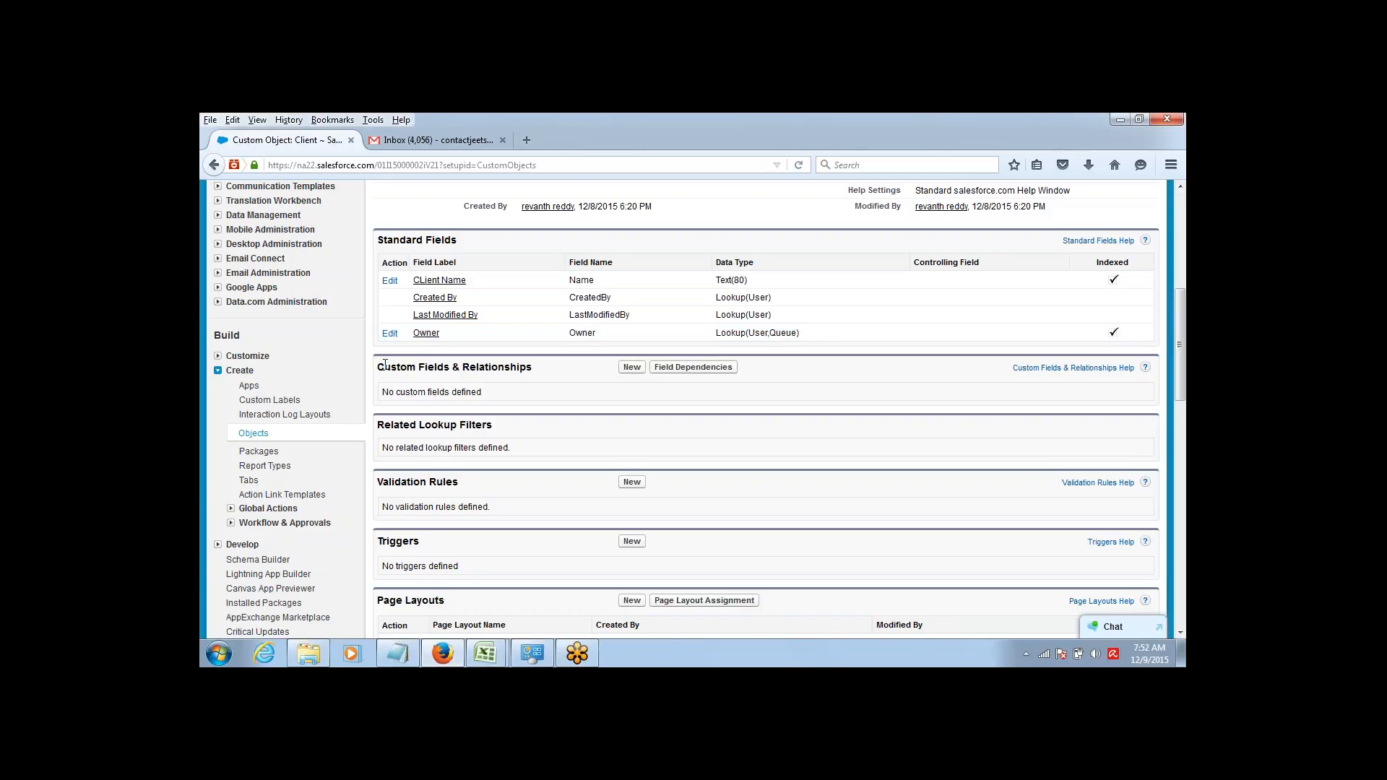
{"action": "left_click_drag", "start_coordinate": [382, 368], "coordinate": [544, 372]}
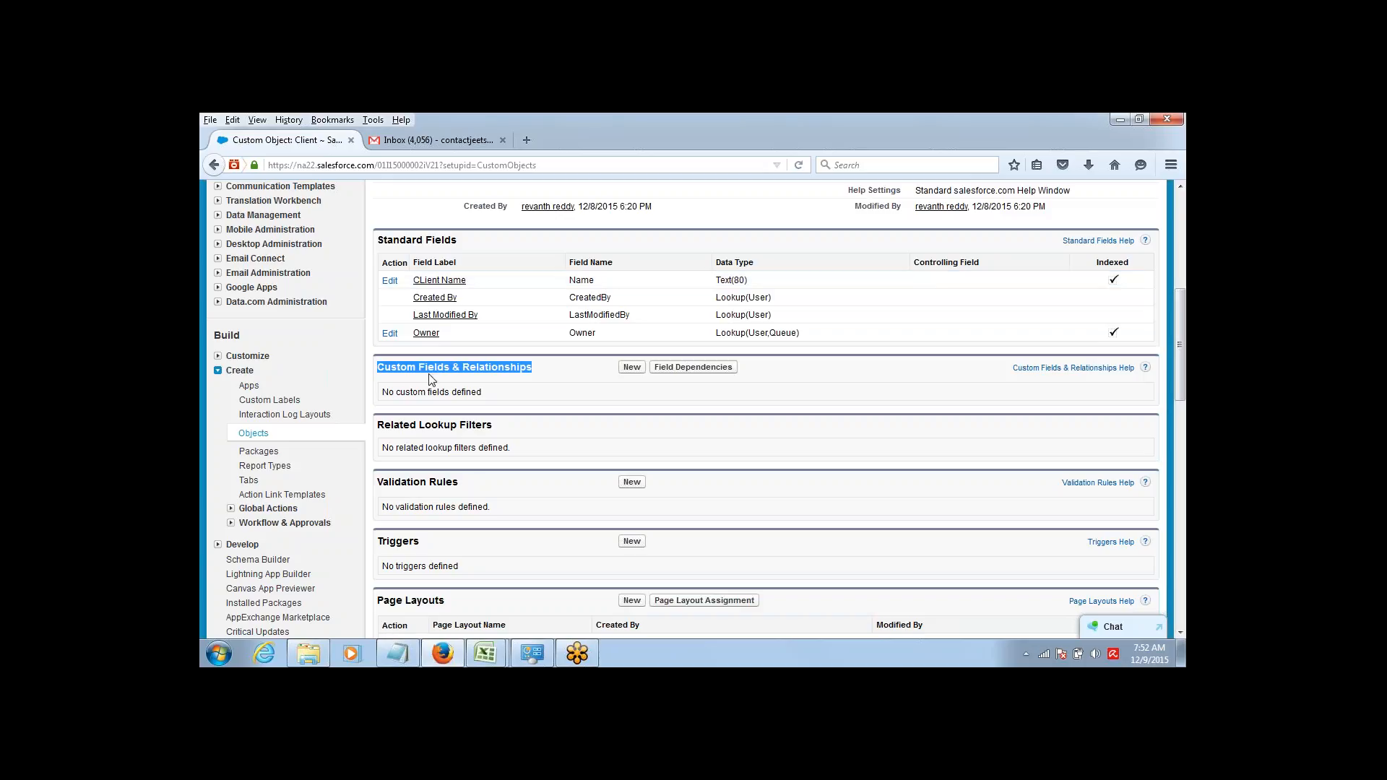
Switch to the Book1 workbook in Excel and review the ID, Name, Start Date and End Date(Exp) rows of the Projects table.
{"action": "mouse_move", "coordinate": [499, 653]}
{"action": "left_click", "coordinate": [565, 578]}
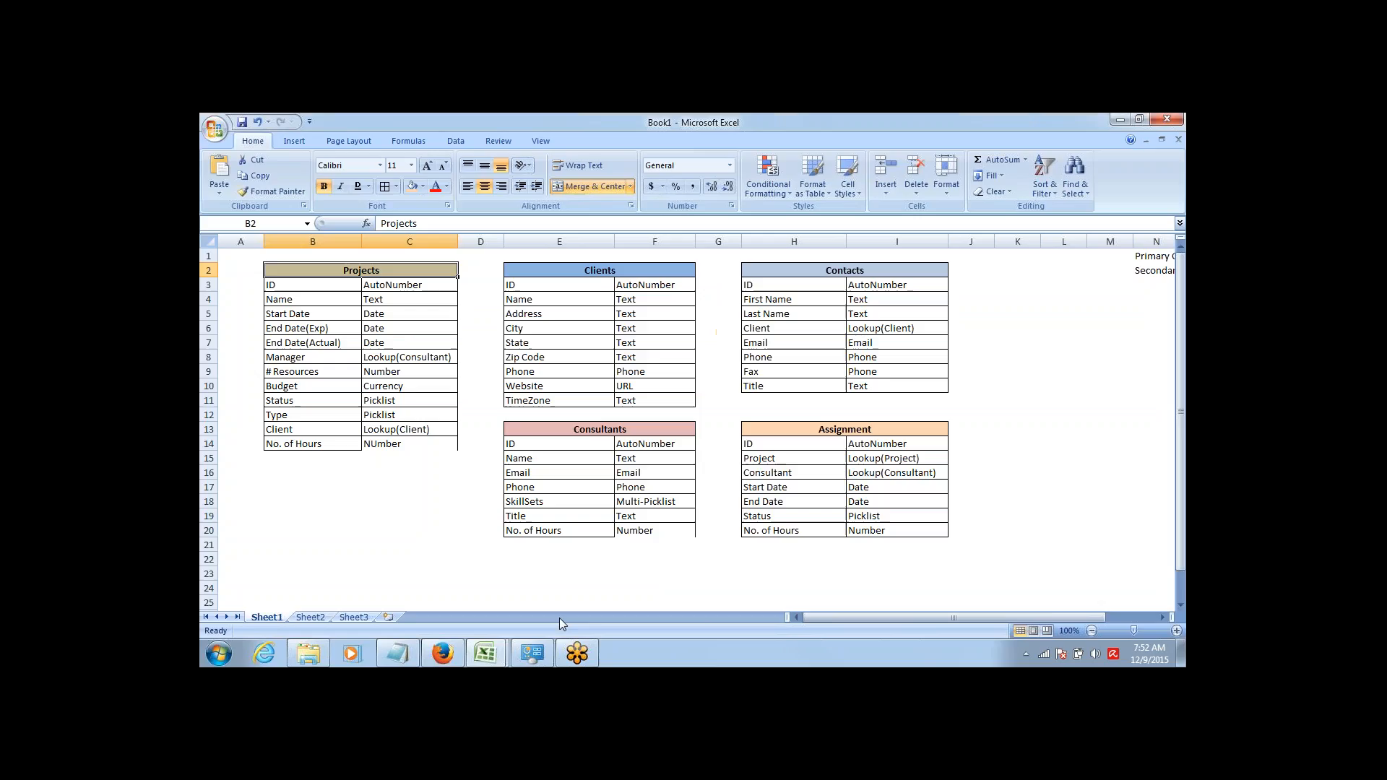
{"action": "left_click", "coordinate": [319, 297]}
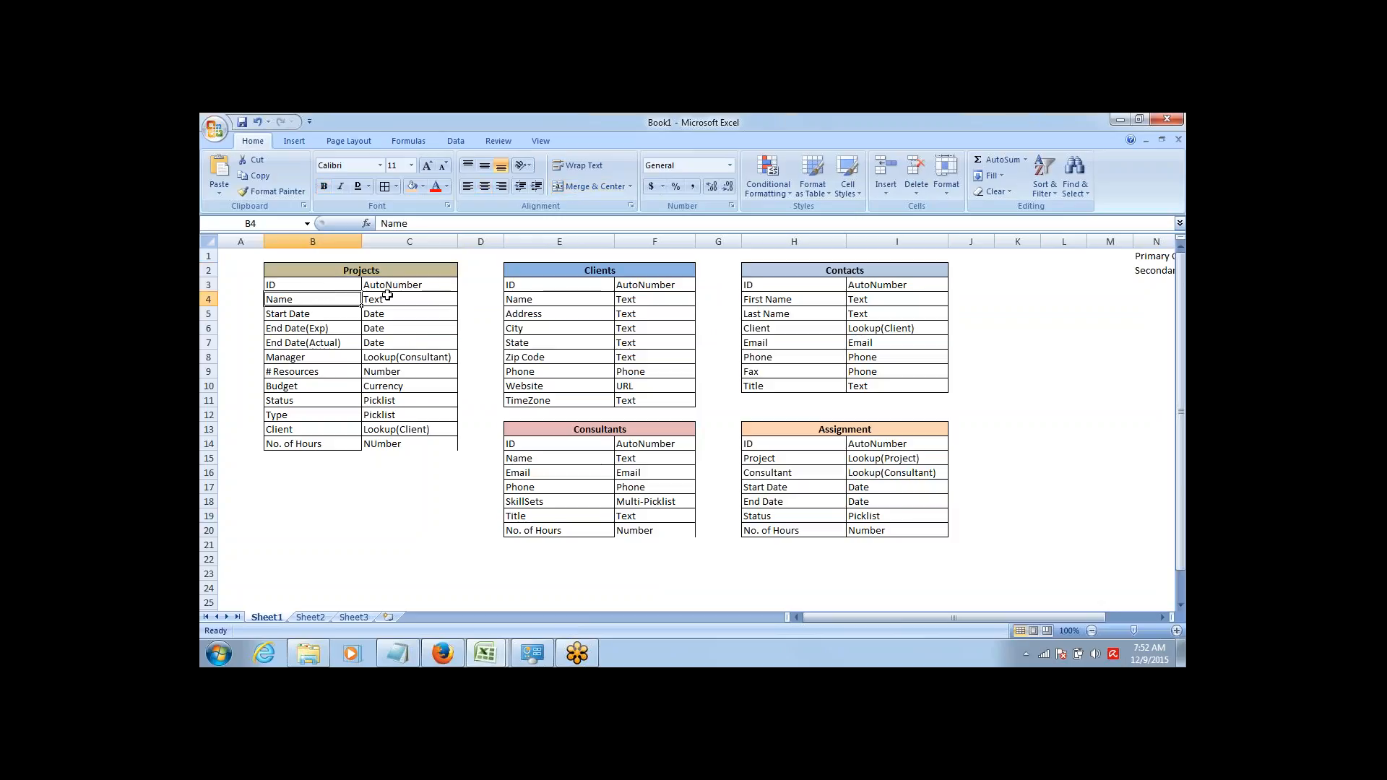
{"action": "key", "text": "Tab"}
{"action": "left_click", "coordinate": [317, 288]}
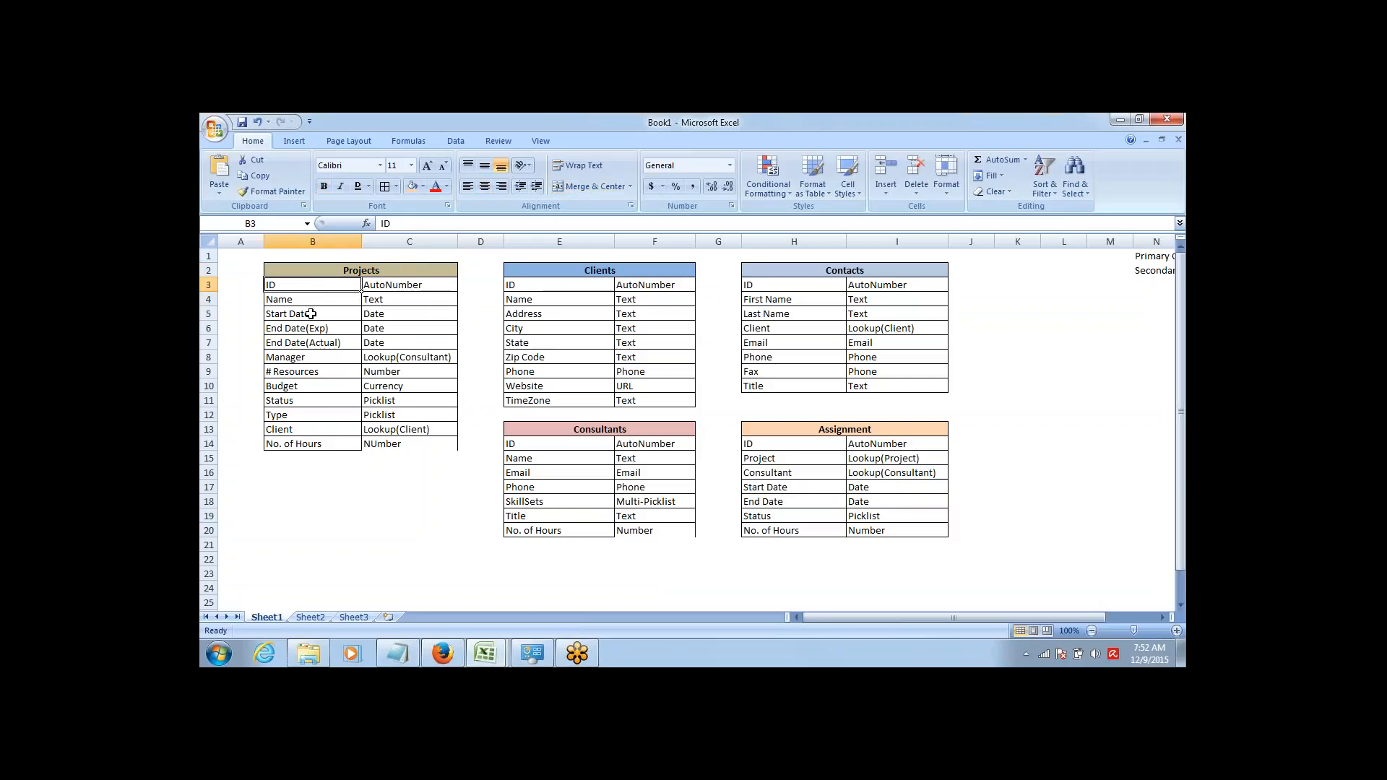
{"action": "left_click", "coordinate": [311, 313]}
{"action": "left_click", "coordinate": [310, 328]}
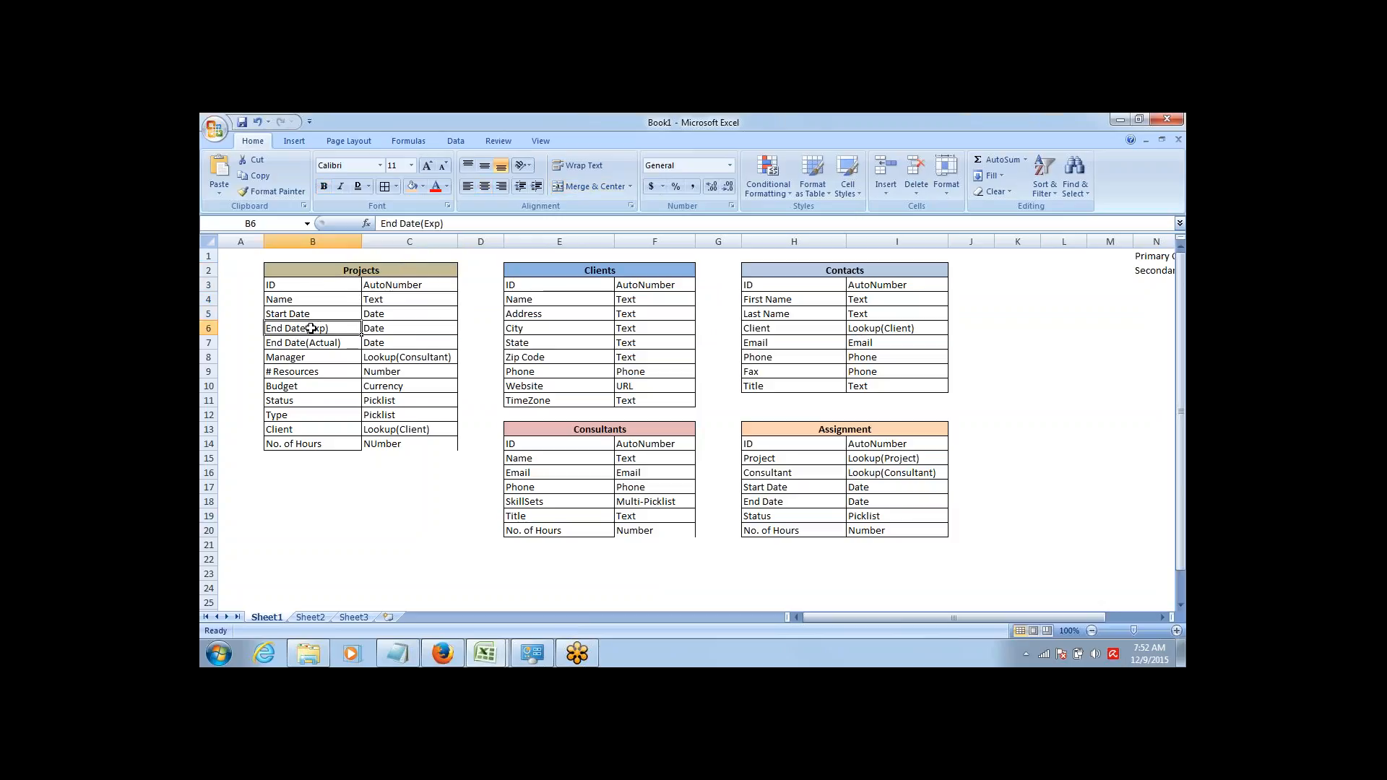
{"action": "left_click", "coordinate": [312, 473]}
Return to Salesforce in Firefox and start a new custom field of type Auto Number on the Client object.
{"action": "left_click", "coordinate": [442, 654]}
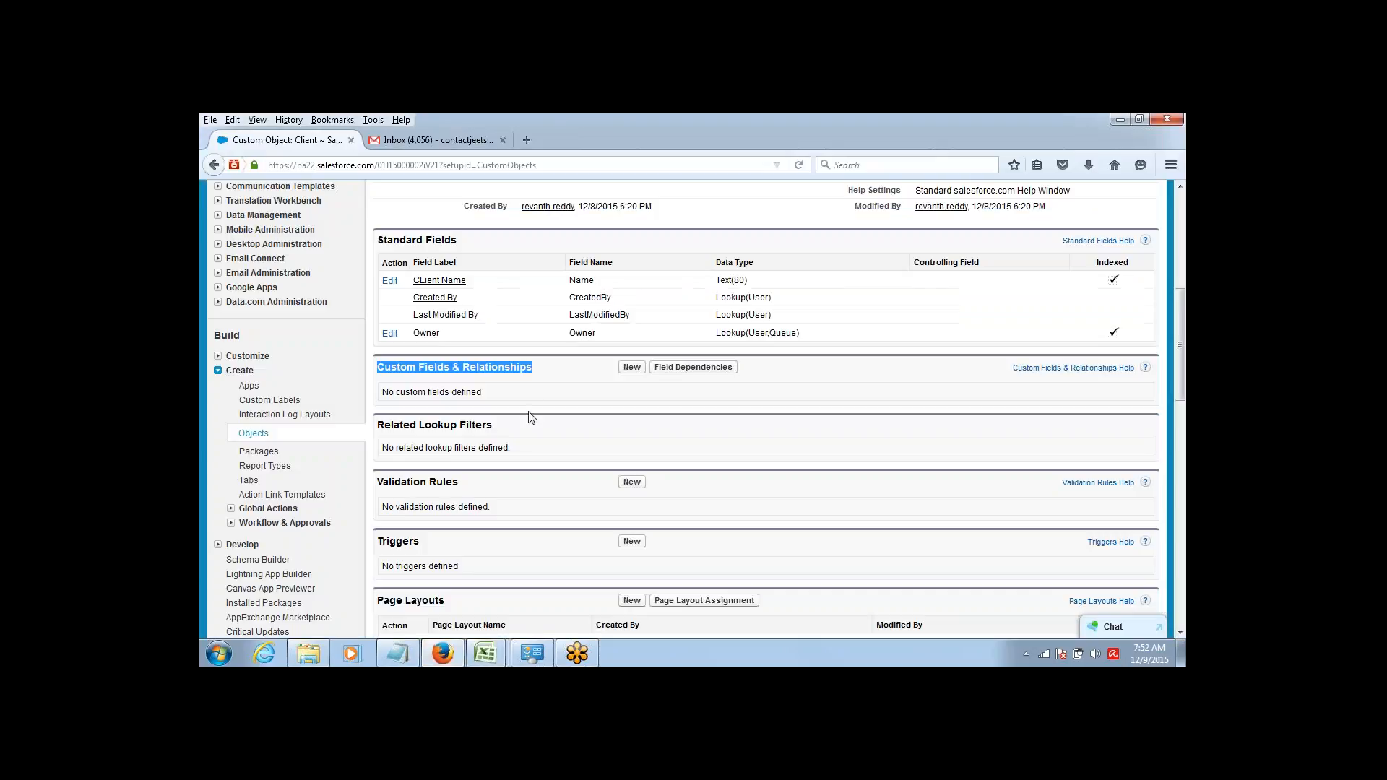
{"action": "left_click", "coordinate": [604, 370]}
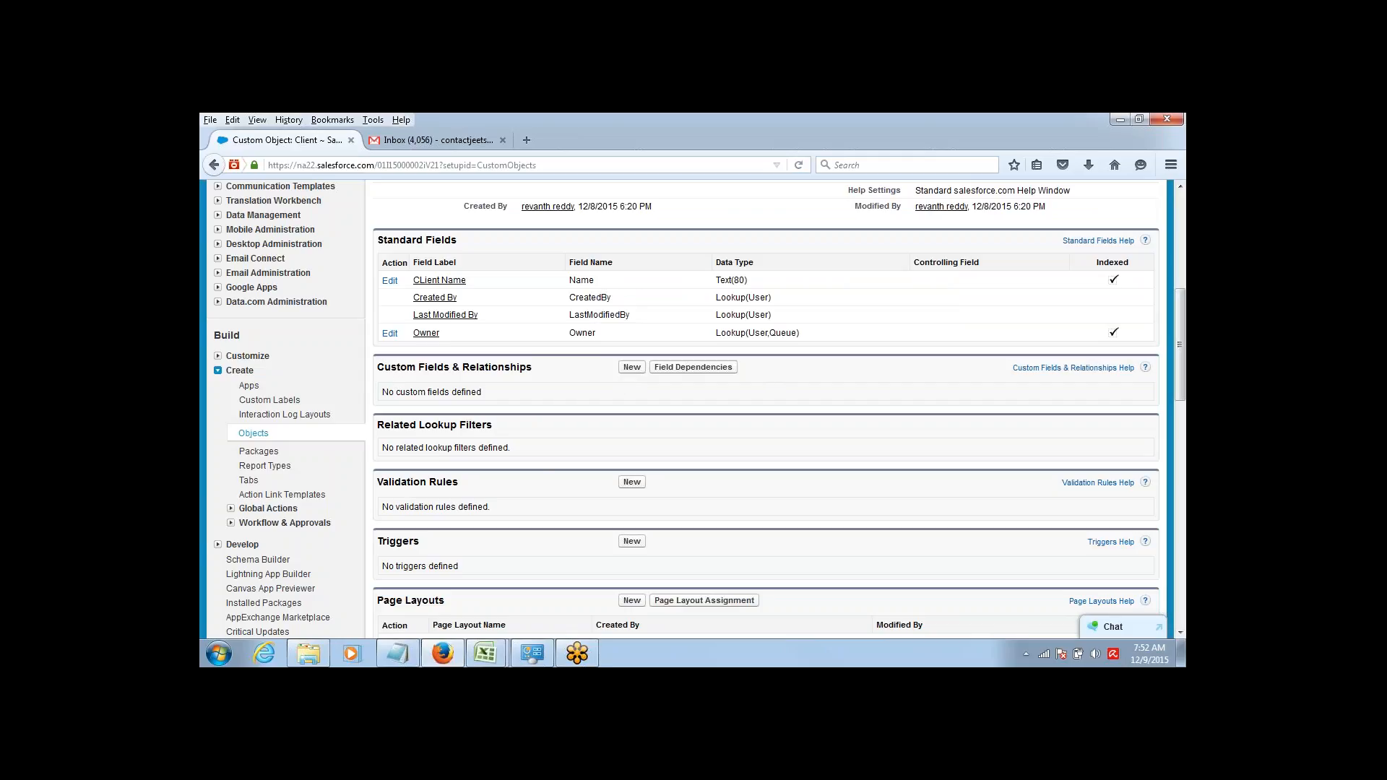
{"action": "left_click", "coordinate": [625, 370]}
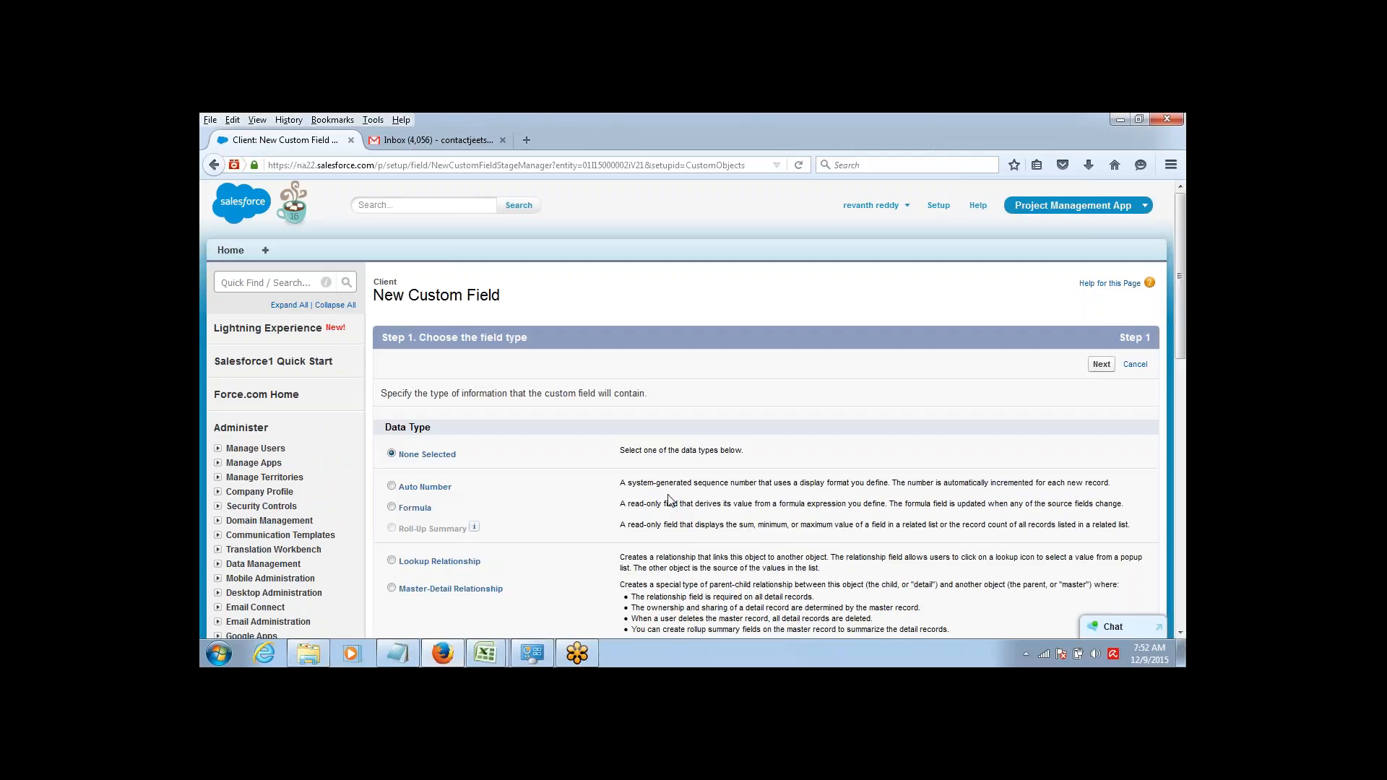
{"action": "left_click", "coordinate": [392, 487]}
{"action": "left_click", "coordinate": [1102, 364]}
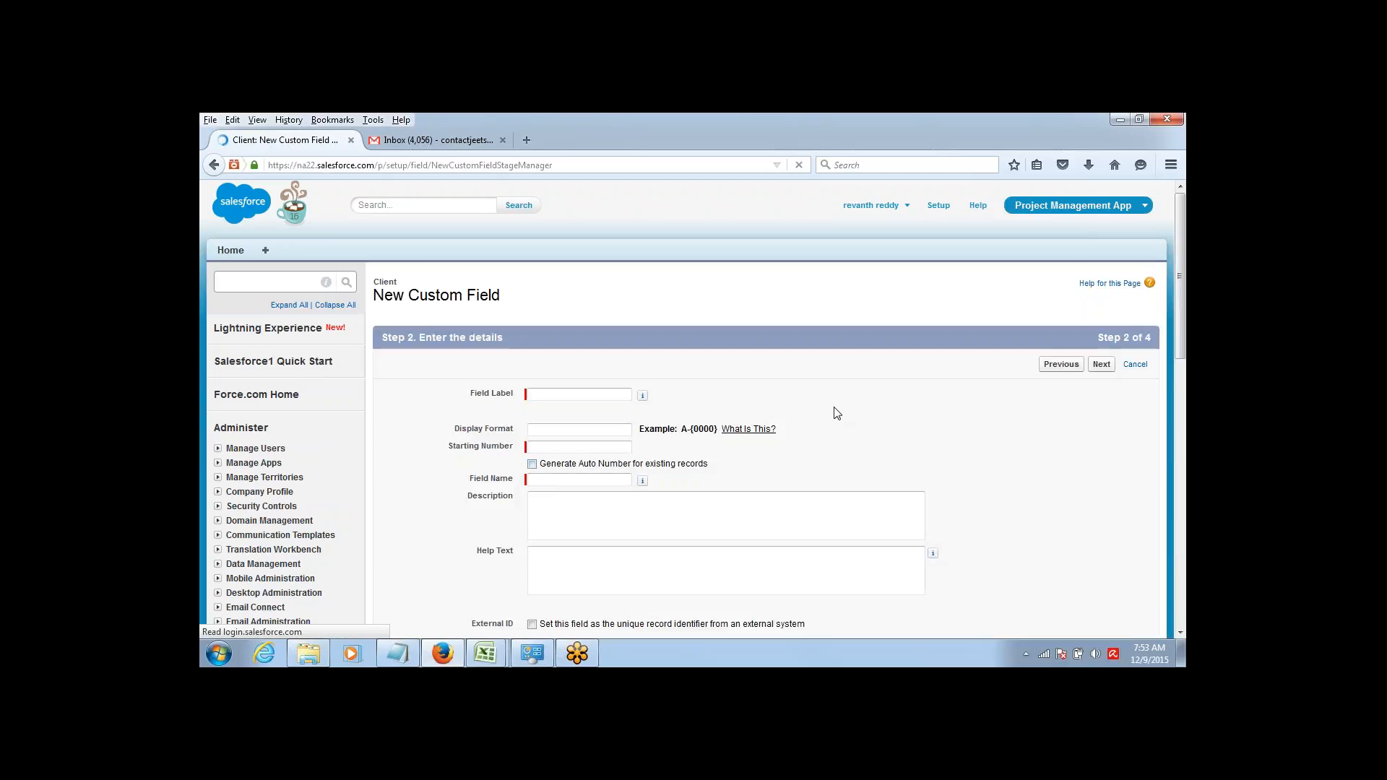
{"action": "left_click", "coordinate": [579, 396]}
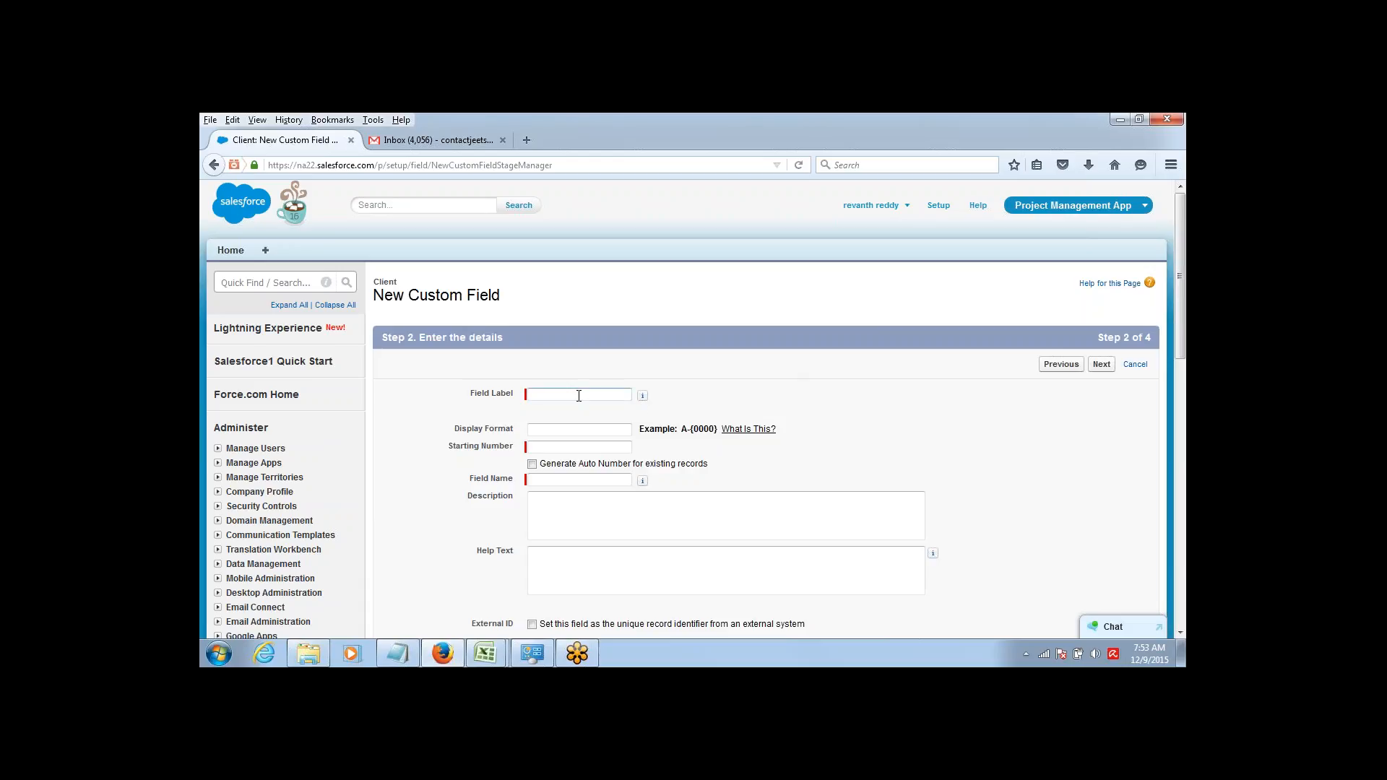
{"action": "type", "text": "ID"}
{"action": "key", "text": "BackSpace"}
{"action": "key", "text": "BackSpace"}
Switch to the Book1 workbook in Excel and review the ID, Name and Start Date rows of the Projects table.
{"action": "mouse_move", "coordinate": [486, 654]}
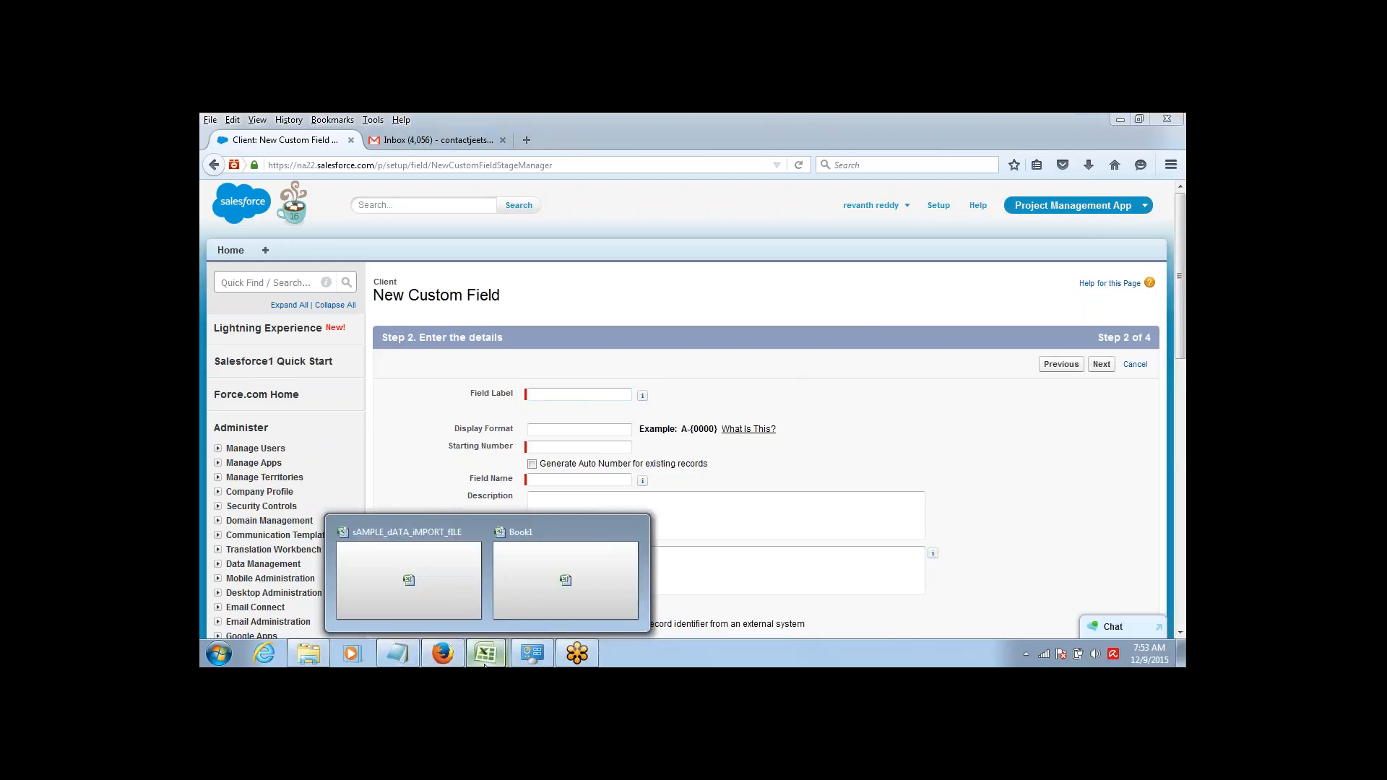
{"action": "left_click", "coordinate": [519, 600]}
{"action": "left_click", "coordinate": [425, 288]}
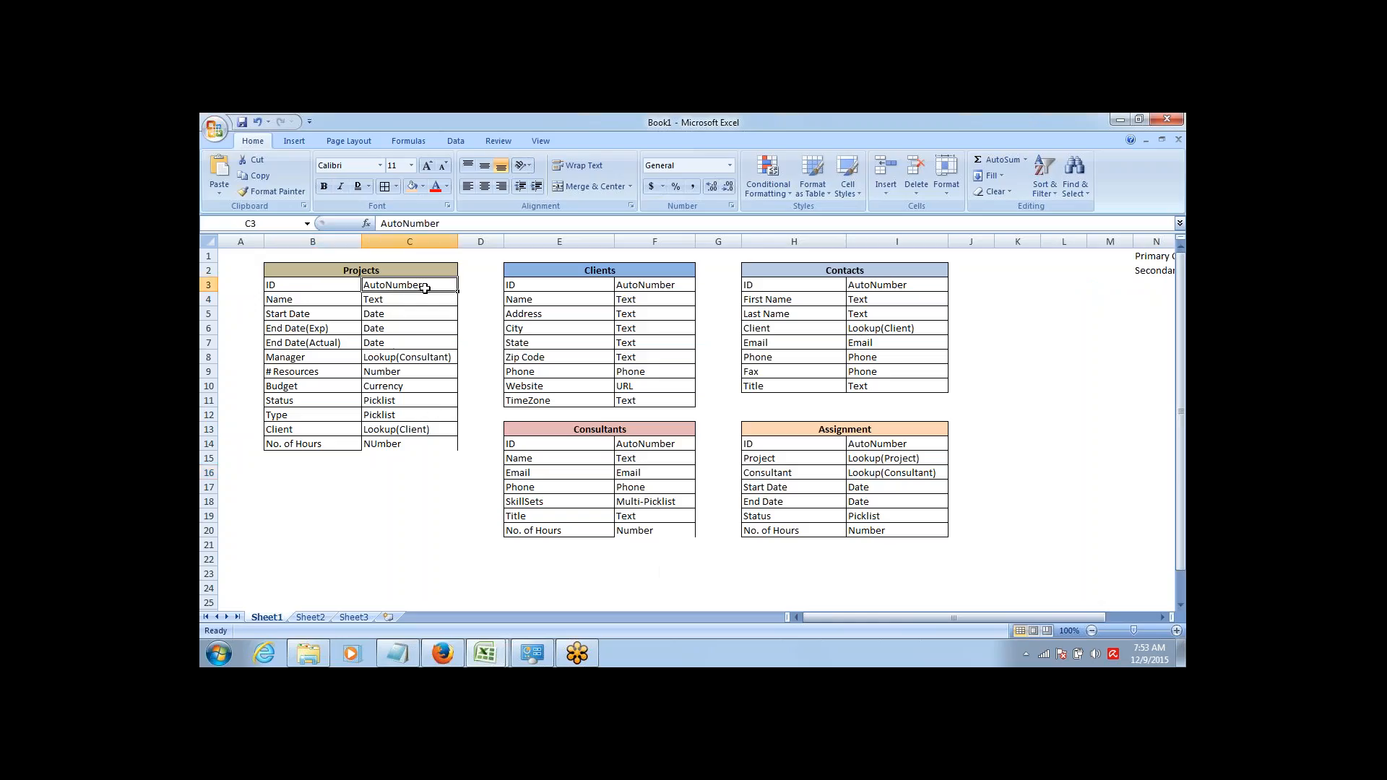
{"action": "left_click_drag", "start_coordinate": [310, 287], "coordinate": [424, 289]}
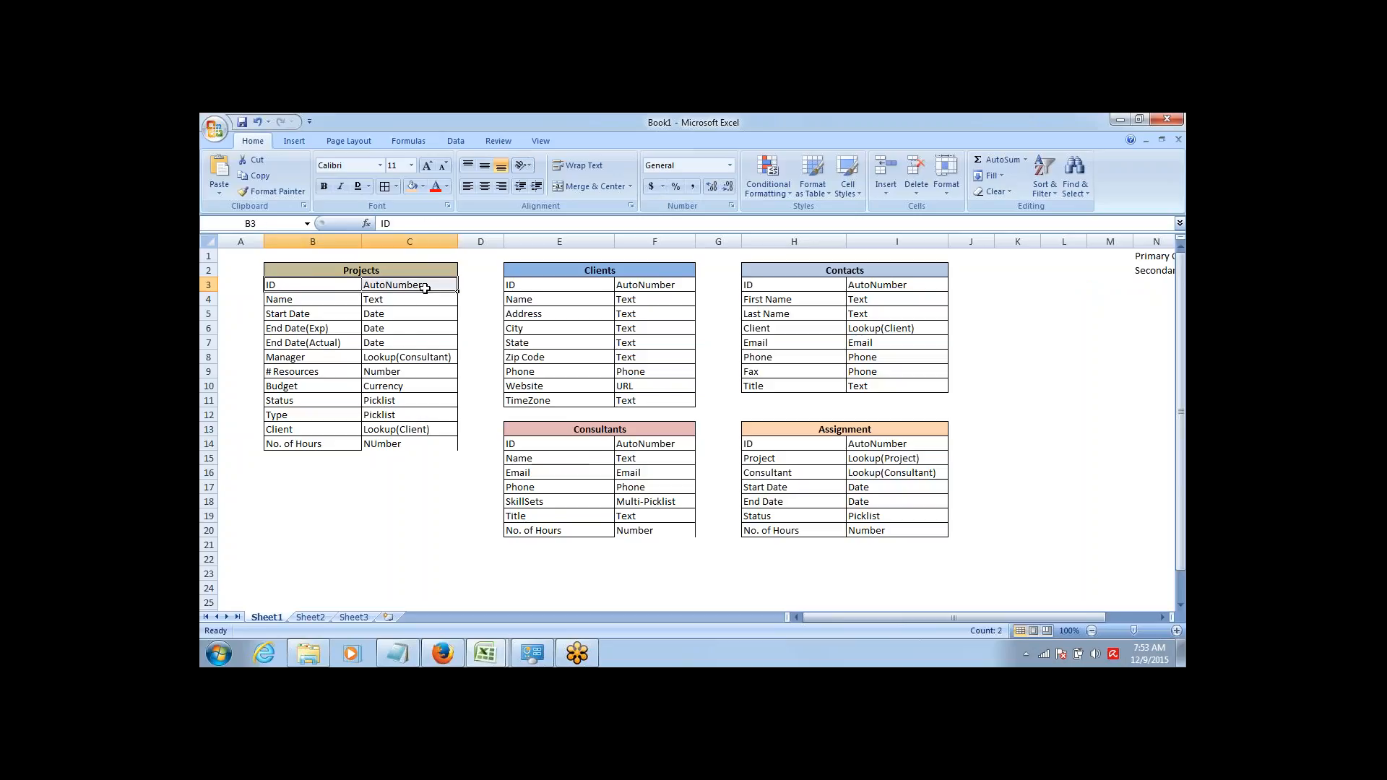
{"action": "key", "text": "Down"}
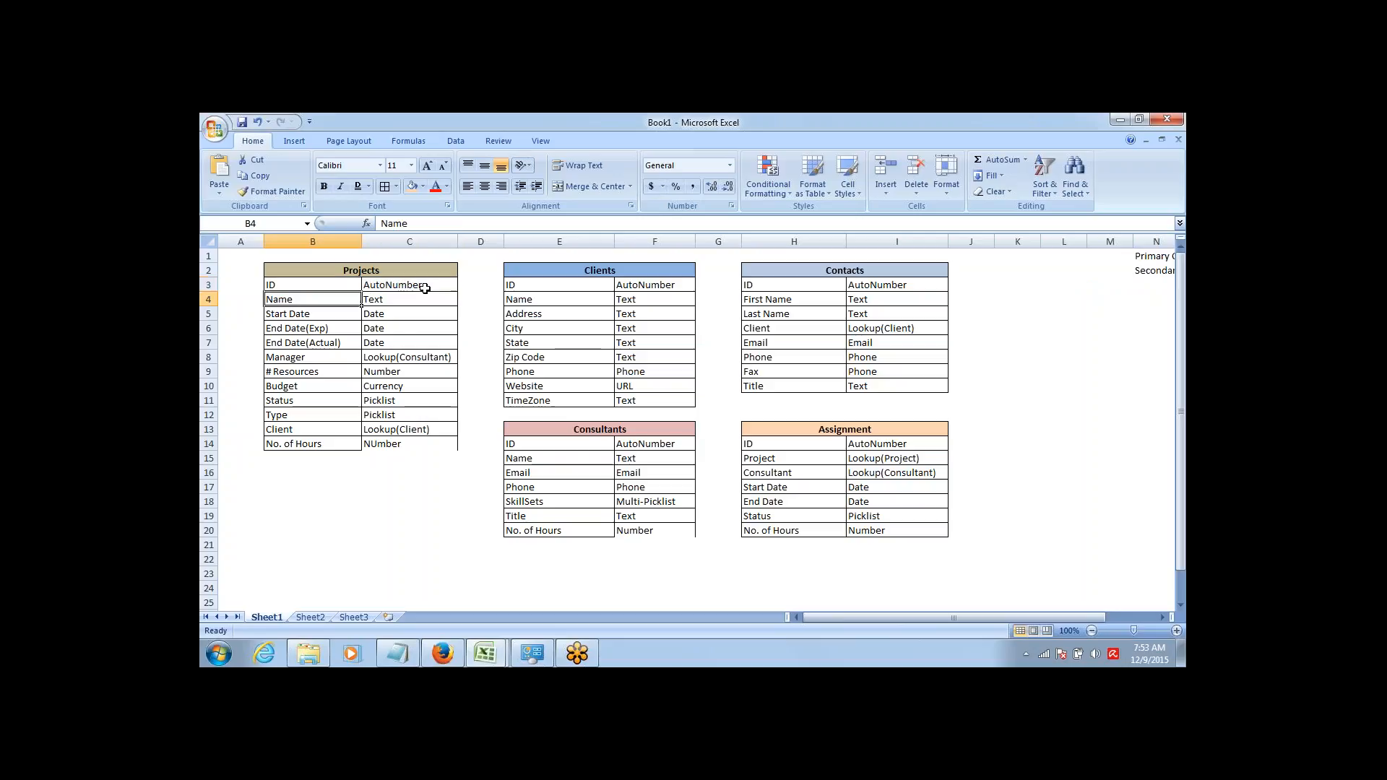
{"action": "key", "text": "Up"}
{"action": "key", "text": "shift+Right"}
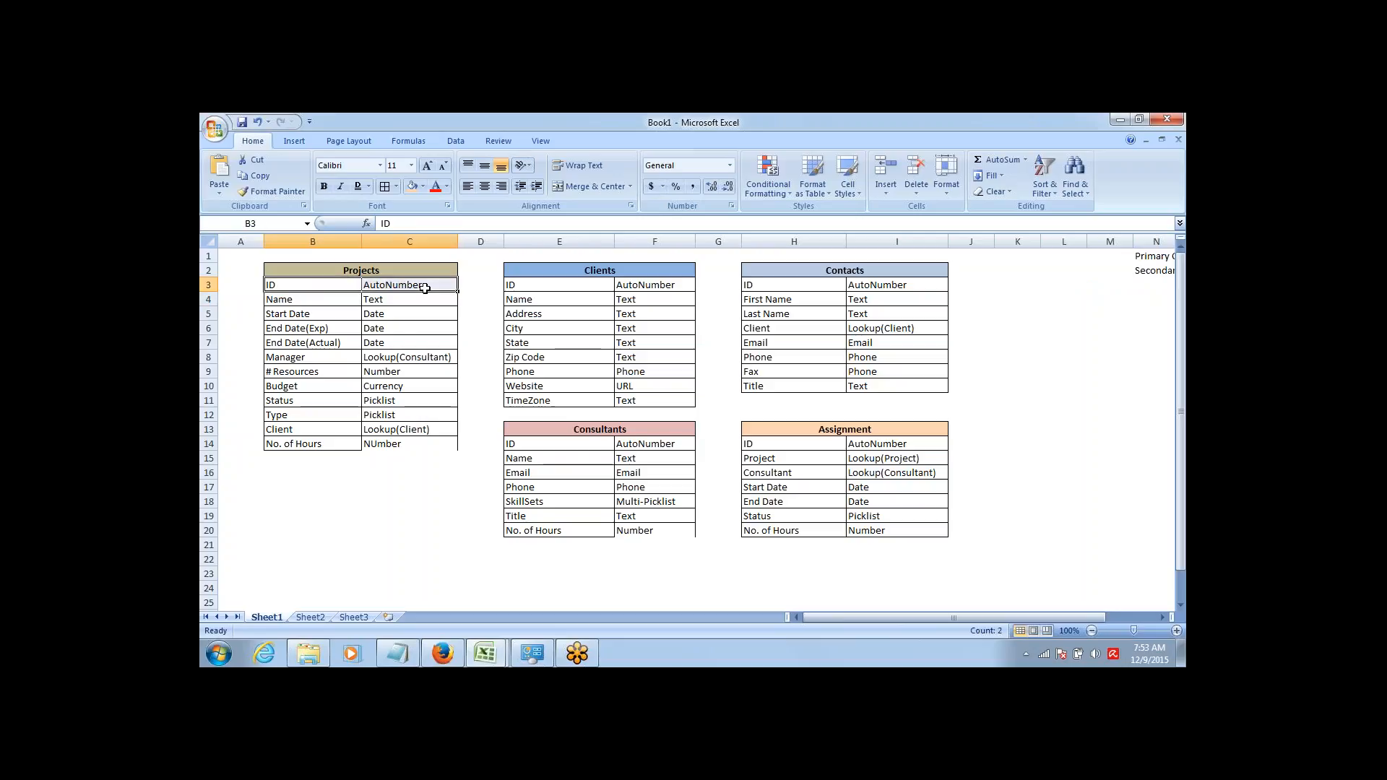
{"action": "key", "text": "shift+Left"}
{"action": "key", "text": "Down"}
{"action": "key", "text": "Down"}
{"action": "key", "text": "shift+Right"}
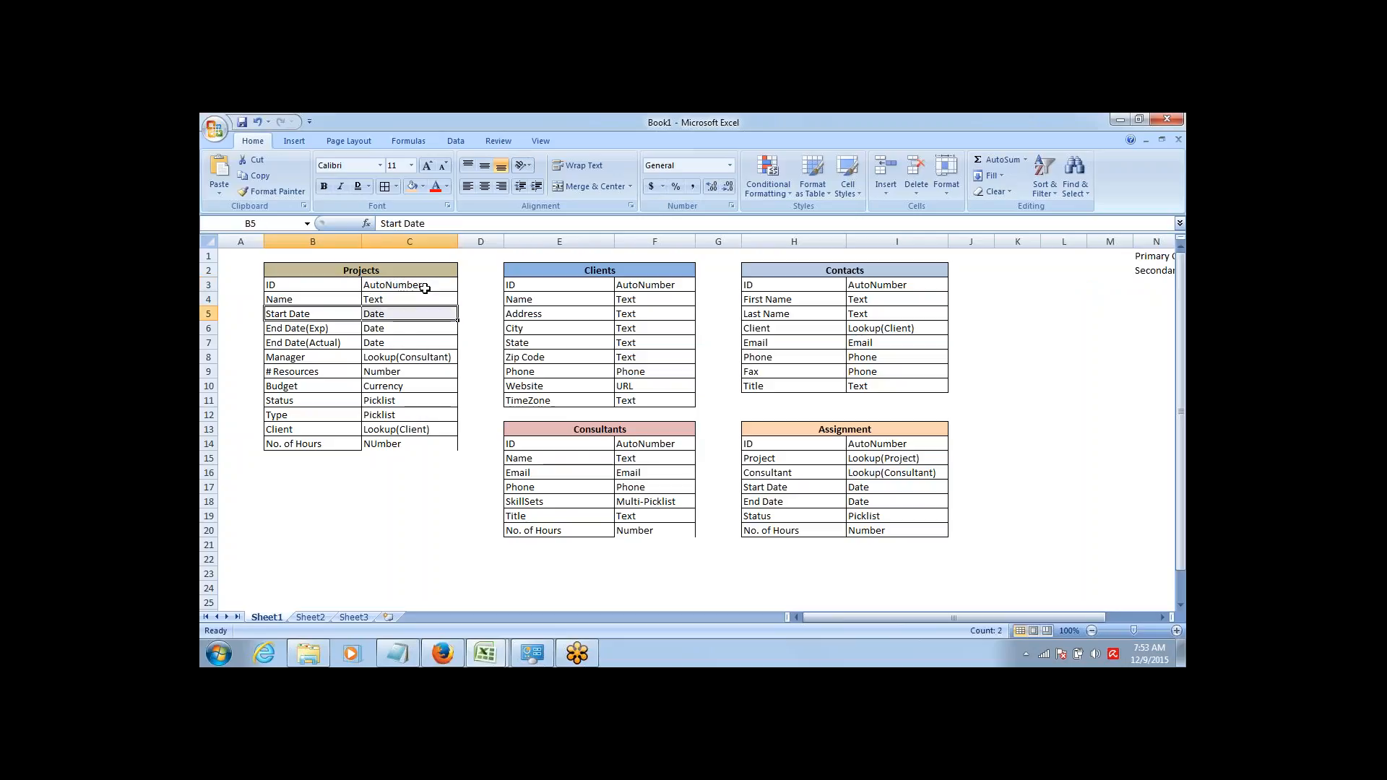
Return to Salesforce in Firefox, go back to the field type choice for the new Client field and review the available data types.
{"action": "key", "text": "alt+Tab"}
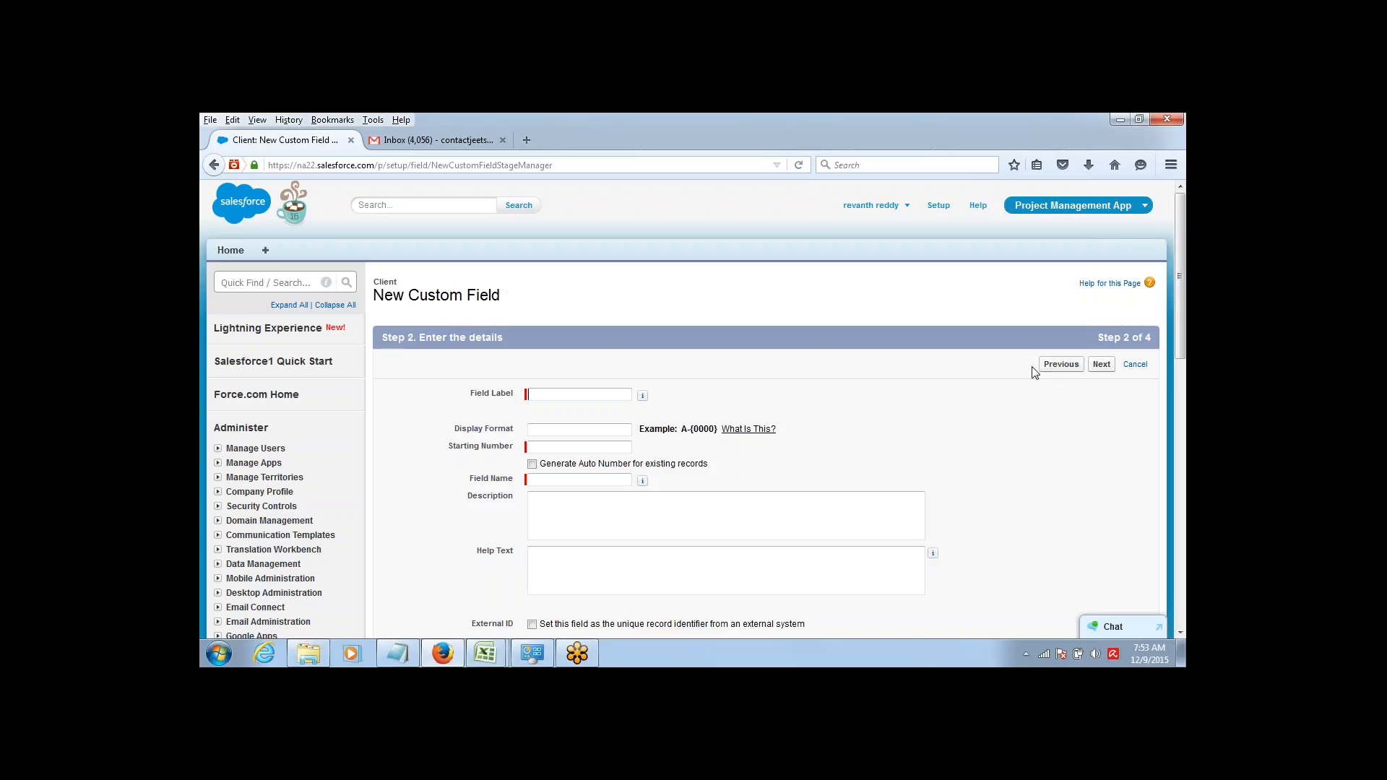
{"action": "left_click", "coordinate": [1052, 370]}
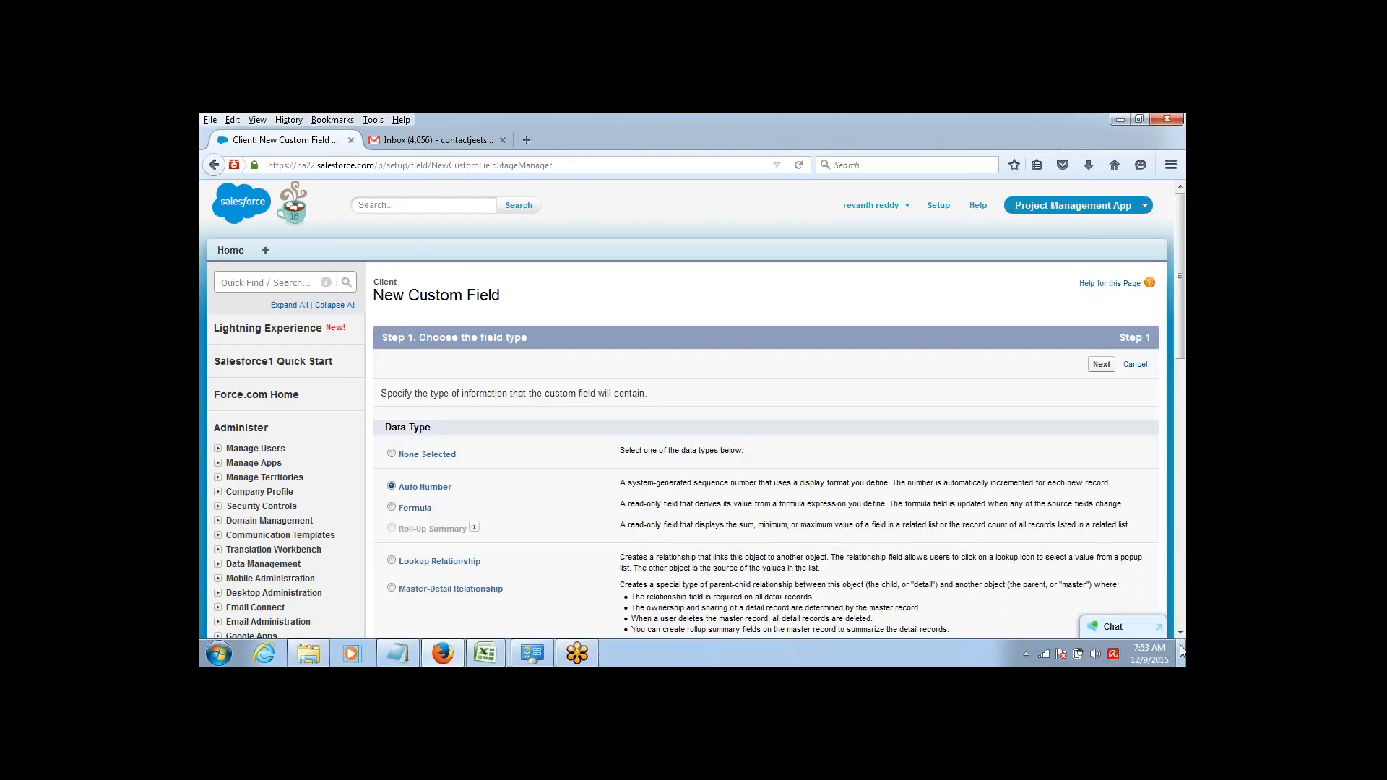
{"action": "scroll", "coordinate": [1181, 637], "scroll_direction": "down", "scroll_amount": 4}
{"action": "scroll", "coordinate": [1180, 637], "scroll_direction": "down", "scroll_amount": 6}
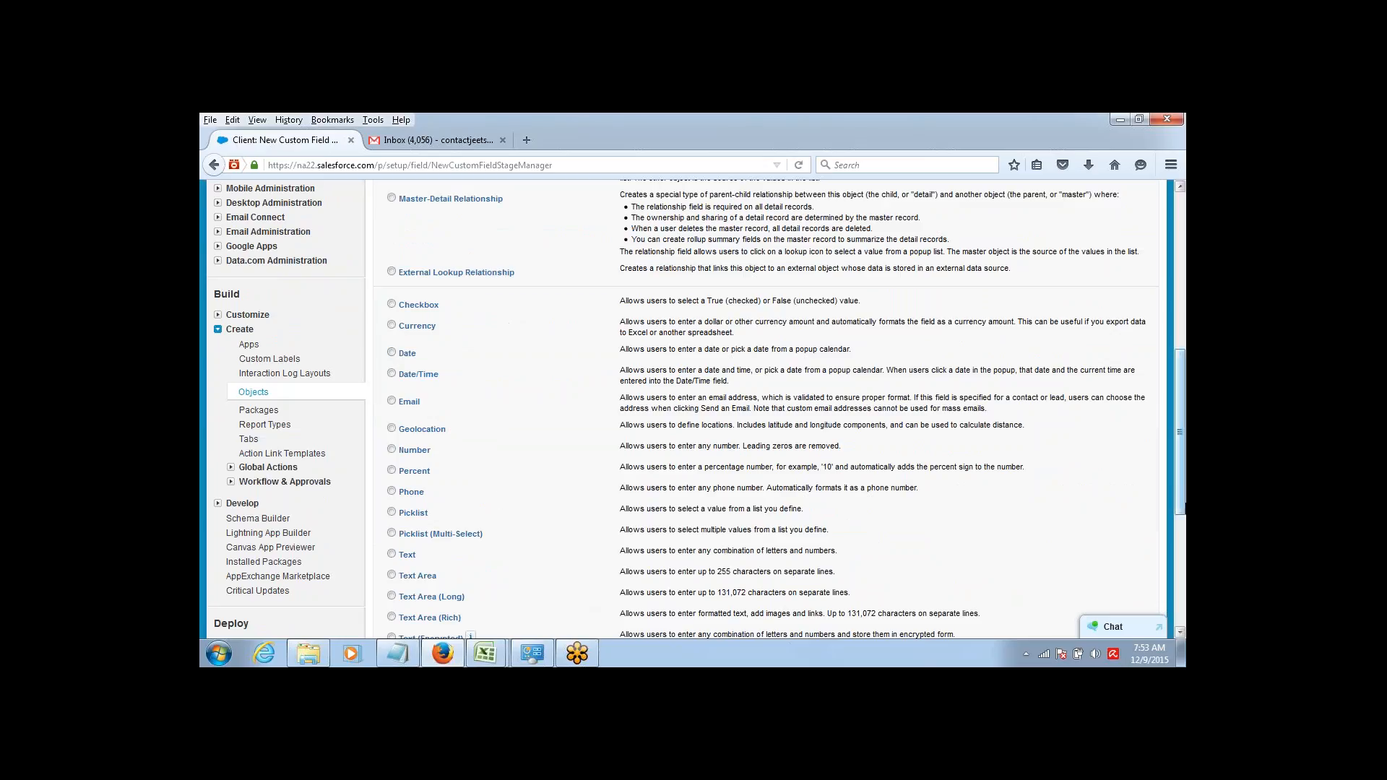
{"action": "left_click_drag", "start_coordinate": [1184, 510], "coordinate": [1184, 542]}
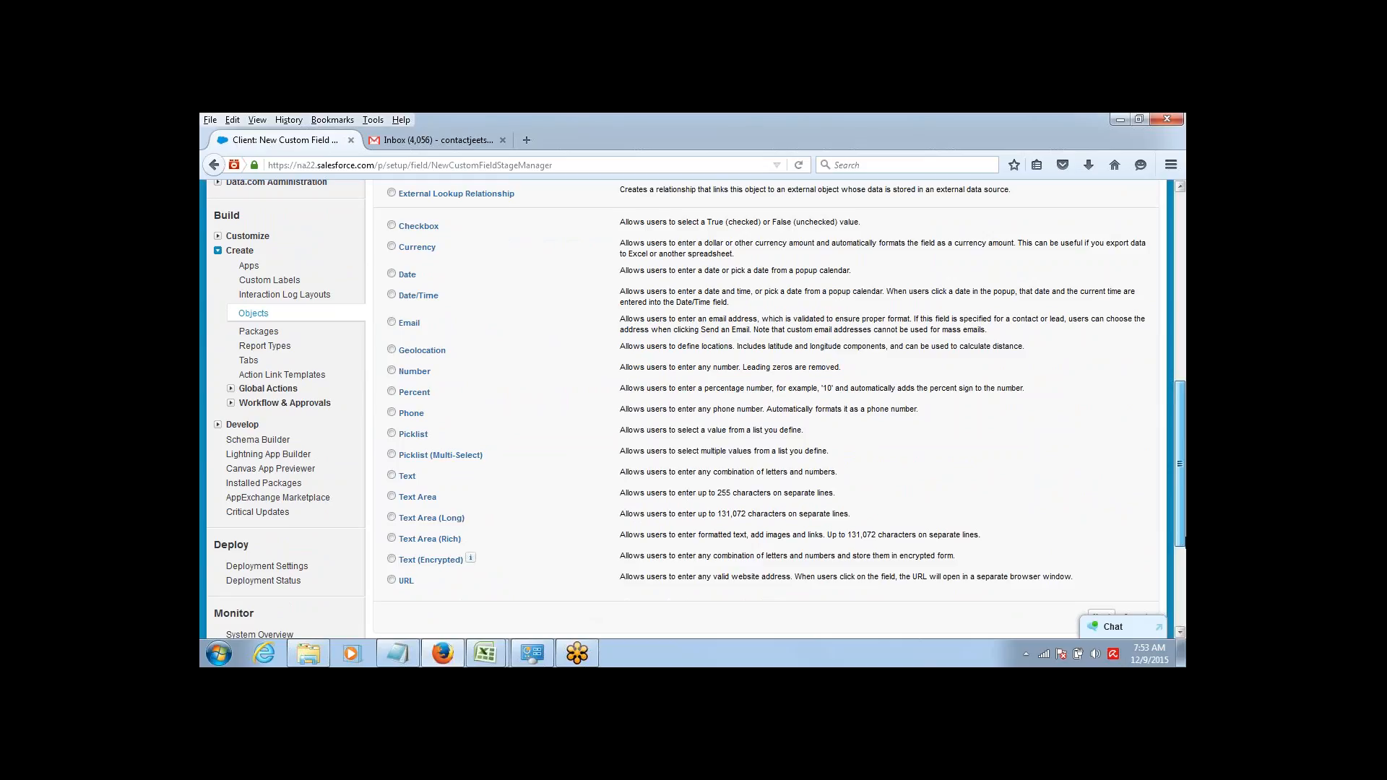
{"action": "scroll", "coordinate": [1144, 443], "scroll_direction": "up", "scroll_amount": 4}
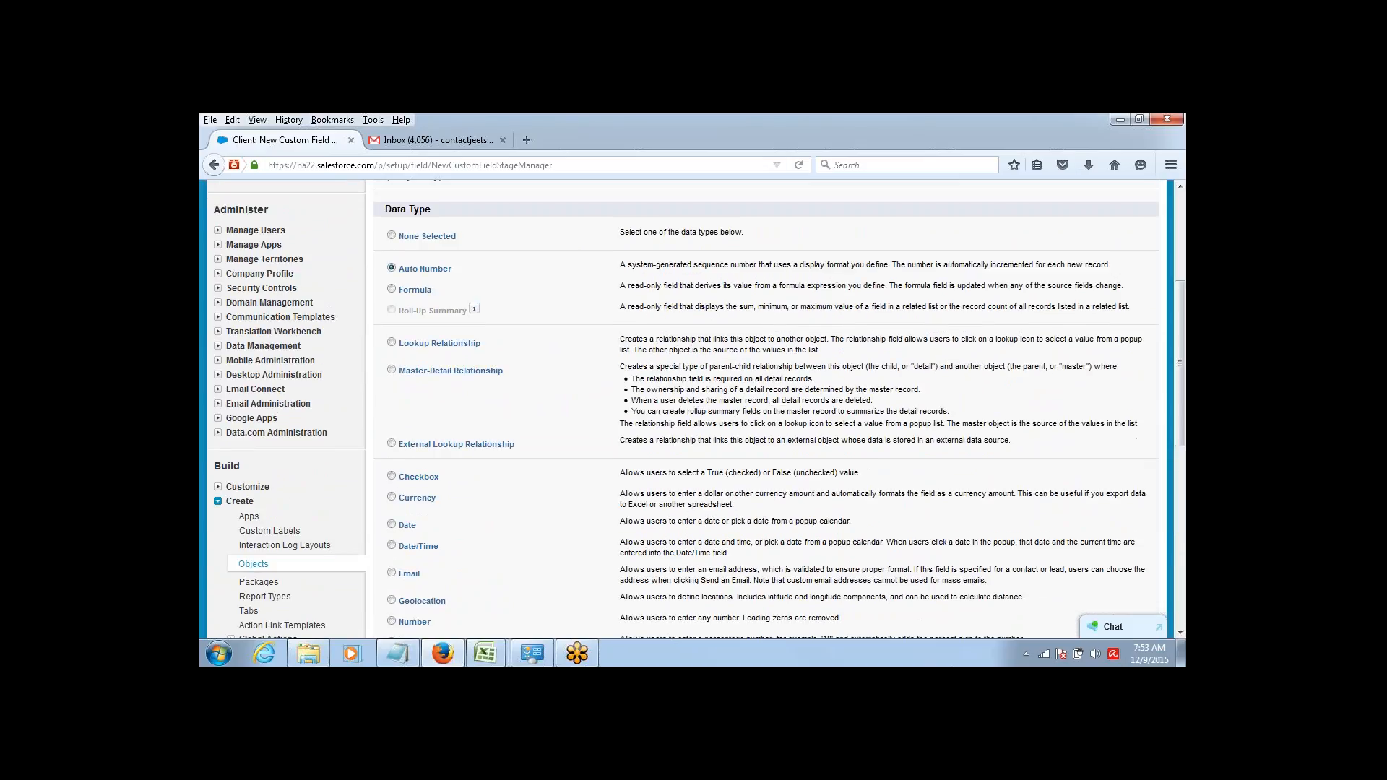
Switch to the Book1 workbook in Excel and review the ID, Name and Address rows of the Clients table.
{"action": "mouse_move", "coordinate": [477, 645]}
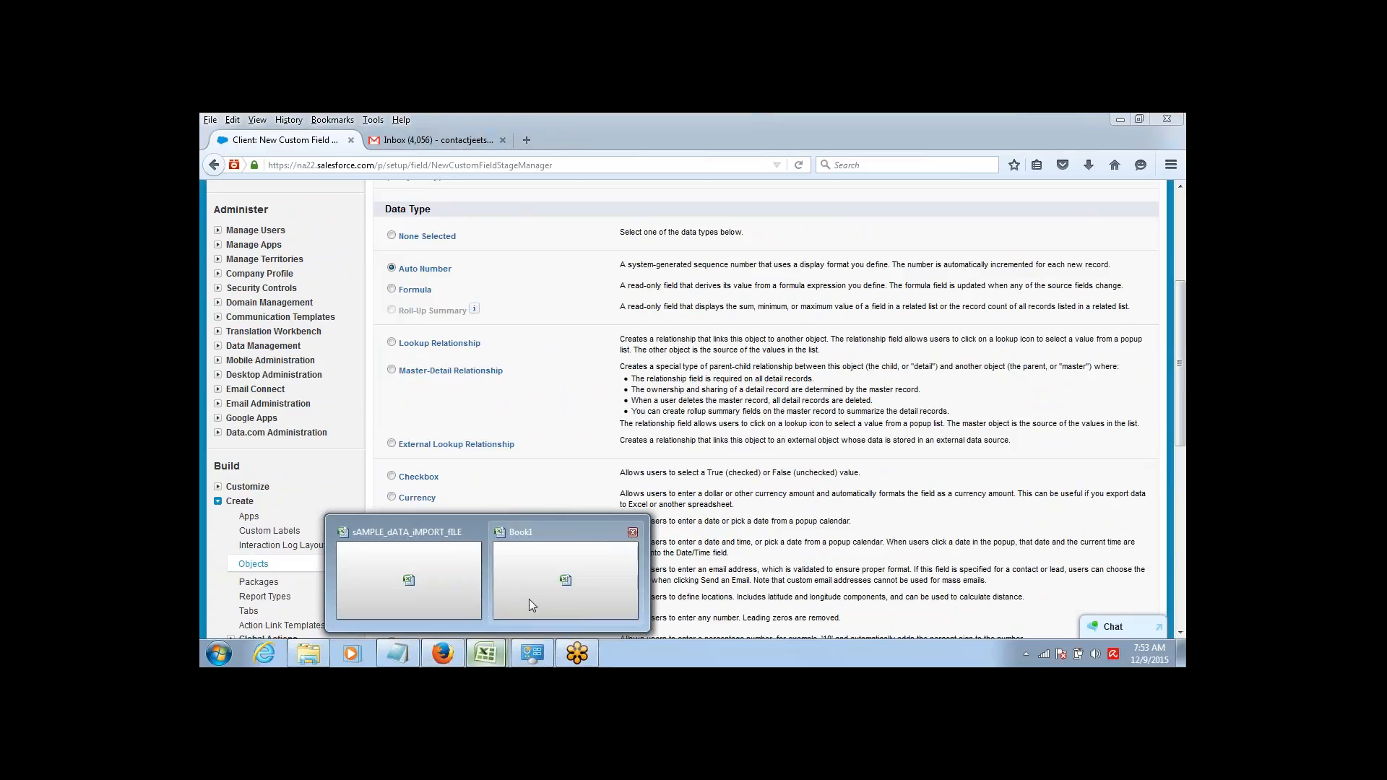
{"action": "left_click", "coordinate": [564, 583]}
{"action": "left_click", "coordinate": [542, 308]}
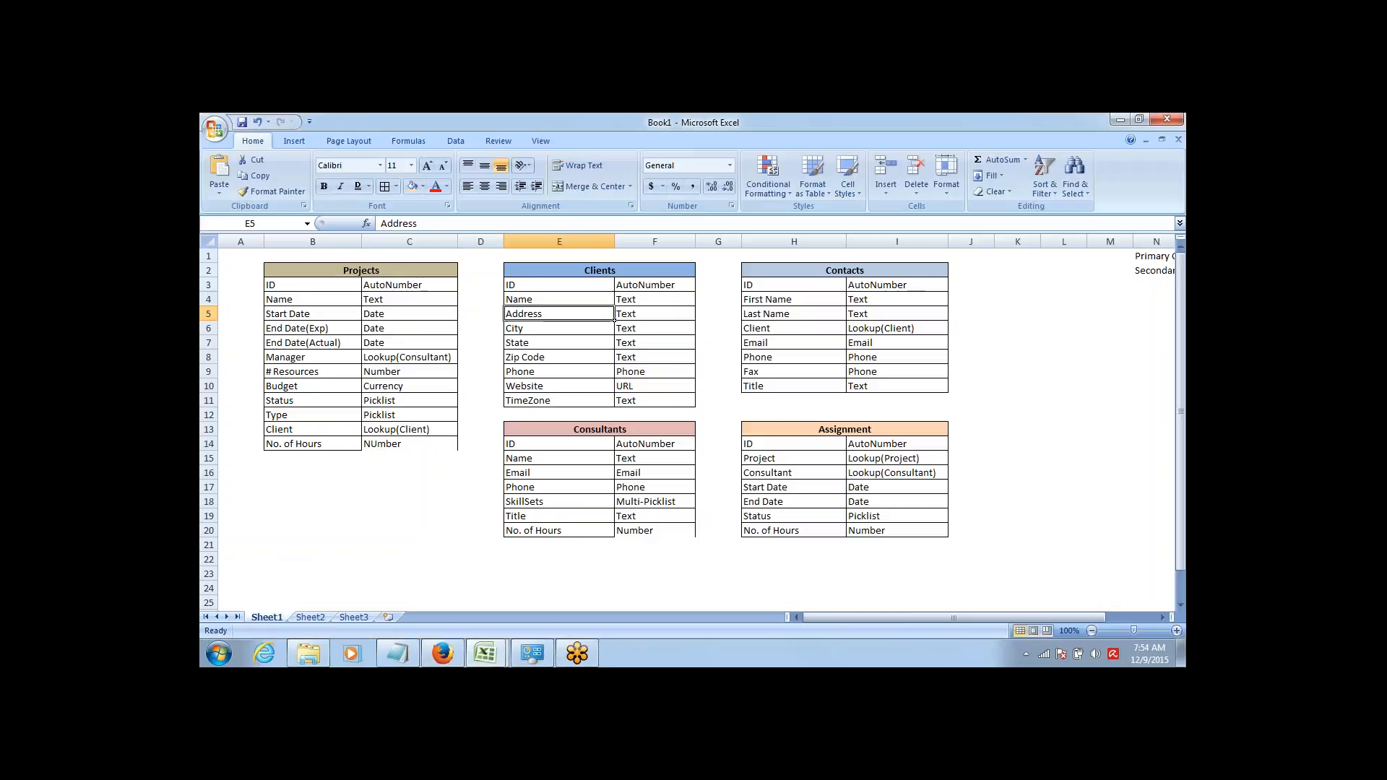
{"action": "key", "text": "Up"}
{"action": "key", "text": "Up"}
{"action": "key", "text": "shift+Down"}
{"action": "left_click", "coordinate": [558, 300]}
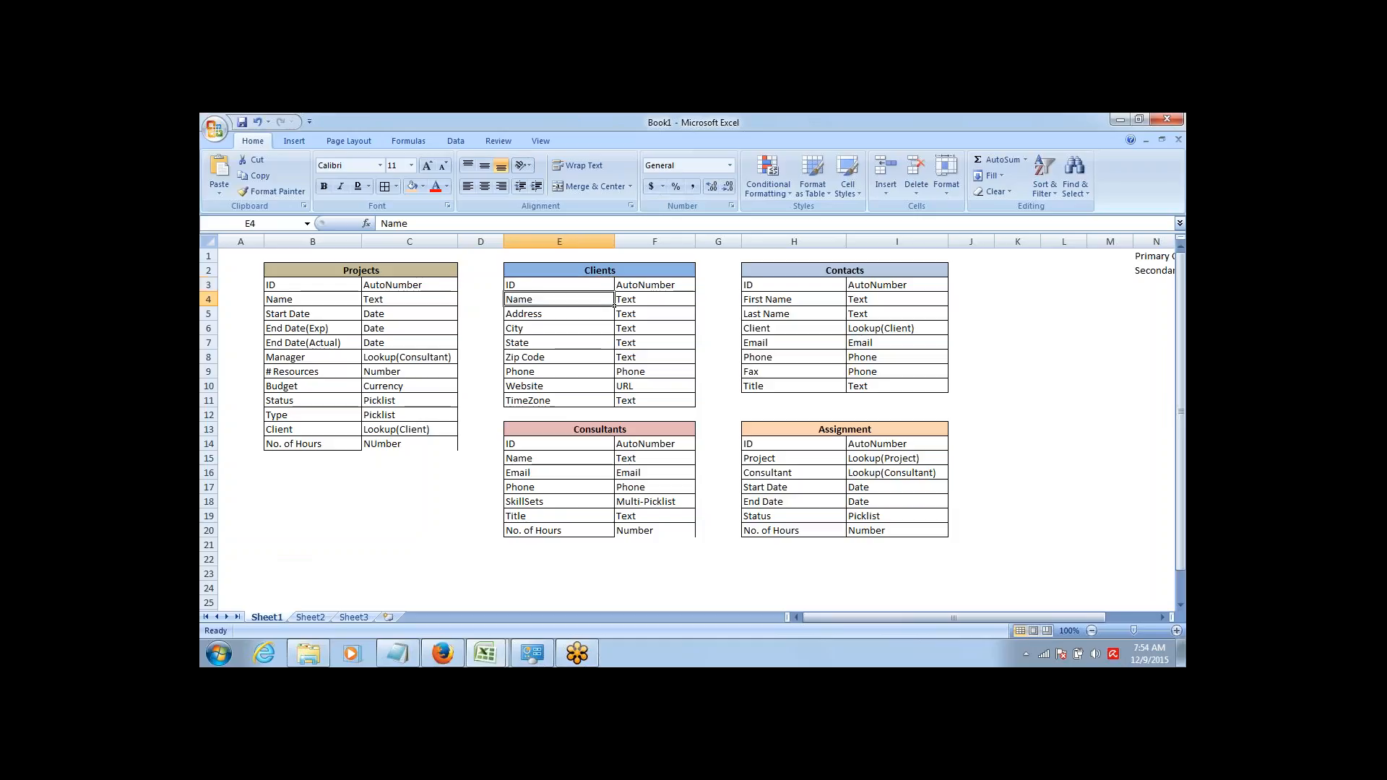
{"action": "left_click", "coordinate": [558, 314]}
Return to Salesforce in Firefox and choose Text as the data type of the new Client custom field.
{"action": "key", "text": "alt+Tab"}
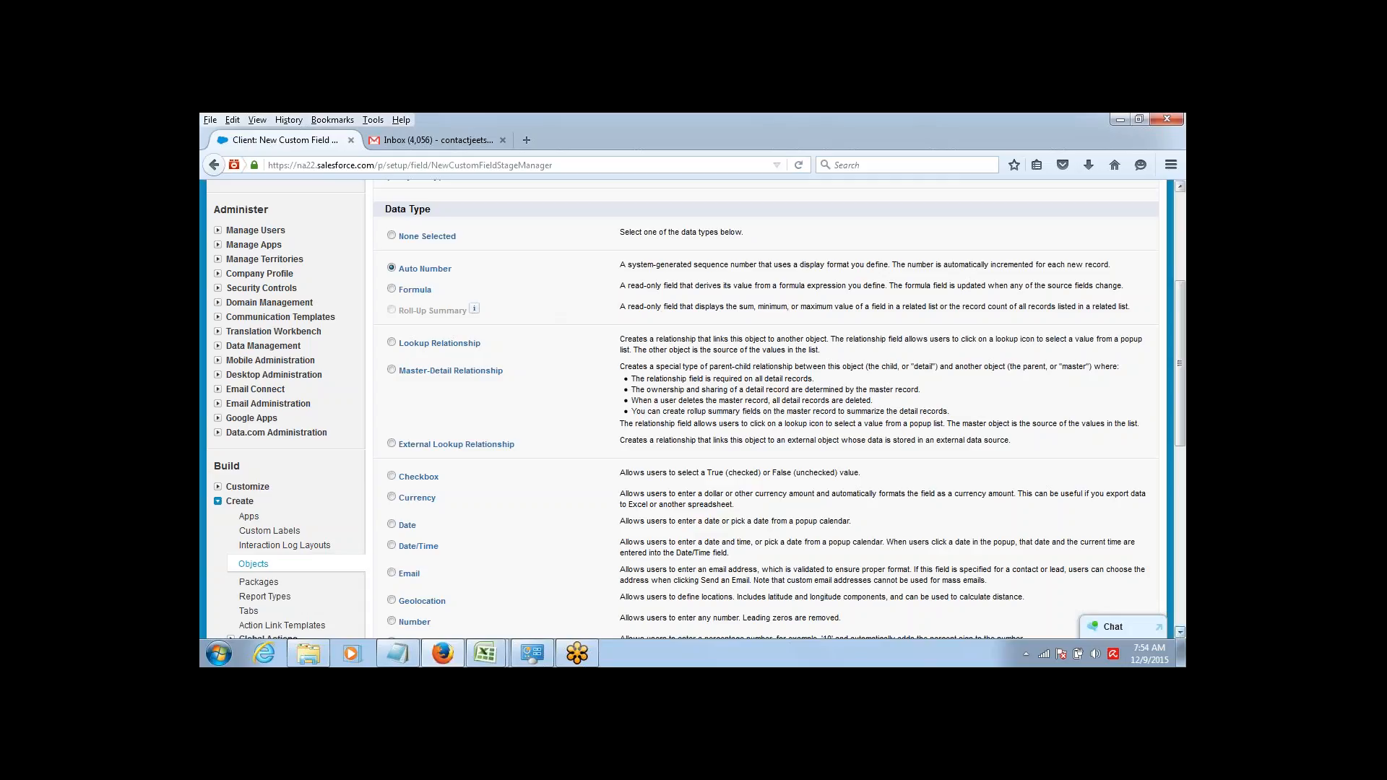
{"action": "scroll", "coordinate": [766, 410], "scroll_direction": "down", "scroll_amount": 7}
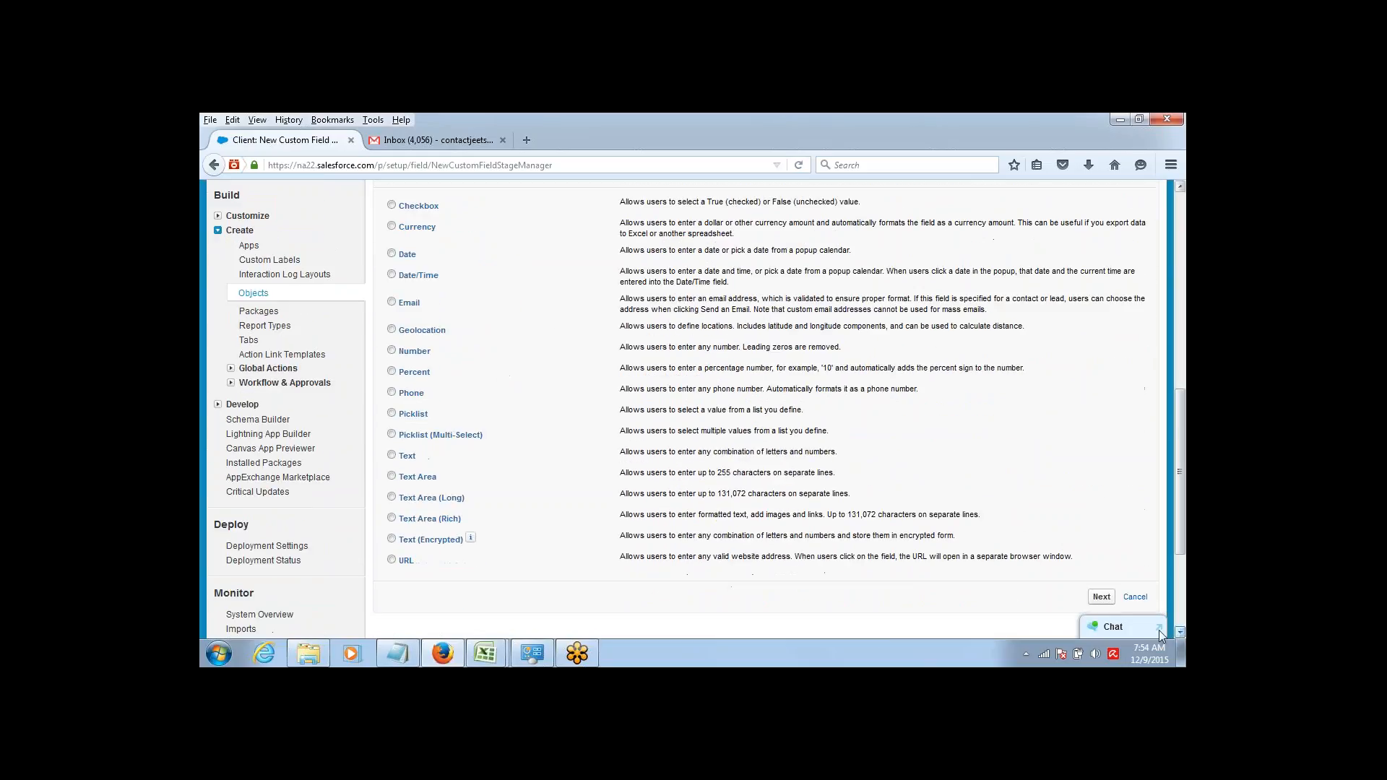
{"action": "left_click", "coordinate": [392, 455]}
{"action": "left_click", "coordinate": [1102, 597]}
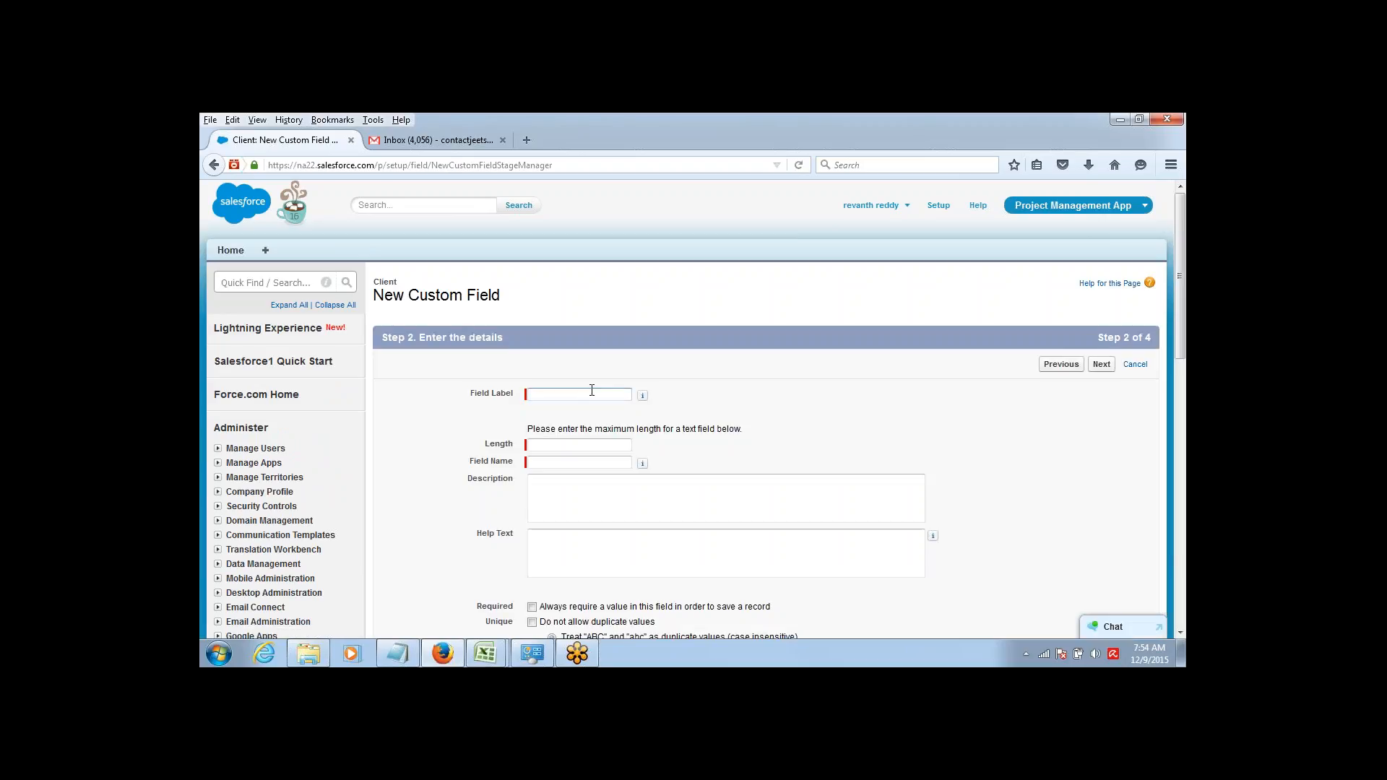
Label the text field Street Address with a length of 100 and continue to its field-level security.
{"action": "type", "text": "Street"}
{"action": "left_click", "coordinate": [562, 409]}
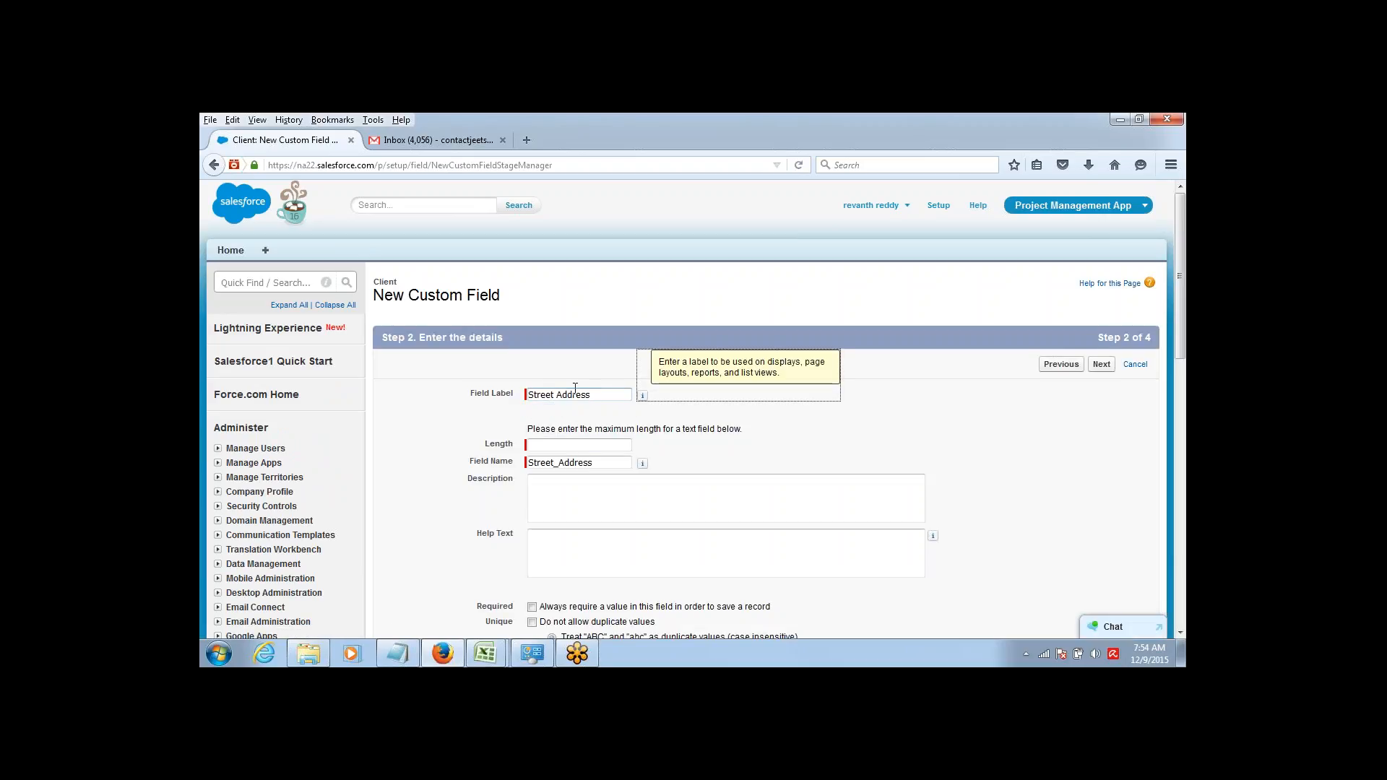
{"action": "left_click", "coordinate": [564, 443]}
{"action": "type", "text": "100"}
{"action": "key", "text": "Tab"}
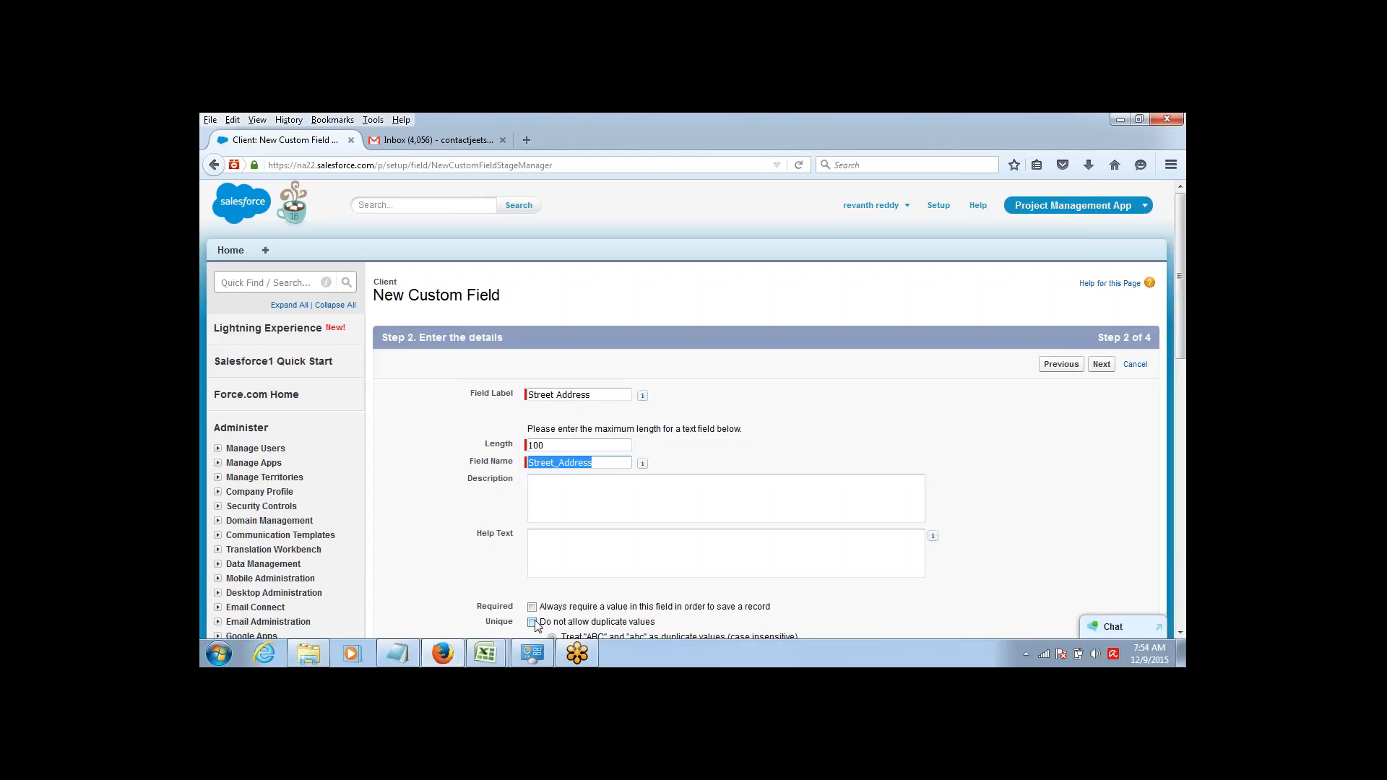
{"action": "left_click", "coordinate": [987, 505]}
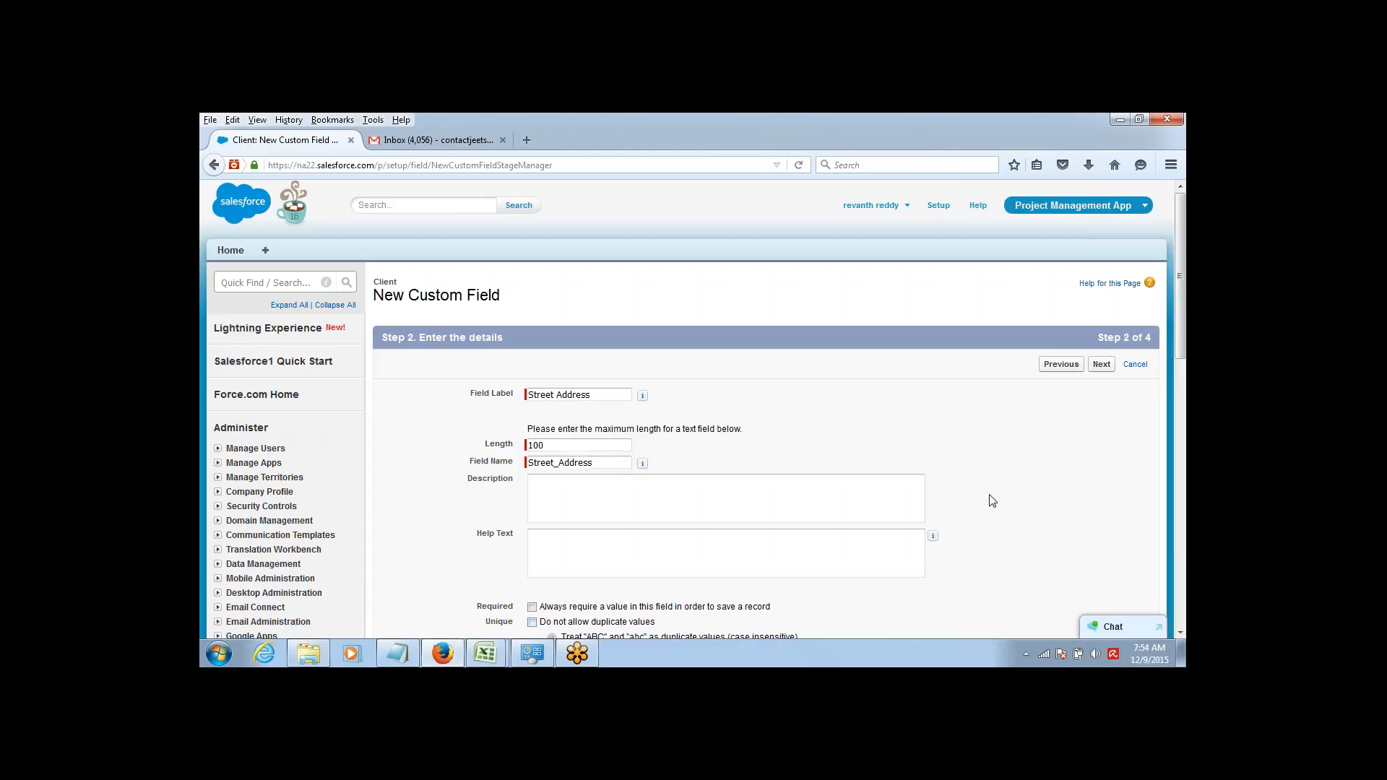
{"action": "left_click", "coordinate": [1102, 364]}
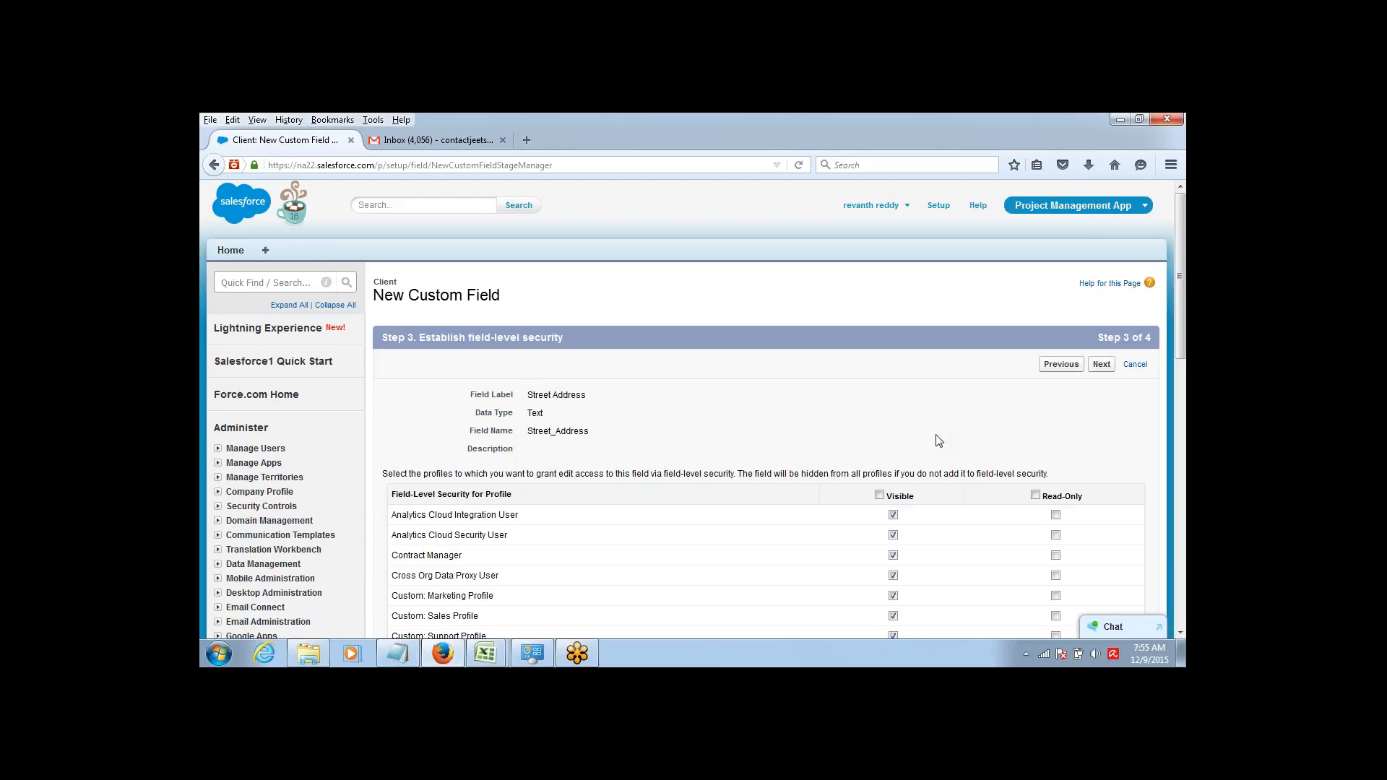
Make the Street Address field visible to all profiles and save it with the Client Layout included.
{"action": "left_click", "coordinate": [878, 498]}
{"action": "left_click", "coordinate": [1101, 364]}
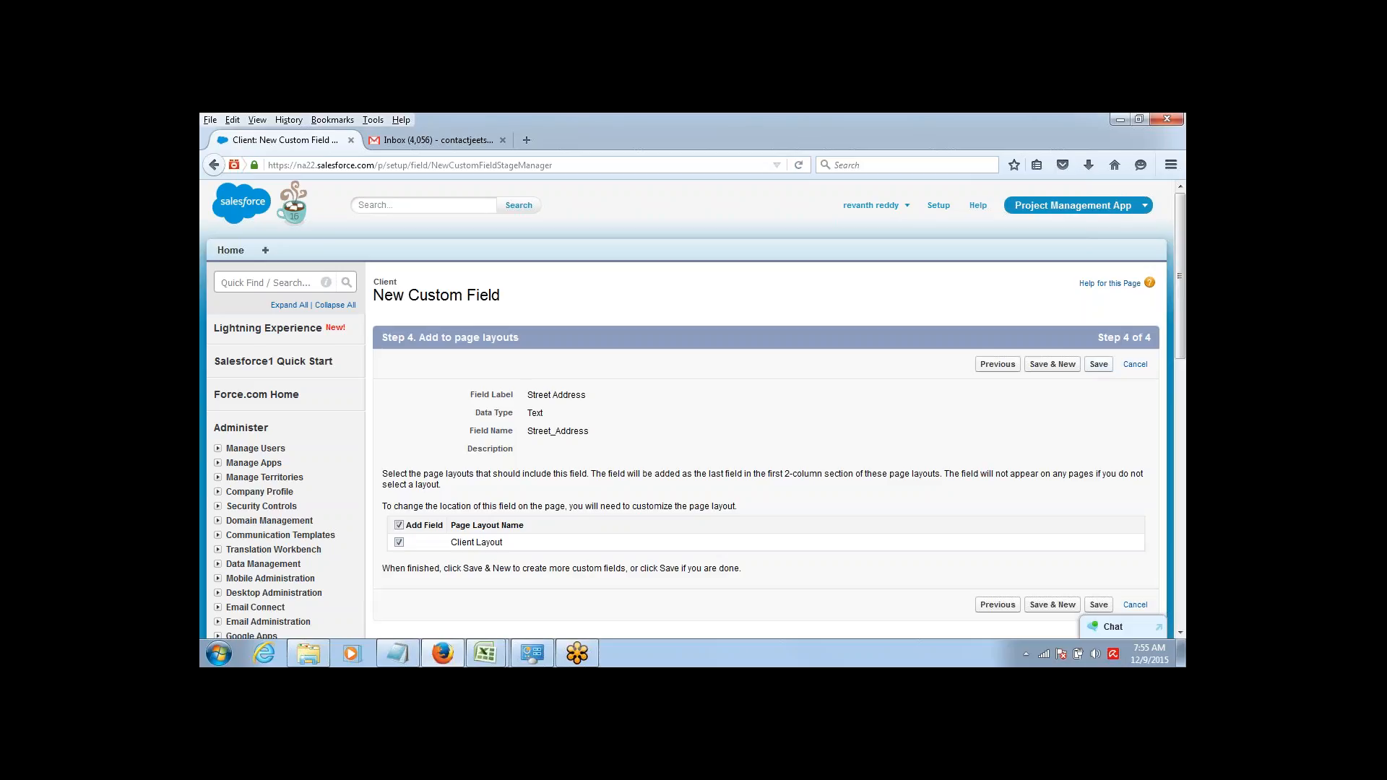
{"action": "left_click", "coordinate": [1099, 364]}
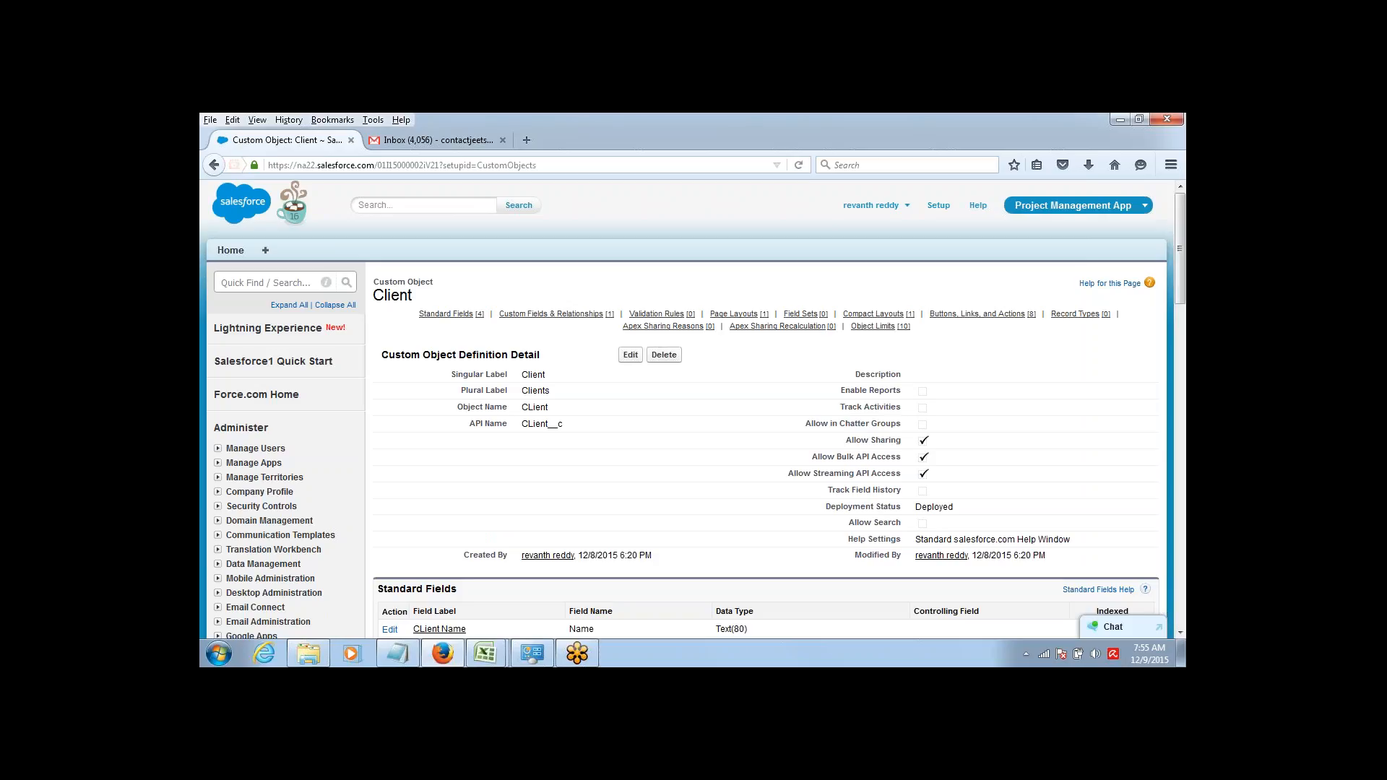
Check the Street Address field's API name in the Client object's Custom Fields & Relationships section.
{"action": "scroll", "coordinate": [1127, 354], "scroll_direction": "down", "scroll_amount": 5}
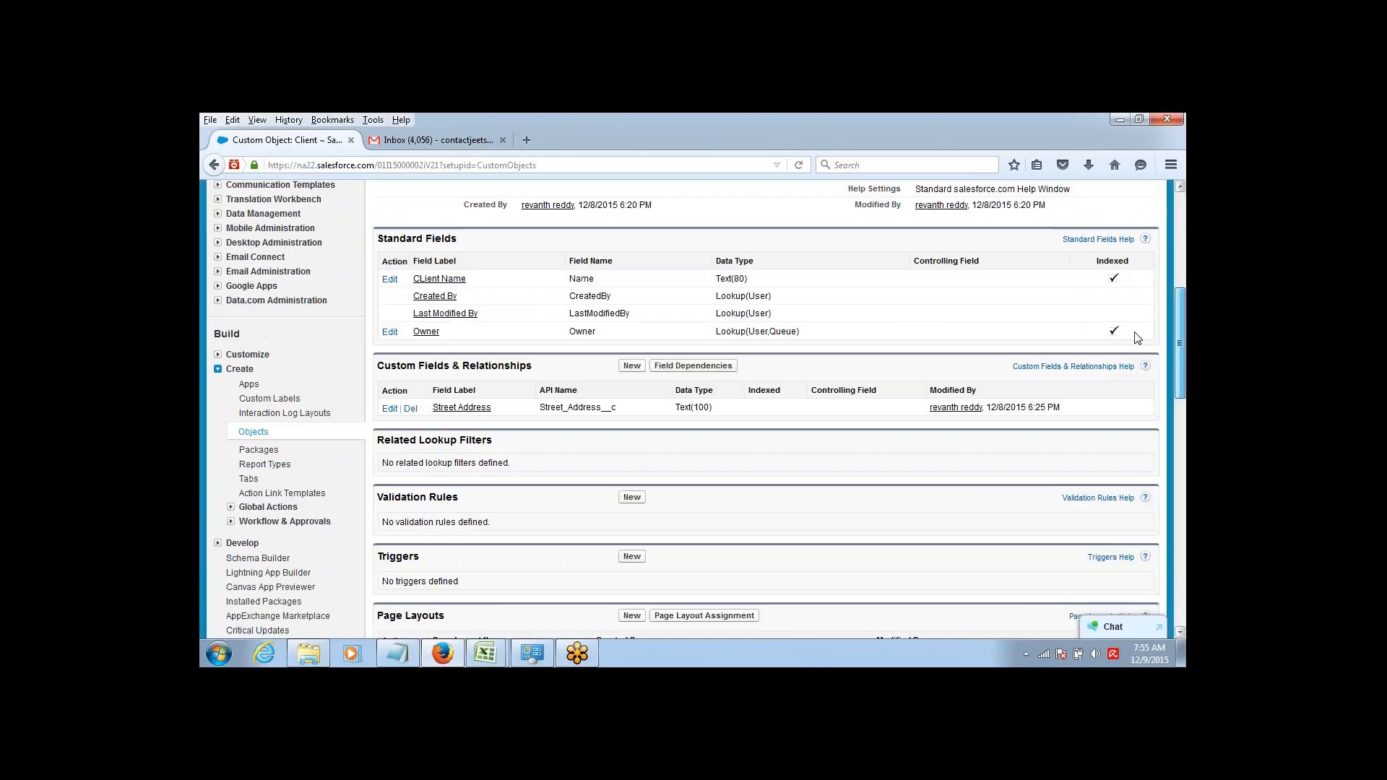
{"action": "scroll", "coordinate": [1138, 340], "scroll_direction": "up", "scroll_amount": 4}
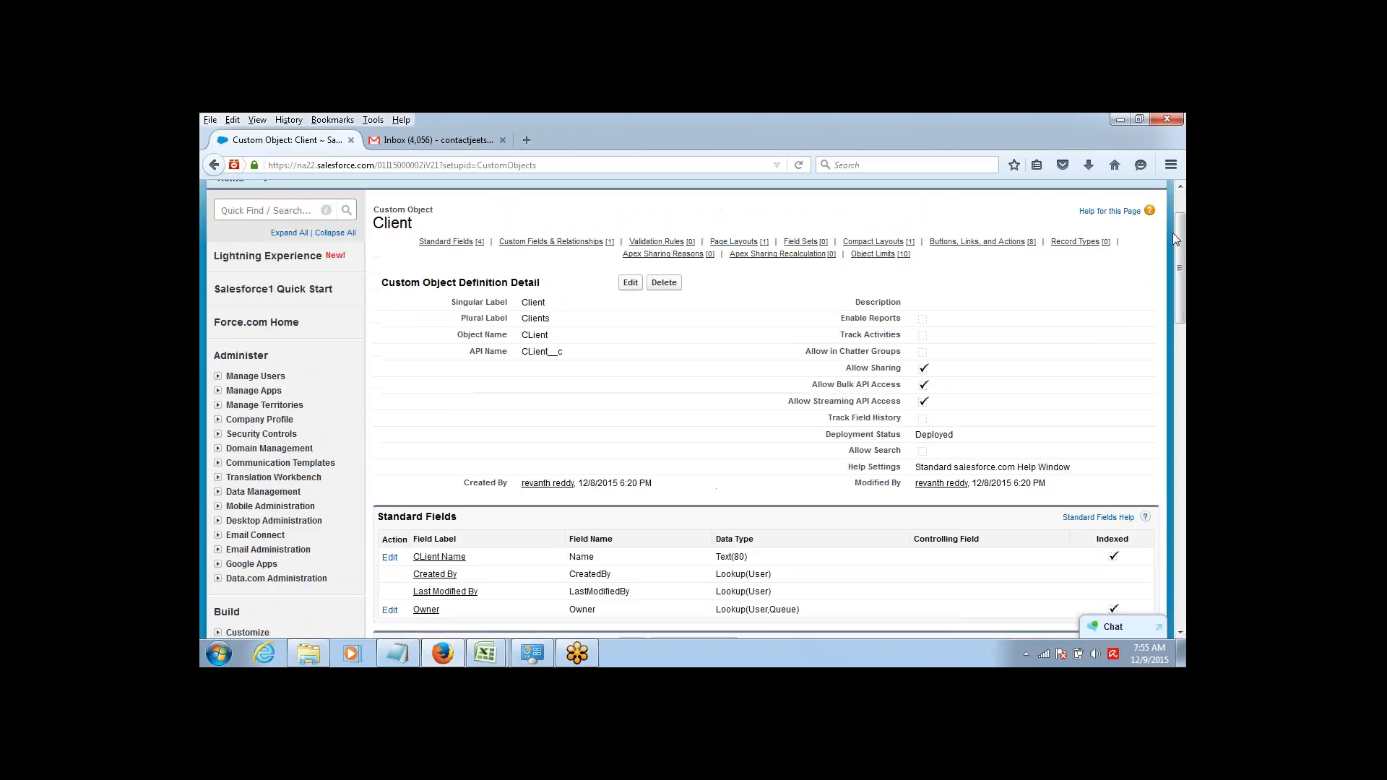
{"action": "left_click_drag", "start_coordinate": [1176, 238], "coordinate": [1163, 274]}
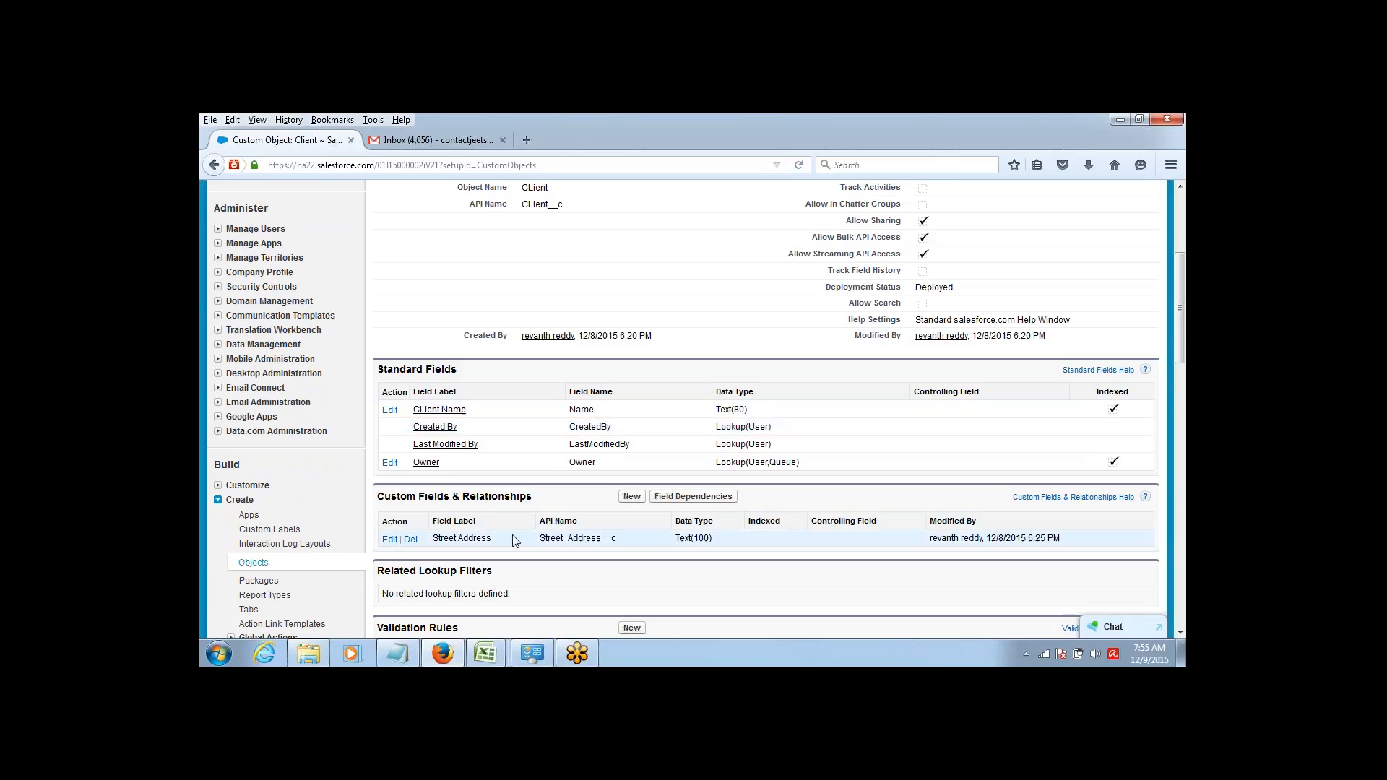
{"action": "double_click", "coordinate": [577, 538]}
Switch to the Book1 workbook in Excel and check the data type of City in the Clients table.
{"action": "mouse_move", "coordinate": [577, 654]}
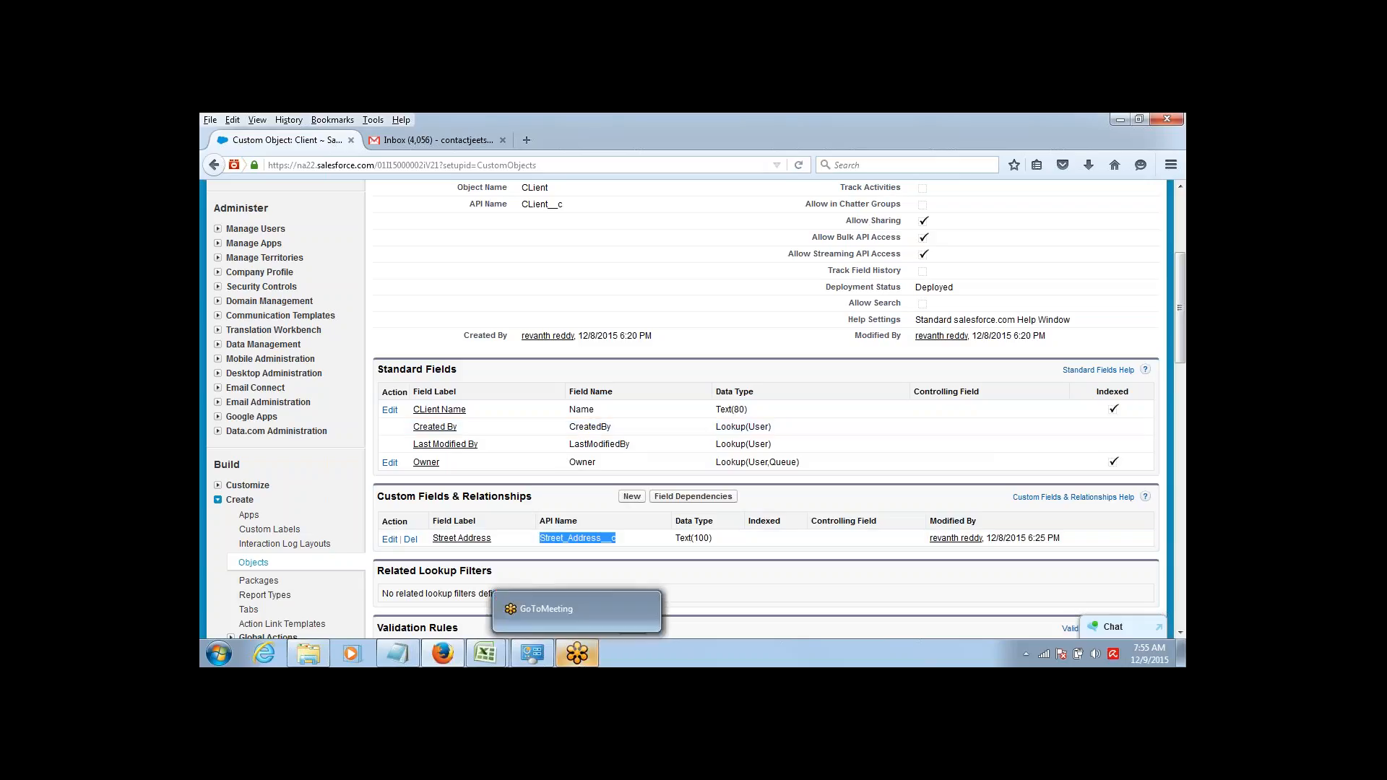
{"action": "mouse_move", "coordinate": [485, 654]}
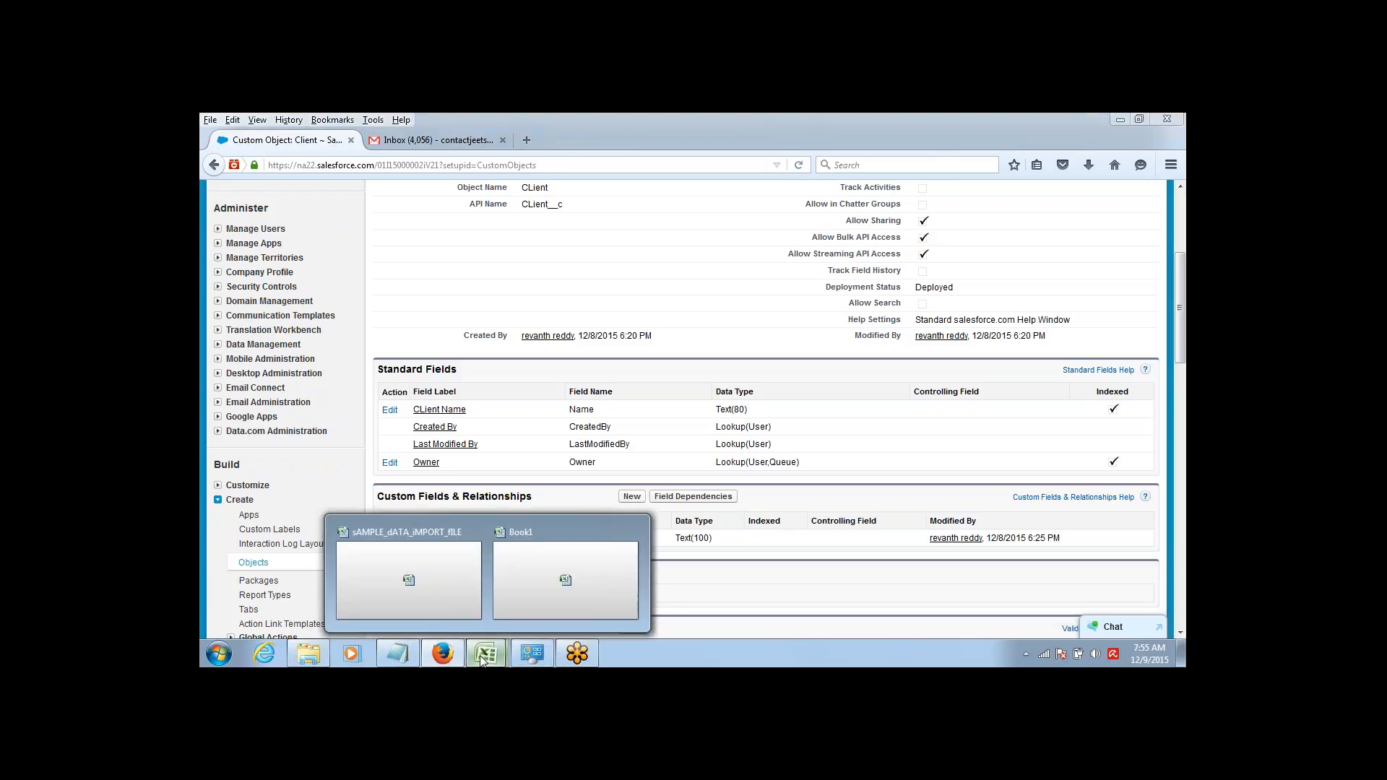
{"action": "left_click", "coordinate": [523, 601]}
{"action": "left_click", "coordinate": [583, 328]}
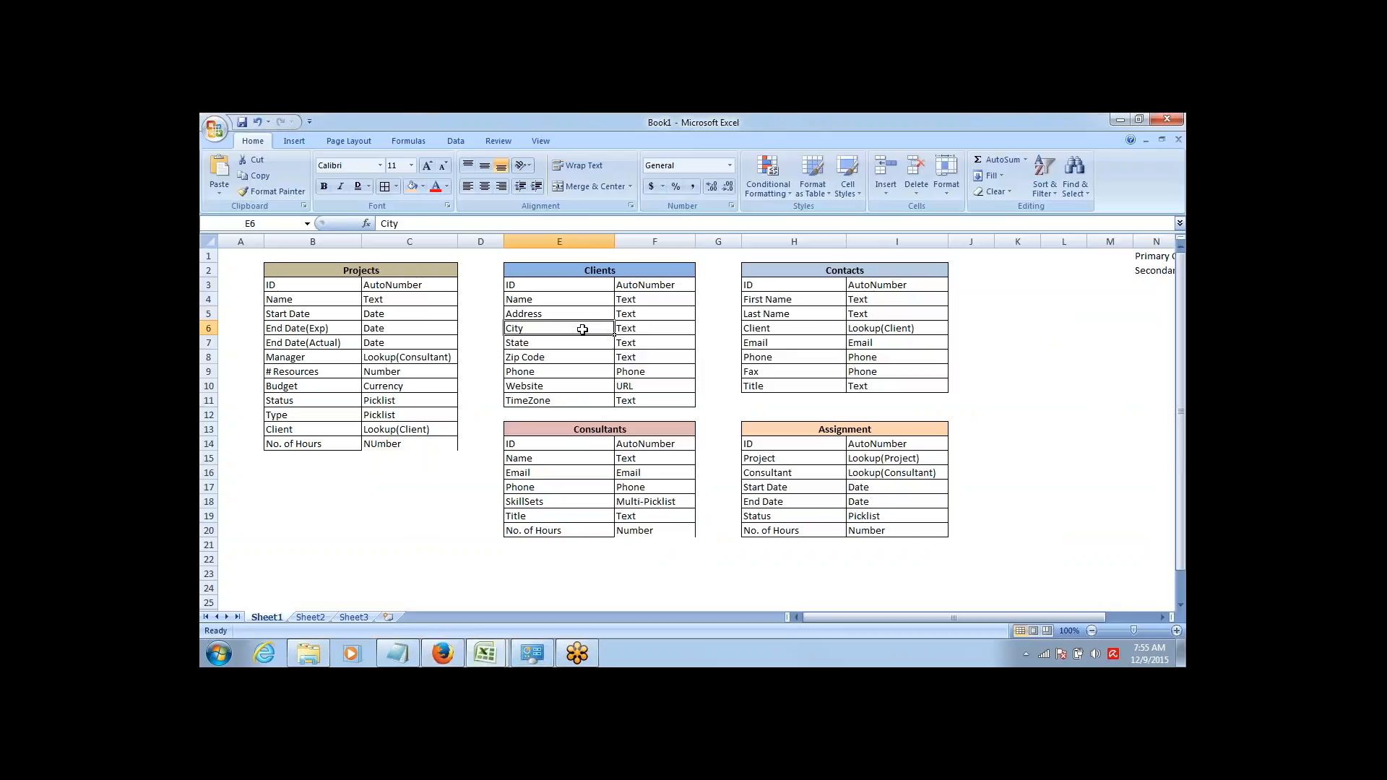
{"action": "key", "text": "Right"}
{"action": "key", "text": "Left"}
{"action": "key", "text": "Right"}
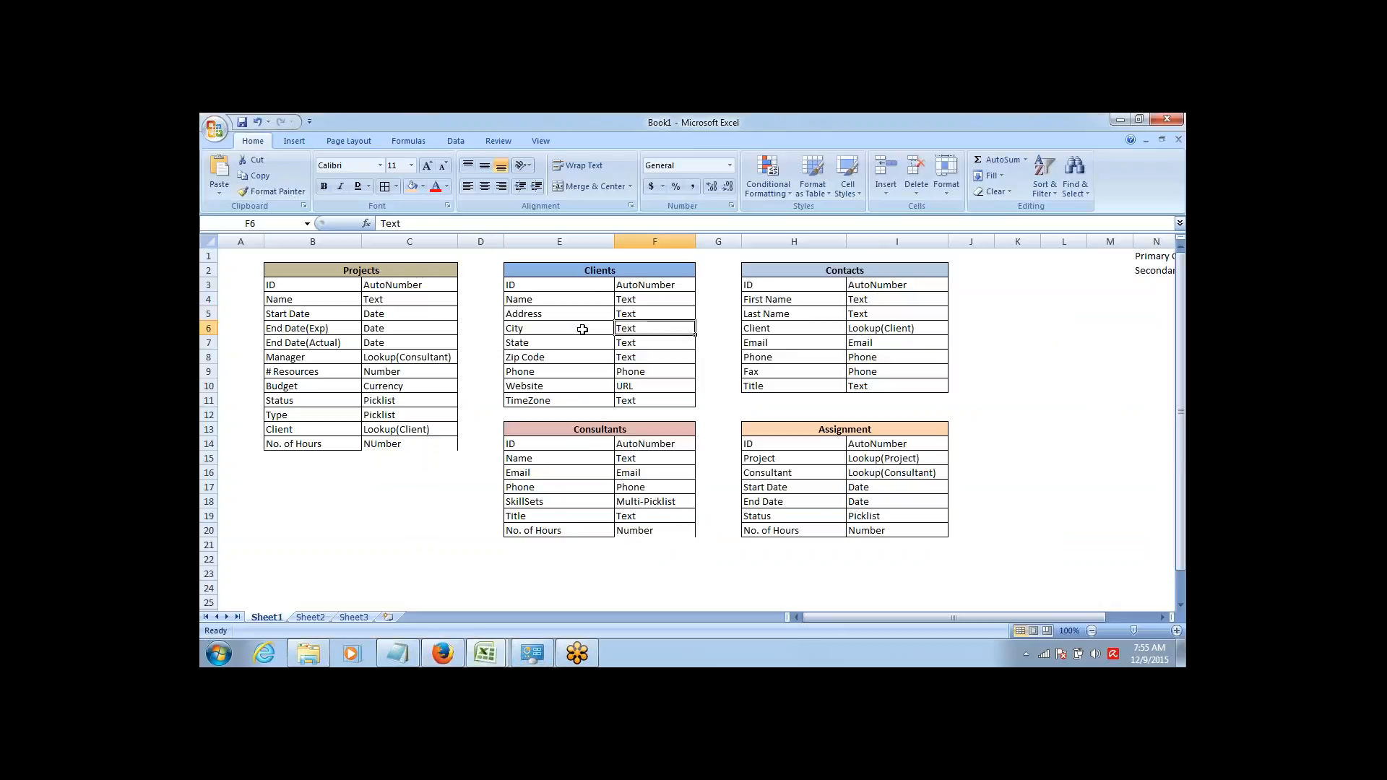
Switch to Salesforce in Firefox and start a new custom field of type Text on the Client object.
{"action": "mouse_move", "coordinate": [440, 656]}
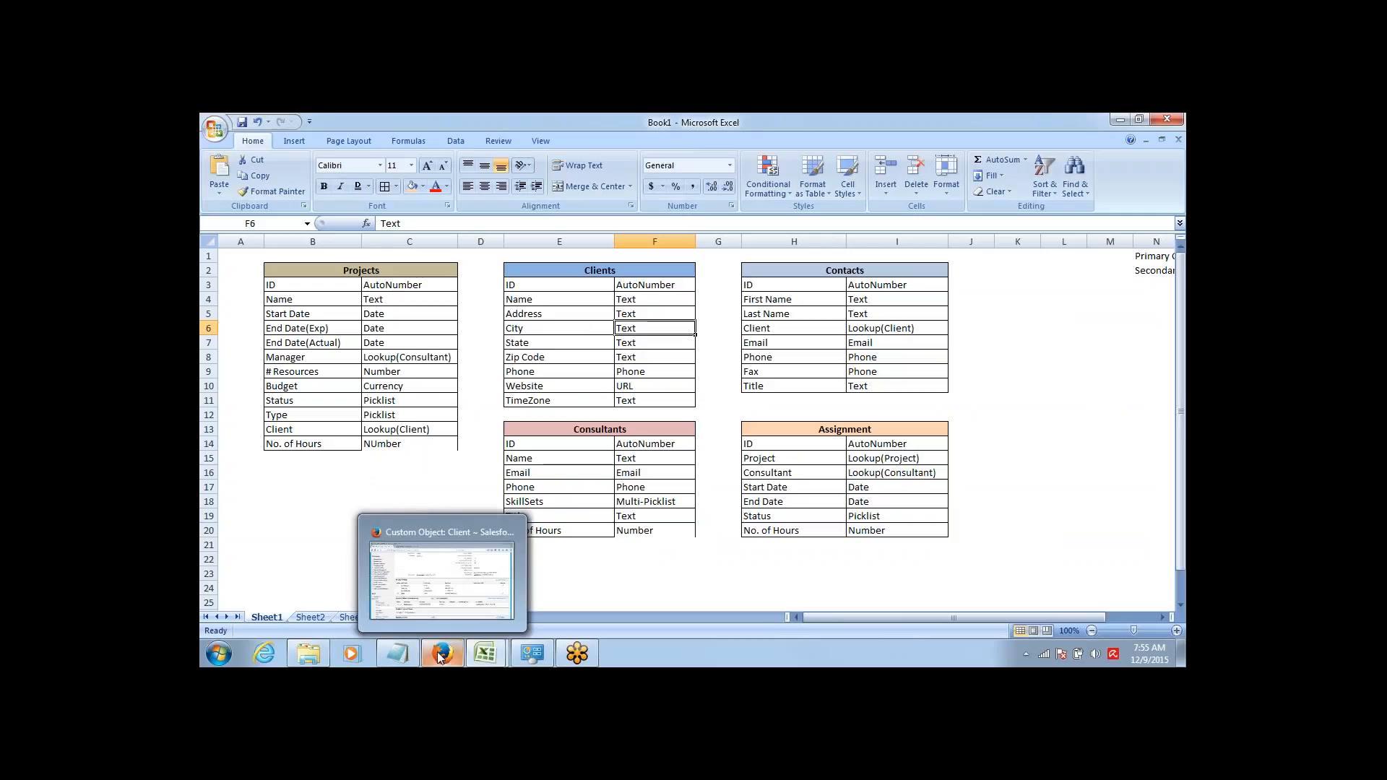
{"action": "left_click", "coordinate": [442, 574]}
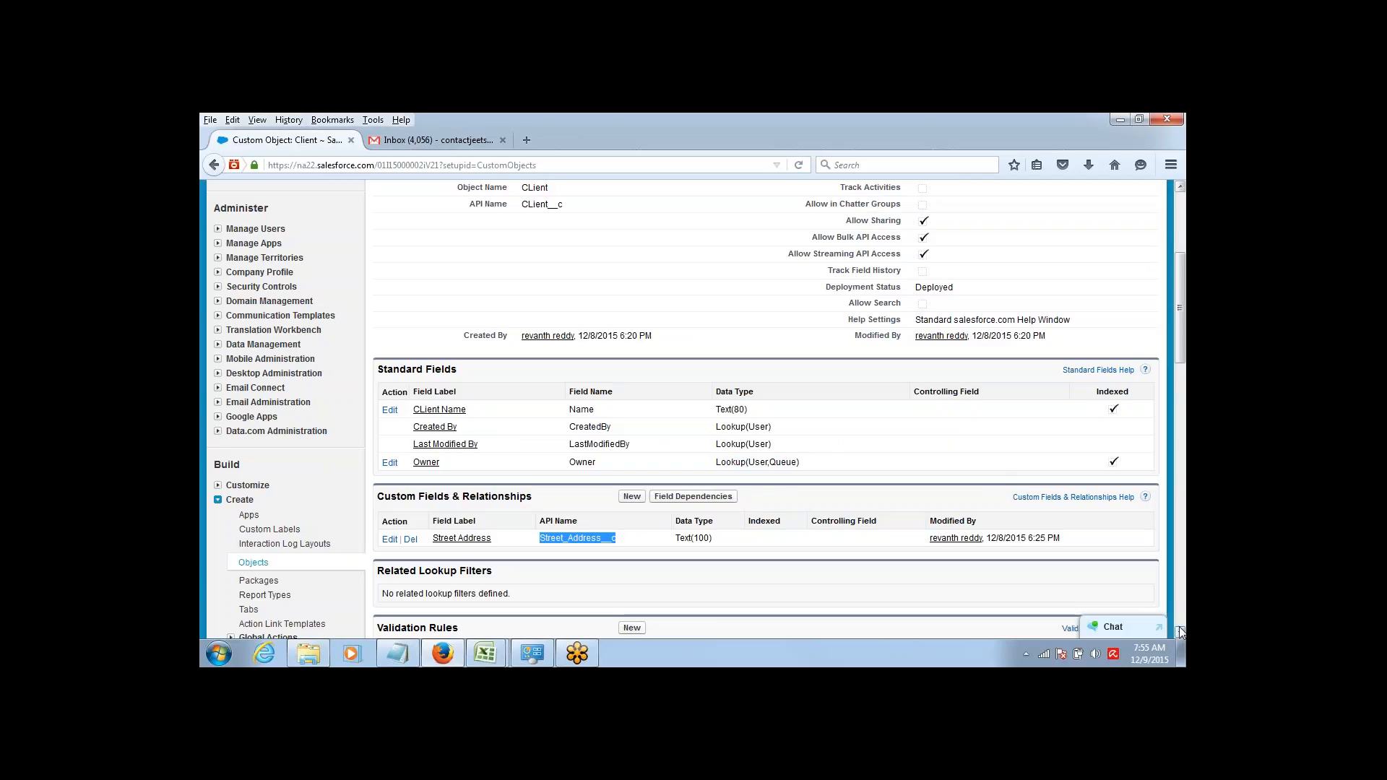
{"action": "scroll", "coordinate": [1180, 632], "scroll_direction": "down", "scroll_amount": 2}
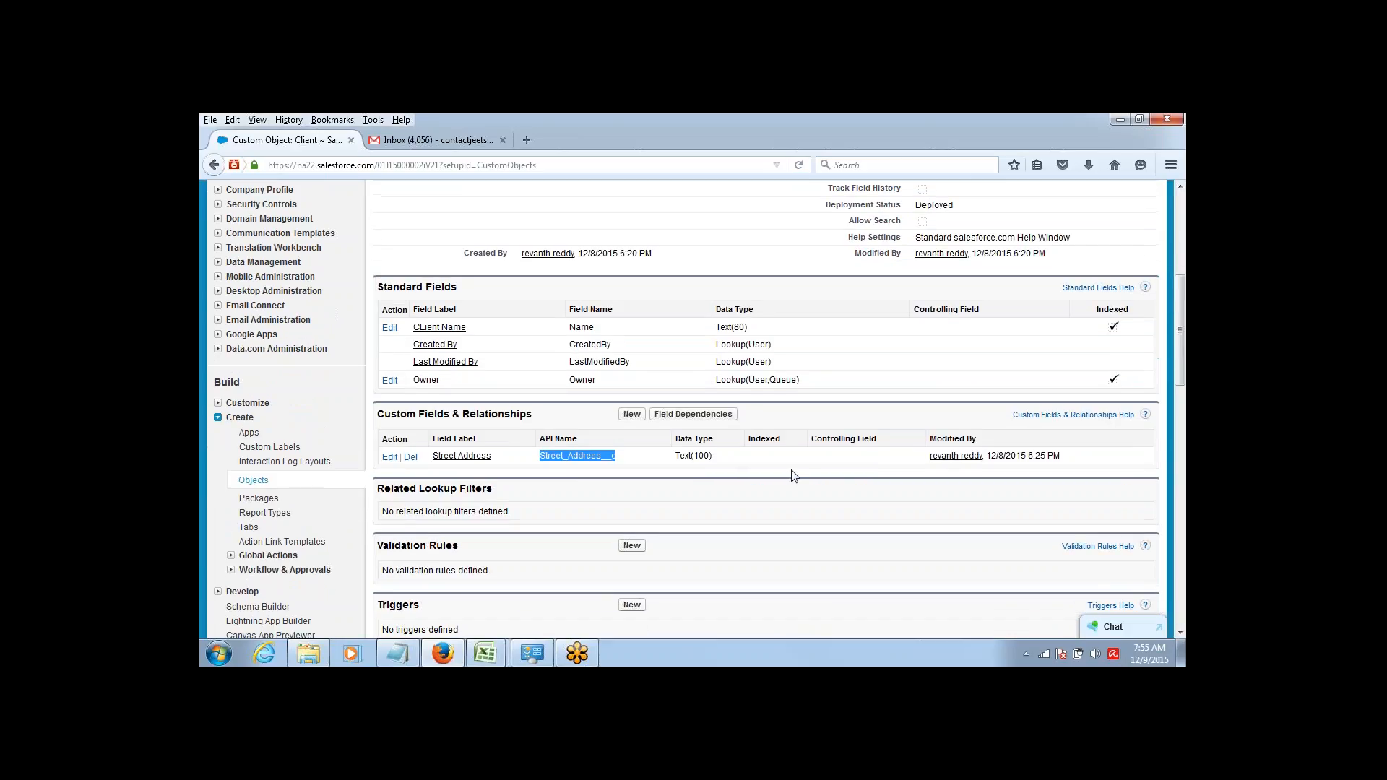
{"action": "left_click", "coordinate": [631, 416]}
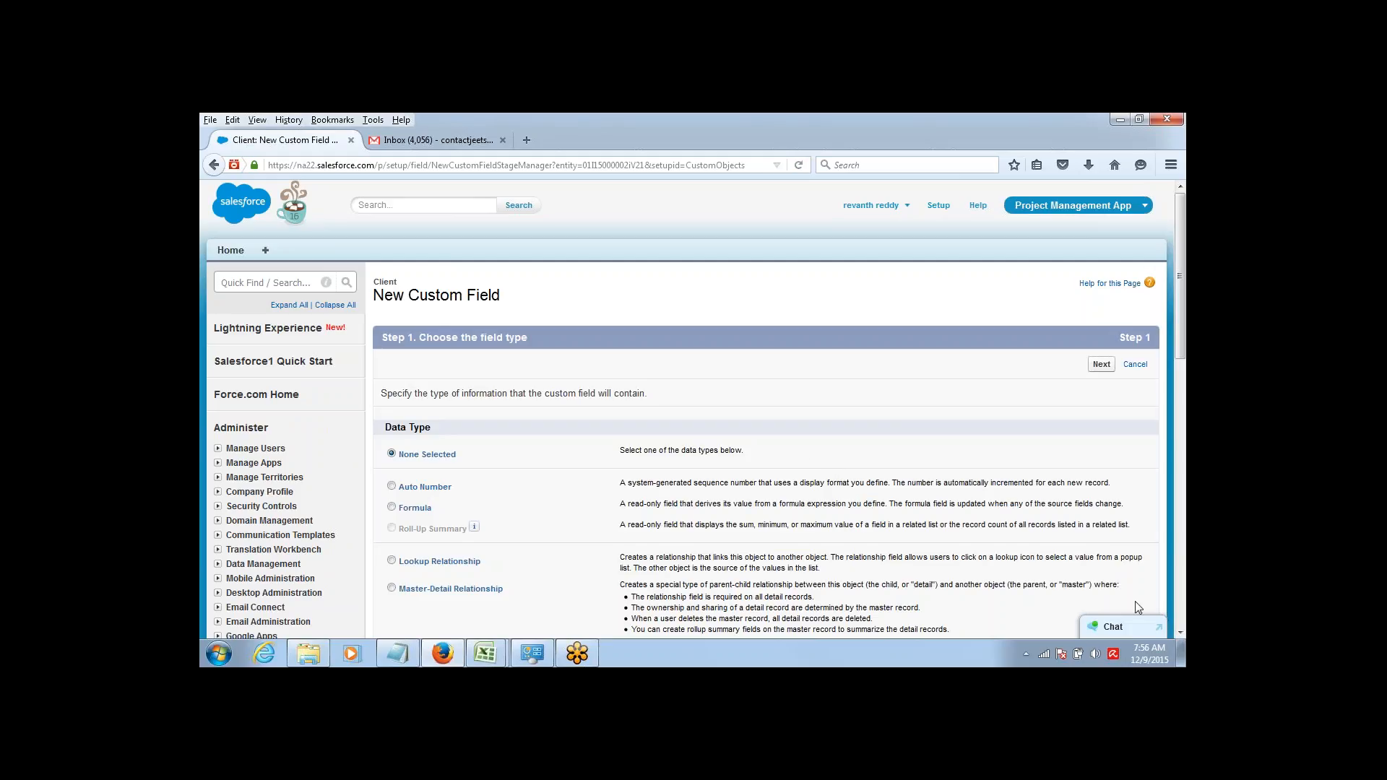
{"action": "scroll", "coordinate": [1179, 632], "scroll_direction": "down", "scroll_amount": 6}
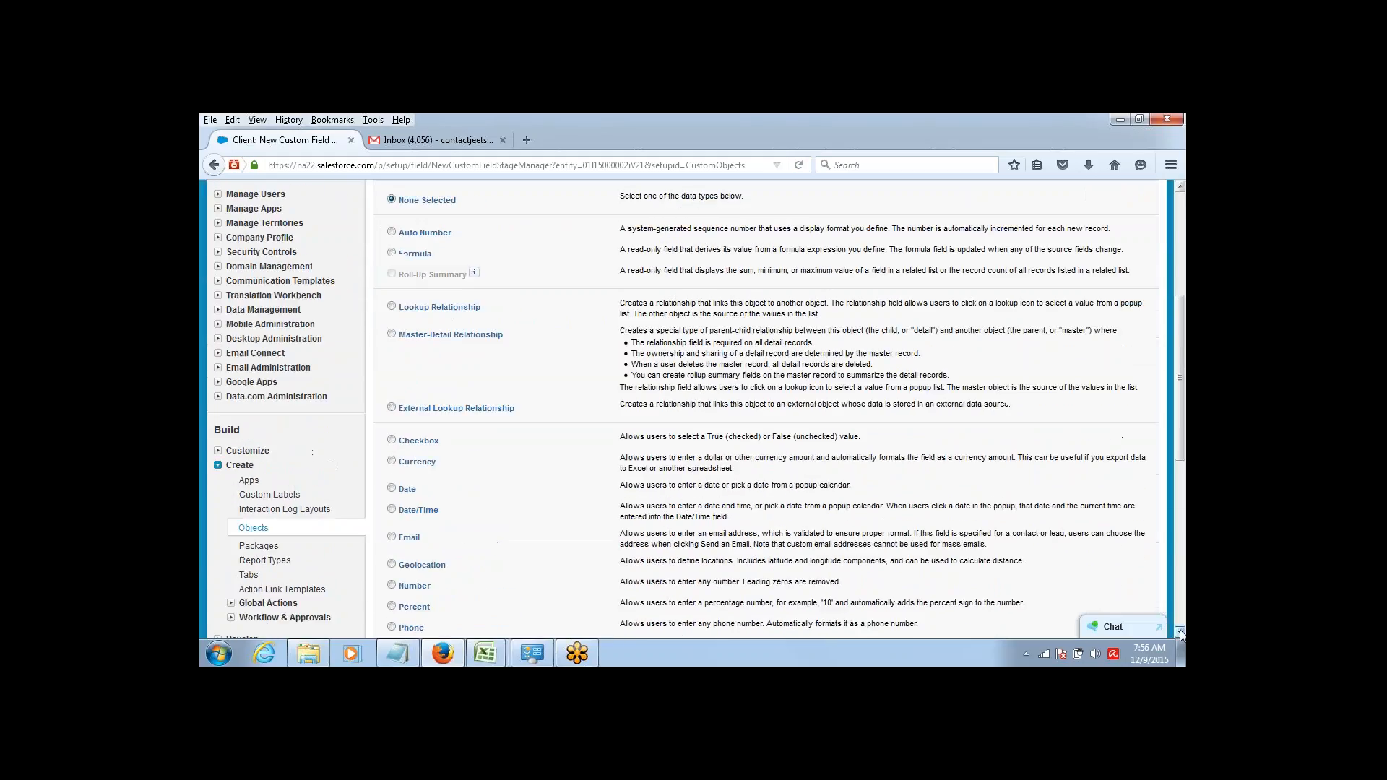
{"action": "scroll", "coordinate": [1180, 632], "scroll_direction": "down", "scroll_amount": 7}
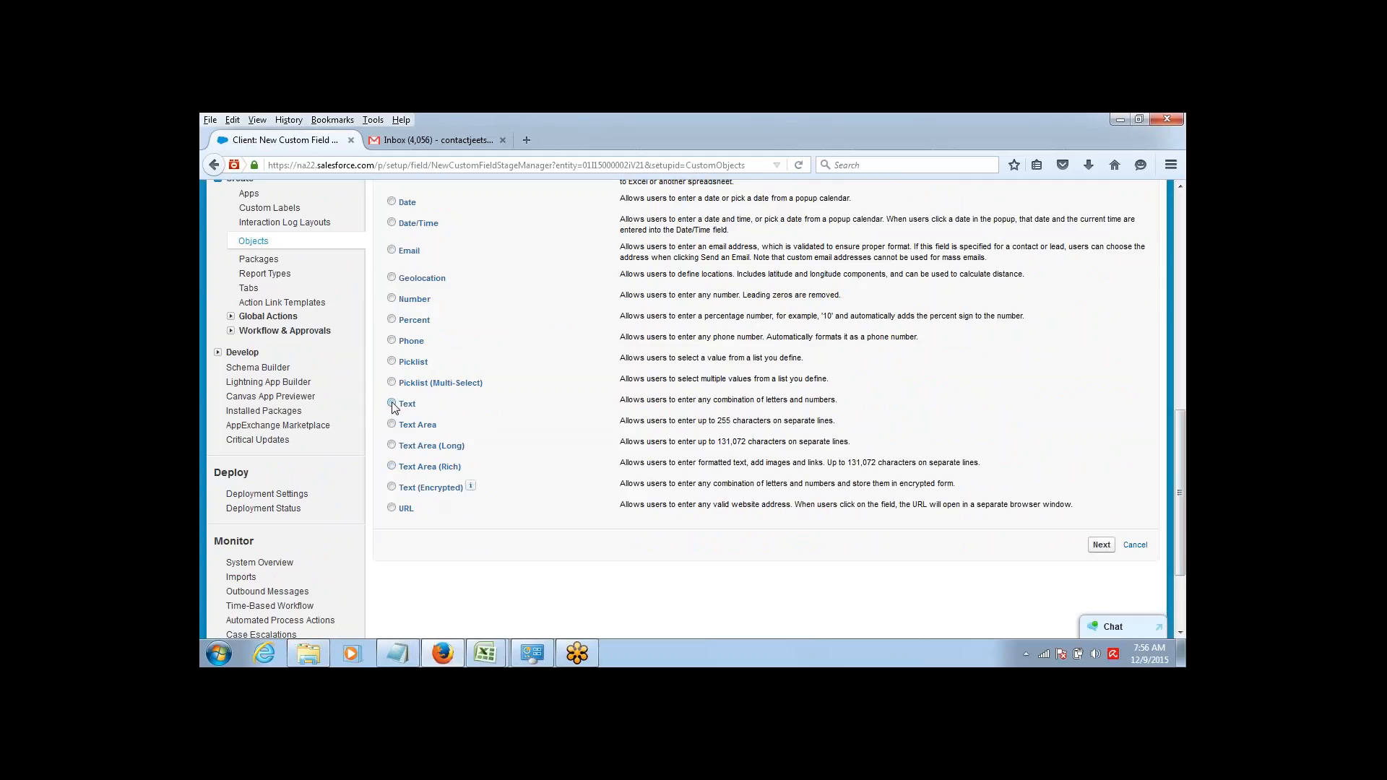
{"action": "left_click", "coordinate": [392, 403]}
{"action": "left_click", "coordinate": [1102, 548]}
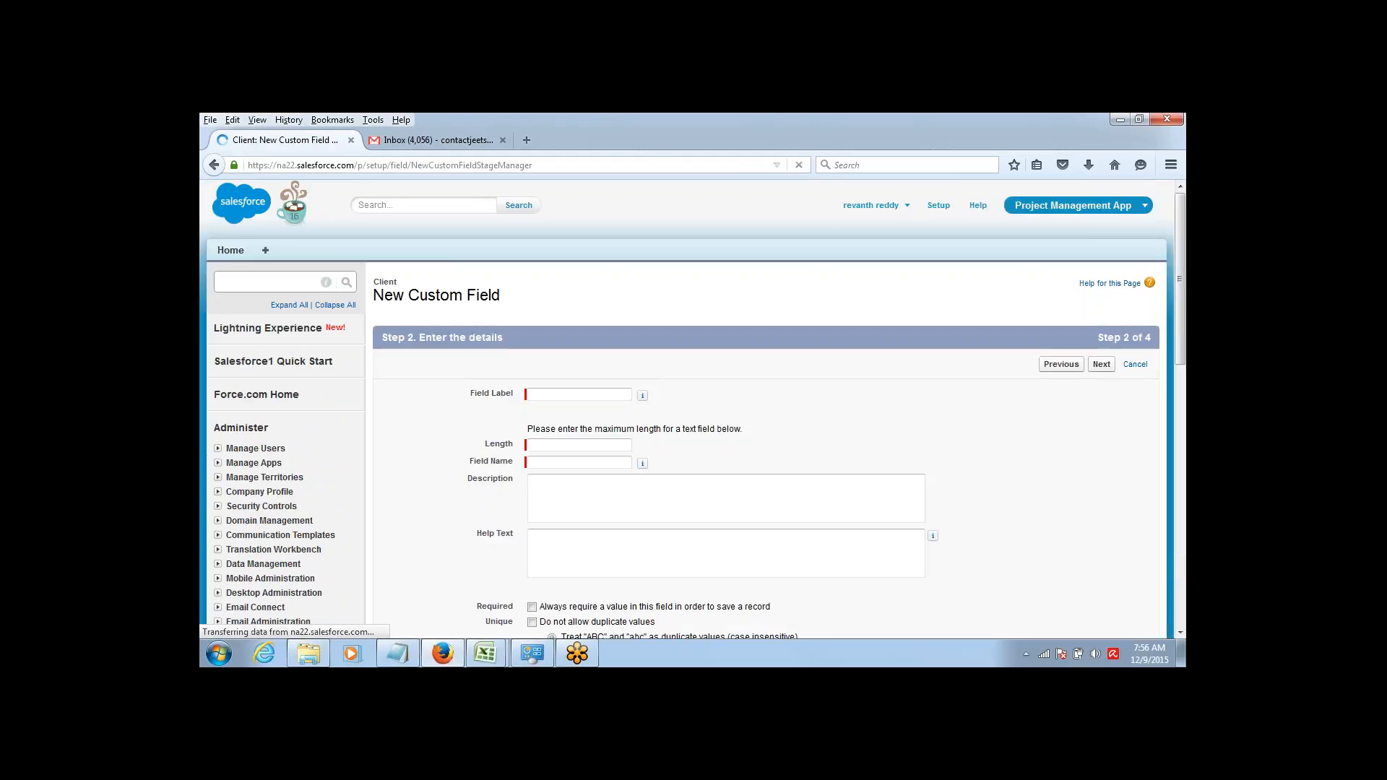
Label the text field City with a length of 50 and continue to its field-level security.
{"action": "left_click", "coordinate": [609, 395]}
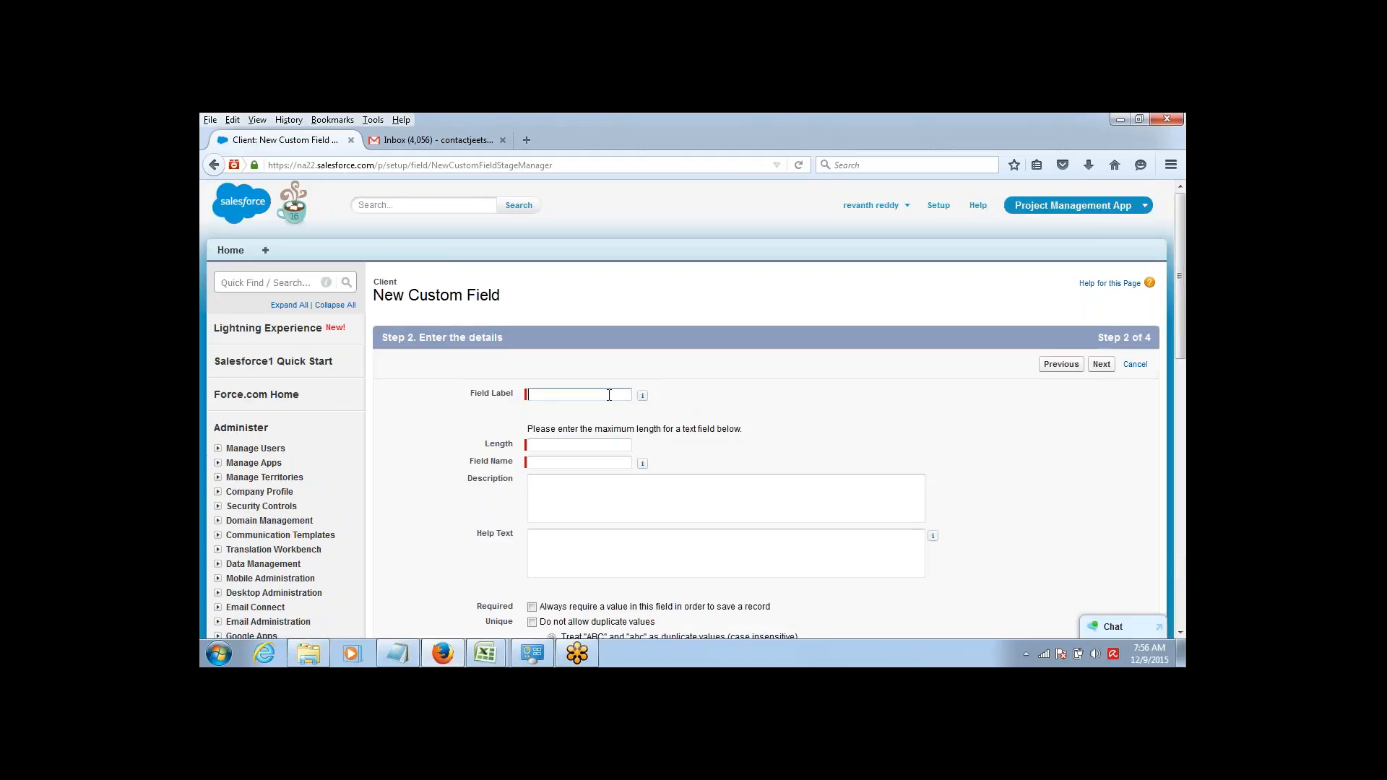
{"action": "type", "text": "City"}
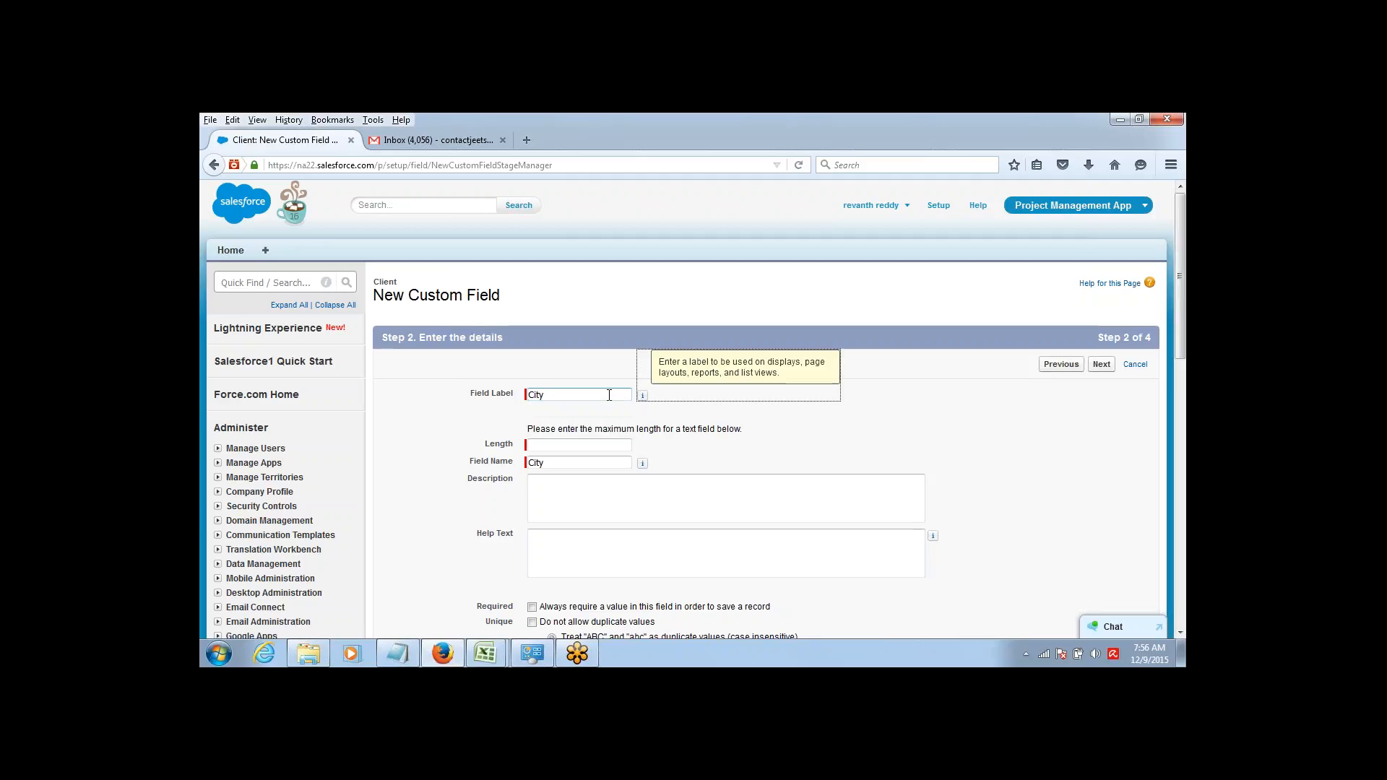
{"action": "left_click", "coordinate": [574, 444]}
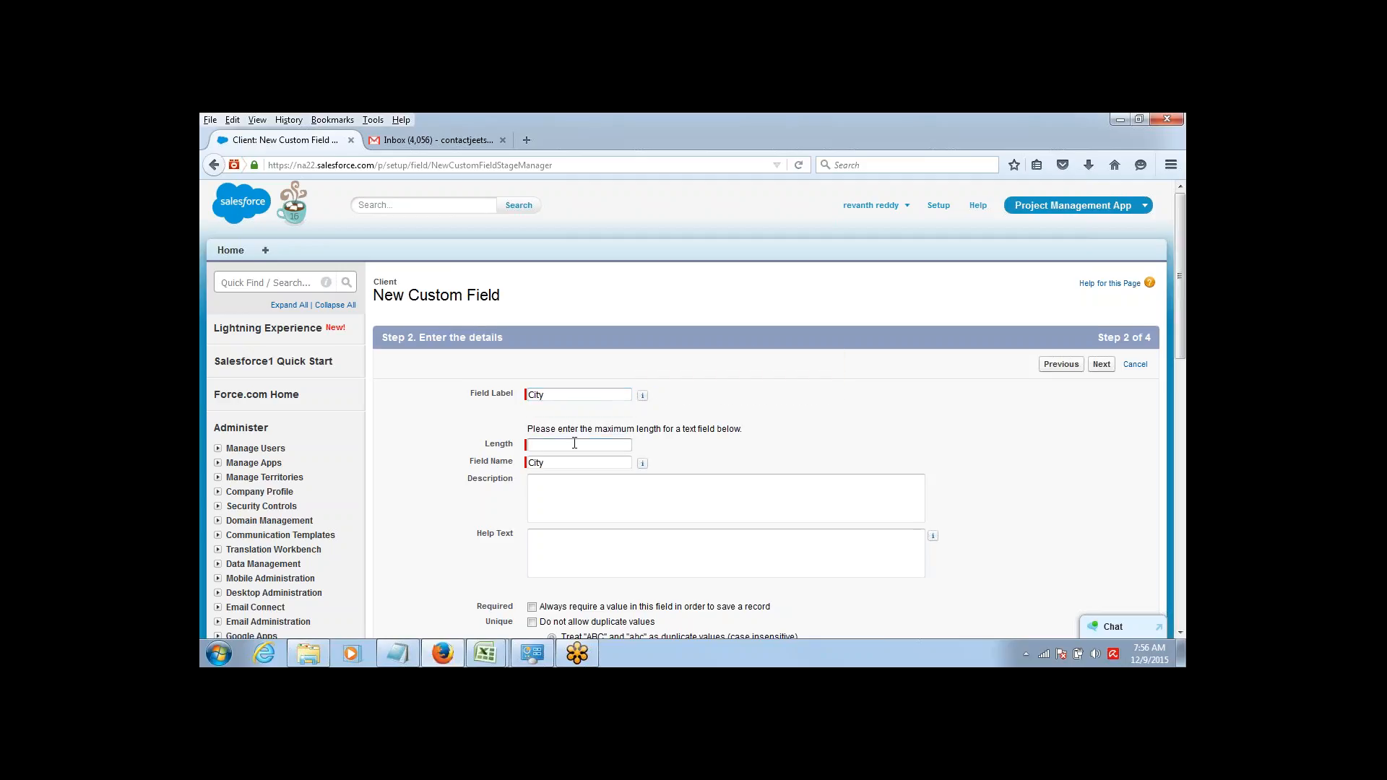
{"action": "type", "text": "50"}
{"action": "left_click", "coordinate": [724, 460]}
{"action": "left_click", "coordinate": [1101, 365]}
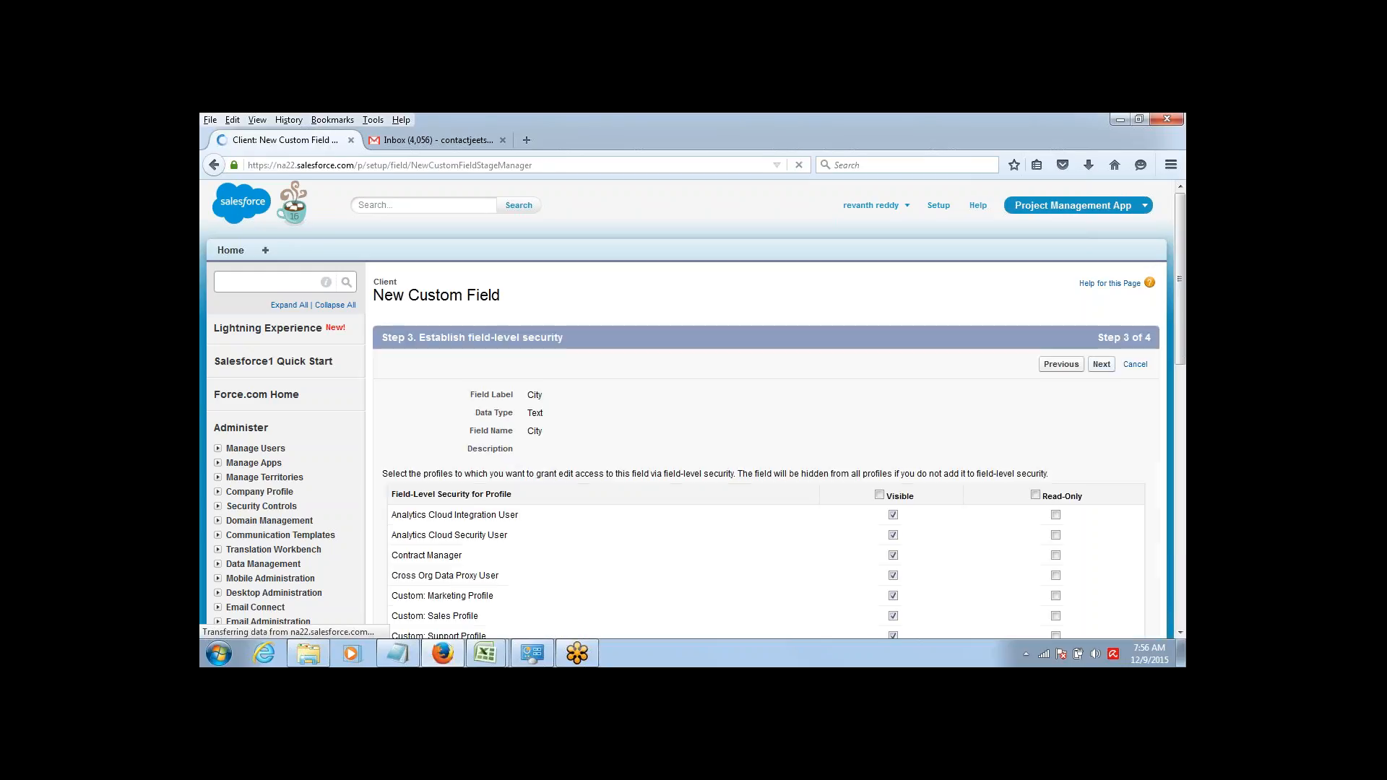
Make the City field visible to all profiles and save it with the Client Layout included.
{"action": "left_click", "coordinate": [880, 495]}
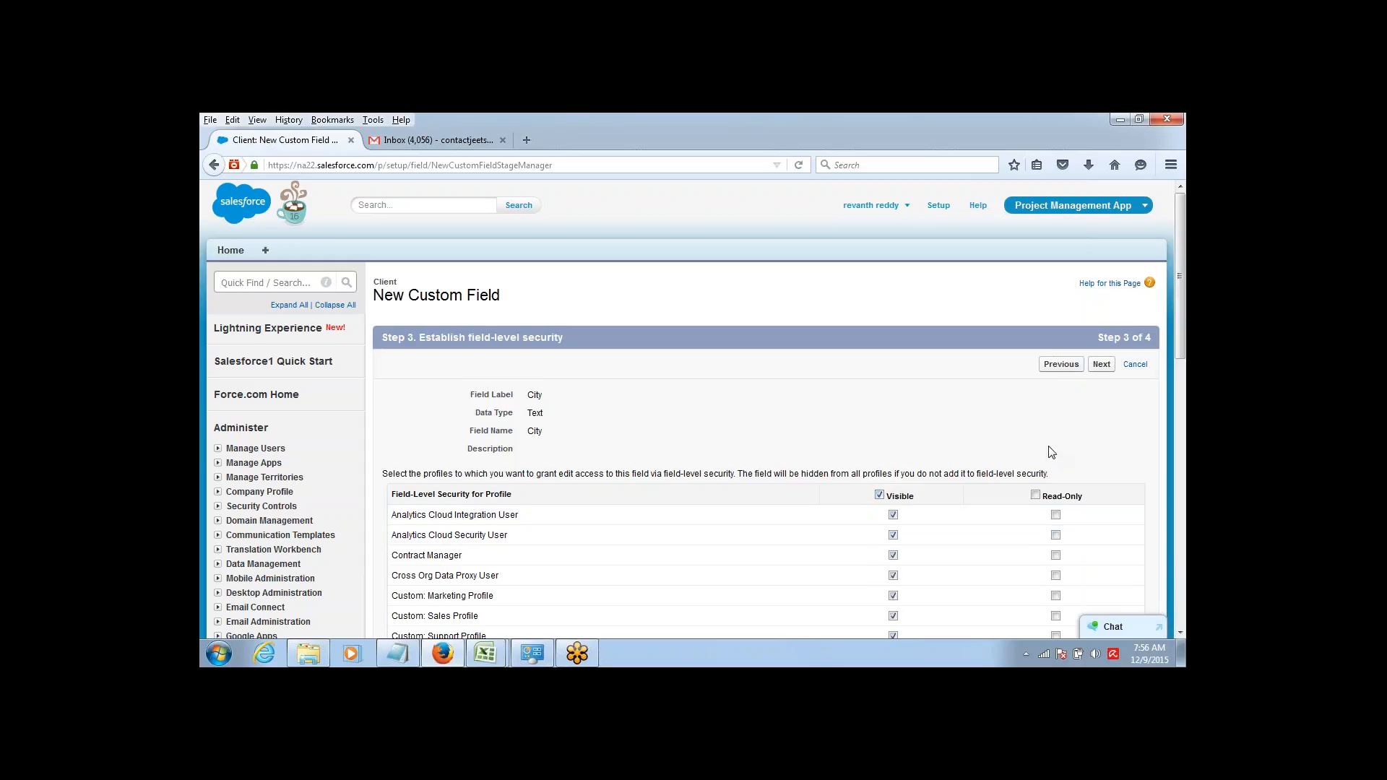
{"action": "left_click", "coordinate": [1108, 365]}
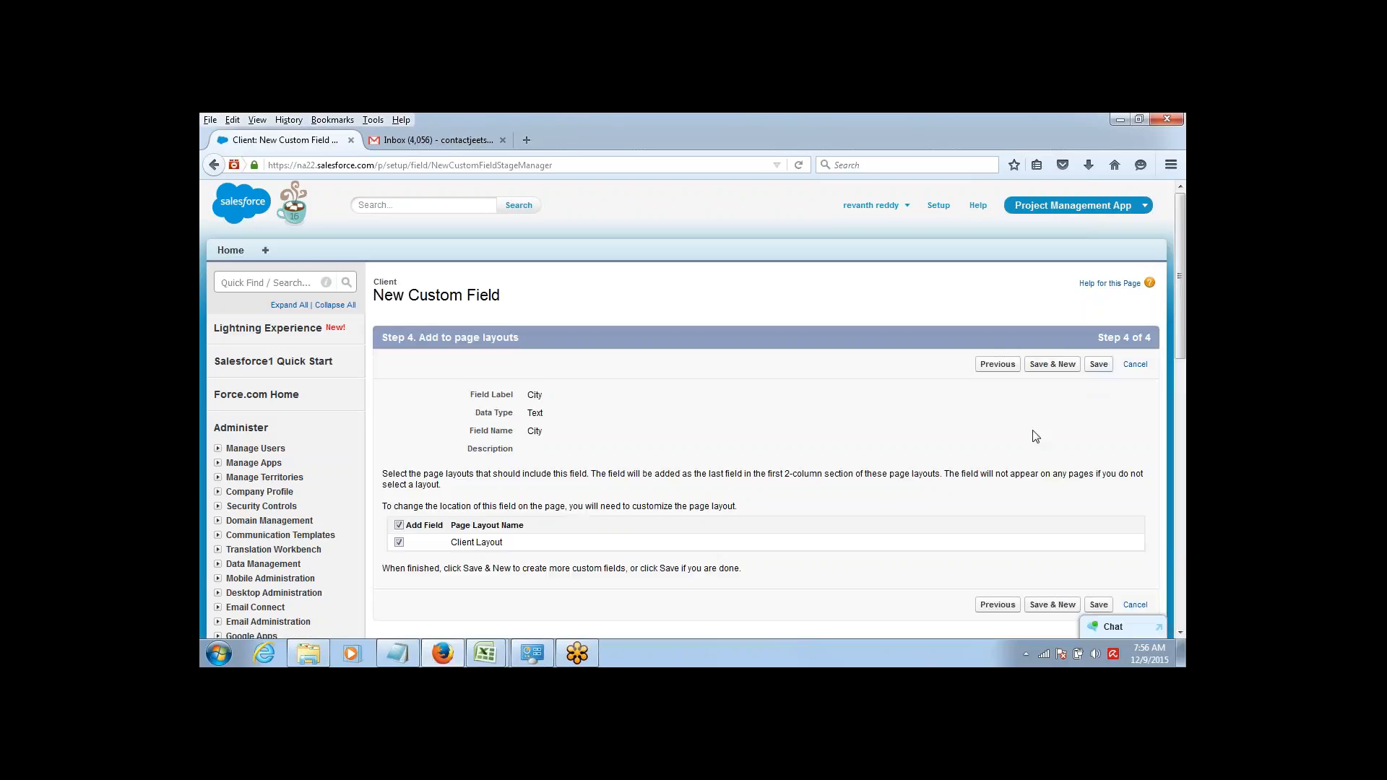
{"action": "left_click", "coordinate": [1099, 365]}
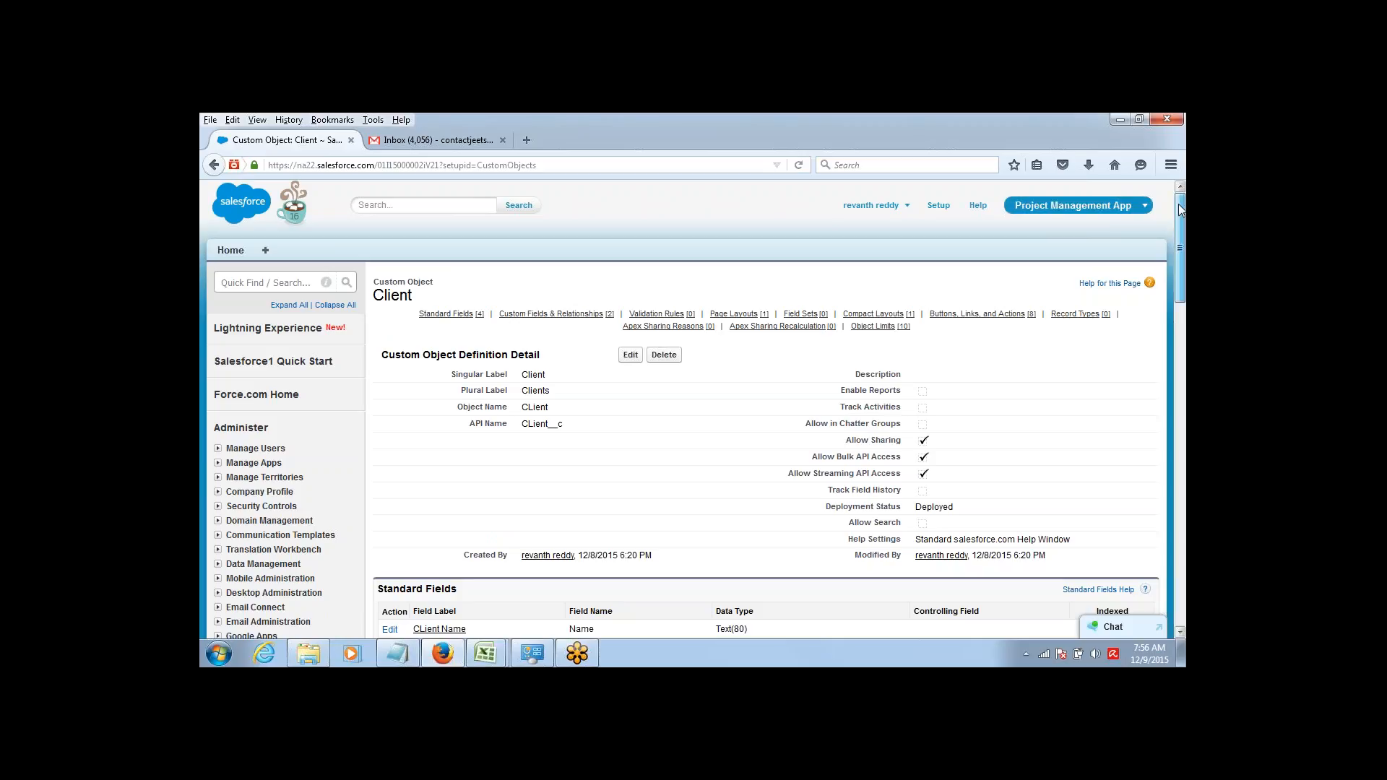
Review the Client object's definition details, its custom fields and the related sections such as Page Layouts.
{"action": "scroll", "coordinate": [870, 507], "scroll_direction": "down", "scroll_amount": 5}
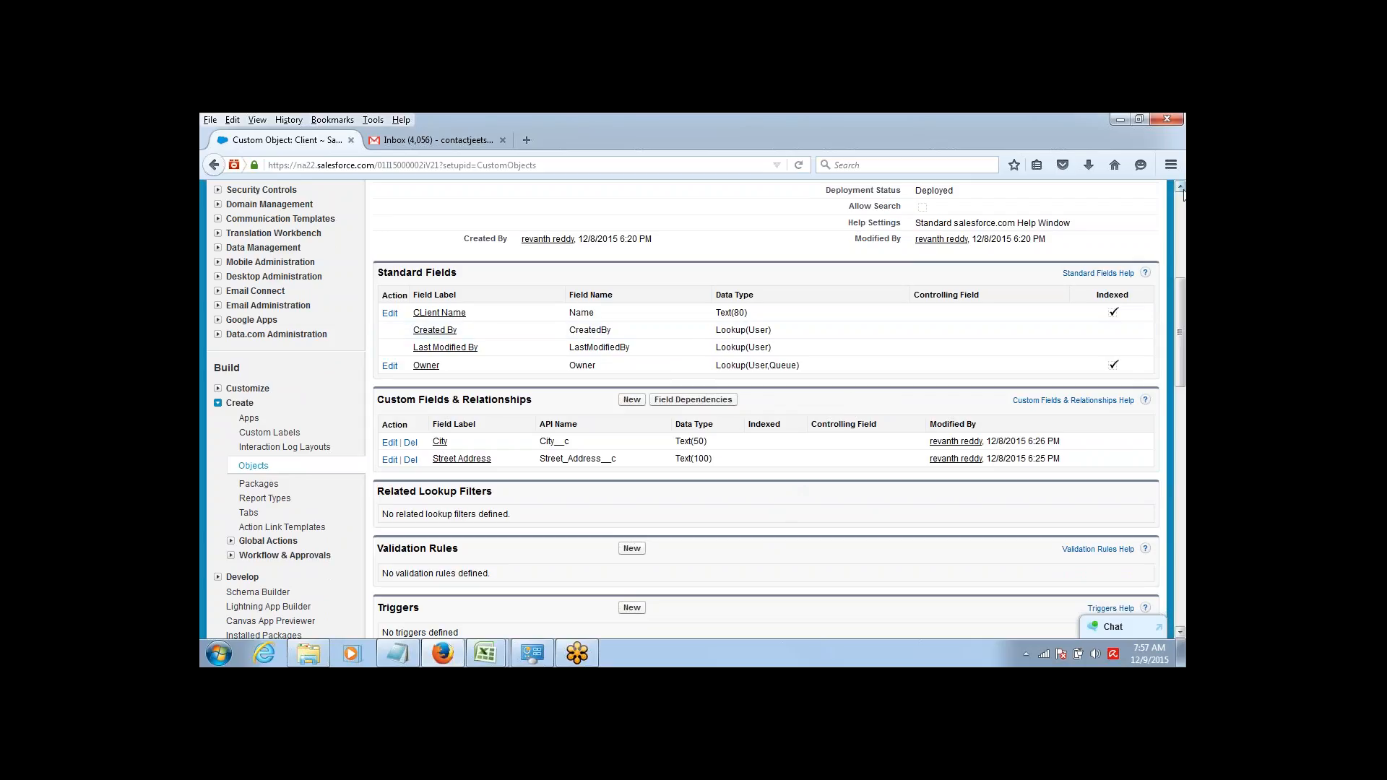
{"action": "scroll", "coordinate": [1183, 193], "scroll_direction": "up", "scroll_amount": 5}
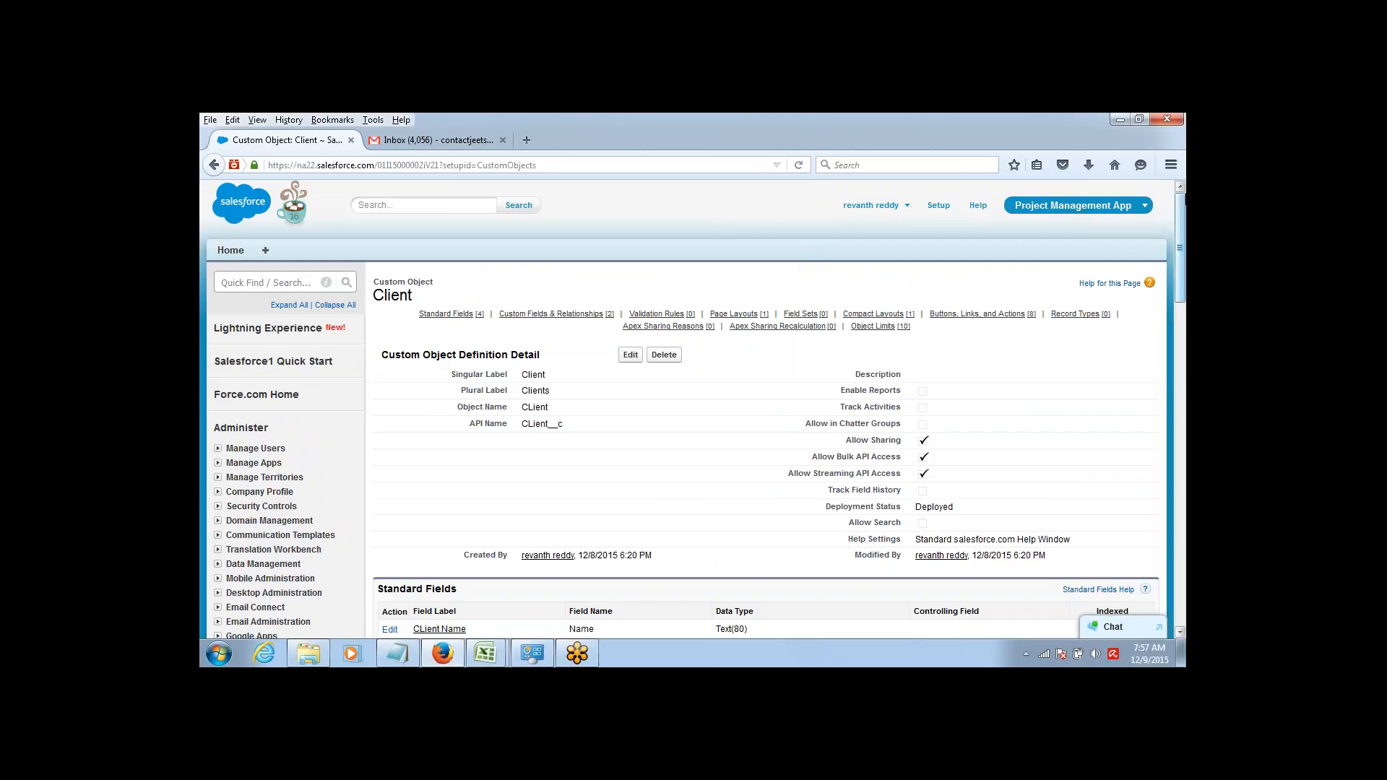
{"action": "left_click_drag", "start_coordinate": [1184, 194], "coordinate": [1142, 265]}
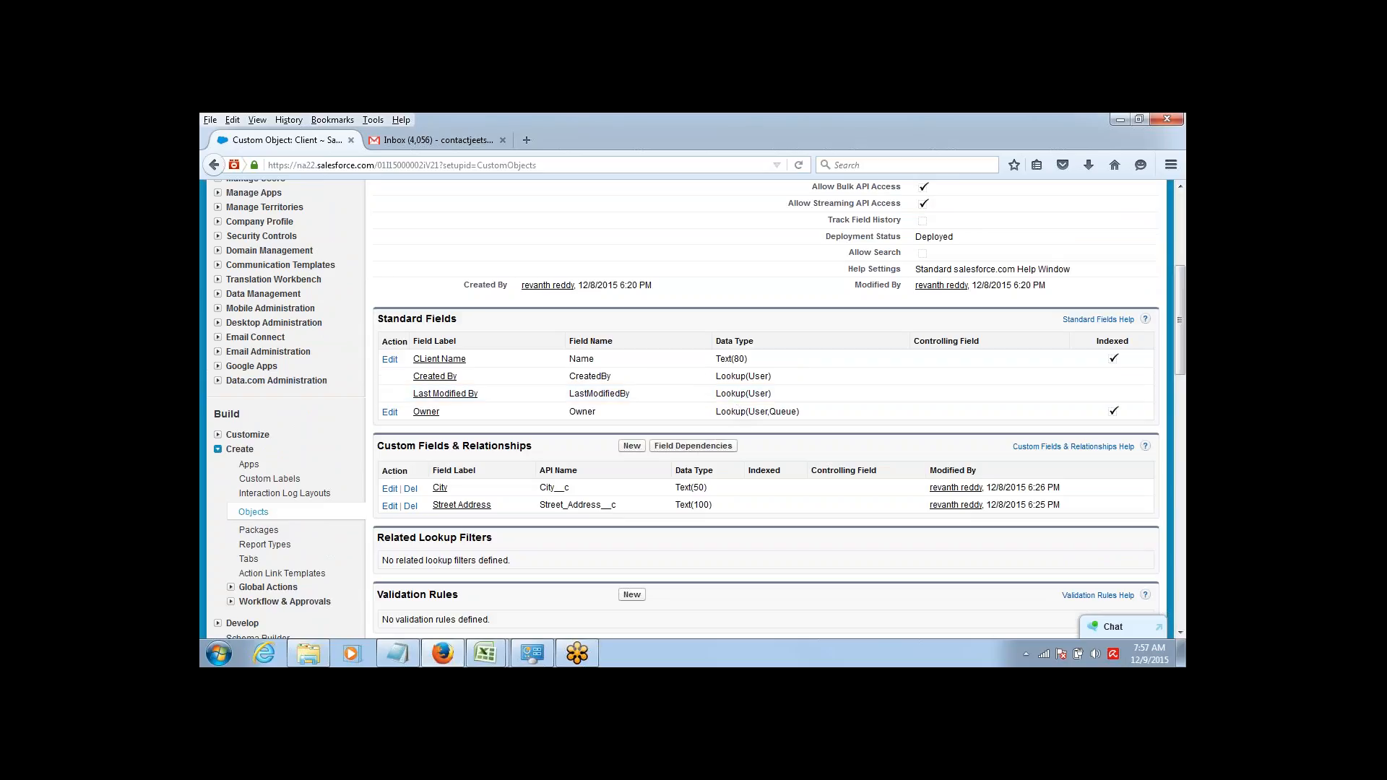
{"action": "left_click_drag", "start_coordinate": [1182, 273], "coordinate": [1185, 198]}
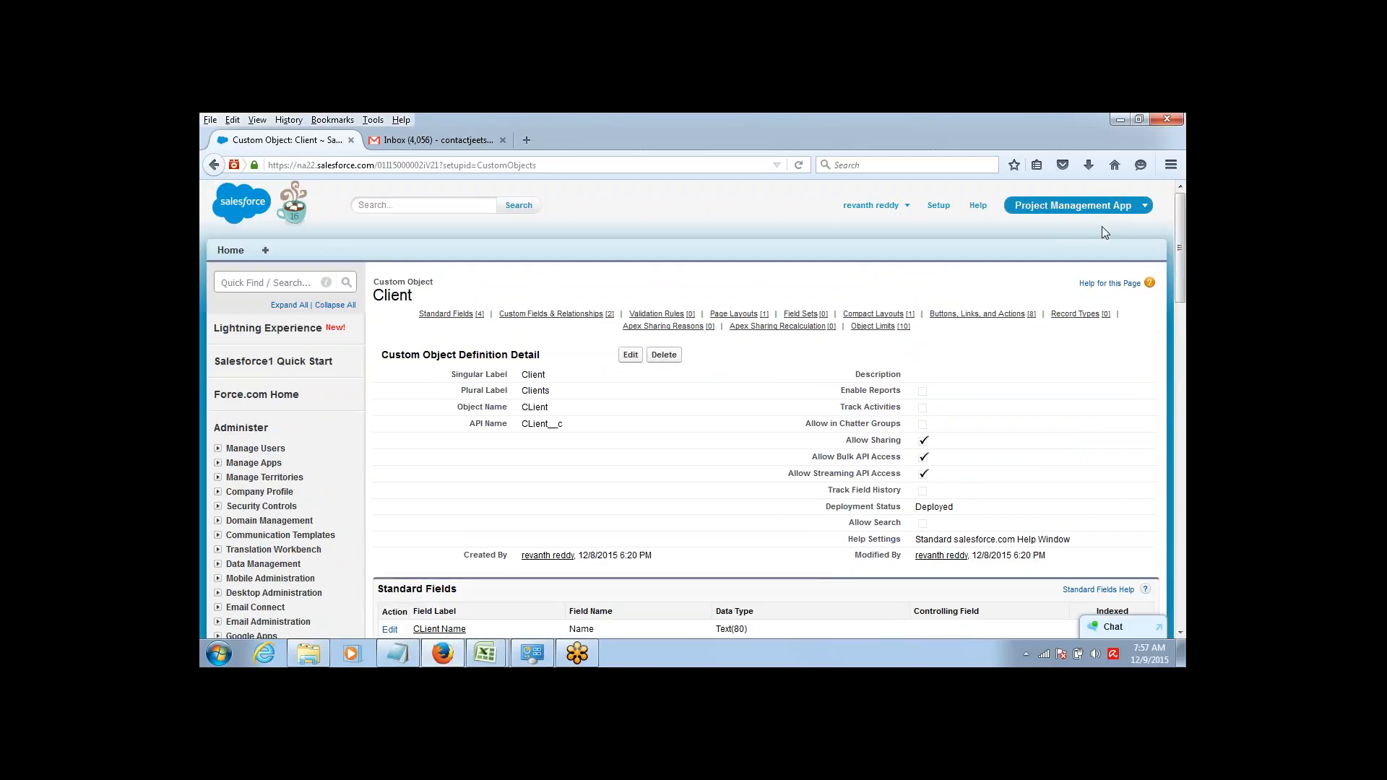
{"action": "scroll", "coordinate": [1146, 305], "scroll_direction": "down", "scroll_amount": 5}
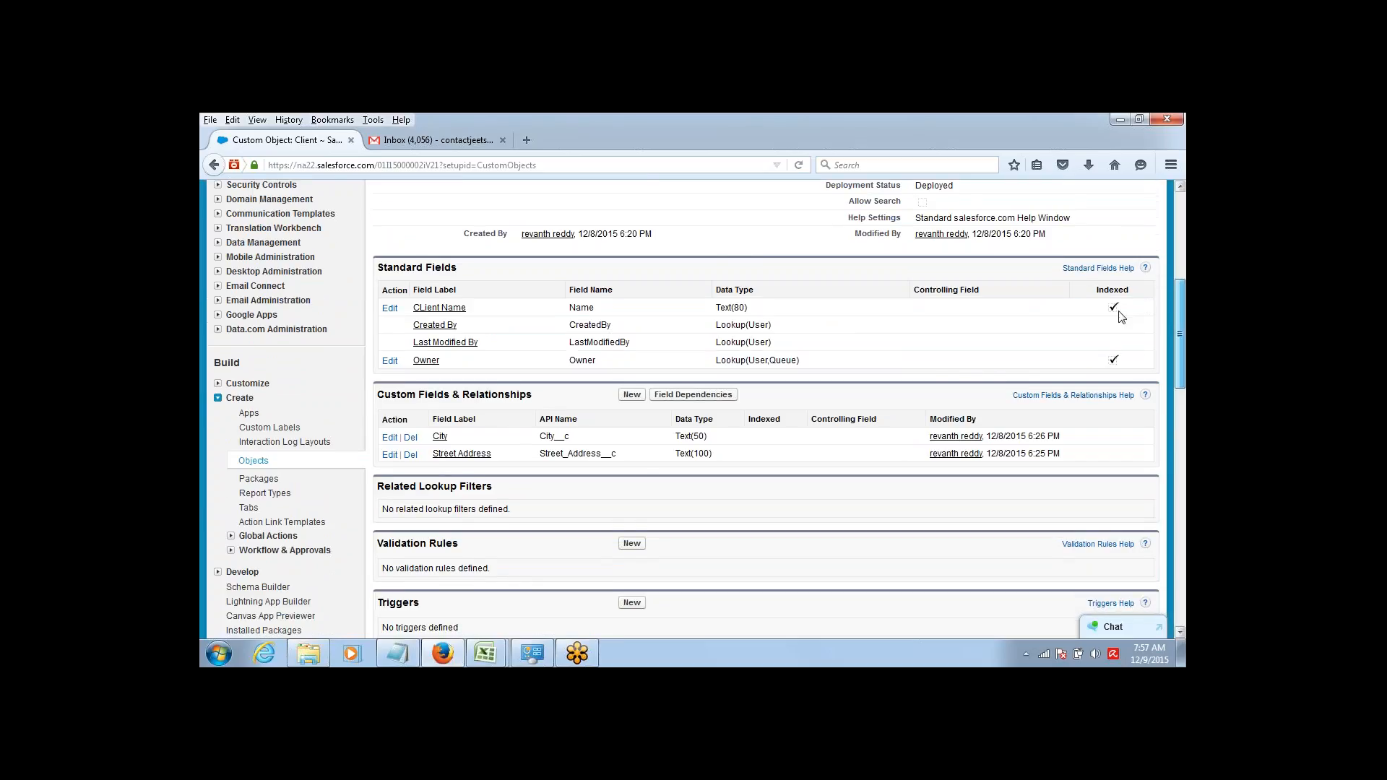
{"action": "scroll", "coordinate": [1149, 308], "scroll_direction": "down", "scroll_amount": 1}
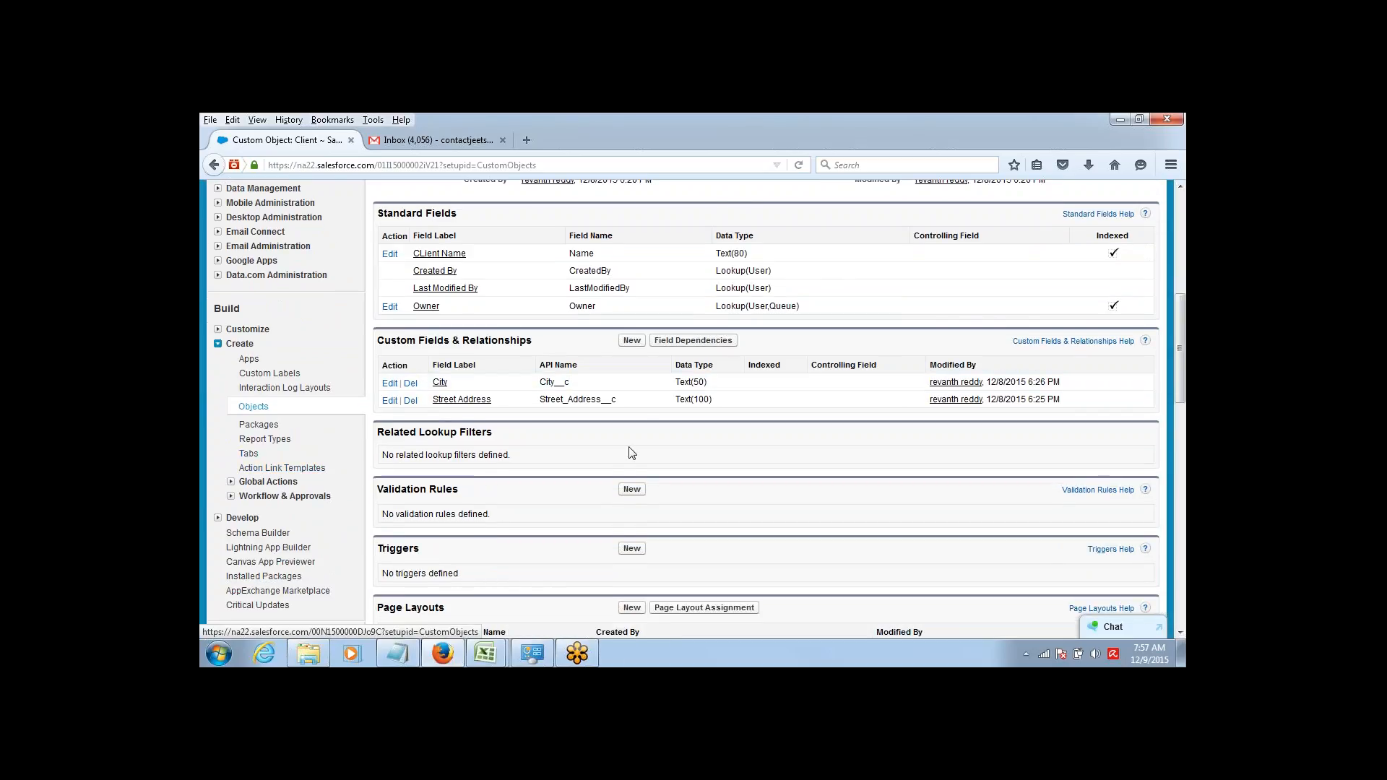
{"action": "left_click", "coordinate": [1181, 187]}
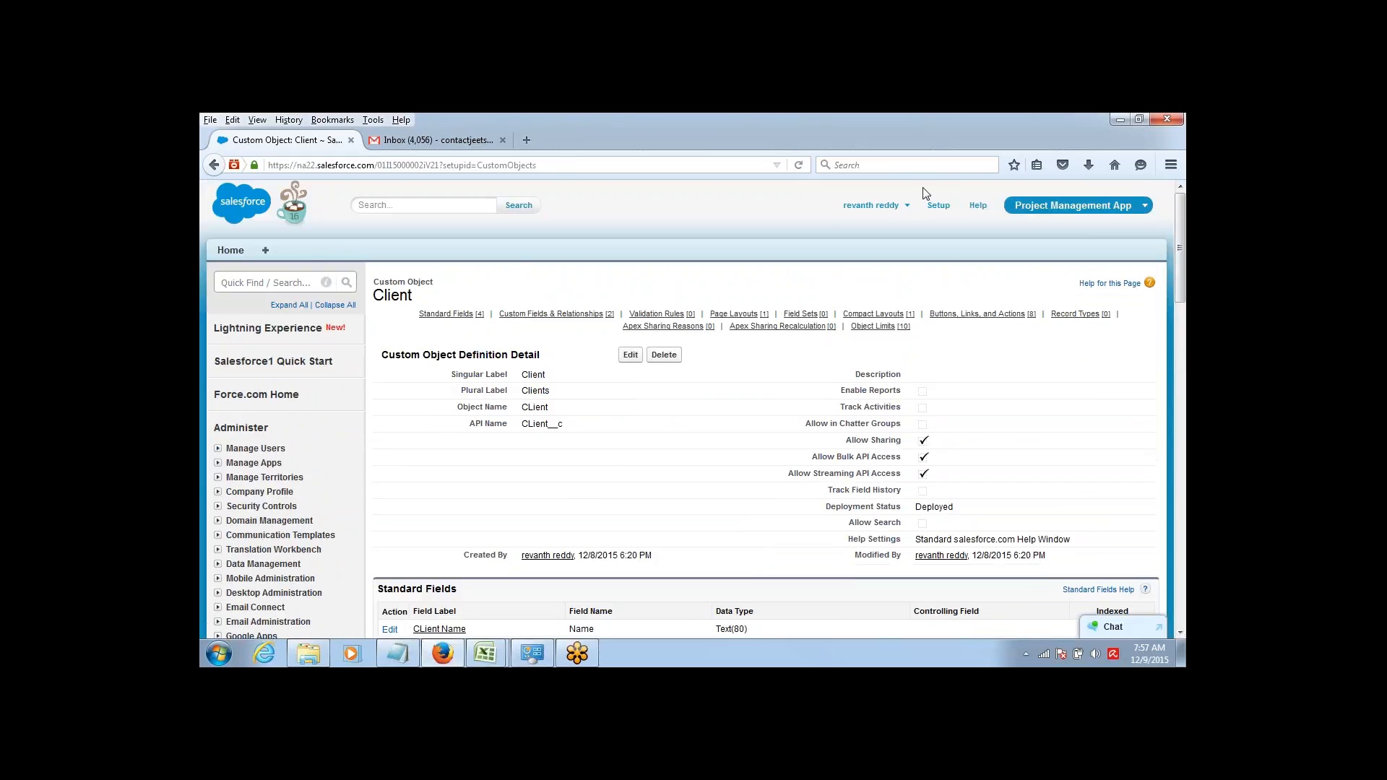
{"action": "scroll", "coordinate": [866, 328], "scroll_direction": "down", "scroll_amount": 10}
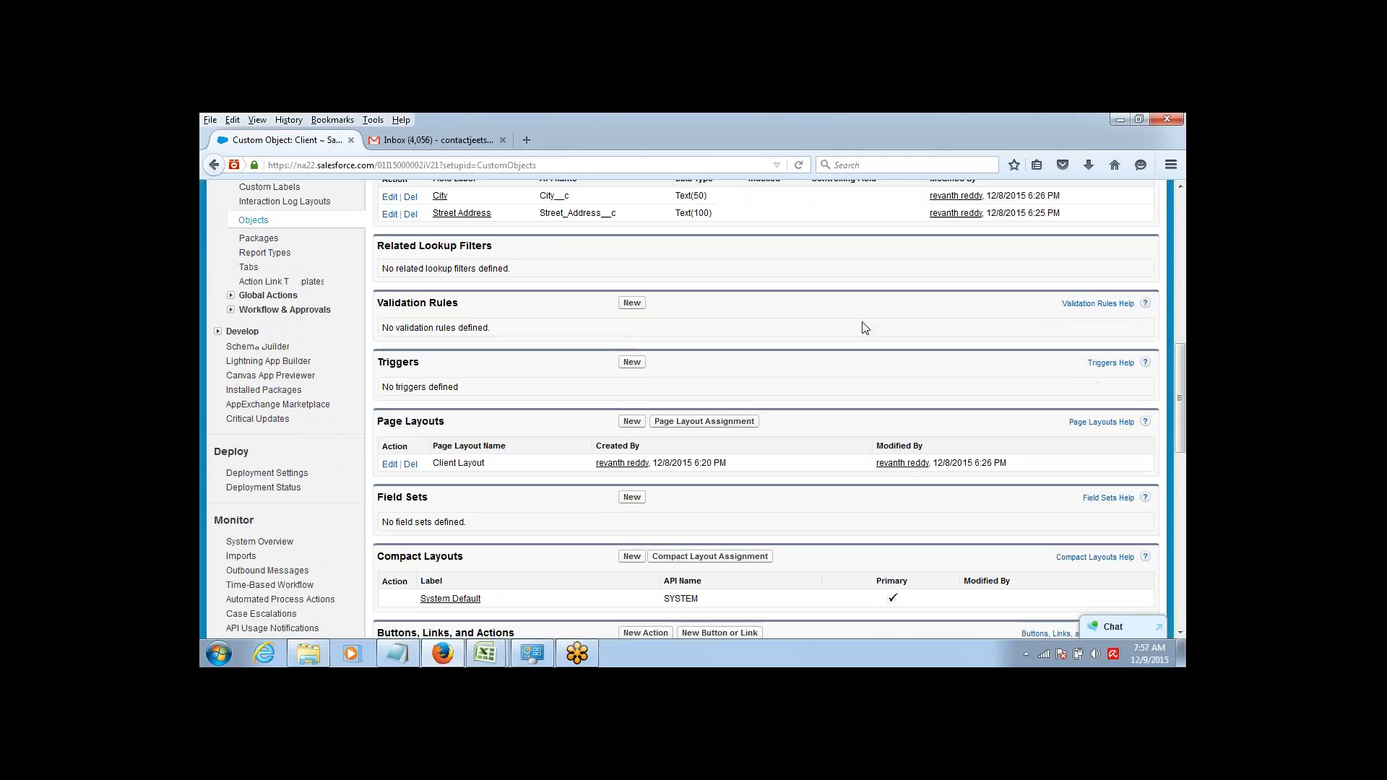
Start a new custom object tab from the Custom Tabs setup page and assign it to the Client object.
{"action": "left_click", "coordinate": [249, 267]}
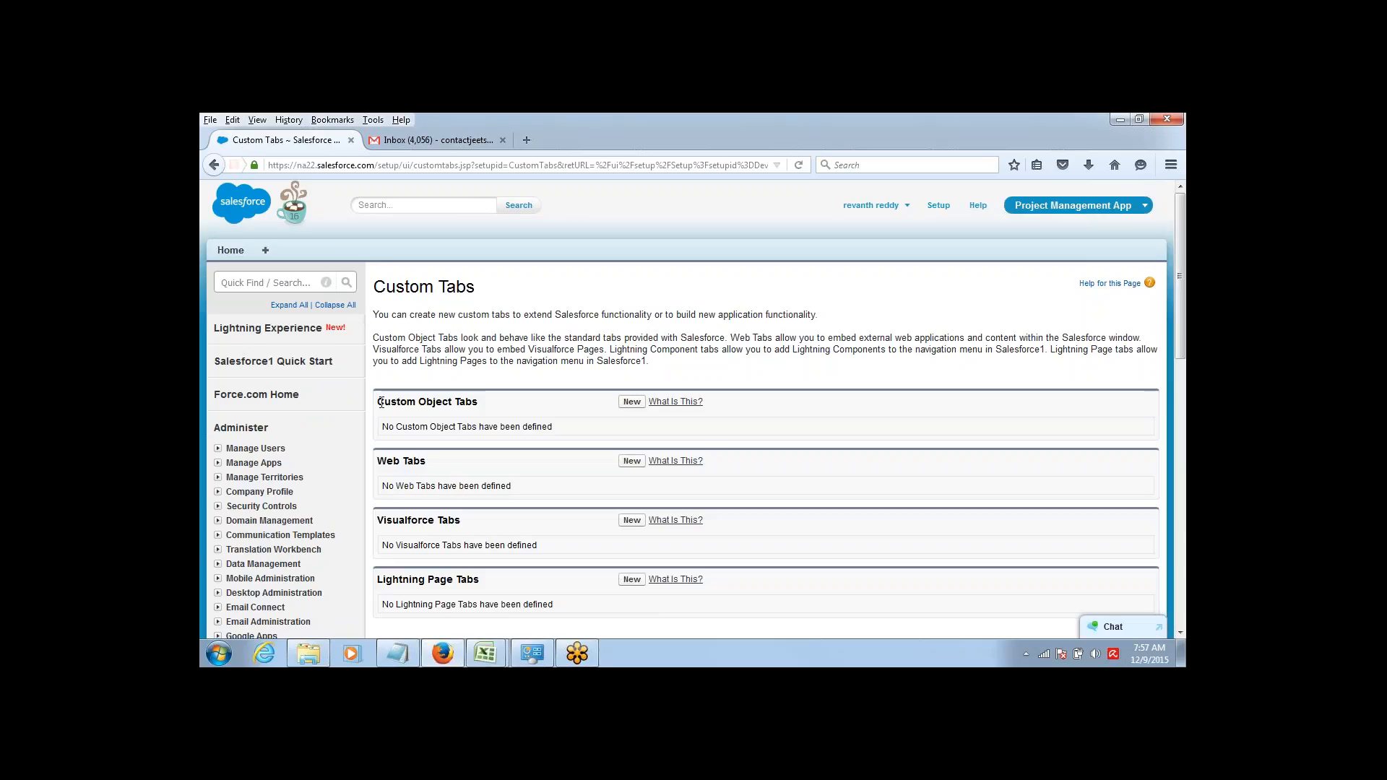
{"action": "left_click_drag", "start_coordinate": [378, 401], "coordinate": [494, 404]}
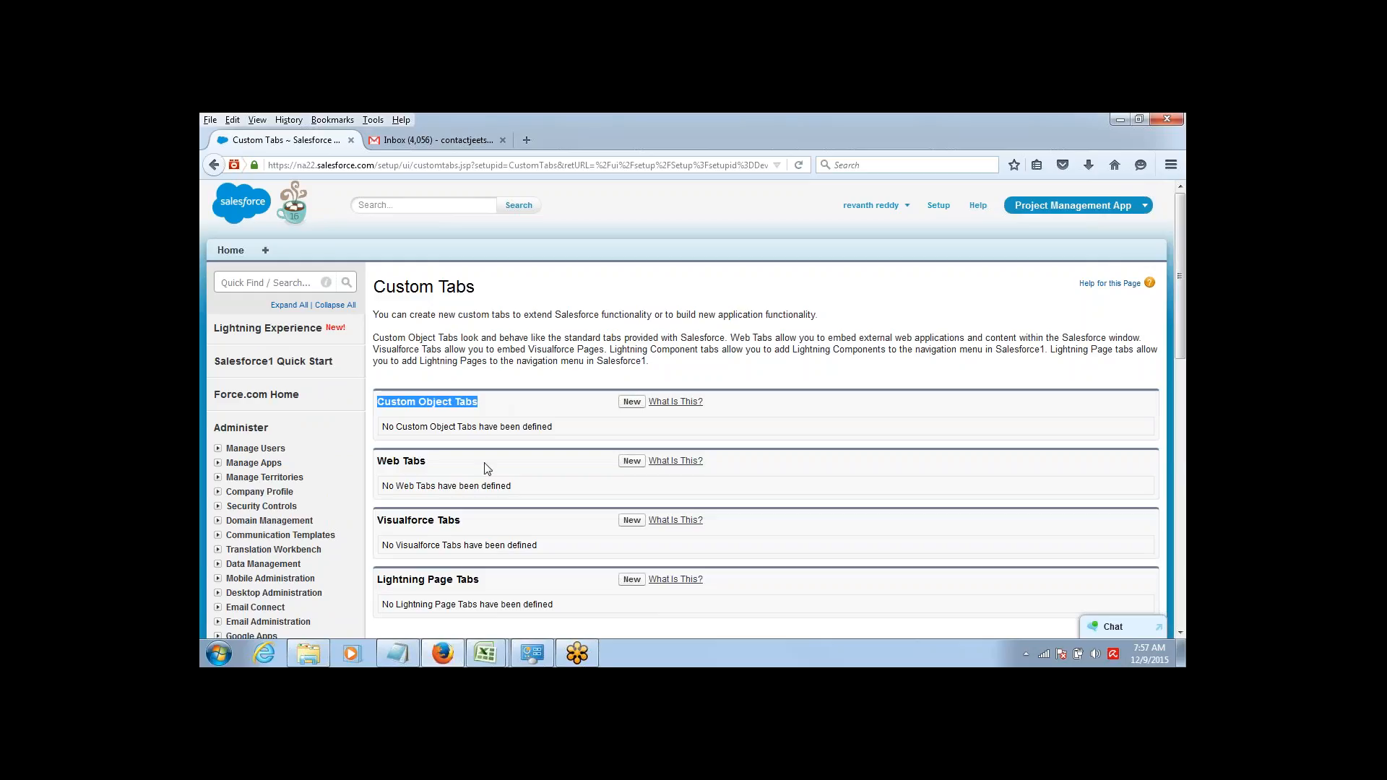
{"action": "left_click", "coordinate": [382, 409]}
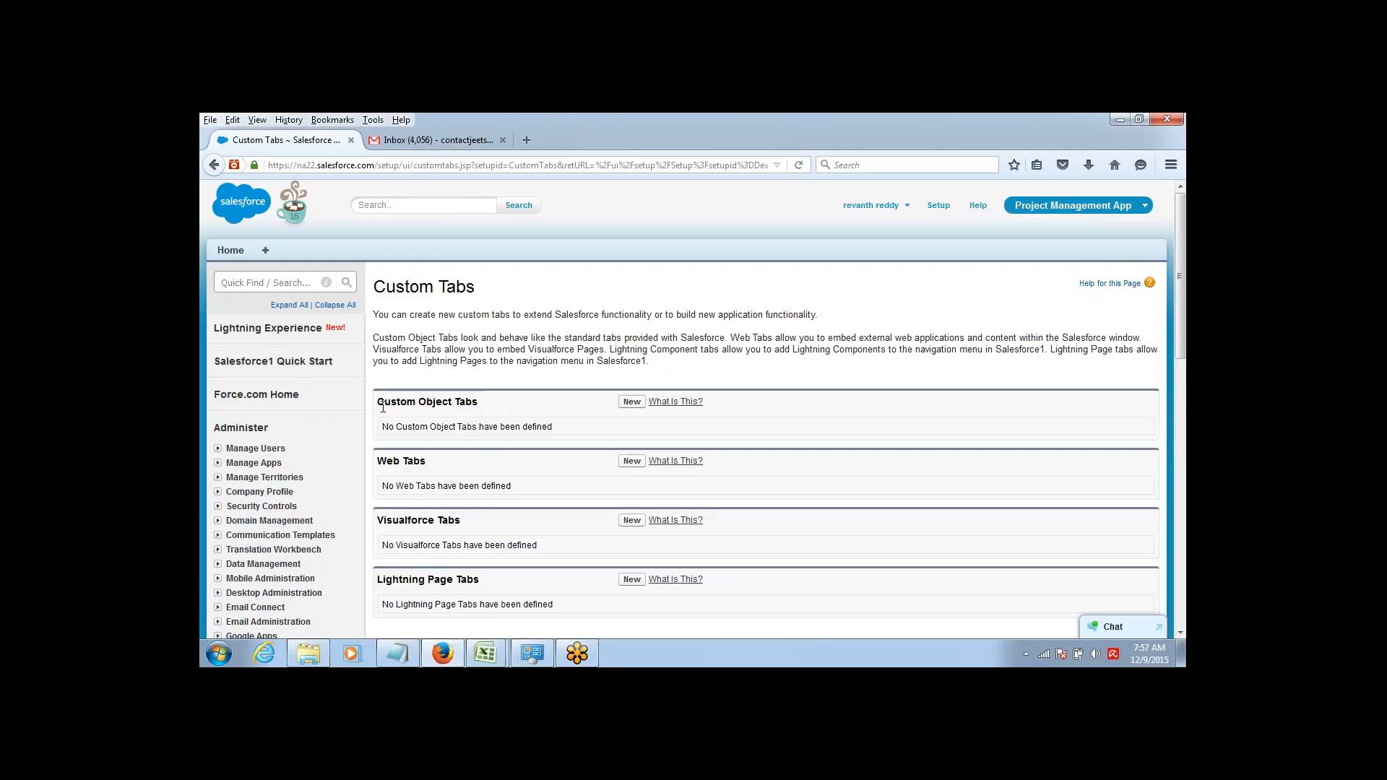
{"action": "left_click", "coordinate": [631, 407]}
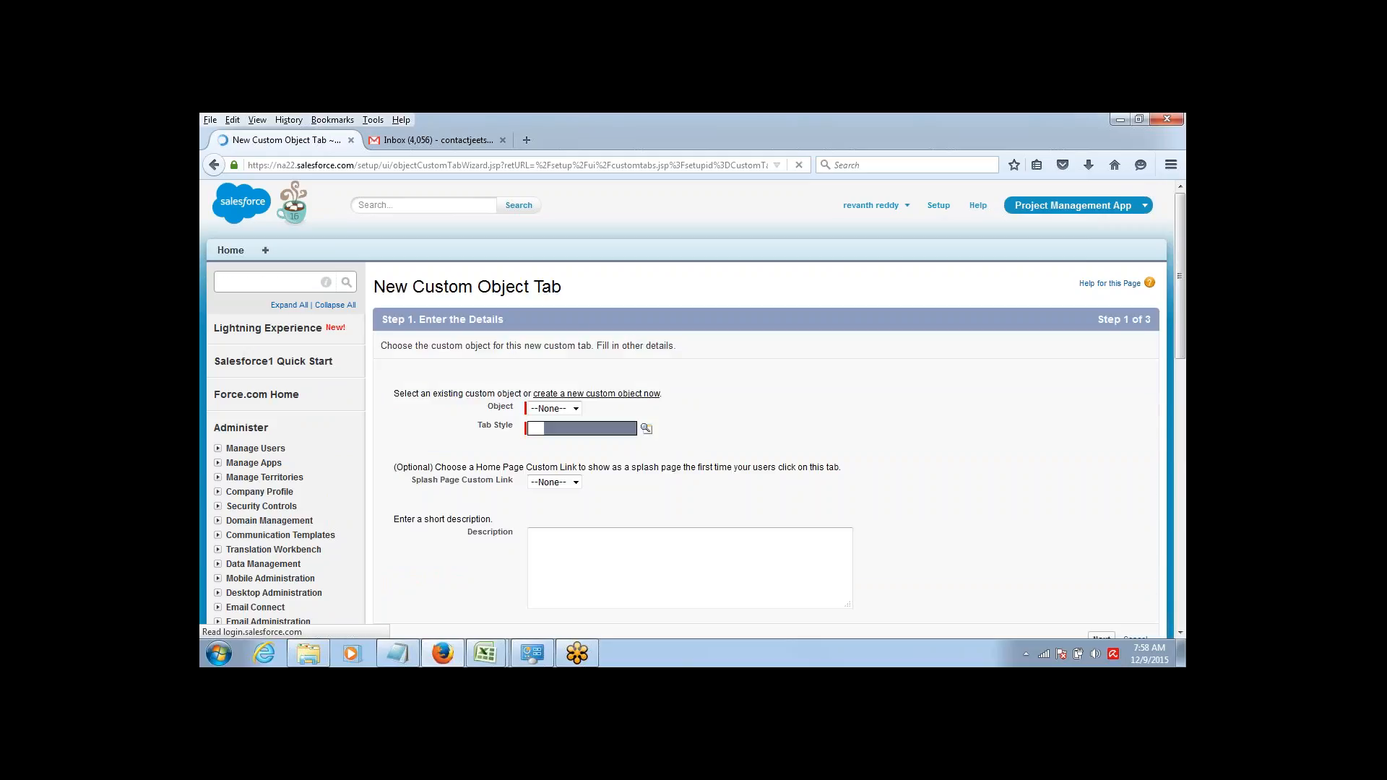
{"action": "left_click", "coordinate": [563, 409]}
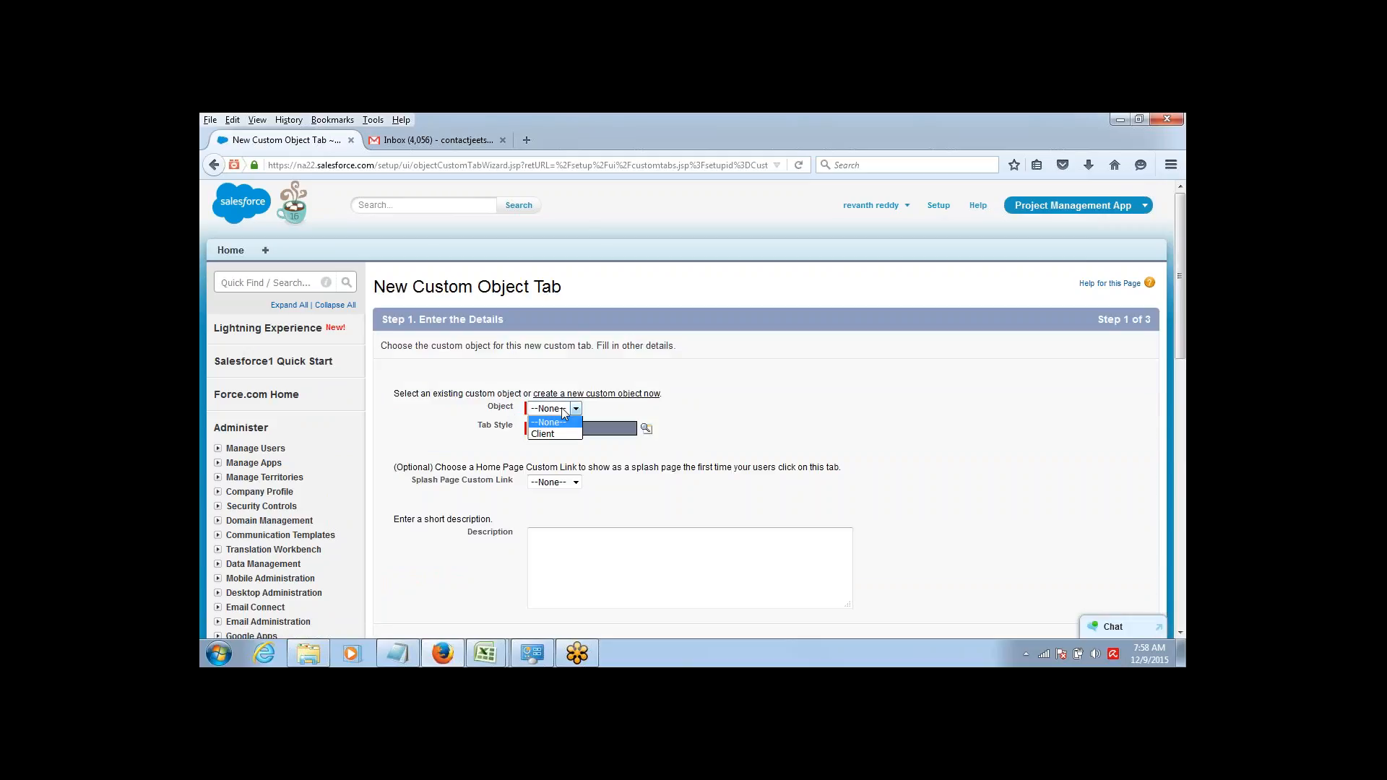
{"action": "left_click", "coordinate": [561, 435]}
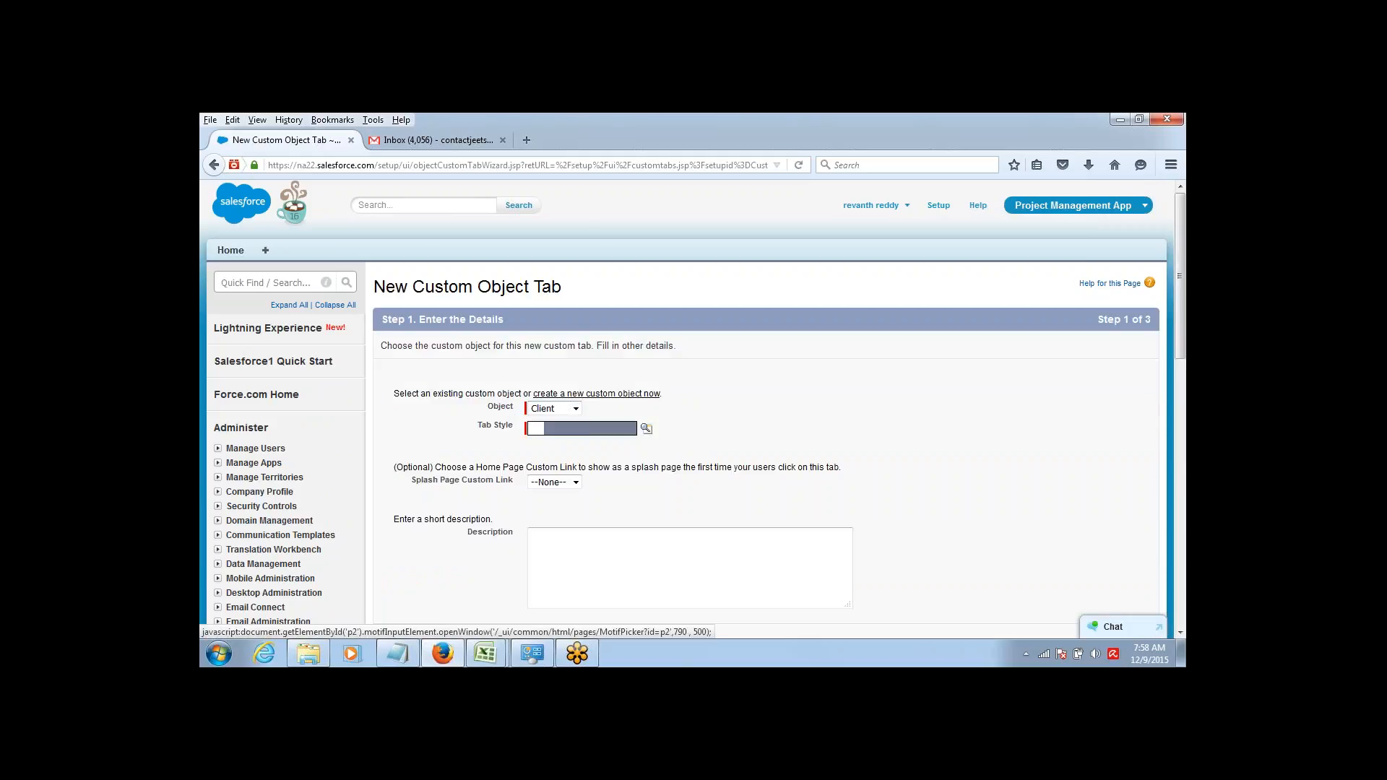
Choose the Caduceus tab style for the Client tab and continue to the profile visibility settings.
{"action": "left_click_drag", "start_coordinate": [478, 428], "coordinate": [519, 430]}
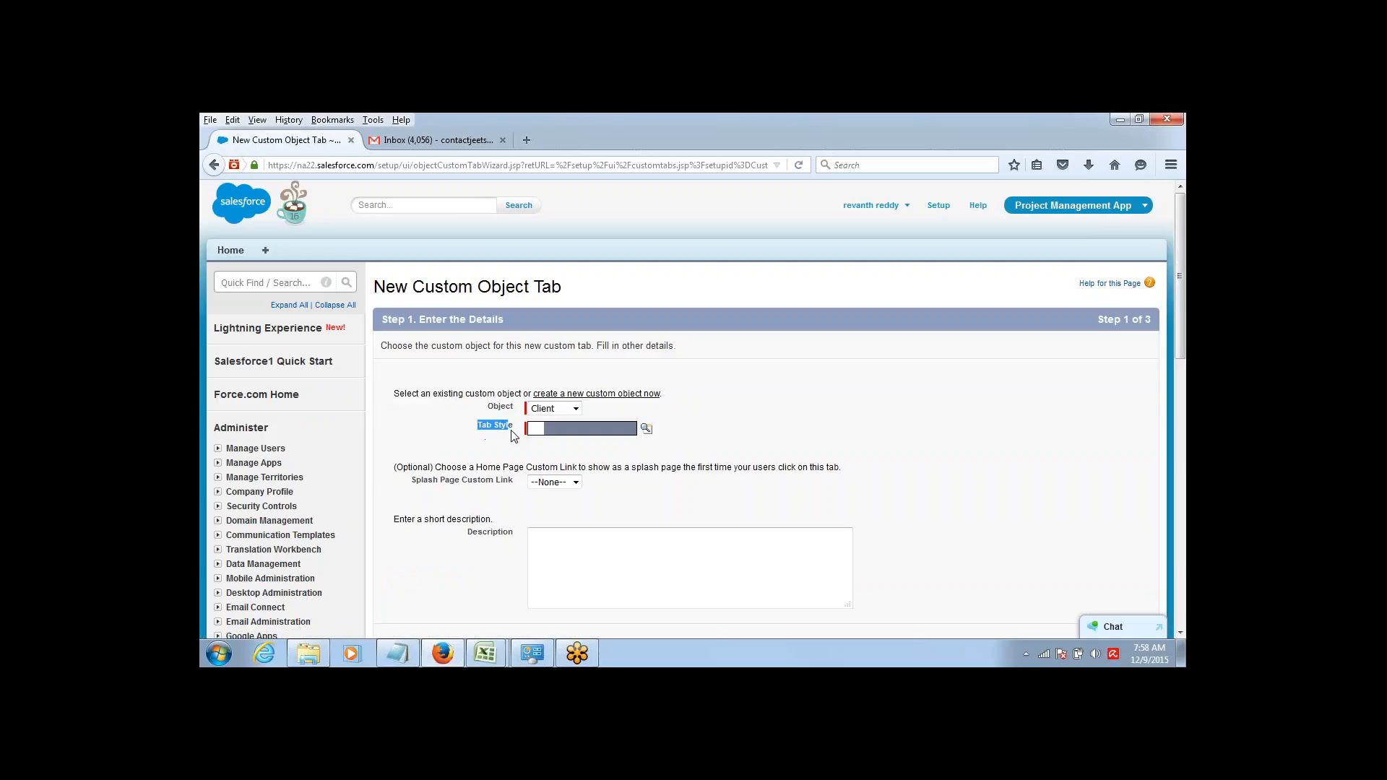
{"action": "left_click", "coordinate": [645, 431]}
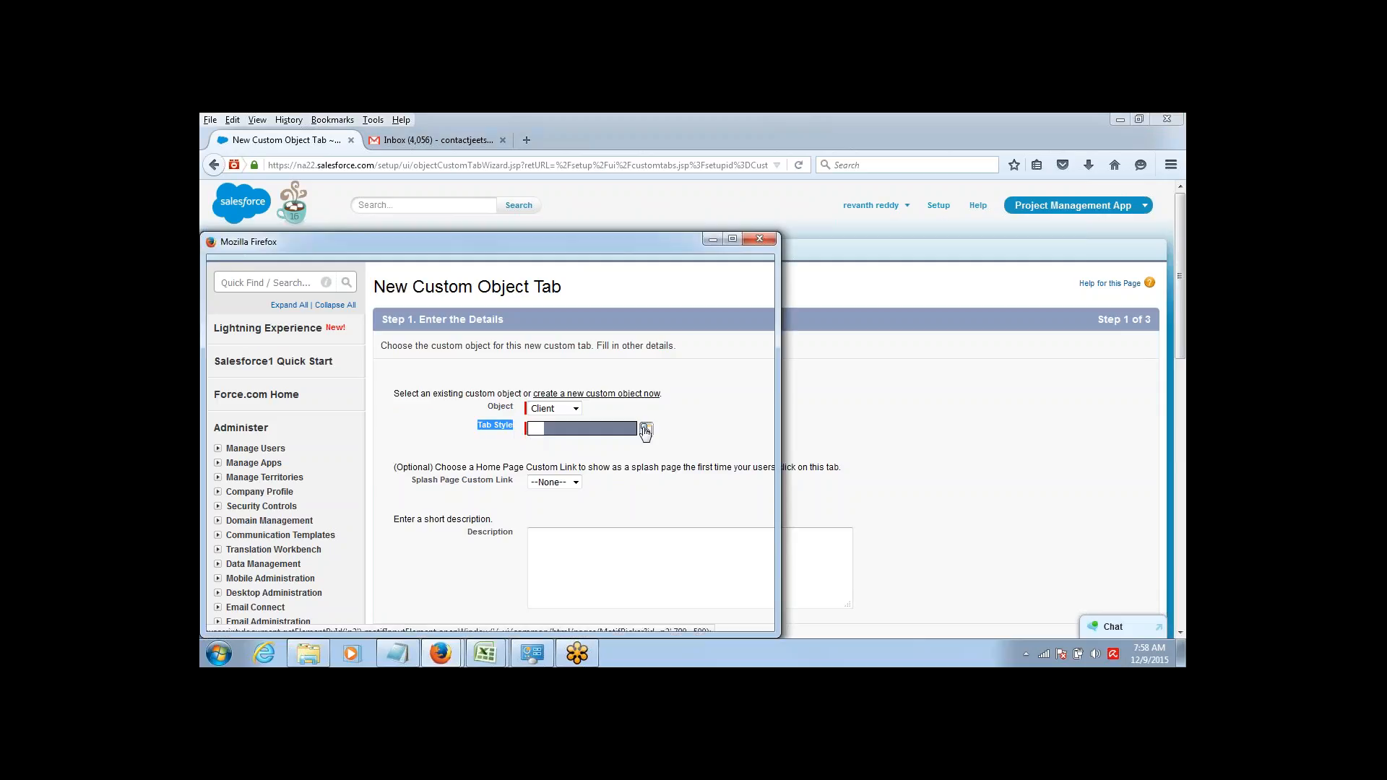
{"action": "left_click_drag", "start_coordinate": [519, 238], "coordinate": [562, 191]}
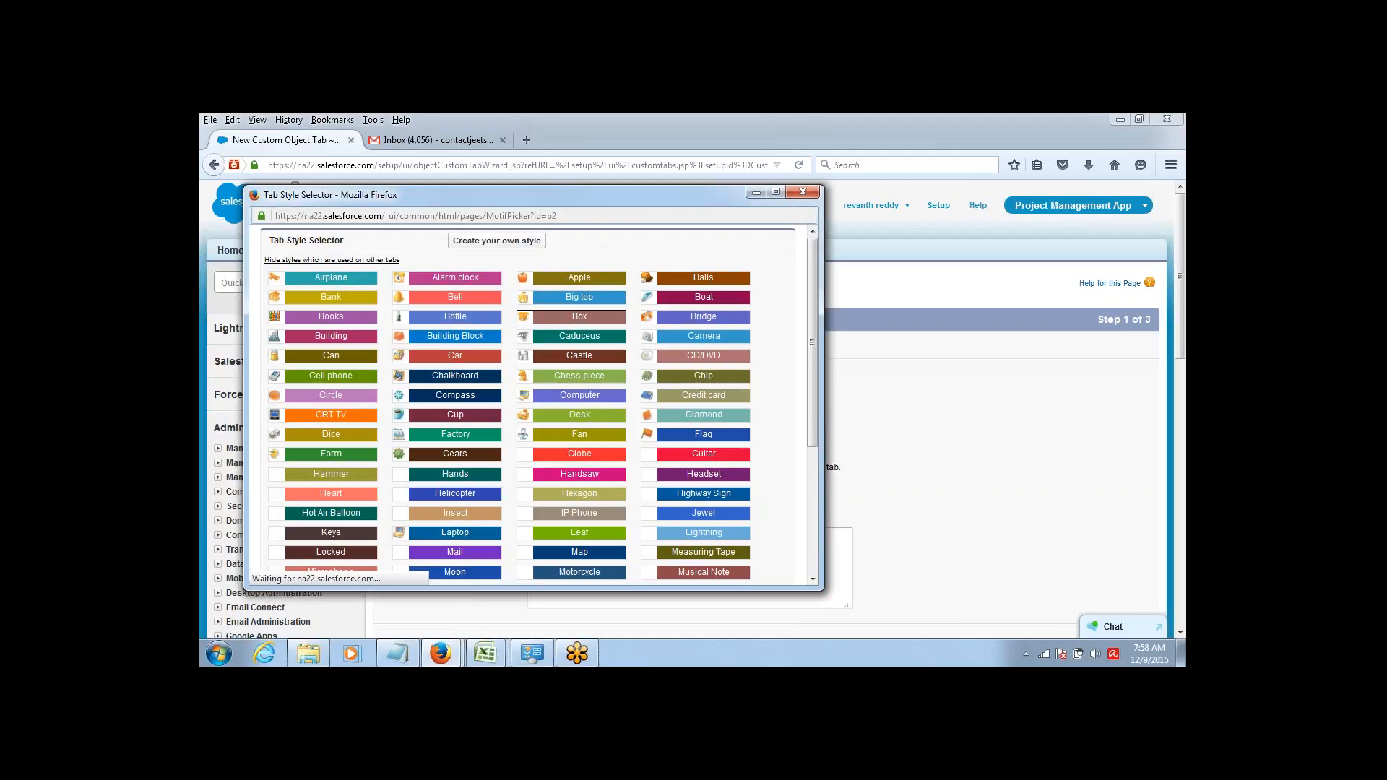
{"action": "left_click", "coordinate": [571, 337]}
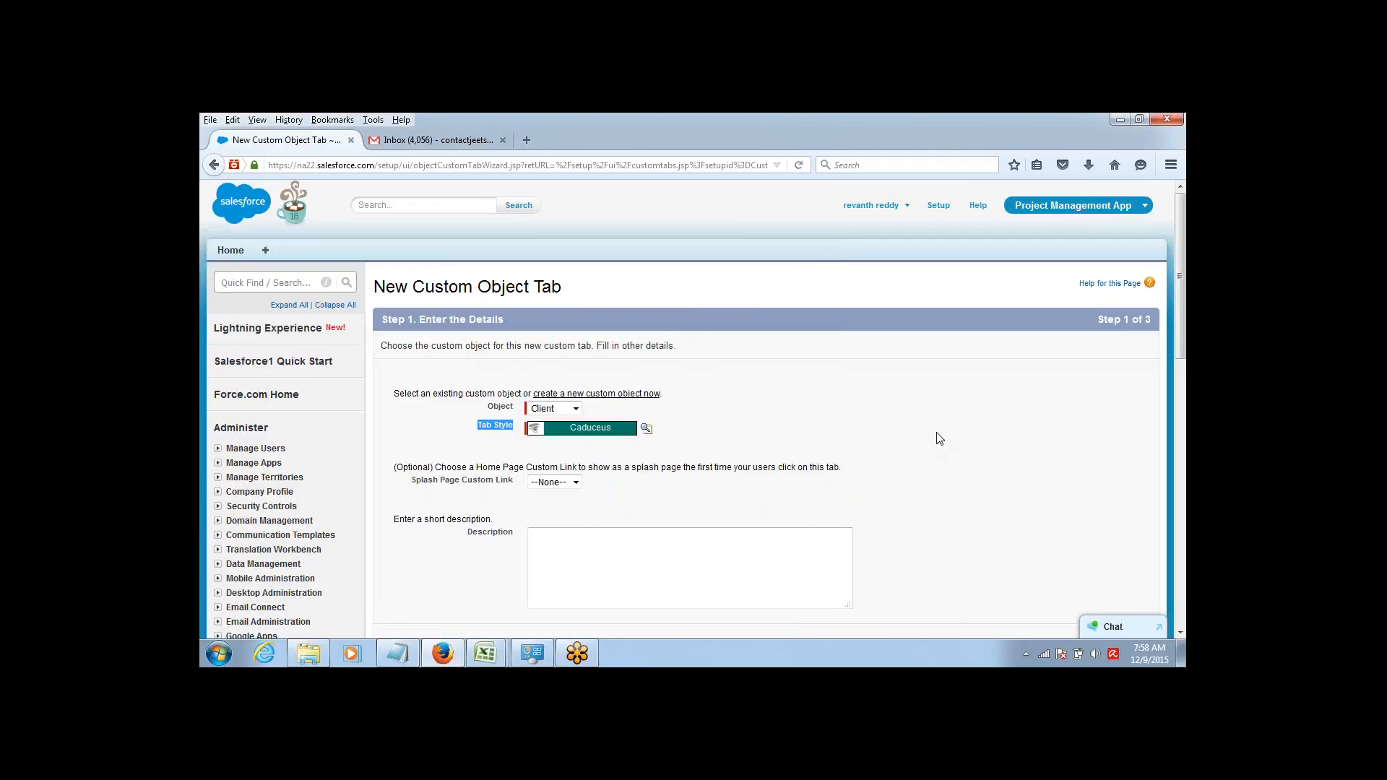
{"action": "left_click", "coordinate": [1181, 633]}
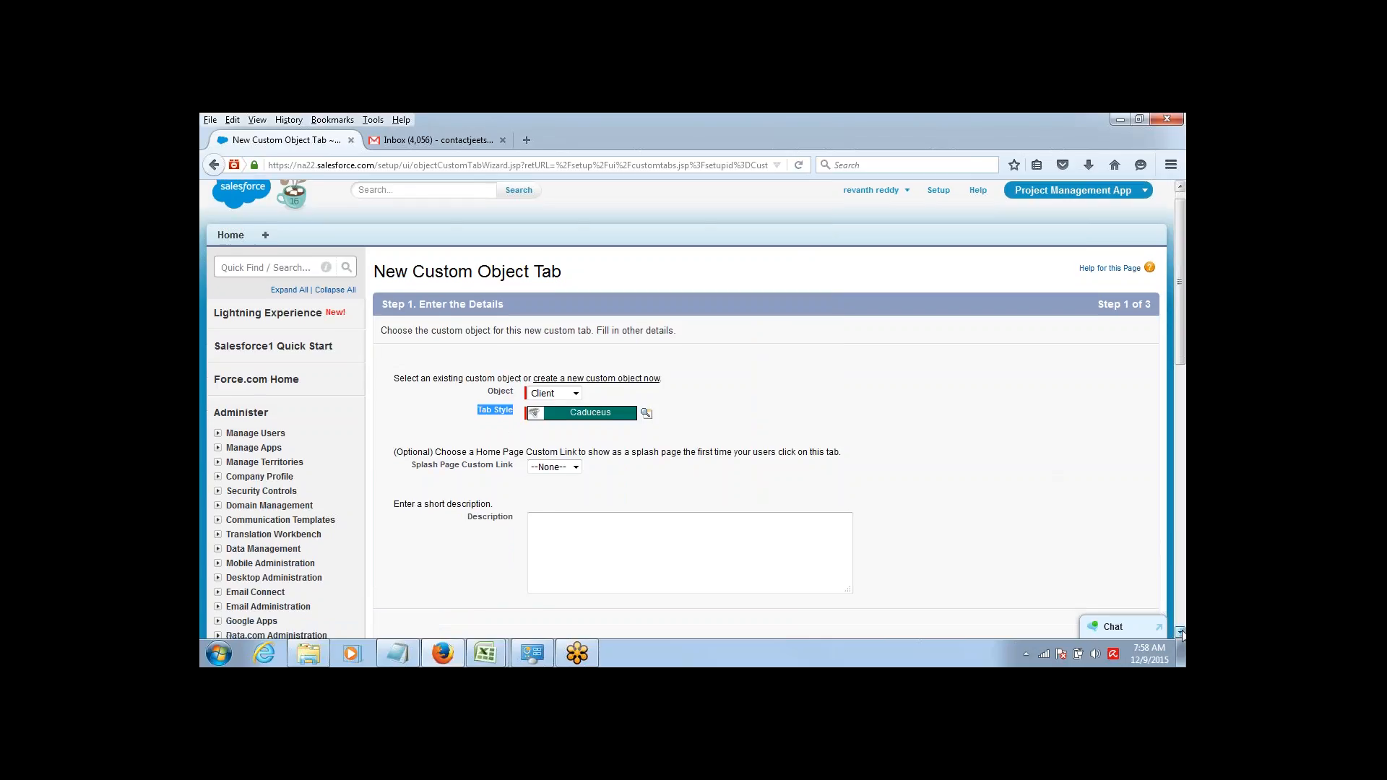
{"action": "left_click", "coordinate": [1101, 556]}
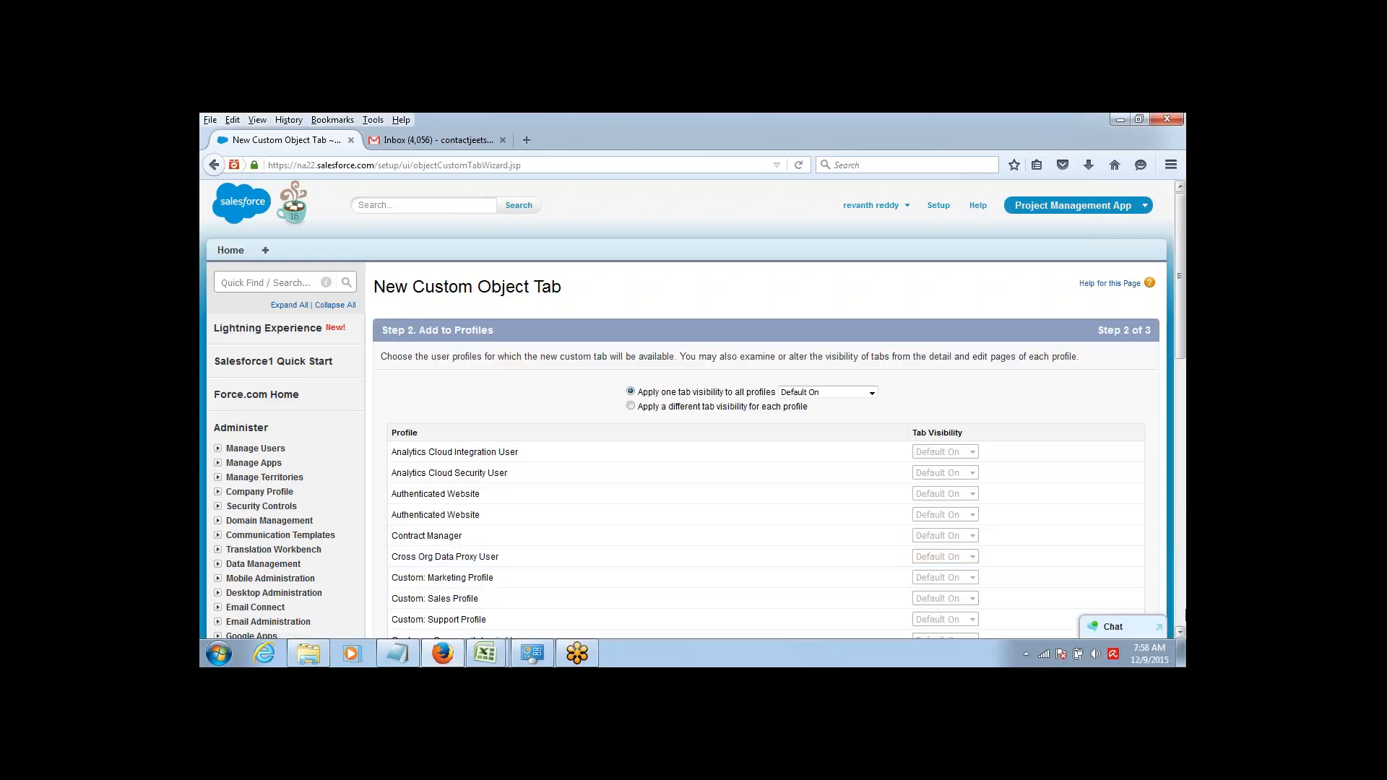
{"action": "scroll", "coordinate": [1180, 632], "scroll_direction": "down", "scroll_amount": 5}
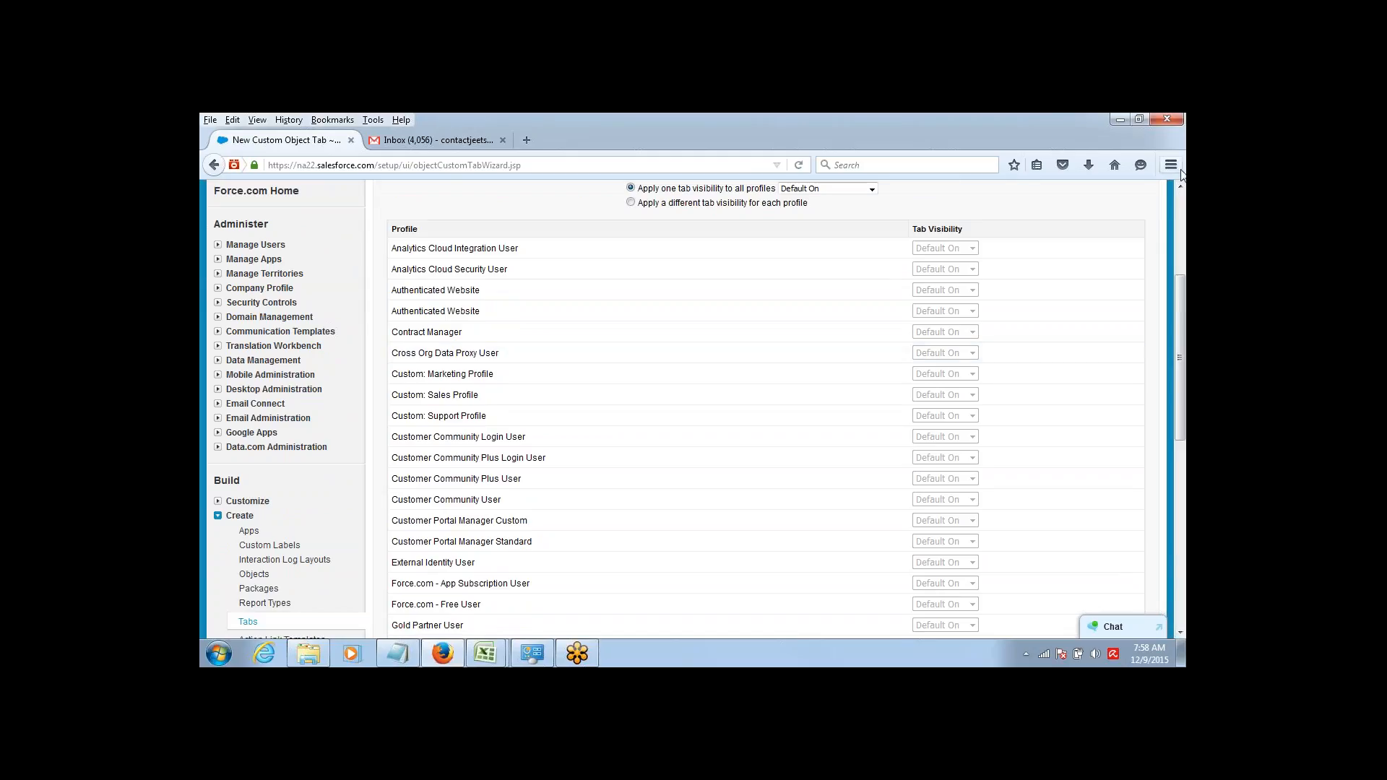
Keep the Client tab's visibility at Default On for all profiles and continue to the custom apps settings.
{"action": "scroll", "coordinate": [1180, 188], "scroll_direction": "up", "scroll_amount": 4}
{"action": "scroll", "coordinate": [1180, 188], "scroll_direction": "up", "scroll_amount": 2}
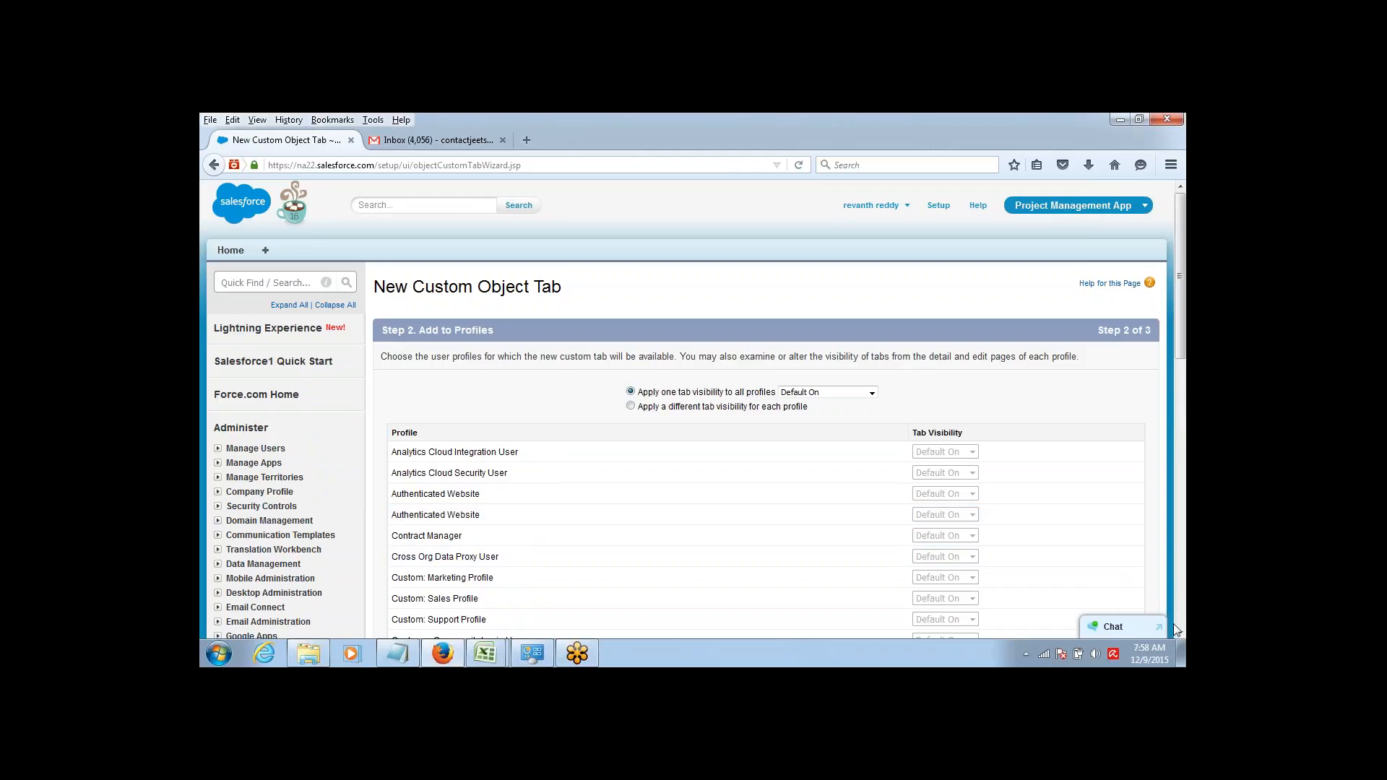
{"action": "left_click_drag", "start_coordinate": [1181, 632], "coordinate": [1181, 632]}
{"action": "left_click", "coordinate": [1102, 480]}
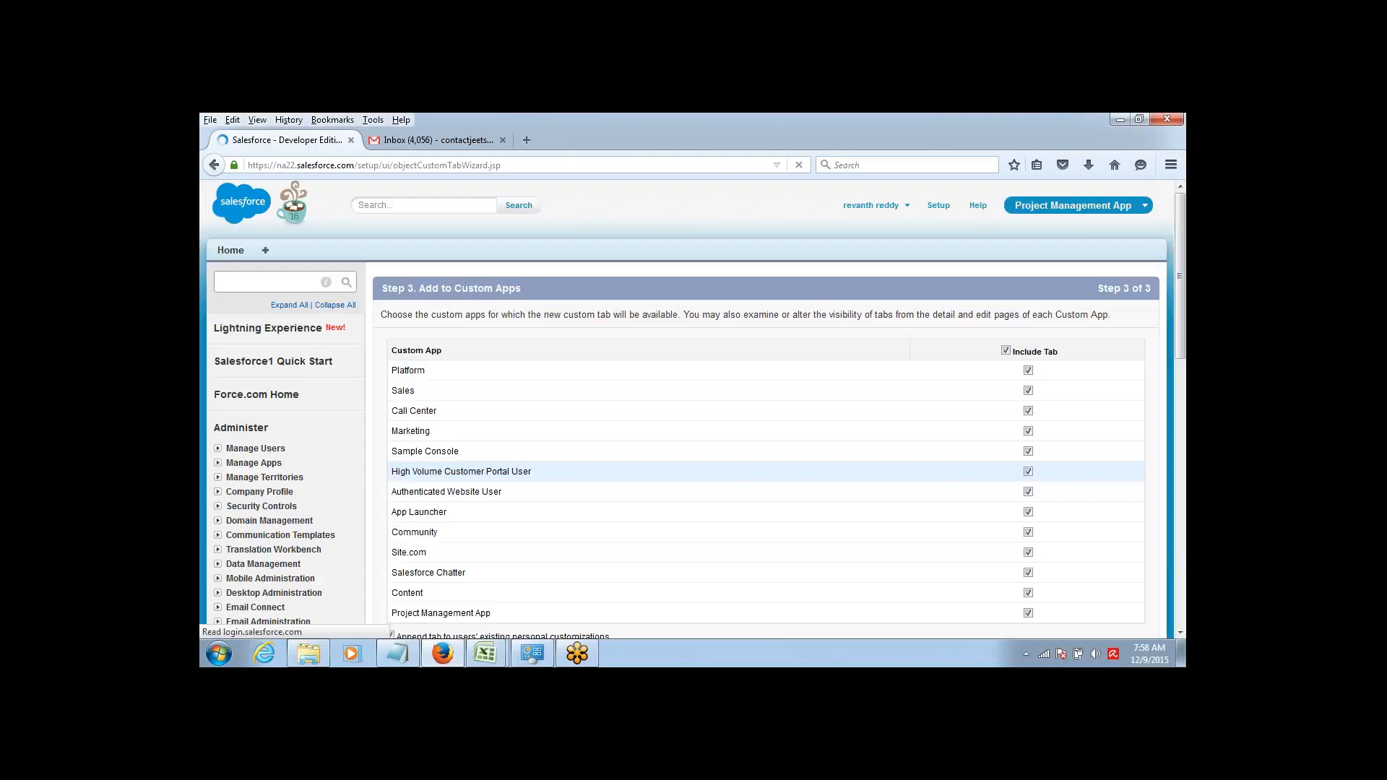
Include the Client tab only in the Project Management App, keep it appended to users' existing personal customizations, and save the tab.
{"action": "mouse_move", "coordinate": [1176, 218]}
{"action": "left_mouse_down"}
{"action": "mouse_move", "coordinate": [1177, 235]}
{"action": "mouse_move", "coordinate": [1177, 223]}
{"action": "left_mouse_up"}
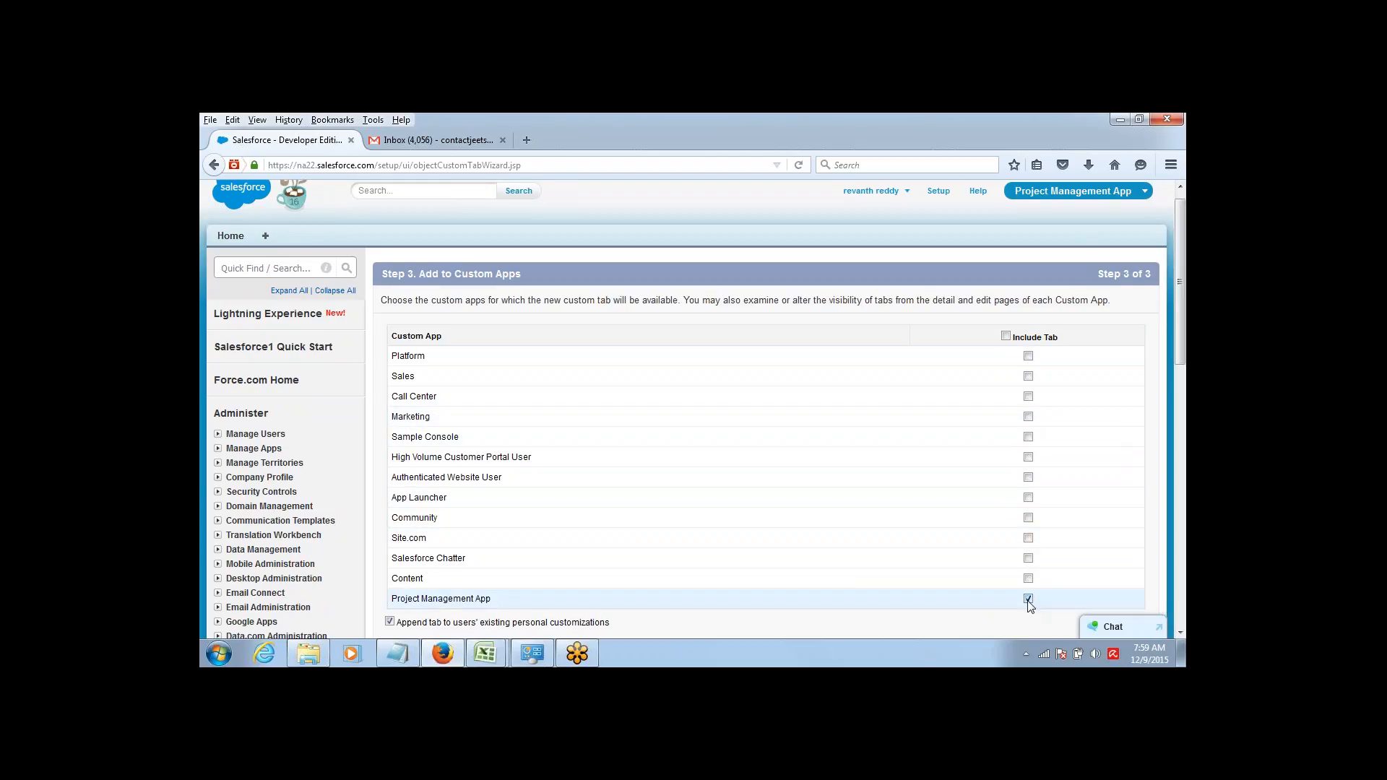
{"action": "left_click", "coordinate": [1181, 633]}
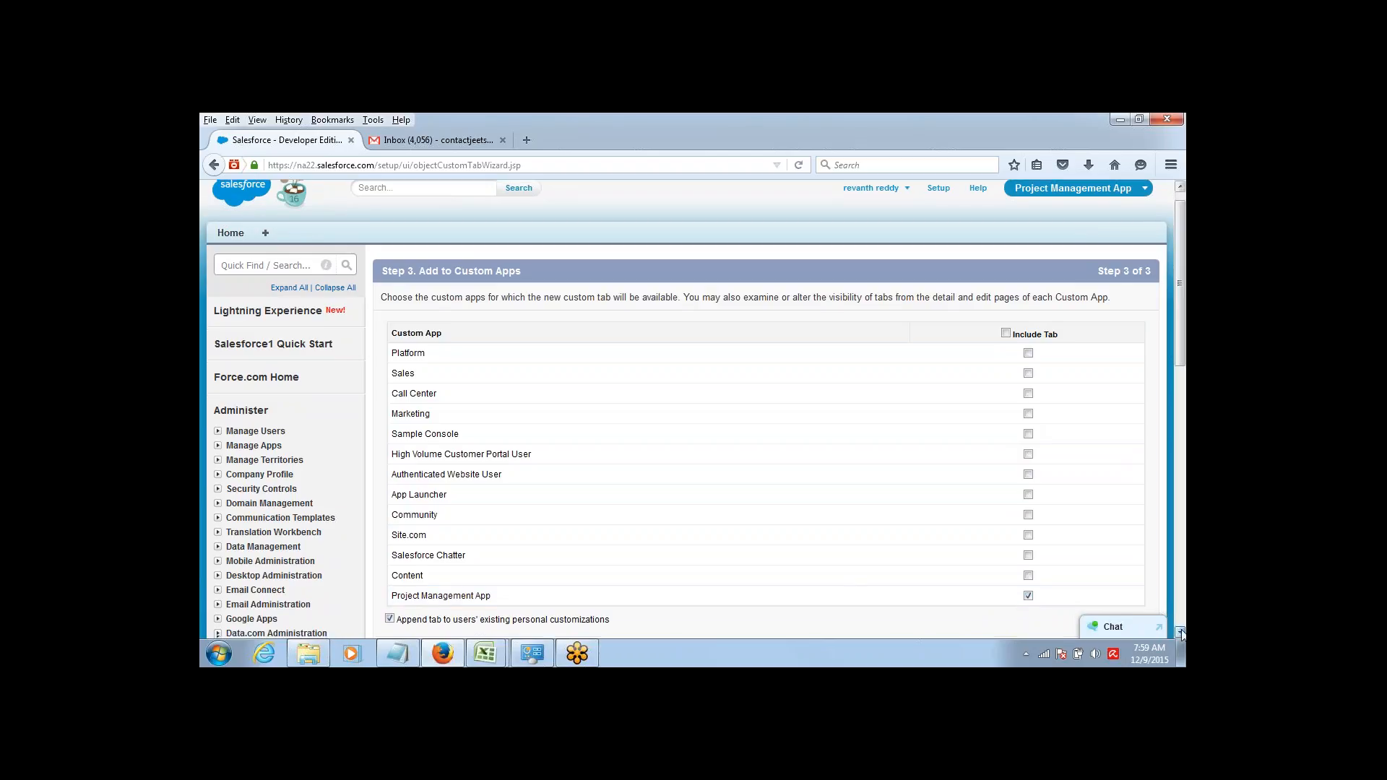
{"action": "left_click", "coordinate": [1181, 633]}
{"action": "left_click", "coordinate": [1098, 532]}
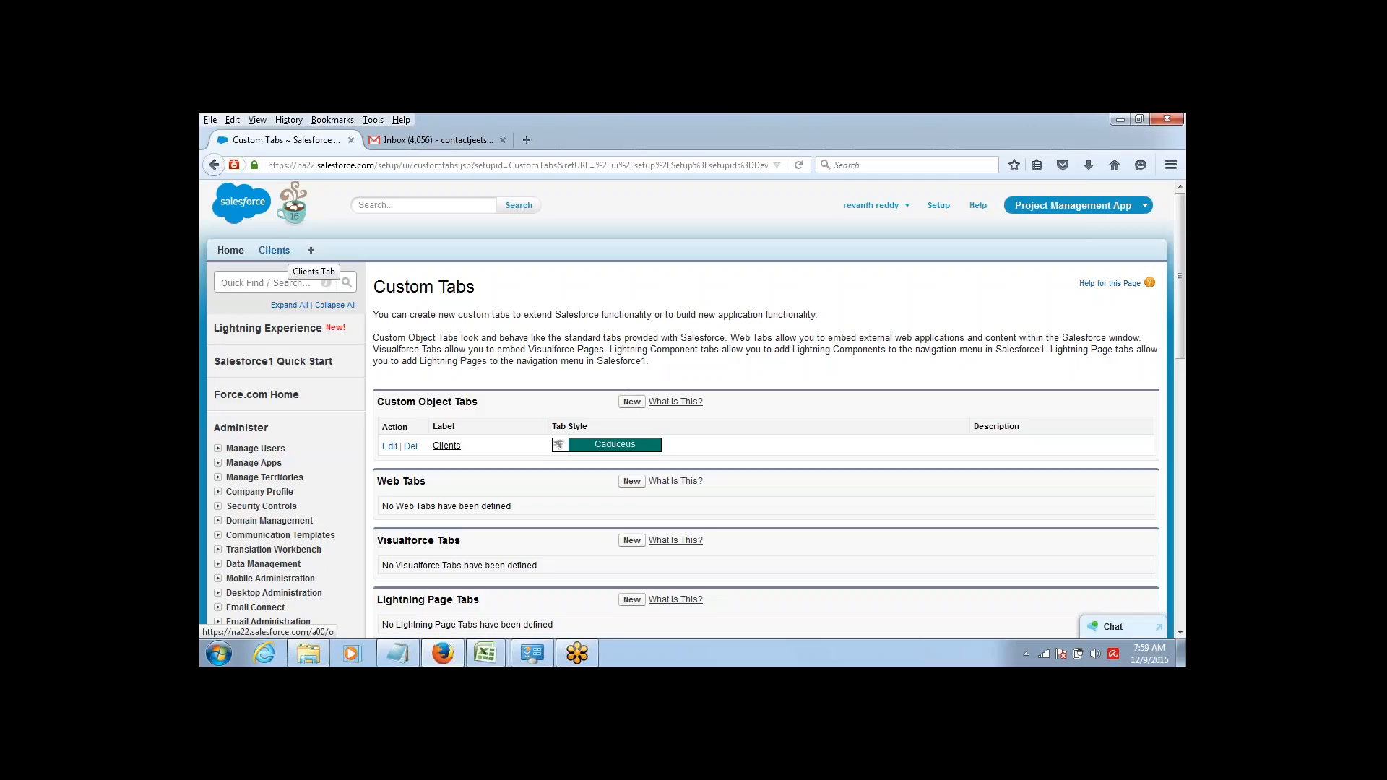
Open the Clients tab and start a new client record to examine its Client Name, Street Address and City fields.
{"action": "left_click", "coordinate": [283, 251]}
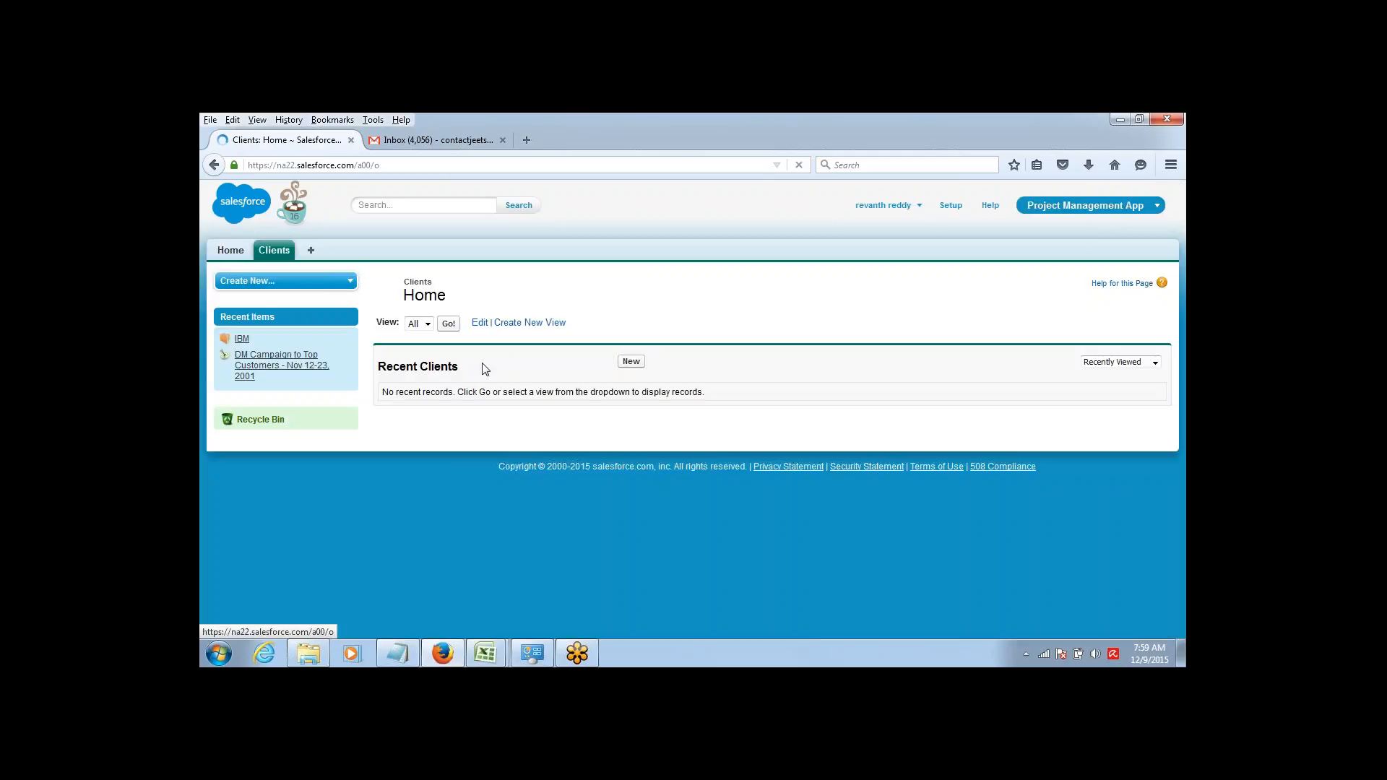
{"action": "left_click", "coordinate": [632, 363]}
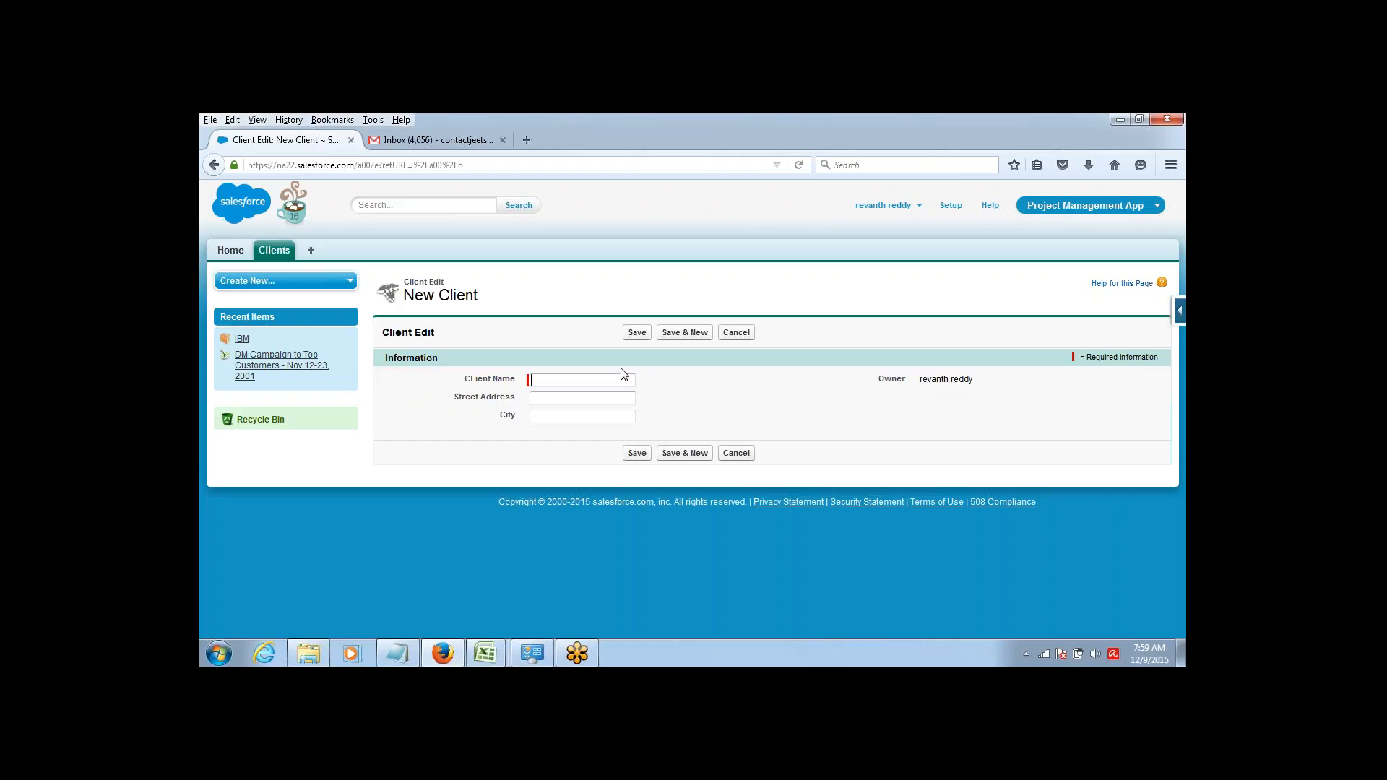
{"action": "left_click", "coordinate": [567, 378]}
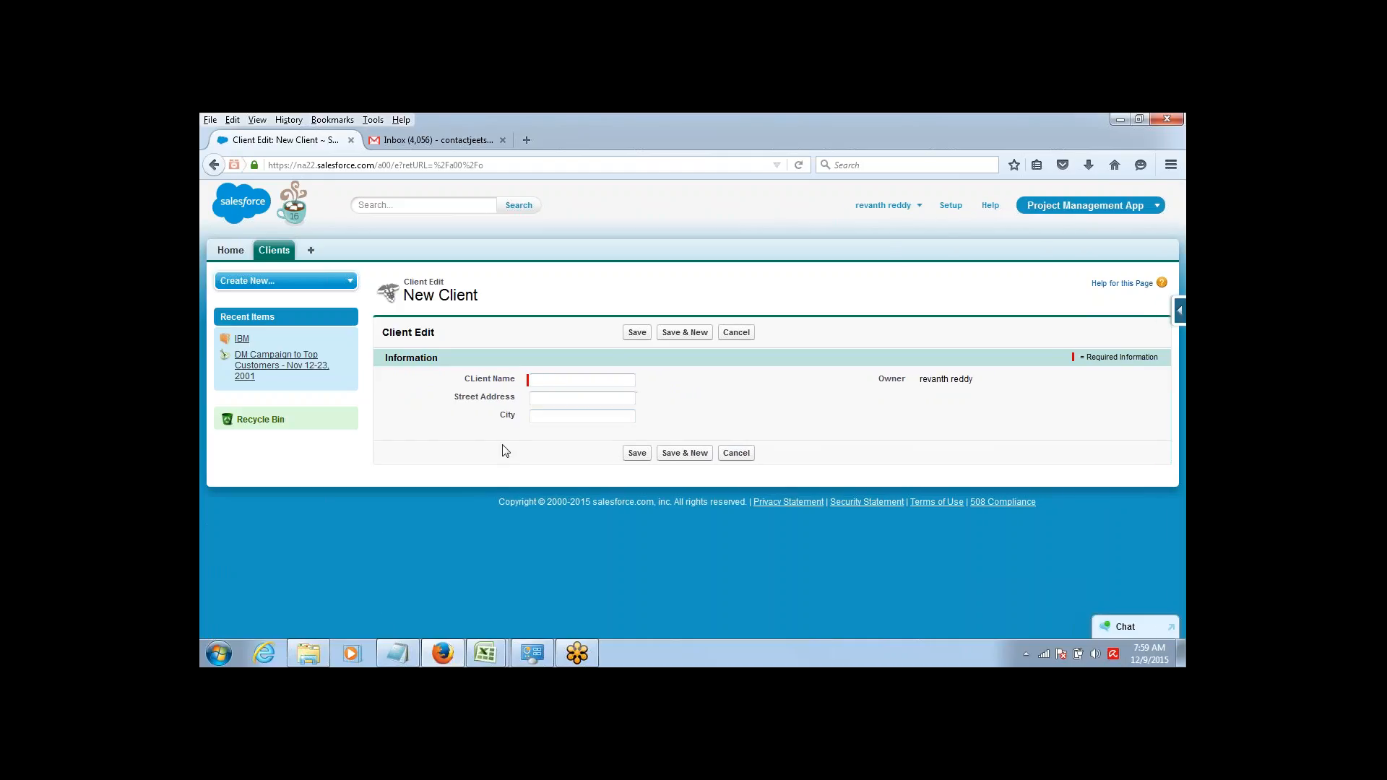
{"action": "left_click", "coordinate": [550, 399]}
{"action": "left_click", "coordinate": [549, 414]}
{"action": "left_click", "coordinate": [725, 406]}
Review the Model and View items in the Notepad outline and switch to the Book1 workbook in Excel with the object plan.
{"action": "mouse_move", "coordinate": [406, 643]}
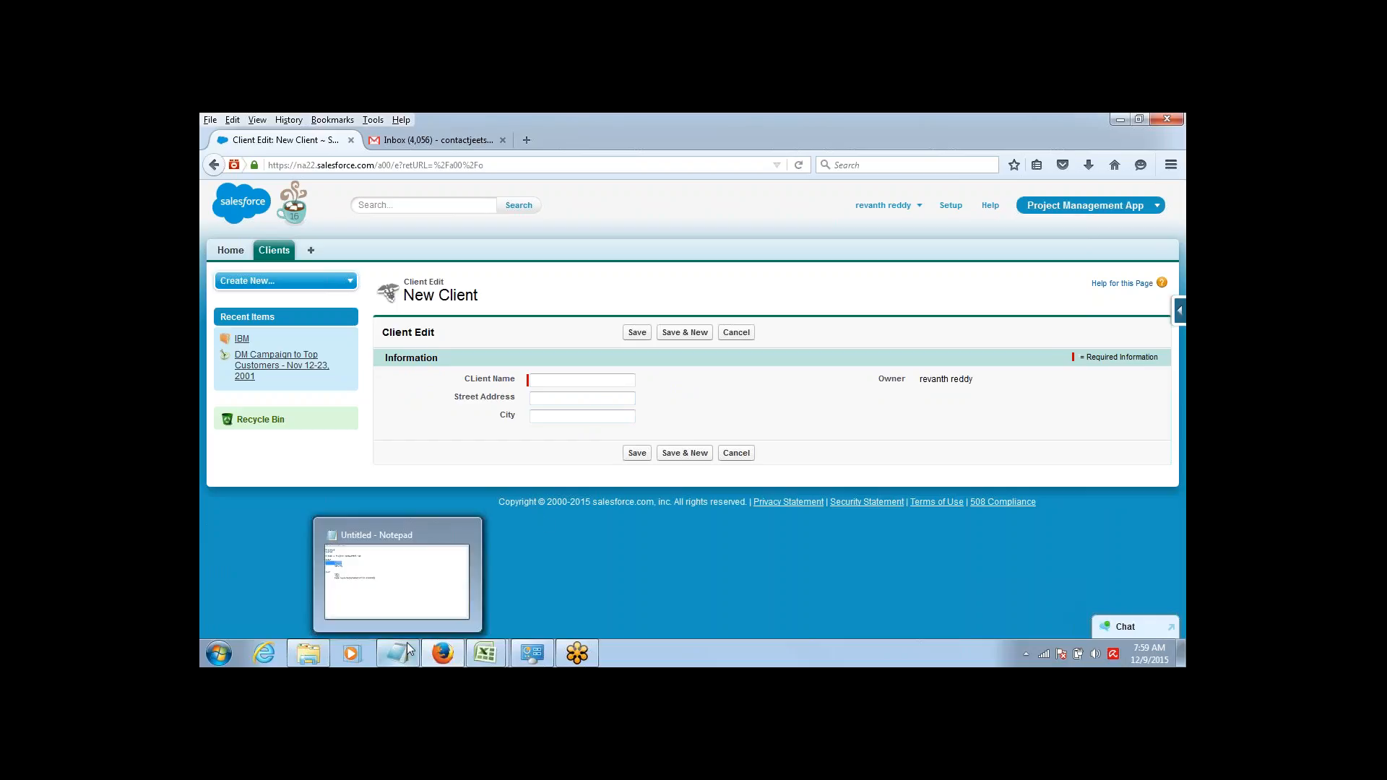
{"action": "left_click", "coordinate": [410, 589]}
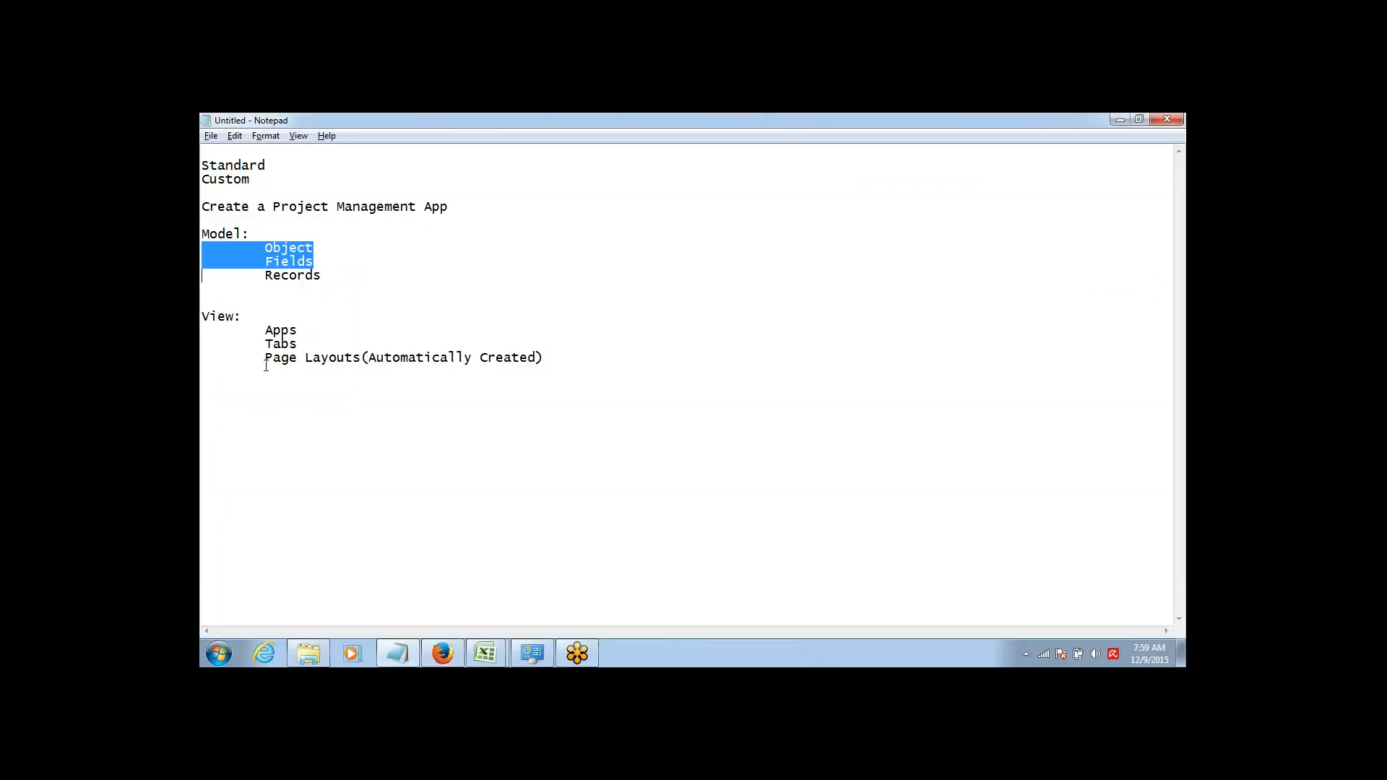
{"action": "left_click_drag", "start_coordinate": [265, 366], "coordinate": [496, 375]}
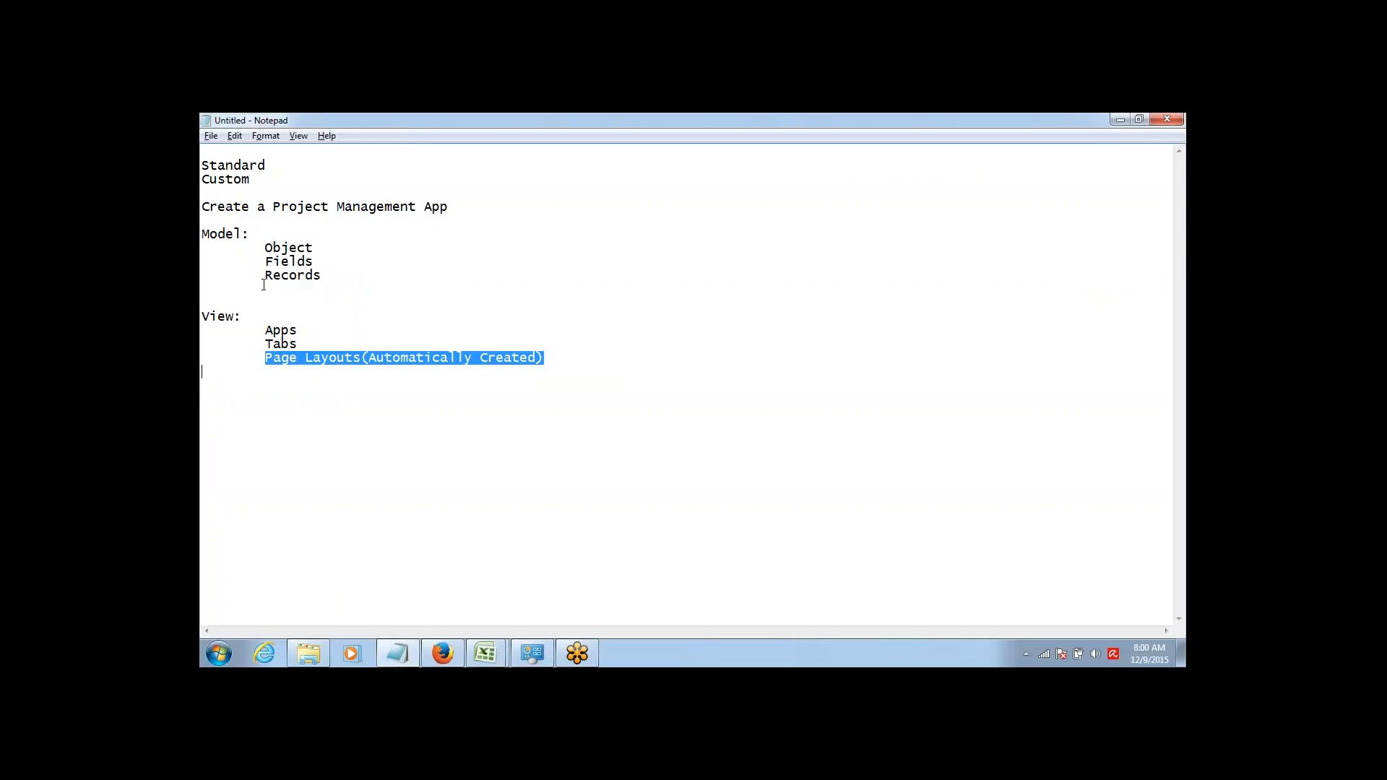
{"action": "left_click_drag", "start_coordinate": [264, 330], "coordinate": [300, 331]}
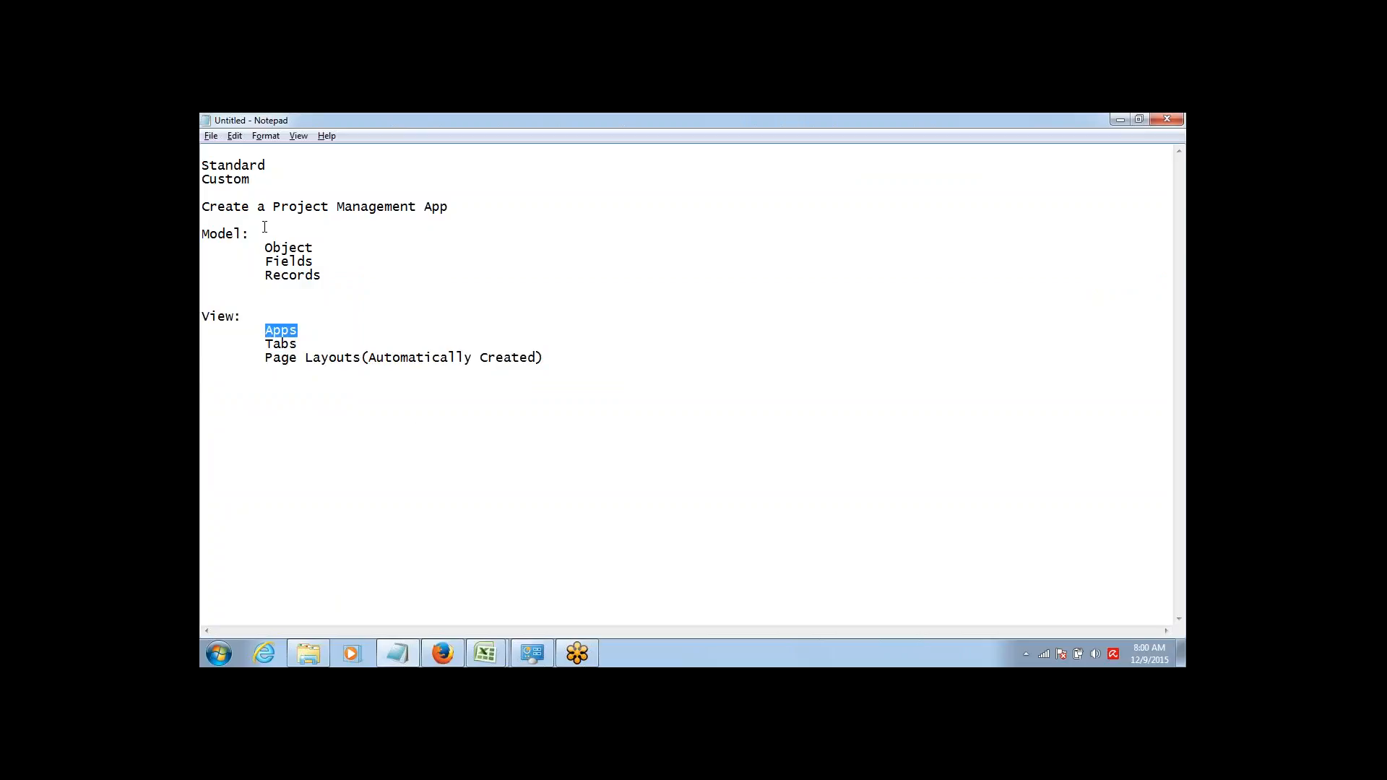
{"action": "left_click_drag", "start_coordinate": [264, 248], "coordinate": [318, 276]}
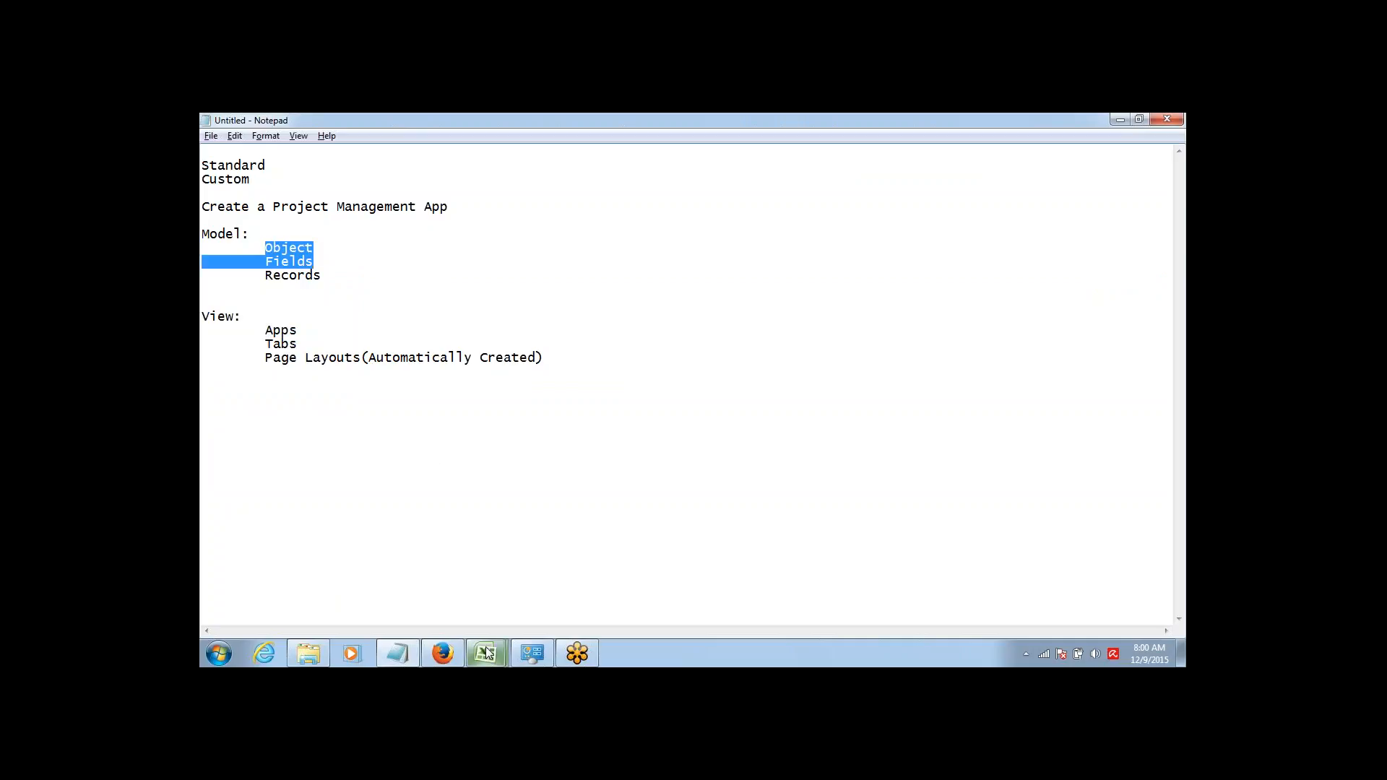
{"action": "mouse_move", "coordinate": [488, 653]}
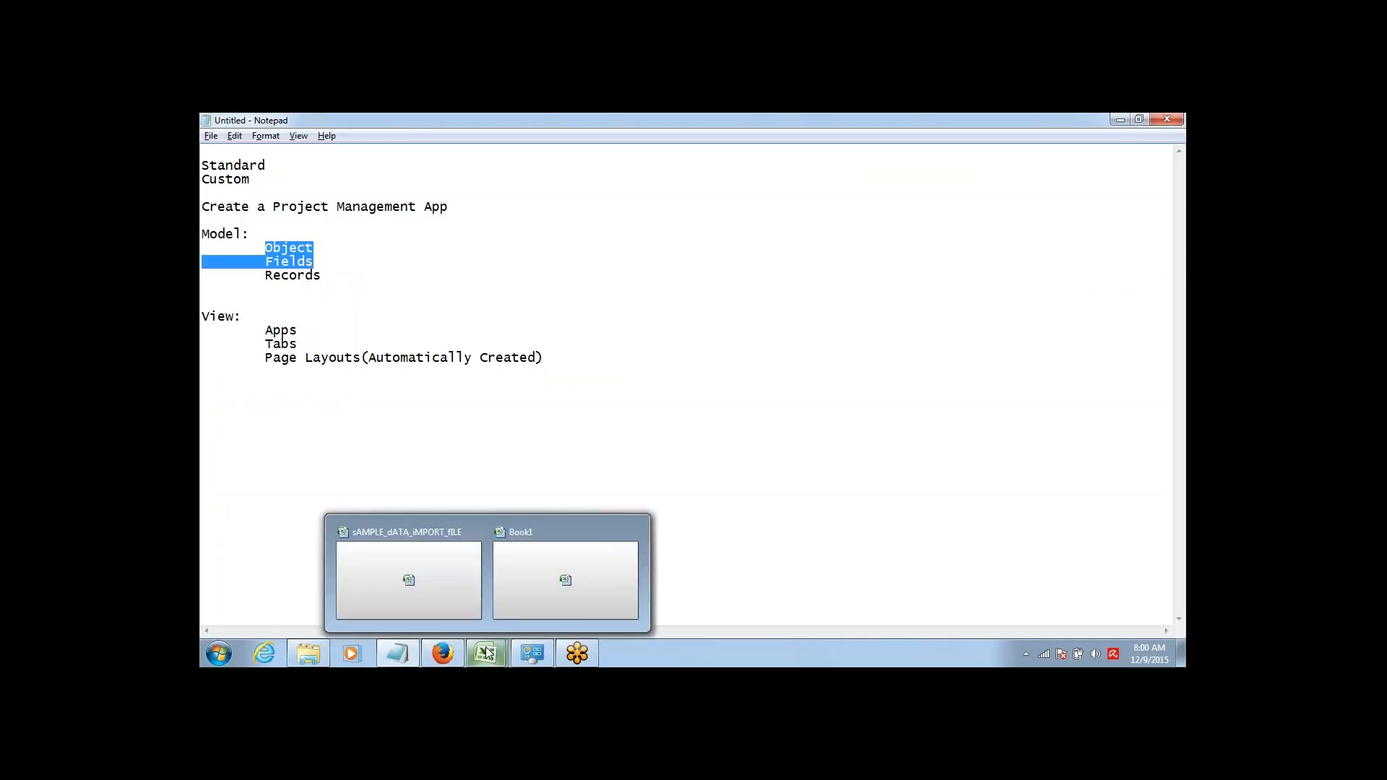
{"action": "left_click", "coordinate": [549, 593]}
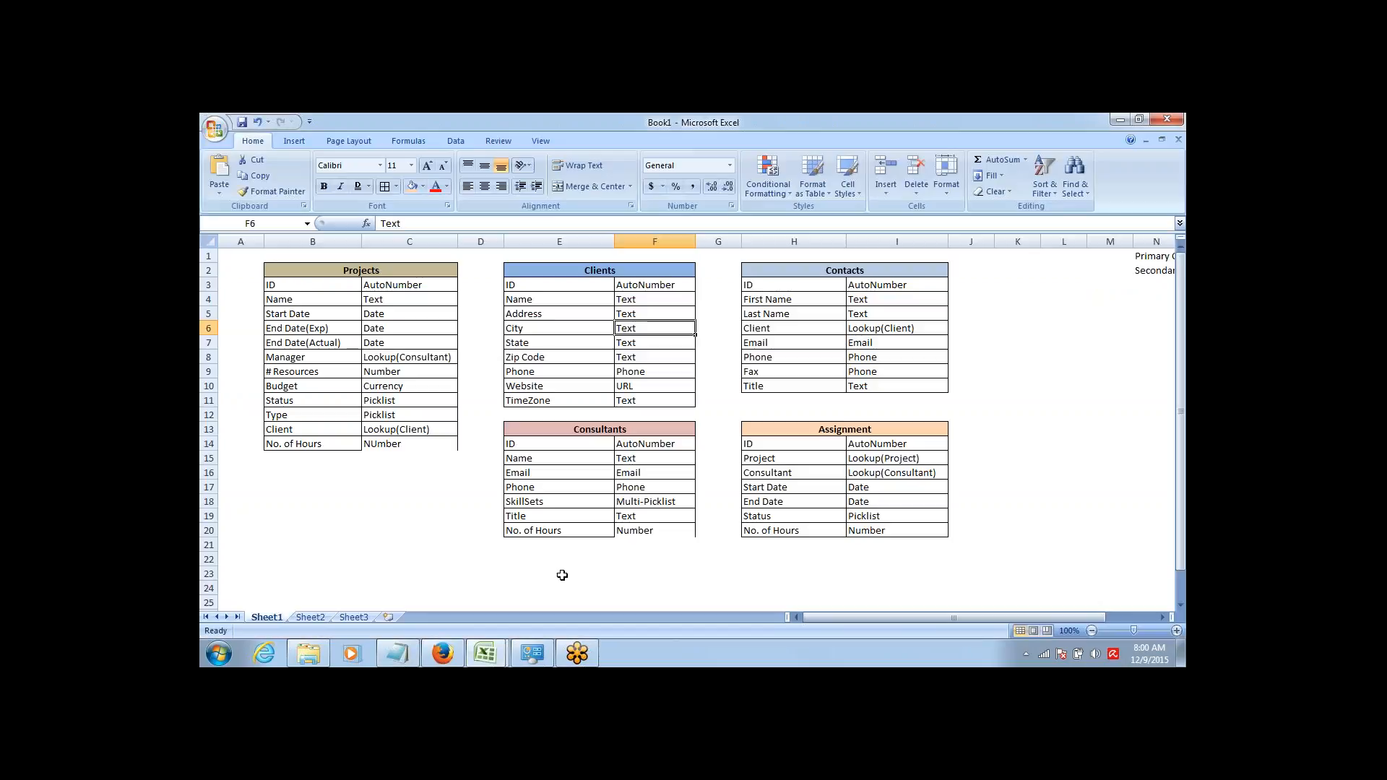